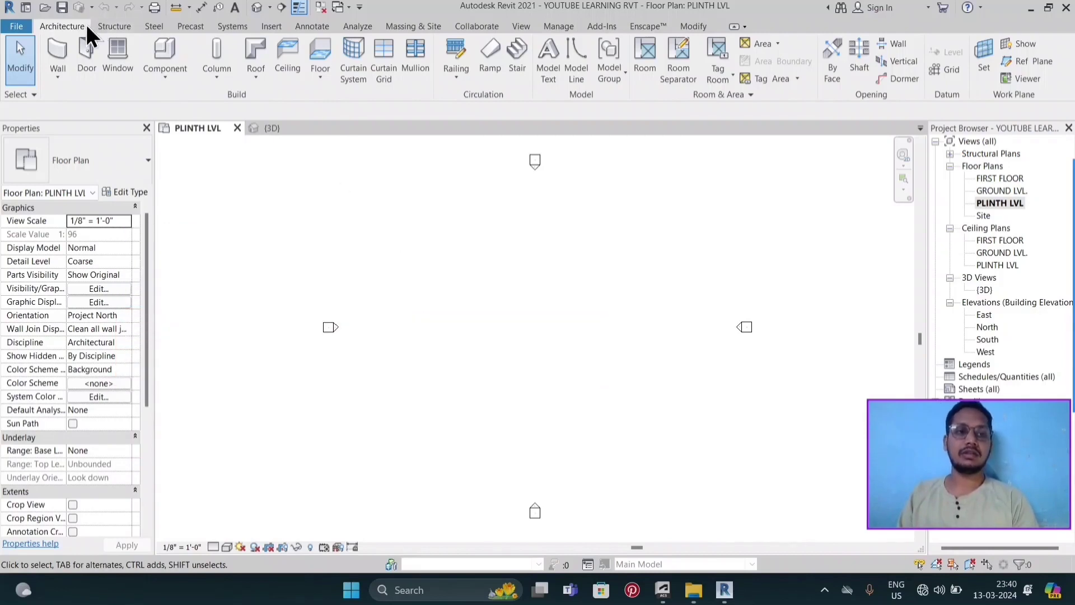
# - Dismiss the component options, then draw one horizontal 40'-0" 4" brick wall left to right
pyautogui.click(166, 72)
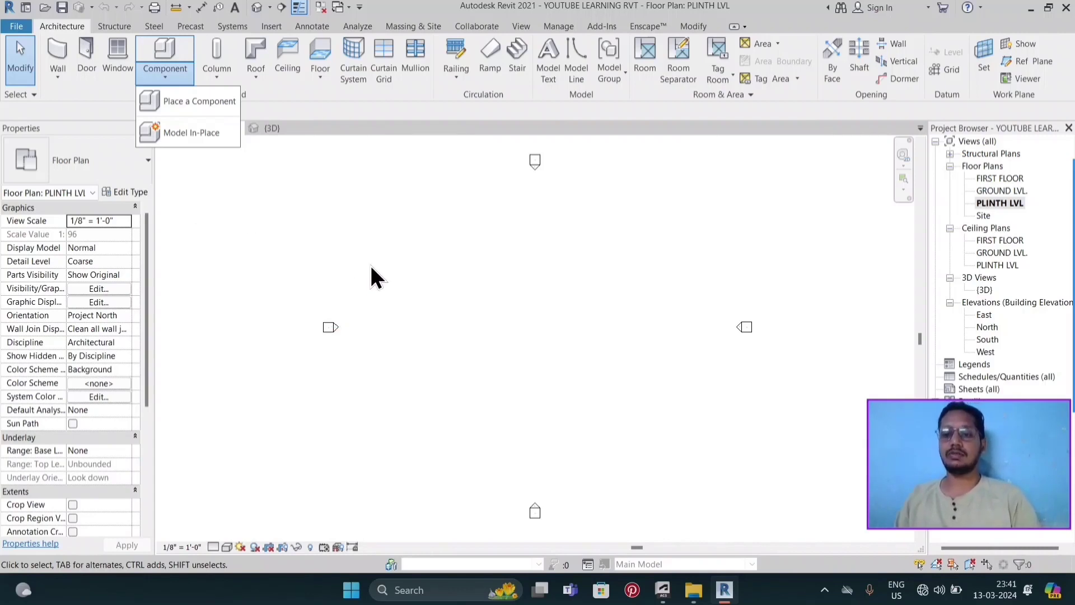
pyautogui.click(527, 328)
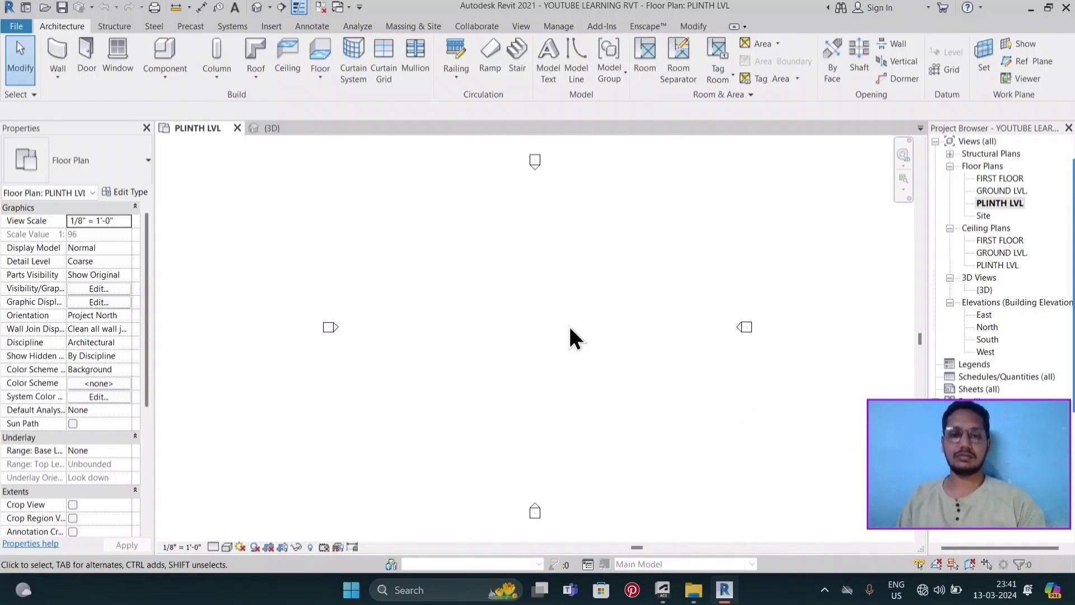
pyautogui.press('w')
pyautogui.press('a')
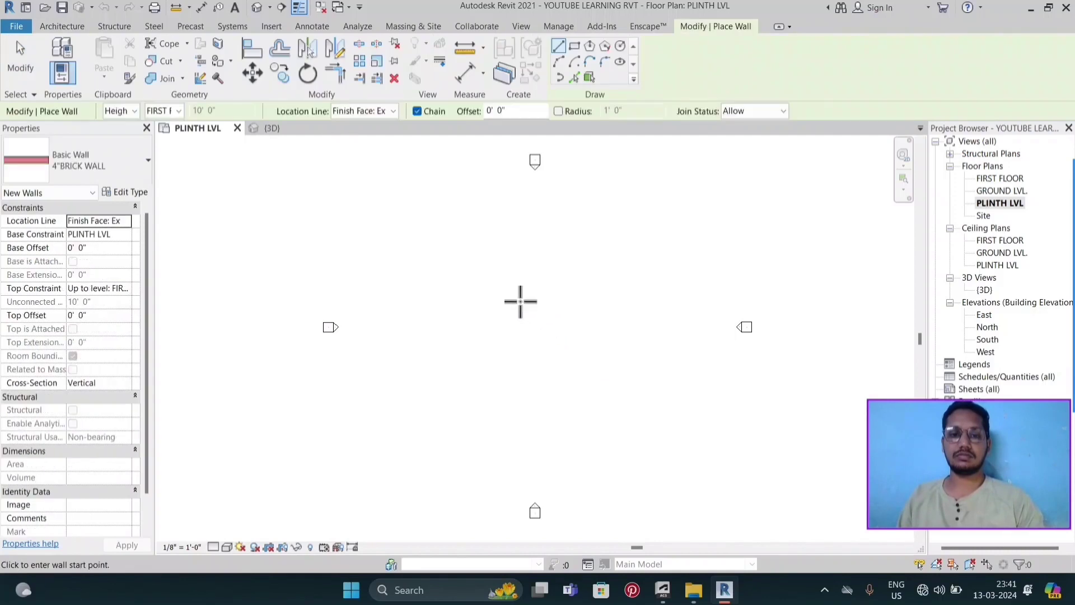
pyautogui.click(497, 309)
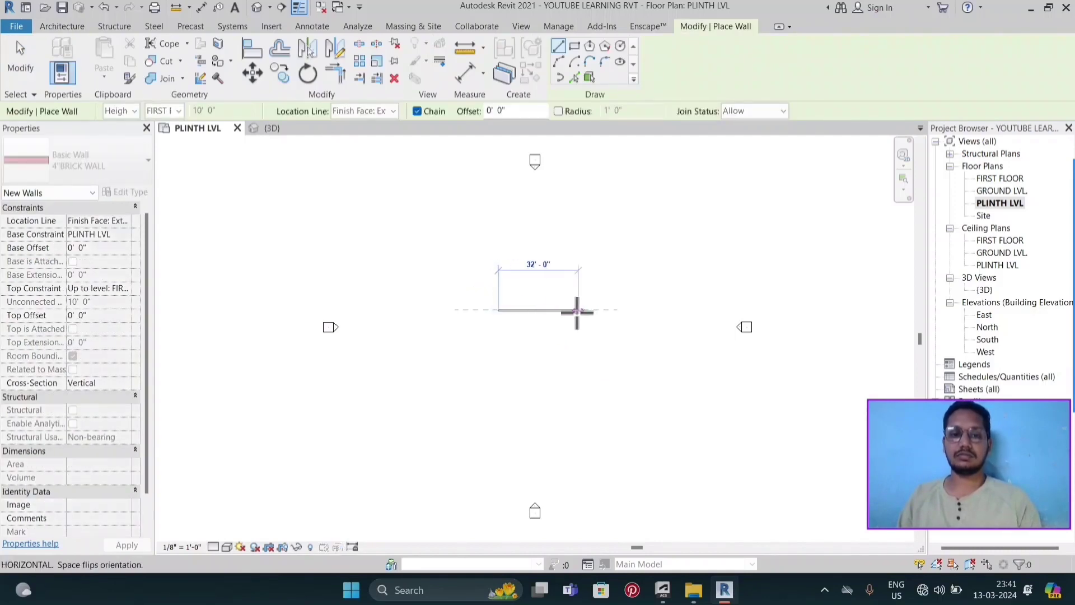
pyautogui.click(598, 310)
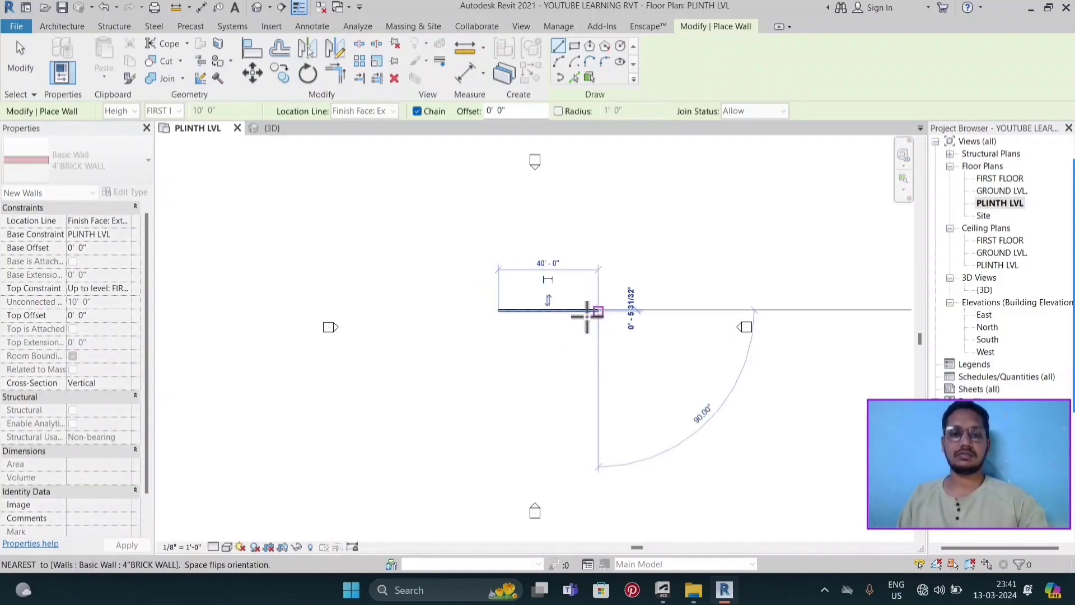
pyautogui.press('Escape')
pyautogui.scroll(4, 581, 297)
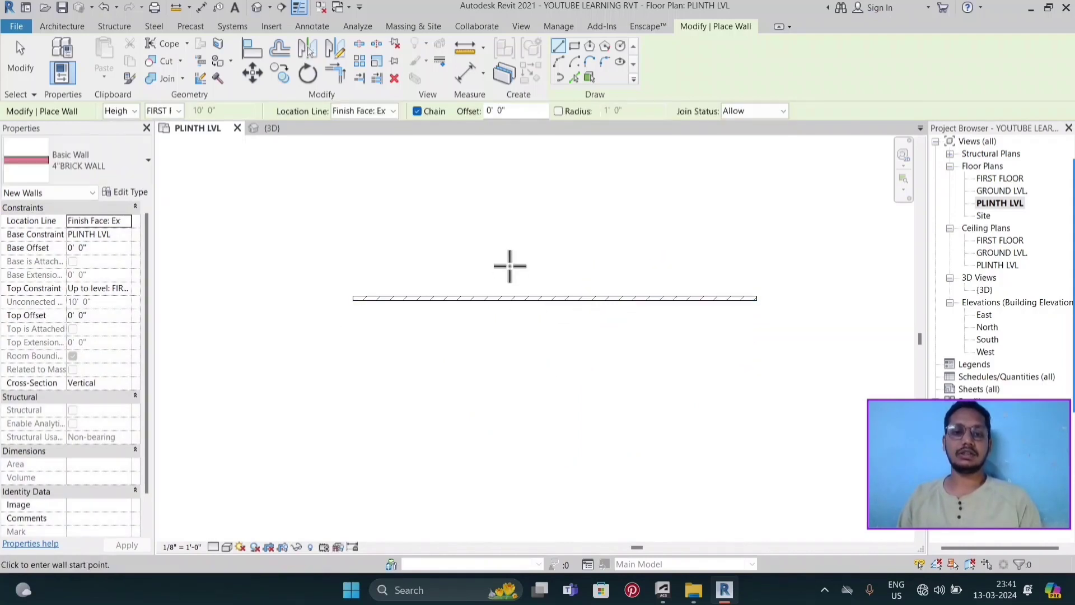
pyautogui.moveTo(527, 291); pyautogui.dragTo(511, 345, button='middle')
# - Start the DR Door tool with Single-Flush 36" x 84", reviewing its type properties unchanged
pyautogui.press('Escape')
pyautogui.press('Escape')
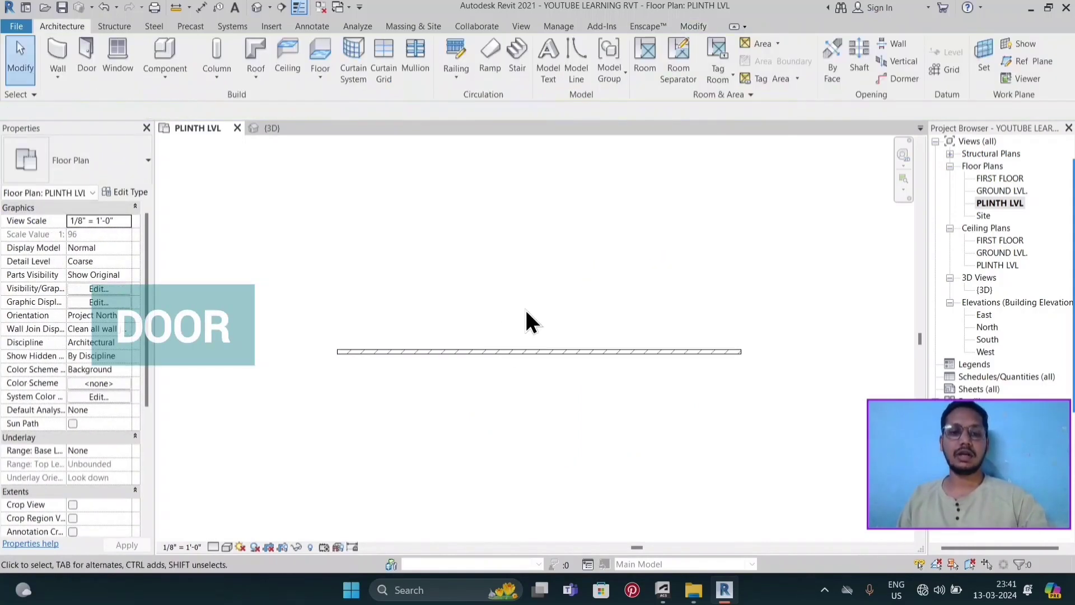
pyautogui.press('d')
pyautogui.press('r')
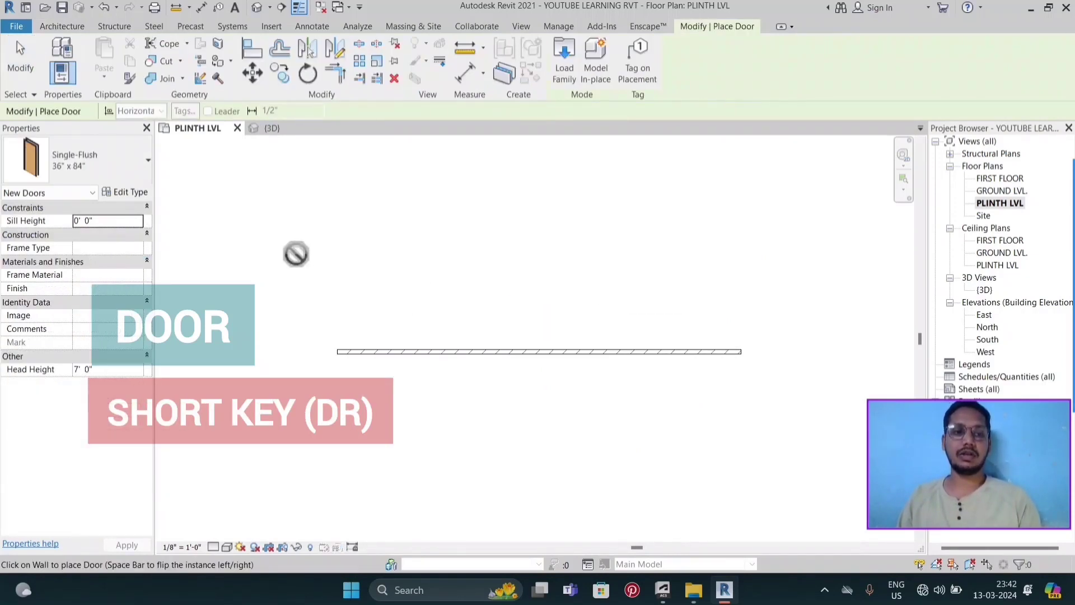
pyautogui.click(150, 170)
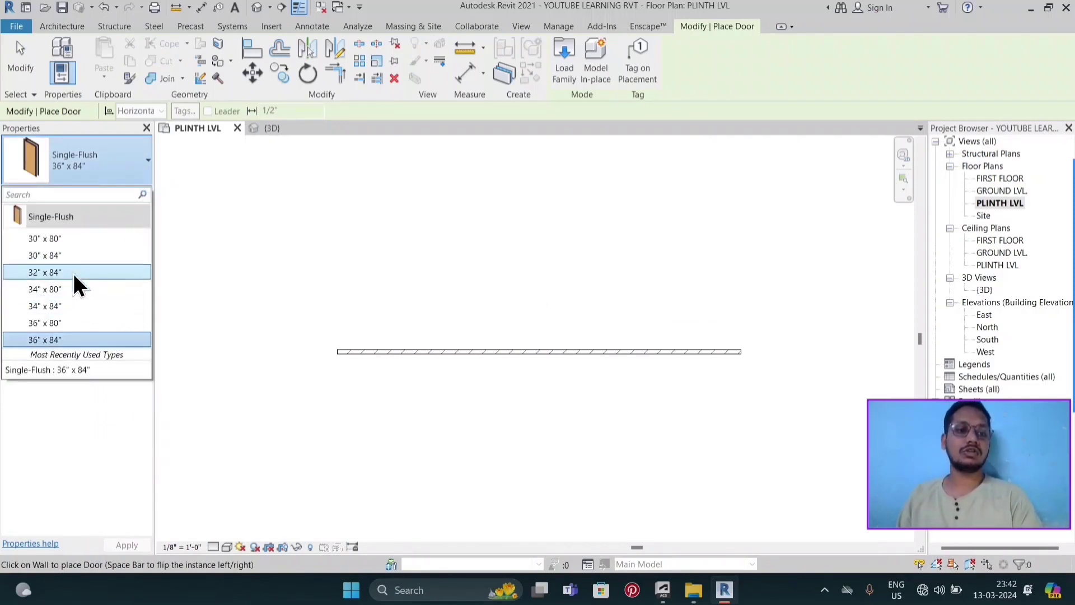
pyautogui.click(140, 171)
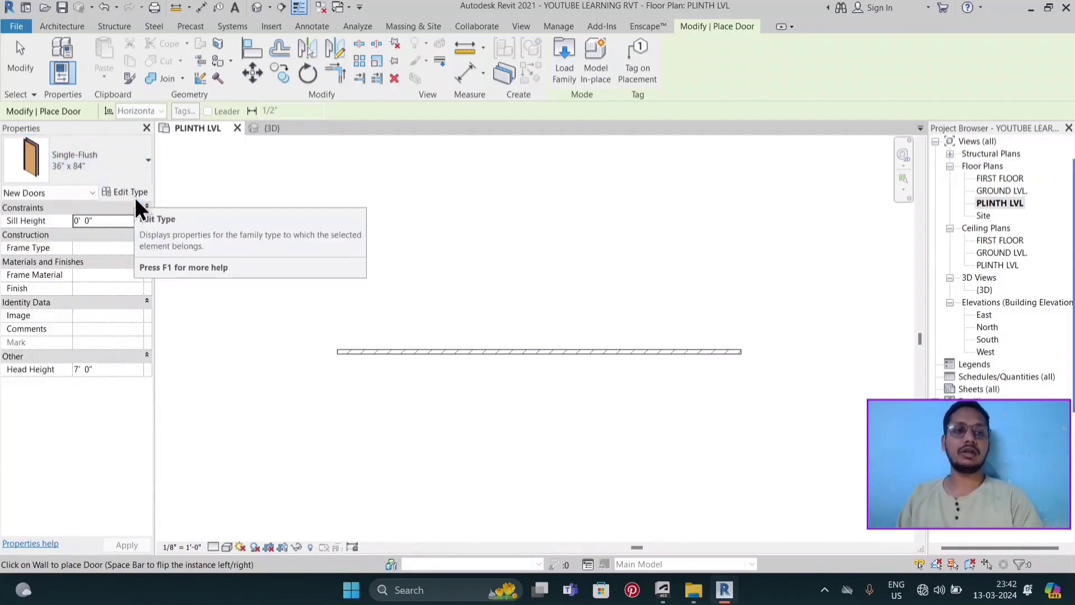
pyautogui.click(135, 196)
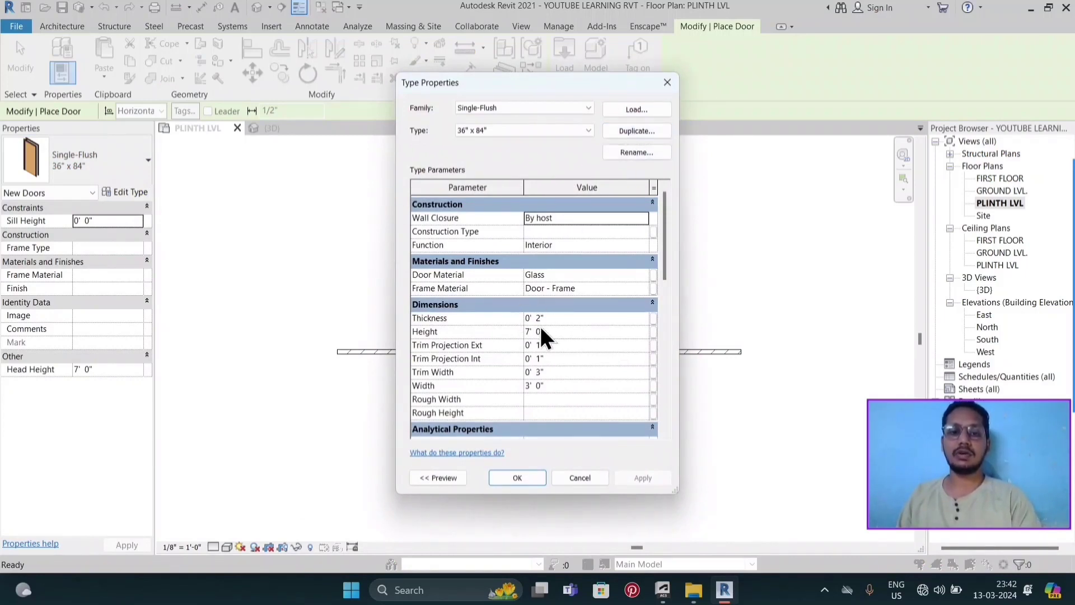
pyautogui.click(661, 94)
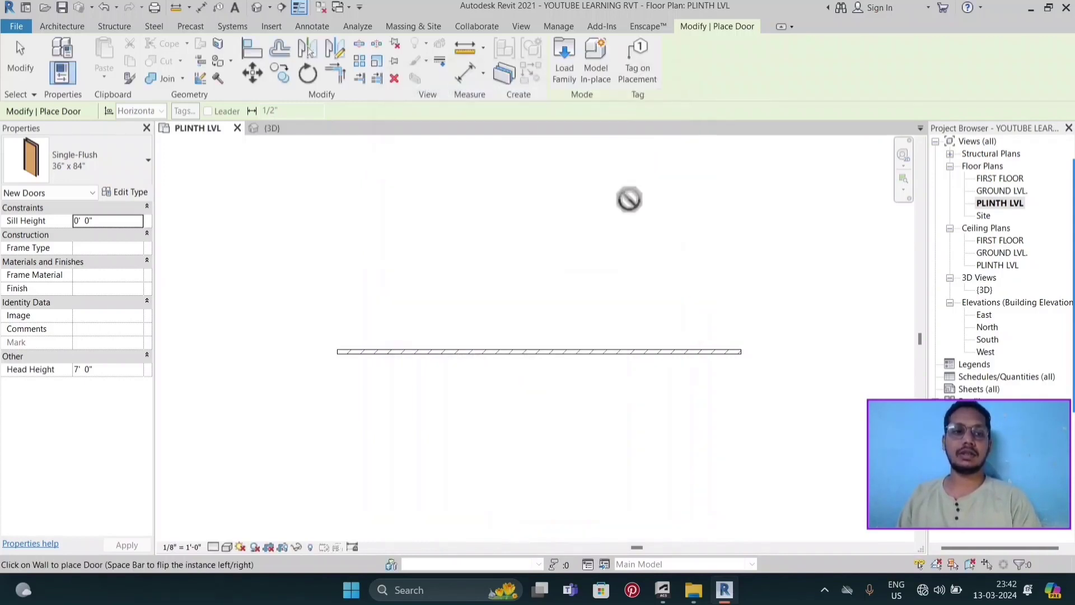
# - Place the Single-Flush door at the wall's midpoint, 20'-0" from each end, and select it
pyautogui.click(540, 346)
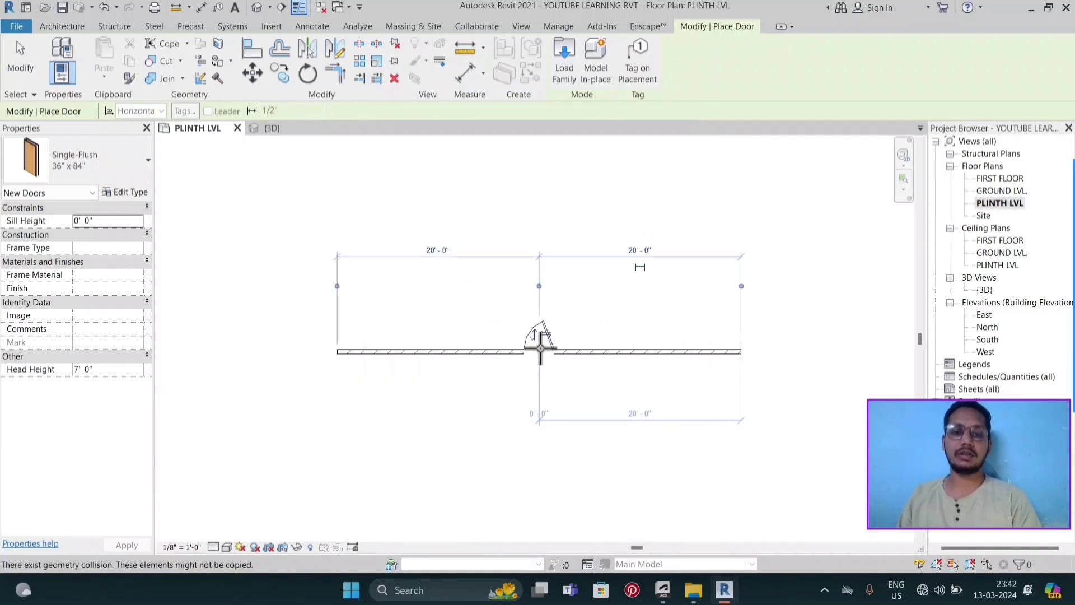
pyautogui.scroll(2, 540, 358)
pyautogui.scroll(2, 540, 363)
pyautogui.scroll(1, 540, 363)
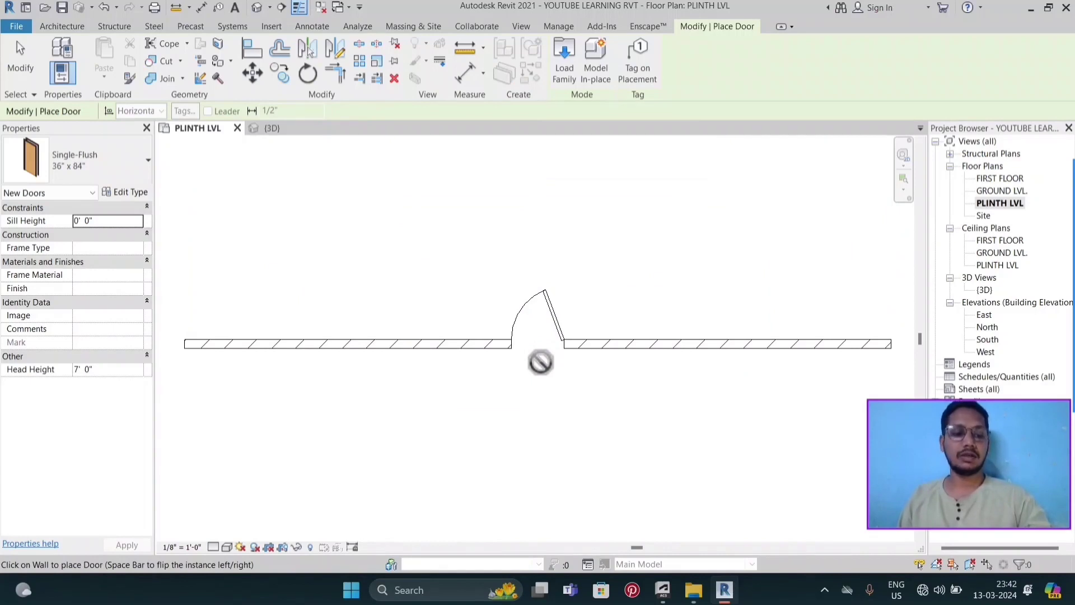
pyautogui.press('Escape')
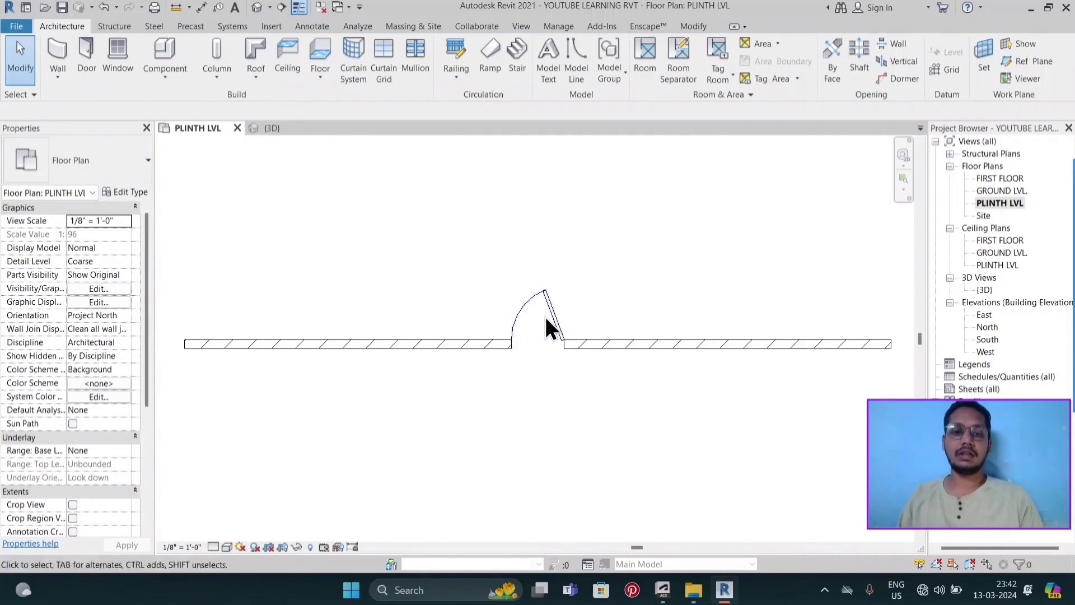
pyautogui.scroll(3, 550, 316)
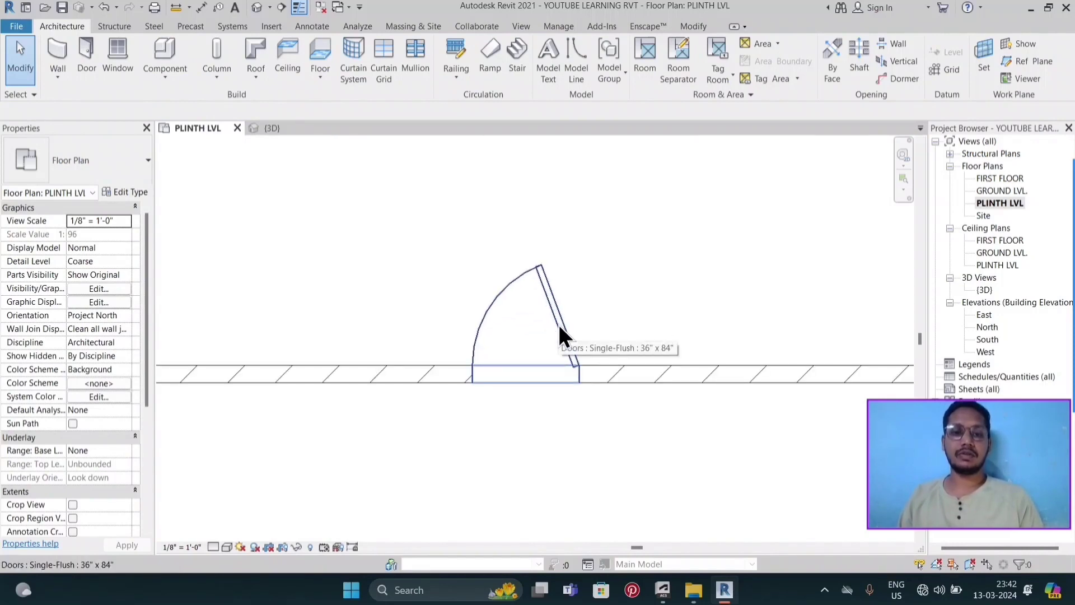
pyautogui.click(559, 324)
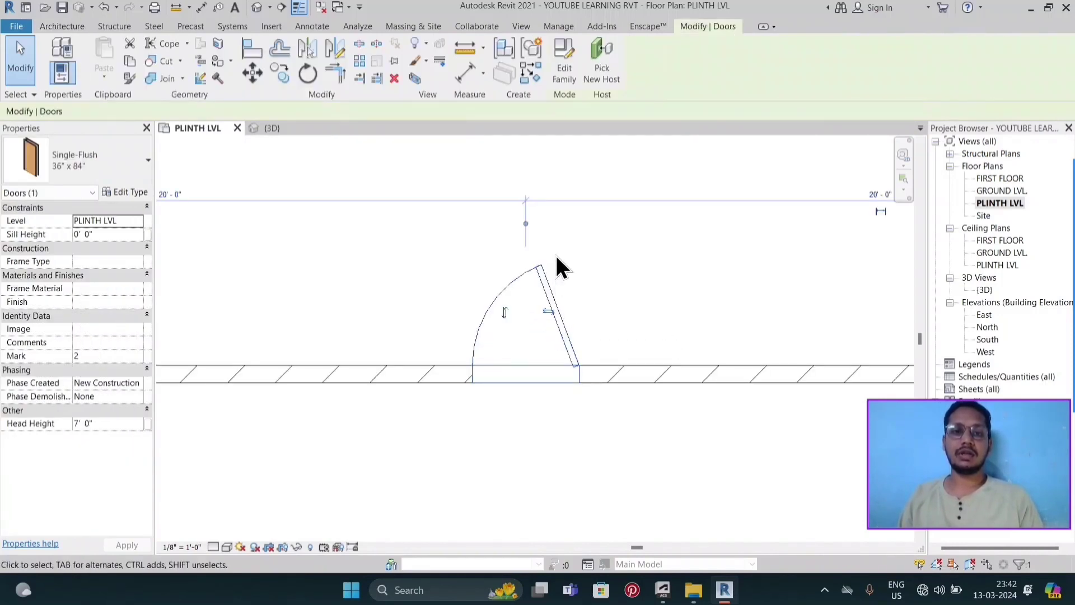
# - Open the door's family, zoom to the door in View 1, and pick the Frame/Mullion extrusion
pyautogui.click(557, 81)
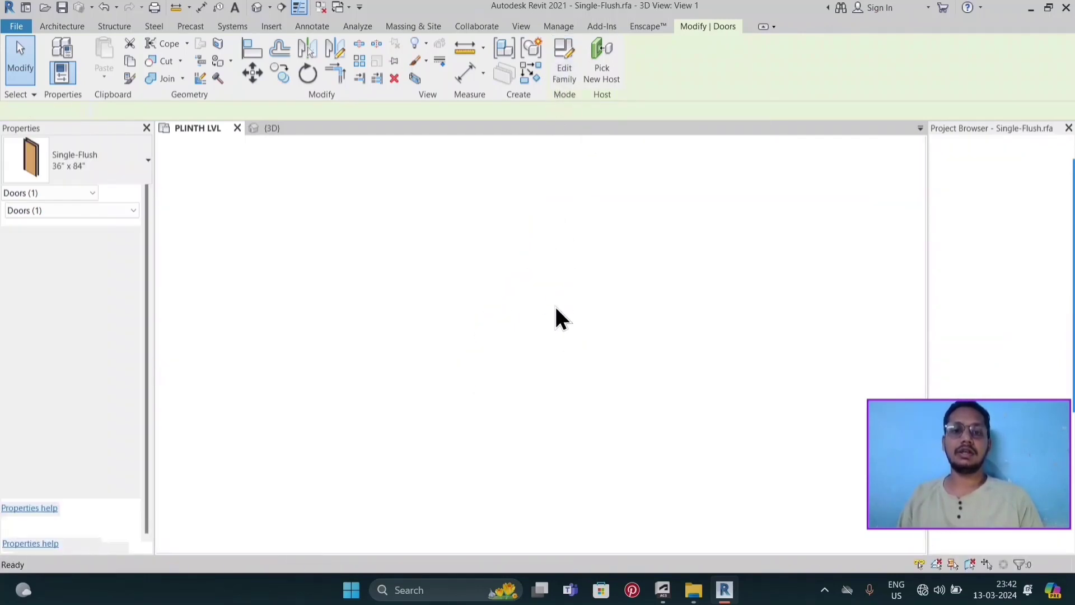
pyautogui.scroll(-3, 557, 302)
pyautogui.scroll(-3, 574, 291)
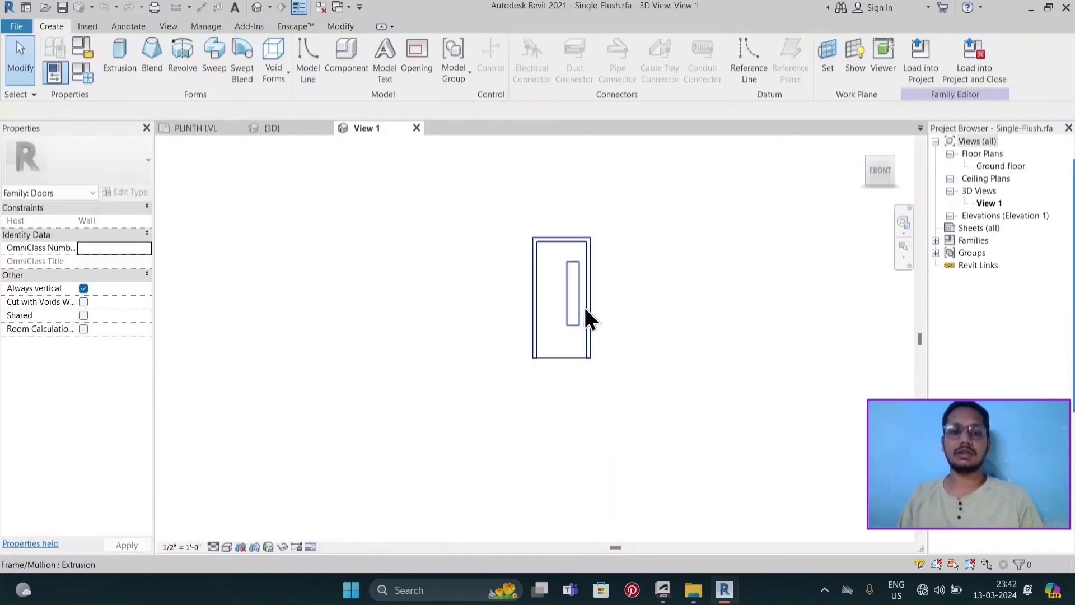
pyautogui.scroll(3, 587, 317)
pyautogui.scroll(-3, 554, 272)
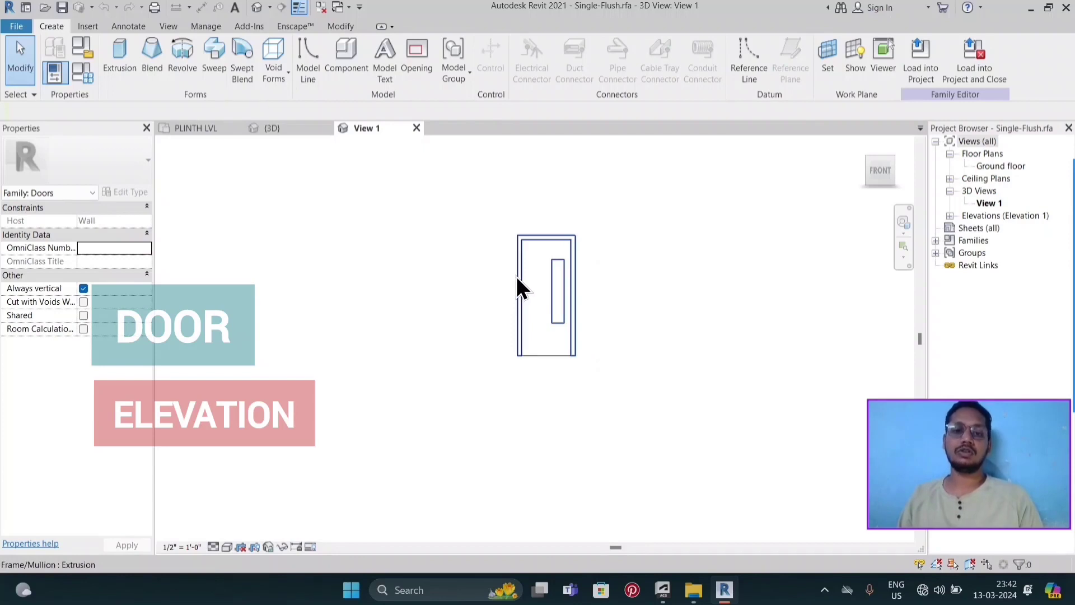
pyautogui.scroll(1, 562, 286)
pyautogui.scroll(1, 556, 291)
pyautogui.scroll(3, 546, 294)
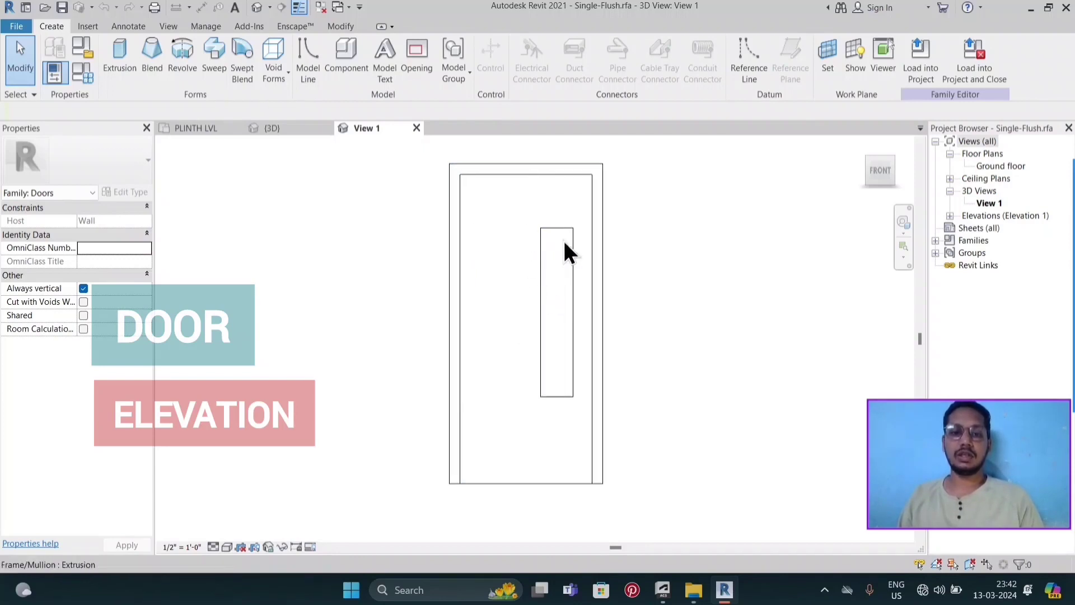
pyautogui.click(591, 280)
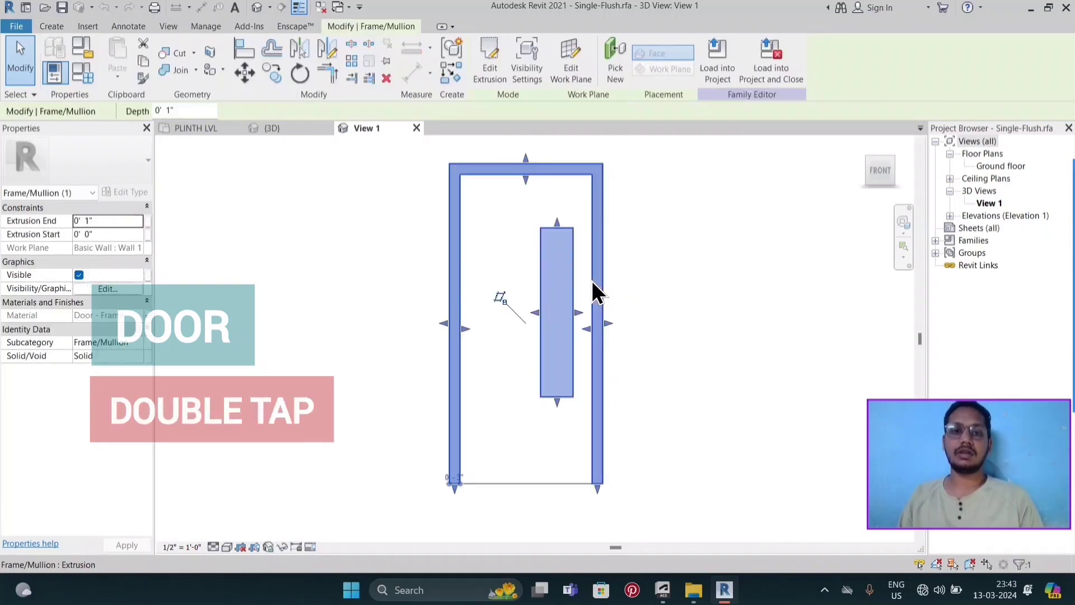
# - In the extrusion sketch, copy the inner rectangle to the left as a second tall panel
pyautogui.click(497, 78)
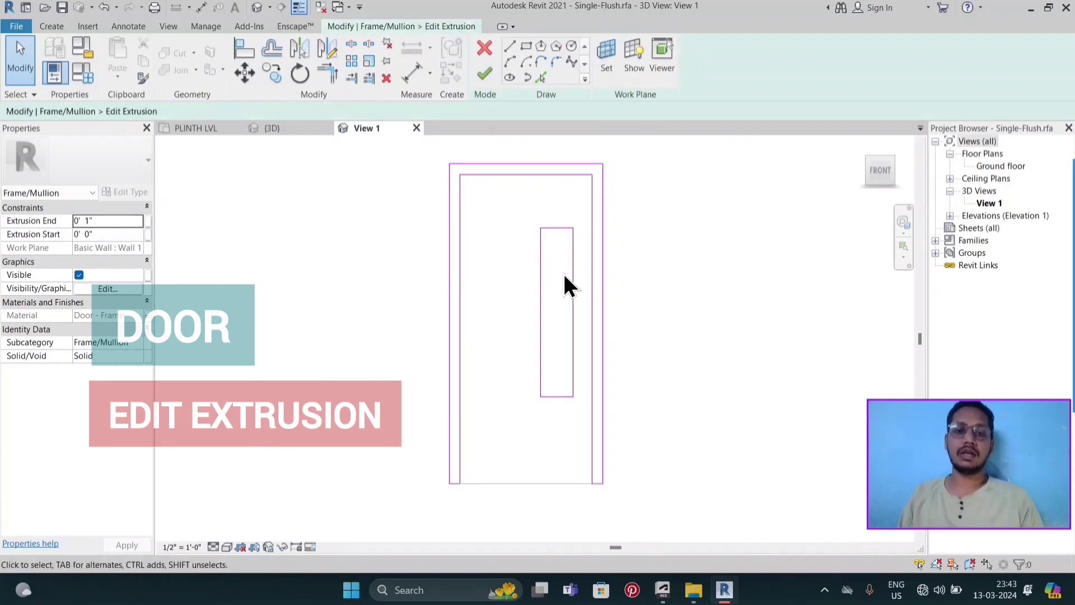
pyautogui.moveTo(592, 295); pyautogui.dragTo(641, 274, button='middle')
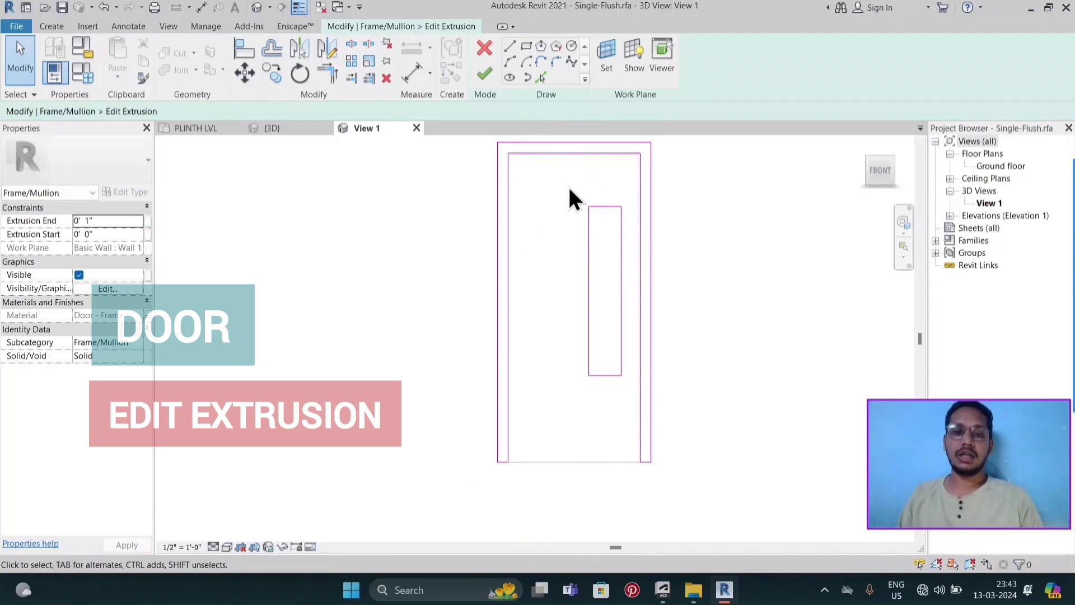
pyautogui.moveTo(567, 184); pyautogui.dragTo(653, 418)
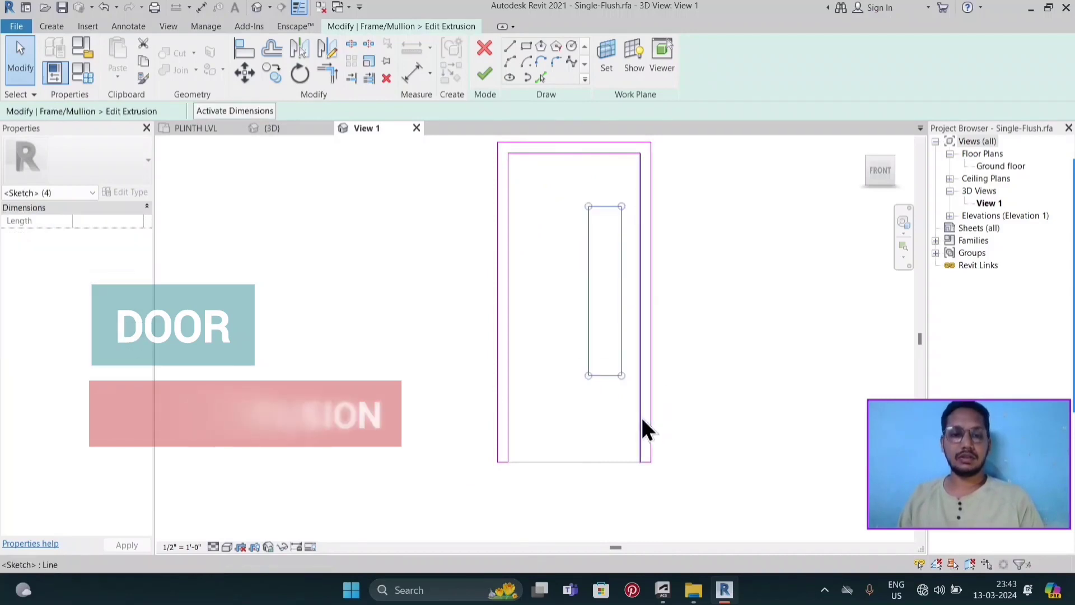
pyautogui.press('c')
pyautogui.press('o')
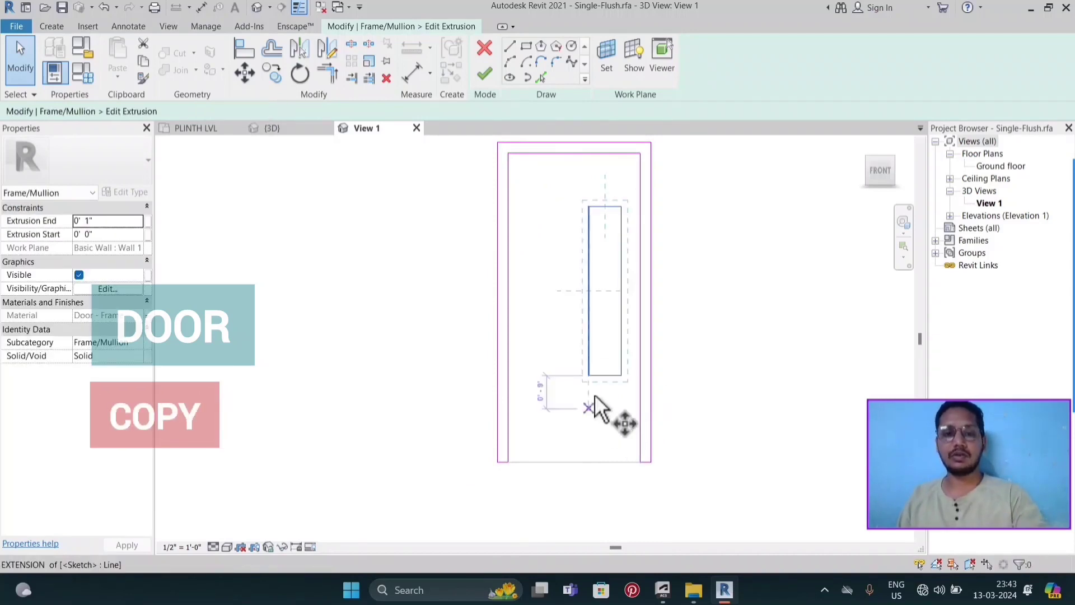
pyautogui.click(604, 206)
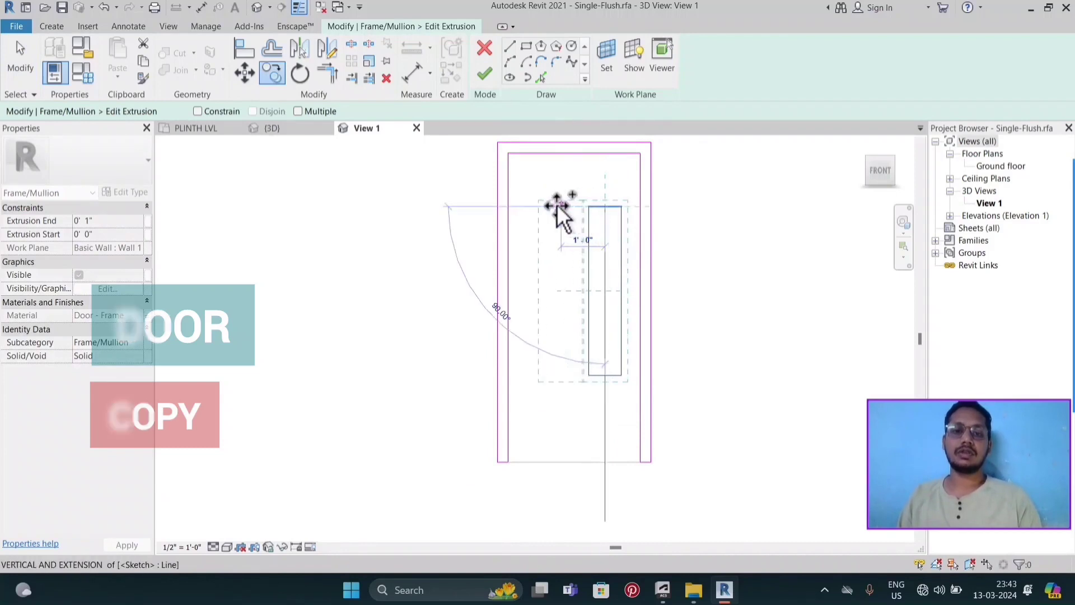
pyautogui.click(546, 206)
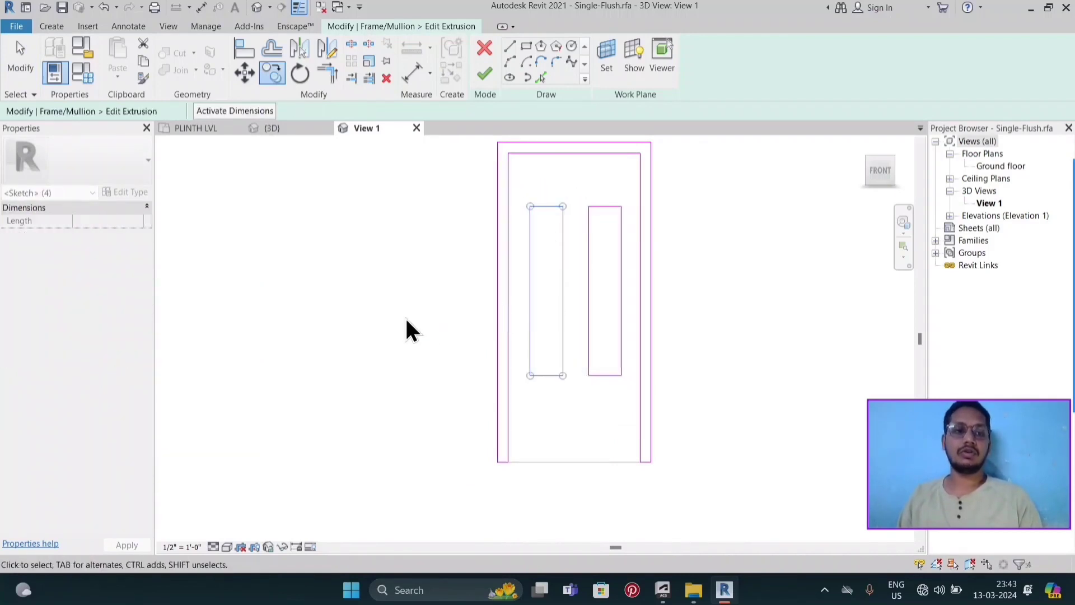
pyautogui.click(404, 261)
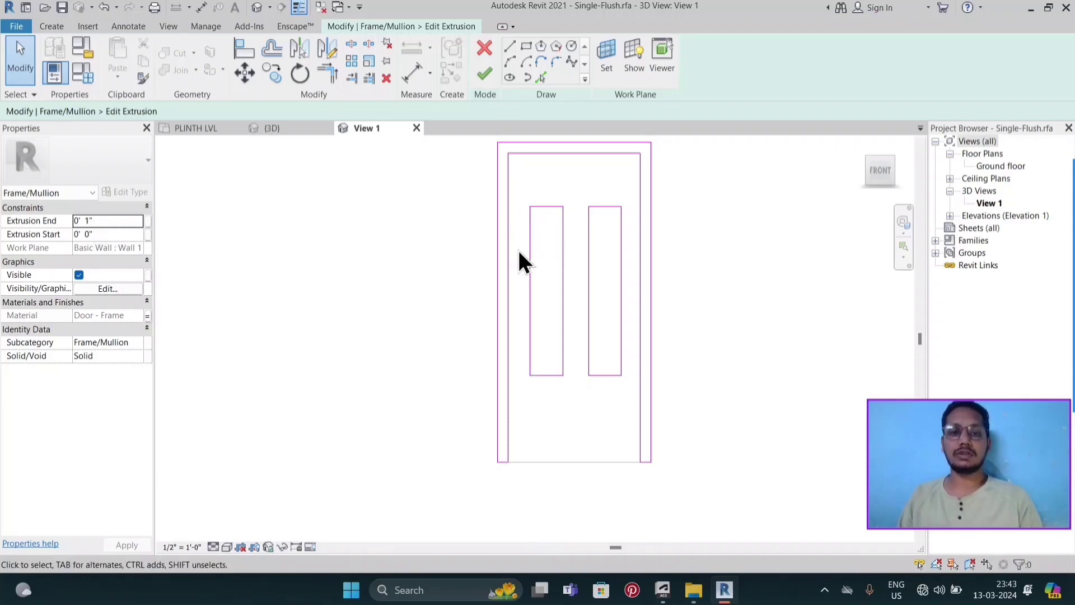
# - Draw a horizontal rectangle below the two tall panels and finish the extrusion
pyautogui.scroll(-1, 518, 249)
pyautogui.scroll(1, 554, 361)
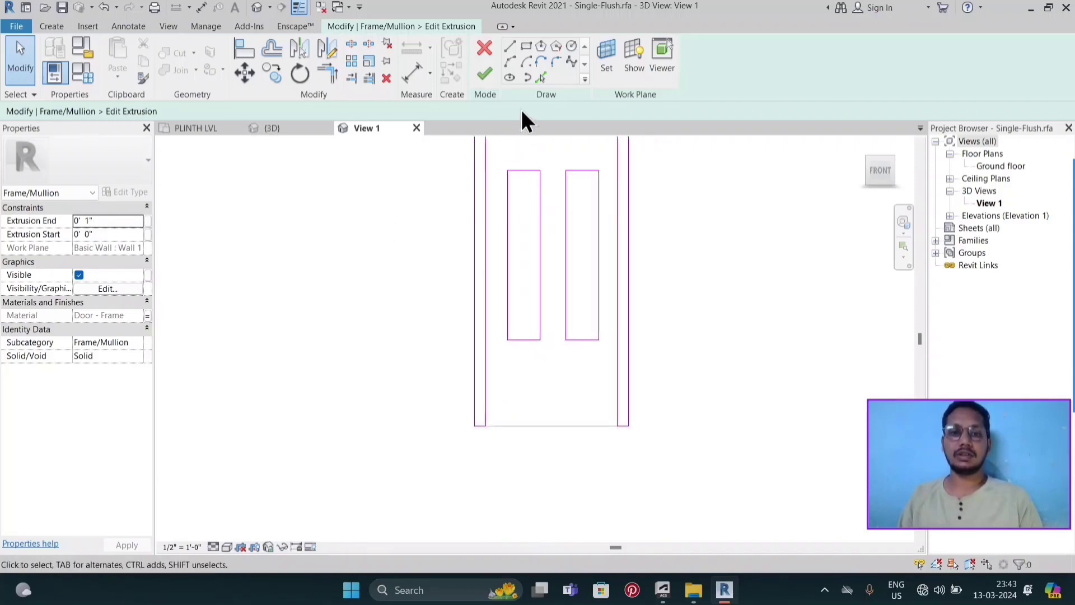
pyautogui.click(522, 50)
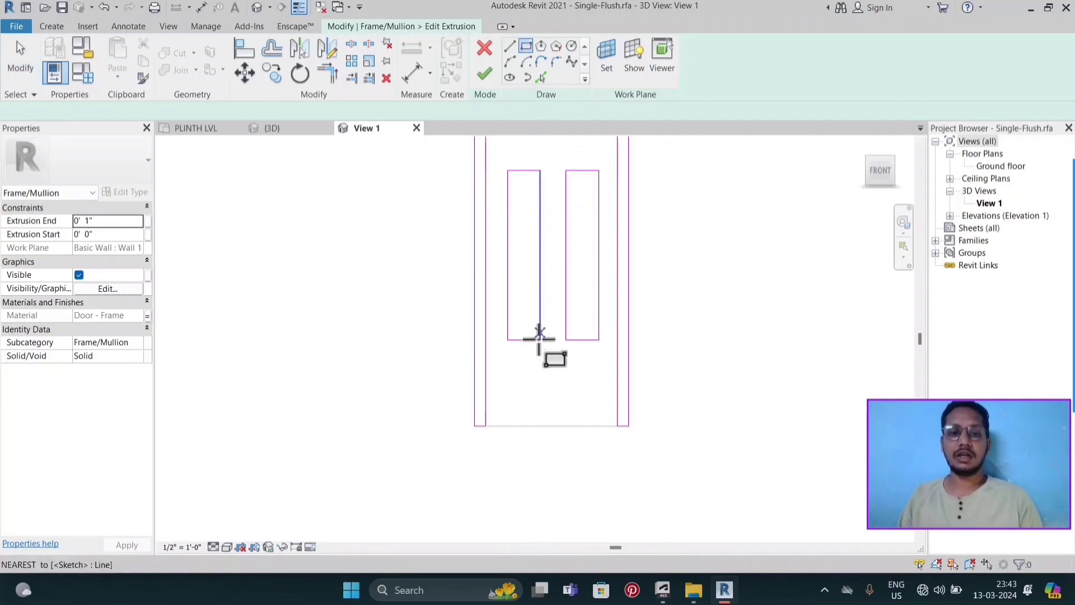
pyautogui.click(507, 375)
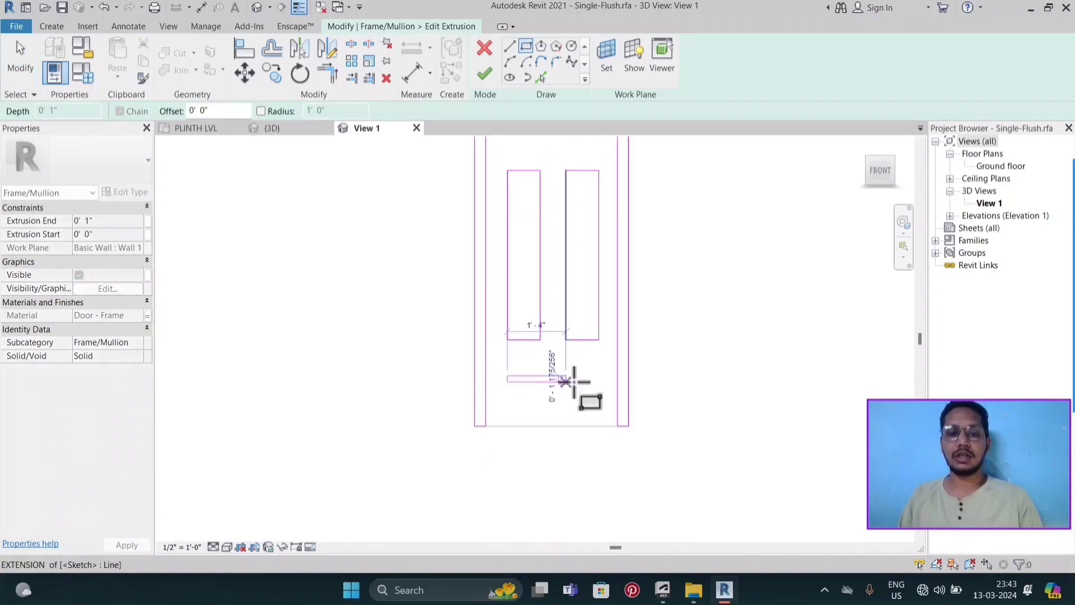
pyautogui.click(598, 391)
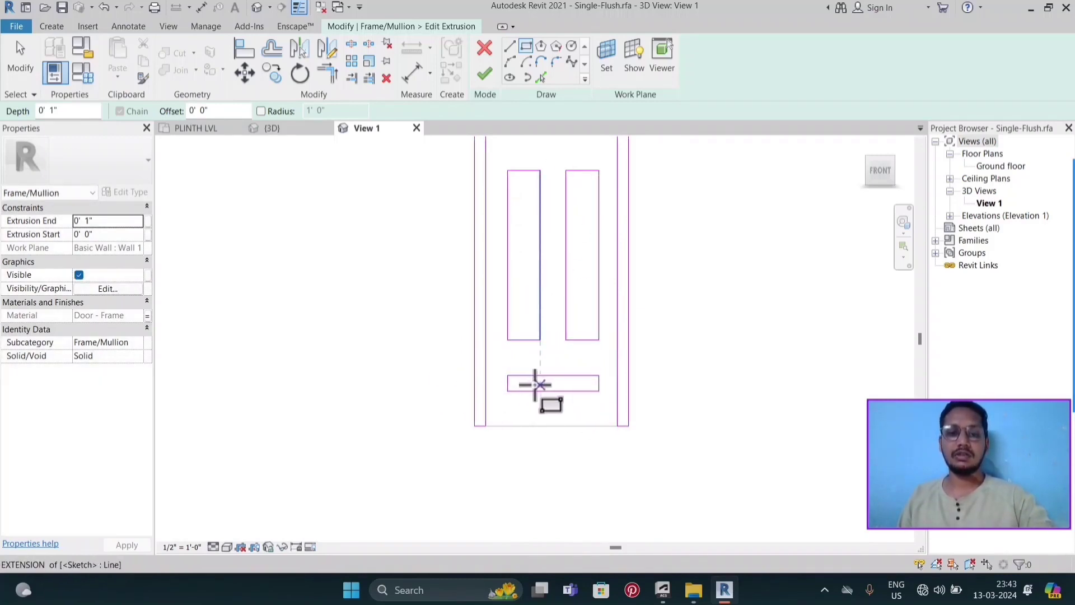
pyautogui.scroll(-1, 540, 376)
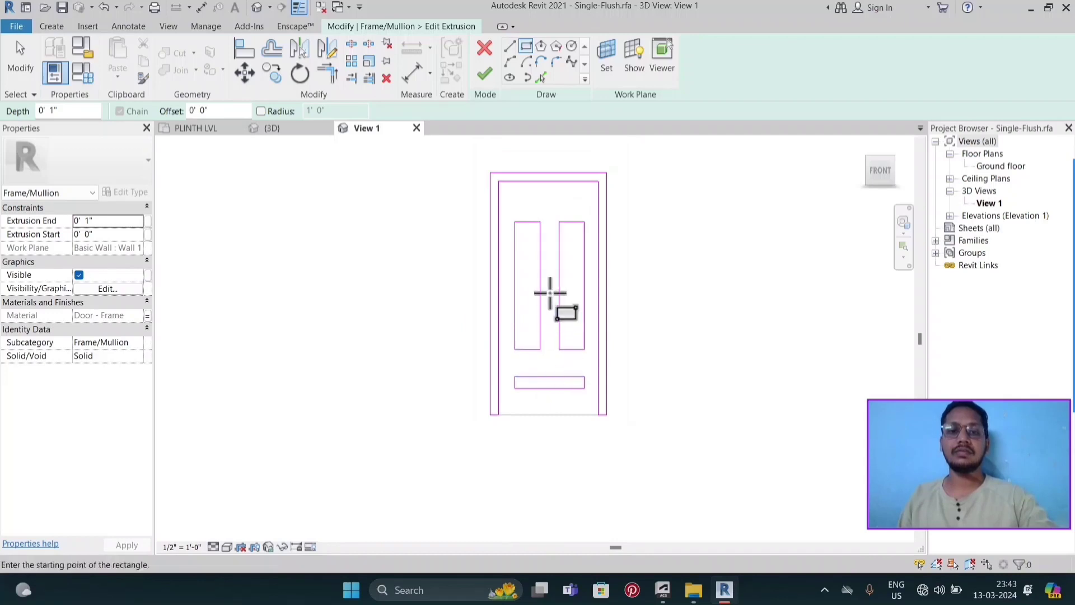
pyautogui.click(484, 78)
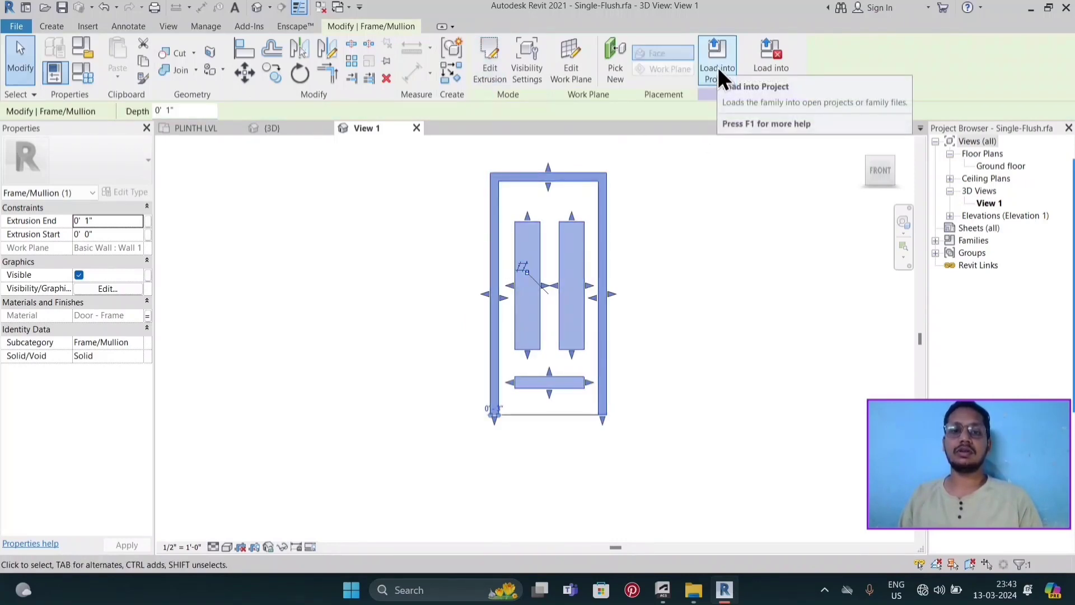
# - Load the edited Single-Flush family into the project, overwriting the existing version
pyautogui.click(718, 67)
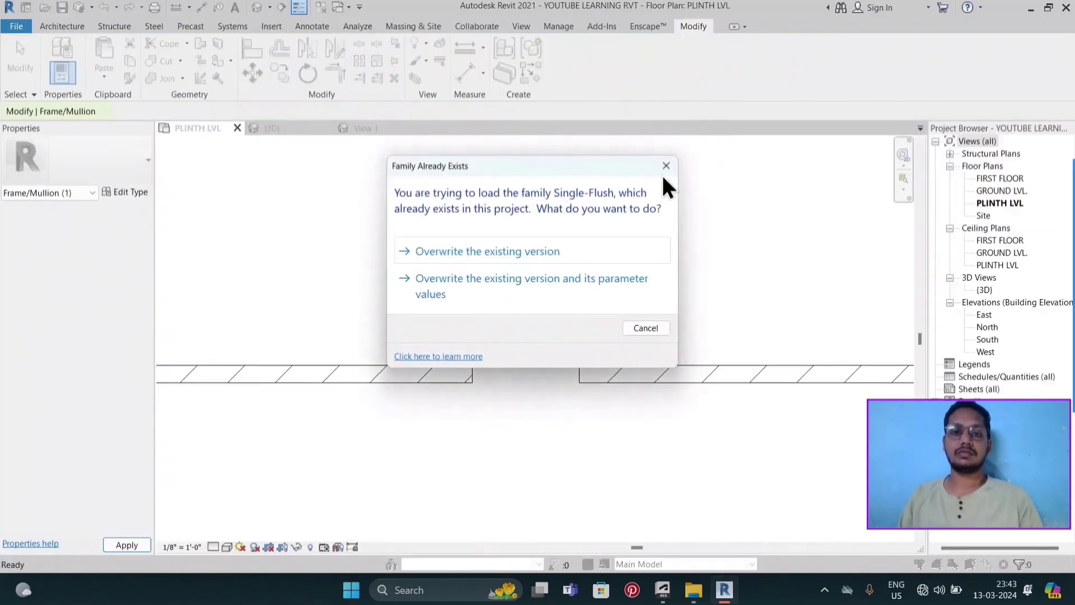
pyautogui.click(469, 268)
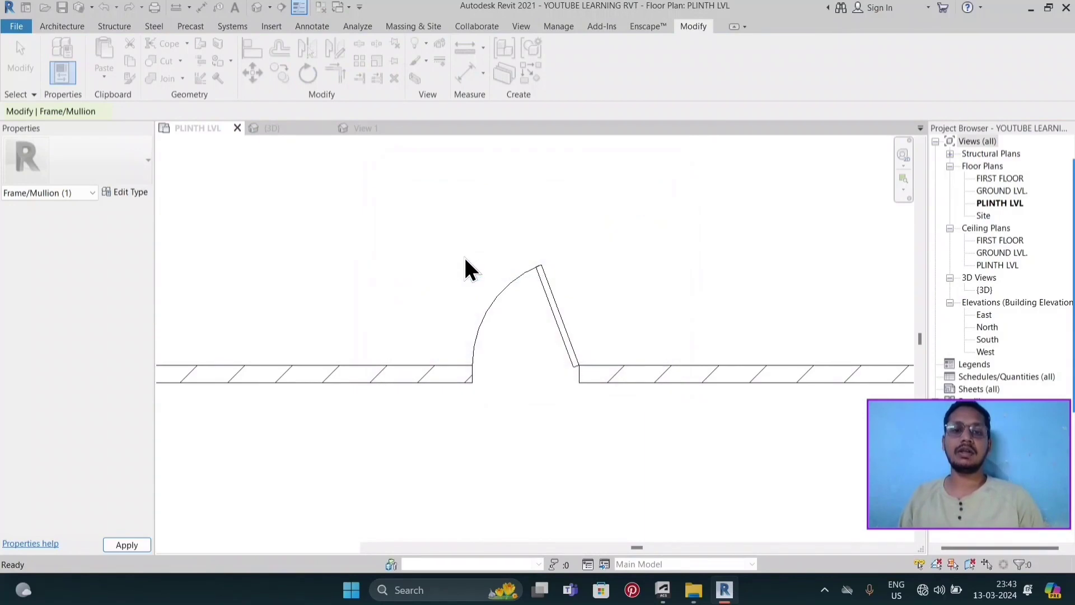
pyautogui.scroll(-2, 616, 268)
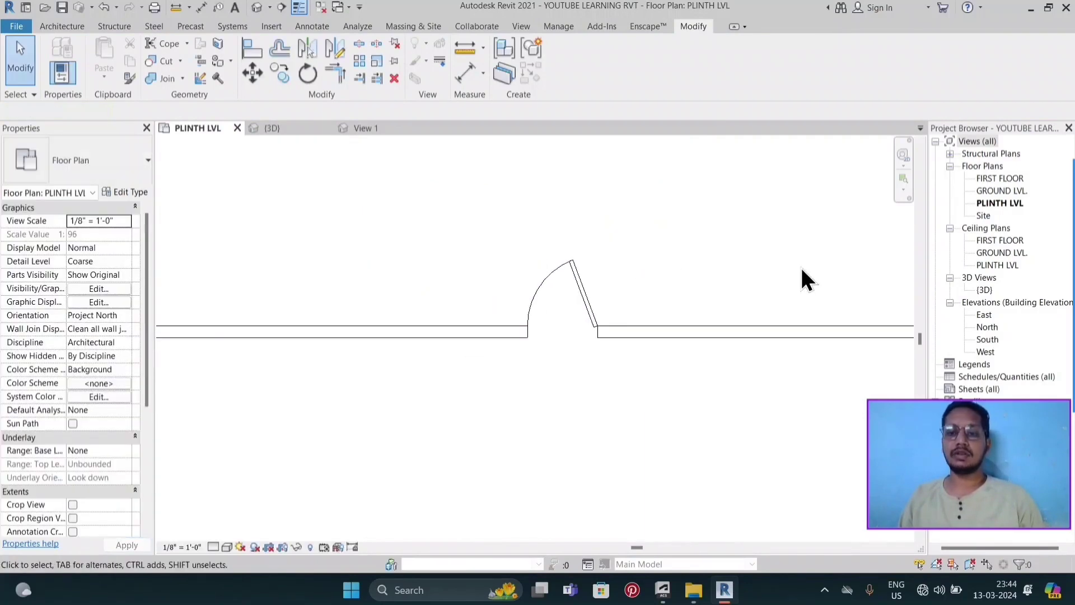
# - Open the {3D} view, set the ViewCube to FRONT, and zoom in on the door
pyautogui.click(257, 15)
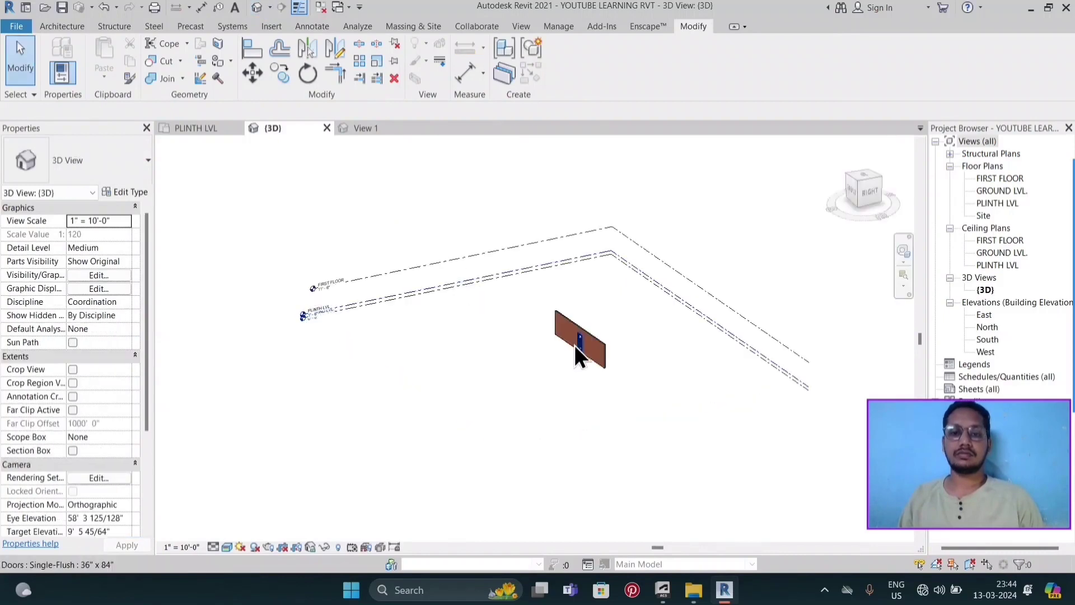
pyautogui.keyDown('shift'); pyautogui.moveTo(541, 384); pyautogui.dragTo(723, 388, button='middle'); pyautogui.keyUp('shift')
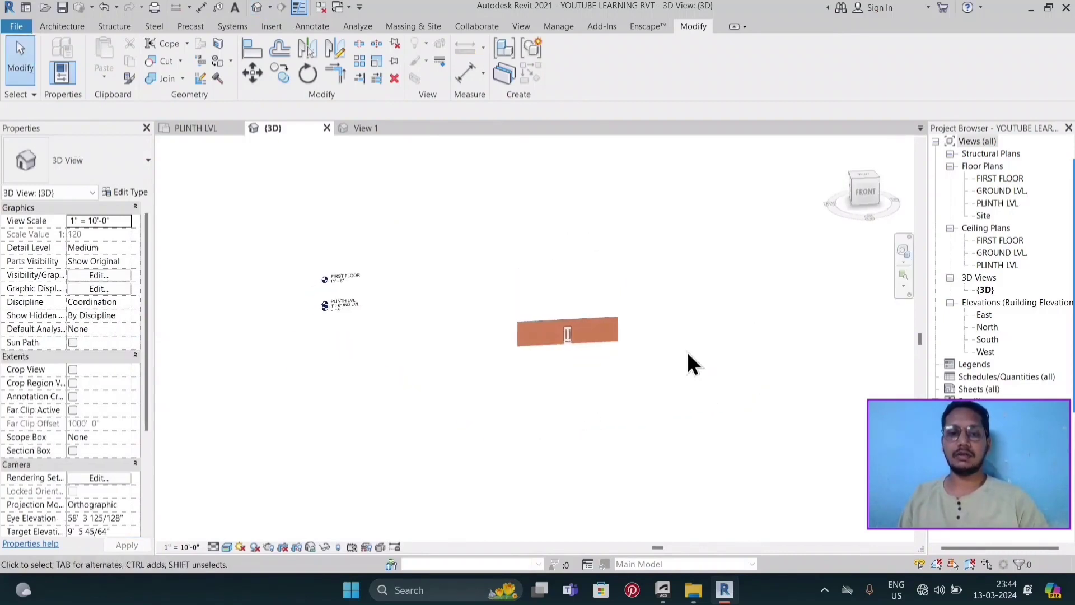
pyautogui.click(865, 208)
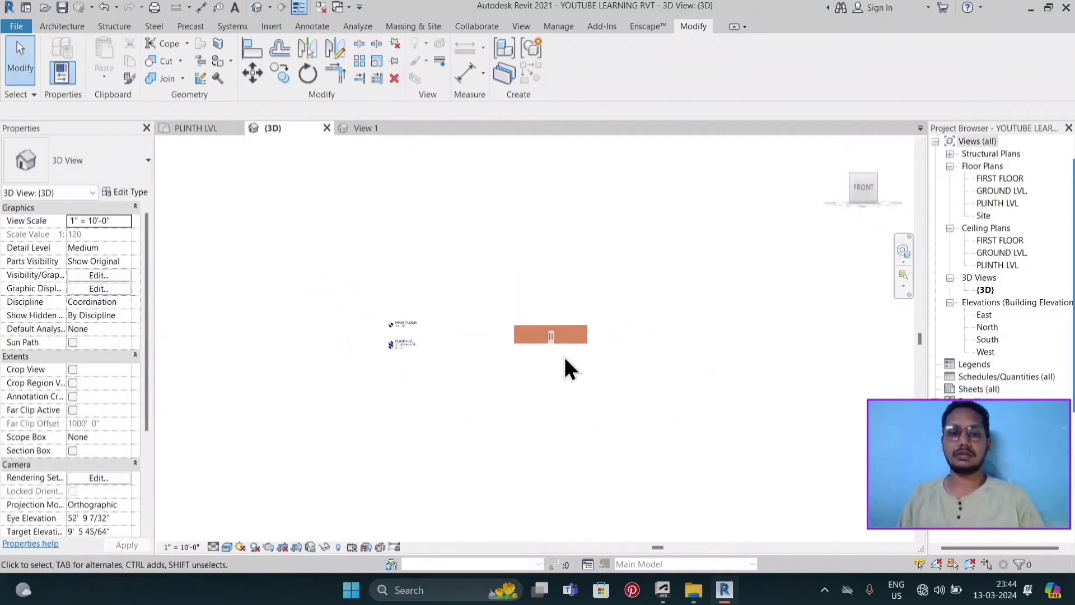
pyautogui.scroll(1, 539, 333)
pyautogui.scroll(1, 539, 332)
pyautogui.scroll(2, 580, 314)
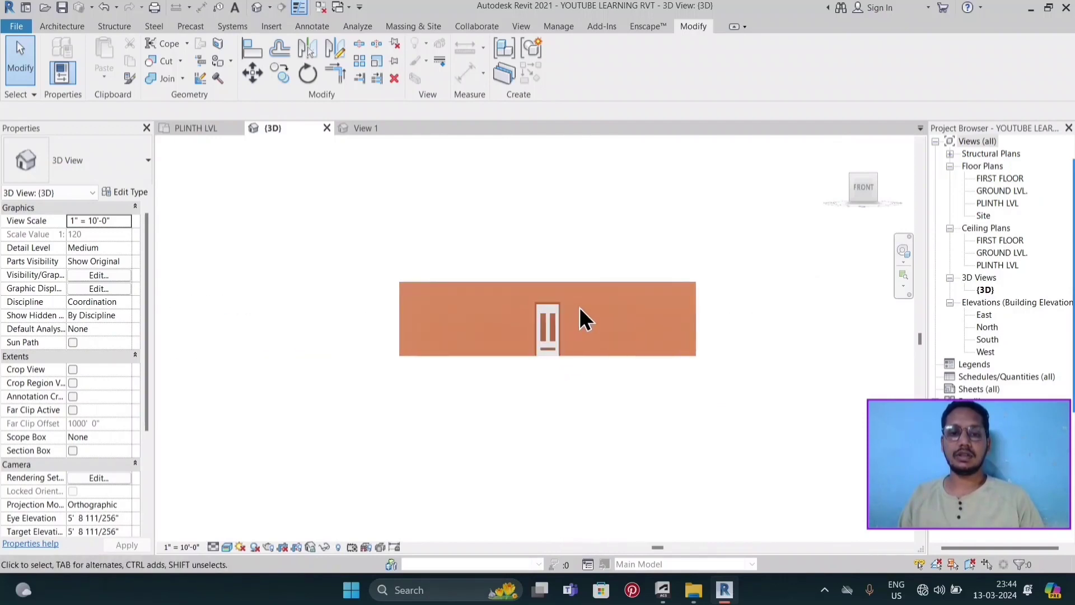
pyautogui.scroll(1, 580, 314)
pyautogui.scroll(1, 562, 226)
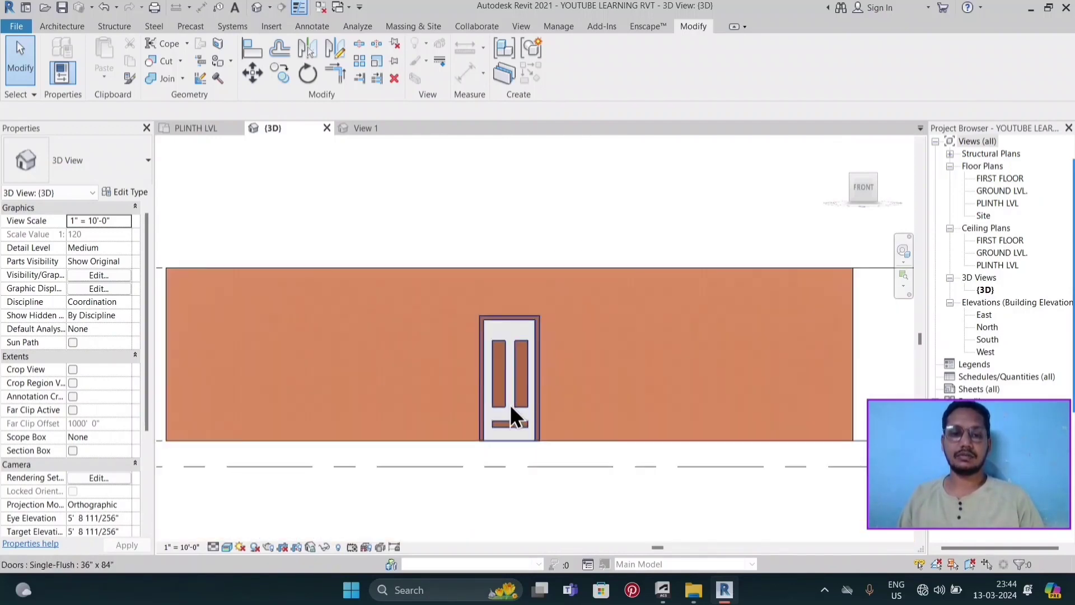
pyautogui.scroll(2, 509, 404)
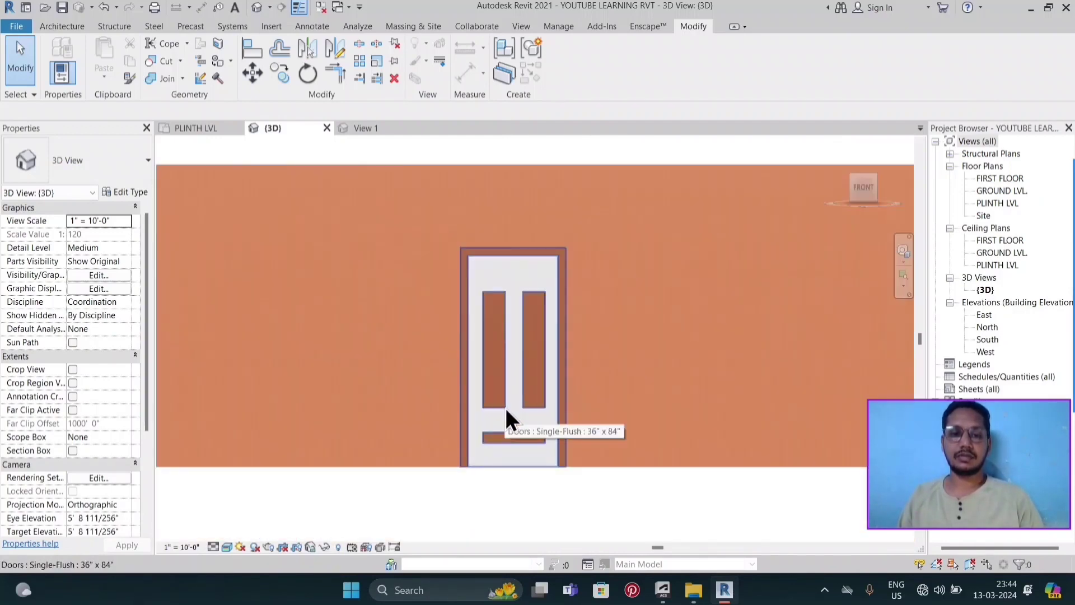
# - Select the door, review its type properties without changes, then reselect it
pyautogui.click(489, 378)
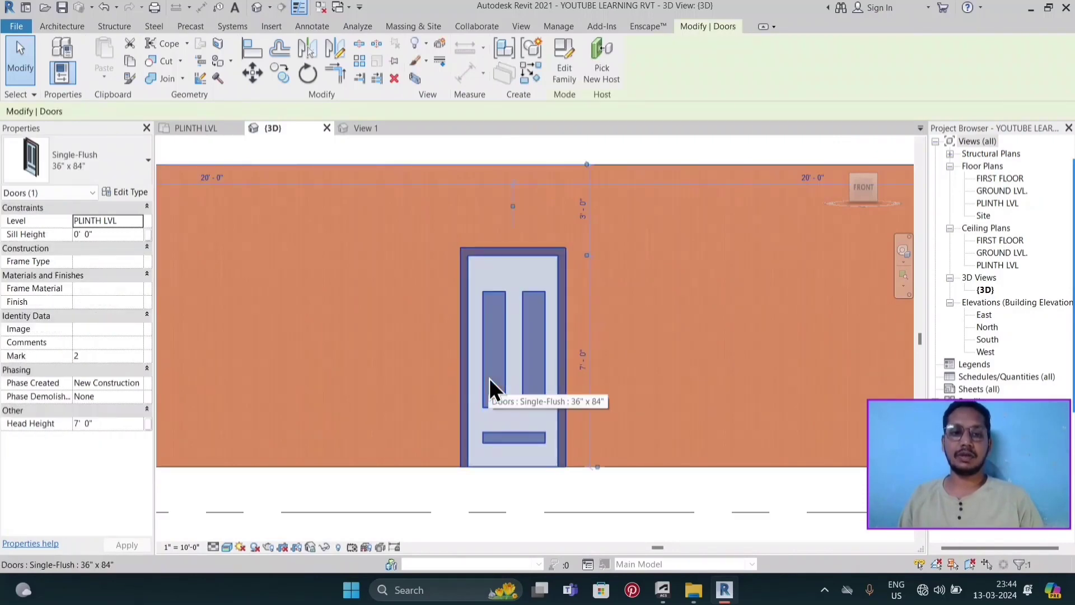
pyautogui.click(134, 196)
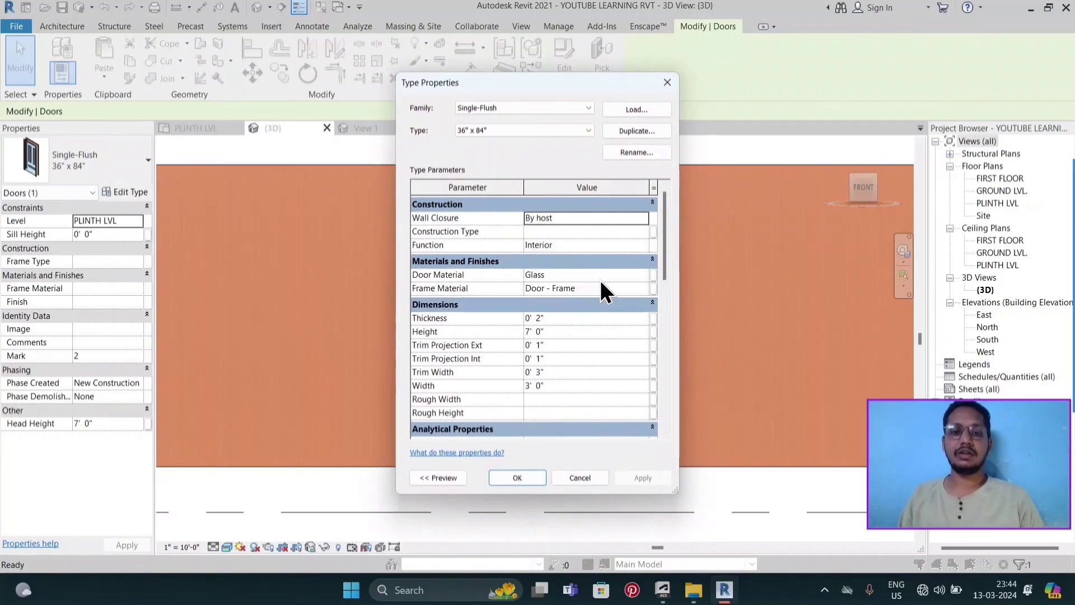
pyautogui.click(666, 82)
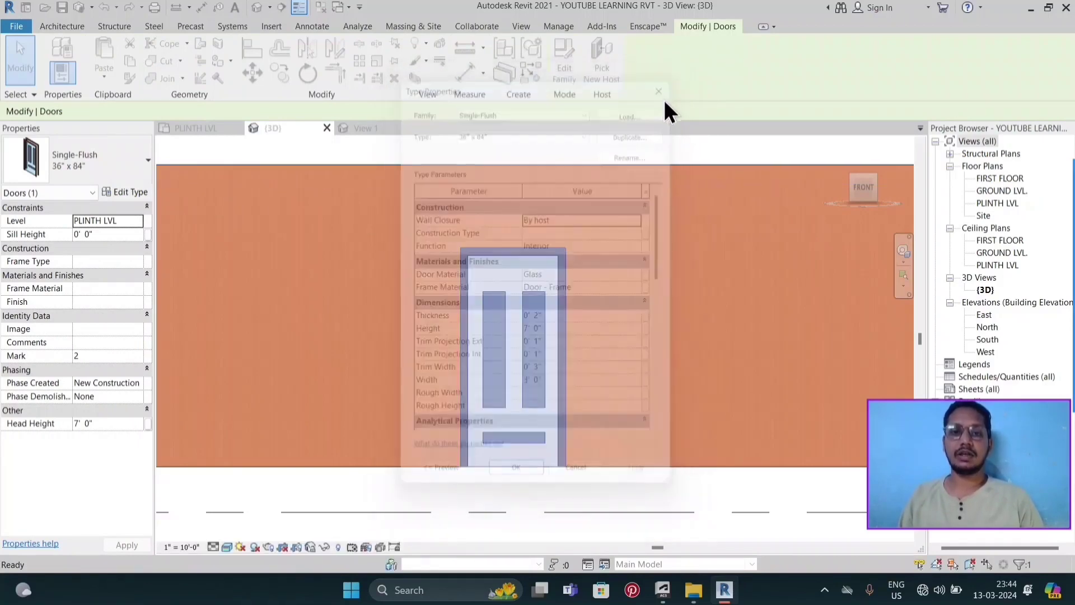
pyautogui.click(603, 151)
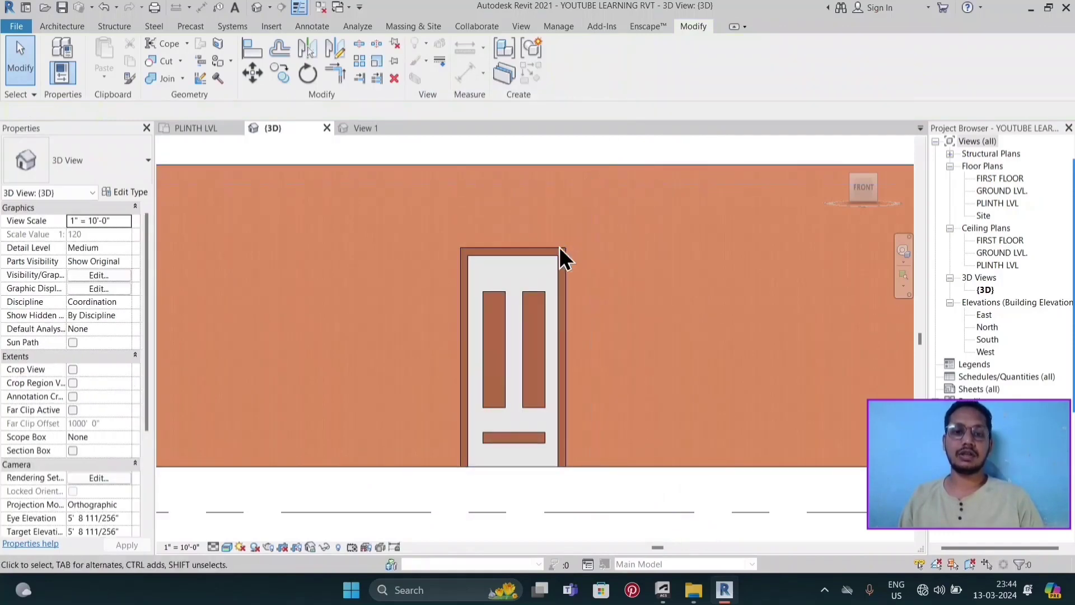
pyautogui.scroll(1, 472, 365)
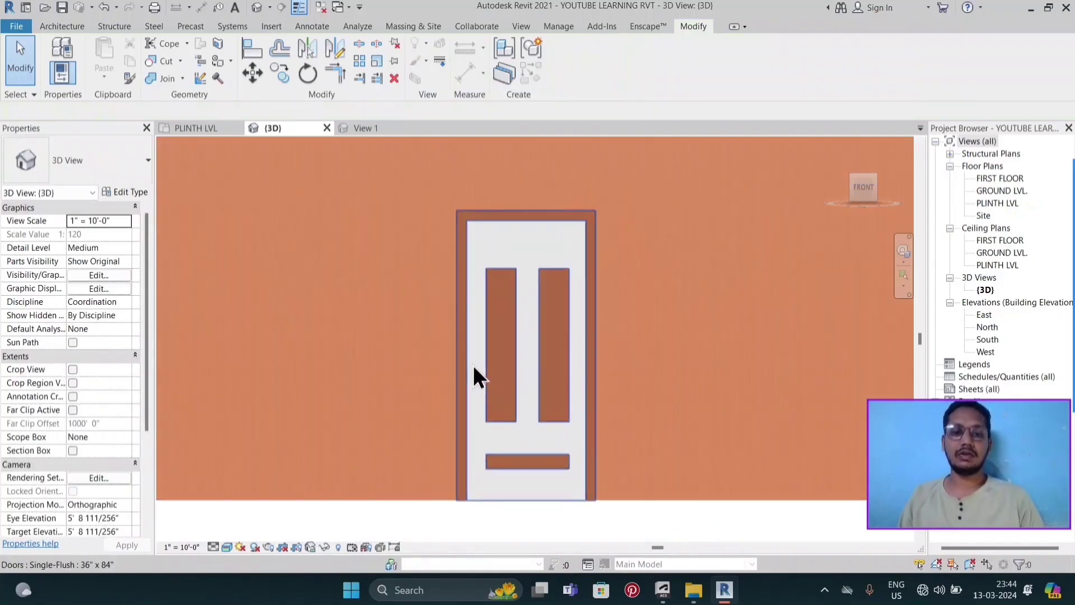
pyautogui.click(592, 358)
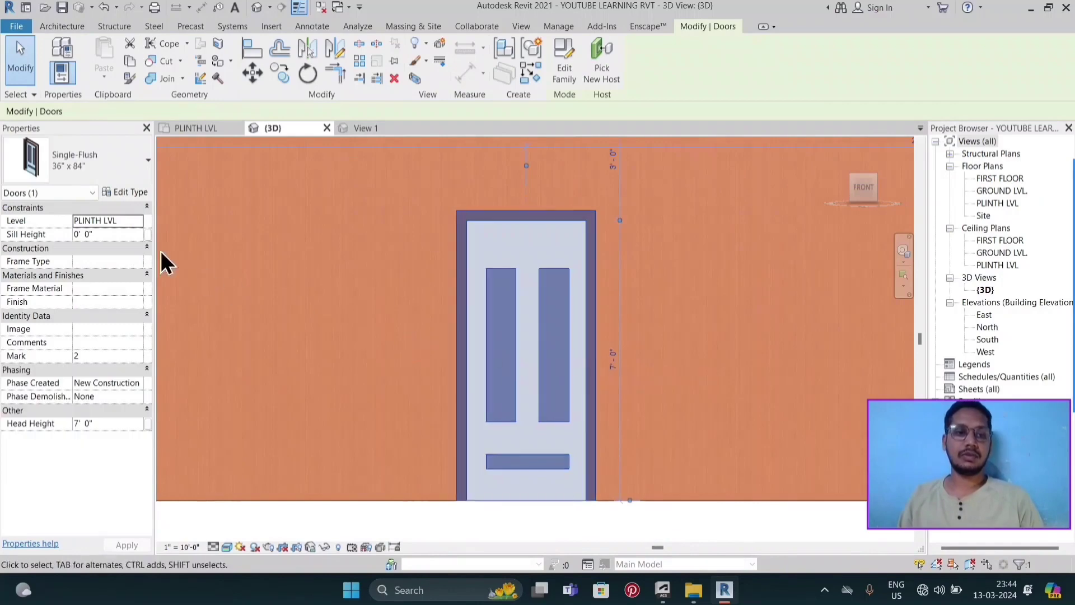
# - Set the door type's Door Material to Metal - Chrome via a 'metal' search
pyautogui.click(135, 192)
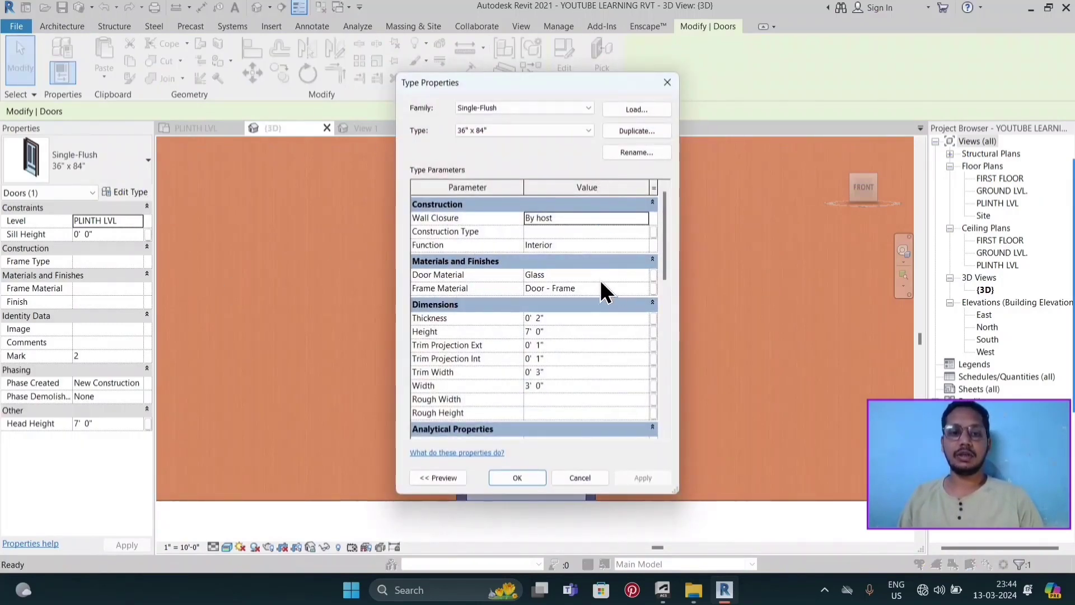
pyautogui.click(637, 275)
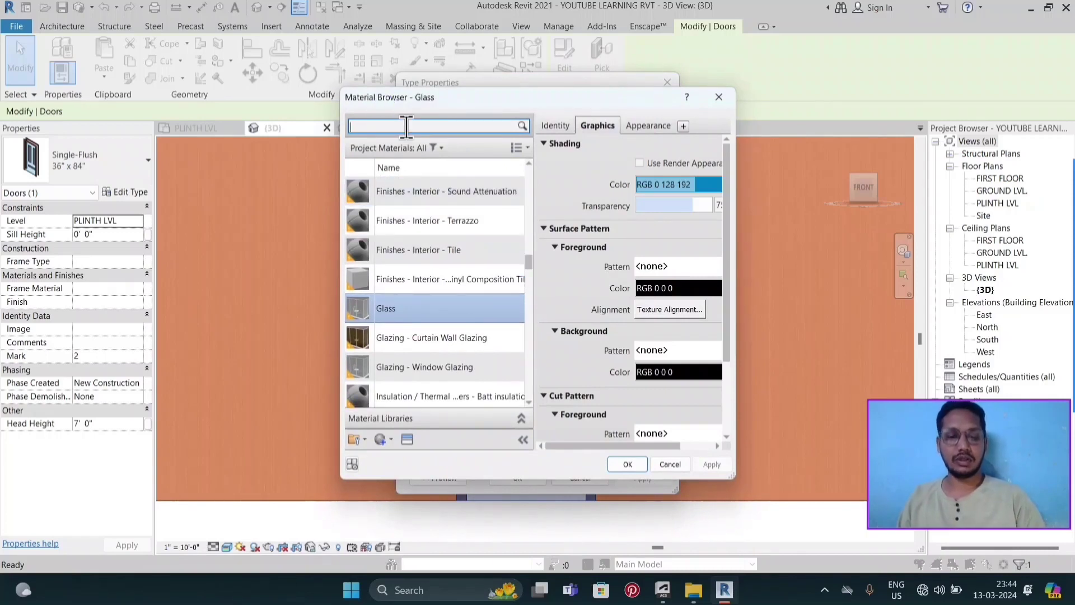
pyautogui.write('met')
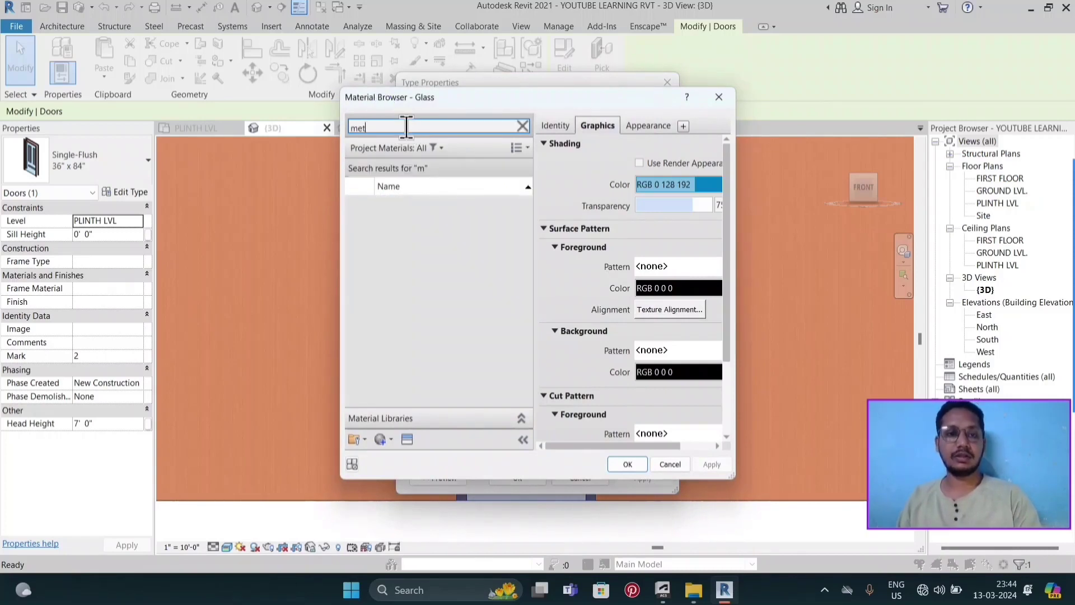
pyautogui.write('al')
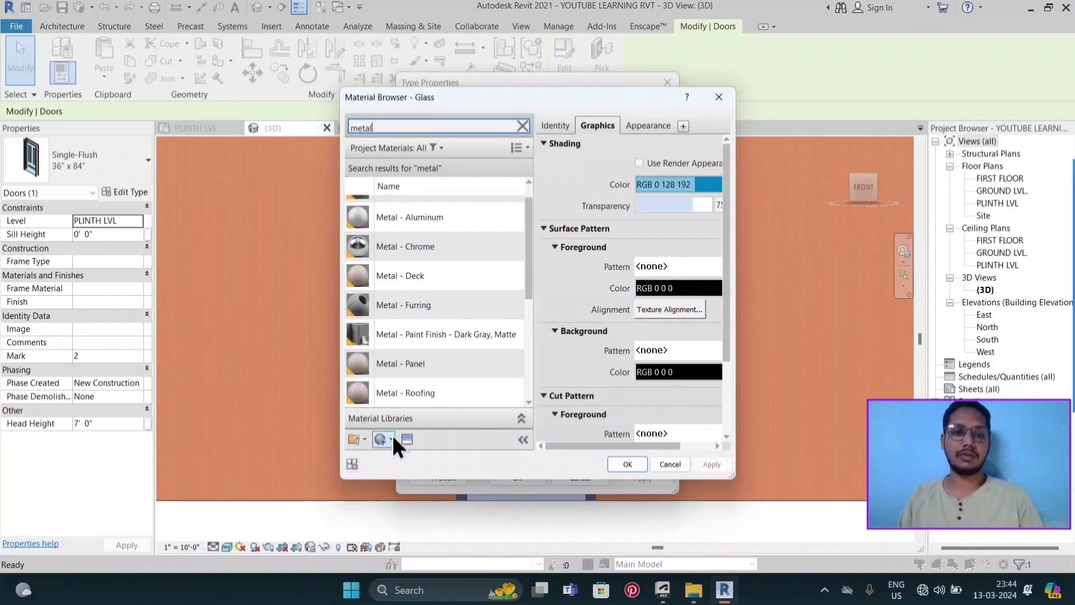
pyautogui.click(414, 249)
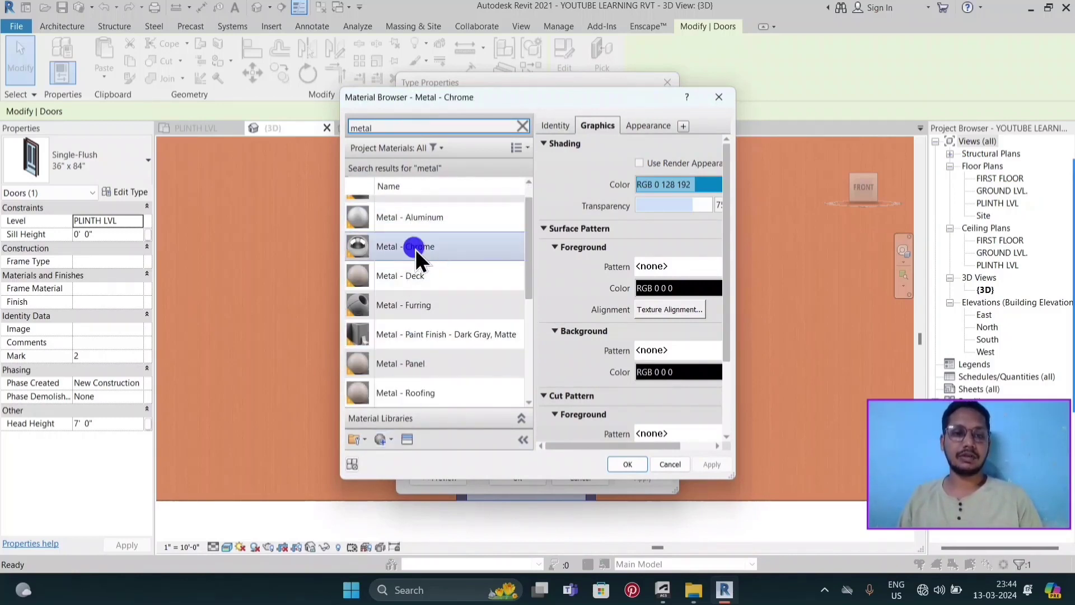
pyautogui.click(624, 464)
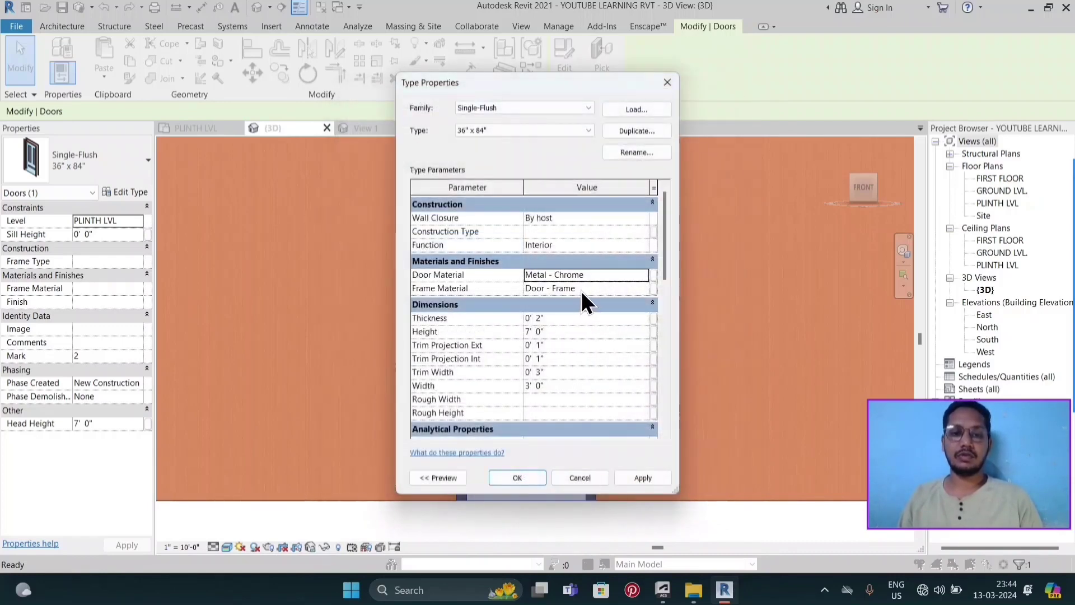
# - Check the Frame Material browser, leaving the frame as Door - Frame
pyautogui.click(628, 288)
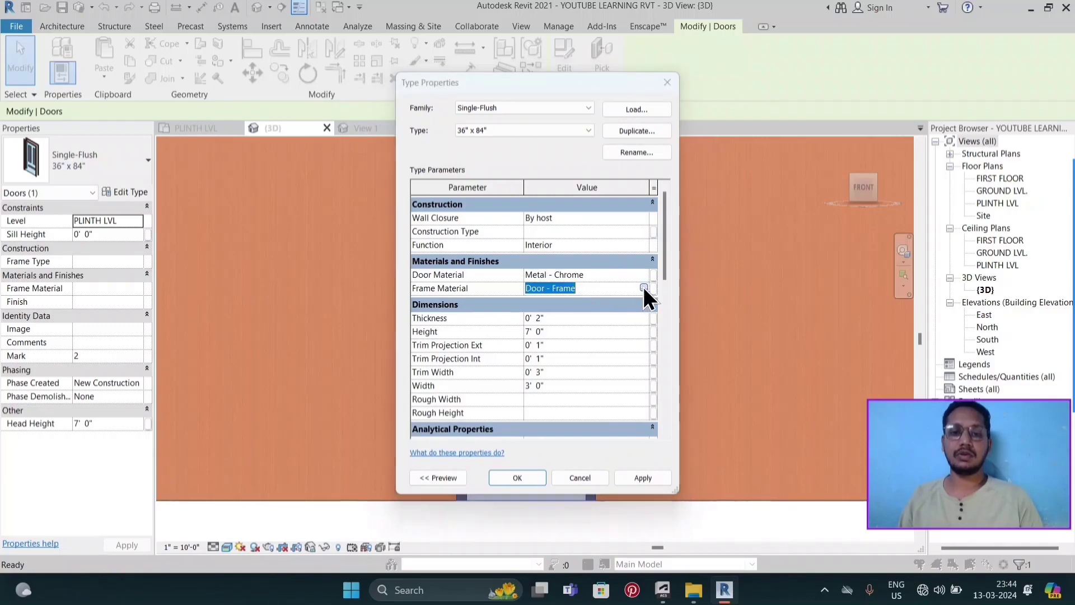
pyautogui.click(643, 287)
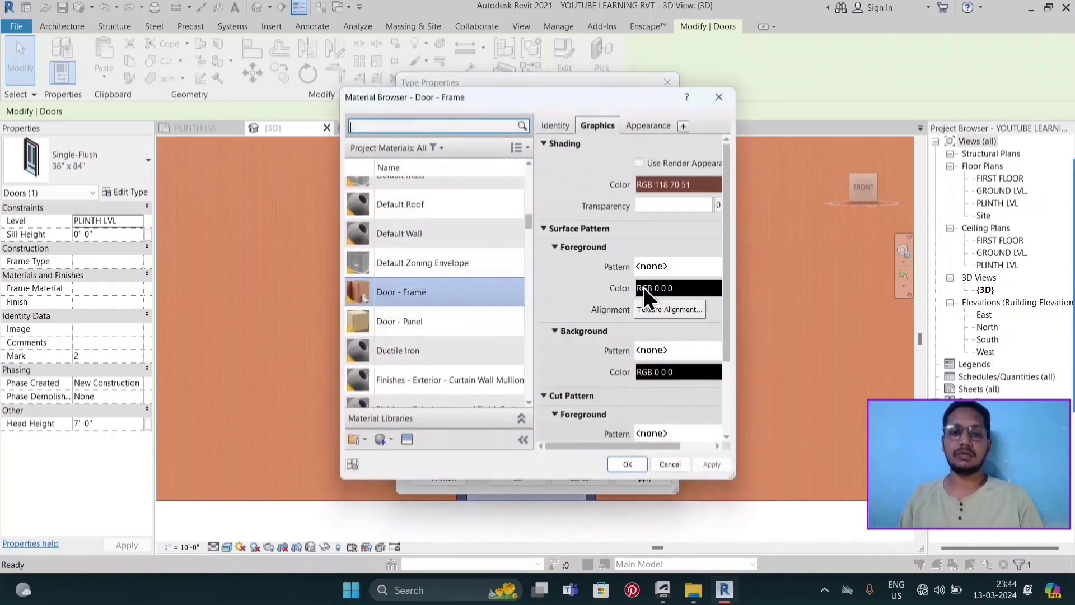
pyautogui.click(719, 98)
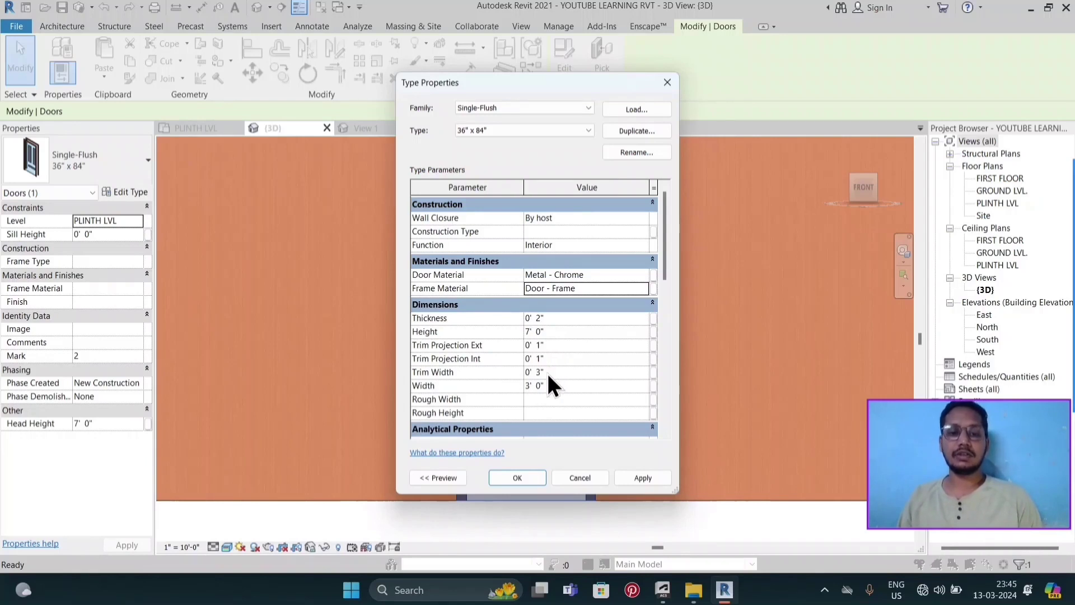
# - Change the Single-Flush door type Width from 3' 0" to 4' 0" and apply it
pyautogui.scroll(-2, 564, 363)
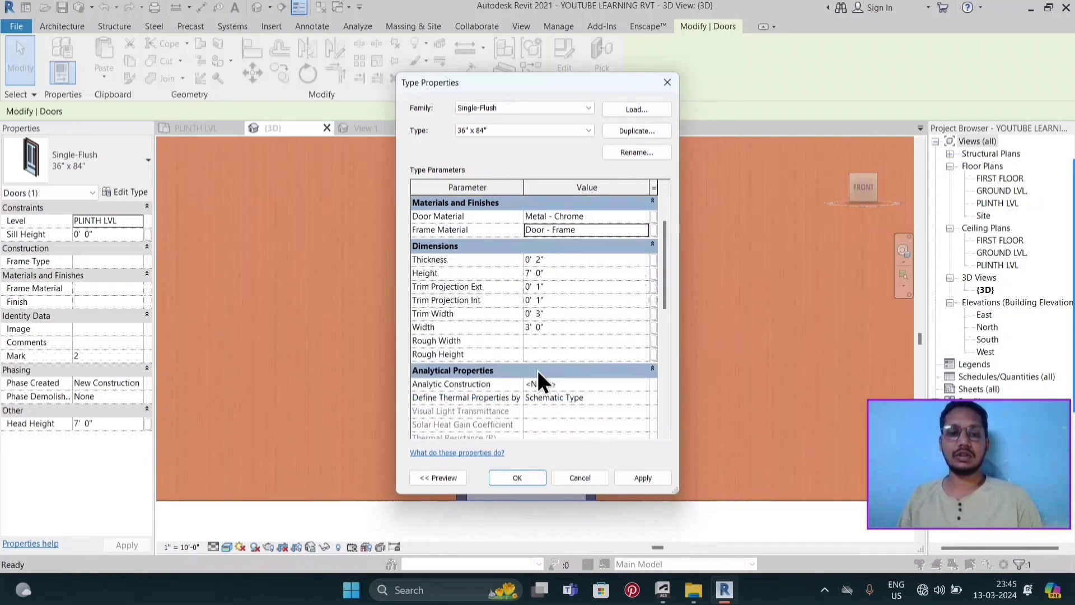
pyautogui.click(545, 323)
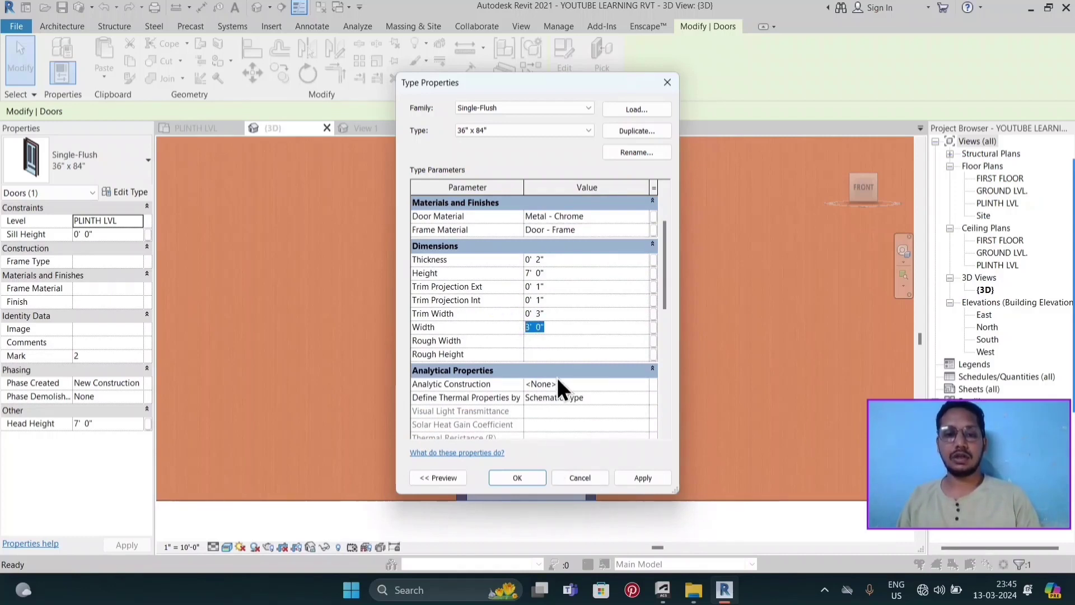
pyautogui.write('4')
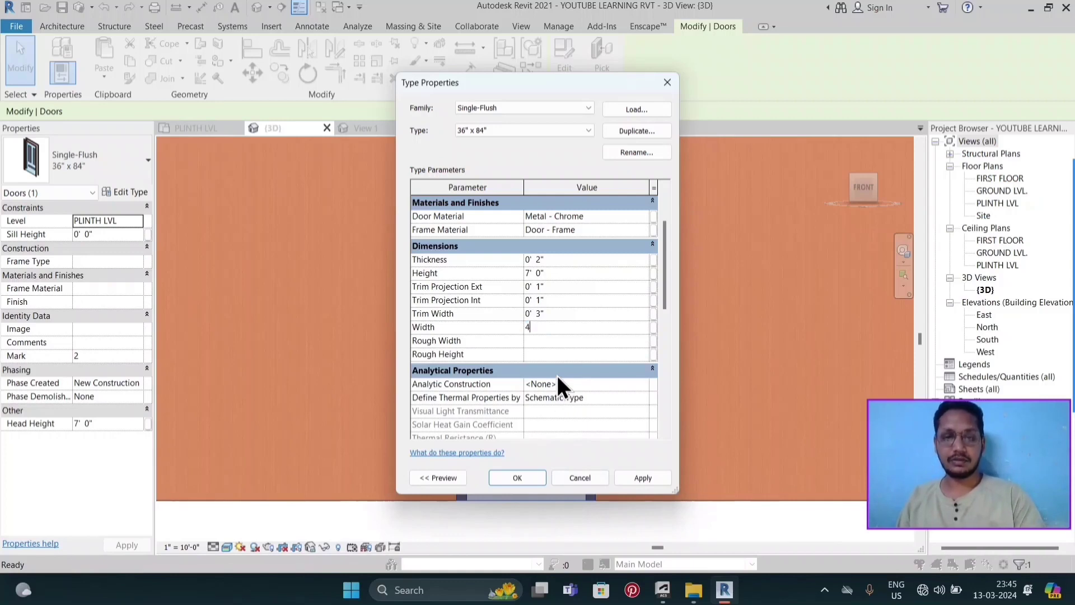
pyautogui.write("'")
pyautogui.press('Return')
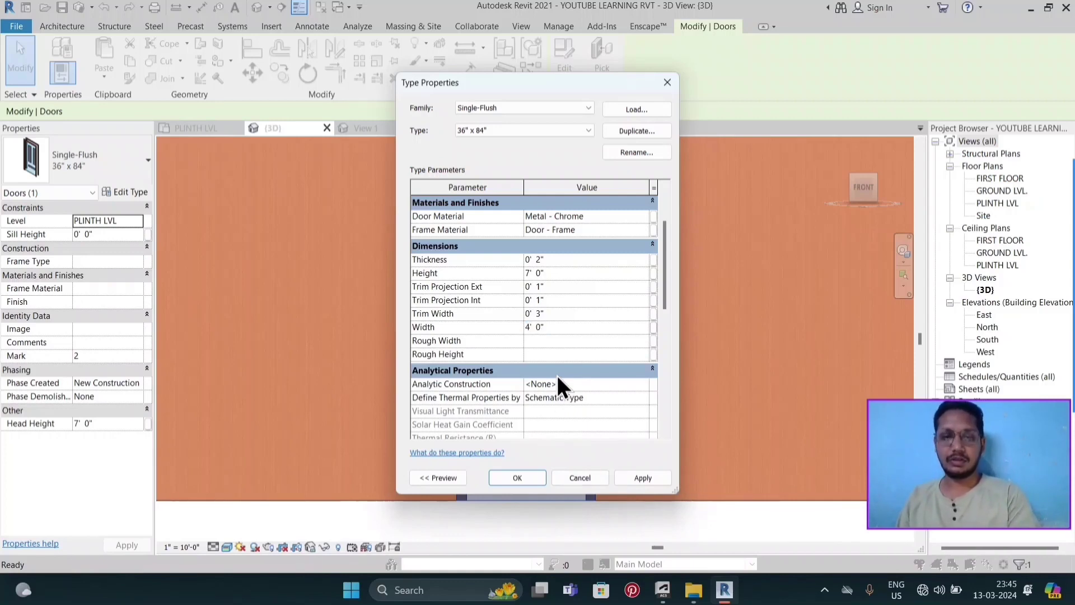
pyautogui.click(638, 477)
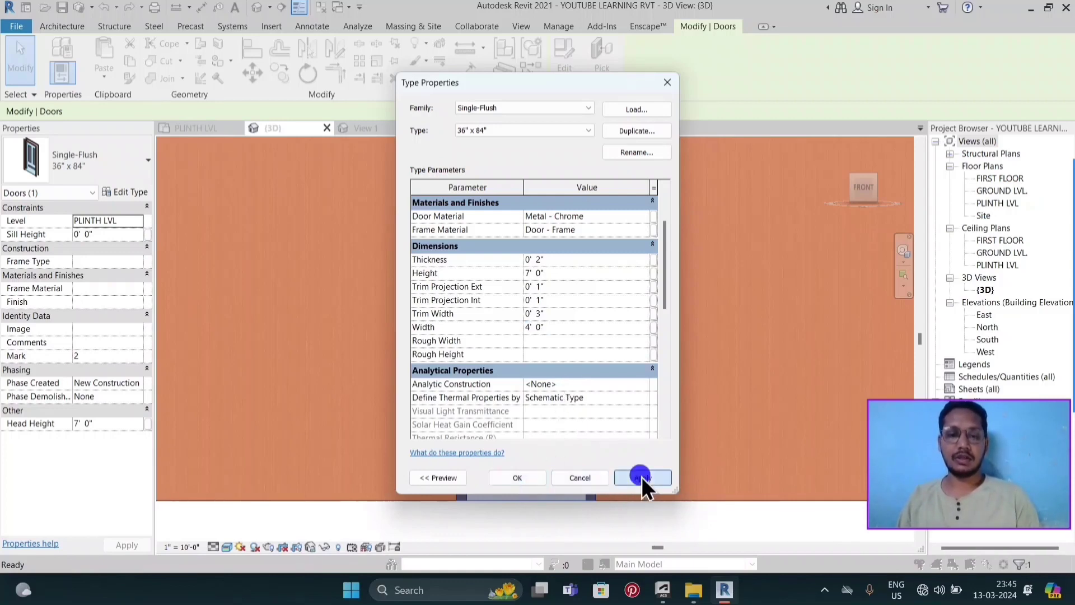
pyautogui.click(515, 482)
pyautogui.scroll(-2, 539, 319)
pyautogui.scroll(-1, 555, 364)
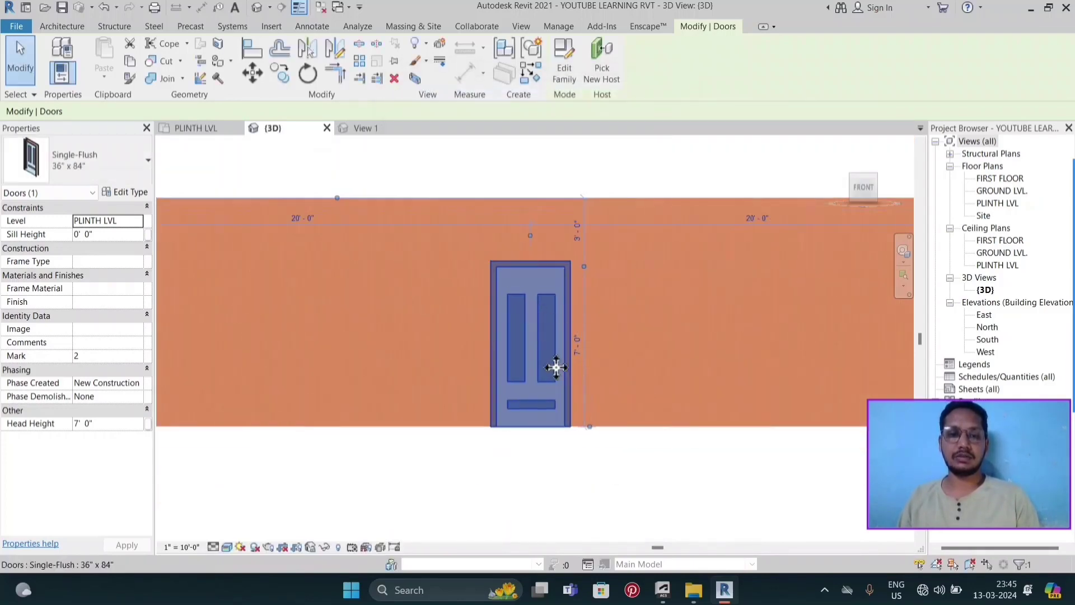
pyautogui.click(604, 490)
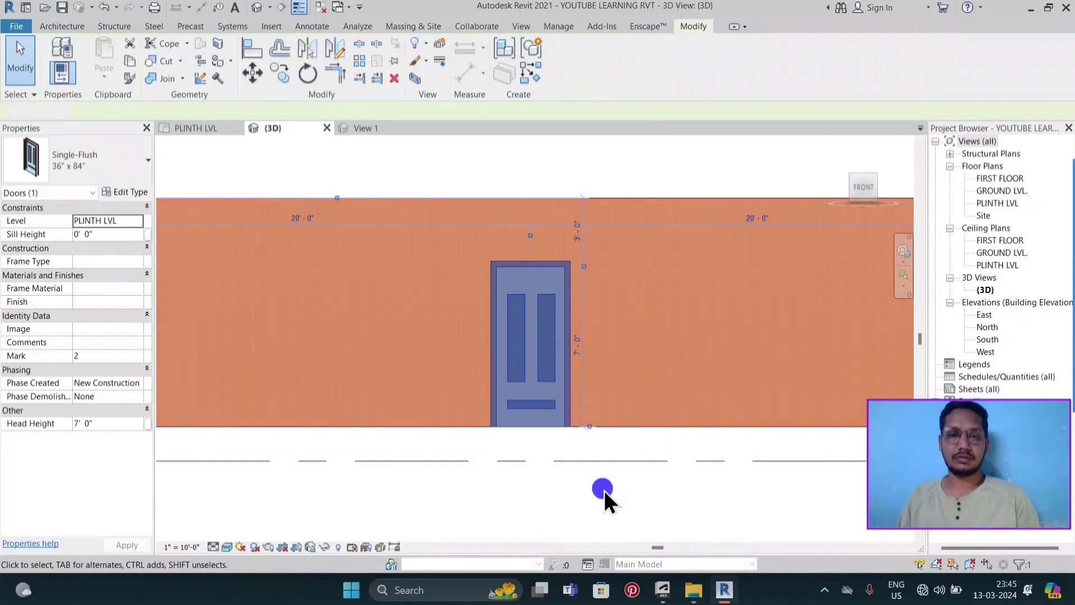
pyautogui.scroll(-1, 569, 358)
pyautogui.scroll(2, 555, 368)
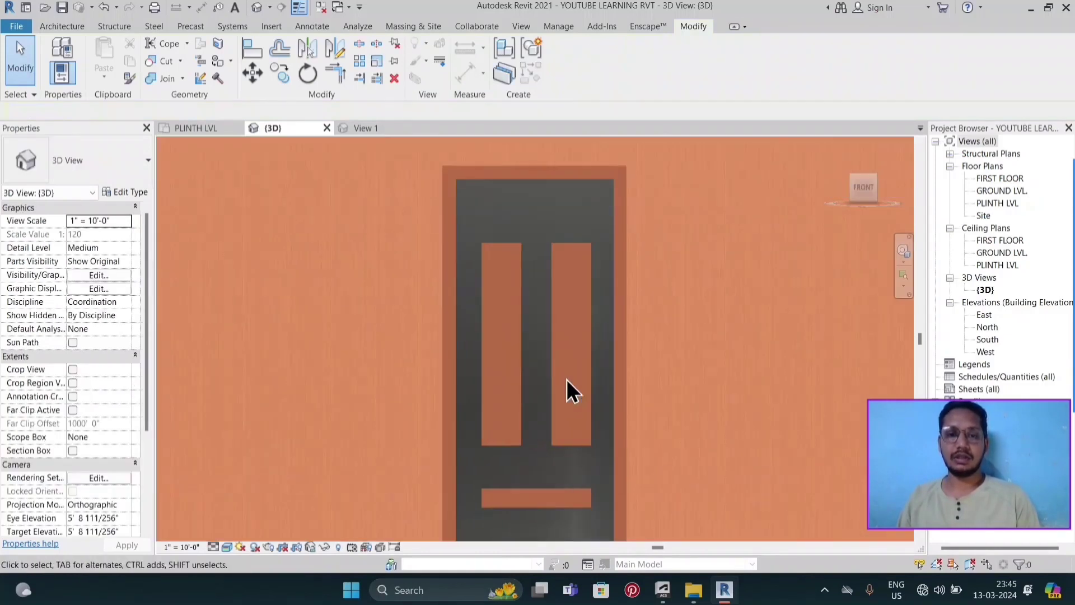
pyautogui.scroll(2, 560, 389)
pyautogui.scroll(-1, 562, 411)
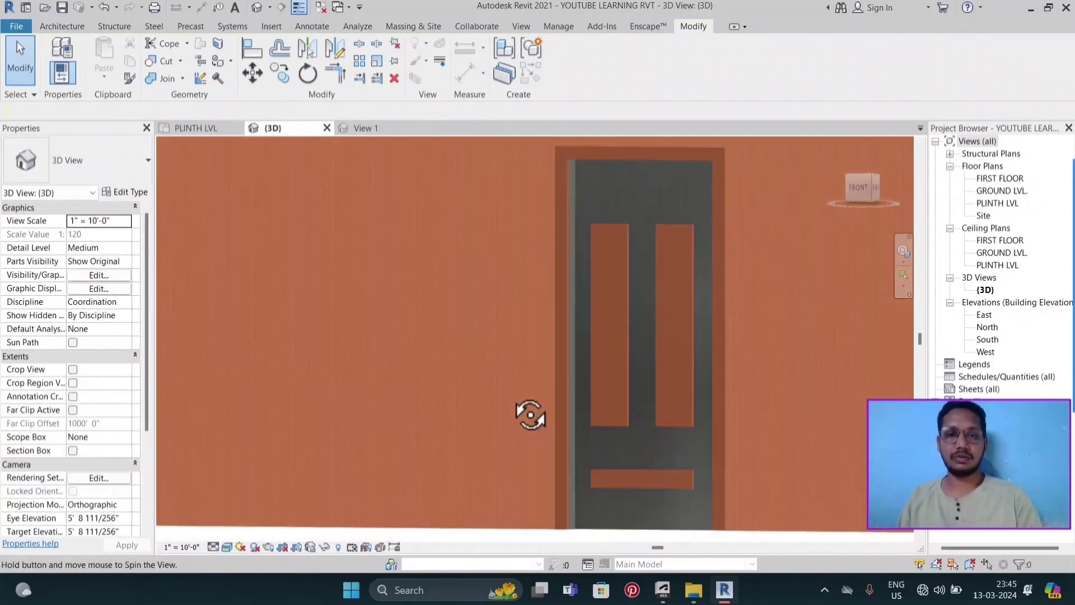
pyautogui.scroll(-2, 533, 412)
pyautogui.scroll(-1, 564, 289)
pyautogui.moveTo(565, 288)
pyautogui.keyDown('shift'); pyautogui.mouseDown(button='middle')
pyautogui.moveTo(541, 332)
pyautogui.moveTo(554, 446)
pyautogui.mouseUp(button='middle'); pyautogui.keyUp('shift')
pyautogui.scroll(3, 575, 380)
pyautogui.moveTo(576, 380)
pyautogui.keyDown('shift'); pyautogui.mouseDown(button='middle')
pyautogui.moveTo(614, 365)
pyautogui.moveTo(640, 319)
pyautogui.mouseUp(button='middle'); pyautogui.keyUp('shift')
pyautogui.scroll(-2, 547, 354)
pyautogui.moveTo(513, 371)
pyautogui.keyDown('shift'); pyautogui.mouseDown(button='middle')
pyautogui.moveTo(562, 379)
pyautogui.moveTo(427, 379)
pyautogui.moveTo(452, 358)
pyautogui.moveTo(434, 298)
pyautogui.mouseUp(button='middle'); pyautogui.keyUp('shift')
pyautogui.scroll(-2, 442, 355)
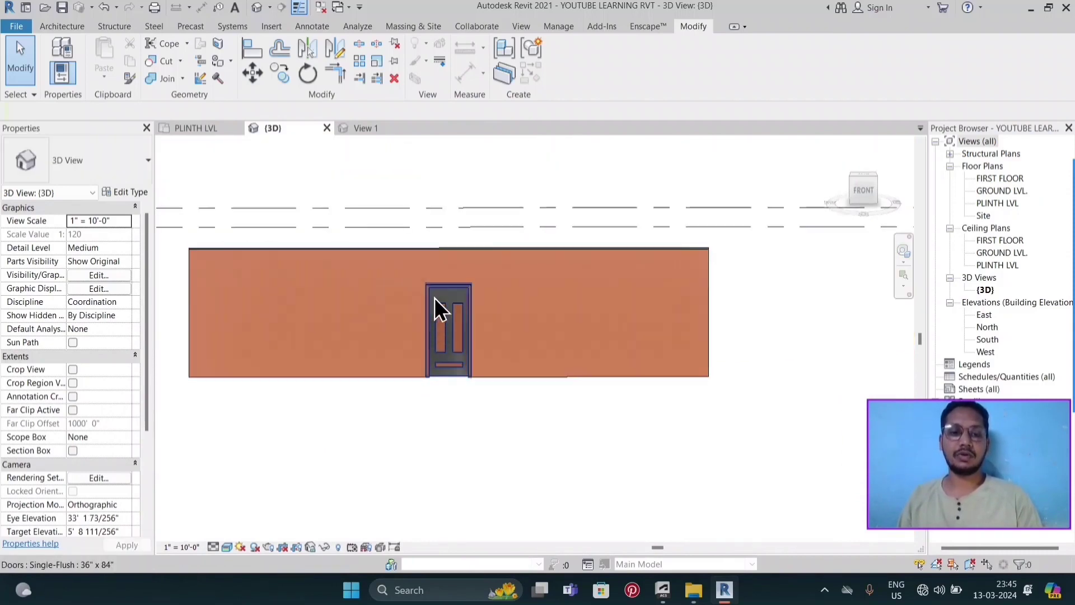
pyautogui.scroll(2, 434, 297)
pyautogui.scroll(-1, 421, 327)
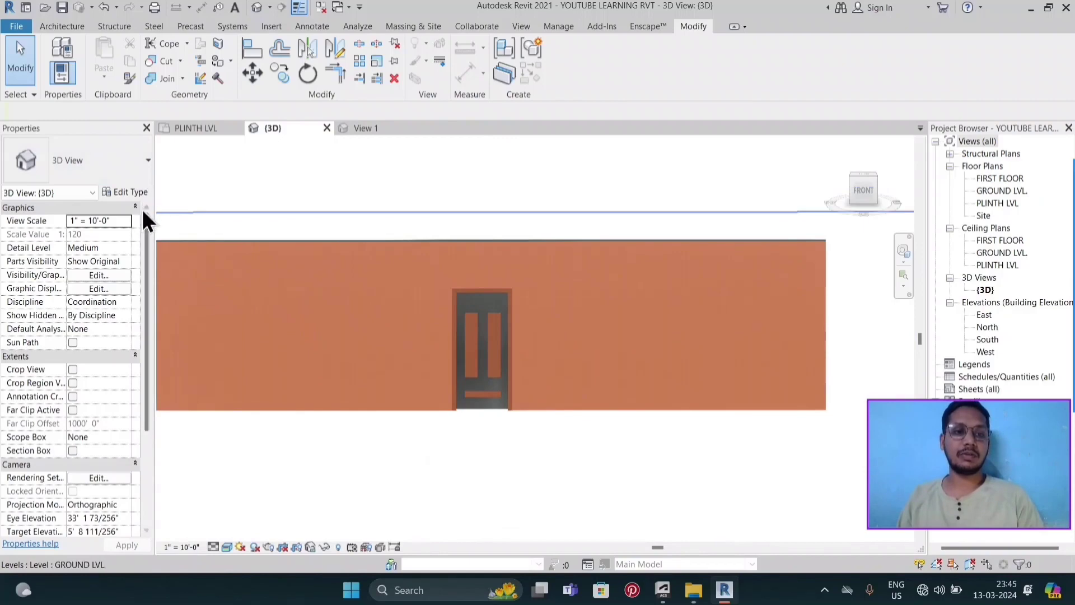
# - Start the Door tool and duplicate the Single-Flush type as a new type named 'door'
pyautogui.press('d')
pyautogui.press('r')
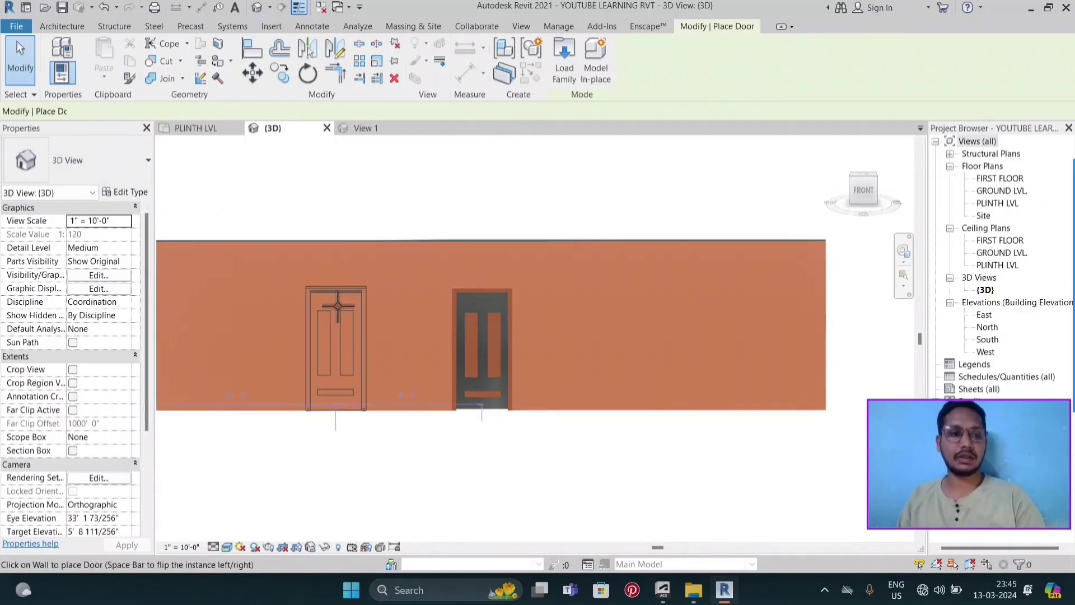
pyautogui.click(139, 196)
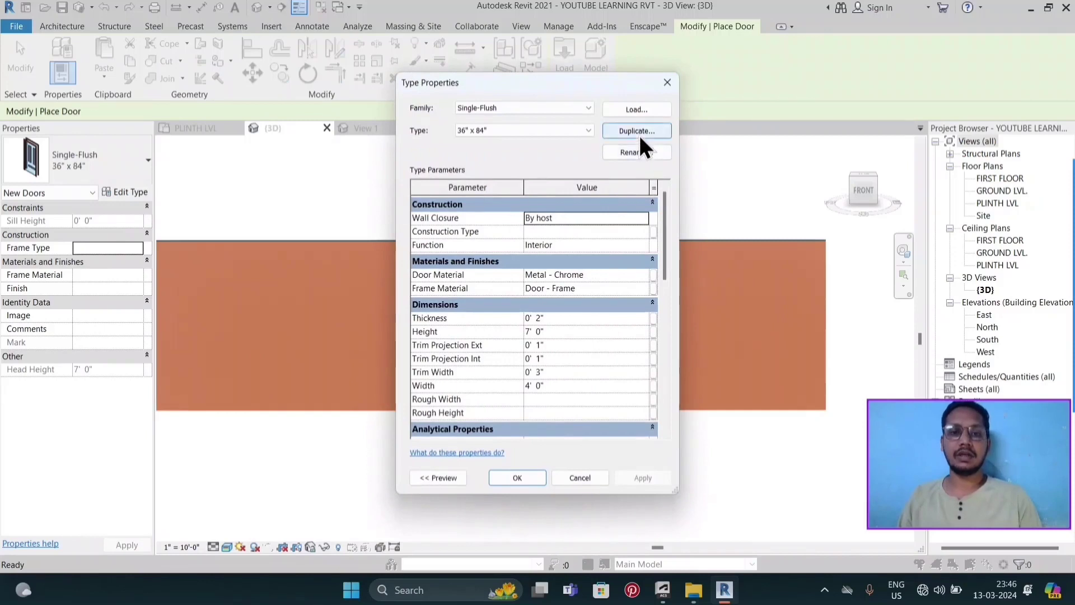
pyautogui.click(638, 132)
pyautogui.write('d')
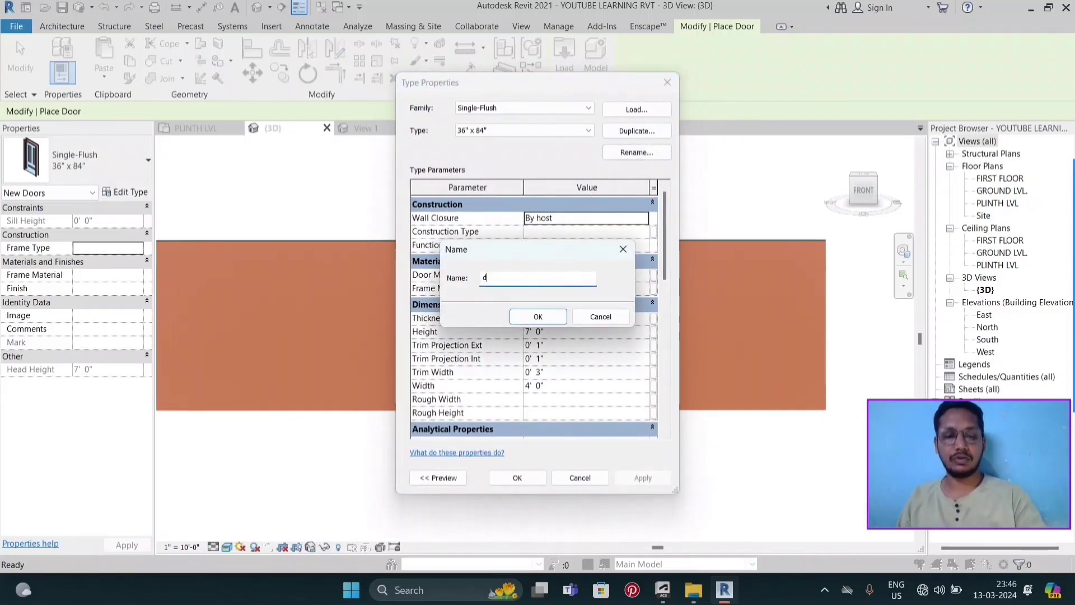
pyautogui.write('oor')
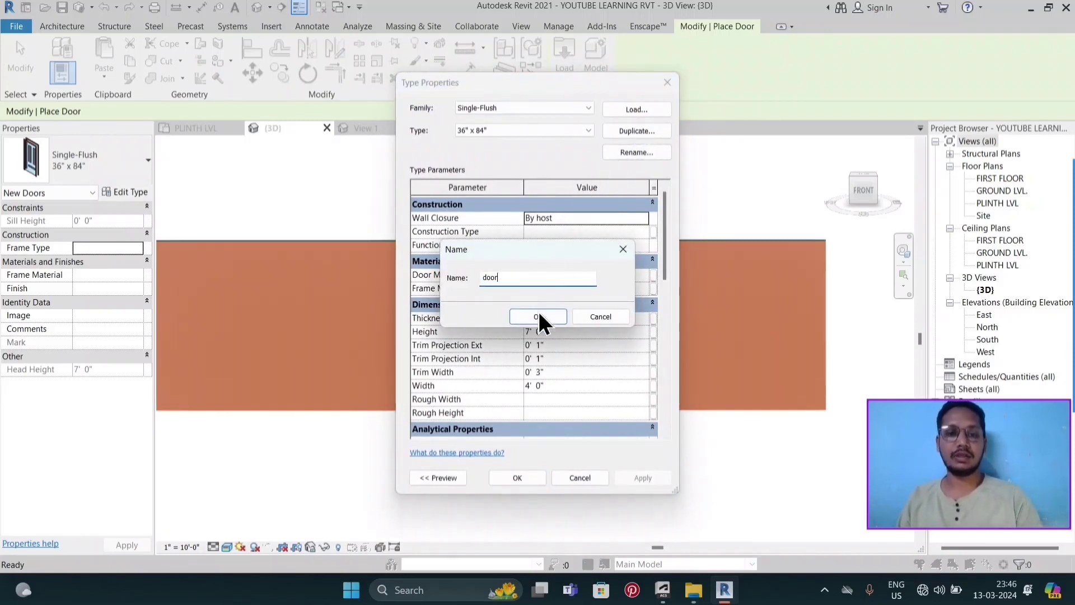
pyautogui.click(539, 317)
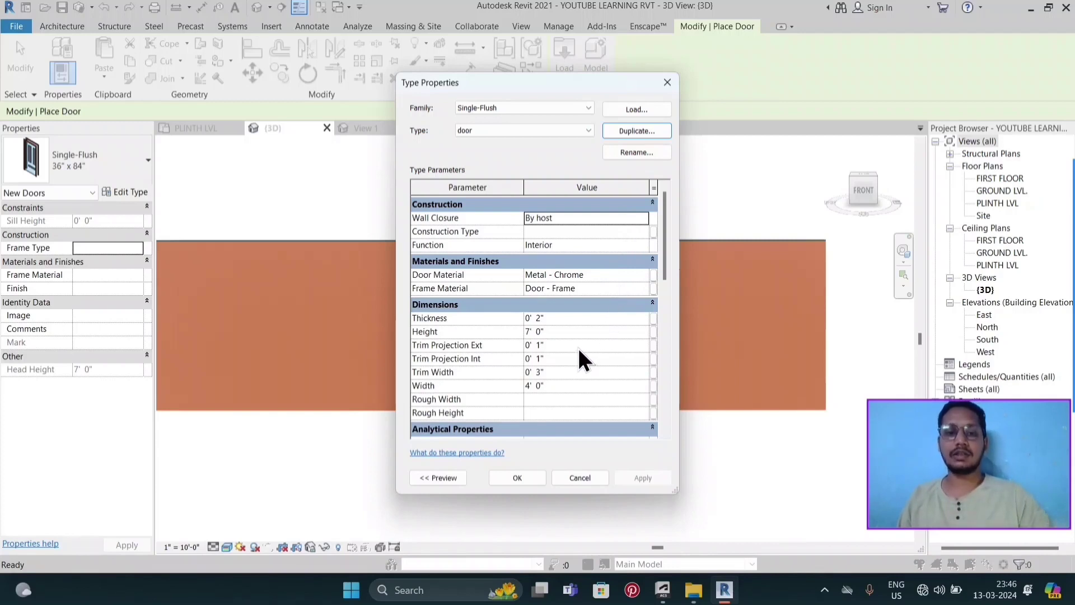
pyautogui.click(666, 83)
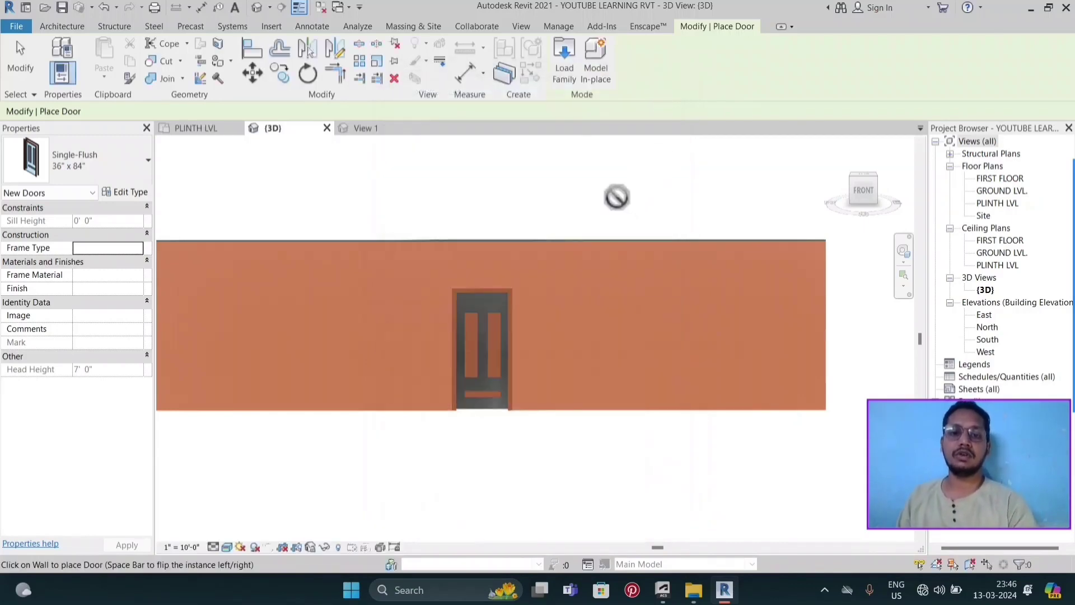
# - Stop placing doors and scroll the Project Browser down to the floor plans
pyautogui.press('Escape')
pyautogui.scroll(-2, 627, 224)
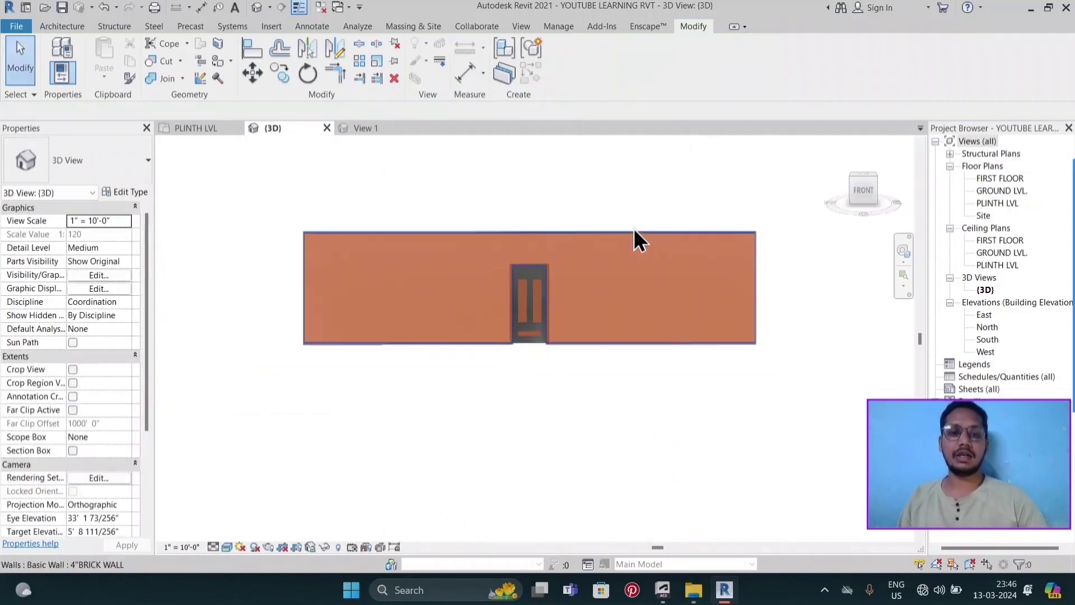
pyautogui.scroll(3, 567, 316)
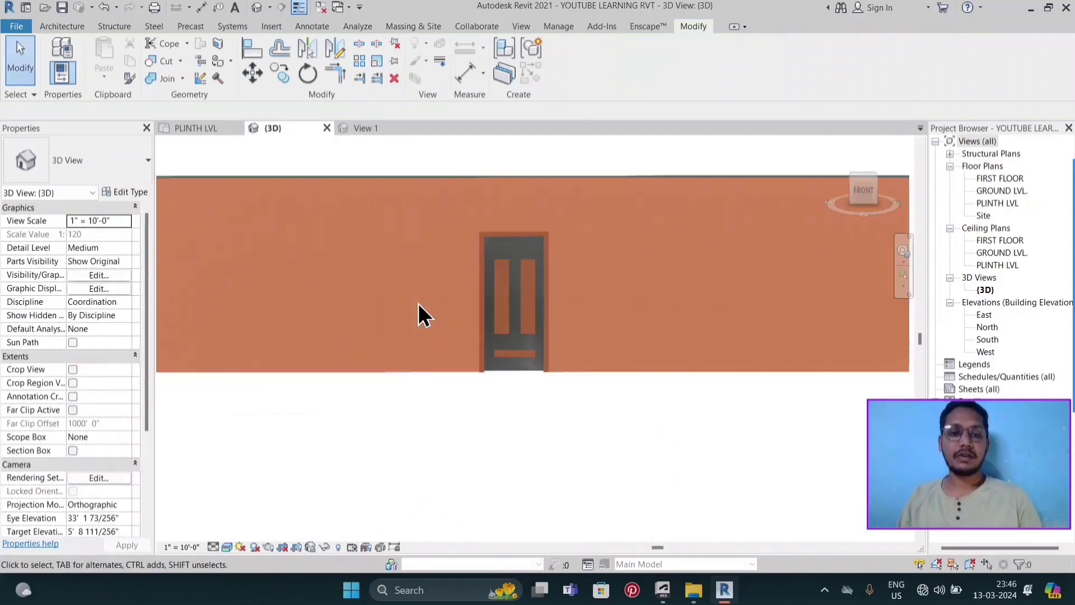
pyautogui.scroll(-3, 418, 304)
pyautogui.scroll(-2, 647, 304)
pyautogui.scroll(-2, 672, 308)
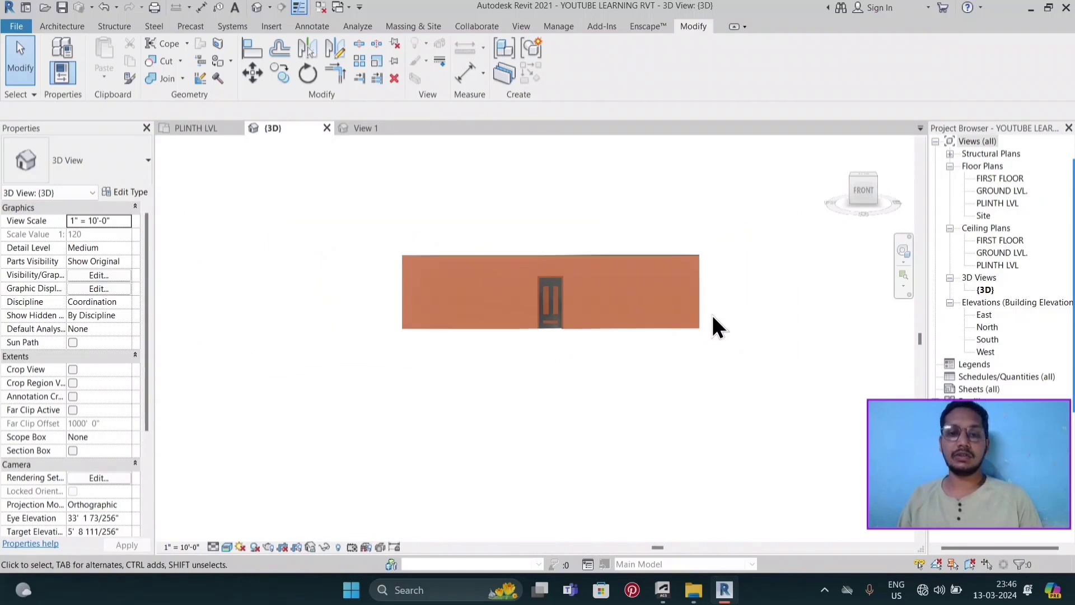
# - Open the PLINTH LVL floor plan and select the Single-Flush door in the wall
pyautogui.click(1003, 205)
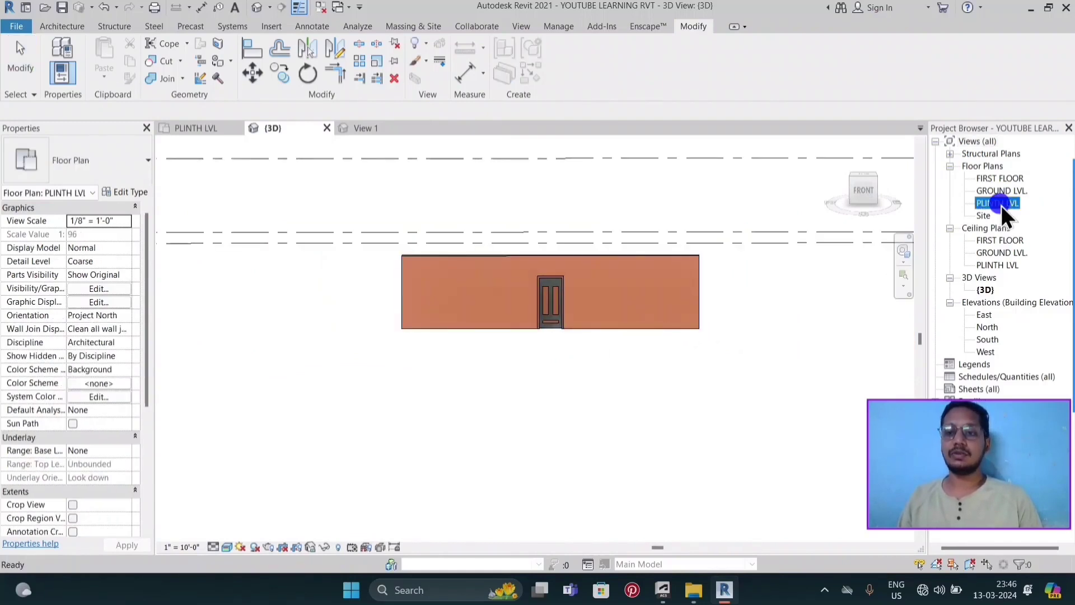
pyautogui.click(1000, 205)
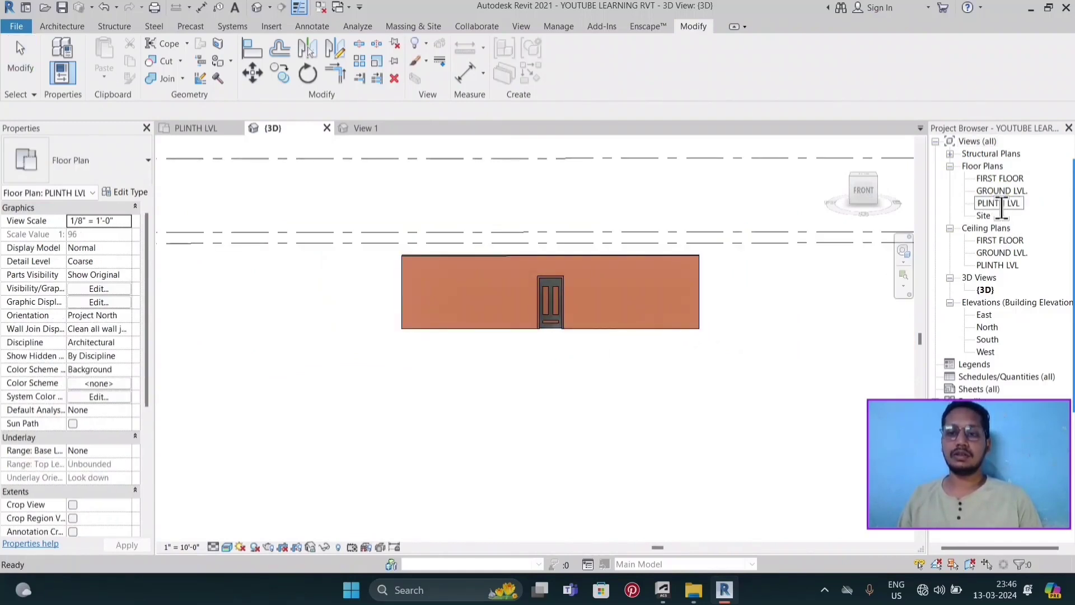
pyautogui.press('Escape')
pyautogui.doubleClick(992, 204)
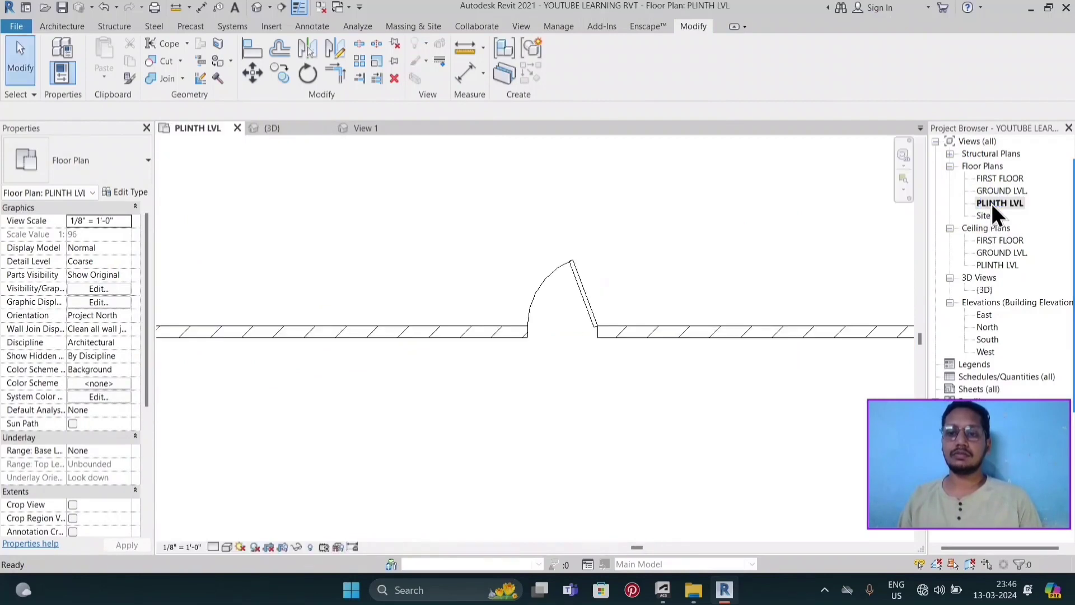
pyautogui.scroll(-2, 620, 289)
pyautogui.scroll(2, 579, 299)
pyautogui.scroll(1, 606, 288)
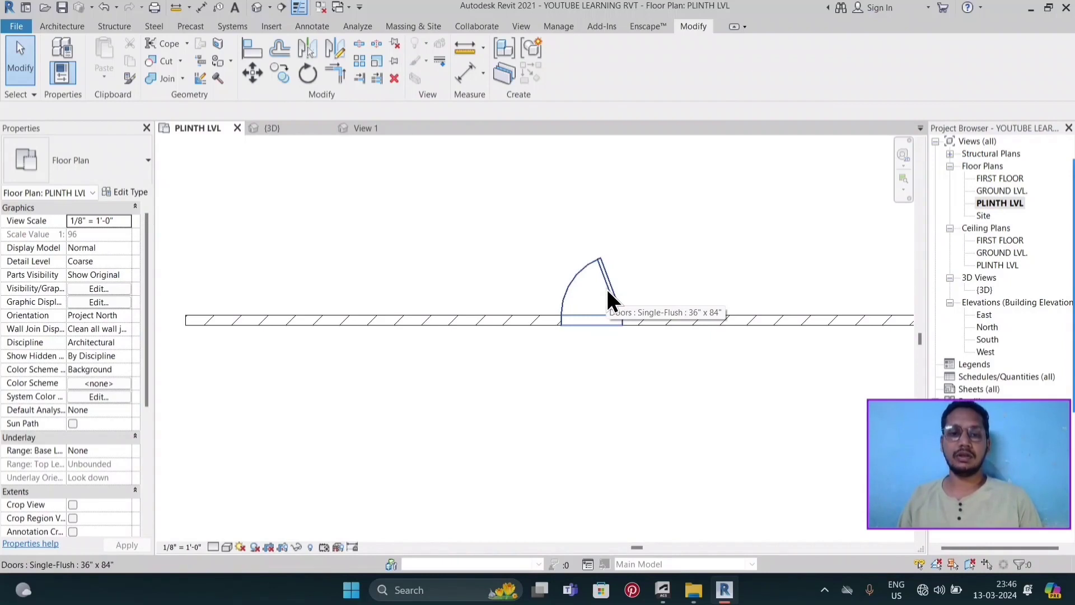
pyautogui.click(606, 289)
pyautogui.scroll(-1, 576, 261)
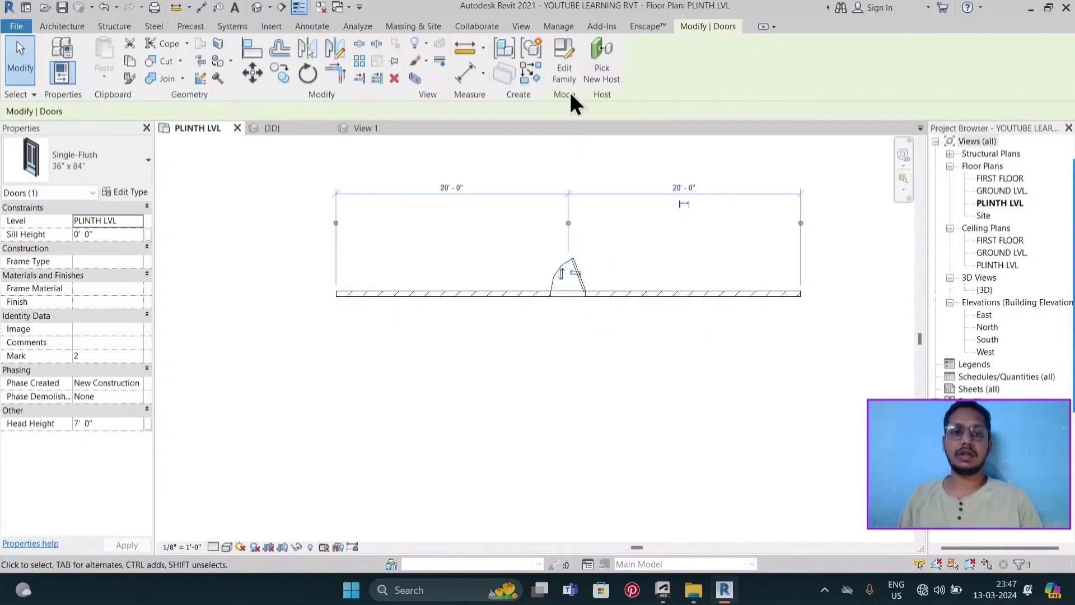
# - Edit the Single-Flush door family and display its Ground floor plan with the full door swing
pyautogui.click(565, 75)
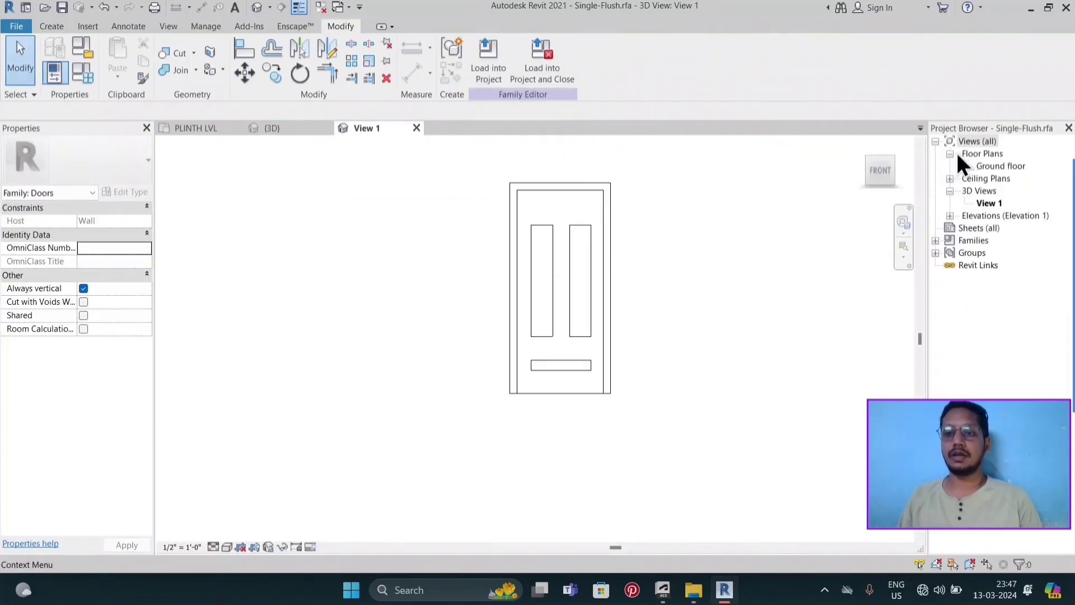
pyautogui.click(950, 154)
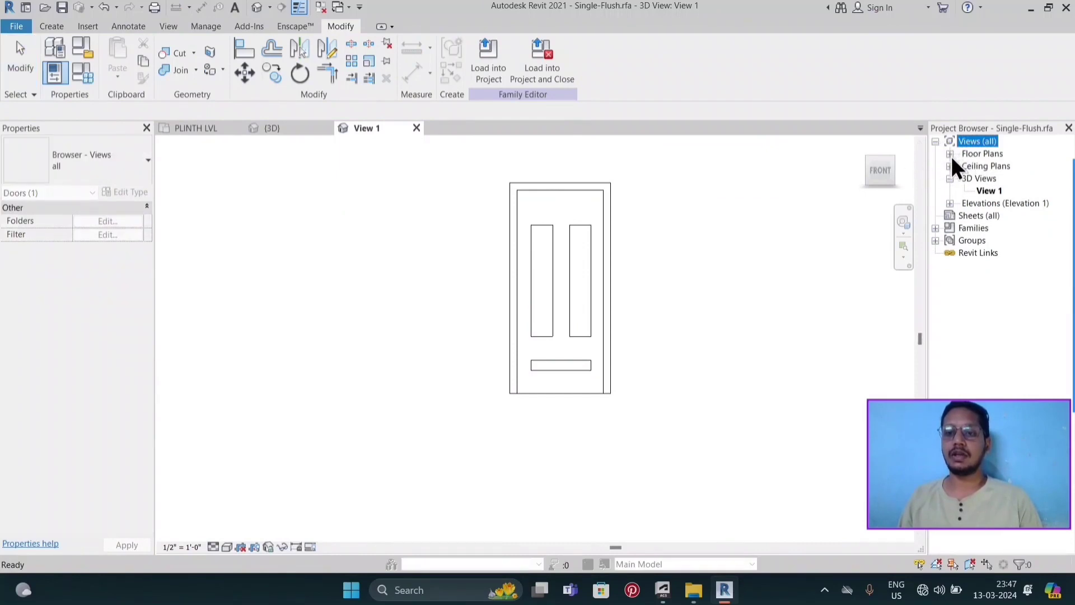
pyautogui.click(950, 154)
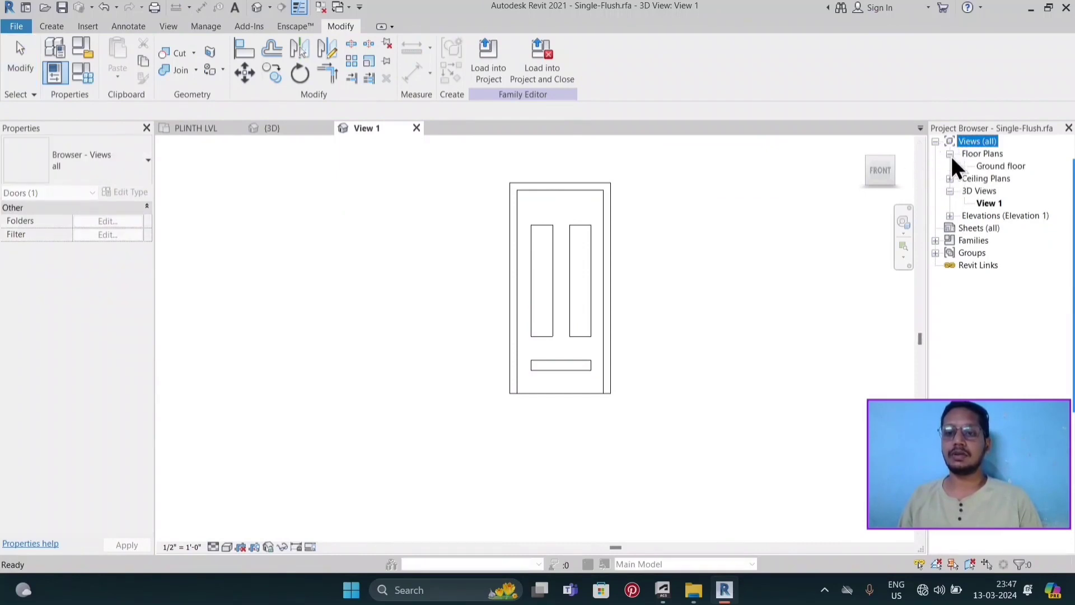
pyautogui.doubleClick(992, 167)
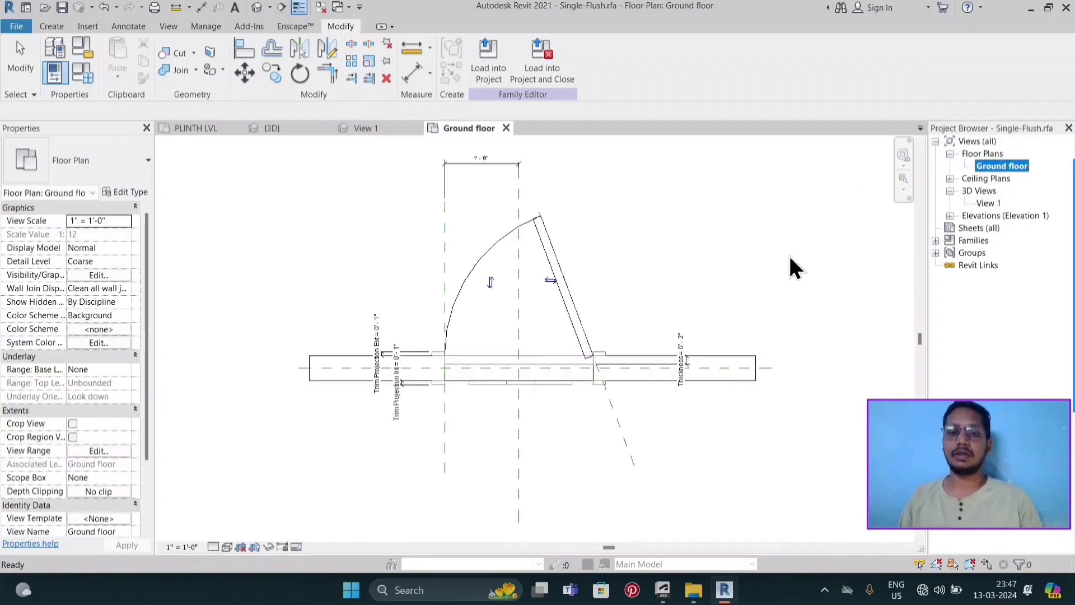
pyautogui.scroll(-2, 672, 290)
pyautogui.moveTo(564, 297); pyautogui.dragTo(616, 290, button='middle')
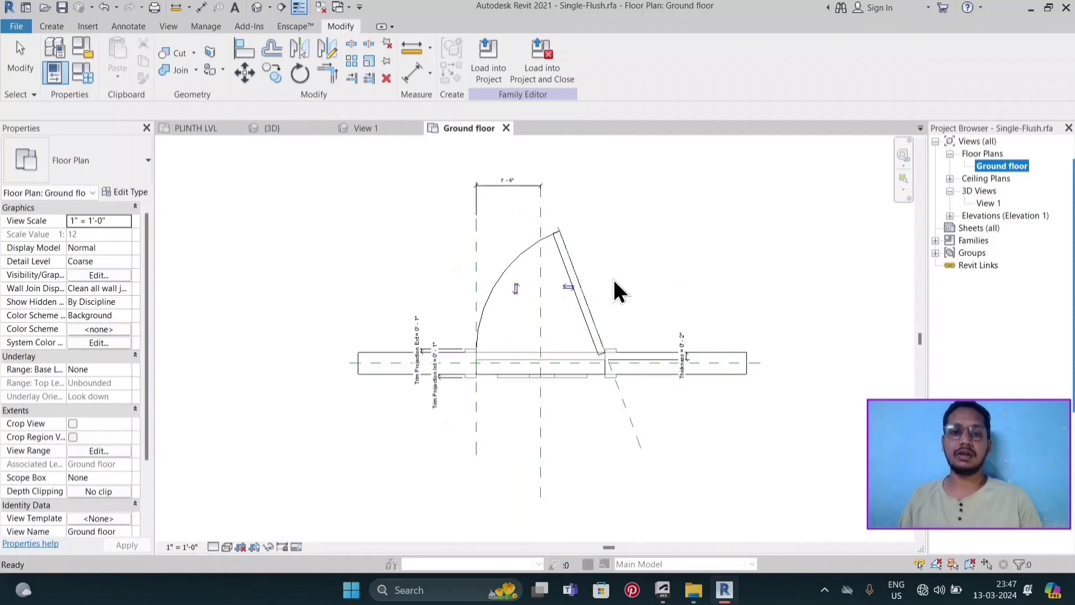
pyautogui.scroll(-1, 730, 253)
# - Select the door panel and its lines in the family's Ground floor plan
pyautogui.scroll(3, 583, 201)
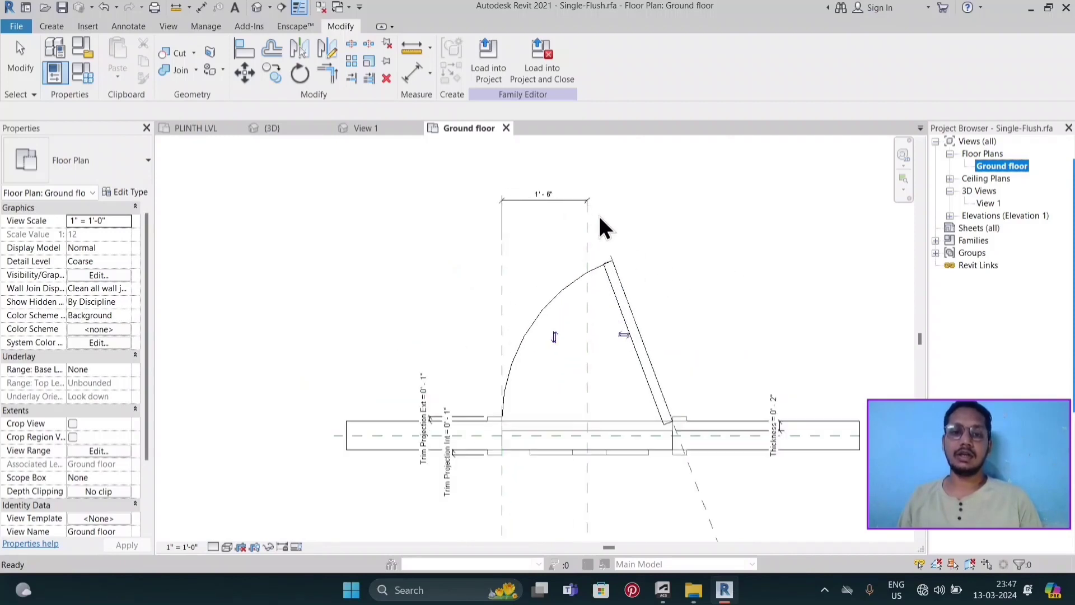
pyautogui.click(623, 247)
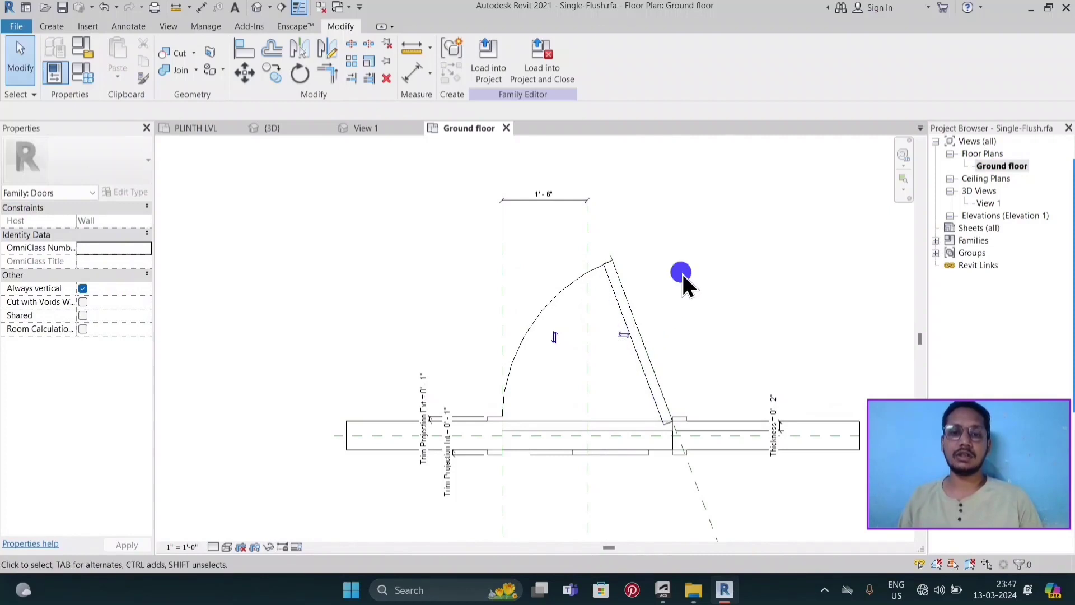
pyautogui.moveTo(681, 277); pyautogui.dragTo(603, 324)
pyautogui.moveTo(697, 293); pyautogui.dragTo(721, 209, button='middle')
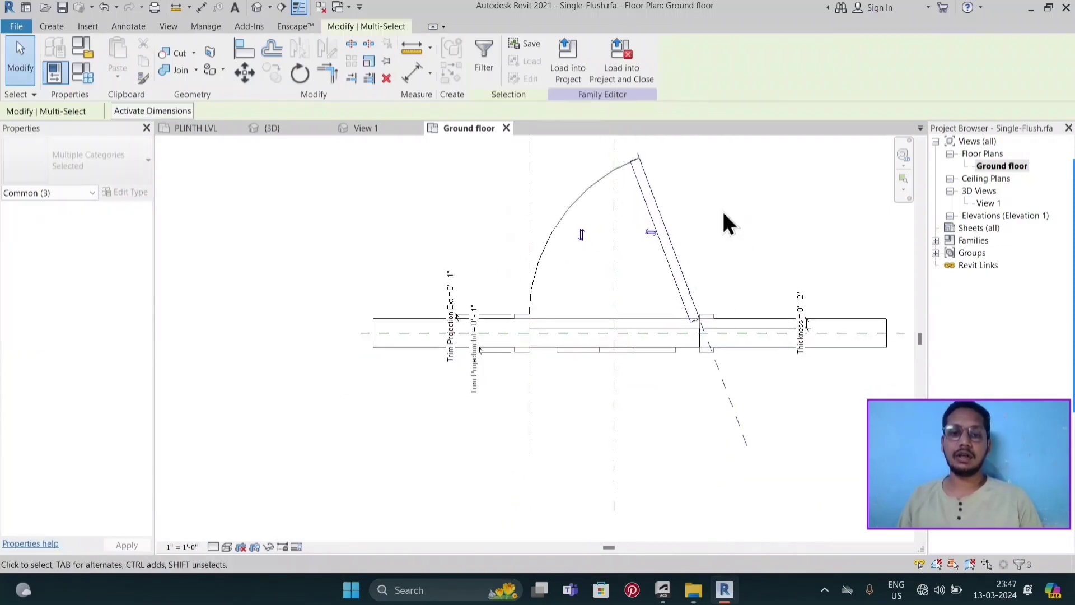
pyautogui.scroll(2, 701, 257)
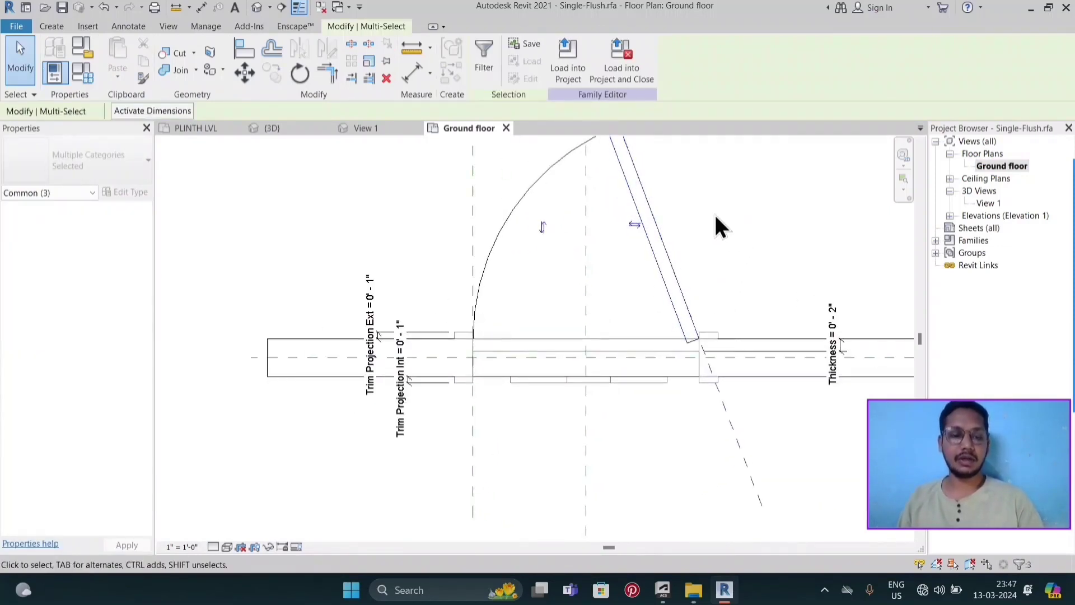
# - Start rotating the panel lines (RO) with the rotation centre placed at the hinge corner
pyautogui.press('r')
pyautogui.press('o')
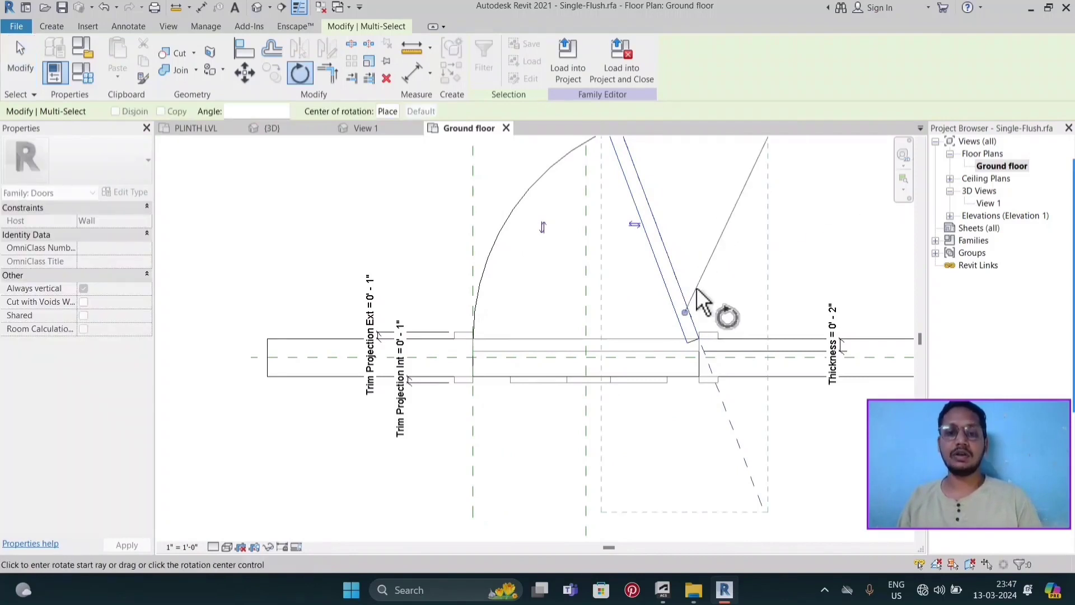
pyautogui.click(413, 119)
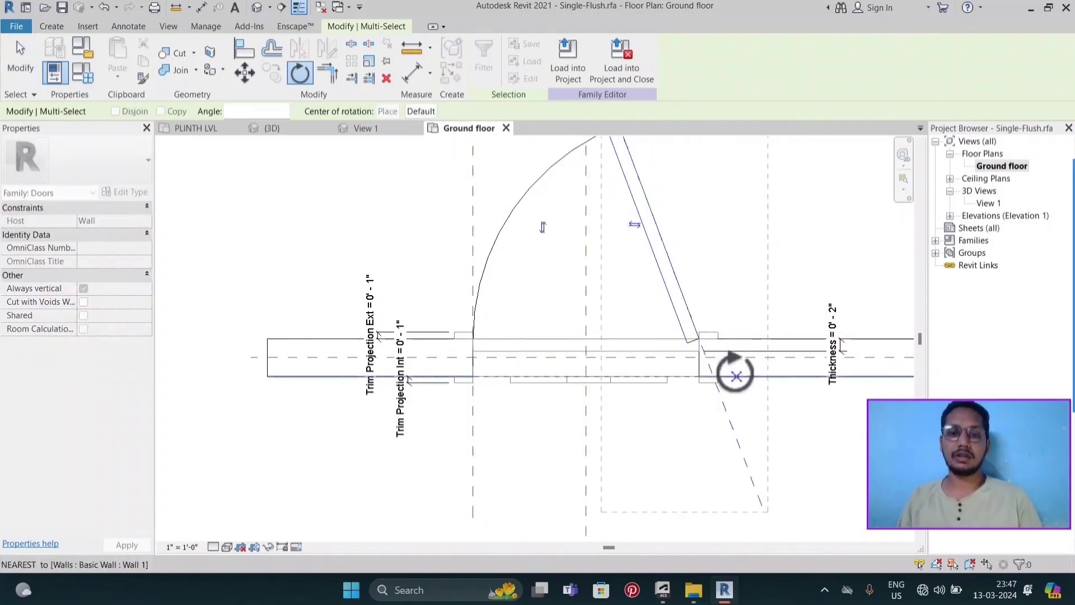
pyautogui.scroll(2, 700, 352)
pyautogui.scroll(1, 691, 311)
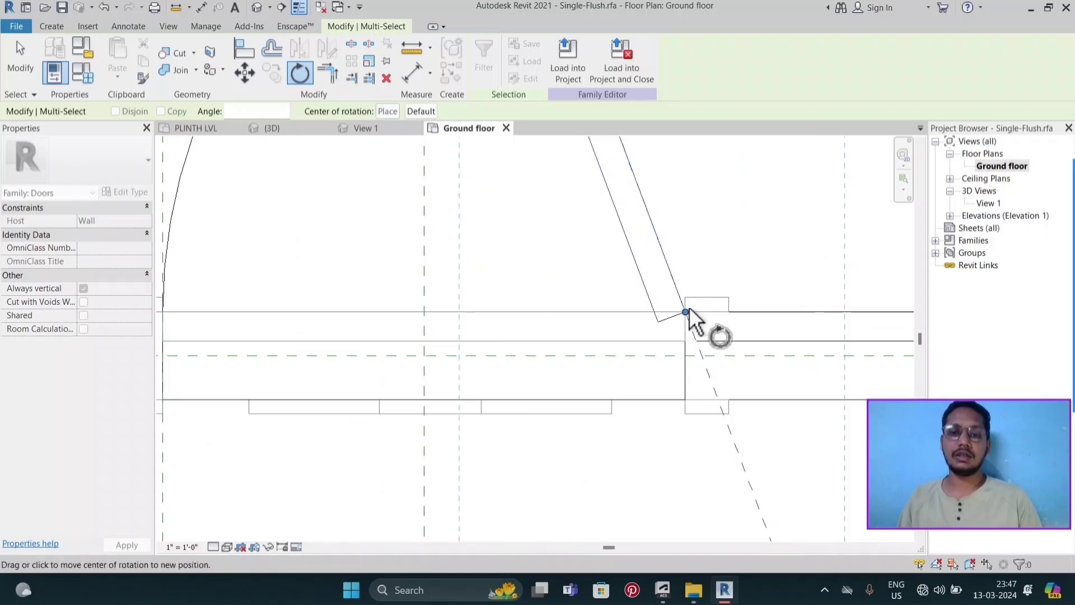
pyautogui.scroll(-3, 710, 319)
pyautogui.moveTo(710, 259); pyautogui.dragTo(693, 340, button='middle')
pyautogui.scroll(2, 648, 276)
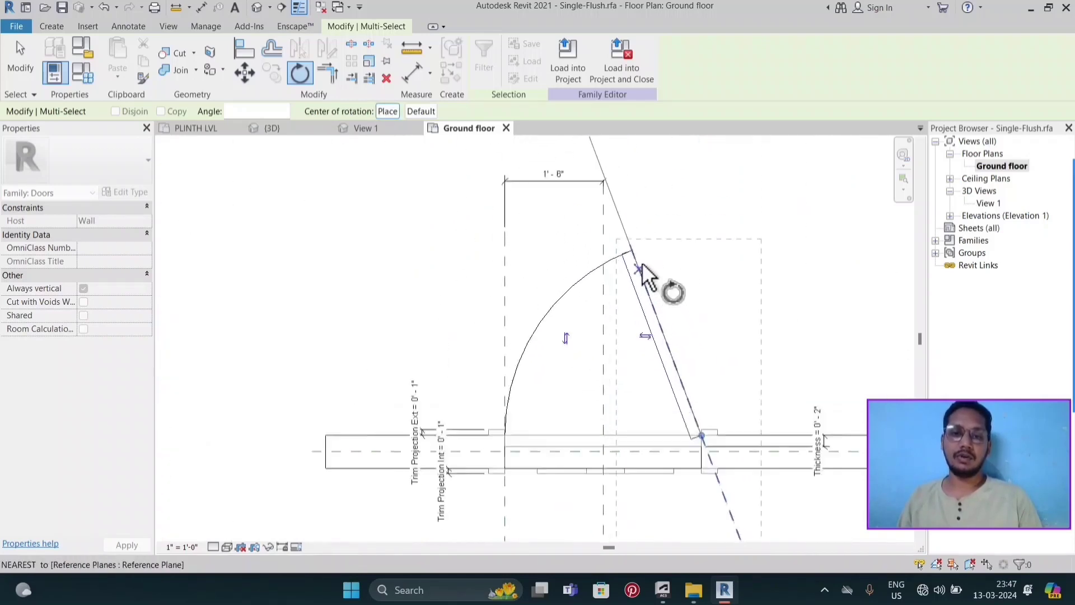
pyautogui.scroll(2, 643, 269)
pyautogui.scroll(2, 629, 250)
# - Rotate the panel 20.66° so it stands perpendicular to the wall
pyautogui.click(614, 227)
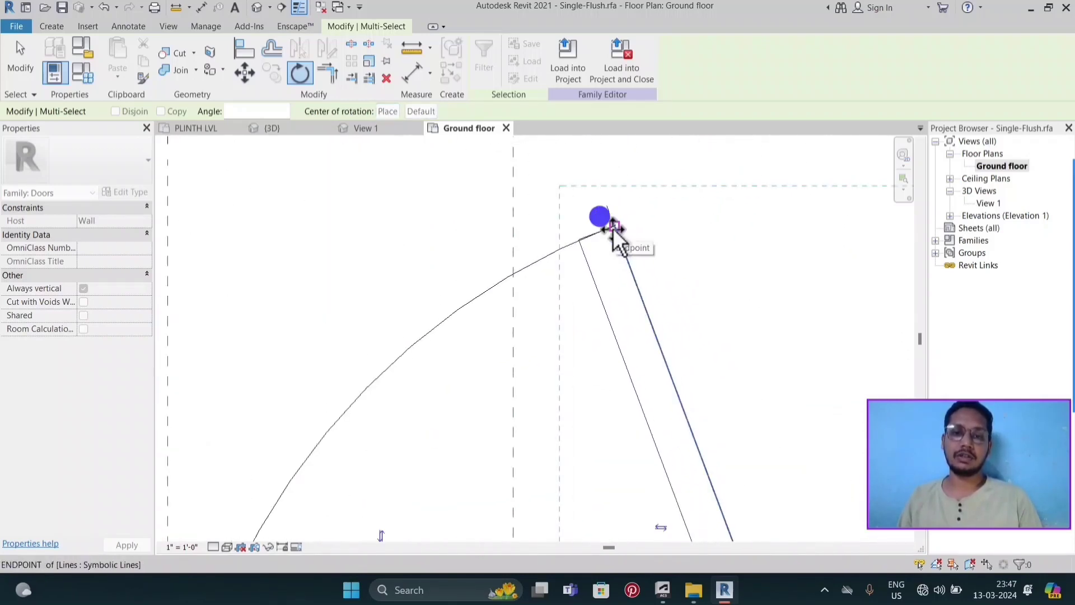
pyautogui.scroll(-1, 613, 227)
pyautogui.scroll(-1, 612, 227)
pyautogui.scroll(-1, 612, 227)
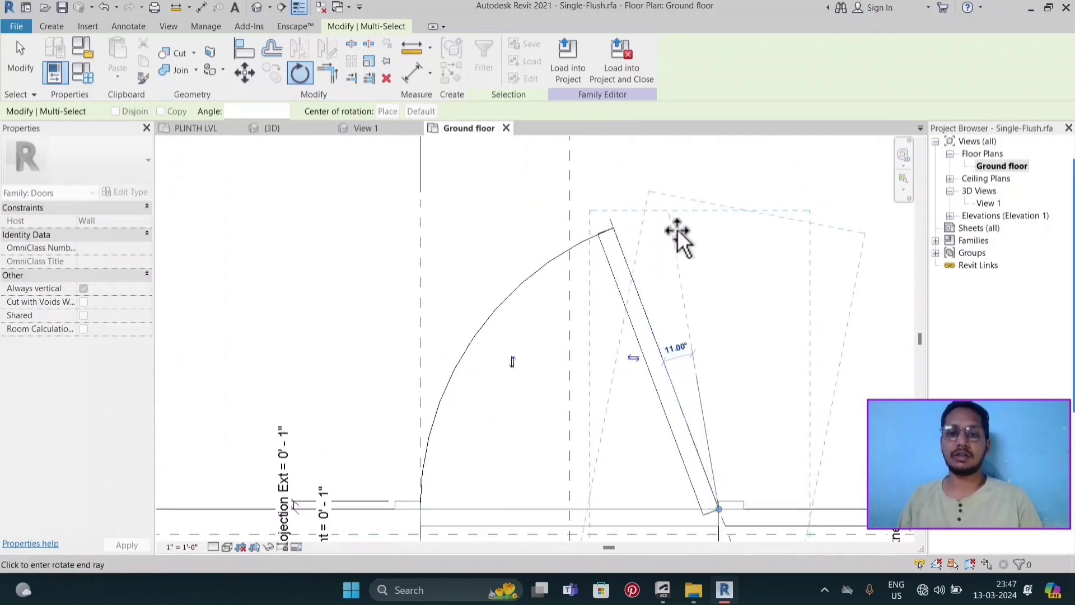
pyautogui.click(716, 228)
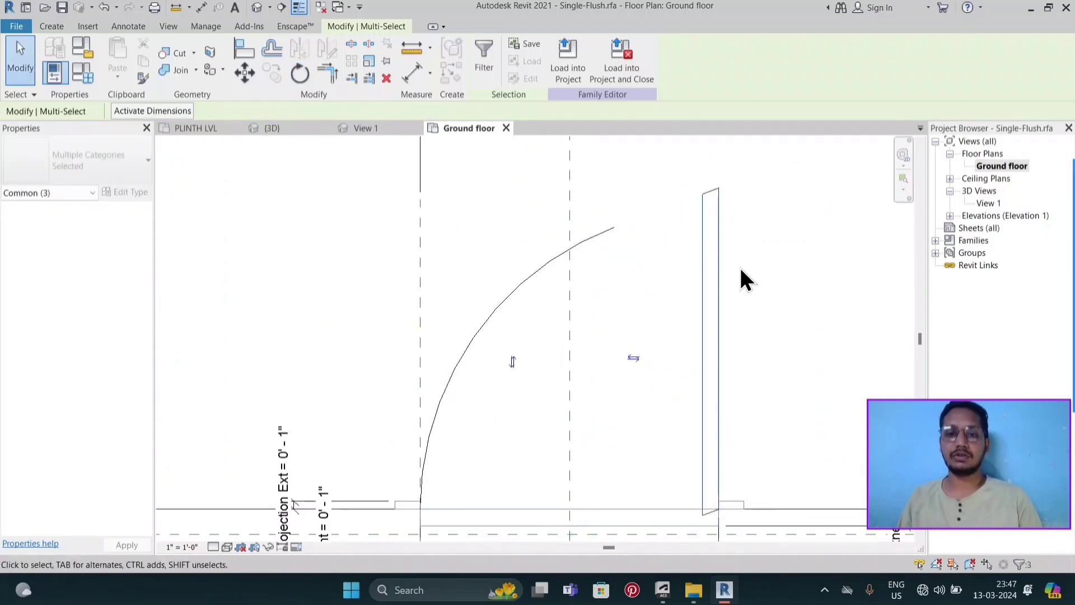
pyautogui.scroll(-2, 739, 265)
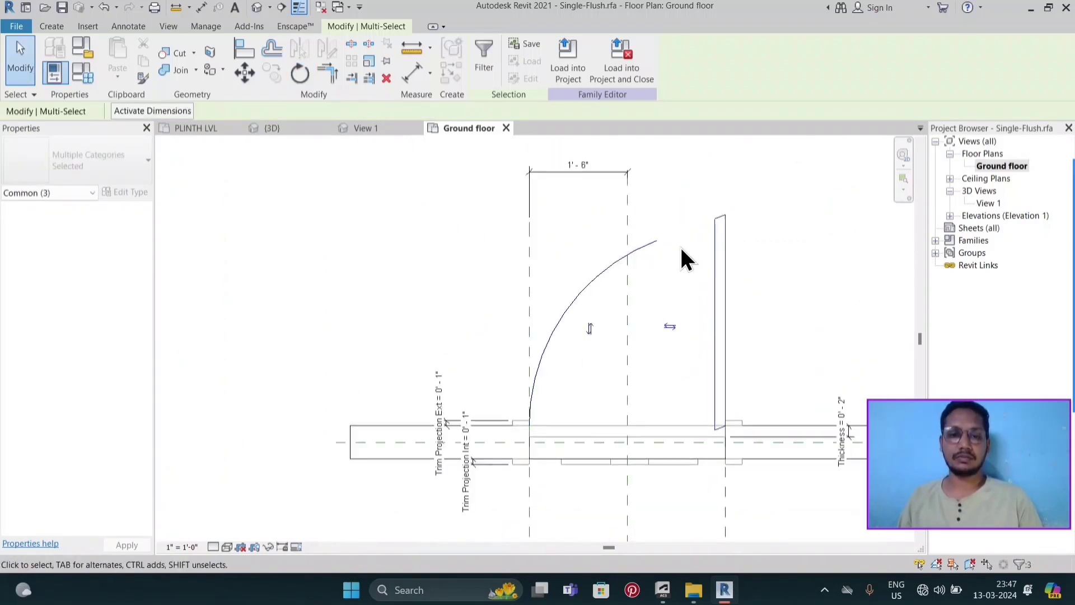
pyautogui.scroll(2, 657, 254)
# - Extend the door swing arc's end to reach the upright panel
pyautogui.click(648, 245)
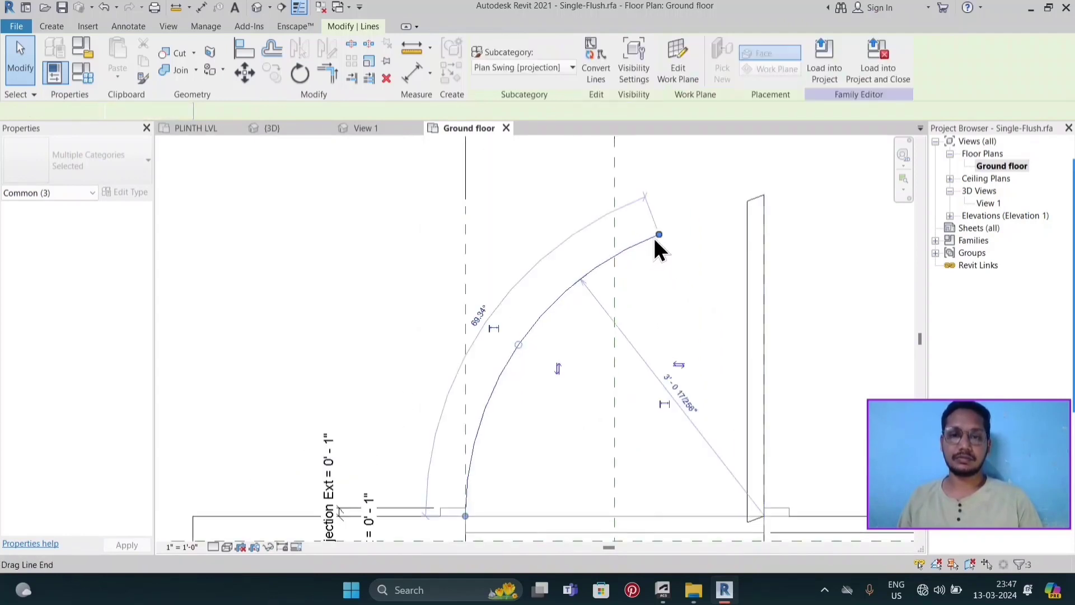
pyautogui.moveTo(657, 235)
pyautogui.mouseDown()
pyautogui.moveTo(733, 205)
pyautogui.moveTo(741, 214)
pyautogui.mouseUp()
pyautogui.click(796, 220)
pyautogui.scroll(1, 753, 206)
pyautogui.scroll(1, 754, 206)
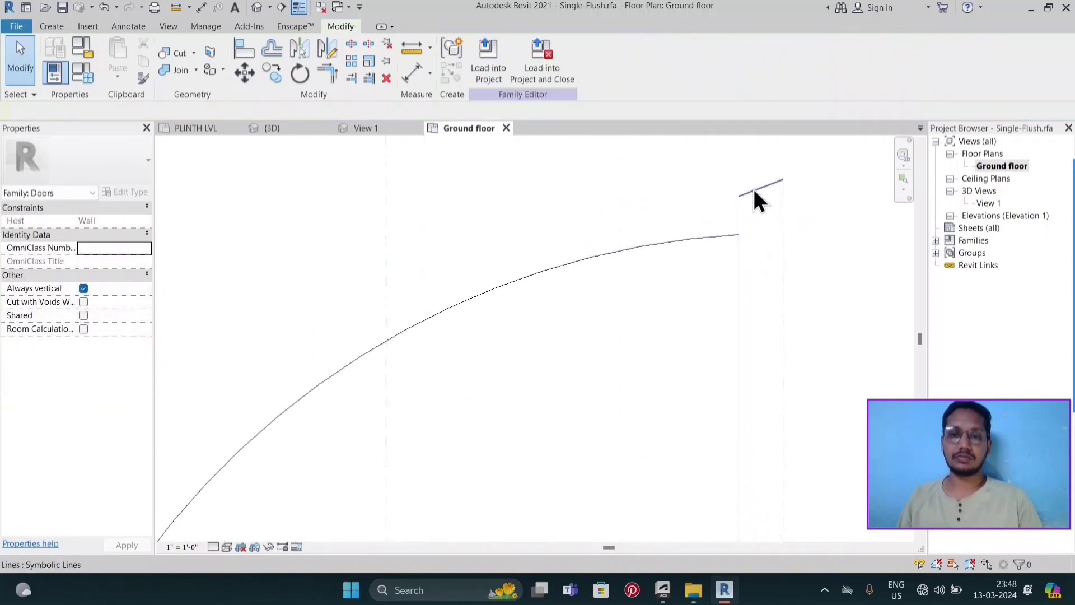
# - Move the panel's top line (MV) so its end sits on the arc endpoint
pyautogui.click(752, 188)
pyautogui.press('m')
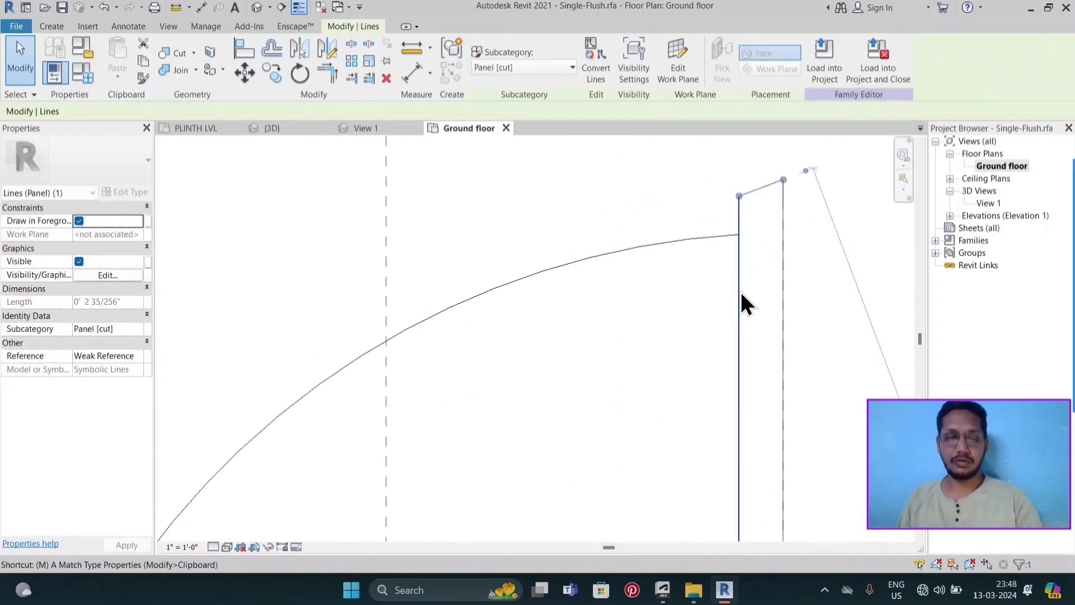
pyautogui.press('v')
pyautogui.click(738, 196)
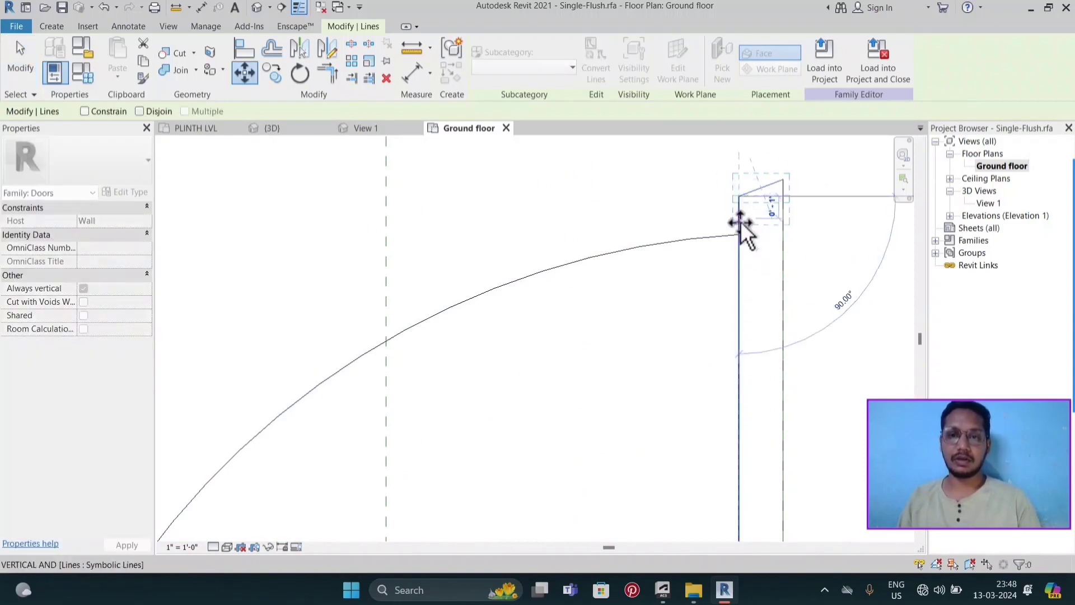
pyautogui.click(738, 234)
pyautogui.click(721, 324)
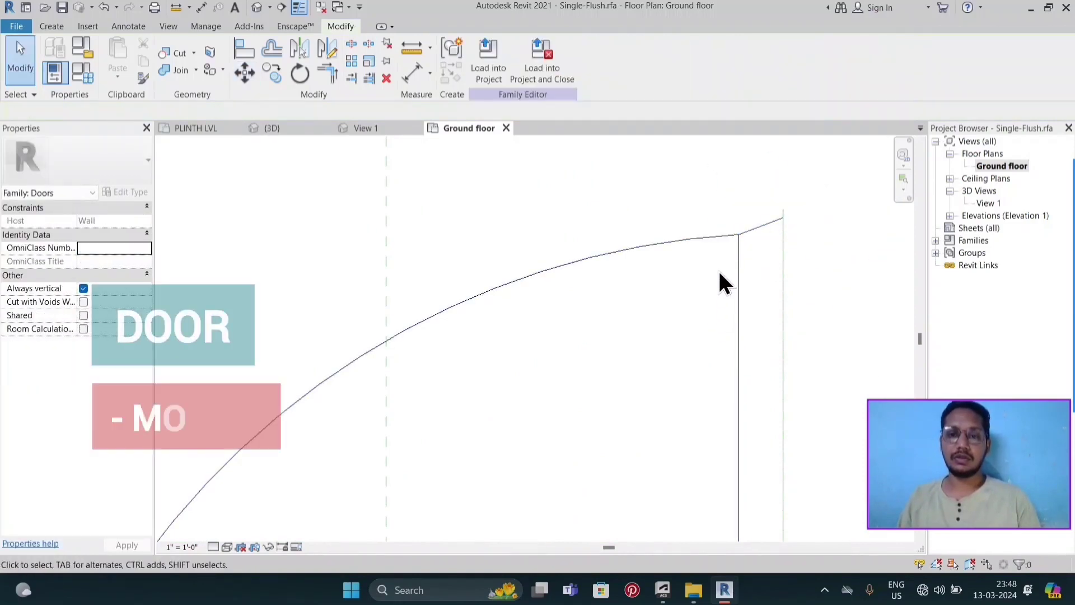
pyautogui.scroll(1, 784, 226)
pyautogui.scroll(2, 784, 226)
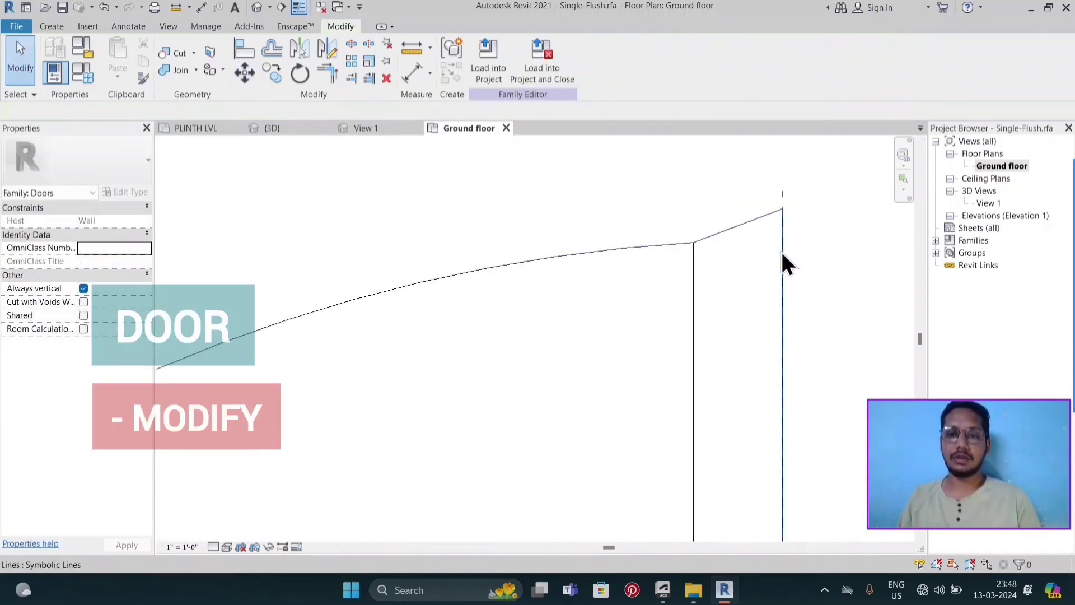
# - Delete the leftover diagonal door swing line
pyautogui.click(784, 193)
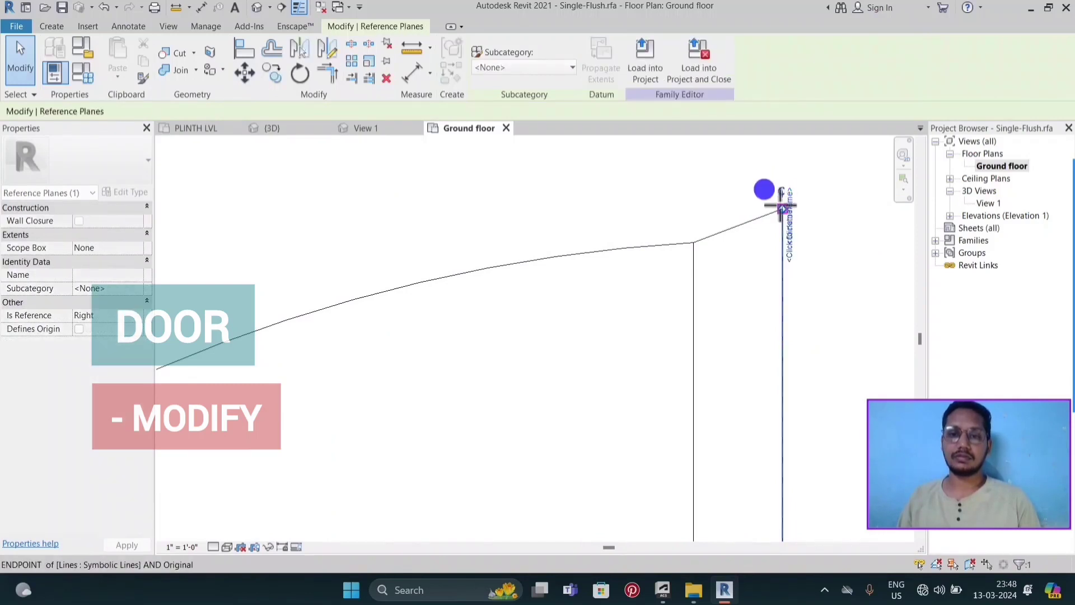
pyautogui.press('Escape')
pyautogui.scroll(-2, 722, 188)
pyautogui.scroll(-2, 728, 193)
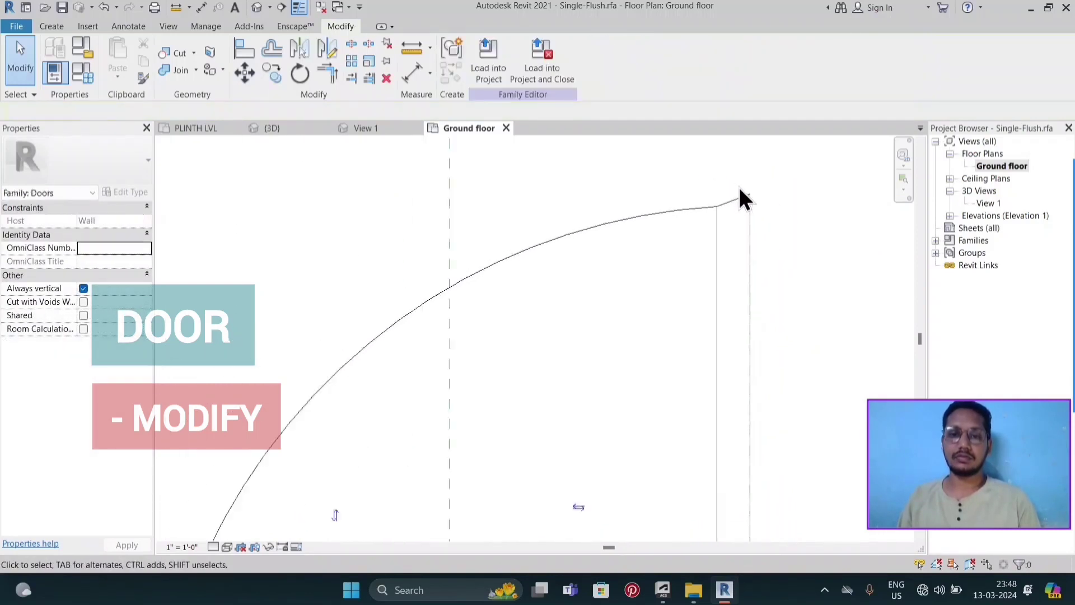
pyautogui.scroll(-2, 738, 188)
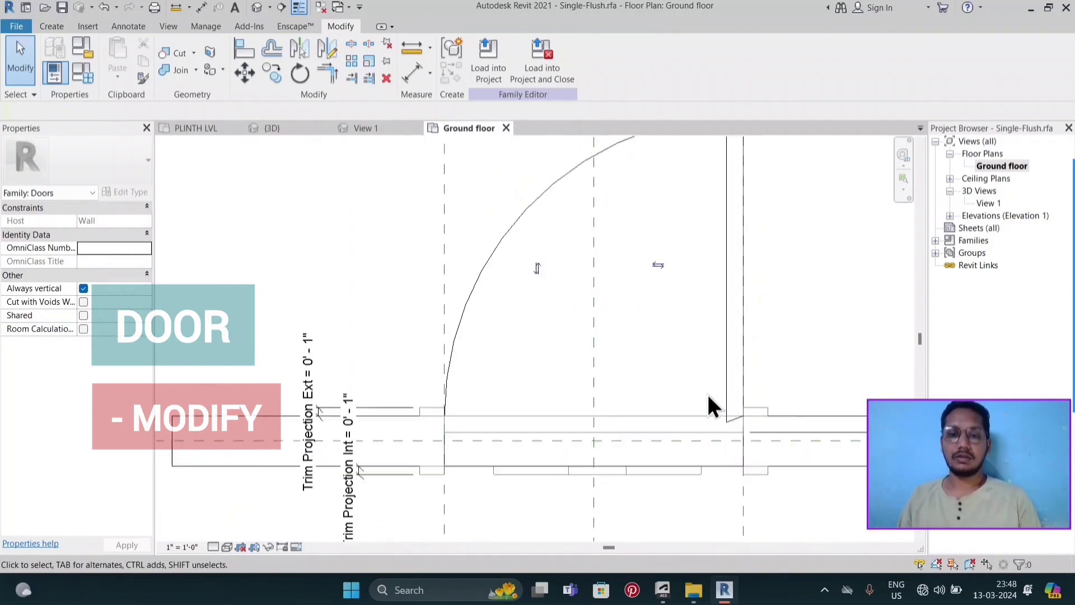
pyautogui.scroll(5, 729, 418)
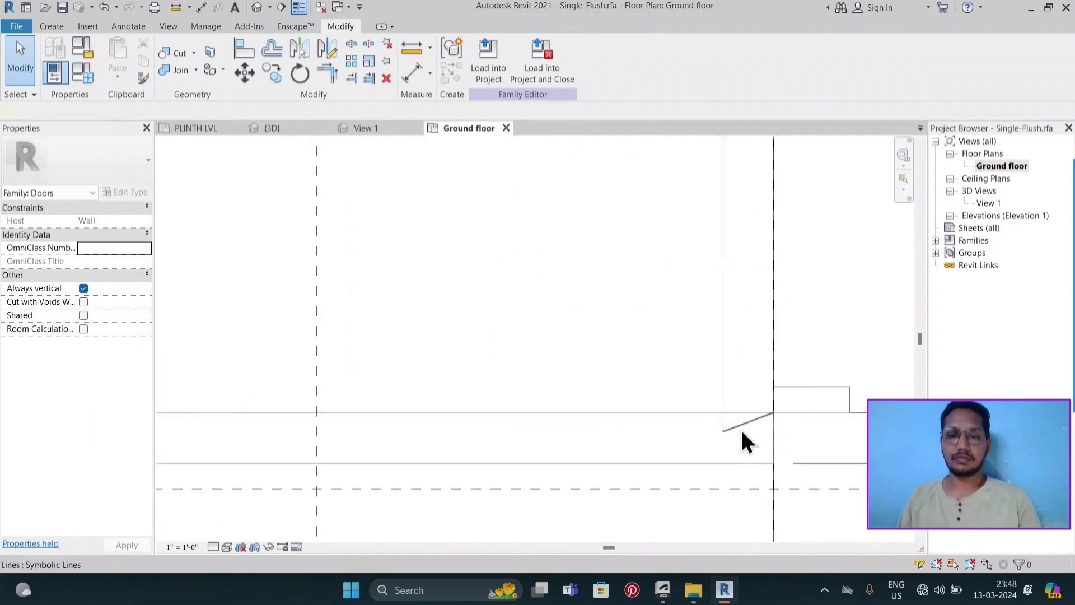
pyautogui.click(741, 432)
pyautogui.press('Delete')
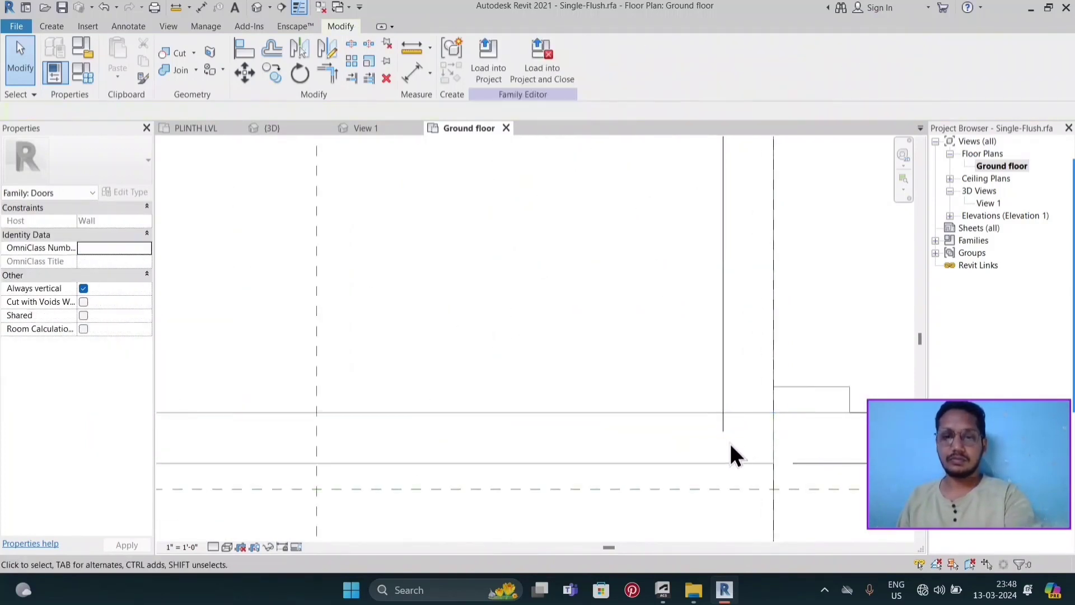
# - Pull the vertical panel line's end up to the wall face and load the family into the project
pyautogui.click(722, 430)
pyautogui.moveTo(723, 433)
pyautogui.mouseDown()
pyautogui.moveTo(721, 404)
pyautogui.moveTo(725, 413)
pyautogui.mouseUp()
pyautogui.click(632, 328)
pyautogui.scroll(-2, 667, 391)
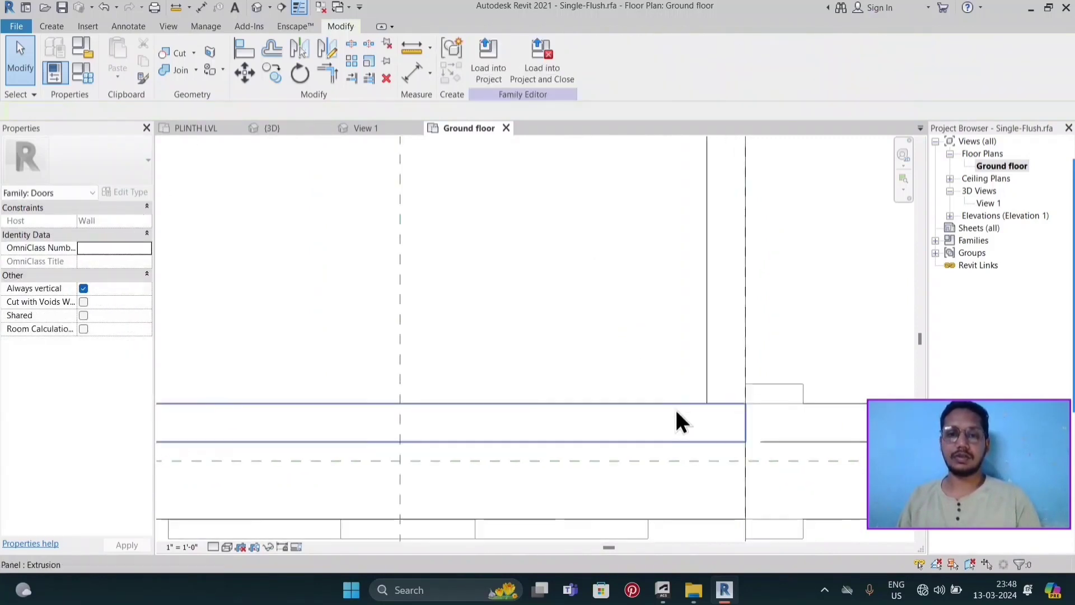
pyautogui.scroll(-3, 676, 420)
pyautogui.click(502, 76)
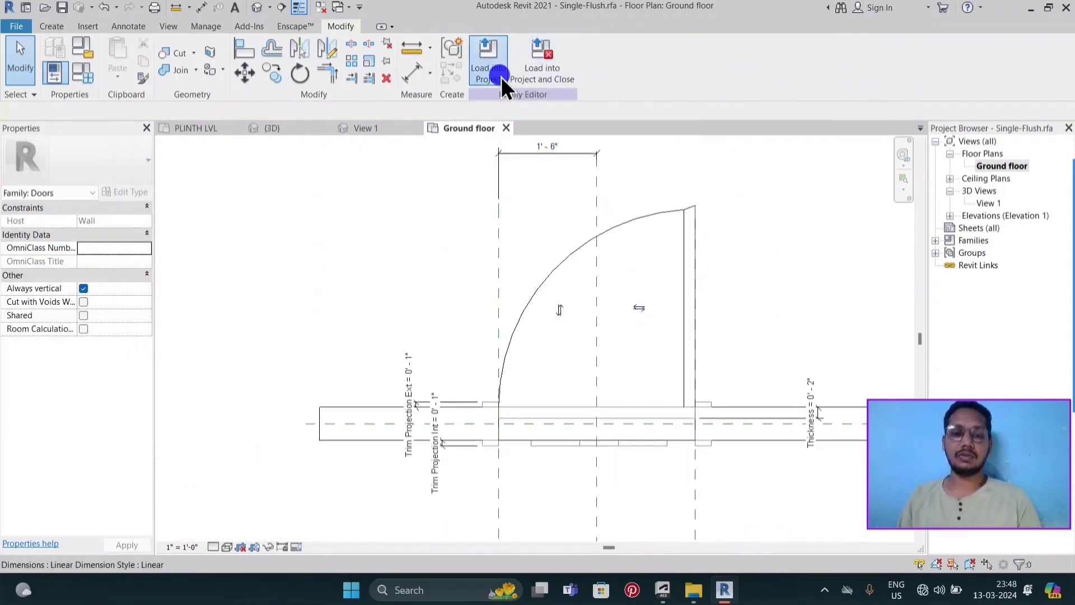
# - Overwrite the existing door version and zoom around the updated door in the PLINTH LVL plan
pyautogui.click(522, 253)
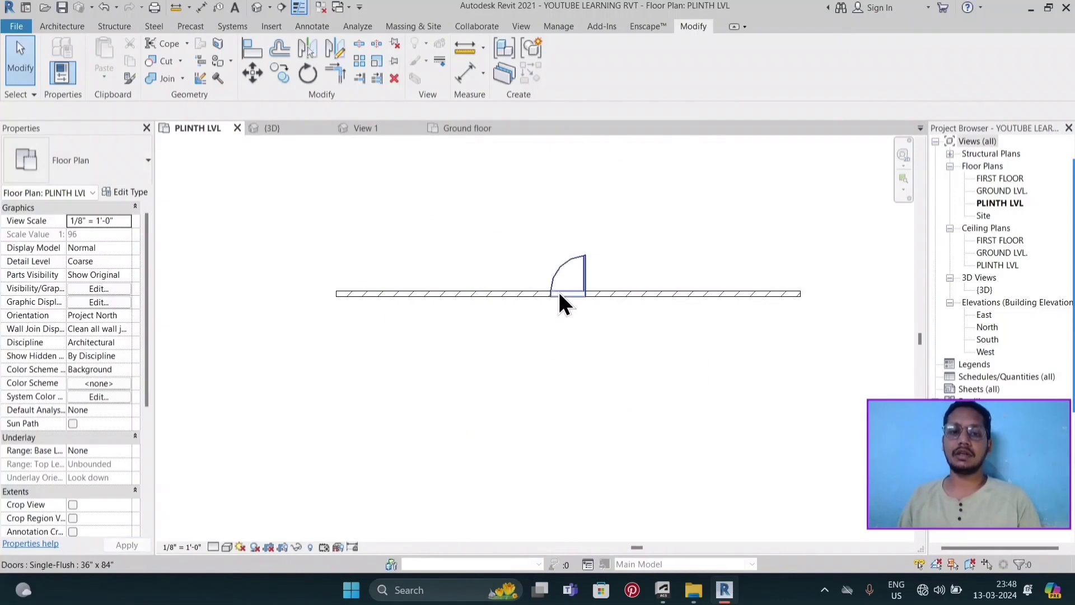
pyautogui.scroll(2, 557, 290)
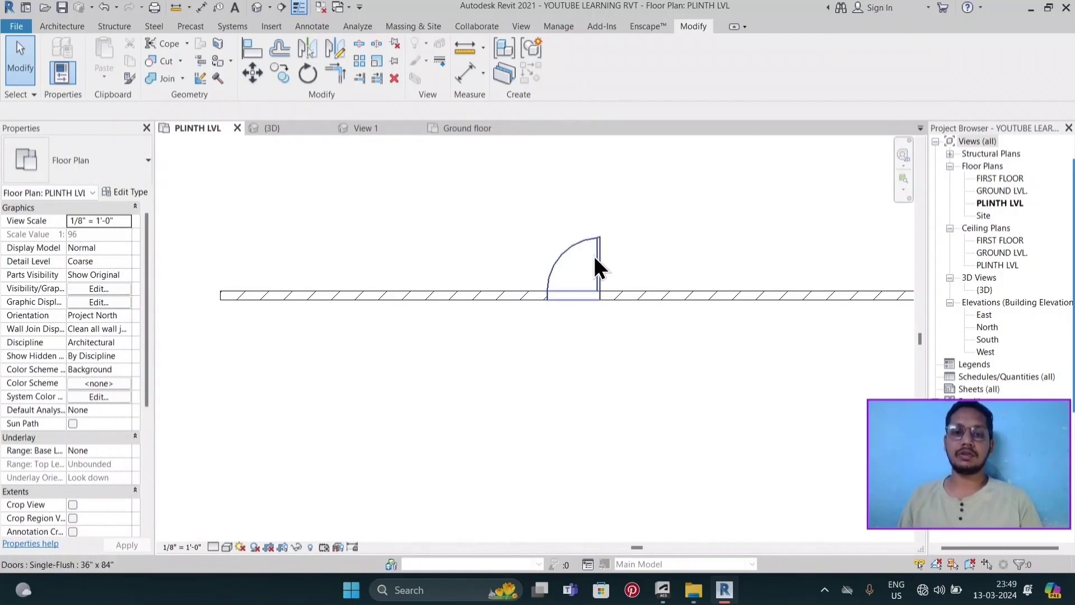
pyautogui.scroll(1, 594, 271)
pyautogui.scroll(2, 595, 283)
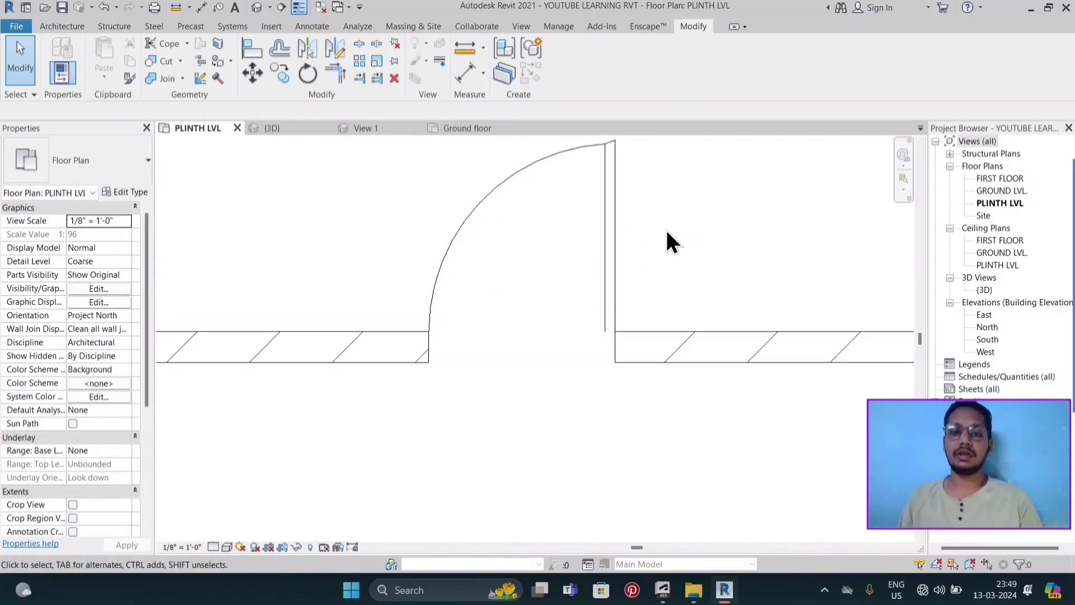
pyautogui.scroll(-1, 571, 289)
pyautogui.scroll(-1, 572, 301)
pyautogui.scroll(-1, 577, 308)
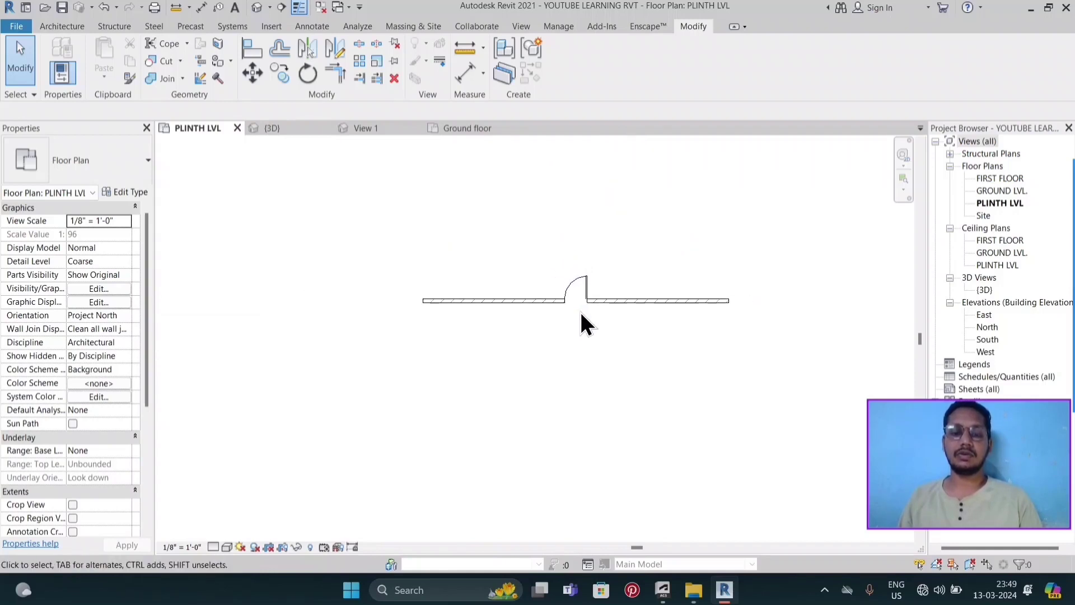
pyautogui.scroll(-1, 580, 312)
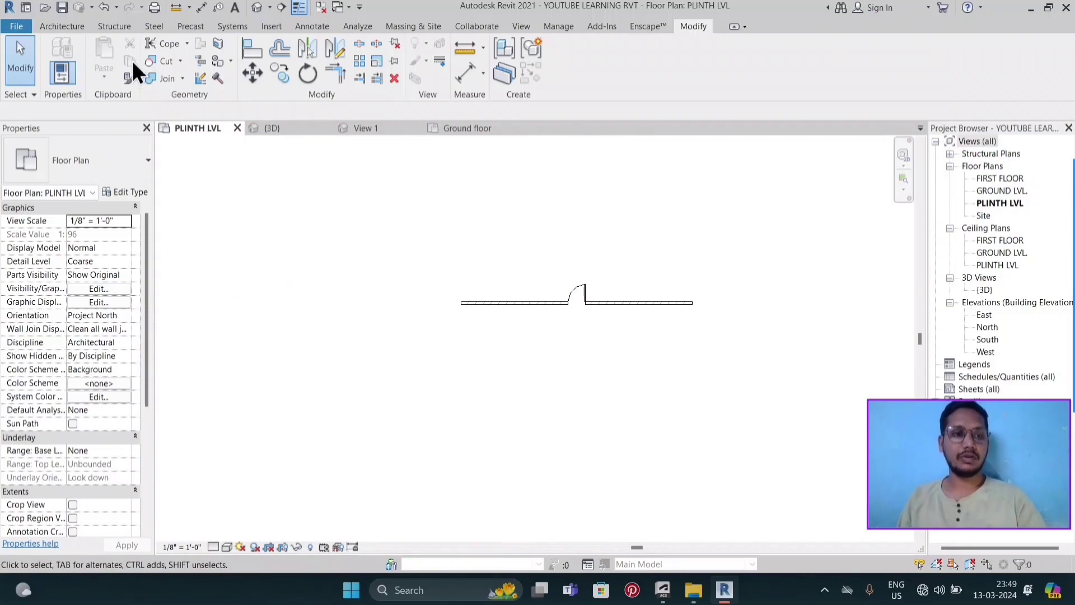
# - Choose the Fixed 16" x 24" window type for placement
pyautogui.click(67, 28)
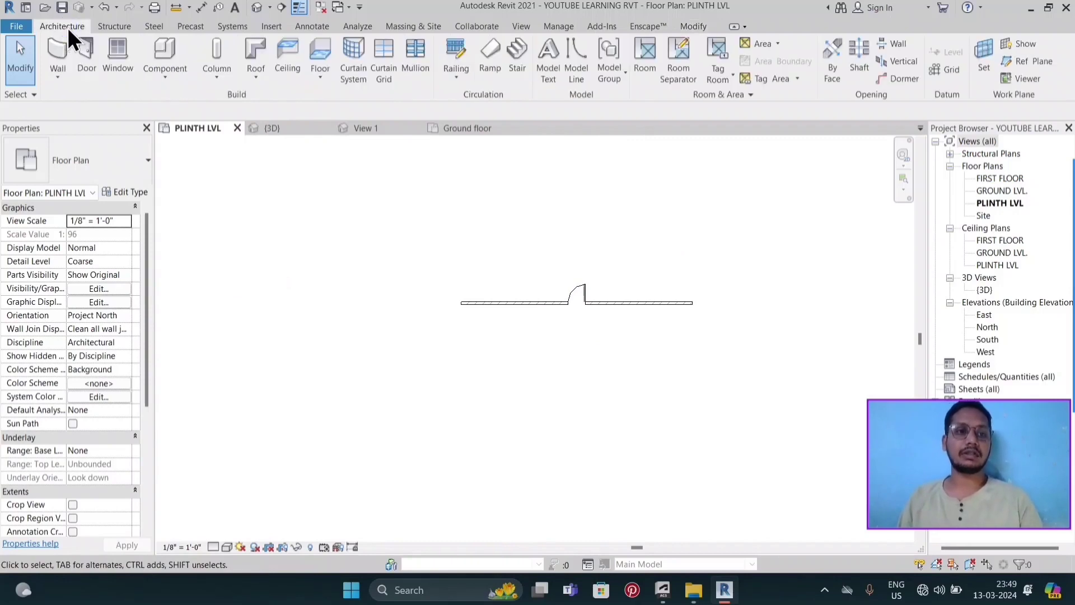
pyautogui.click(110, 45)
pyautogui.click(141, 170)
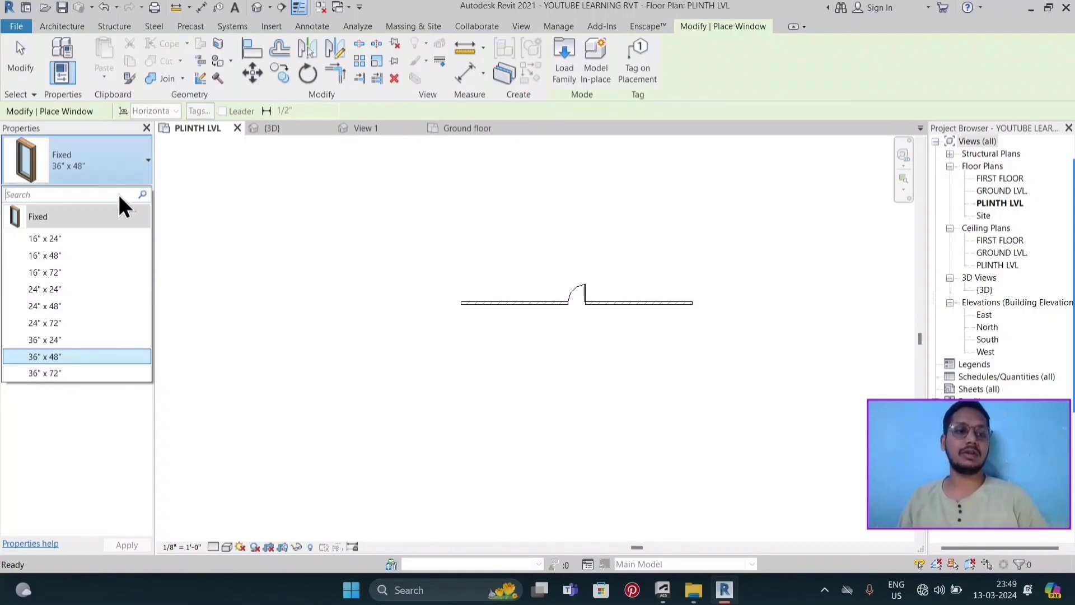
pyautogui.click(76, 241)
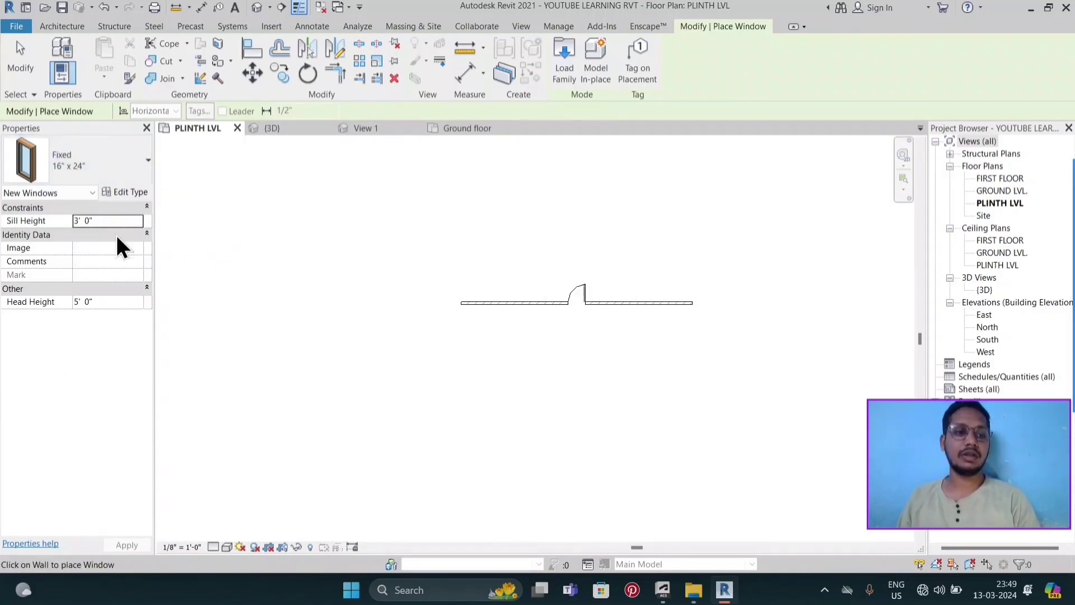
pyautogui.click(133, 193)
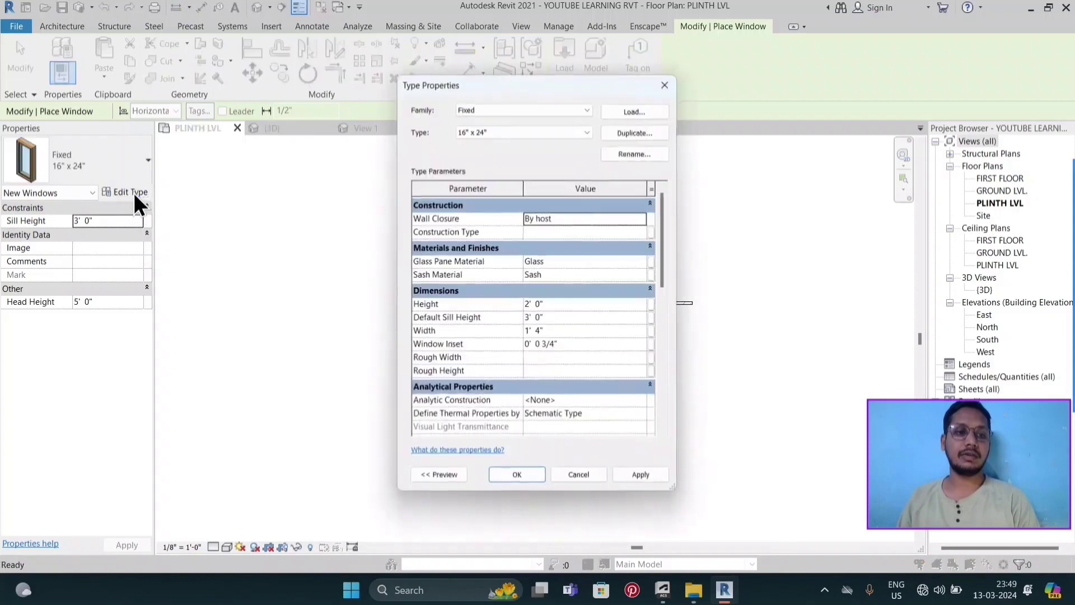
pyautogui.click(676, 83)
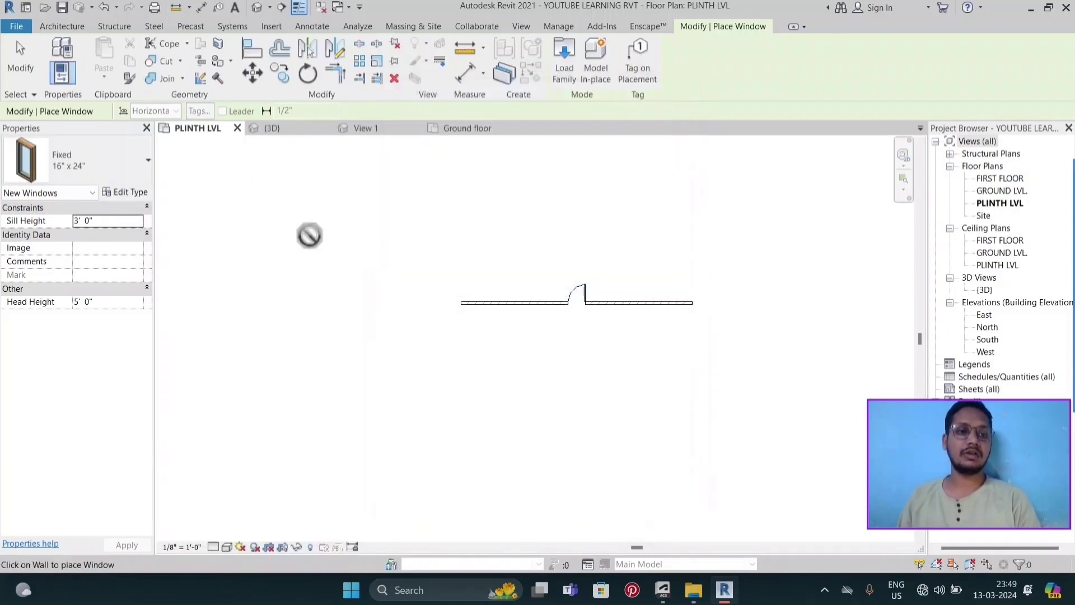
# - Place the window in the brick wall about 8'-6" from its left end, left of the door
pyautogui.scroll(3, 296, 280)
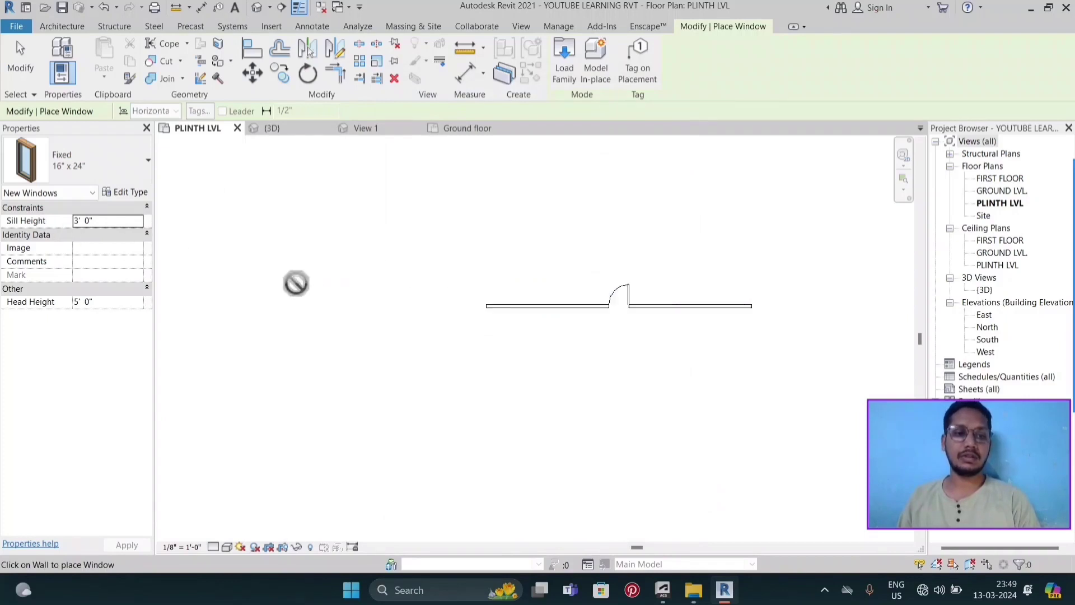
pyautogui.moveTo(295, 283)
pyautogui.mouseDown(button='middle')
pyautogui.moveTo(540, 314)
pyautogui.moveTo(302, 314)
pyautogui.mouseUp(button='middle')
pyautogui.scroll(1, 513, 304)
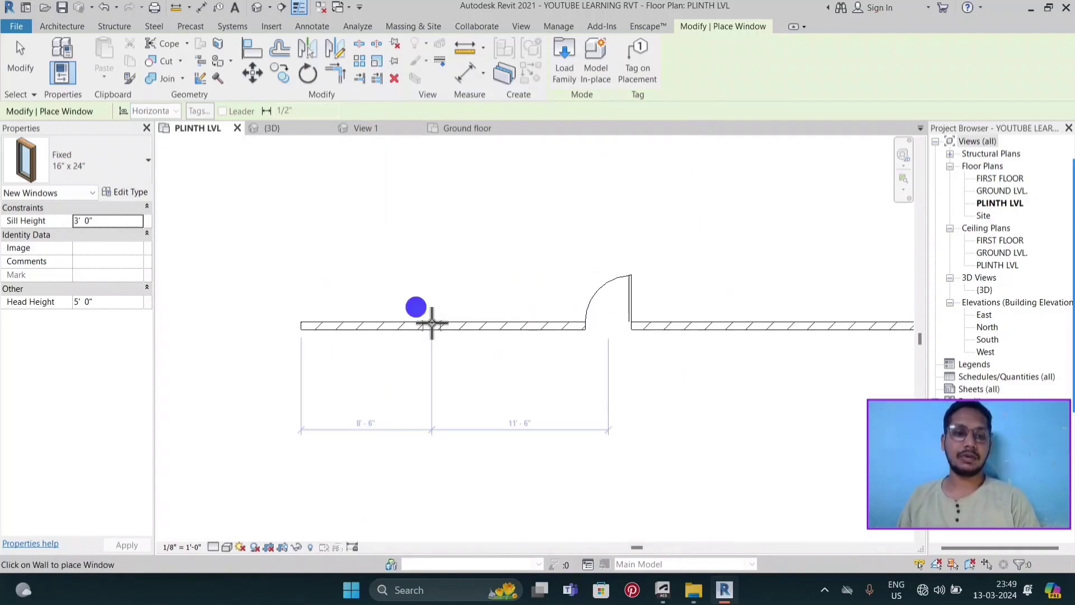
pyautogui.click(432, 323)
pyautogui.scroll(2, 462, 301)
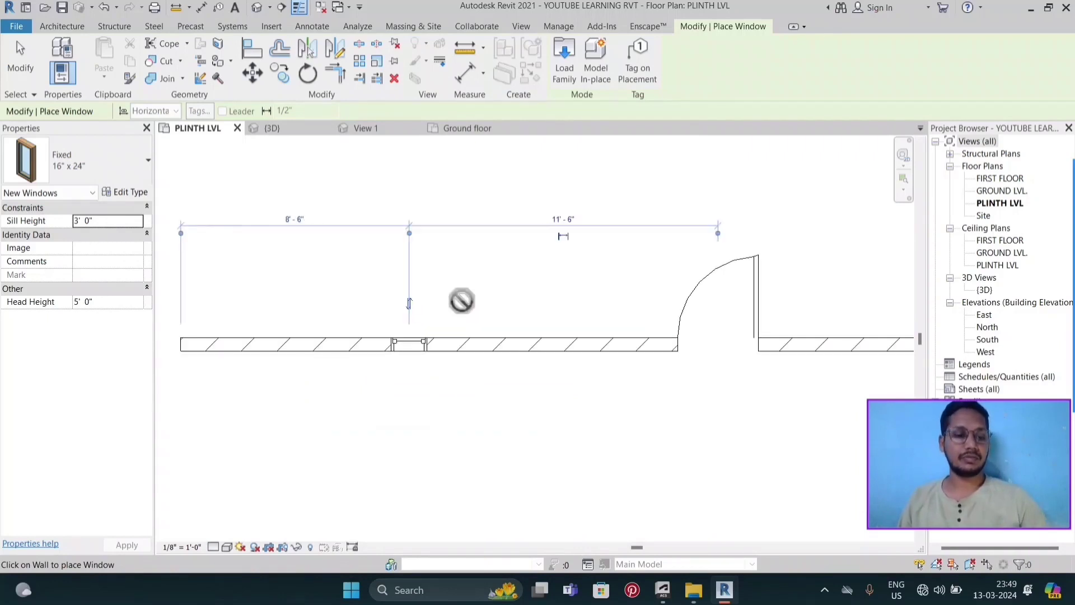
pyautogui.press('Escape')
pyautogui.press('Escape')
# - In the {3D} view, select the new window and open its type properties
pyautogui.scroll(-1, 521, 299)
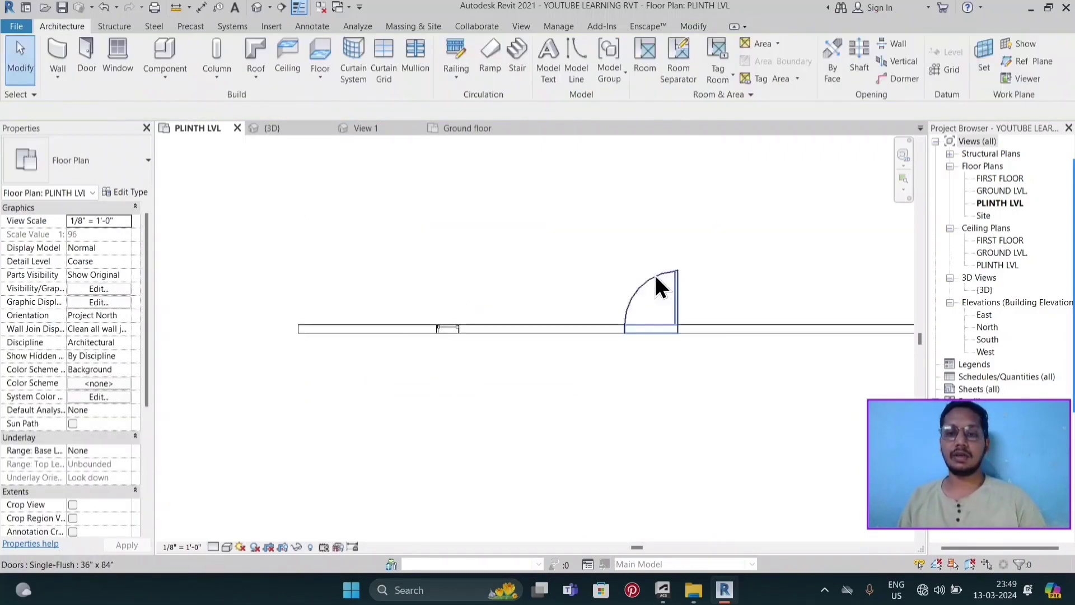
pyautogui.doubleClick(985, 289)
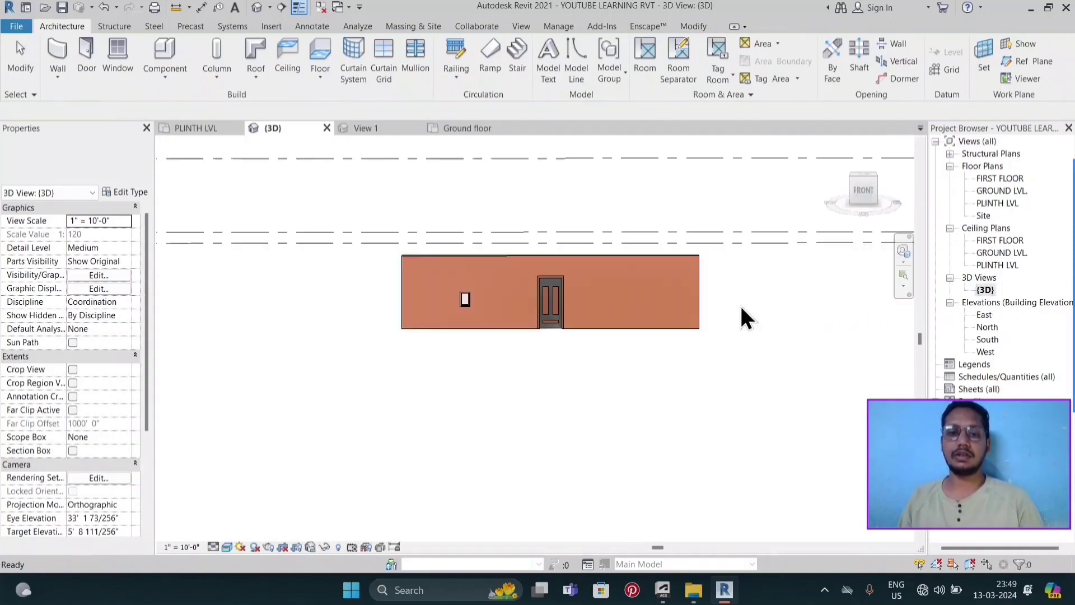
pyautogui.scroll(1, 481, 291)
pyautogui.scroll(3, 482, 291)
pyautogui.scroll(2, 482, 291)
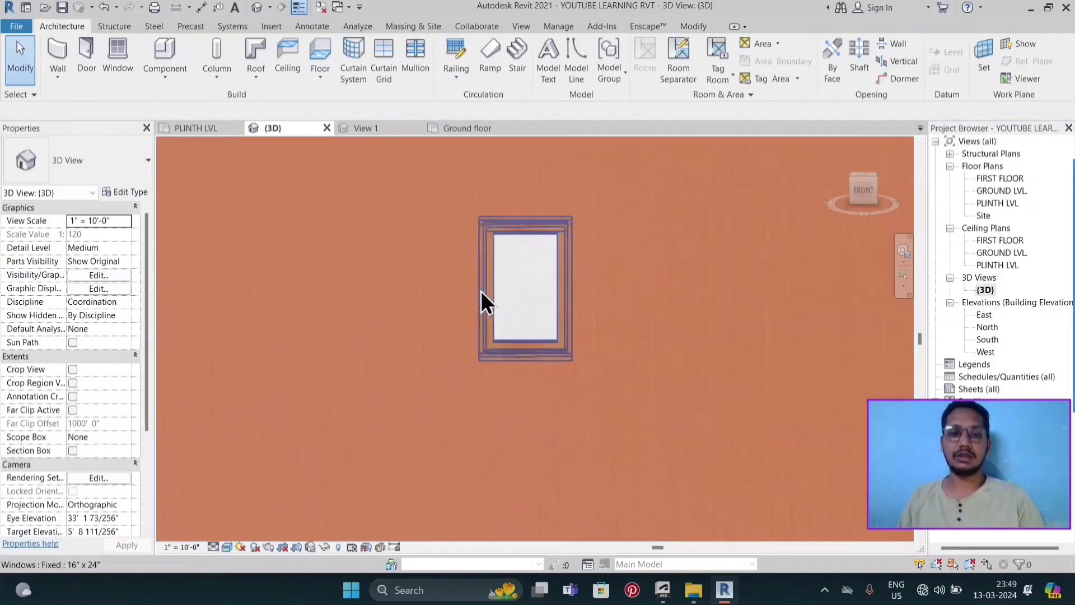
pyautogui.click(560, 277)
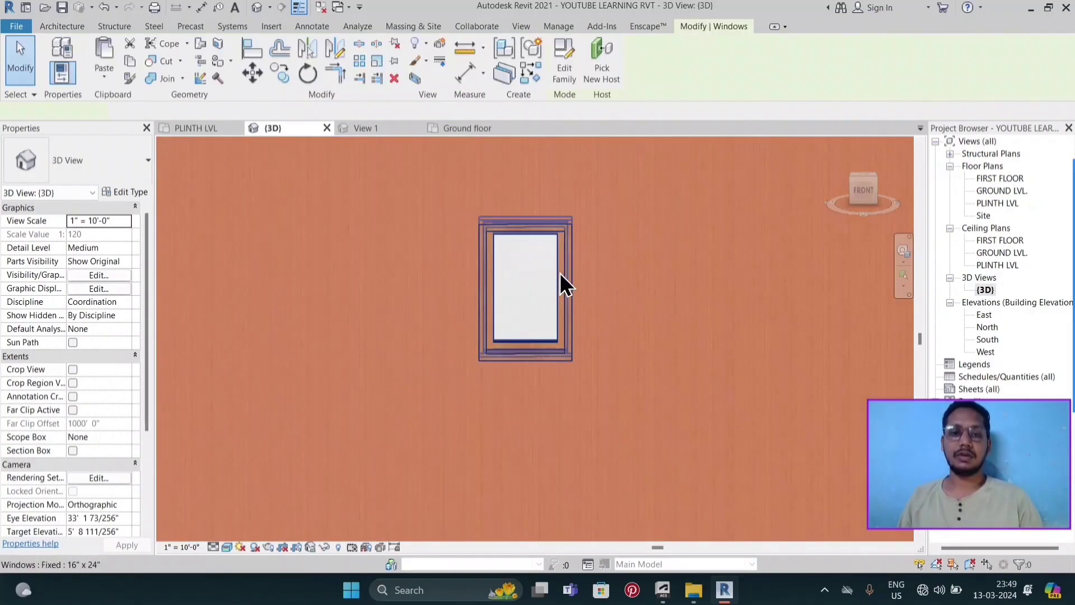
pyautogui.click(128, 191)
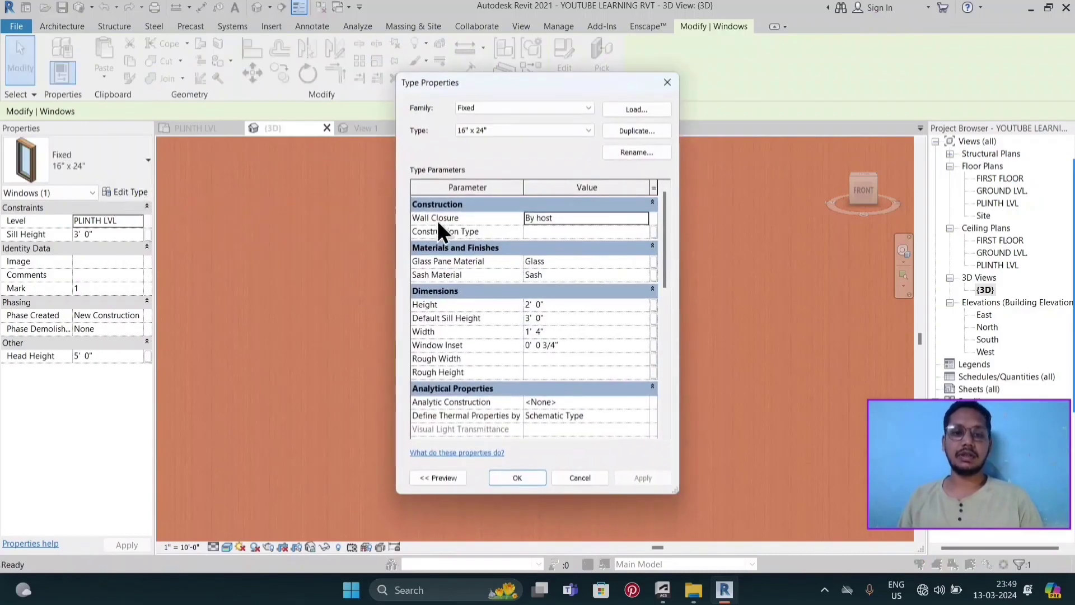
# - Set the Glass Pane Material to Metal - Chrome, found by searching 'metal'
pyautogui.click(634, 262)
pyautogui.click(643, 261)
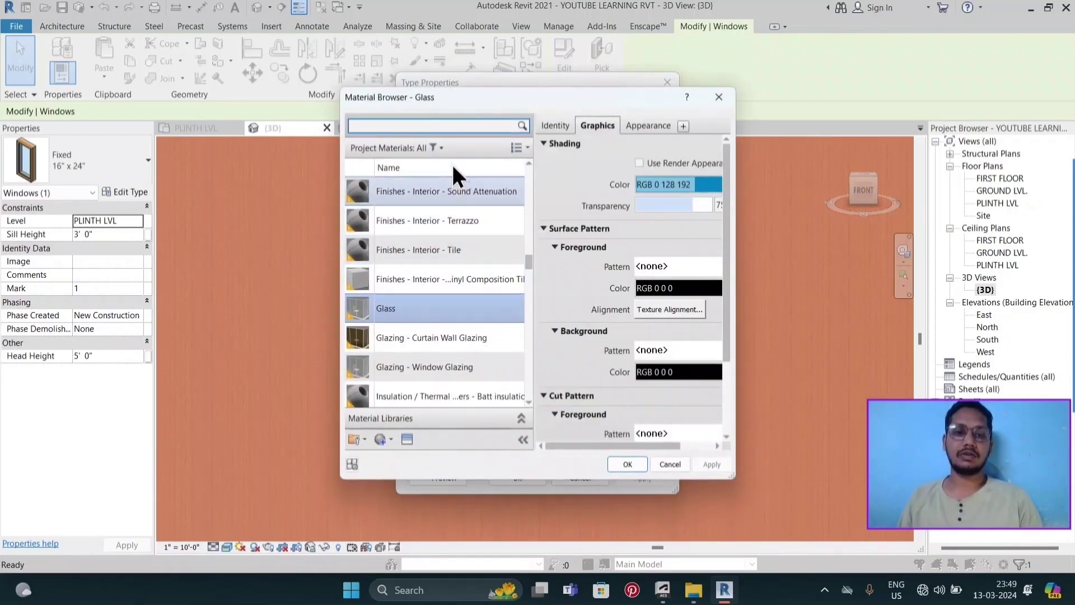
pyautogui.click(451, 128)
pyautogui.write('m')
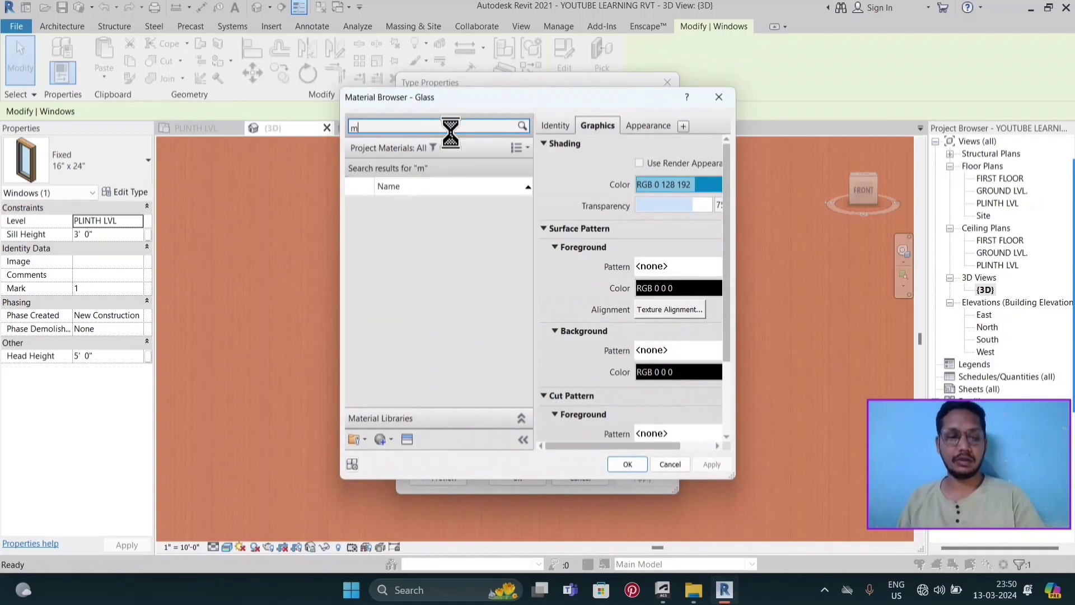
pyautogui.write('etal')
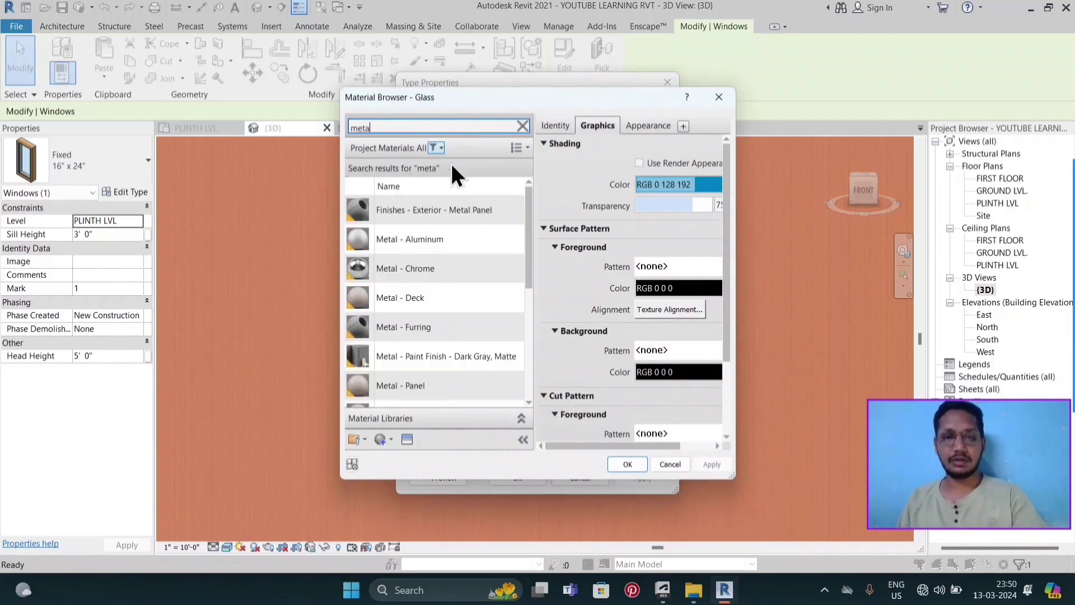
pyautogui.click(422, 266)
pyautogui.click(627, 464)
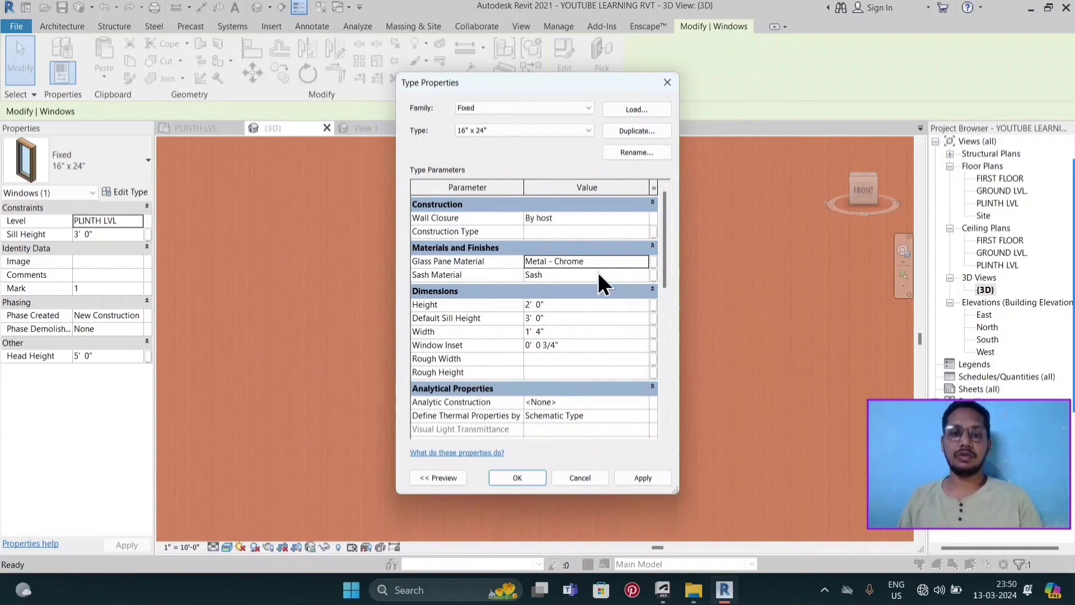
pyautogui.click(638, 276)
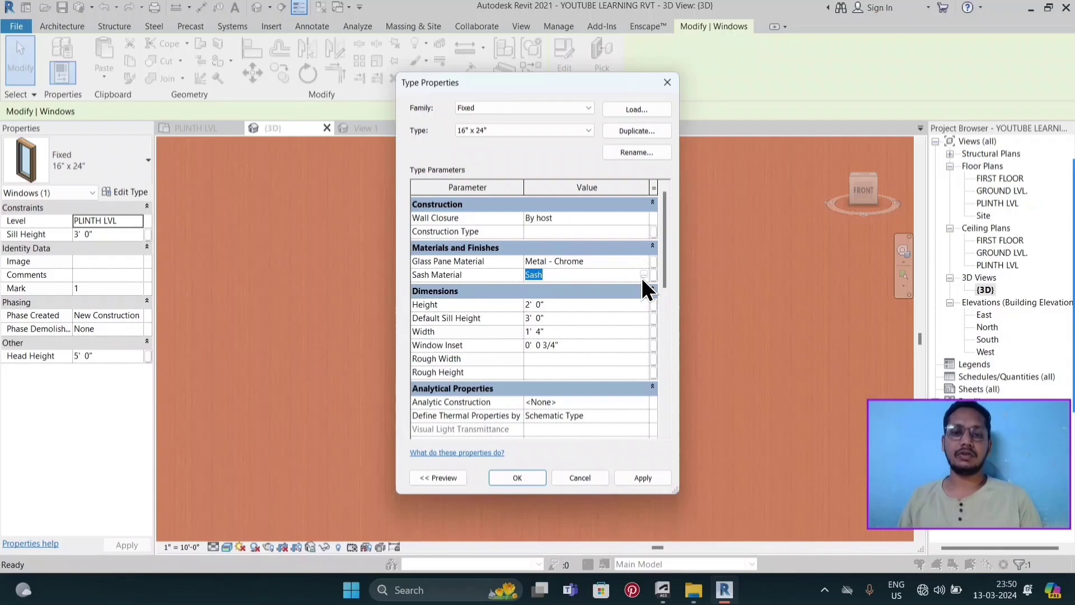
# - Set the Sash Material to Metal - Chrome via a 'metal' search
pyautogui.click(643, 277)
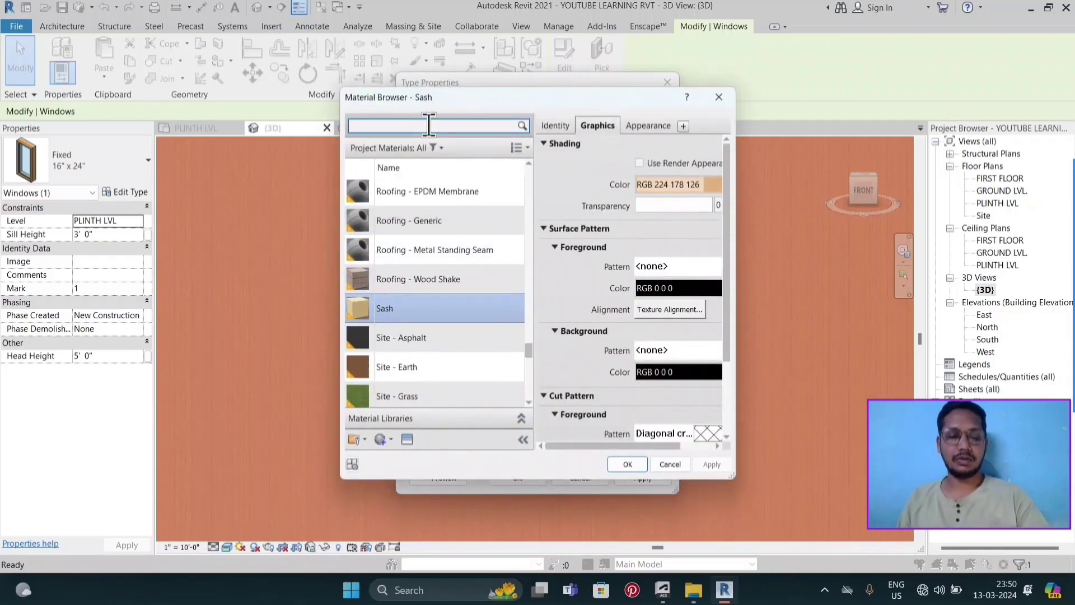
pyautogui.write('mwt')
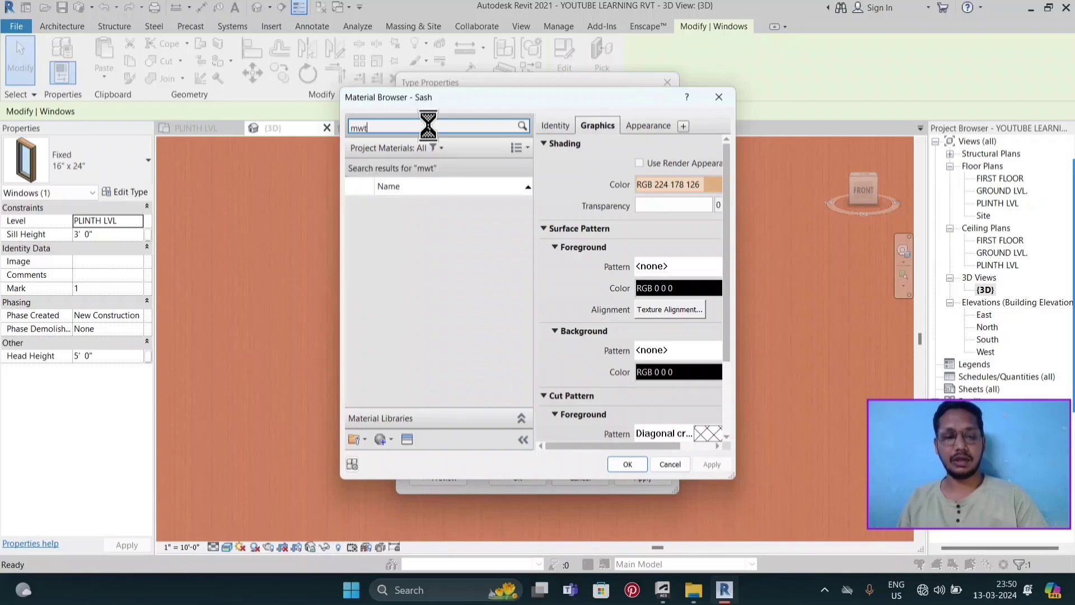
pyautogui.press('BackSpace')
pyautogui.press('BackSpace')
pyautogui.write('et')
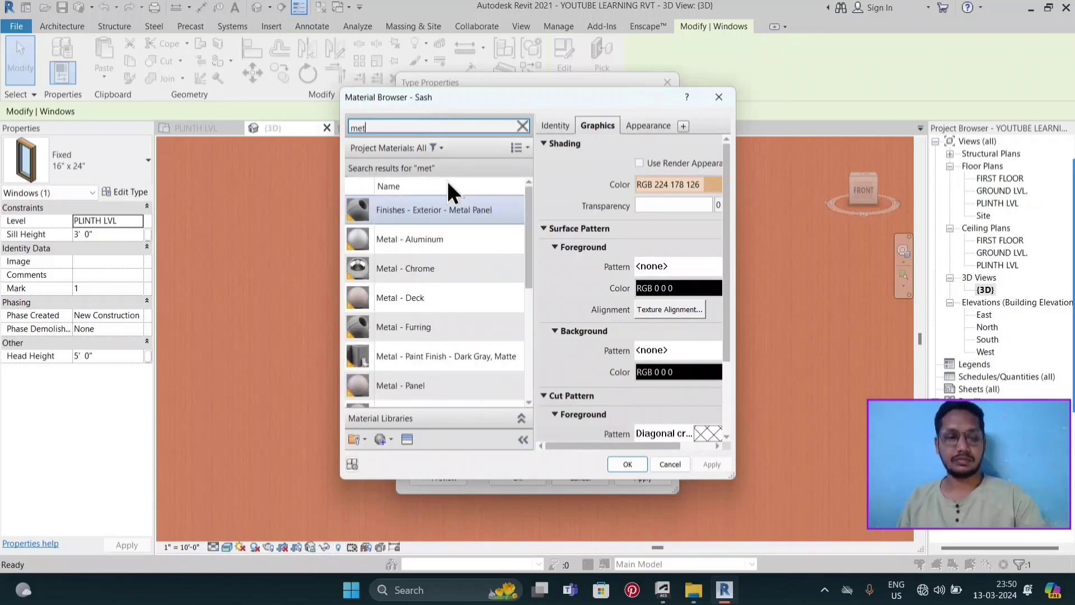
pyautogui.write('al')
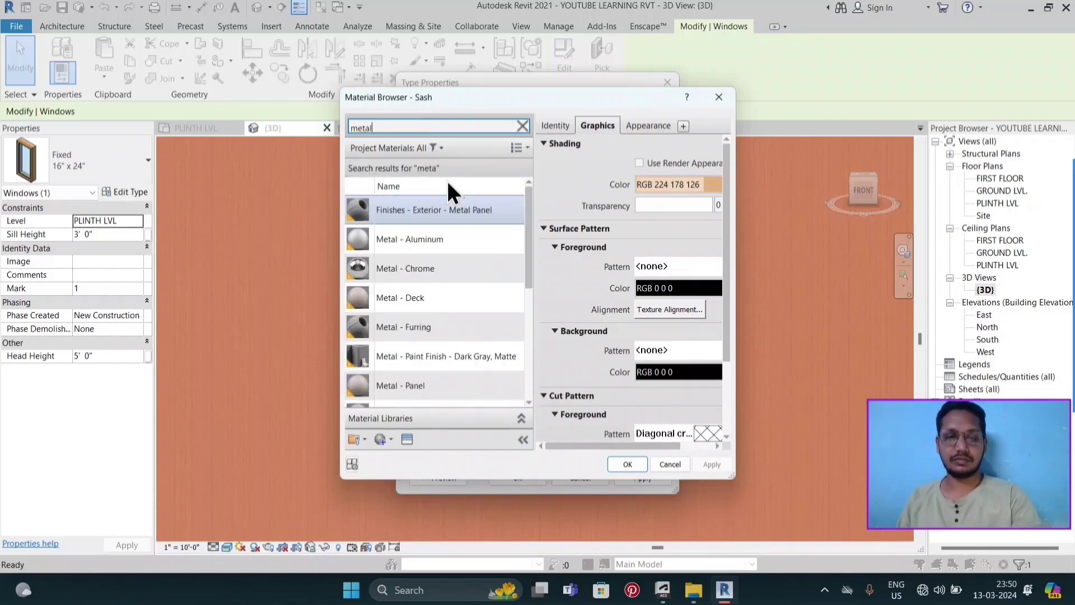
pyautogui.click(425, 272)
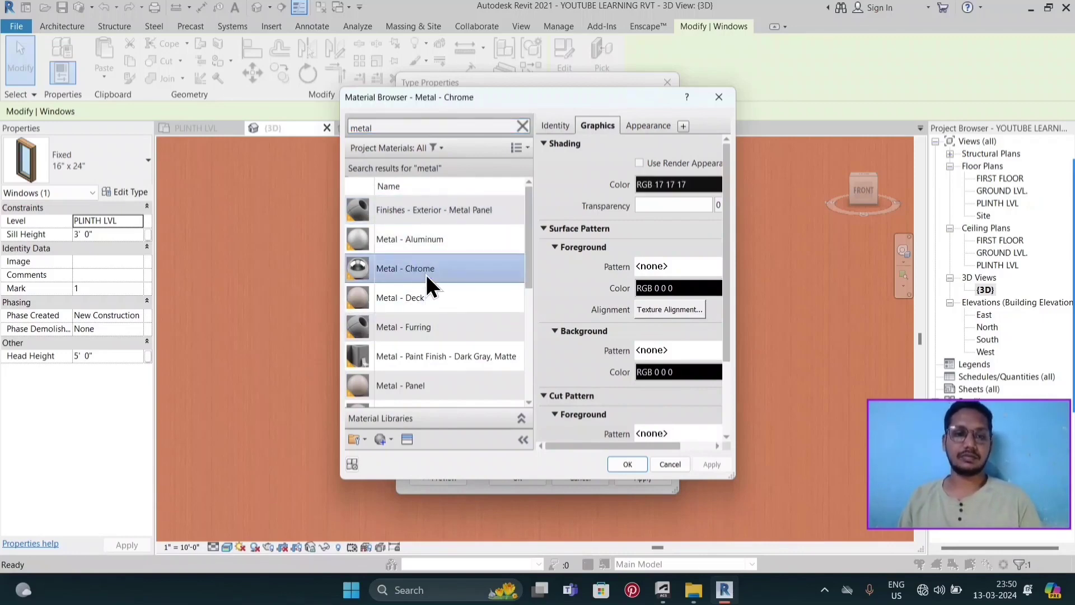
pyautogui.click(628, 463)
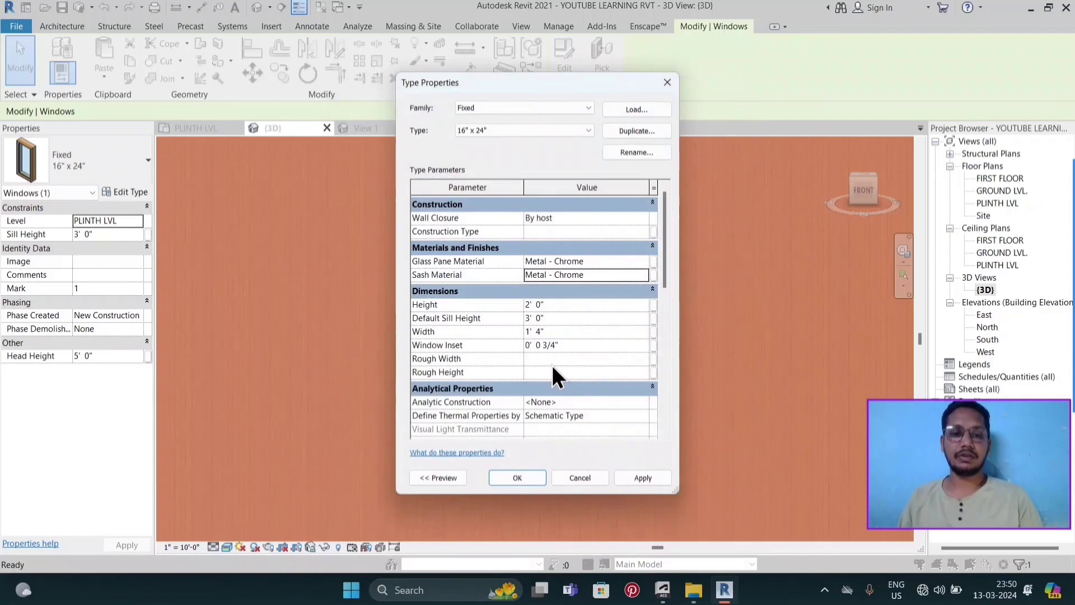
# - Change the window type's Width to 4' 0" and apply it
pyautogui.click(546, 333)
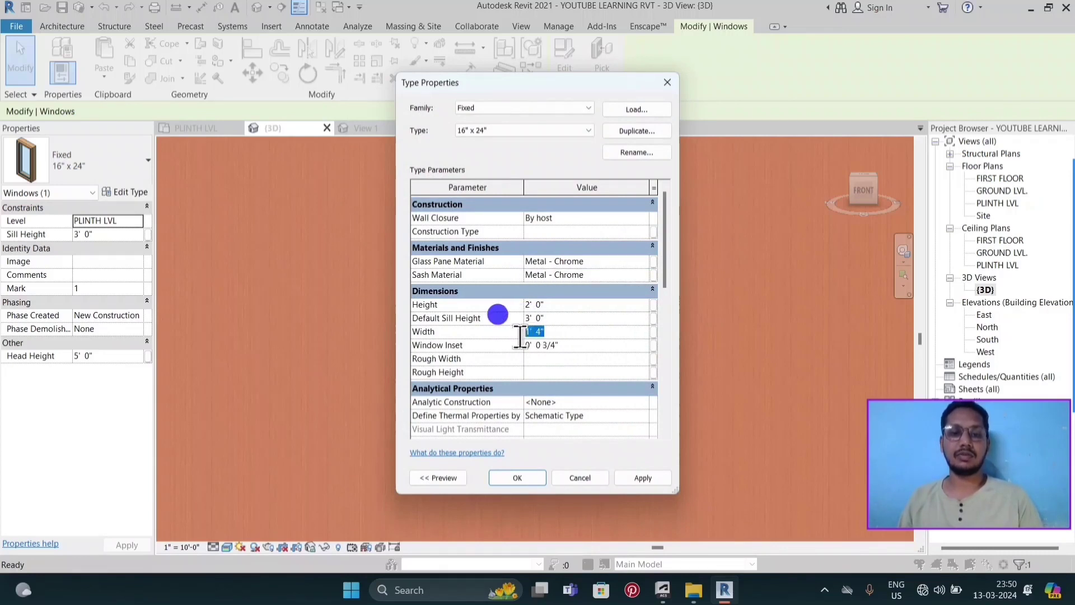
pyautogui.write('4')
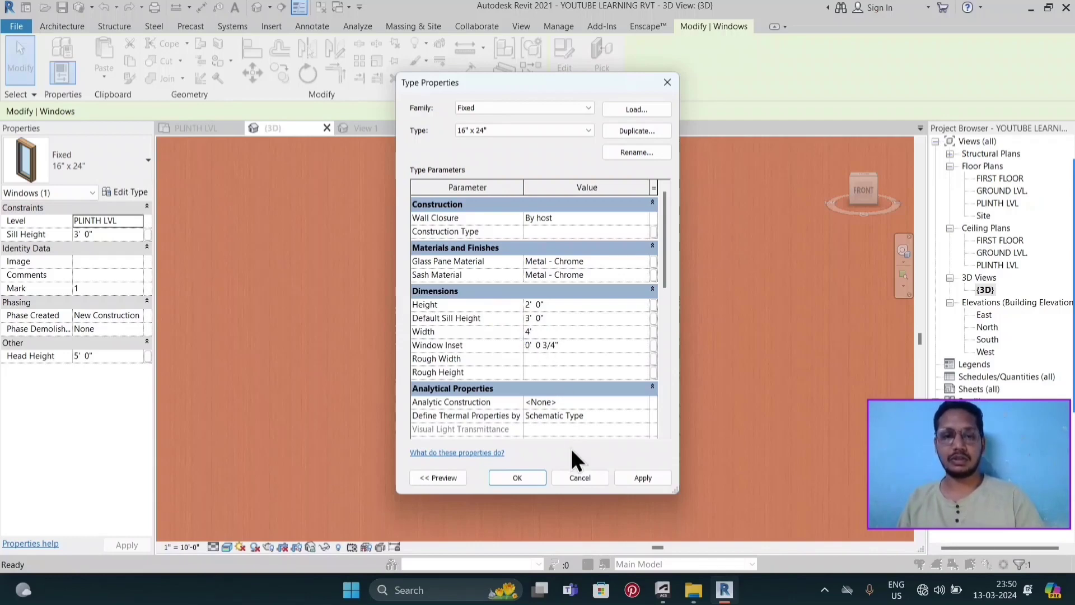
pyautogui.click(637, 472)
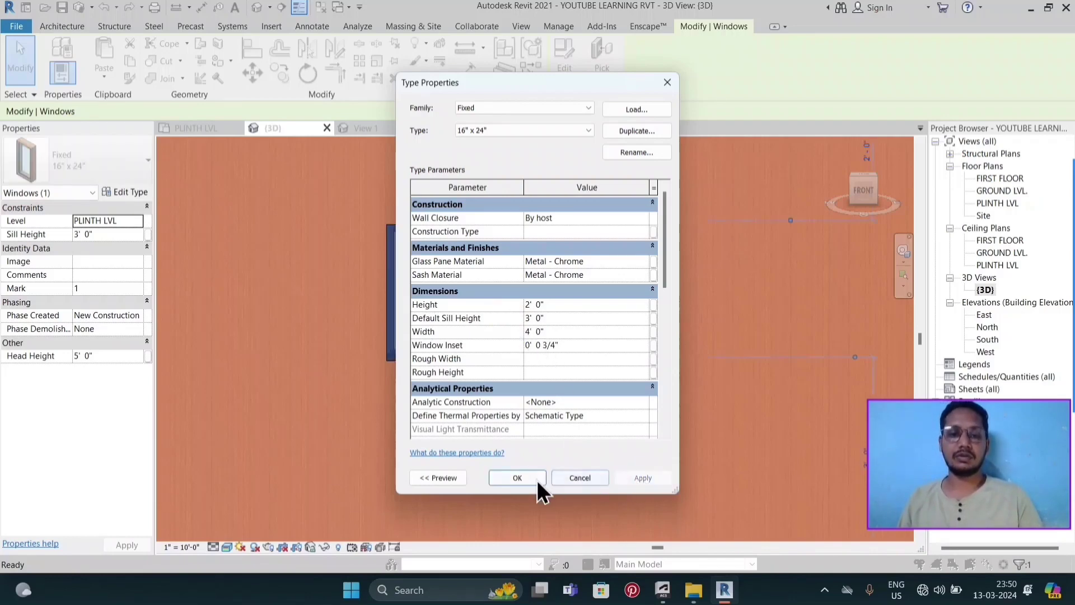
# - Close the type properties, keeping the changes, and deselect the window
pyautogui.click(509, 477)
pyautogui.scroll(-3, 528, 412)
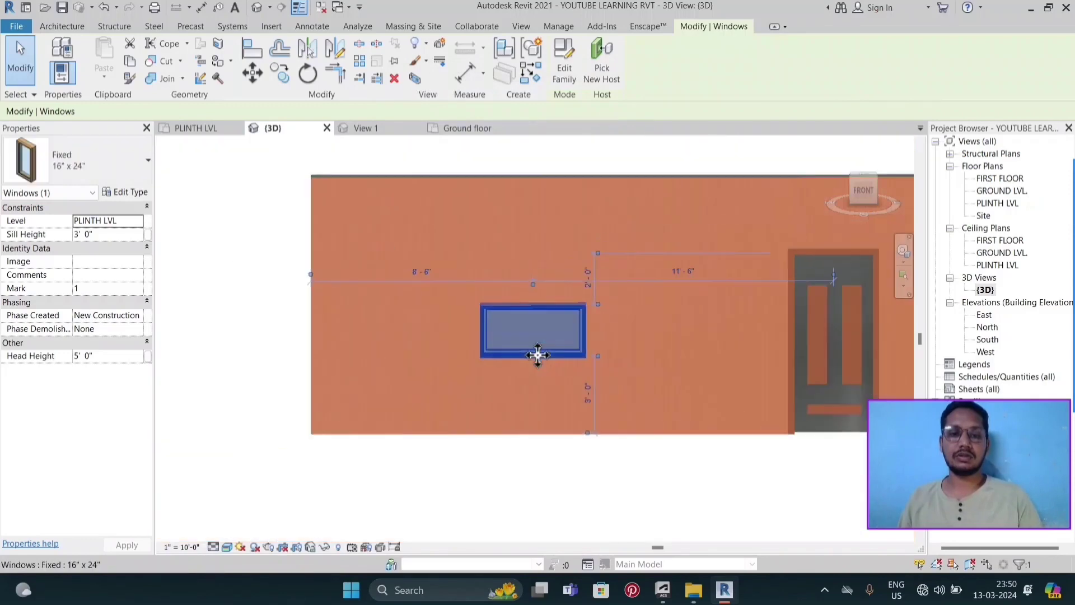
pyautogui.click(569, 484)
pyautogui.scroll(2, 519, 358)
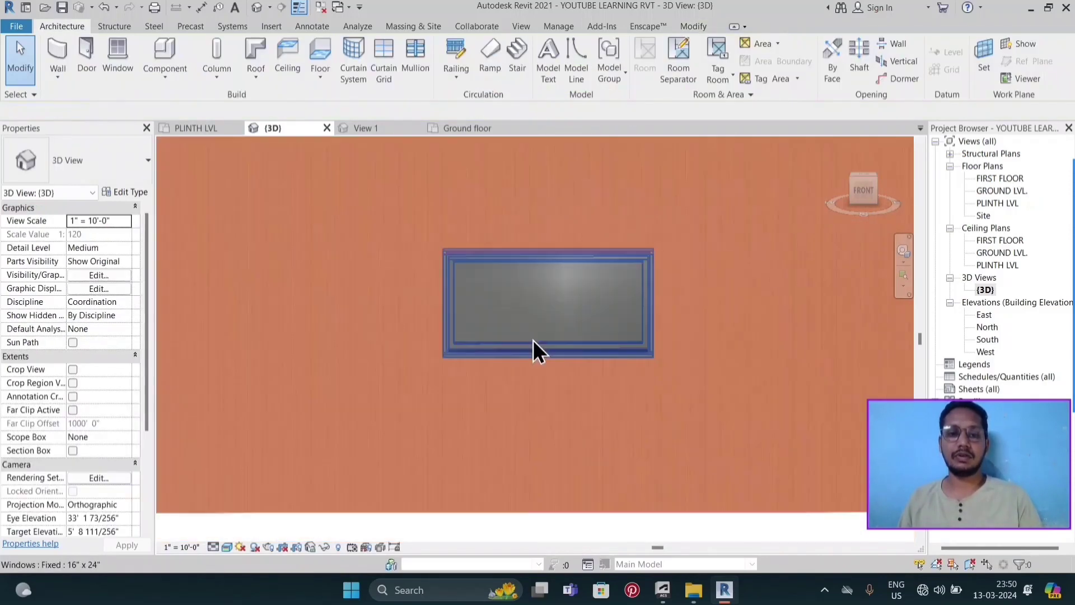
pyautogui.scroll(-2, 531, 344)
pyautogui.scroll(2, 515, 358)
pyautogui.scroll(3, 526, 331)
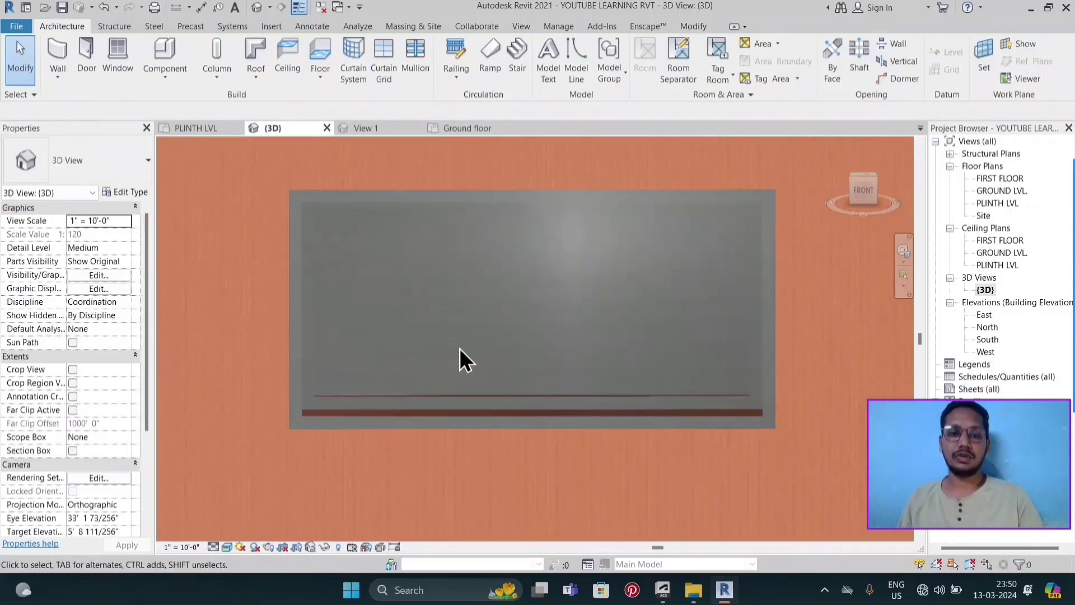
pyautogui.scroll(-1, 447, 364)
pyautogui.scroll(-3, 451, 371)
pyautogui.scroll(-1, 503, 392)
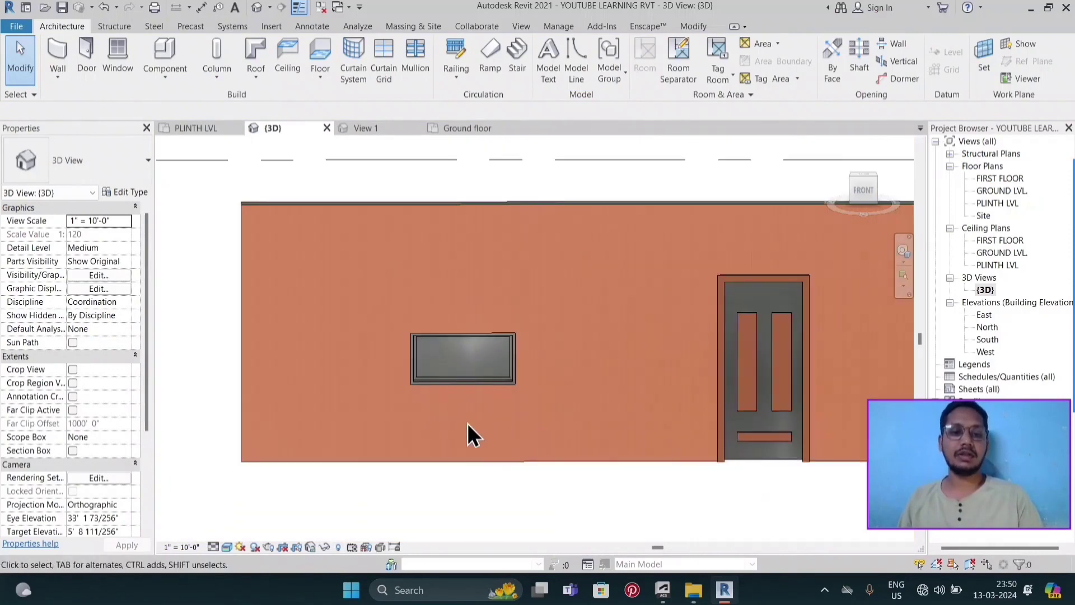
pyautogui.scroll(-2, 469, 423)
pyautogui.scroll(2, 468, 423)
pyautogui.scroll(-2, 411, 392)
pyautogui.scroll(-2, 383, 363)
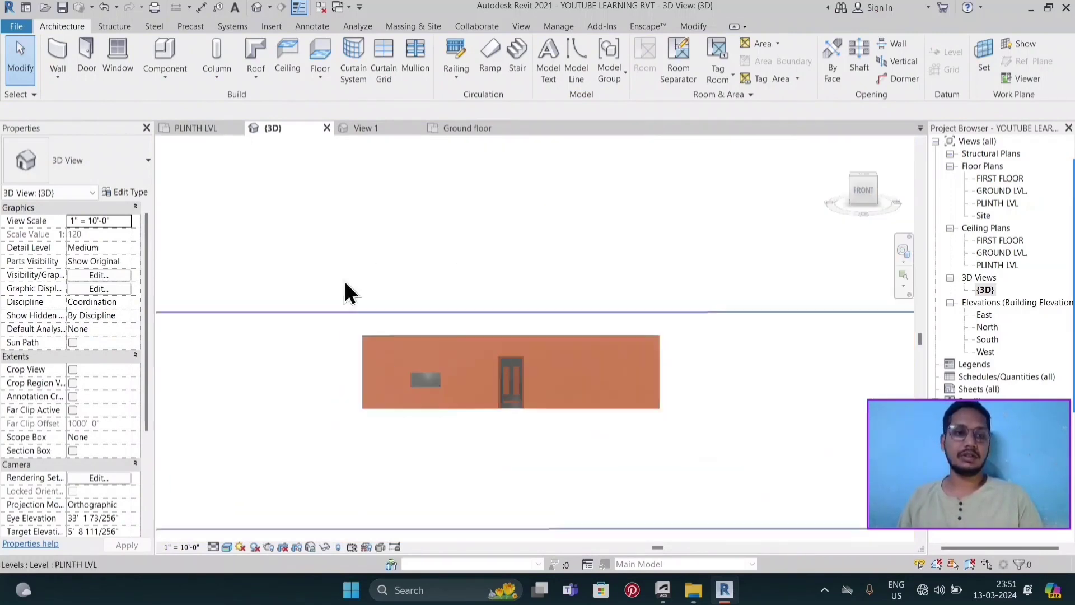
pyautogui.scroll(1, 348, 290)
pyautogui.scroll(-2, 568, 276)
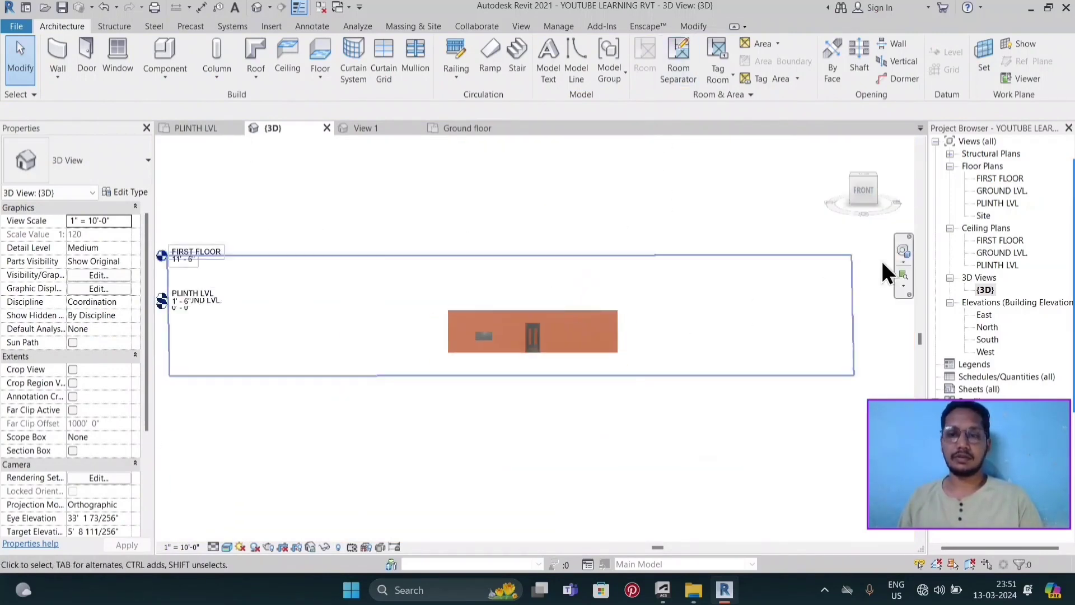
# - Open the PLINTH LVL floor plan showing the widened window and expand the Component dropdown
pyautogui.click(989, 203)
pyautogui.doubleClick(991, 204)
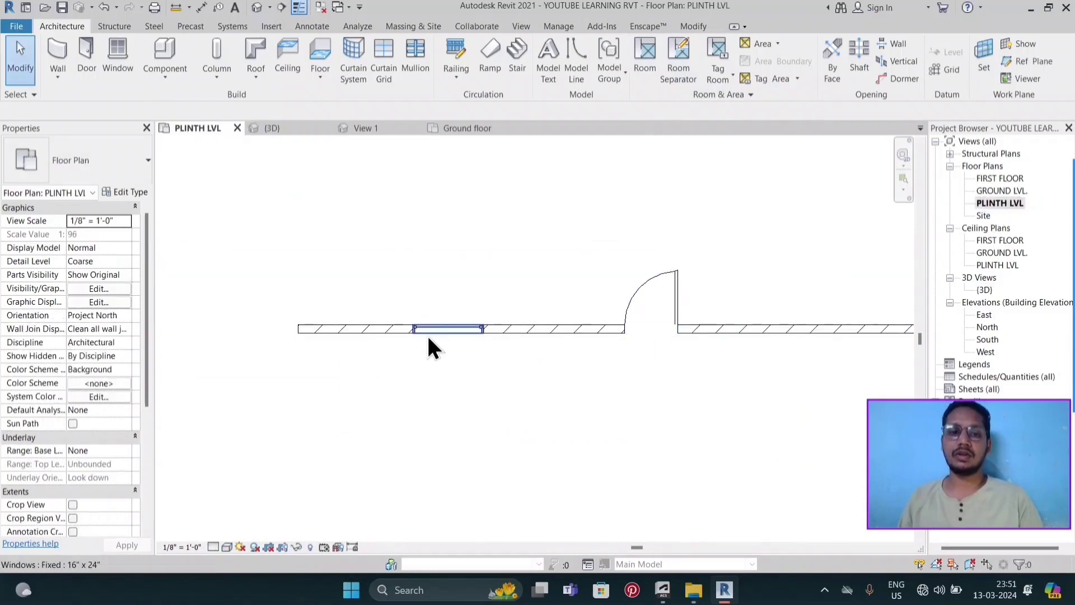
pyautogui.scroll(2, 439, 331)
pyautogui.scroll(2, 465, 330)
pyautogui.scroll(-2, 443, 331)
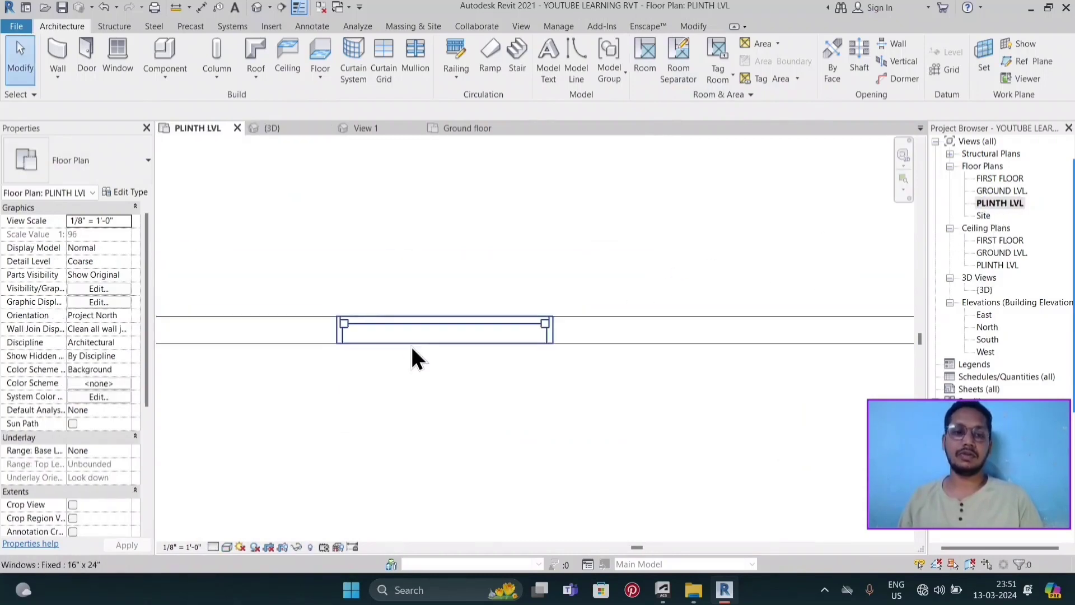
pyautogui.scroll(-1, 411, 345)
pyautogui.scroll(-1, 331, 335)
pyautogui.scroll(1, 341, 330)
pyautogui.scroll(1, 380, 328)
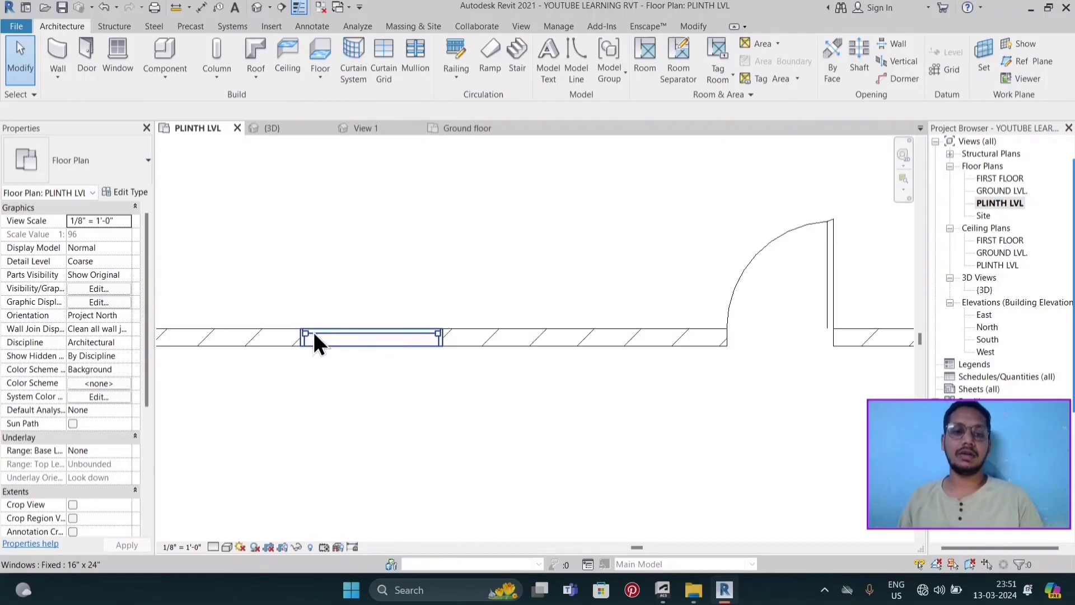
pyautogui.click(181, 84)
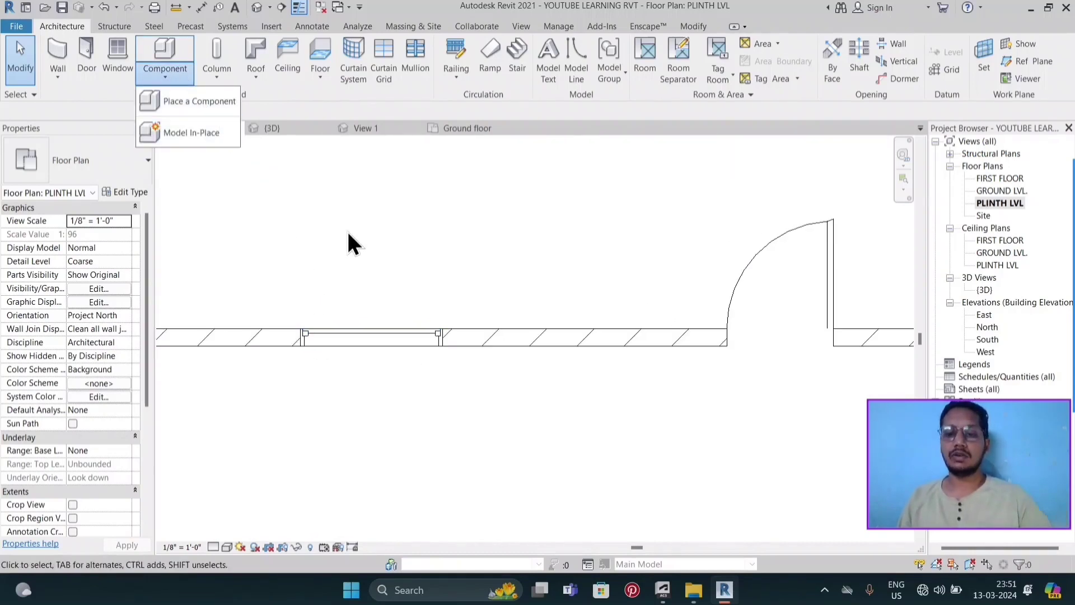
# - Delete the brick wall with its window and door from the PLINTH LVL plan
pyautogui.scroll(-2, 348, 233)
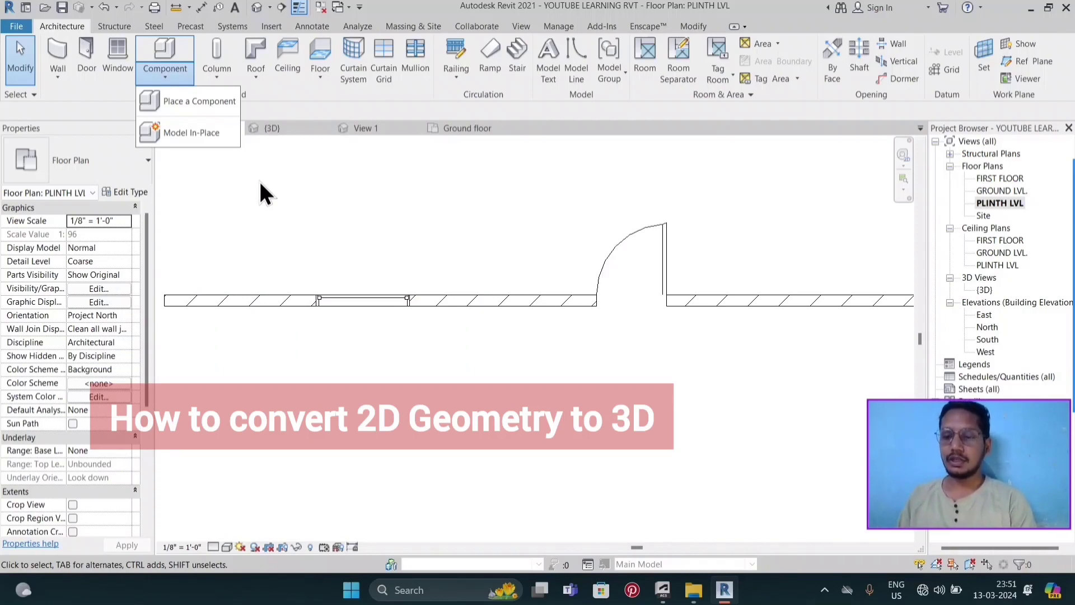
pyautogui.scroll(-2, 571, 278)
pyautogui.scroll(-2, 558, 312)
pyautogui.scroll(-2, 644, 332)
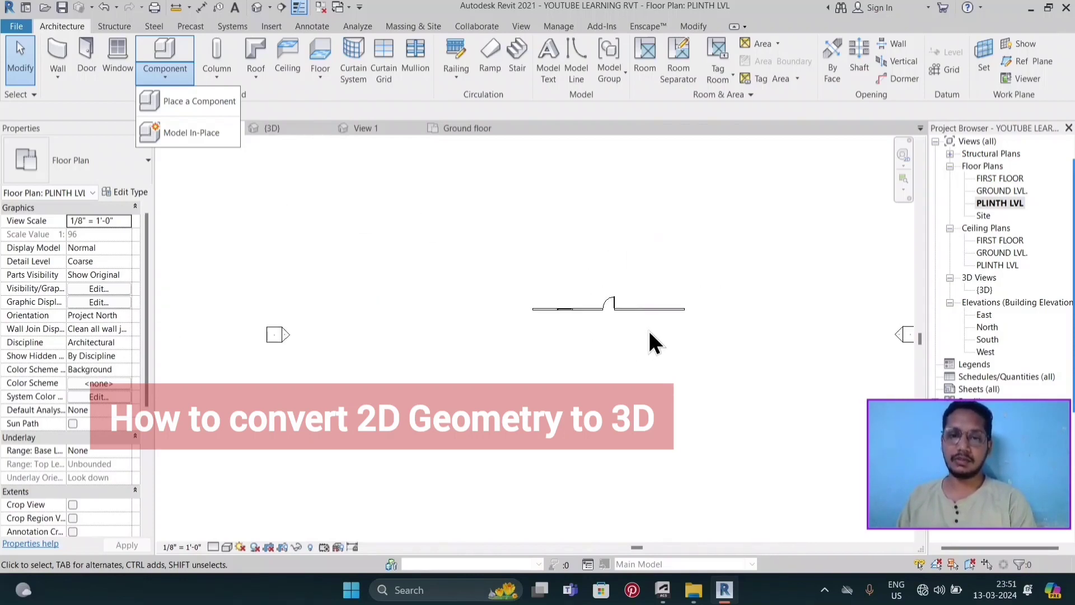
pyautogui.click(733, 261)
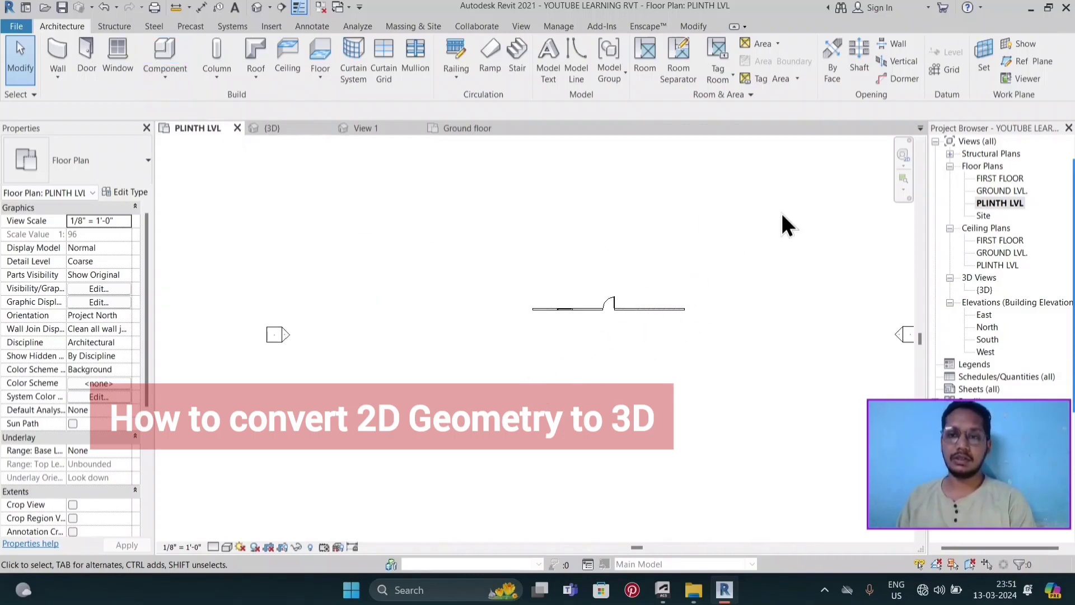
pyautogui.middleClick(654, 300)
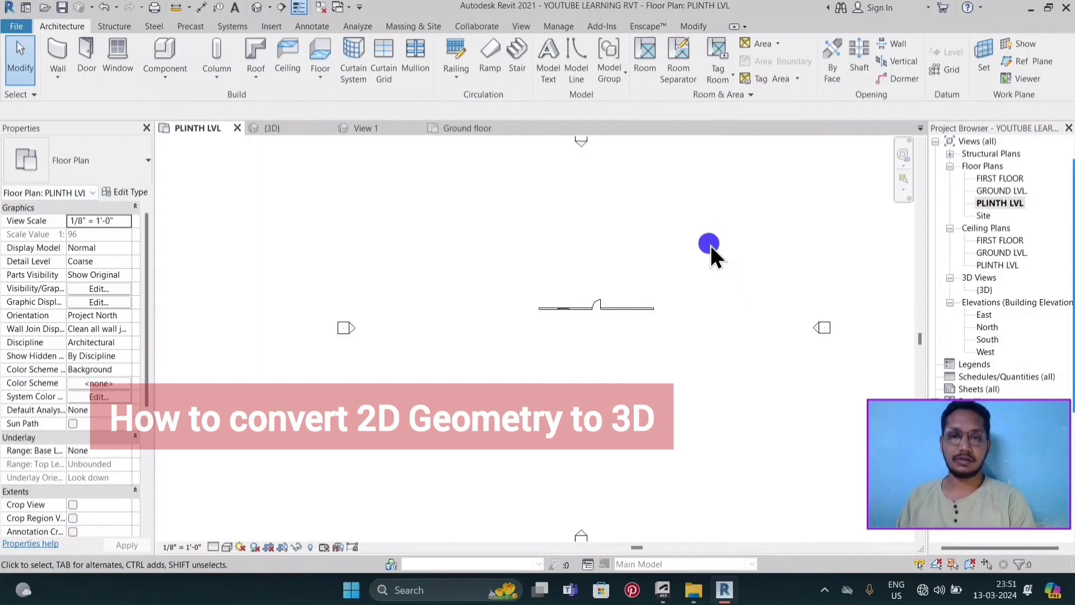
pyautogui.moveTo(710, 247); pyautogui.dragTo(523, 384)
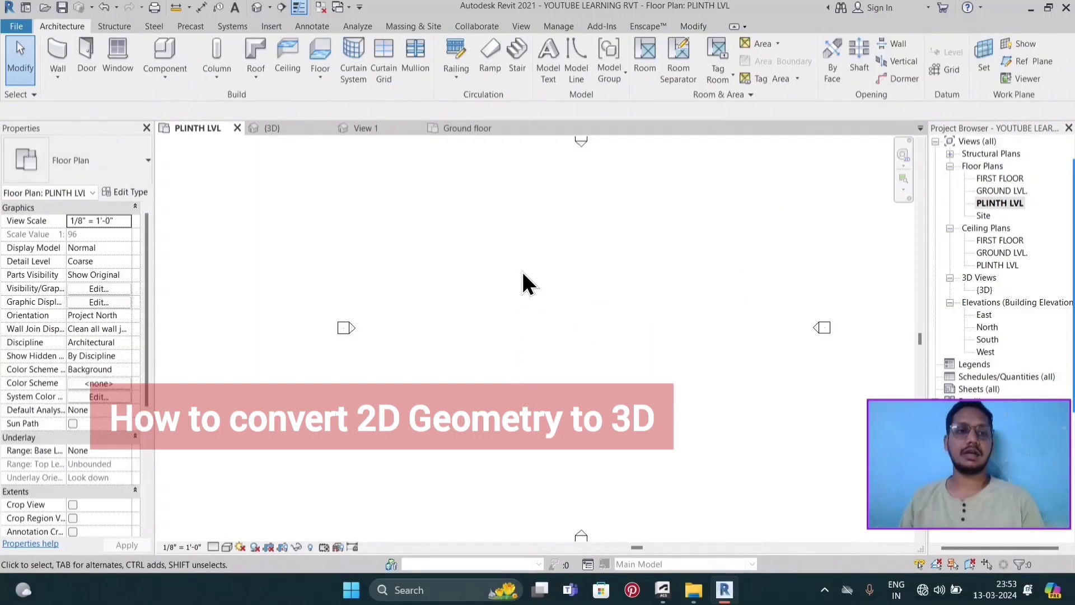
pyautogui.click(178, 69)
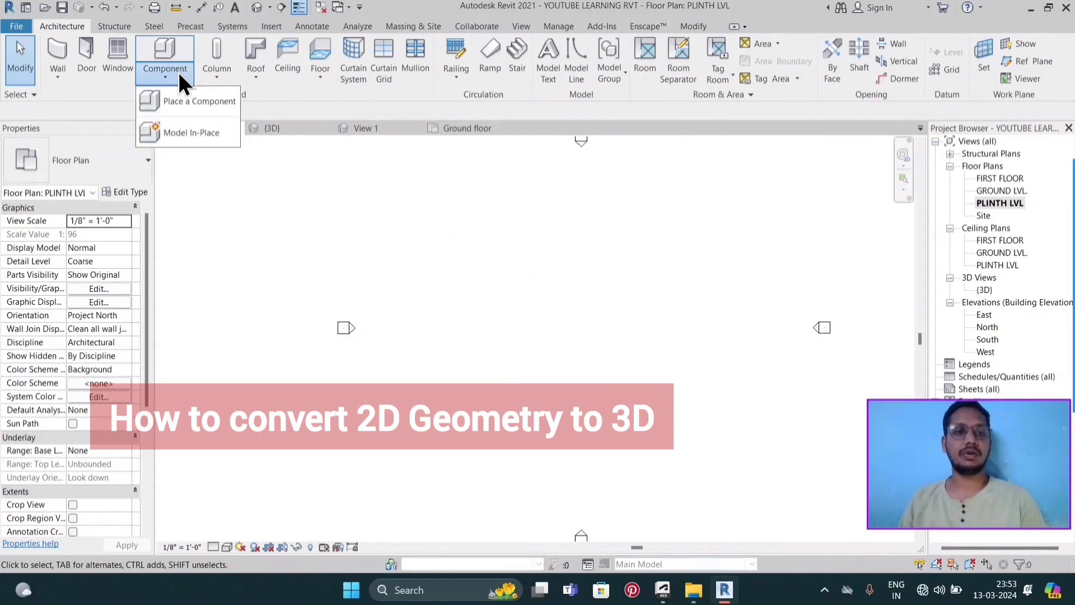
# - Start a Model In-Place component and pick Generic Models from the family category list
pyautogui.click(201, 136)
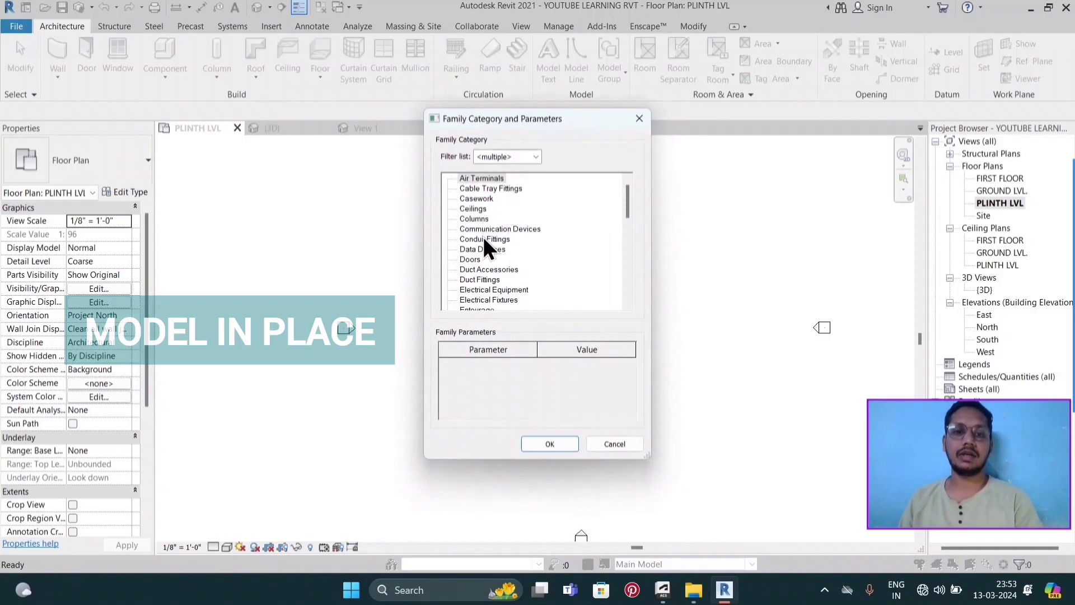
pyautogui.scroll(-1, 482, 232)
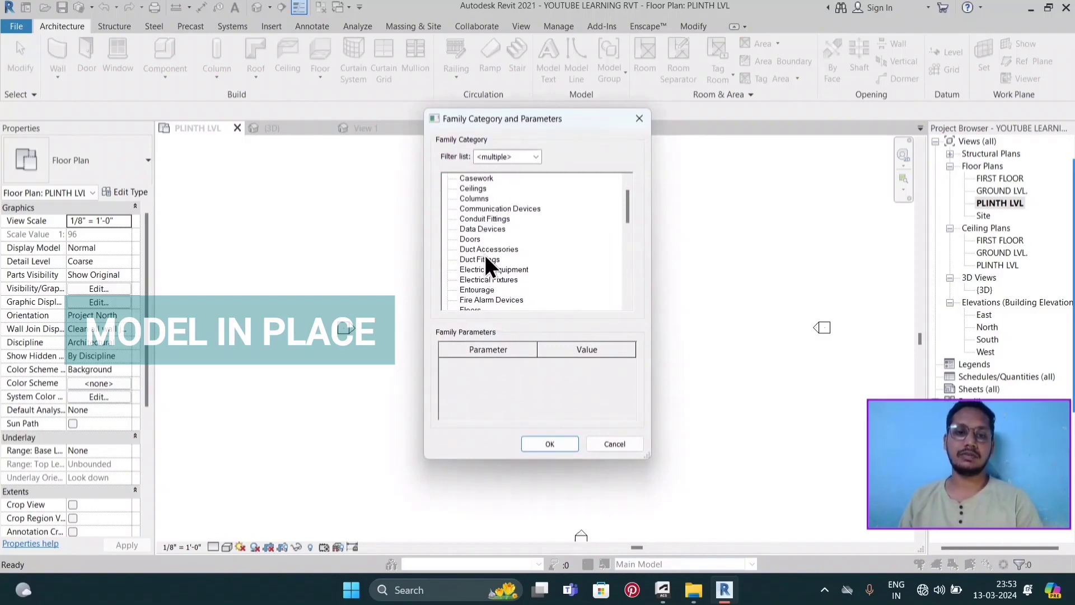
pyautogui.scroll(-1, 477, 238)
pyautogui.scroll(-1, 479, 257)
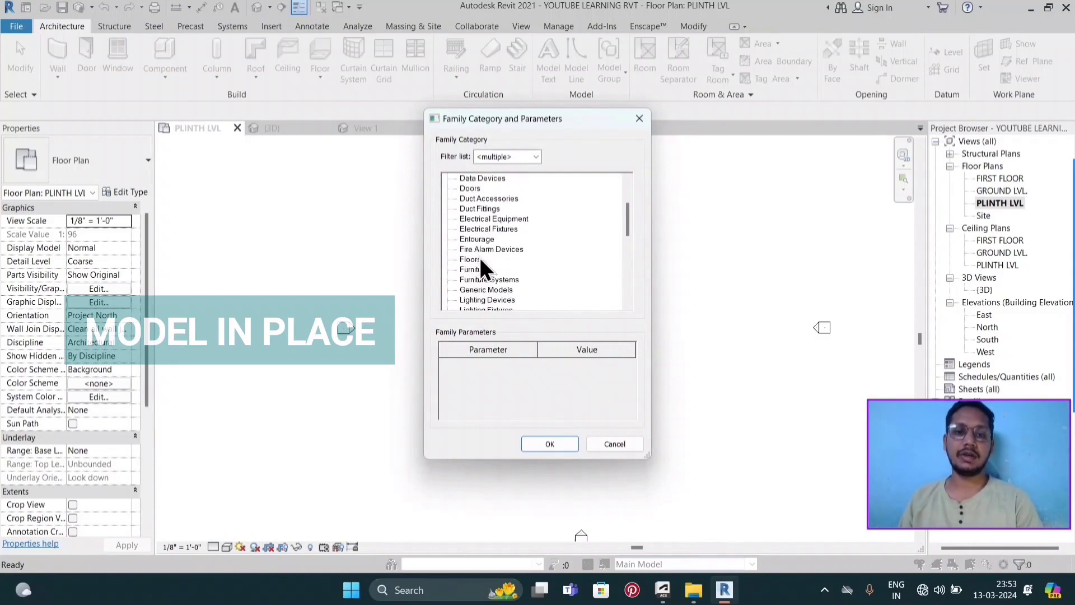
pyautogui.scroll(-1, 479, 257)
pyautogui.scroll(1, 479, 257)
pyautogui.scroll(2, 479, 257)
pyautogui.scroll(1, 483, 246)
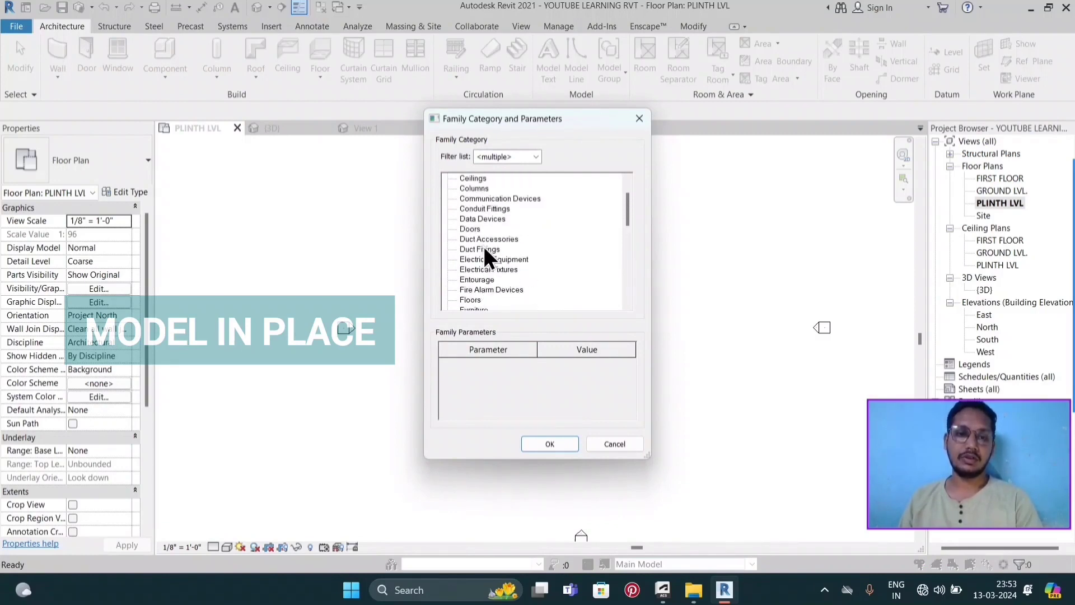
pyautogui.scroll(-2, 482, 246)
pyautogui.scroll(-1, 483, 246)
pyautogui.scroll(1, 484, 250)
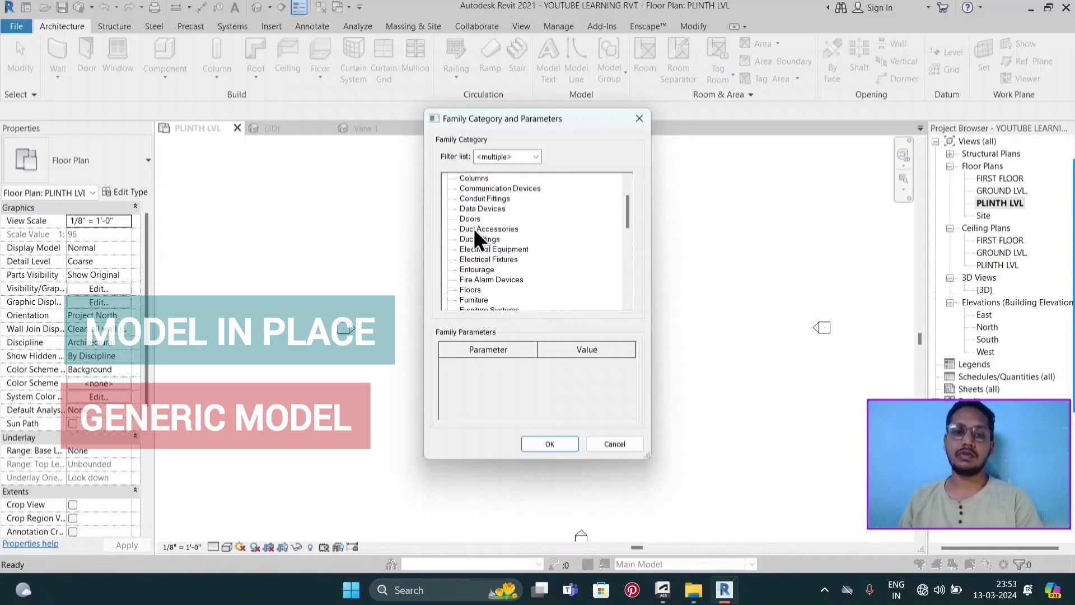
pyautogui.scroll(-1, 489, 246)
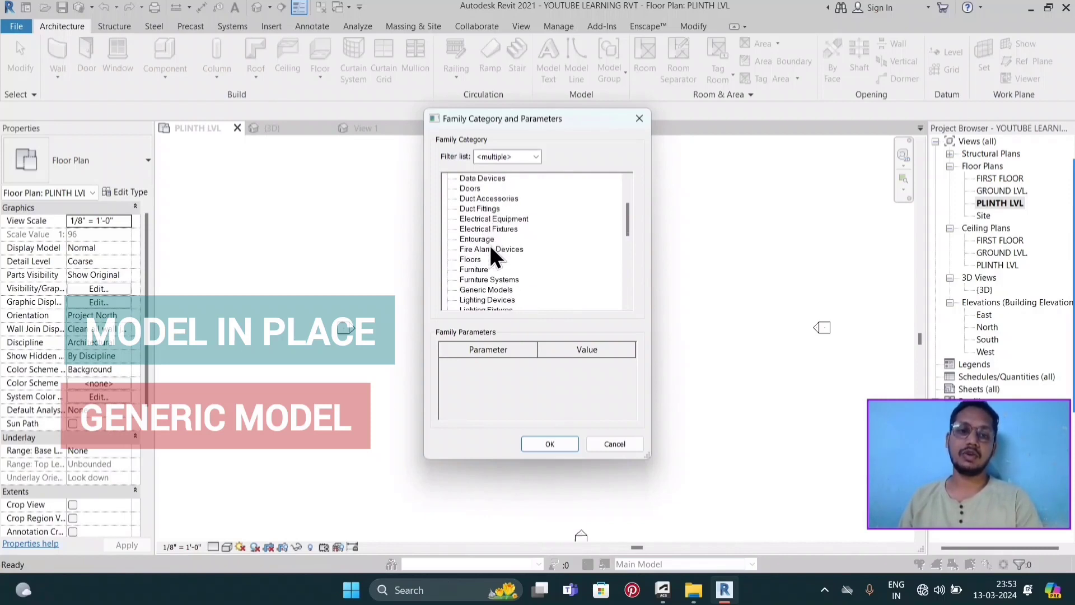
pyautogui.scroll(-1, 479, 268)
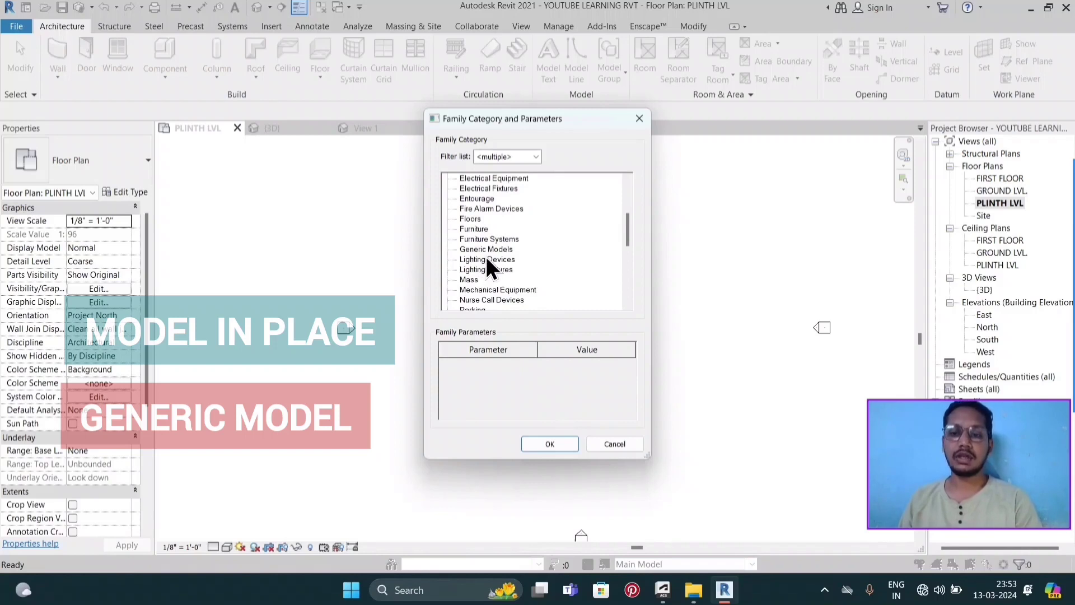
pyautogui.scroll(-1, 486, 259)
pyautogui.scroll(1, 486, 258)
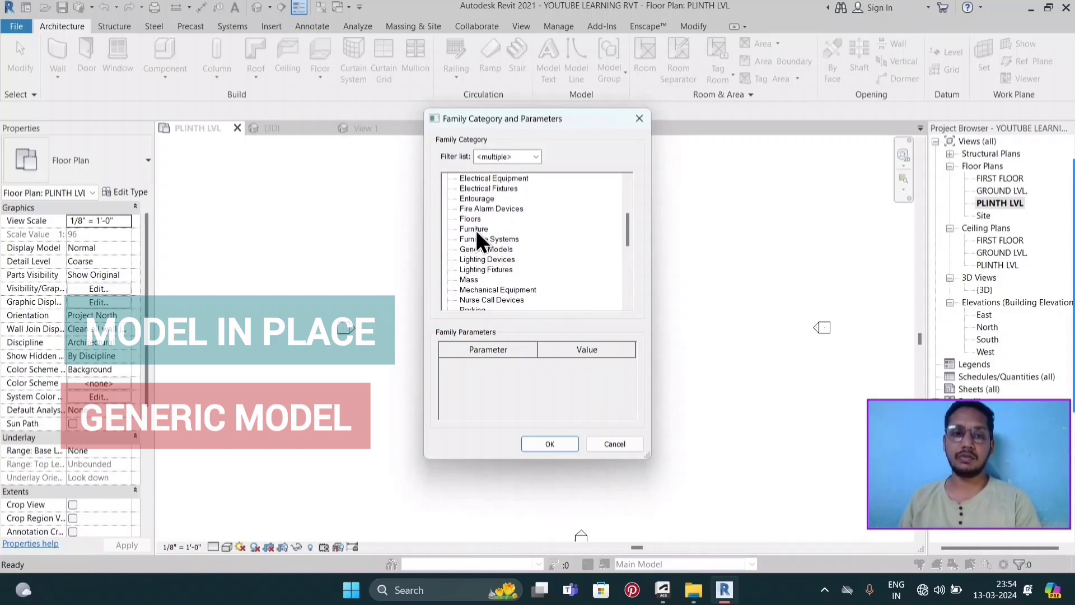
pyautogui.scroll(1, 475, 229)
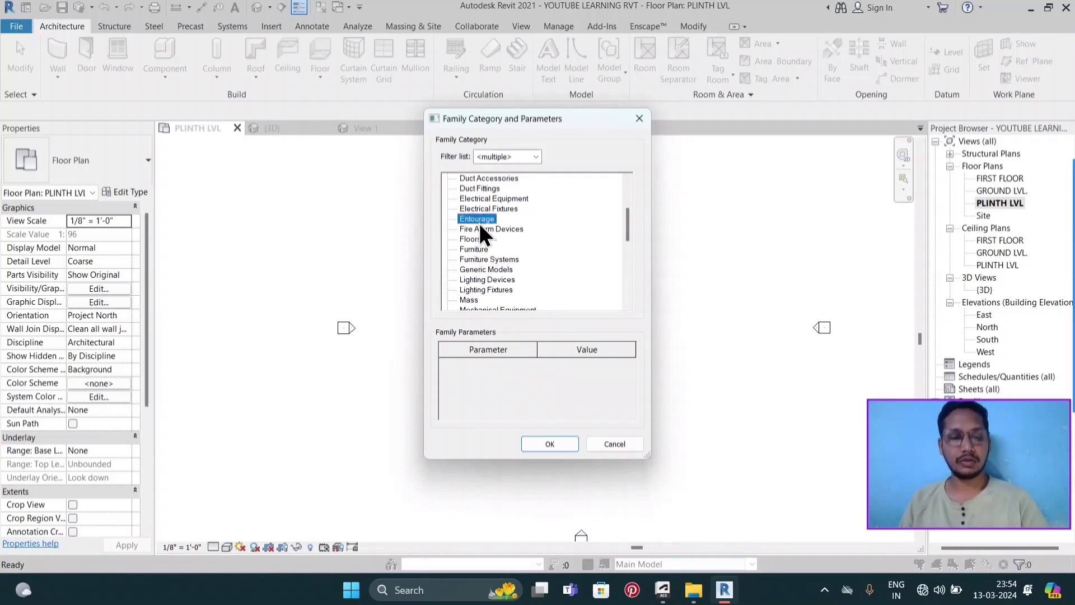
pyautogui.press('g')
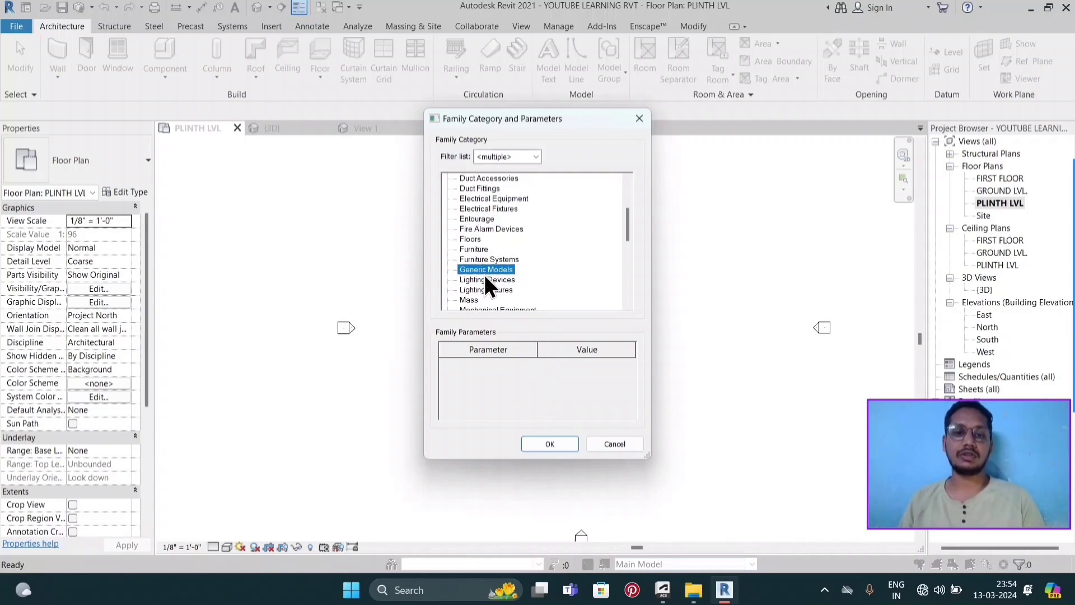
# - Confirm the Generic Models category and keep the default name Generic Models 1
pyautogui.click(553, 450)
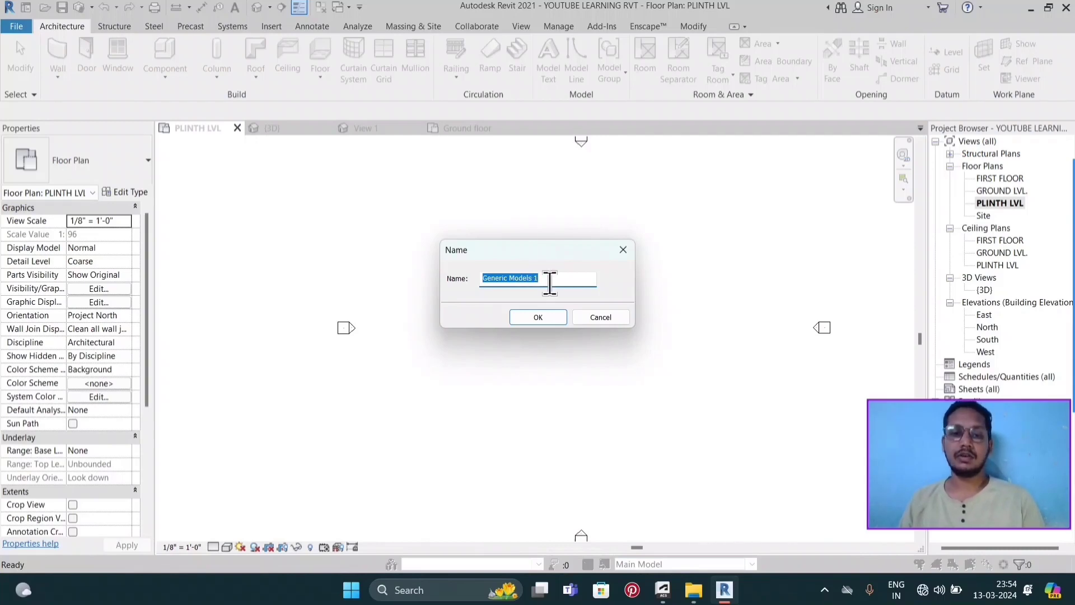
pyautogui.click(549, 317)
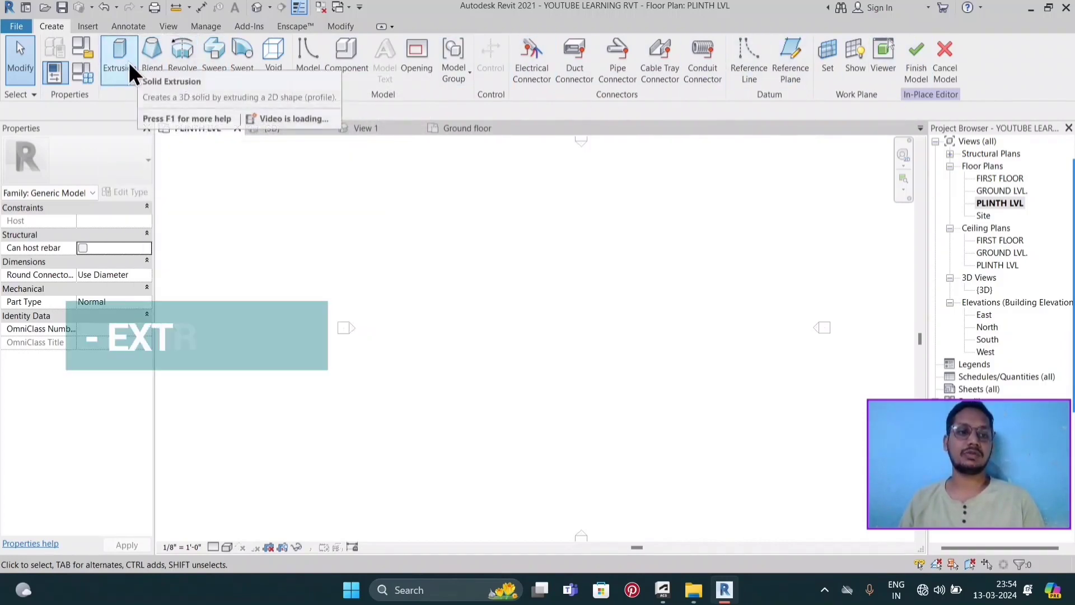
# - Sketch a 6'-1" by 3'-7" rectangle for a solid extrusion slab
pyautogui.click(127, 64)
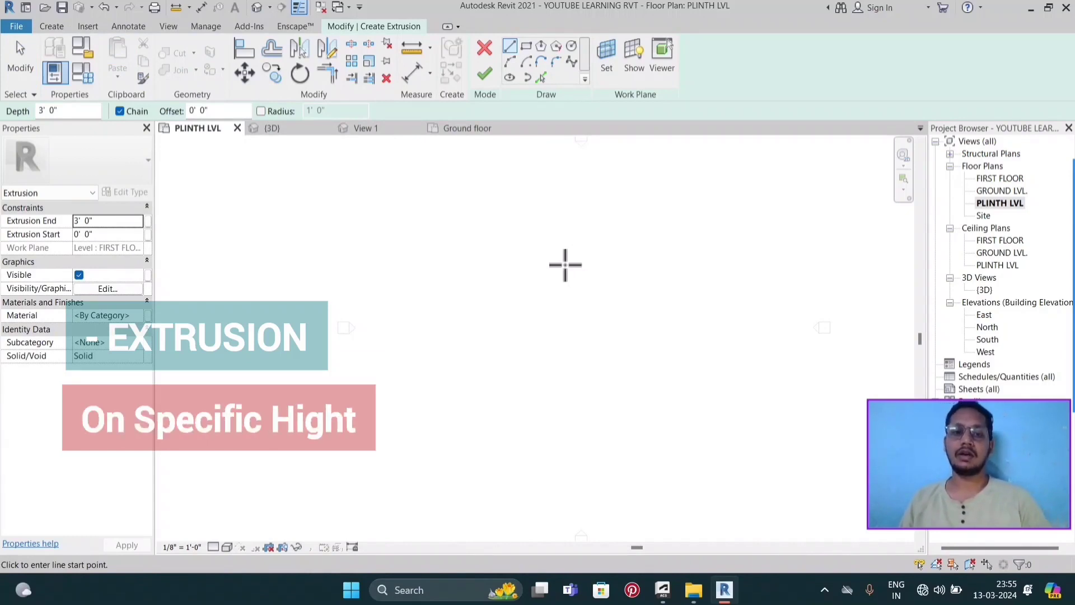
pyautogui.scroll(-3, 521, 264)
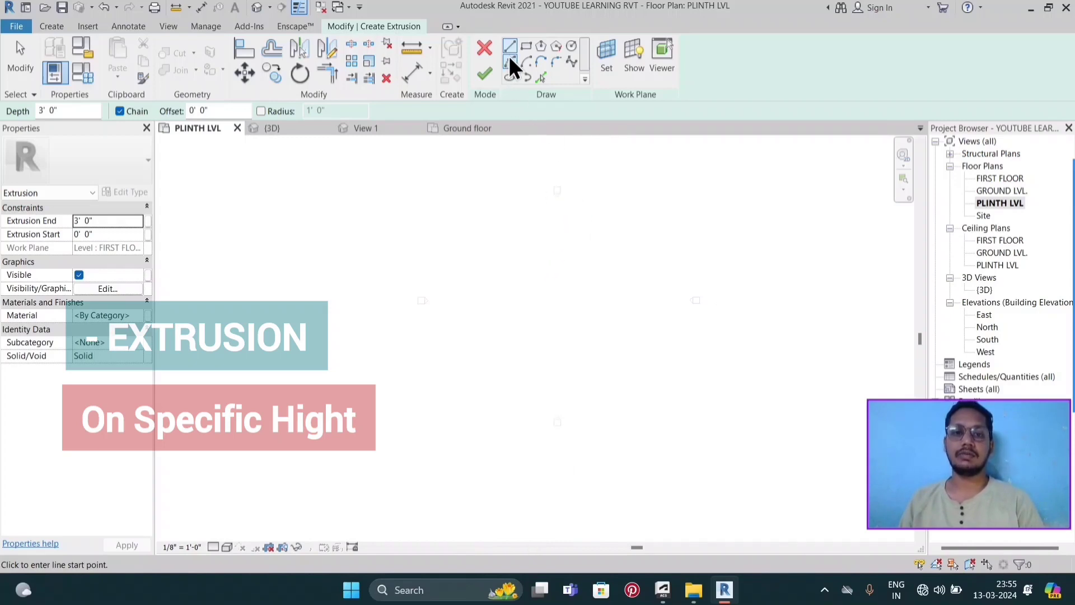
pyautogui.click(525, 46)
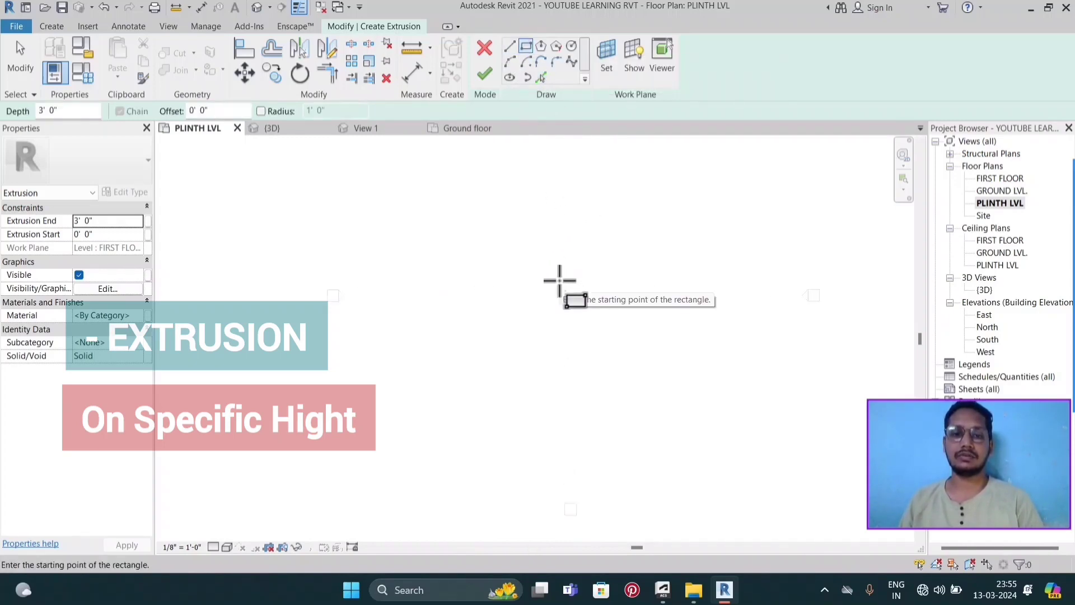
pyautogui.click(490, 294)
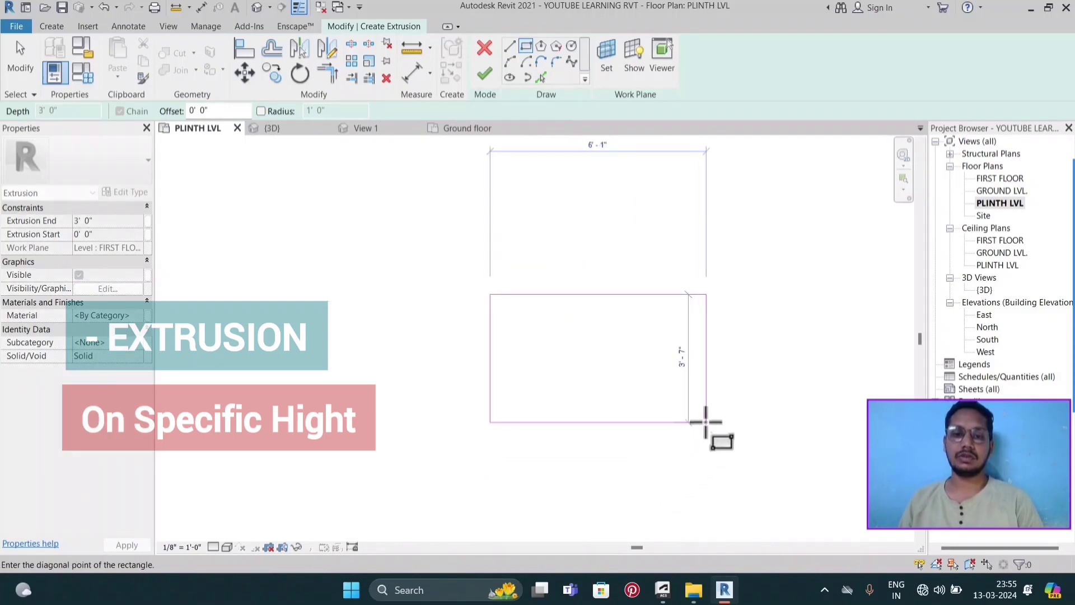
pyautogui.click(706, 421)
pyautogui.scroll(-2, 463, 264)
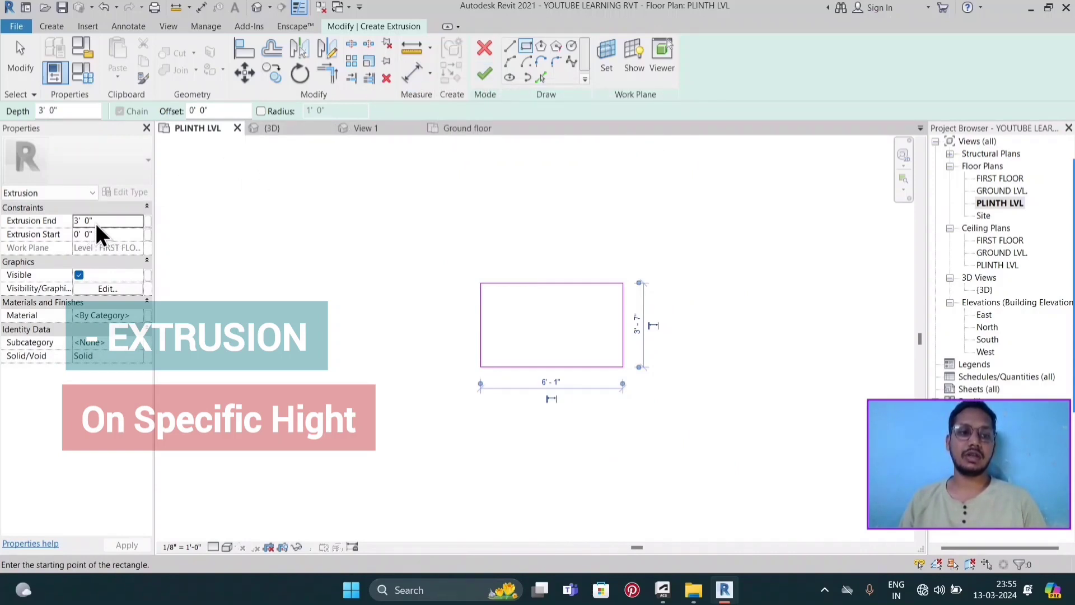
# - Set the Extrusion End to 4" and finish the slab sketch
pyautogui.click(99, 220)
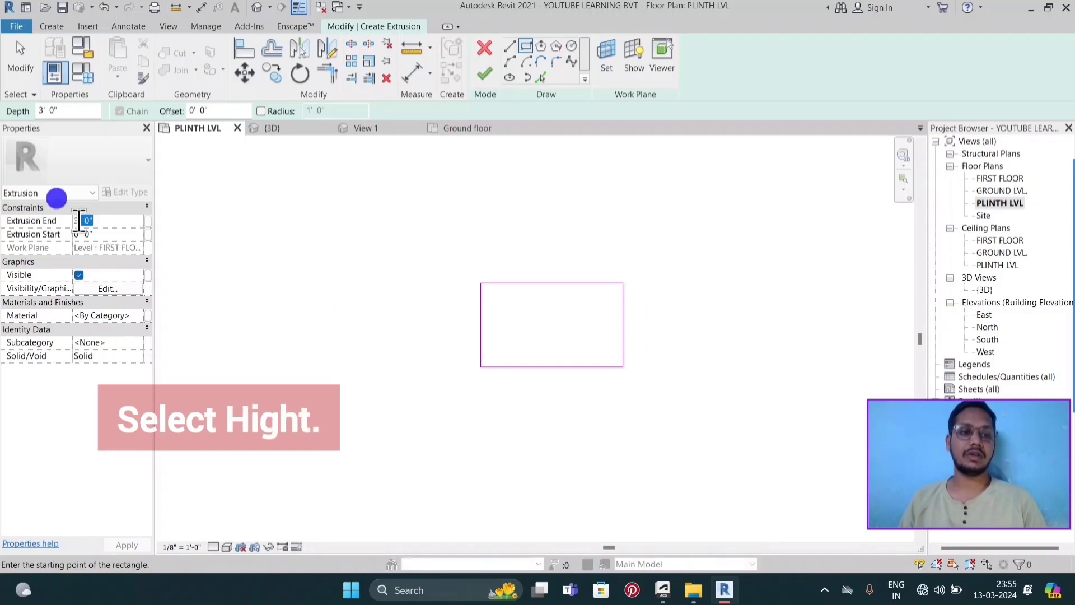
pyautogui.moveTo(73, 221); pyautogui.dragTo(125, 224)
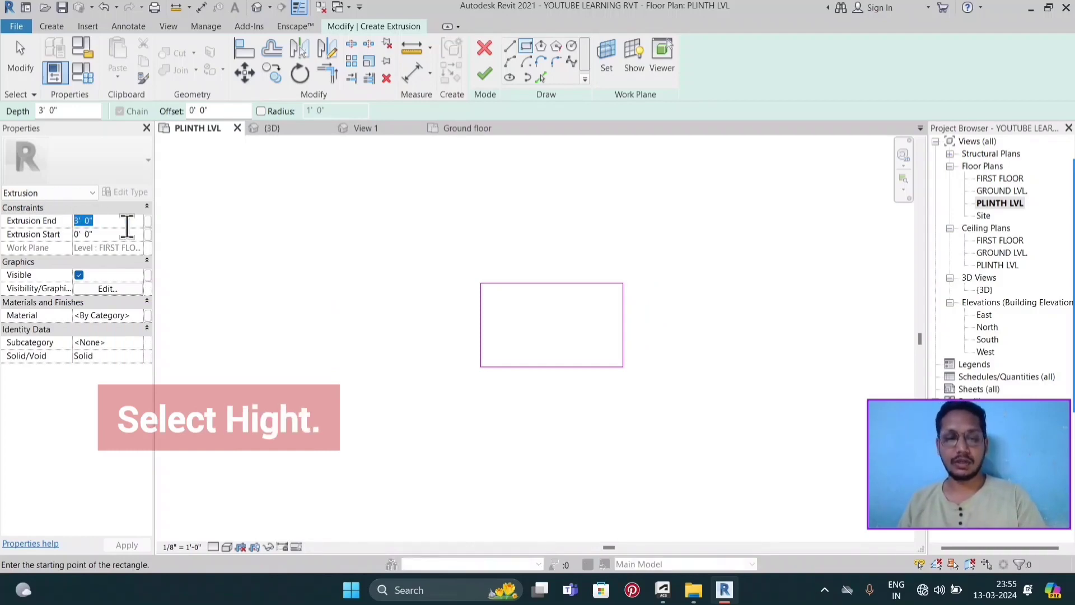
pyautogui.write('4')
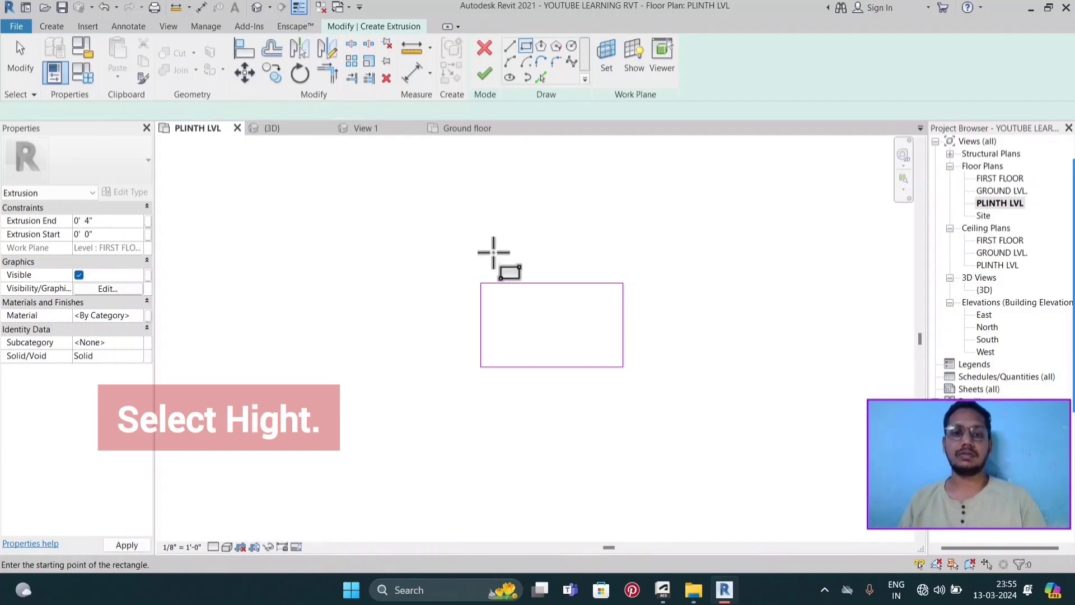
pyautogui.click(484, 71)
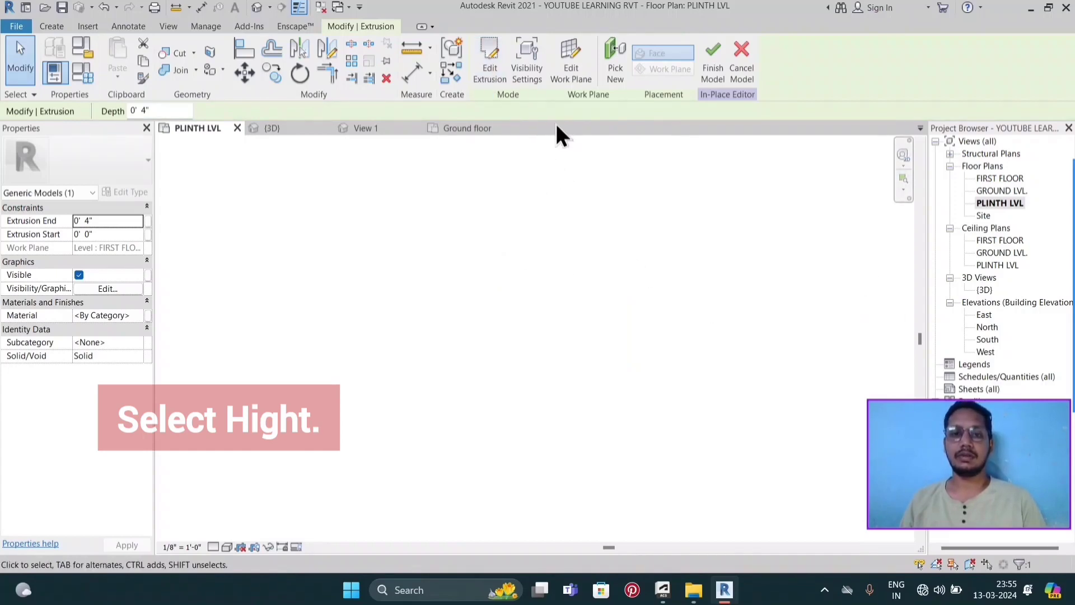
# - Finish the in-place model and open the {3D} view, zoomed in on the slab
pyautogui.click(714, 73)
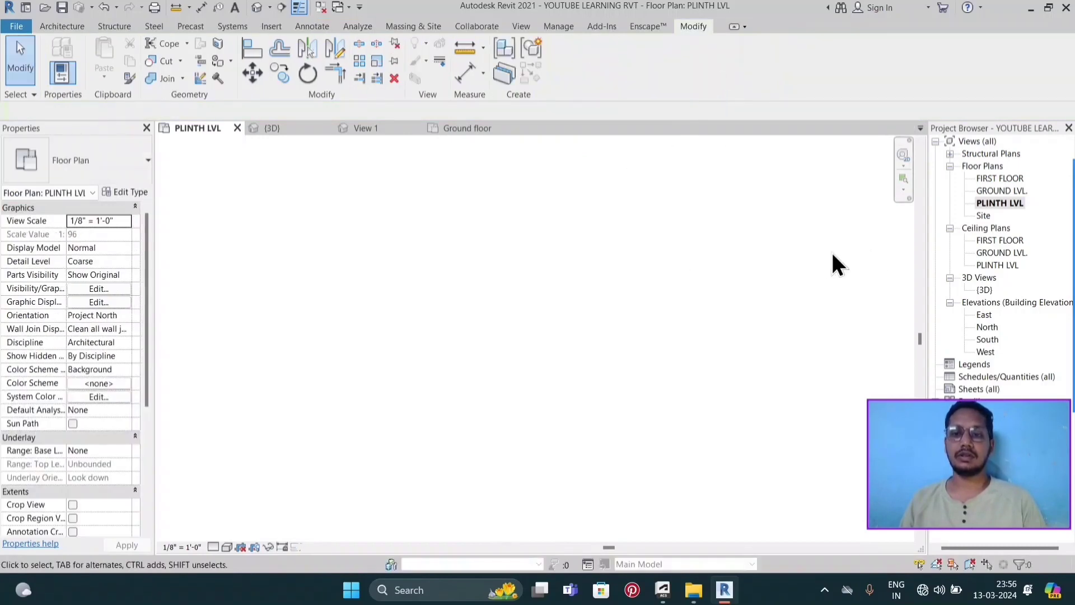
pyautogui.doubleClick(981, 290)
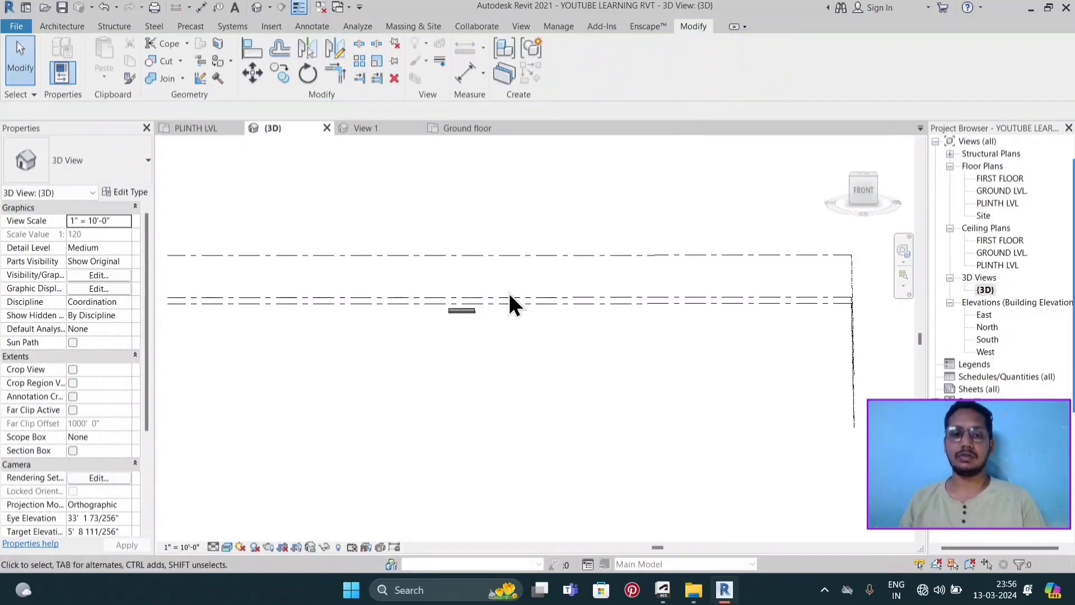
pyautogui.scroll(2, 442, 315)
pyautogui.scroll(2, 477, 313)
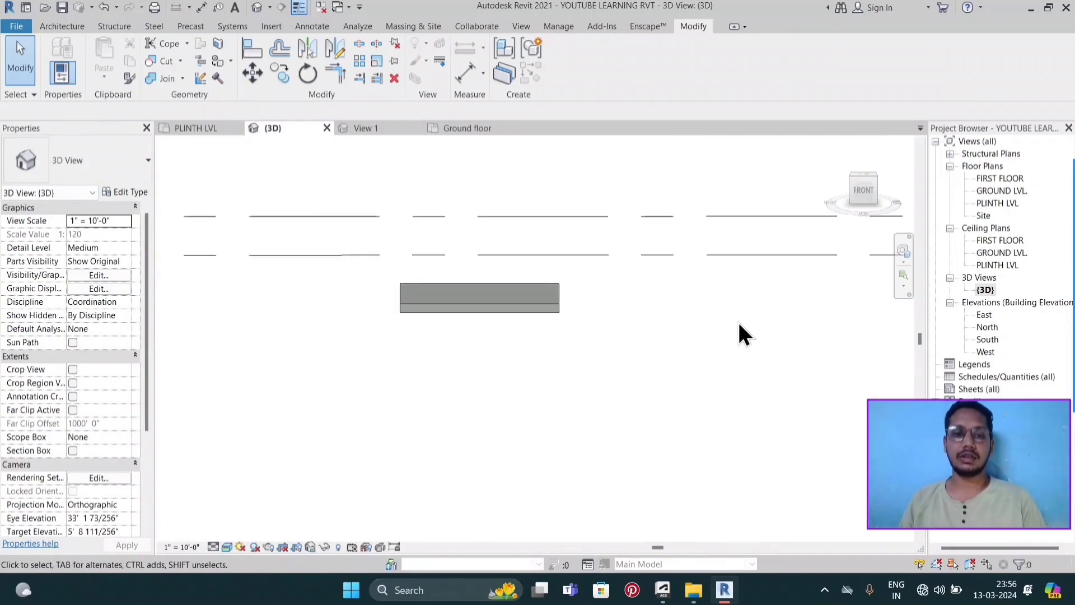
pyautogui.scroll(2, 485, 308)
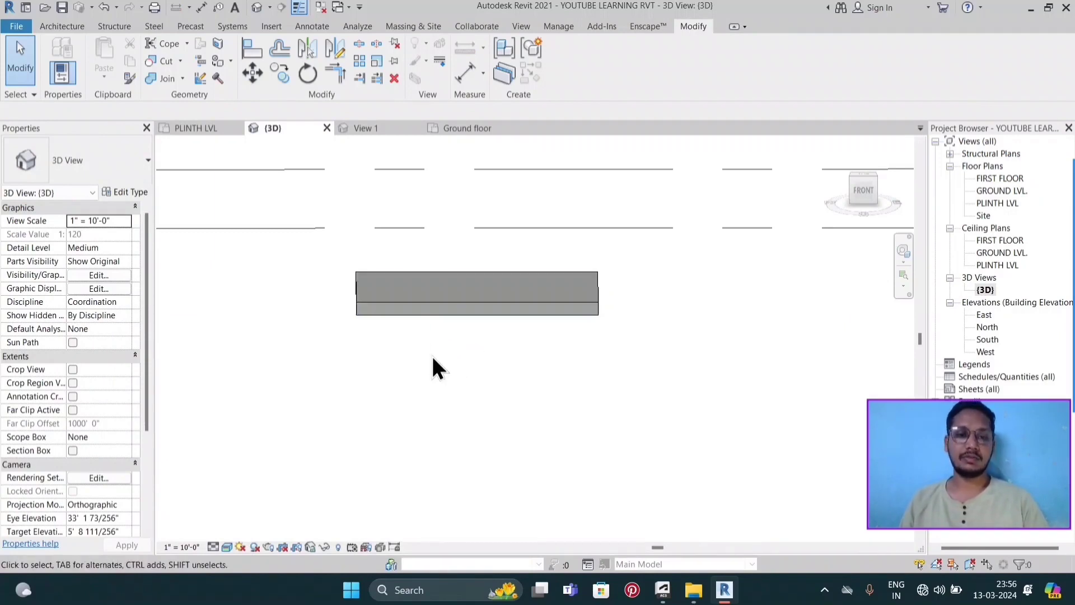
# - Orbit the 3D view to see the slab head-on from the front, then select it
pyautogui.click(430, 311)
pyautogui.moveTo(439, 355)
pyautogui.keyDown('shift'); pyautogui.mouseDown(button='middle')
pyautogui.moveTo(471, 370)
pyautogui.moveTo(571, 371)
pyautogui.moveTo(731, 355)
pyautogui.moveTo(477, 349)
pyautogui.moveTo(434, 377)
pyautogui.moveTo(704, 334)
pyautogui.mouseUp(button='middle'); pyautogui.keyUp('shift')
pyautogui.click(718, 340)
pyautogui.moveTo(631, 392)
pyautogui.keyDown('shift'); pyautogui.mouseDown(button='middle')
pyautogui.moveTo(609, 391)
pyautogui.moveTo(639, 391)
pyautogui.moveTo(609, 371)
pyautogui.mouseUp(button='middle'); pyautogui.keyUp('shift')
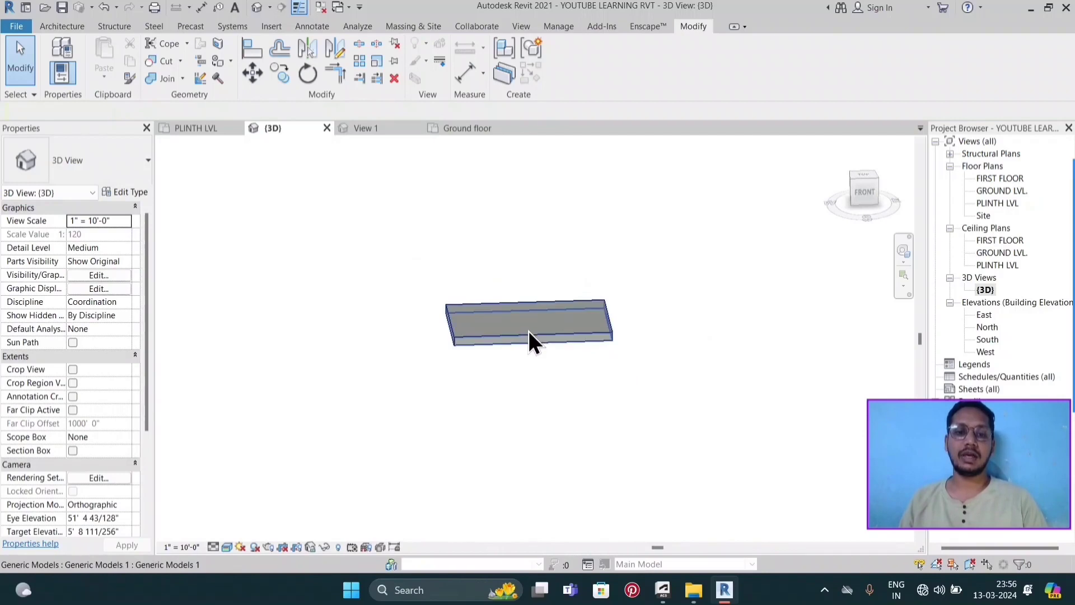
pyautogui.moveTo(528, 331)
pyautogui.keyDown('shift'); pyautogui.mouseDown(button='middle')
pyautogui.moveTo(524, 434)
pyautogui.moveTo(521, 377)
pyautogui.mouseUp(button='middle'); pyautogui.keyUp('shift')
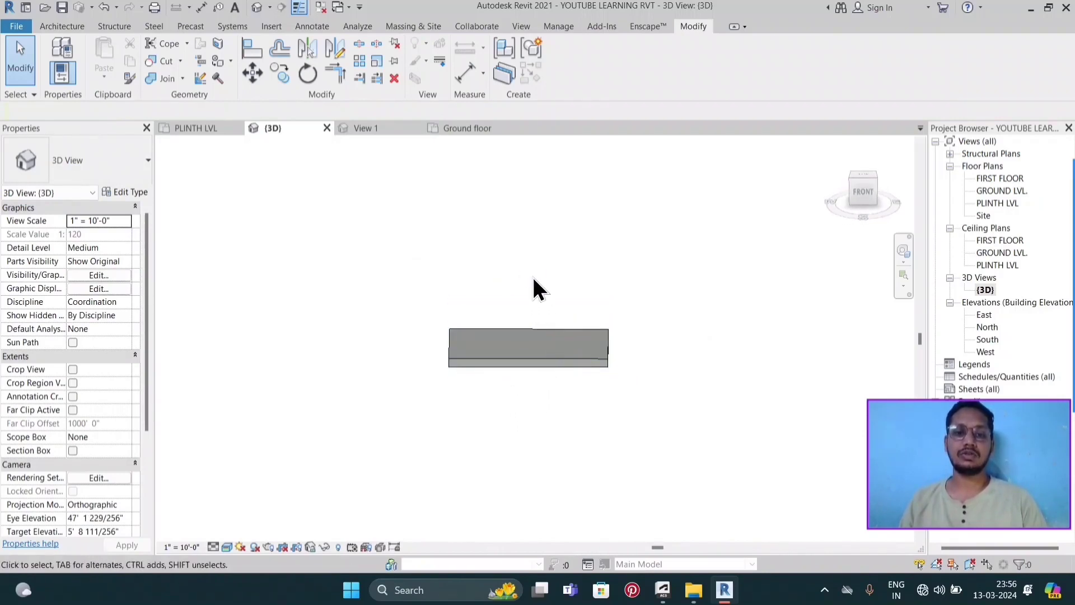
pyautogui.click(582, 364)
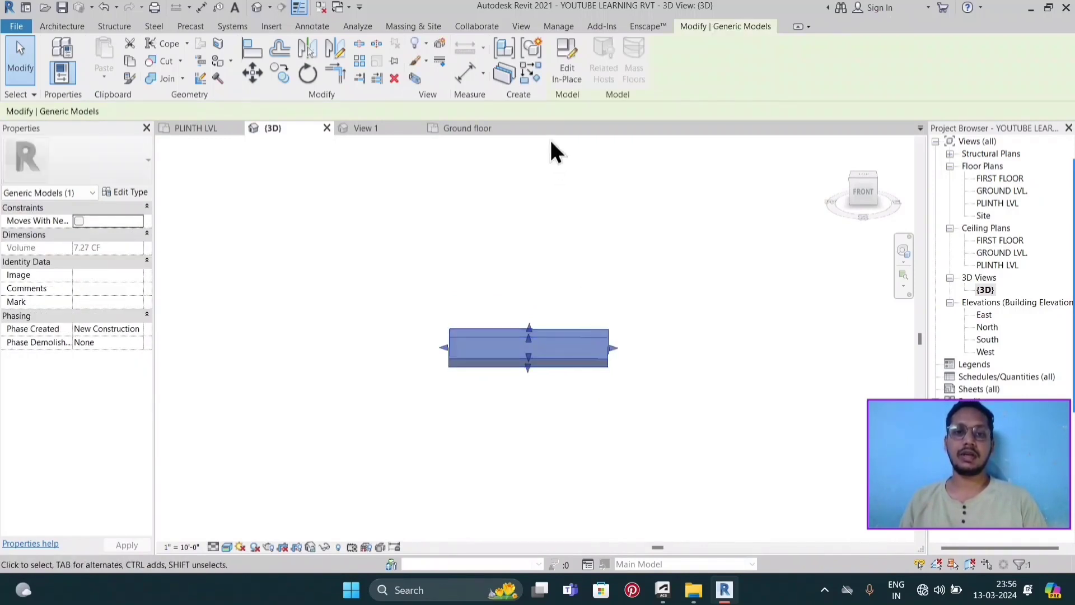
pyautogui.click(596, 247)
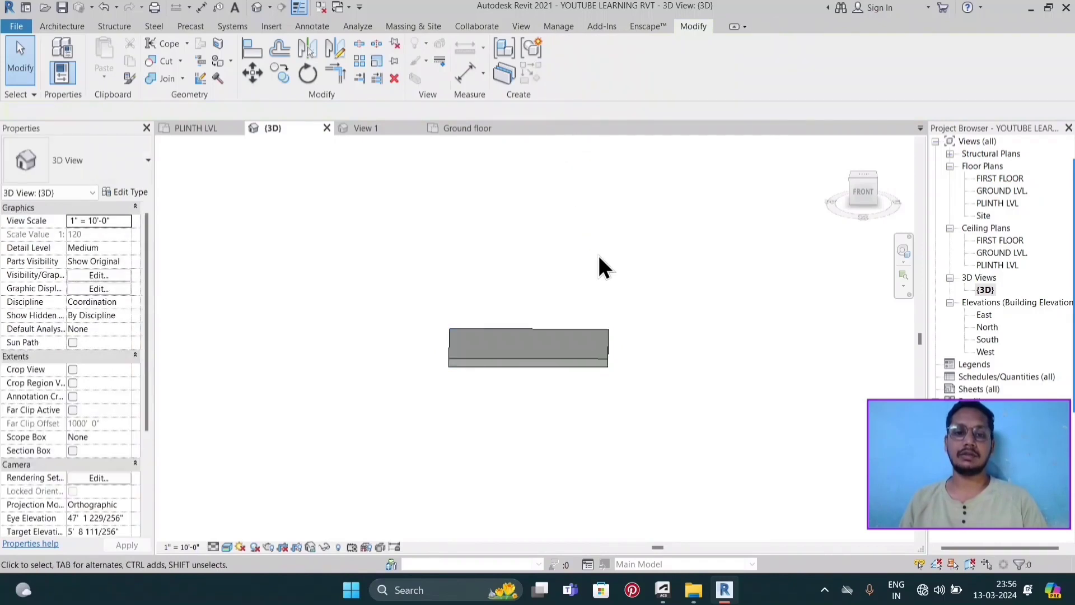
pyautogui.click(576, 355)
# - Reopen Generic Models 1 for in-place editing and show the Create tools
pyautogui.doubleClick(576, 355)
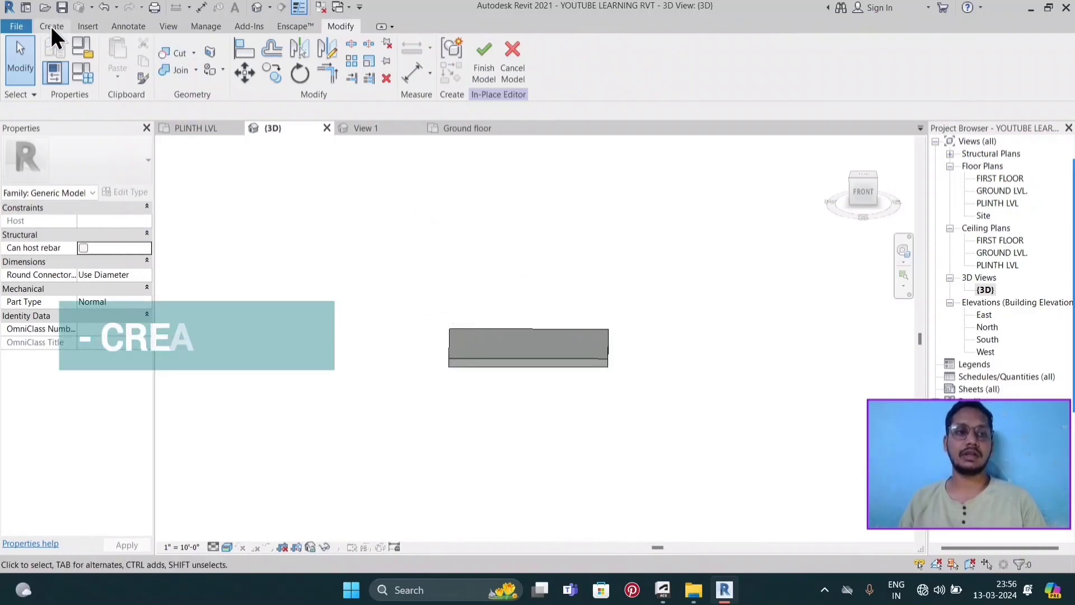
pyautogui.click(50, 26)
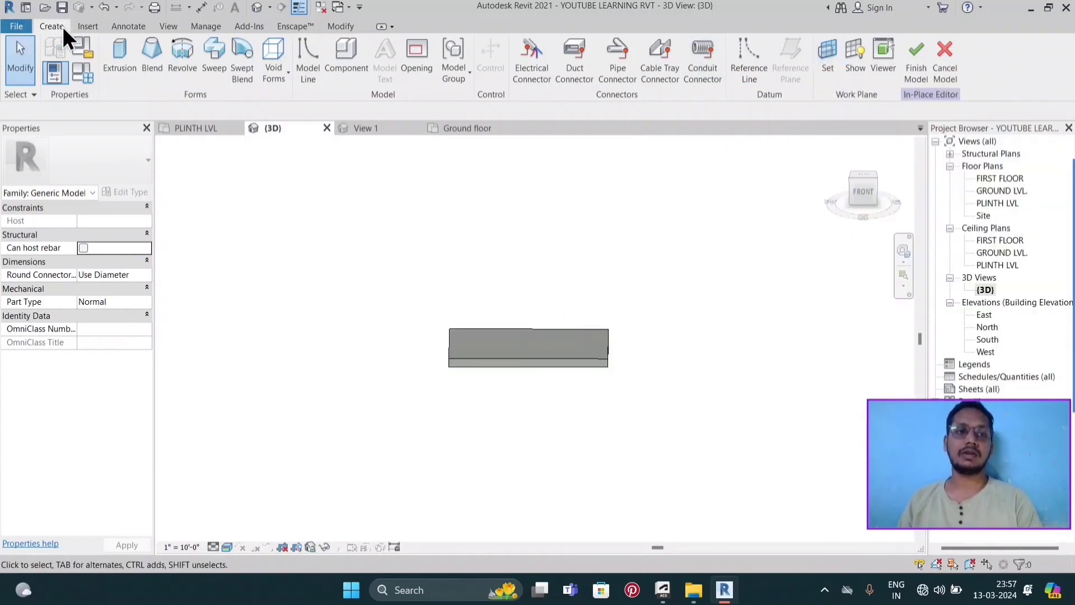
# - Set the work plane by picking the slab's face with Pick a plane
pyautogui.click(832, 68)
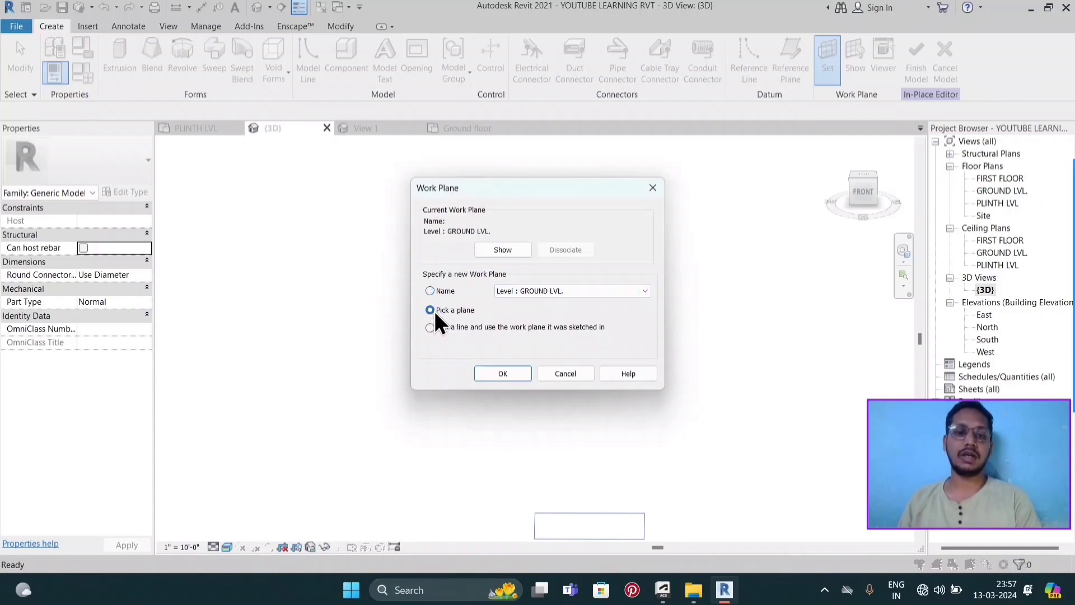
pyautogui.click(507, 375)
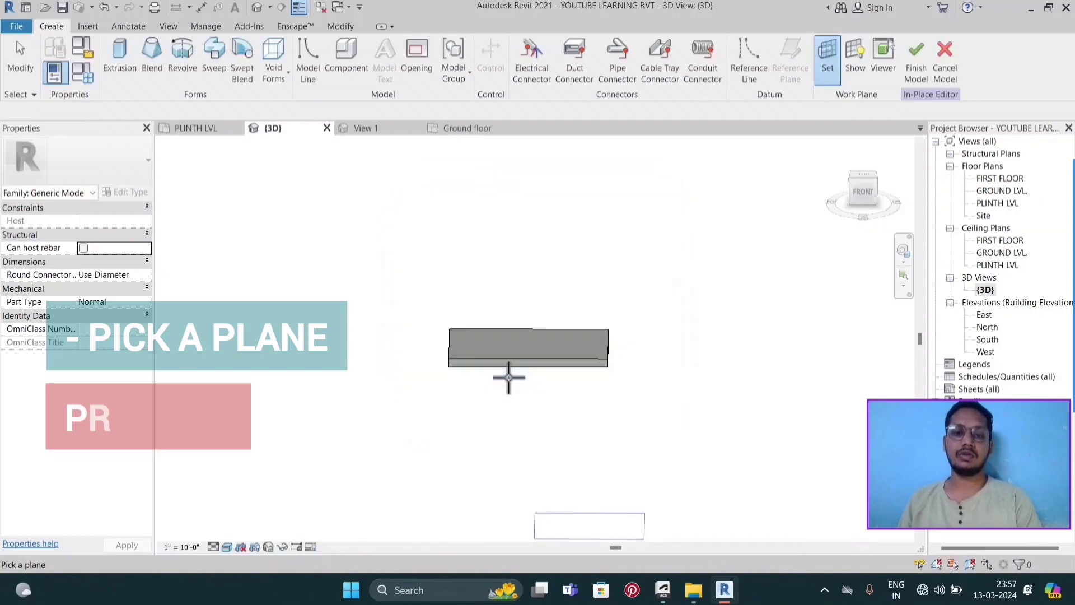
pyautogui.scroll(2, 528, 334)
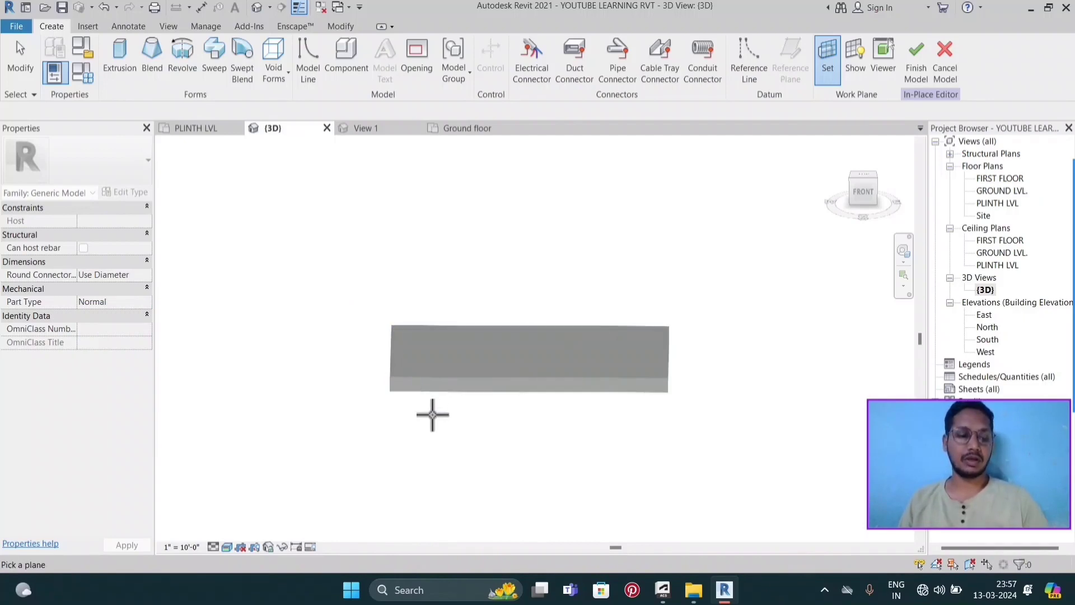
pyautogui.keyDown('shift'); pyautogui.moveTo(460, 427); pyautogui.dragTo(427, 233, button='middle'); pyautogui.keyUp('shift')
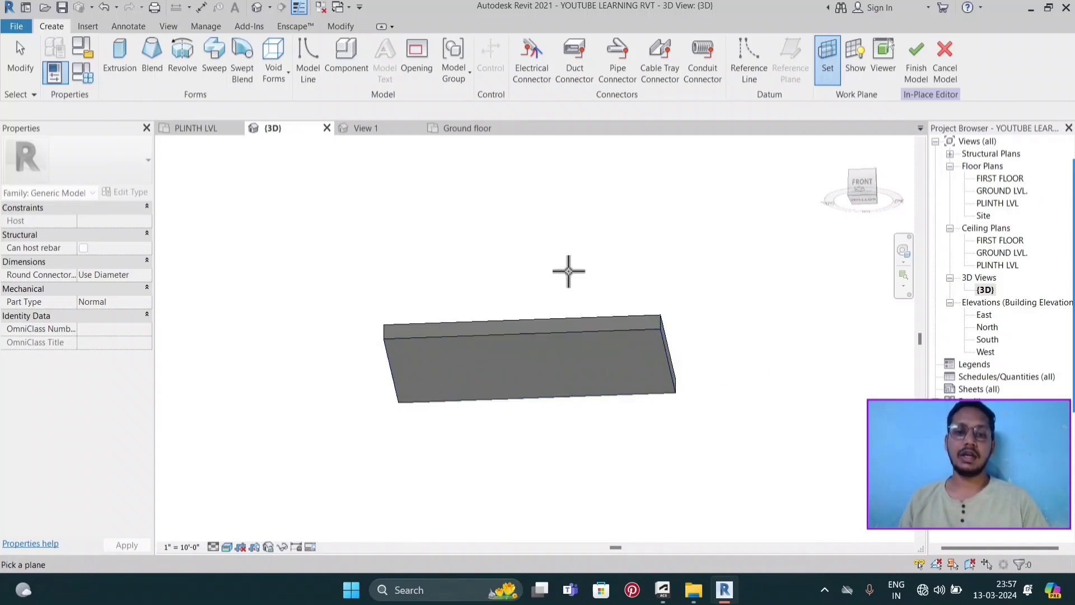
pyautogui.moveTo(498, 250)
pyautogui.keyDown('shift'); pyautogui.mouseDown(button='middle')
pyautogui.moveTo(531, 474)
pyautogui.moveTo(510, 409)
pyautogui.moveTo(489, 403)
pyautogui.mouseUp(button='middle'); pyautogui.keyUp('shift')
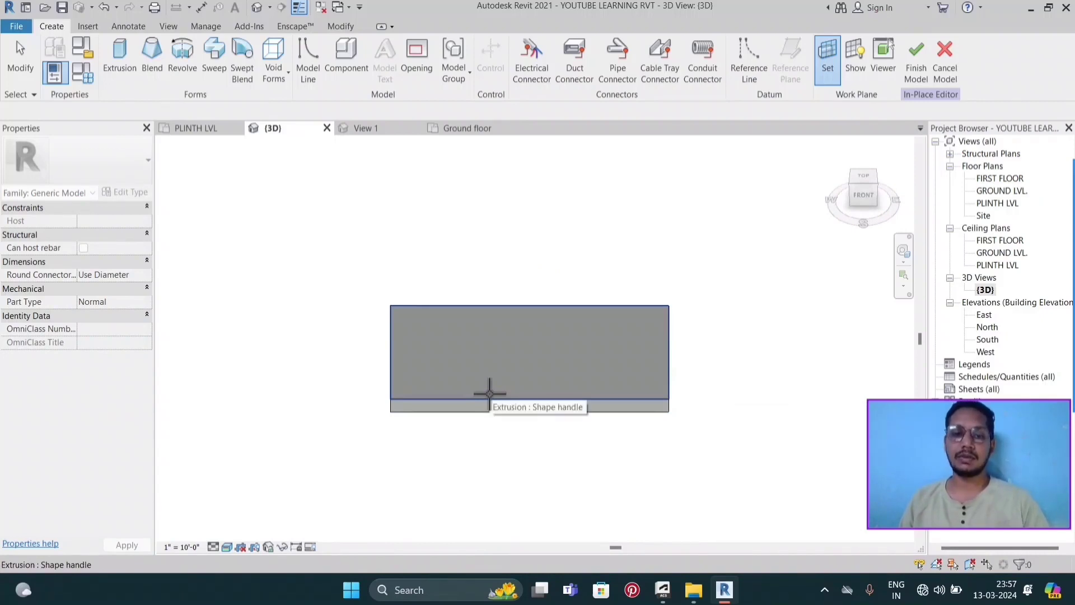
pyautogui.click(489, 393)
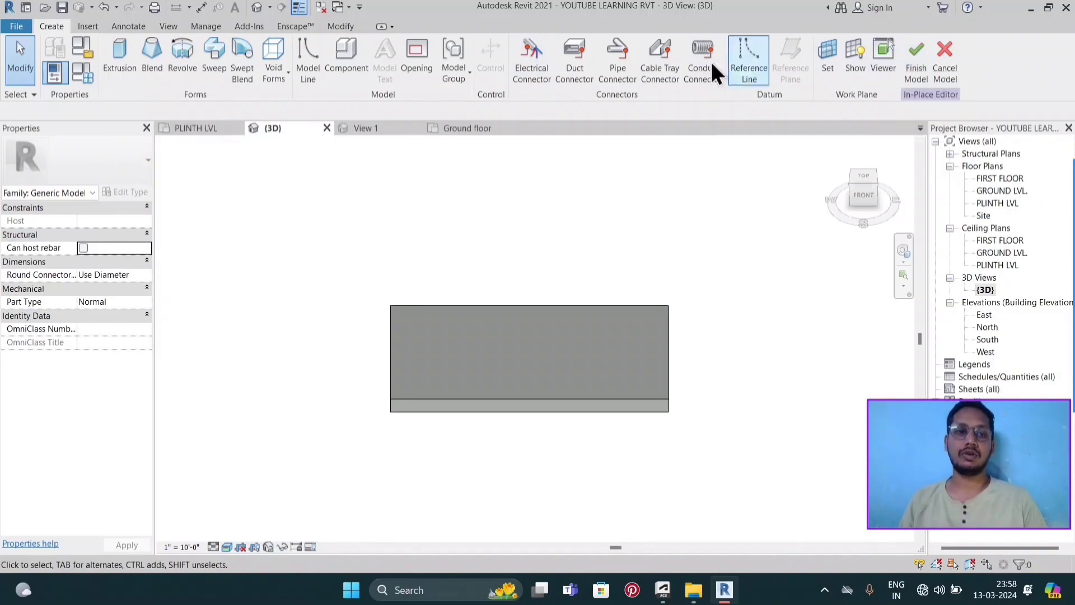
# - Start a rectangle-based extrusion and switch to the TOP view of the slab
pyautogui.click(113, 53)
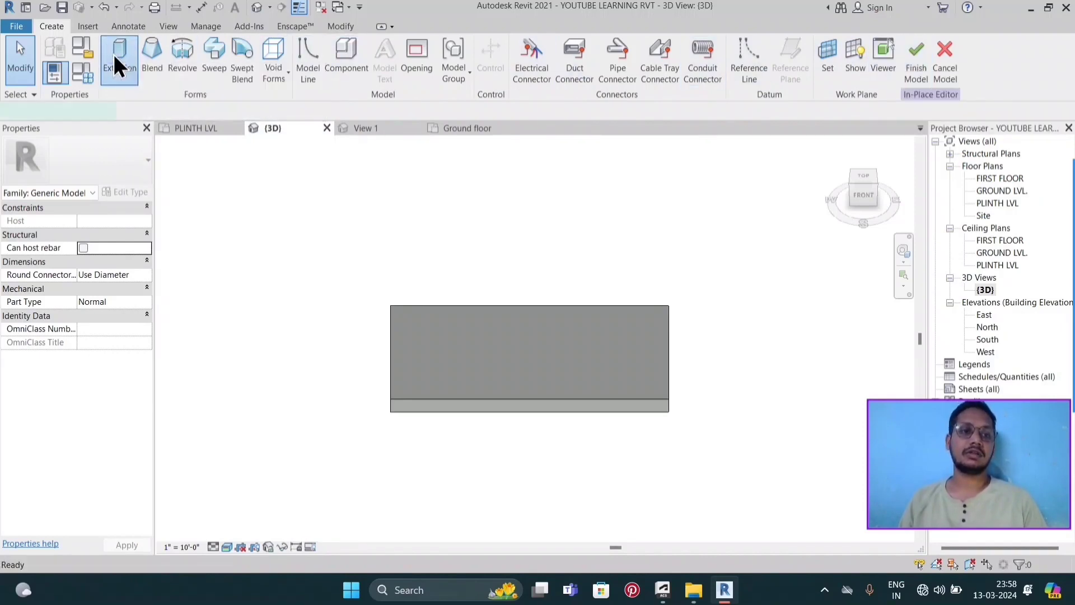
pyautogui.click(526, 47)
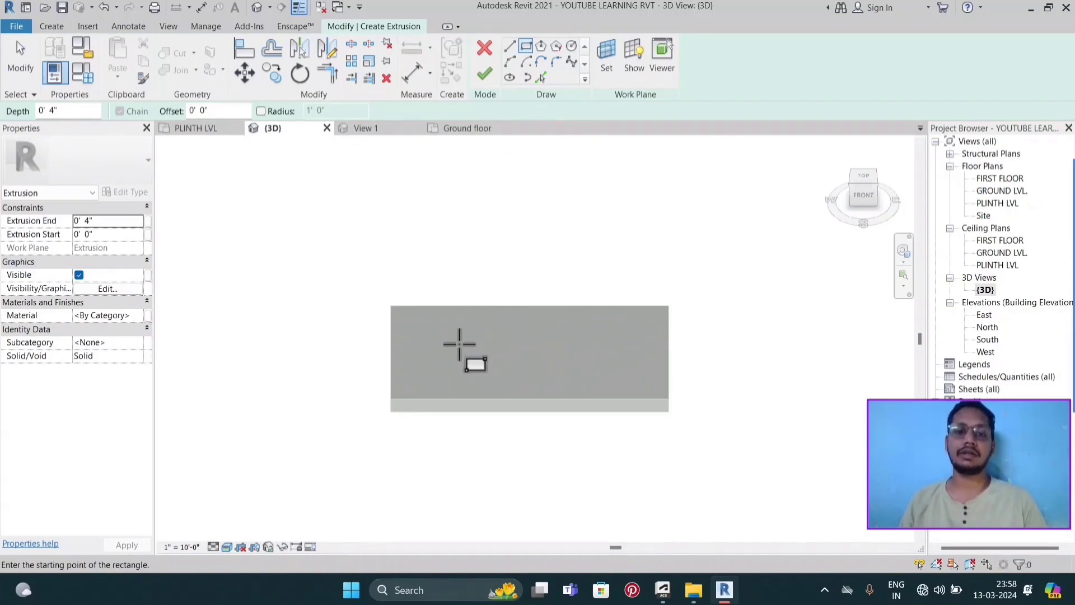
pyautogui.click(864, 178)
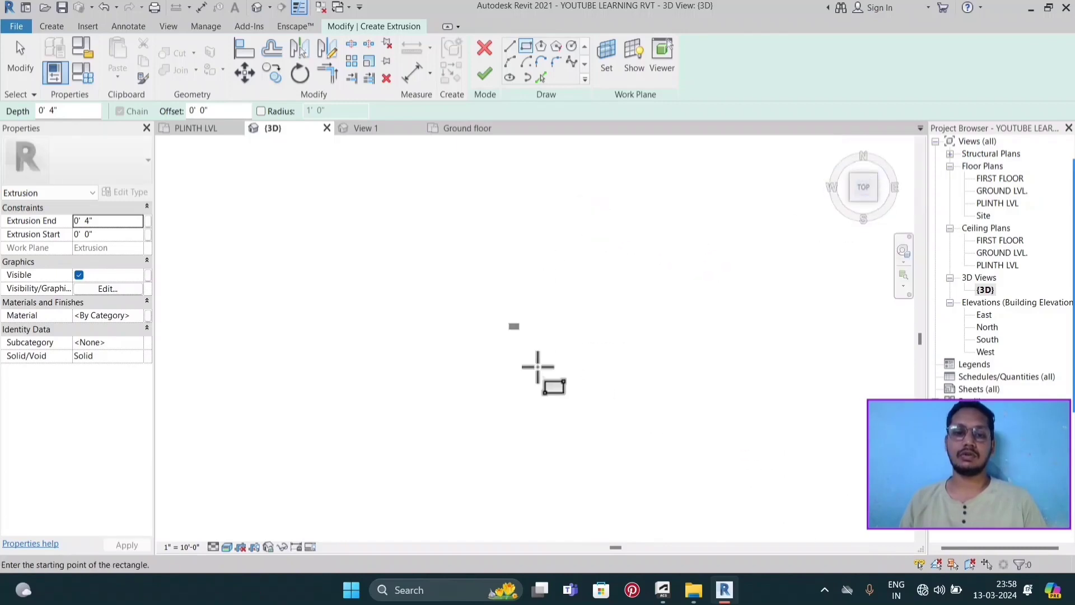
pyautogui.scroll(2, 511, 330)
pyautogui.scroll(3, 516, 276)
pyautogui.scroll(3, 501, 227)
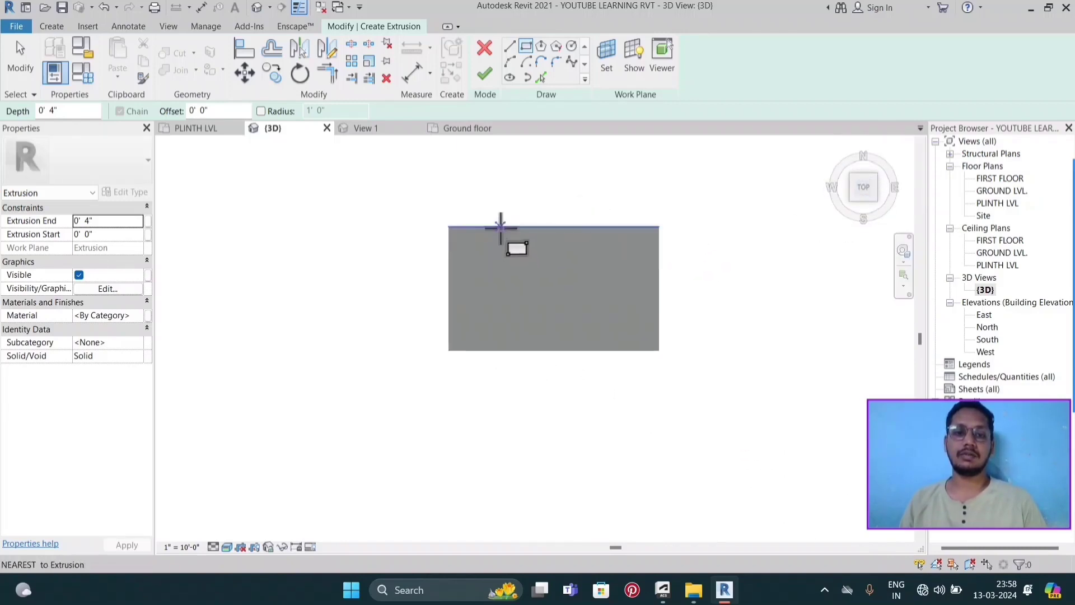
pyautogui.scroll(2, 463, 233)
pyautogui.scroll(2, 419, 250)
# - Zoom into the slab's upper-left corner and place the leg rectangle's first corner
pyautogui.moveTo(428, 319); pyautogui.dragTo(383, 351, button='middle')
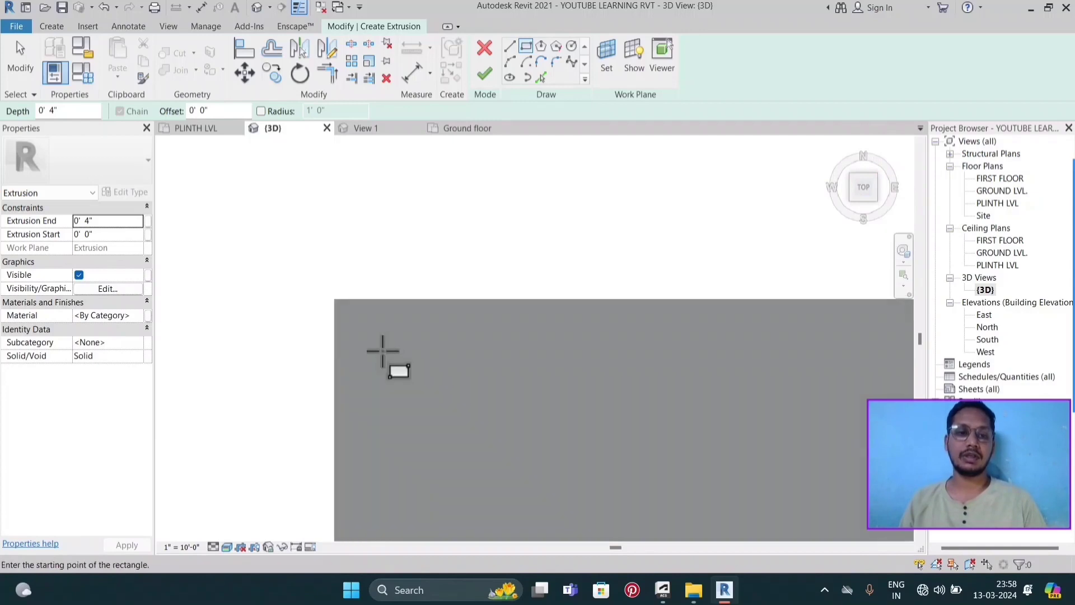
pyautogui.scroll(1, 382, 351)
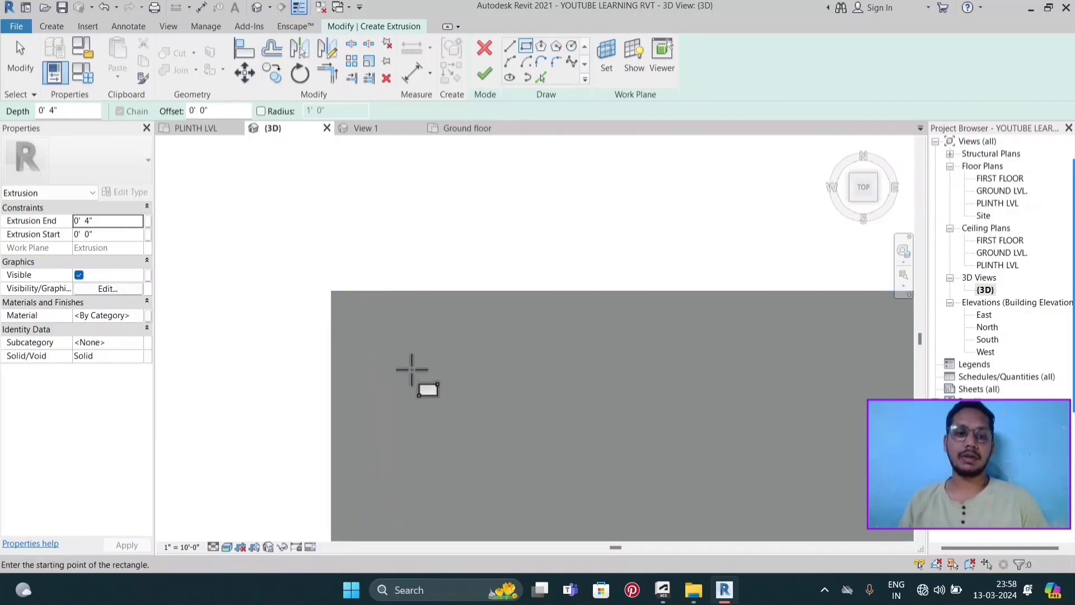
pyautogui.scroll(1, 413, 372)
pyautogui.scroll(1, 320, 283)
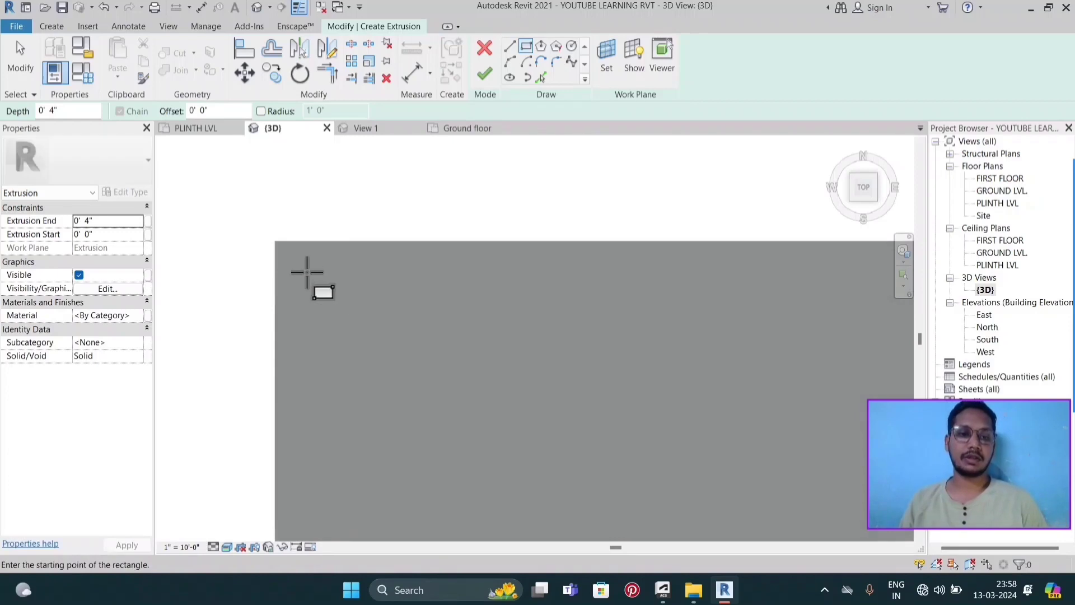
pyautogui.click(307, 274)
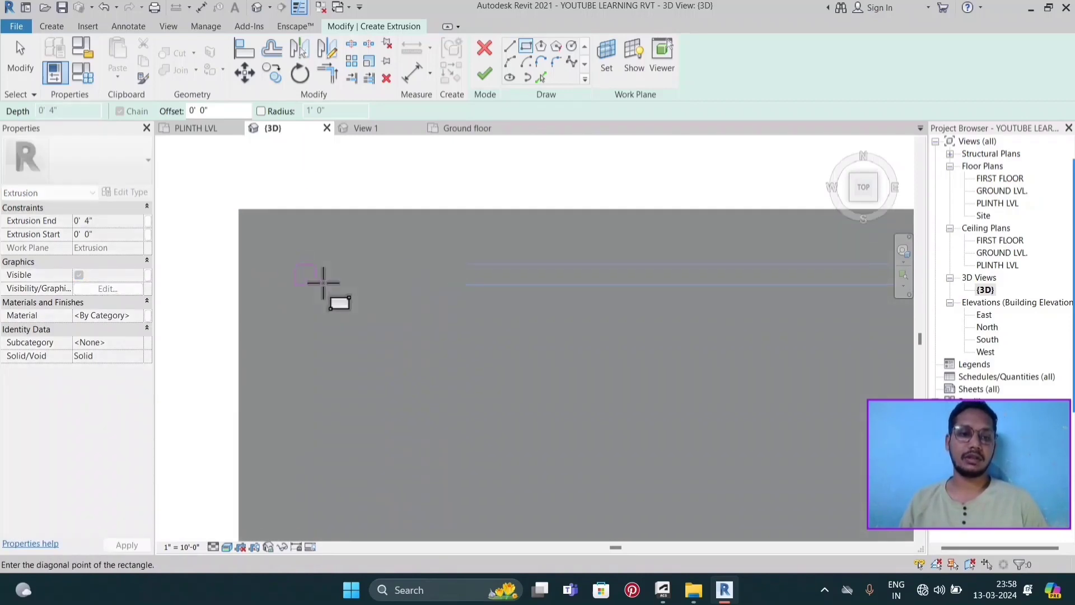
pyautogui.scroll(3, 323, 282)
pyautogui.moveTo(347, 312); pyautogui.dragTo(451, 373, button='middle')
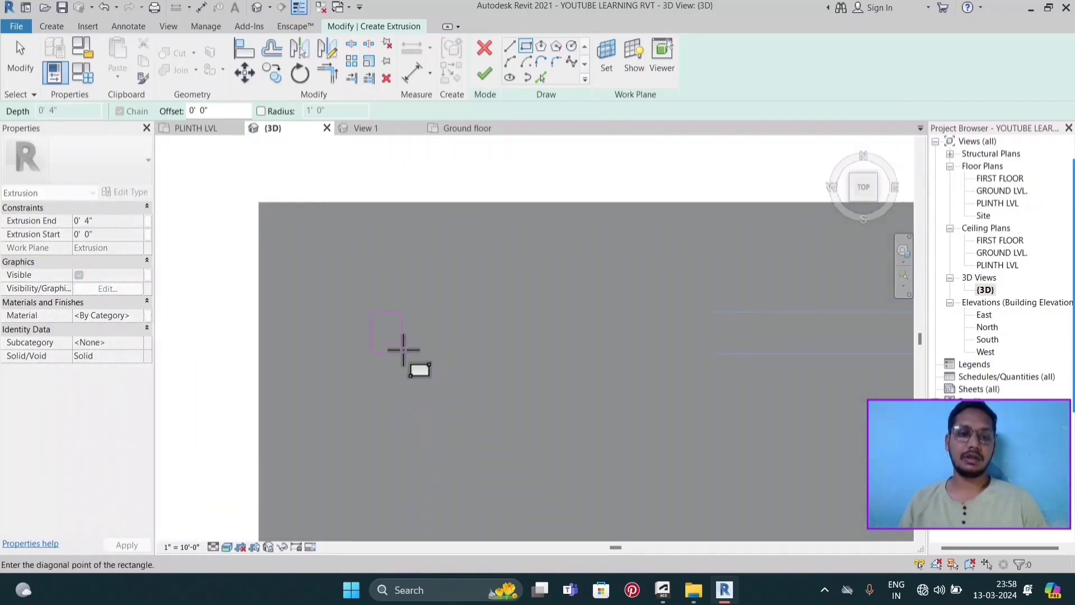
# - Redraw a small leg rectangle near the slab's top-left corner
pyautogui.press('Escape')
pyautogui.press('Escape')
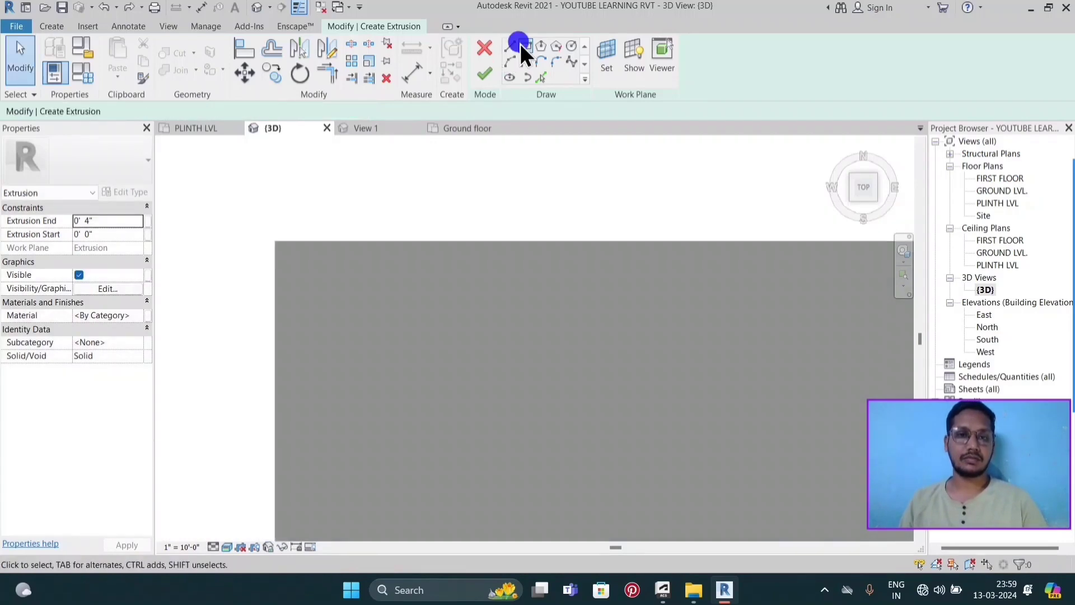
pyautogui.click(522, 44)
pyautogui.click(360, 327)
pyautogui.click(406, 385)
pyautogui.press('Escape')
pyautogui.press('Escape')
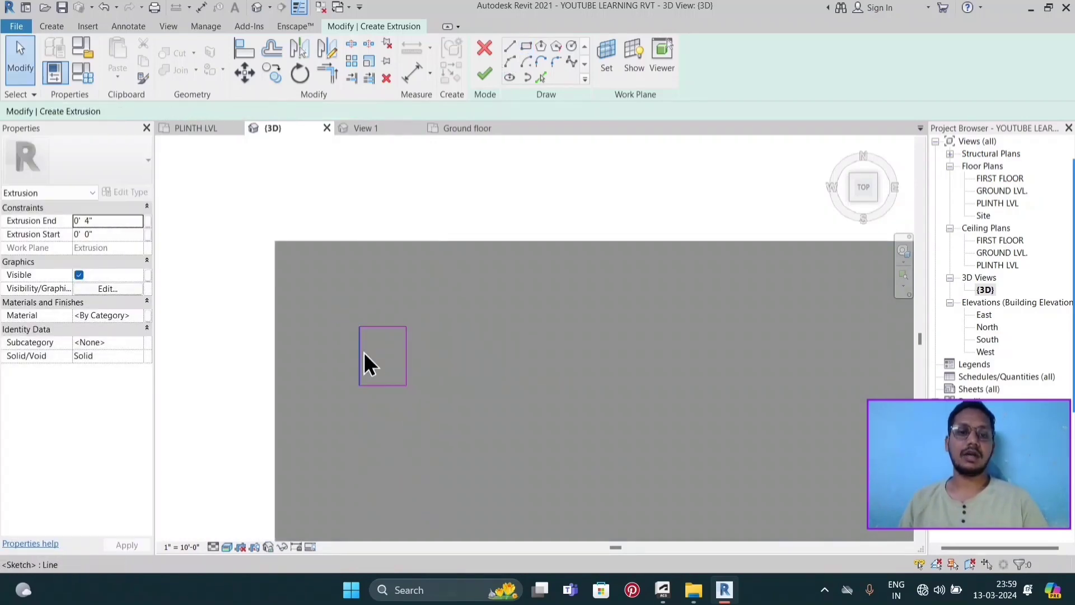
pyautogui.click(364, 352)
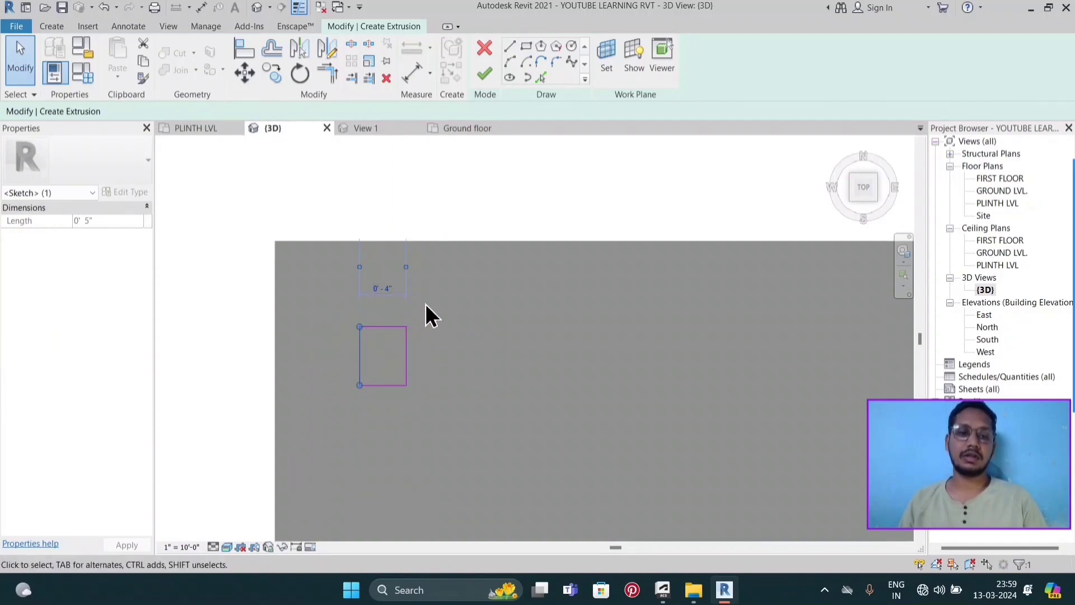
pyautogui.click(492, 203)
pyautogui.scroll(-1, 523, 185)
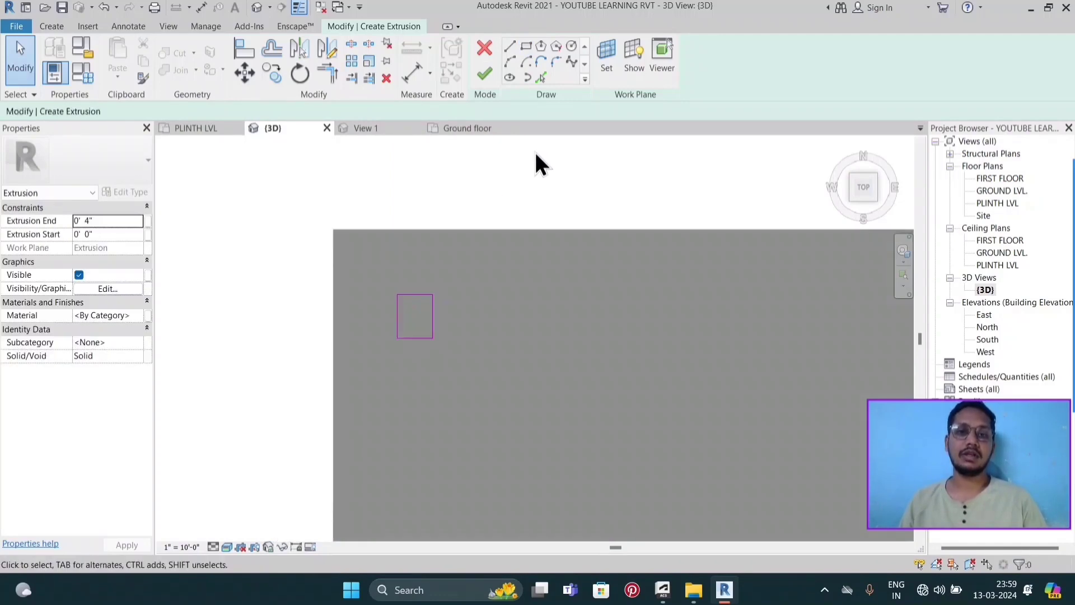
# - Sketch reference lines along the slab's top and left edges
pyautogui.click(510, 46)
pyautogui.click(333, 228)
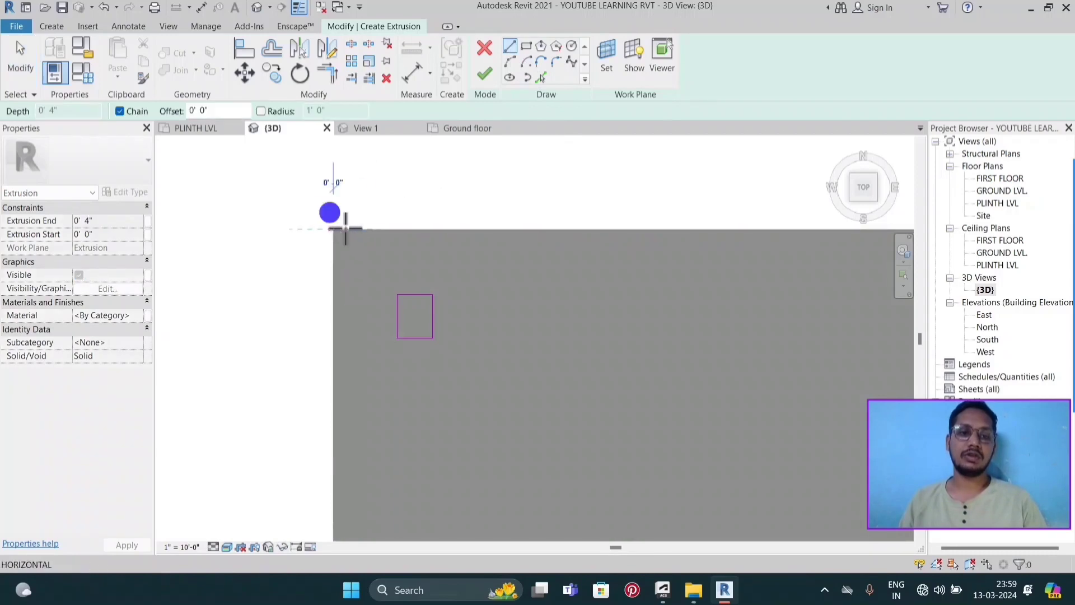
pyautogui.click(414, 235)
pyautogui.press('Escape')
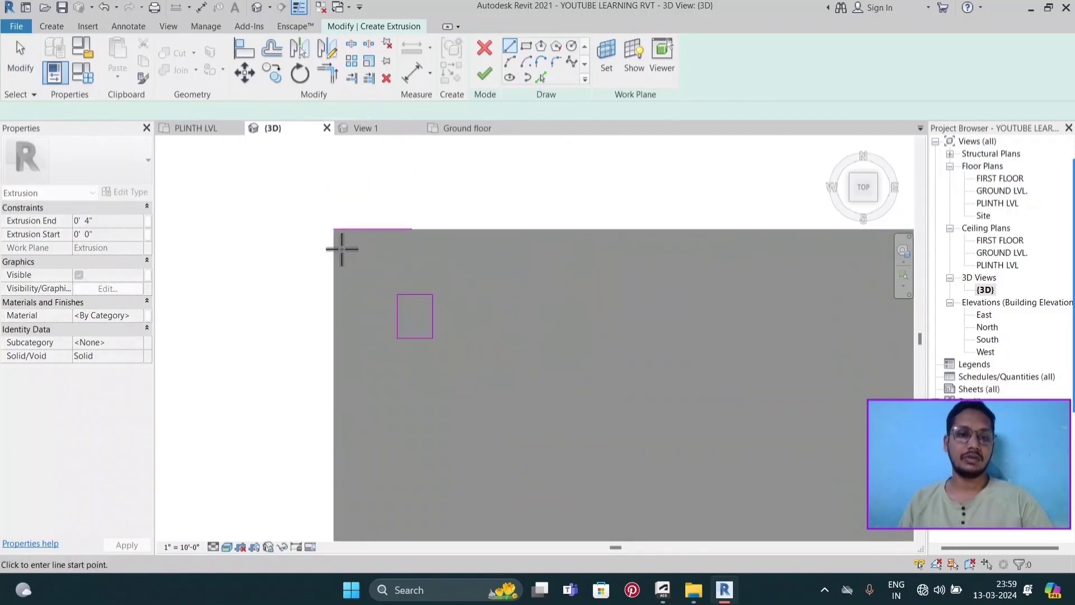
pyautogui.click(333, 229)
pyautogui.click(329, 365)
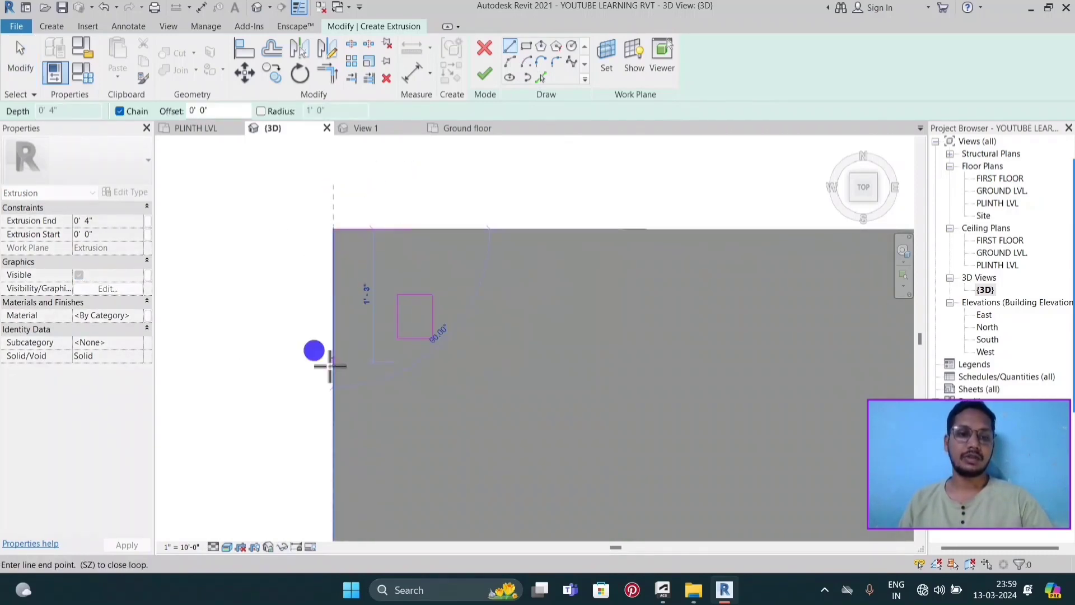
pyautogui.click(412, 227)
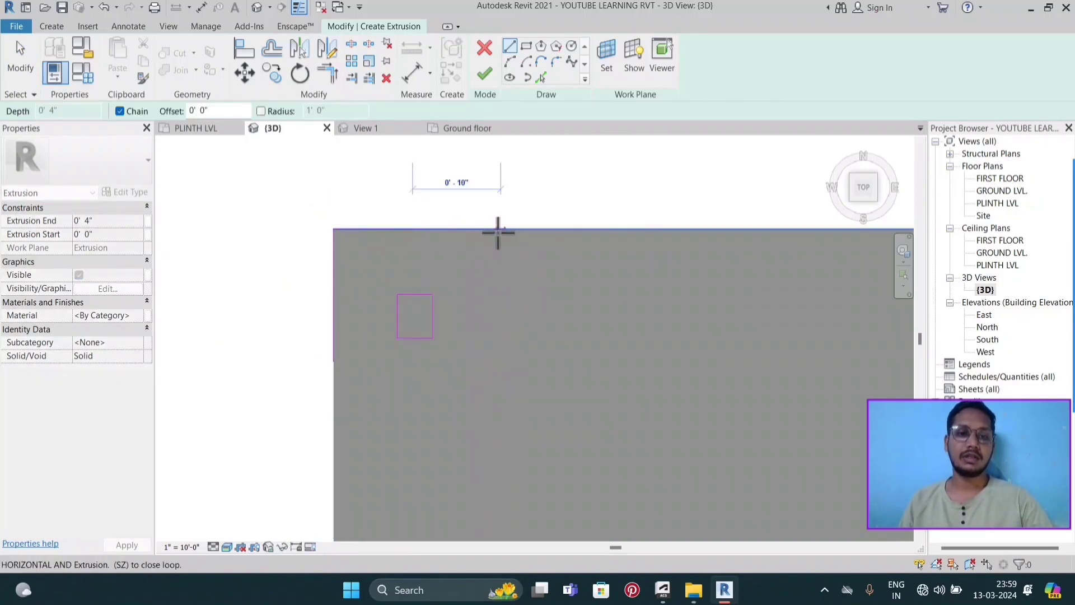
pyautogui.click(498, 229)
pyautogui.press('Escape')
pyautogui.press('Escape')
pyautogui.press('Escape')
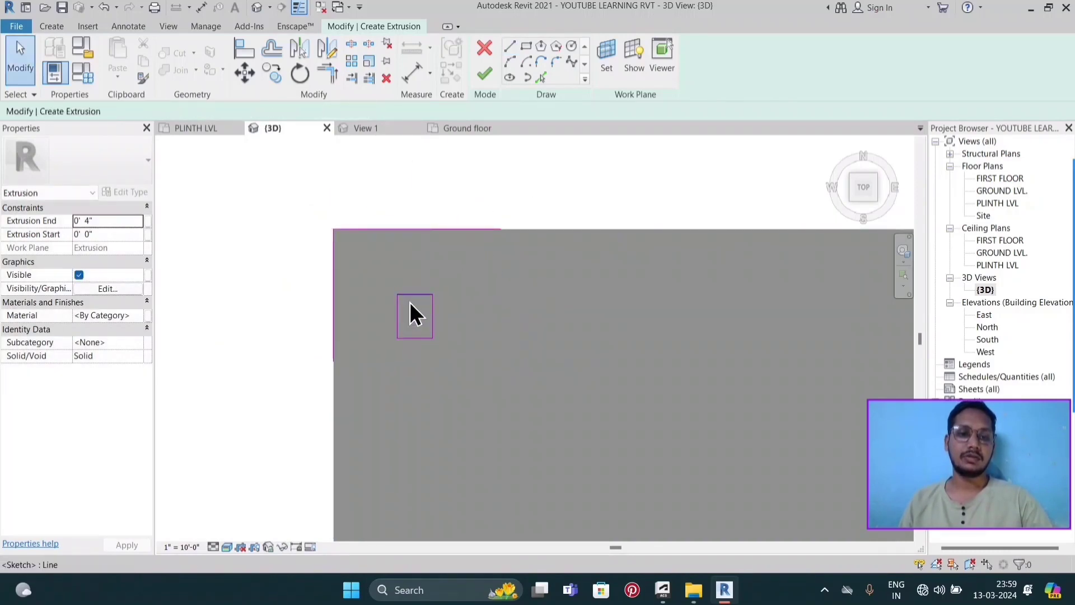
# - Offset the rectangle 1" from the slab's top and left edges
pyautogui.click(409, 300)
pyautogui.scroll(1, 362, 263)
pyautogui.scroll(1, 361, 261)
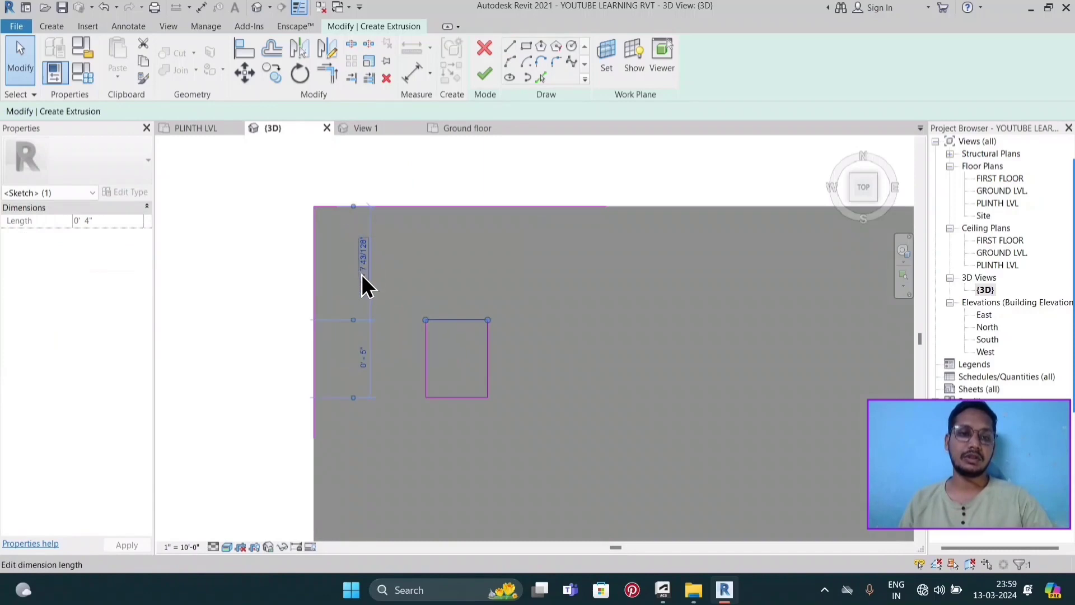
pyautogui.click(362, 274)
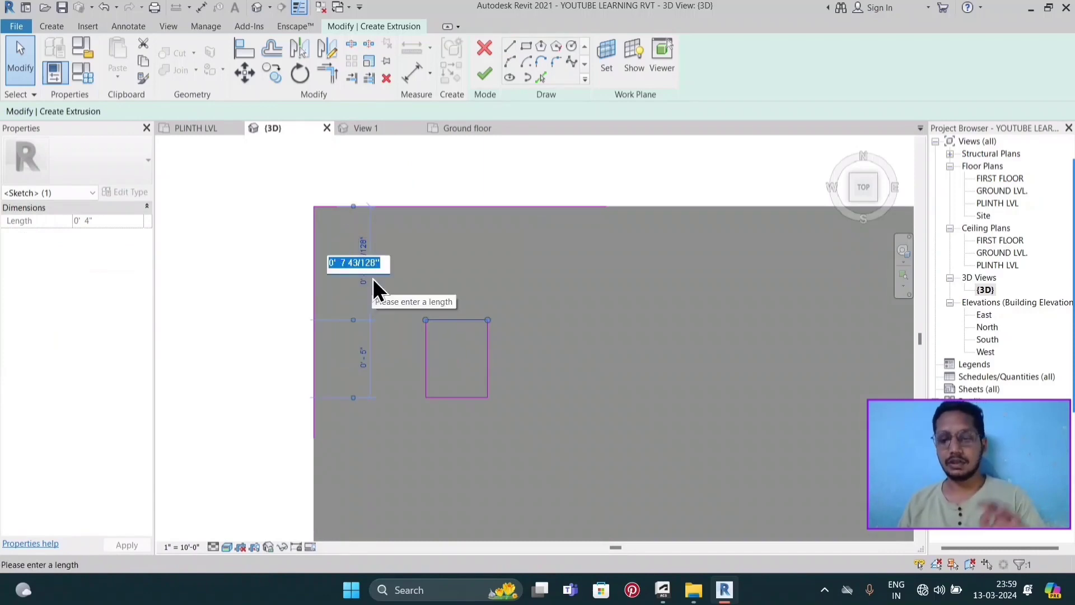
pyautogui.write('1')
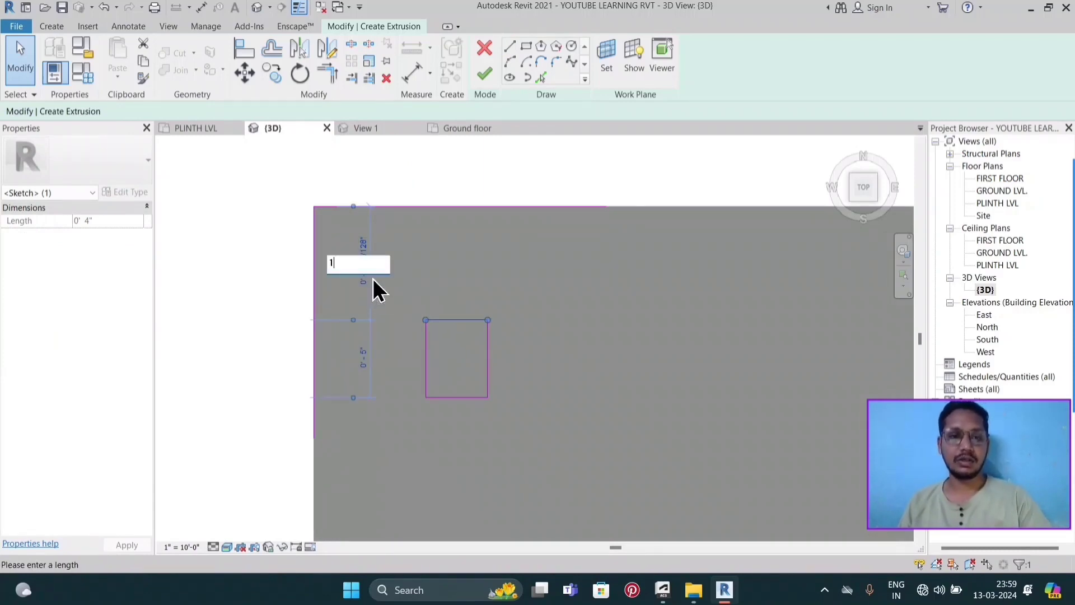
pyautogui.write('"')
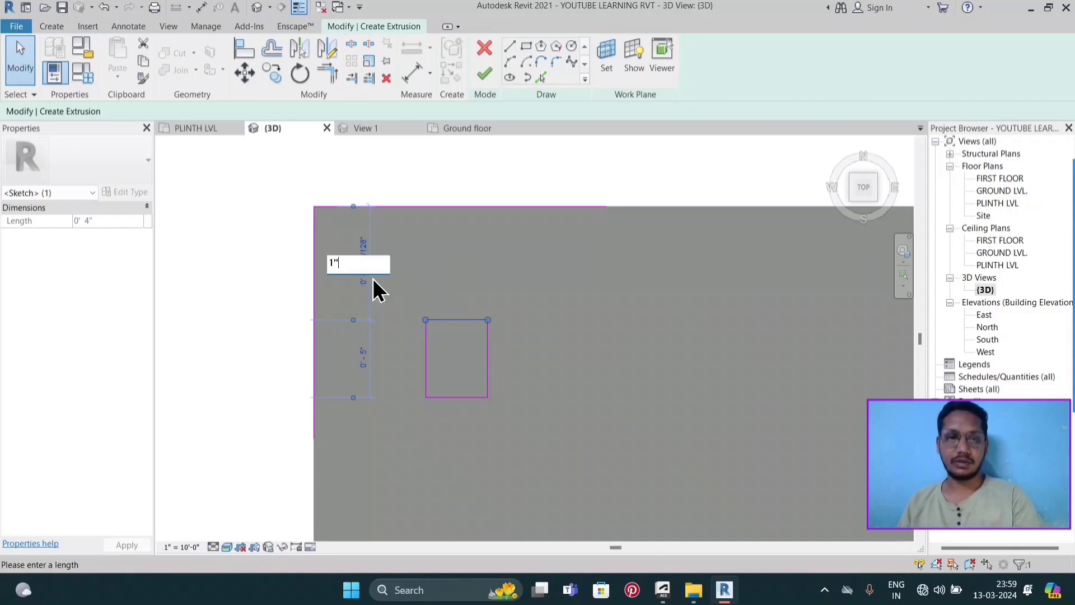
pyautogui.press('Return')
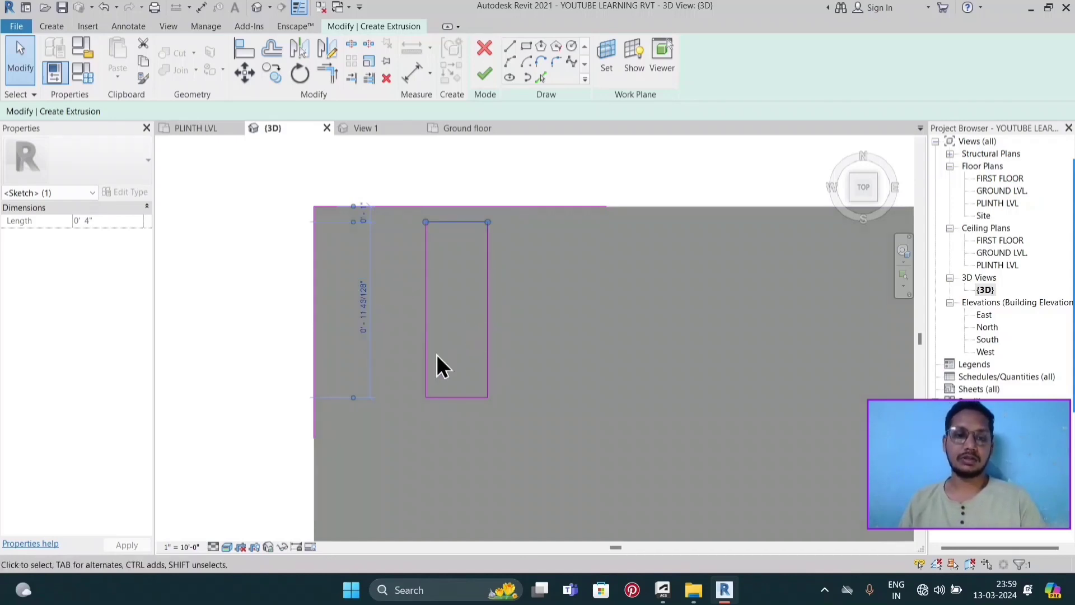
pyautogui.click(451, 398)
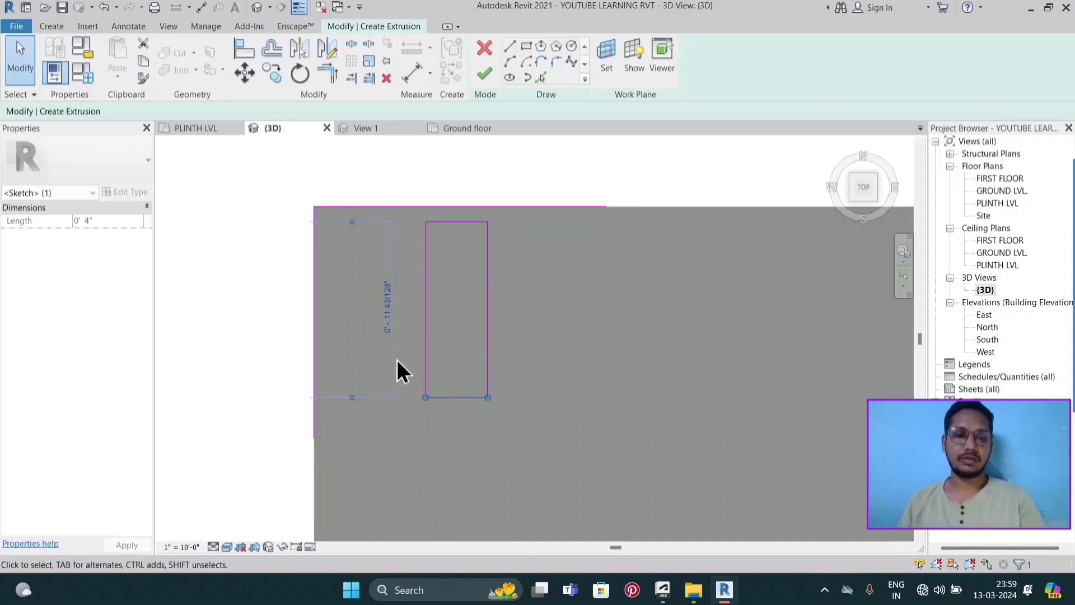
pyautogui.click(425, 361)
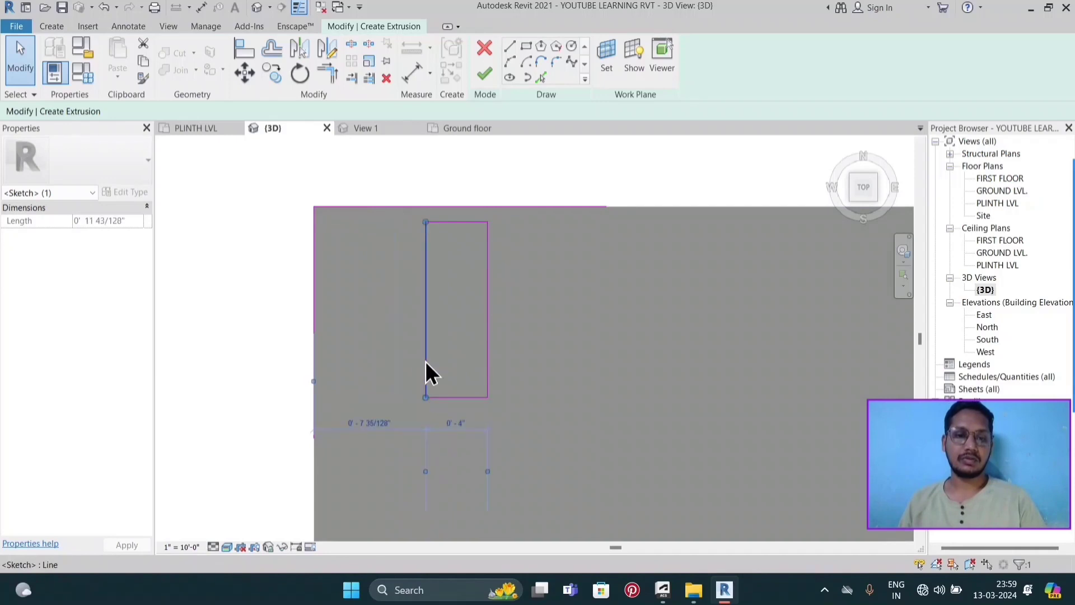
pyautogui.click(364, 429)
pyautogui.write('1"')
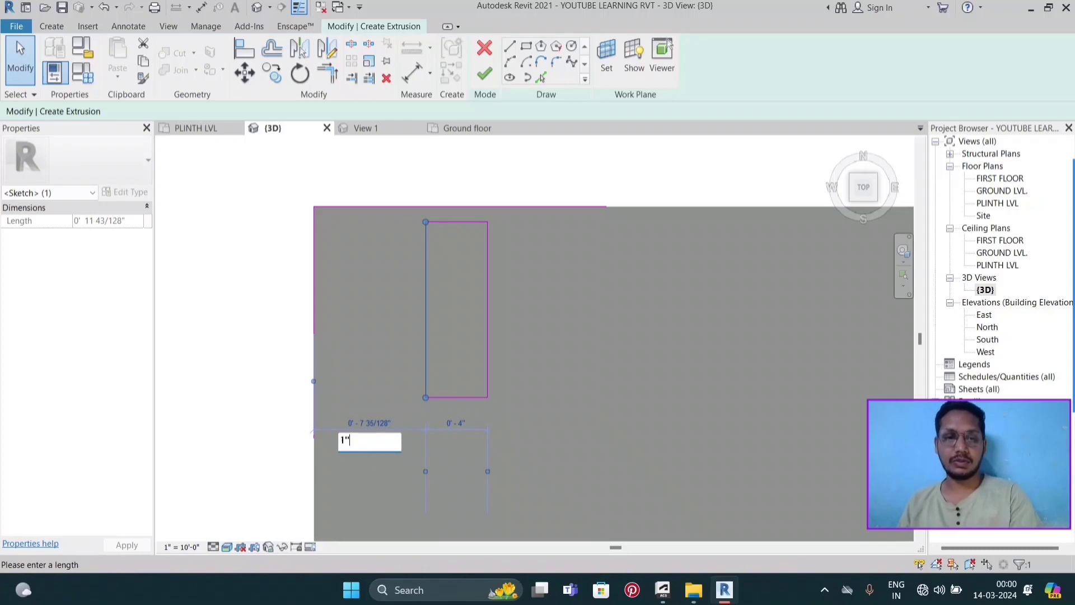
pyautogui.press('Return')
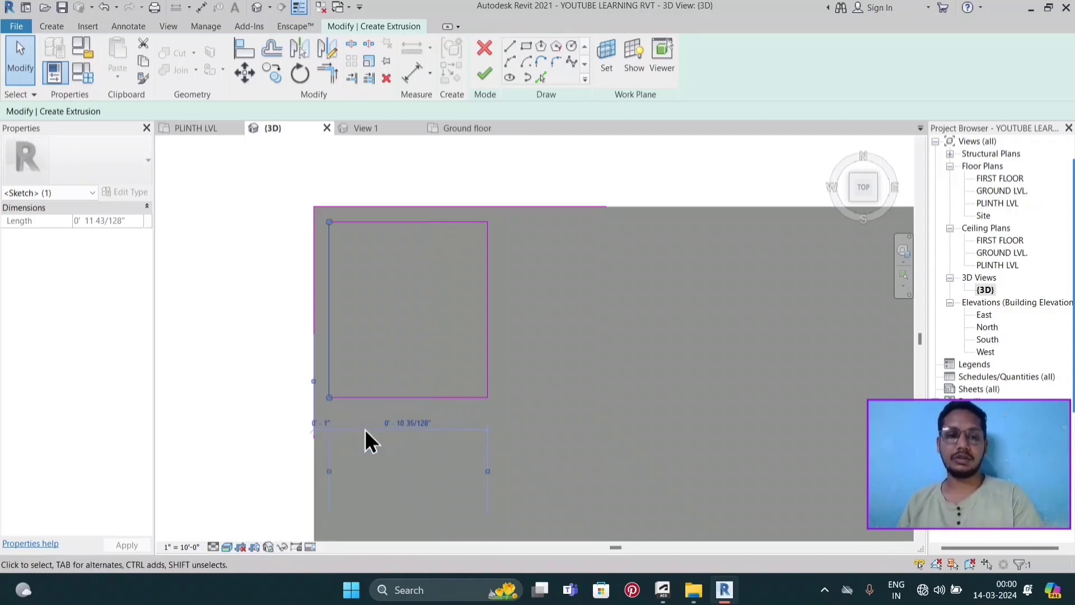
# - Resize the rectangle to a 4" by 4" square
pyautogui.click(488, 370)
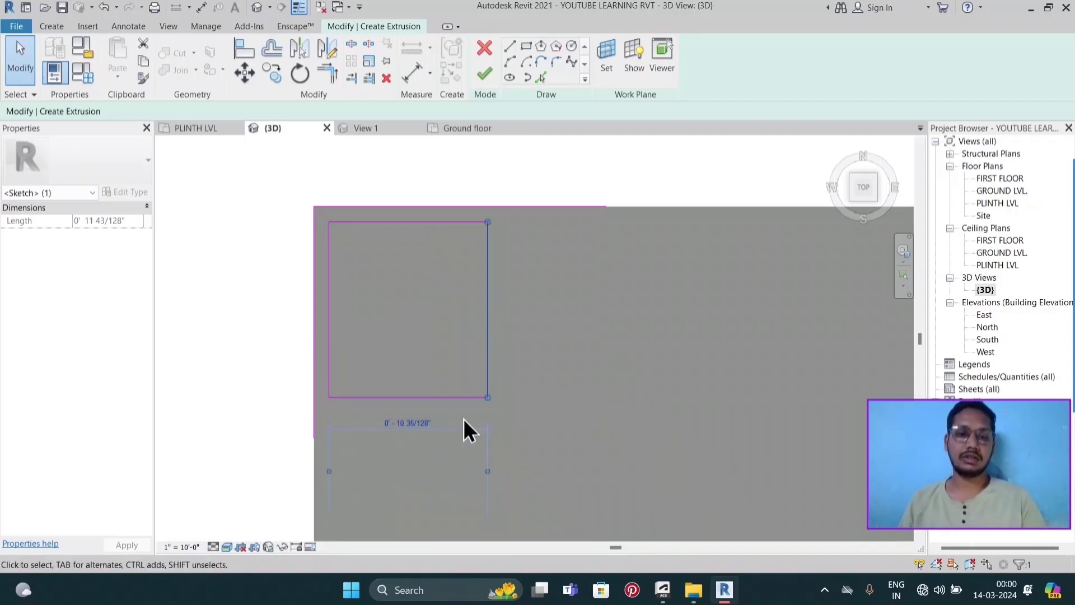
pyautogui.click(412, 425)
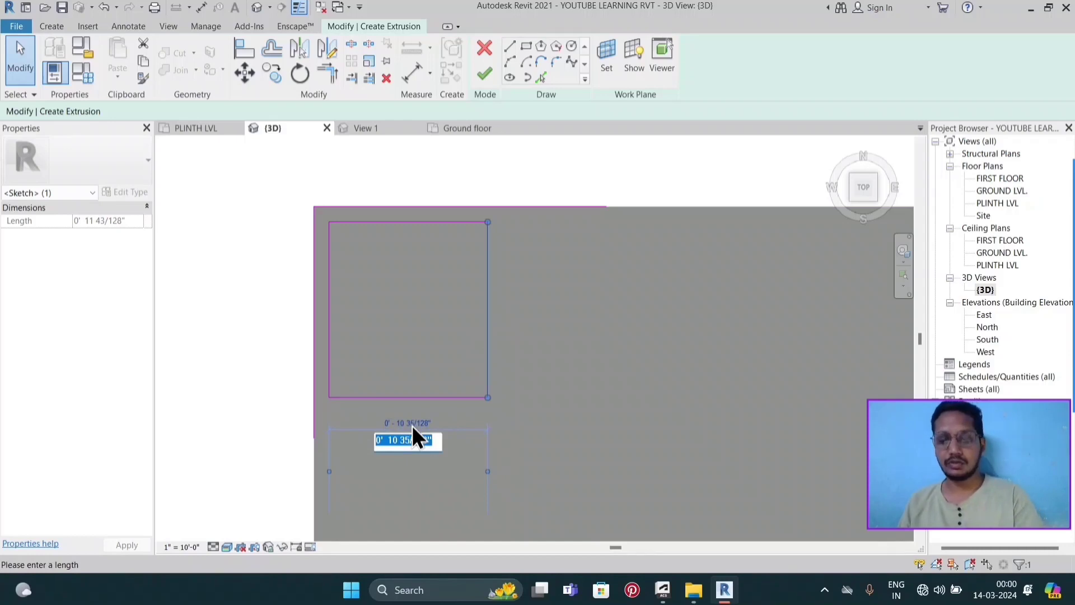
pyautogui.write('4')
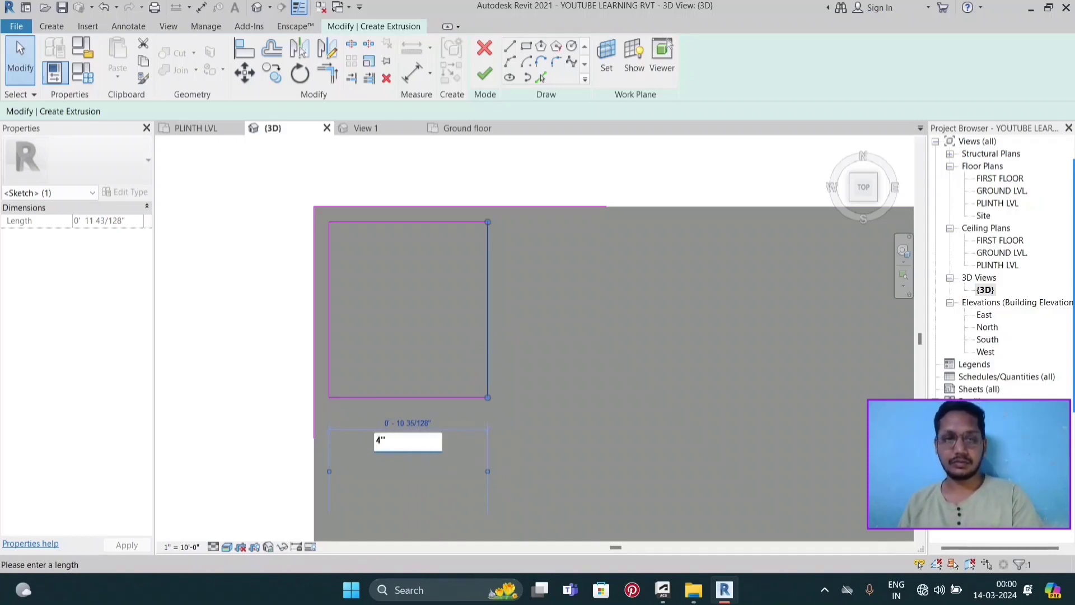
pyautogui.press('Return')
pyautogui.click(415, 308)
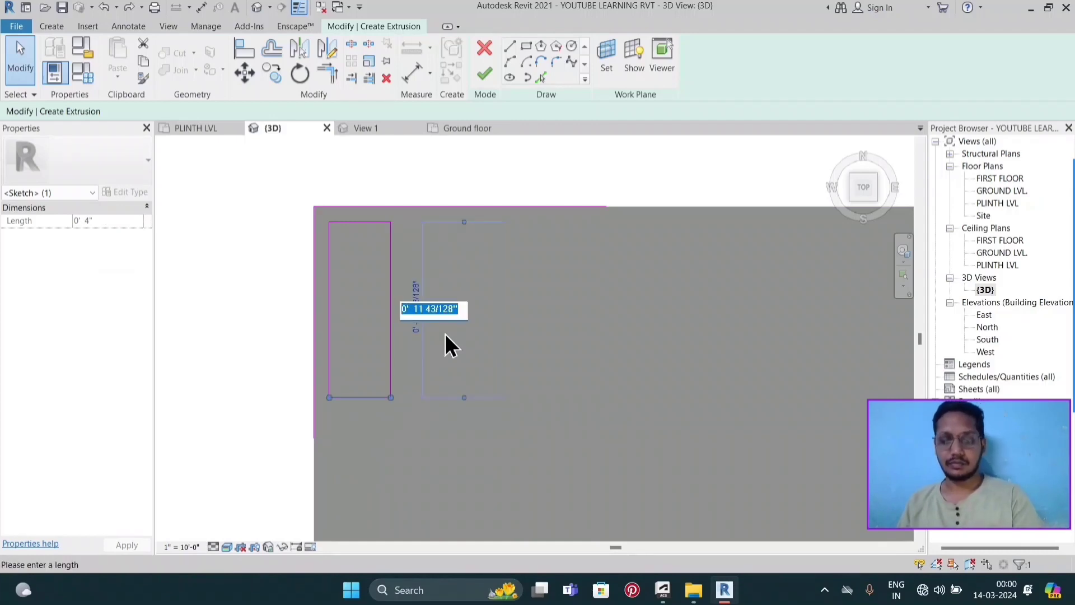
pyautogui.write('4')
pyautogui.press('Return')
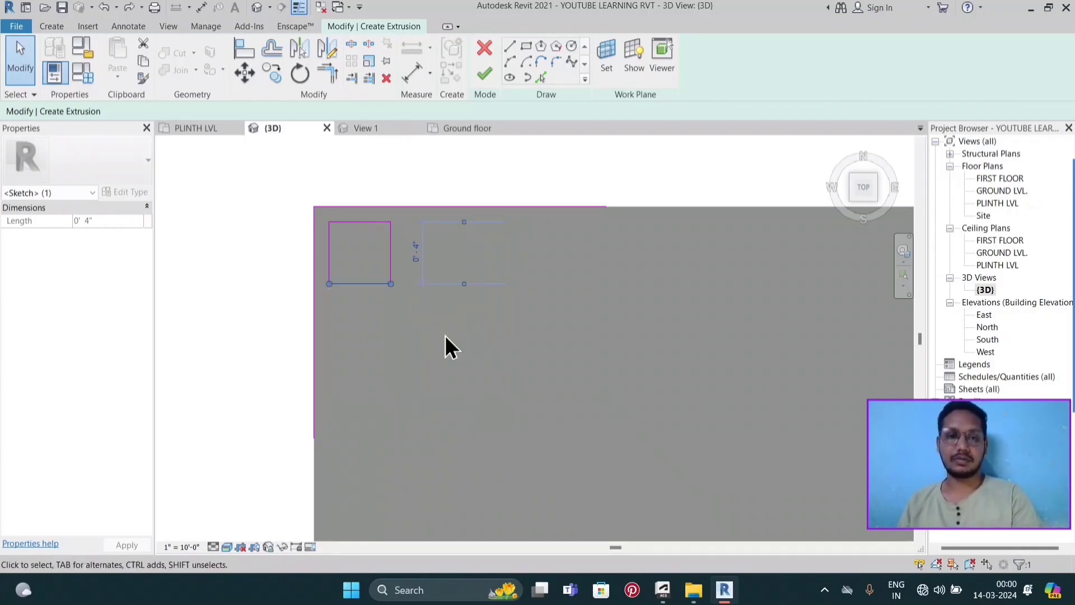
pyautogui.scroll(-1, 445, 334)
pyautogui.scroll(-1, 445, 335)
pyautogui.click(341, 330)
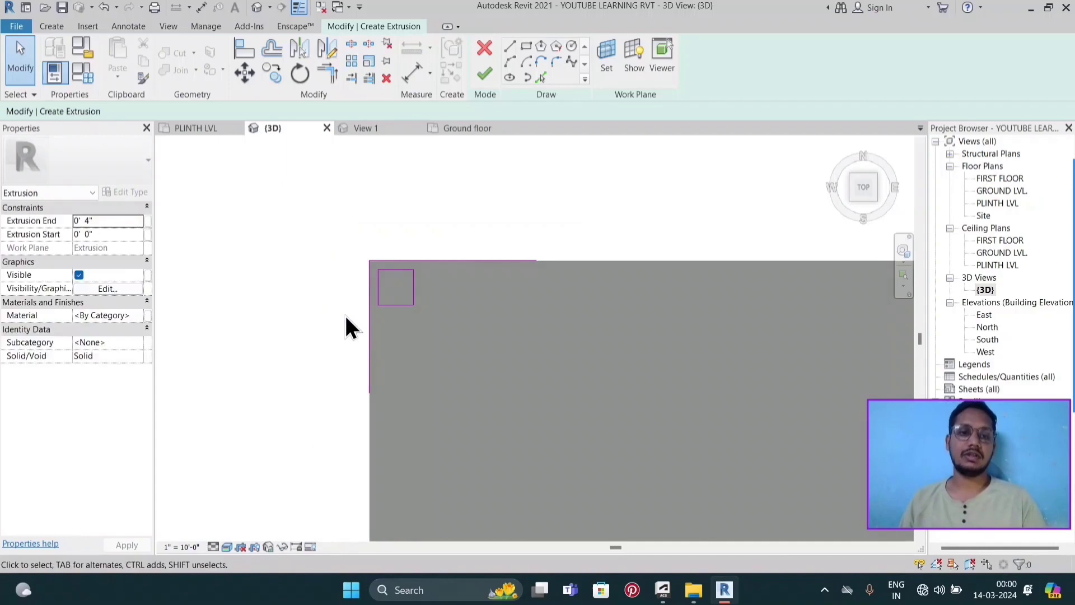
pyautogui.scroll(2, 401, 302)
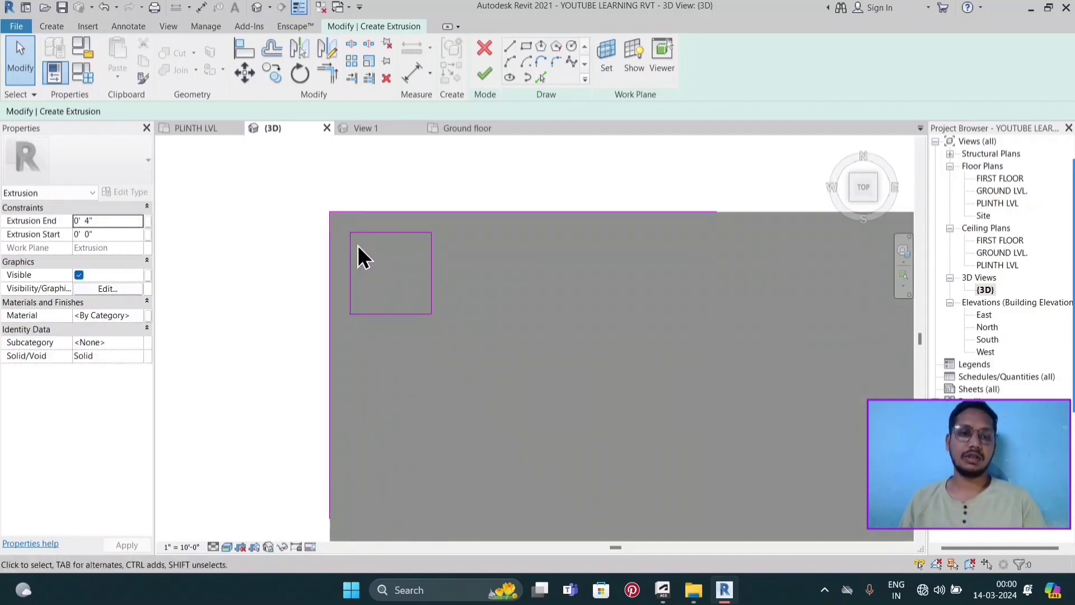
# - Try finishing the leg sketch and dismiss the resulting sketch error
pyautogui.click(352, 210)
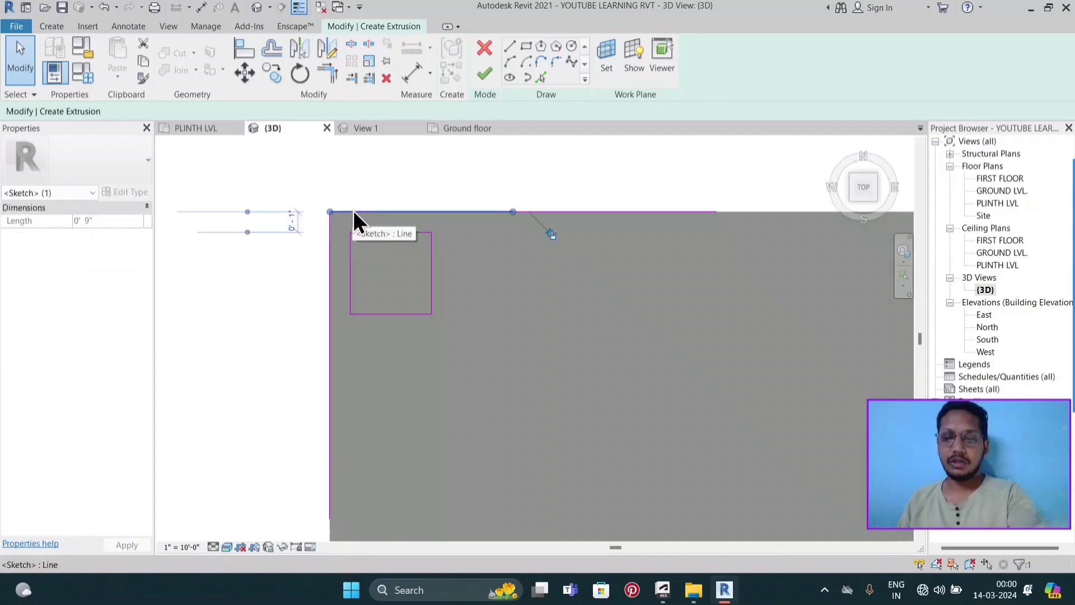
pyautogui.click(324, 263)
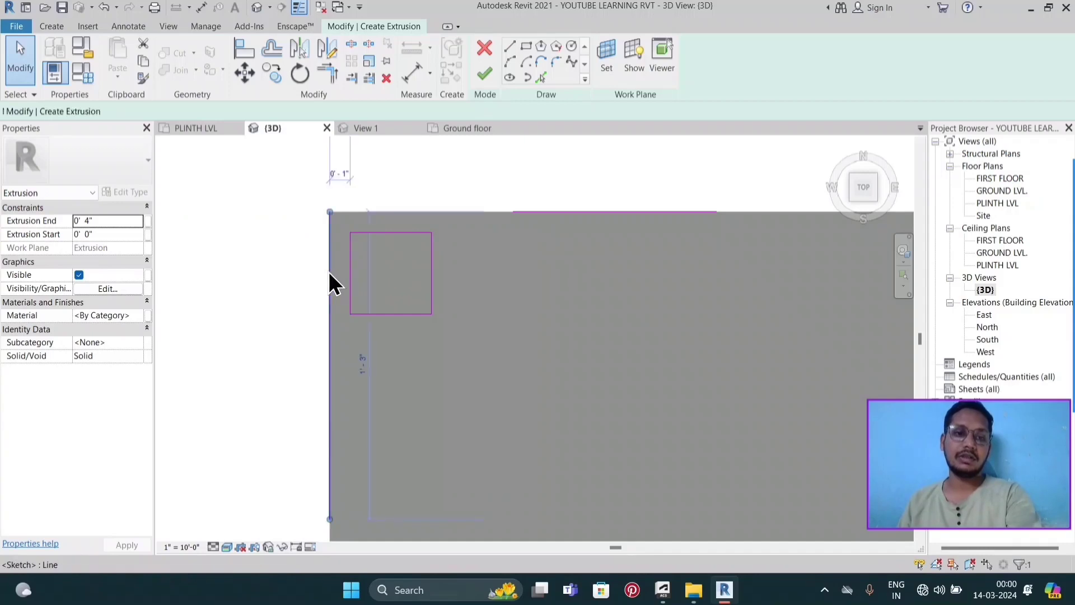
pyautogui.click(99, 222)
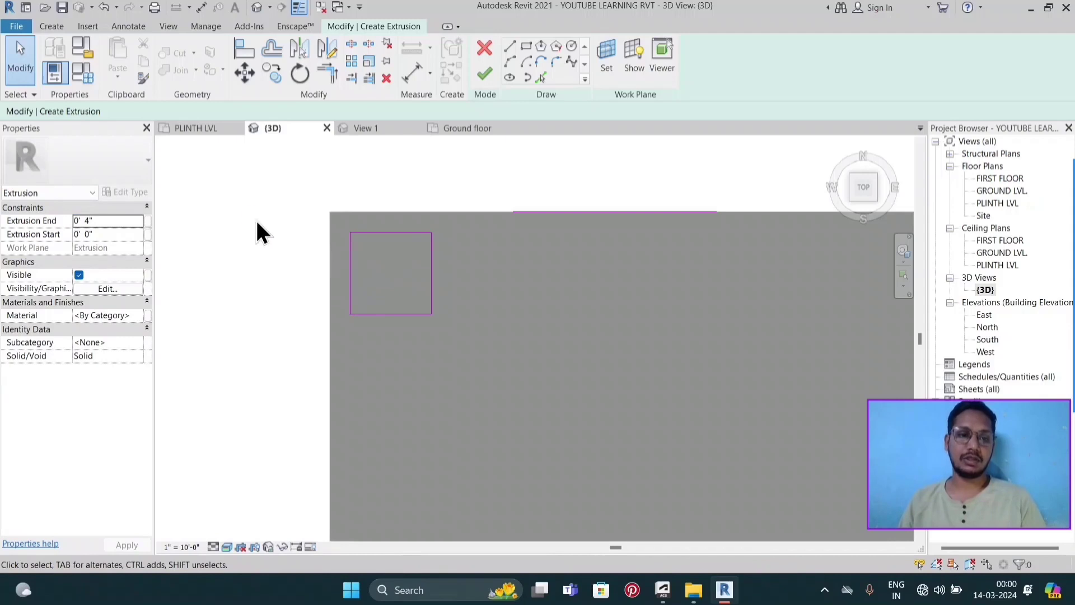
pyautogui.click(483, 83)
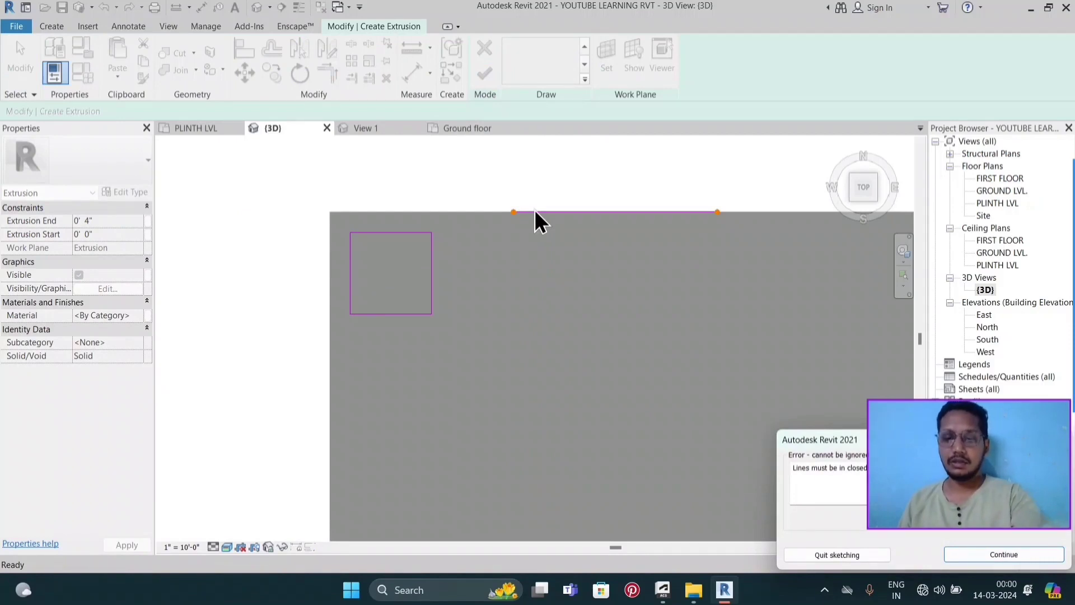
pyautogui.click(559, 187)
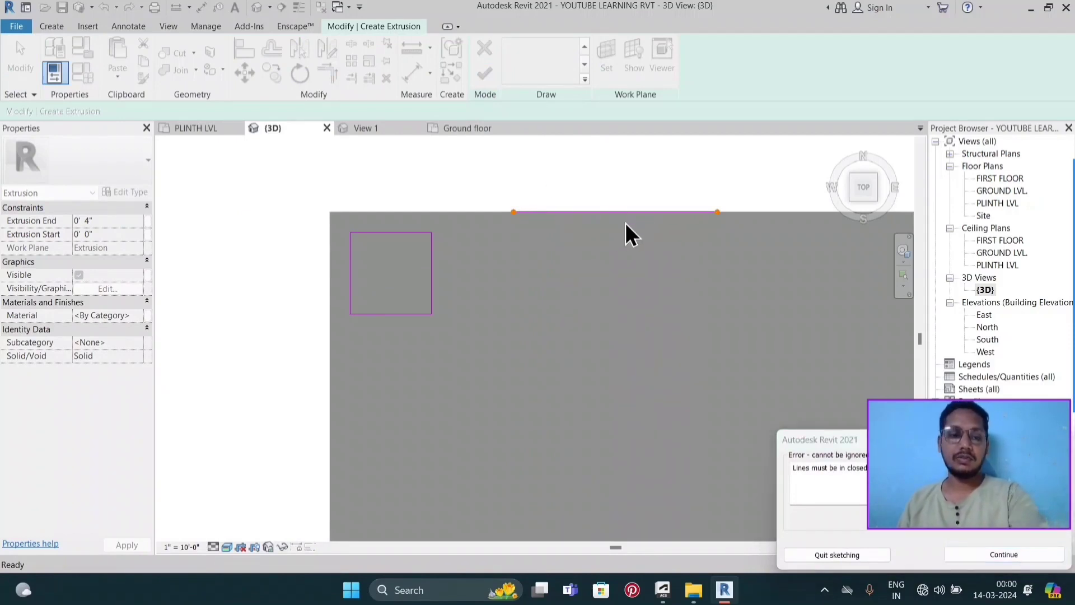
pyautogui.click(1017, 557)
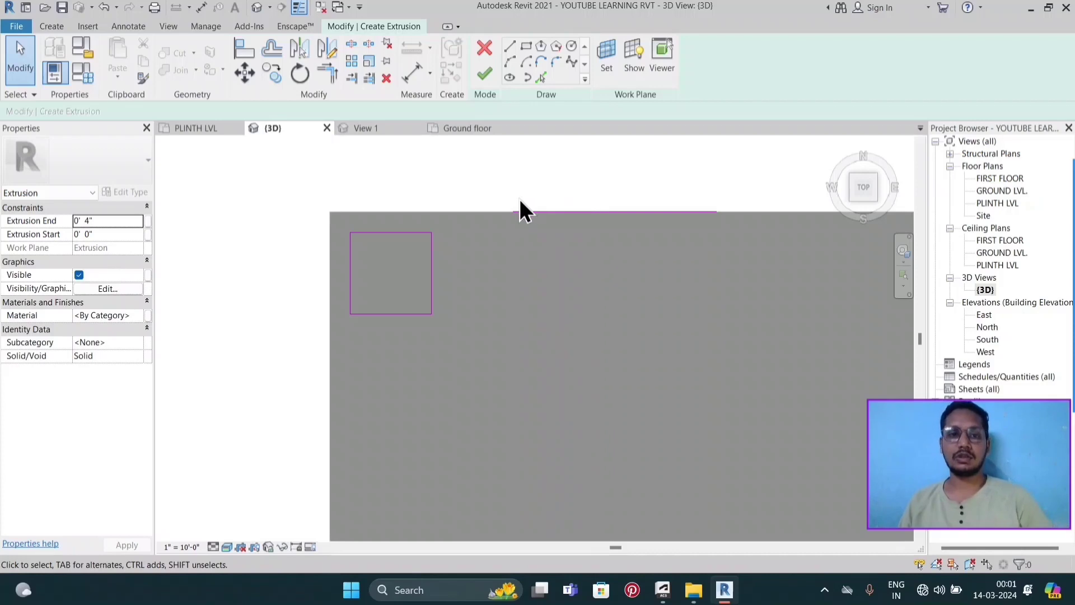
# - Delete the stray line along the slab's top and finish the square extrusion
pyautogui.click(559, 212)
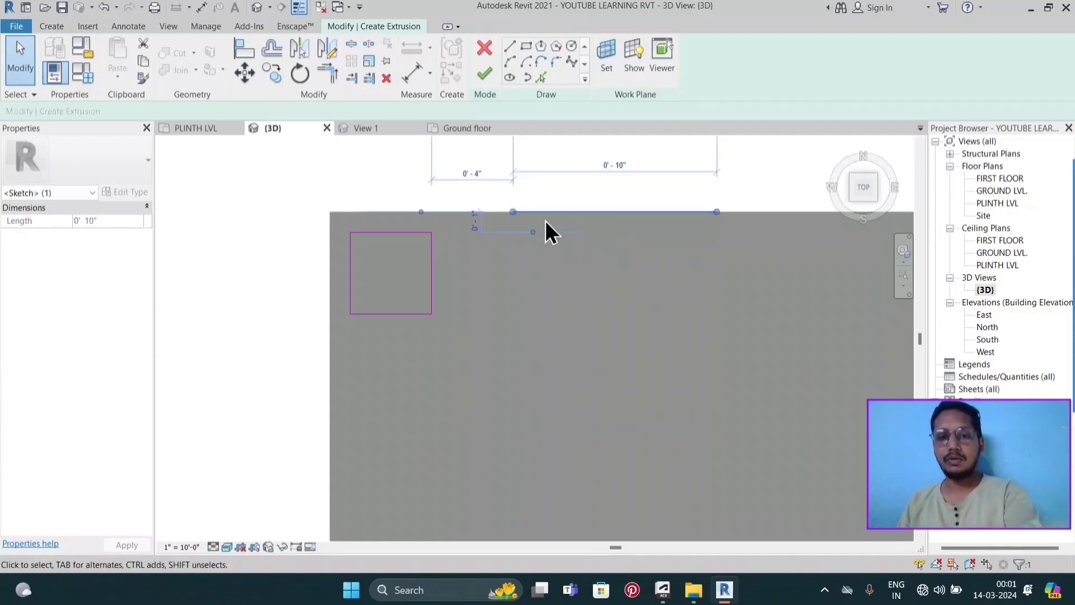
pyautogui.press('Delete')
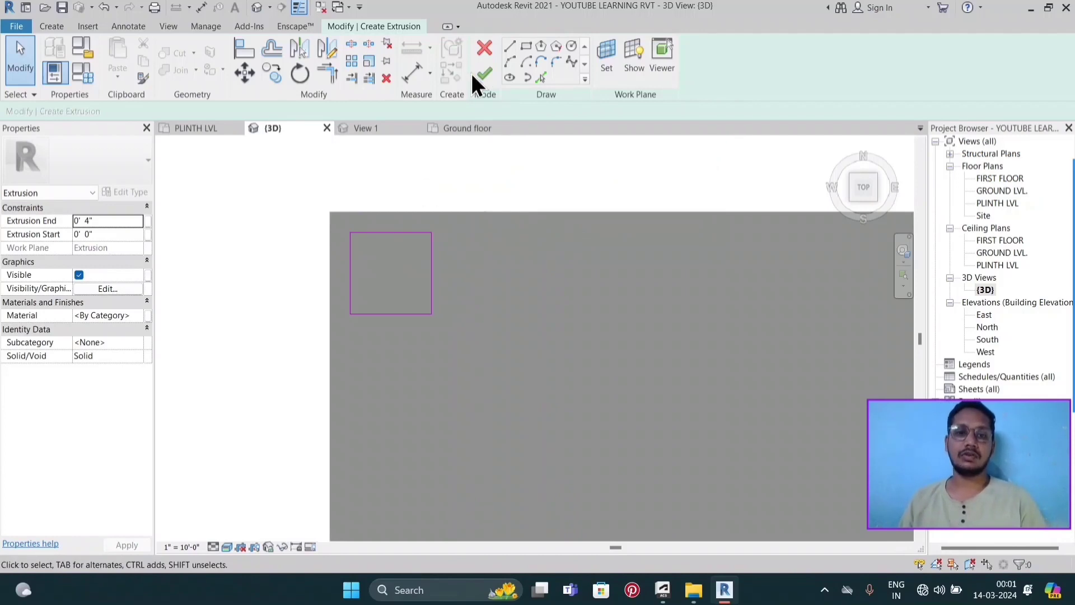
pyautogui.click(486, 73)
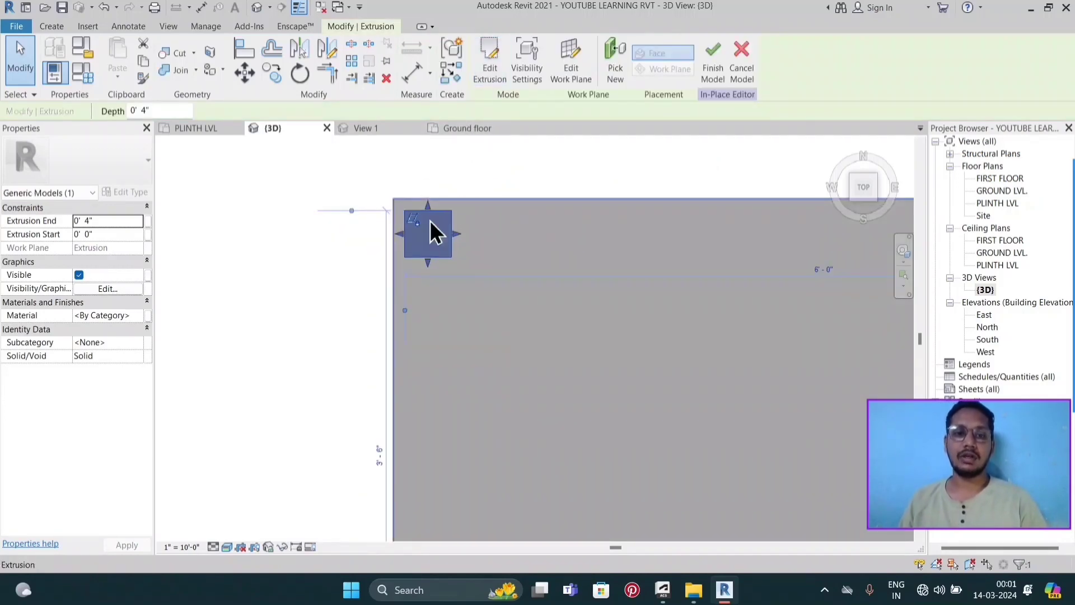
pyautogui.scroll(3, 403, 229)
pyautogui.scroll(-2, 390, 233)
pyautogui.scroll(-2, 427, 245)
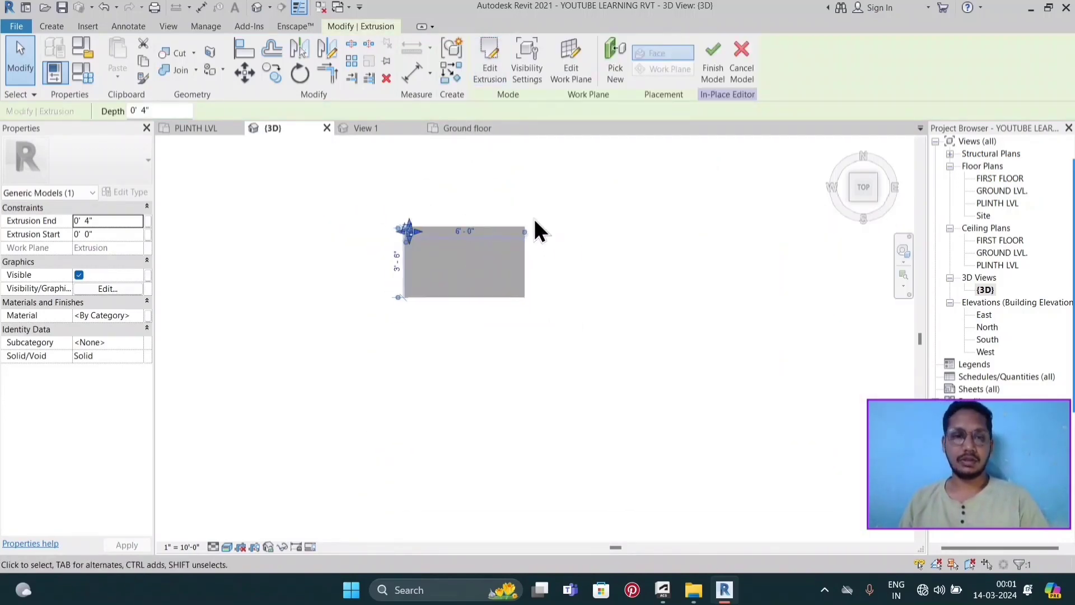
pyautogui.keyDown('shift'); pyautogui.moveTo(468, 239); pyautogui.dragTo(489, 172, button='middle'); pyautogui.keyUp('shift')
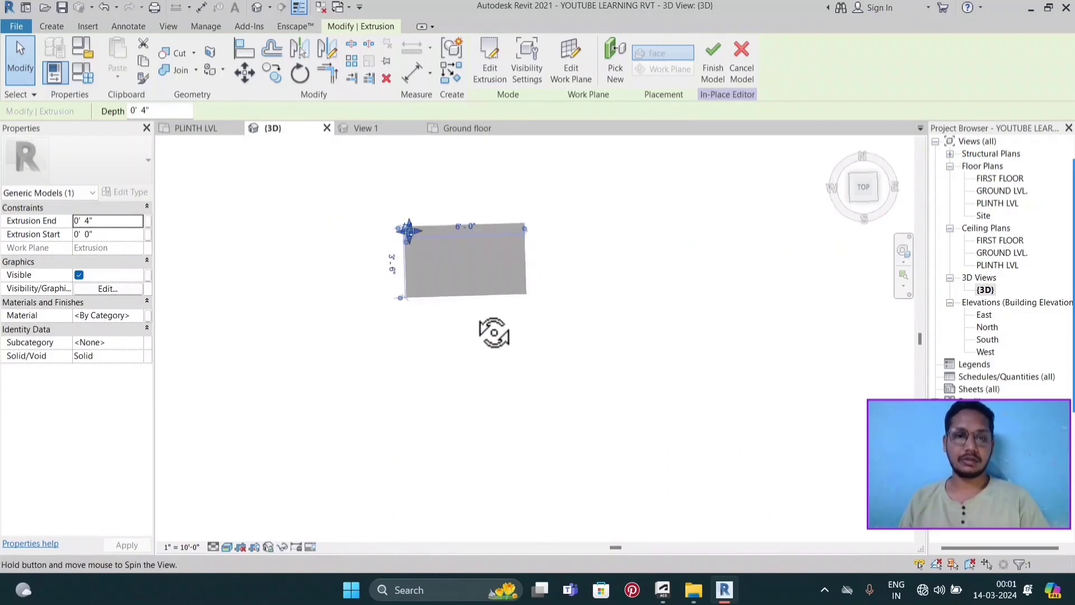
pyautogui.click(571, 264)
pyautogui.scroll(2, 412, 234)
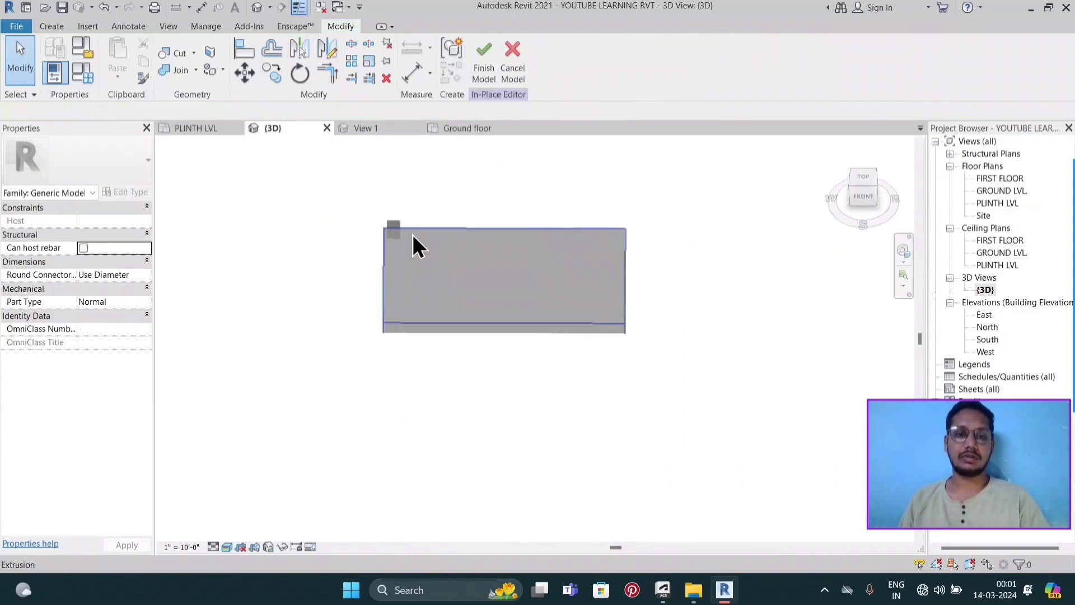
pyautogui.scroll(2, 406, 224)
pyautogui.scroll(2, 408, 224)
pyautogui.moveTo(415, 244)
pyautogui.keyDown('shift'); pyautogui.mouseDown(button='middle')
pyautogui.moveTo(458, 237)
pyautogui.moveTo(472, 159)
pyautogui.moveTo(398, 314)
pyautogui.moveTo(403, 329)
pyautogui.moveTo(425, 211)
pyautogui.mouseUp(button='middle'); pyautogui.keyUp('shift')
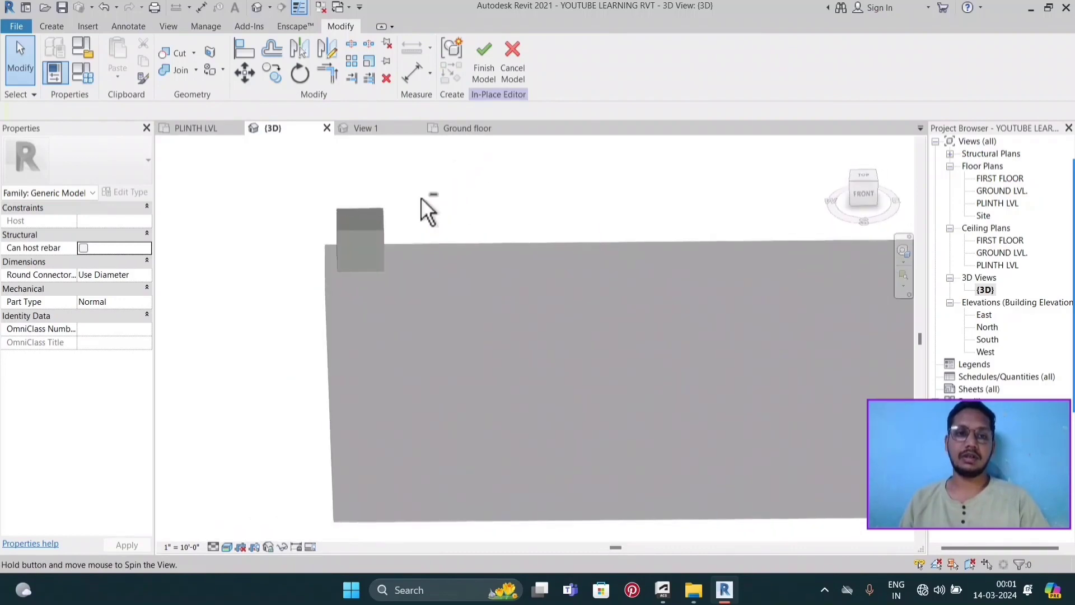
pyautogui.scroll(-2, 341, 205)
pyautogui.click(405, 341)
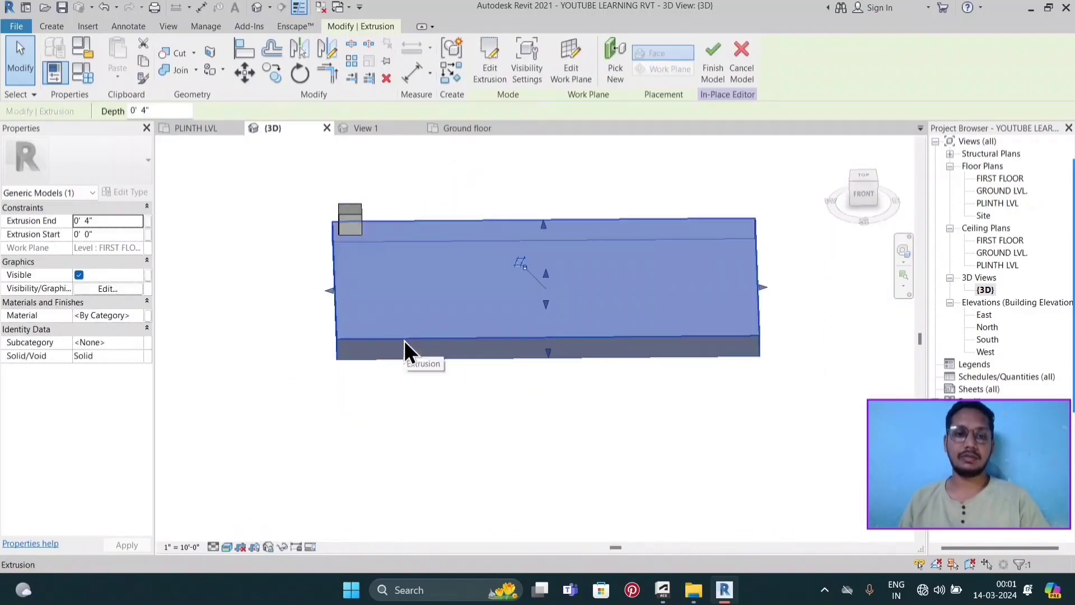
pyautogui.click(361, 222)
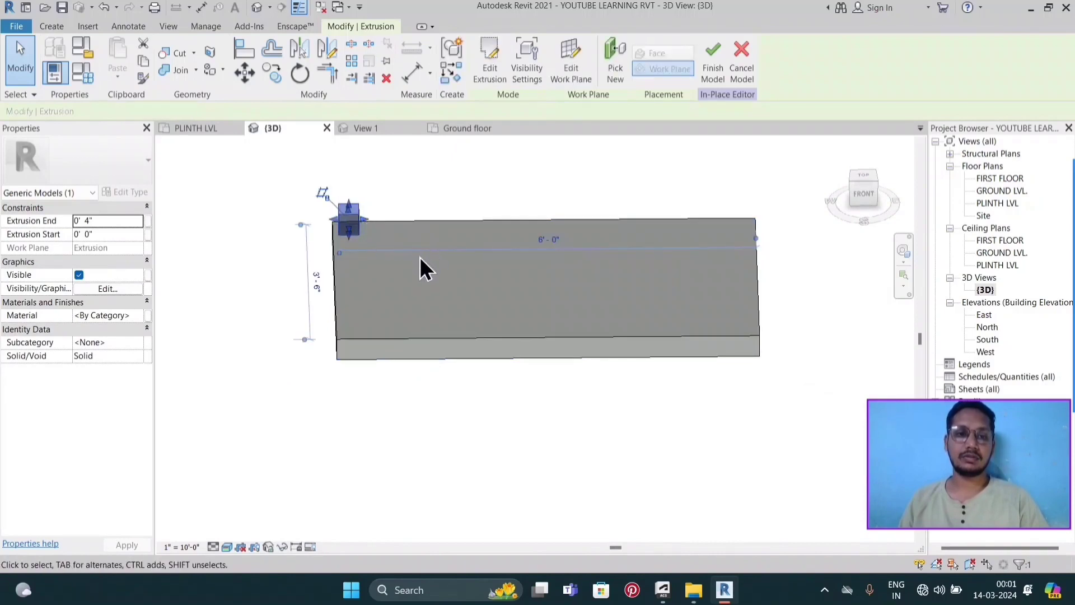
pyautogui.click(862, 182)
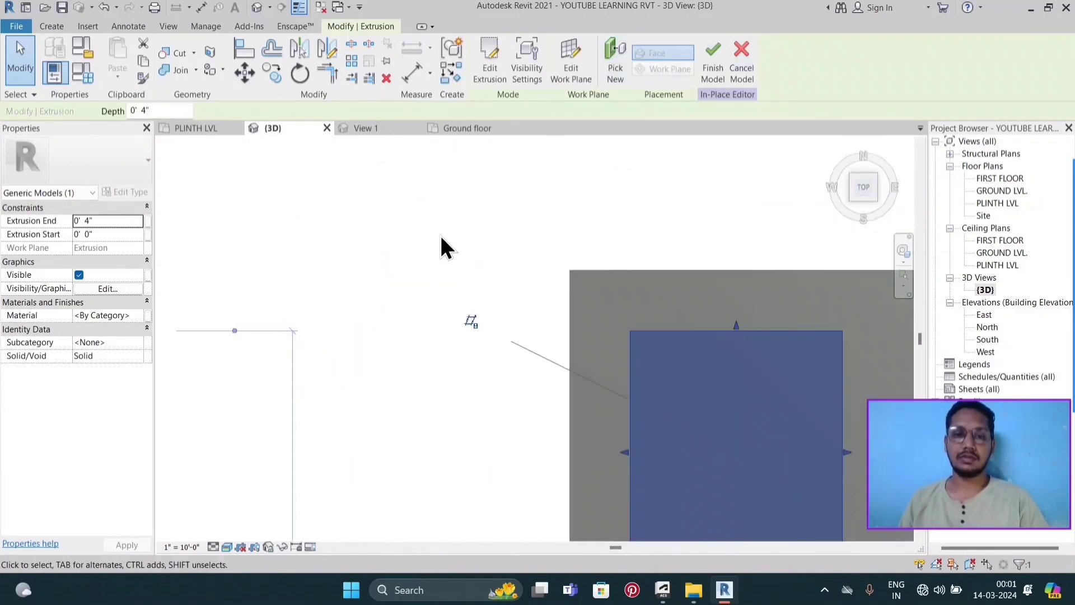
pyautogui.click(474, 197)
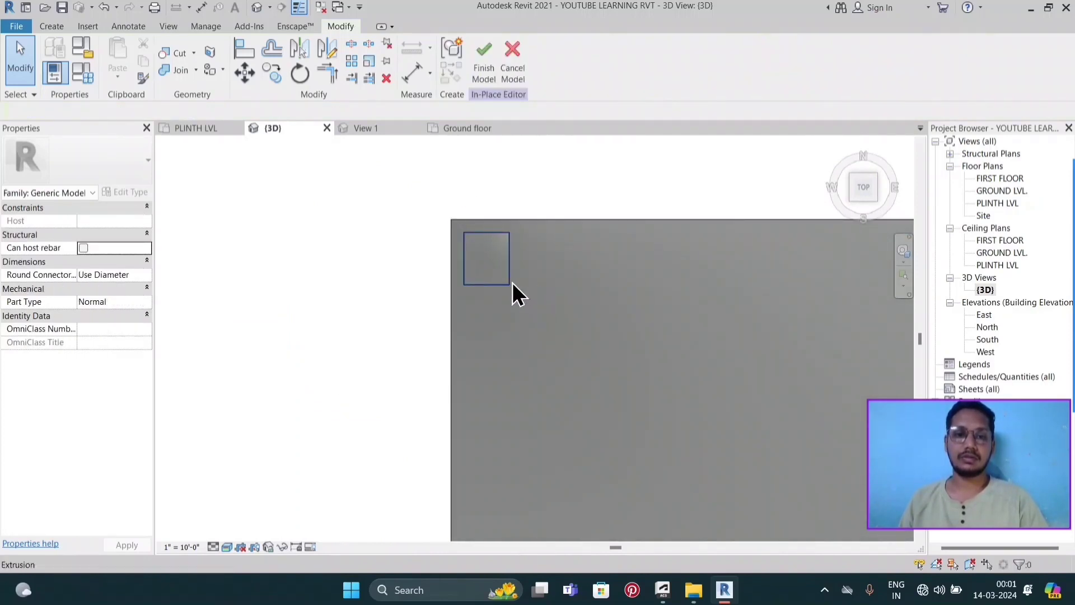
pyautogui.click(511, 281)
# - Reopen the leg extrusion sketch and mirror its corner square to the bottom-left corner
pyautogui.doubleClick(512, 282)
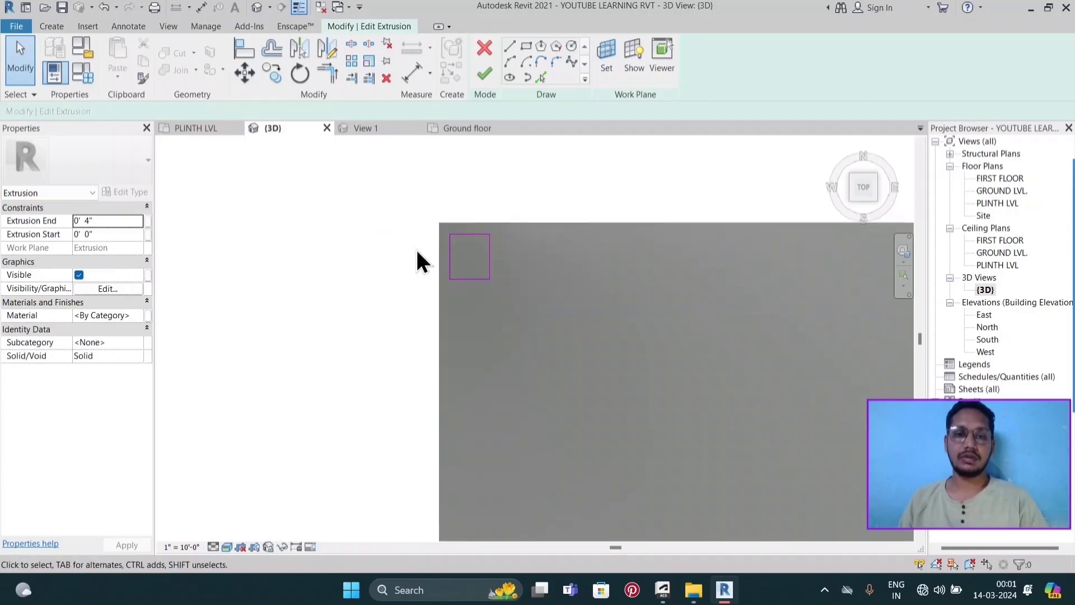
pyautogui.moveTo(533, 298); pyautogui.dragTo(457, 281, button='middle')
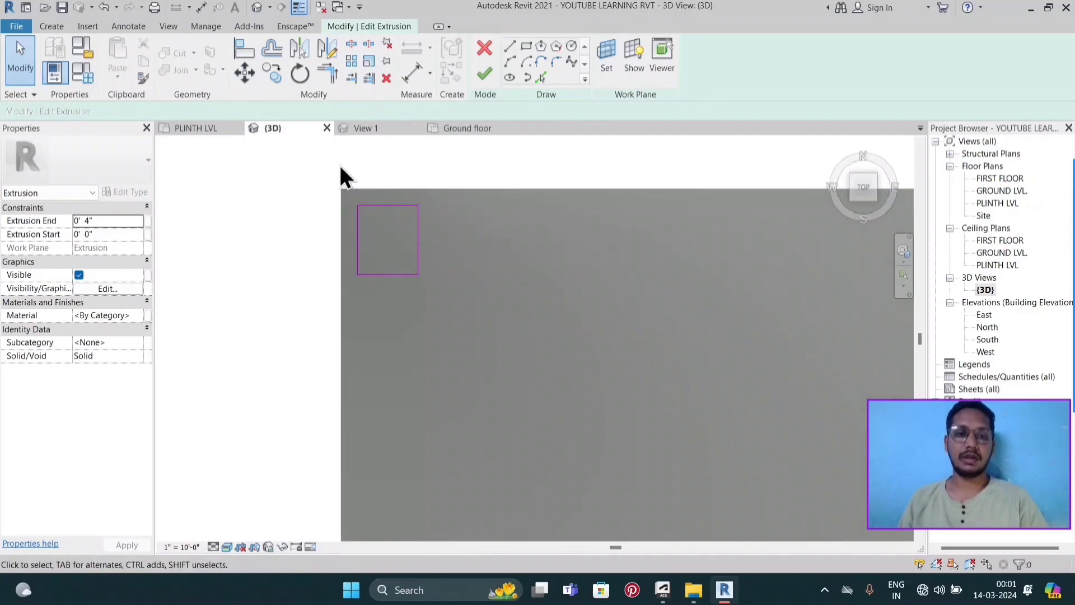
pyautogui.click(448, 275)
pyautogui.moveTo(449, 277); pyautogui.dragTo(468, 315)
pyautogui.scroll(-5, 309, 242)
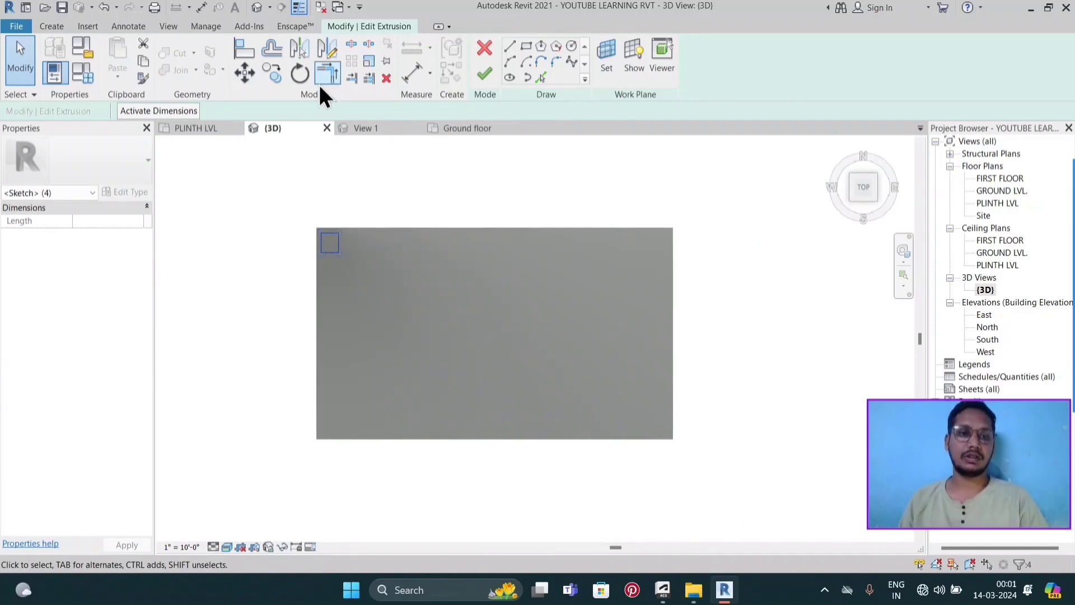
pyautogui.click(328, 49)
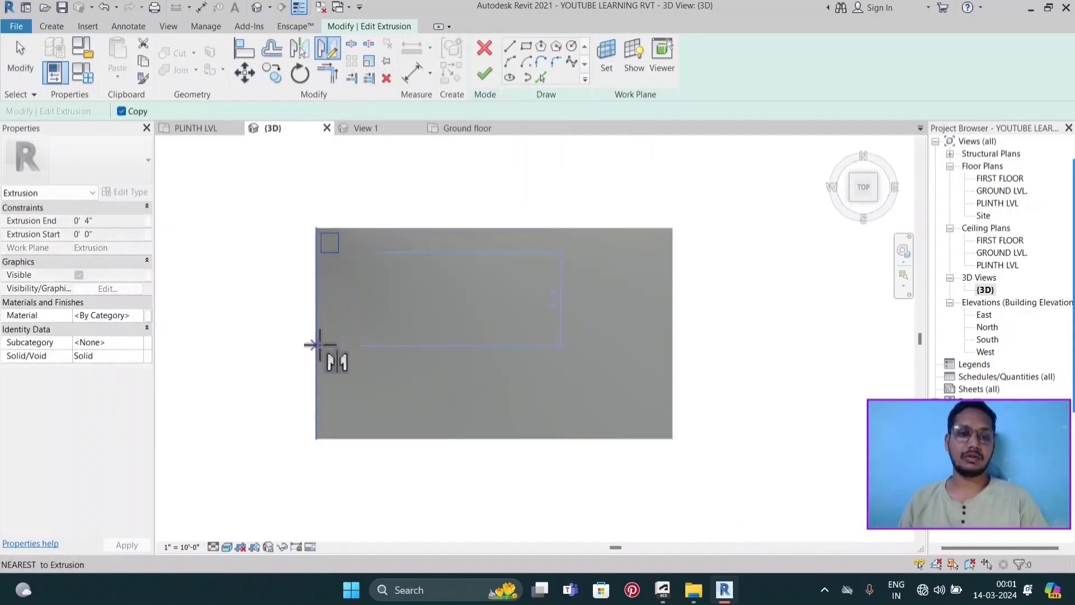
pyautogui.click(319, 334)
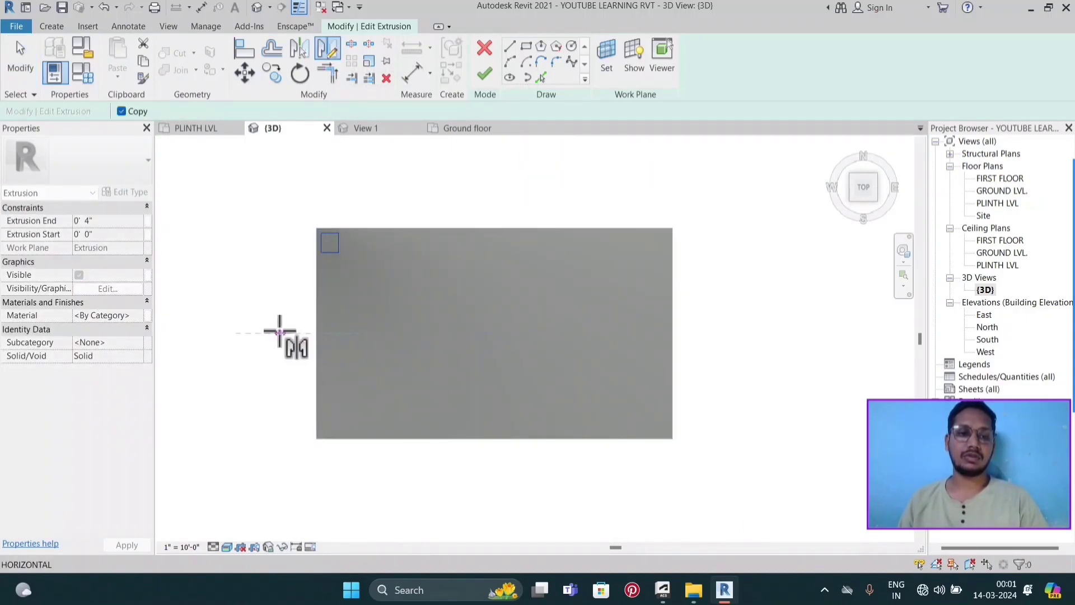
pyautogui.click(267, 333)
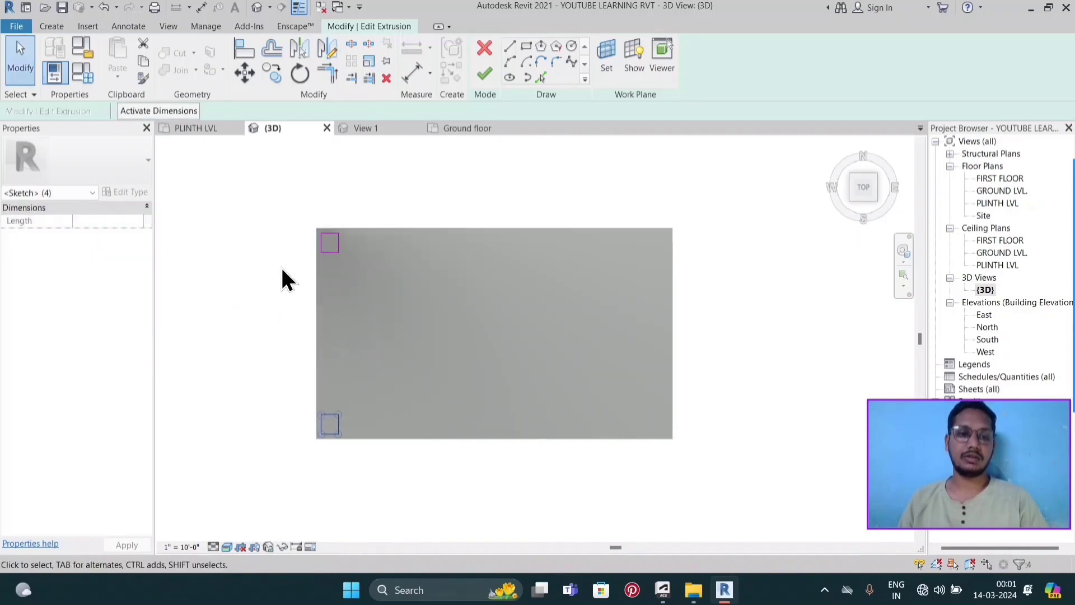
# - Mirror both left-side squares across the slab's midpoint onto the two right corners
pyautogui.moveTo(272, 200); pyautogui.dragTo(373, 443)
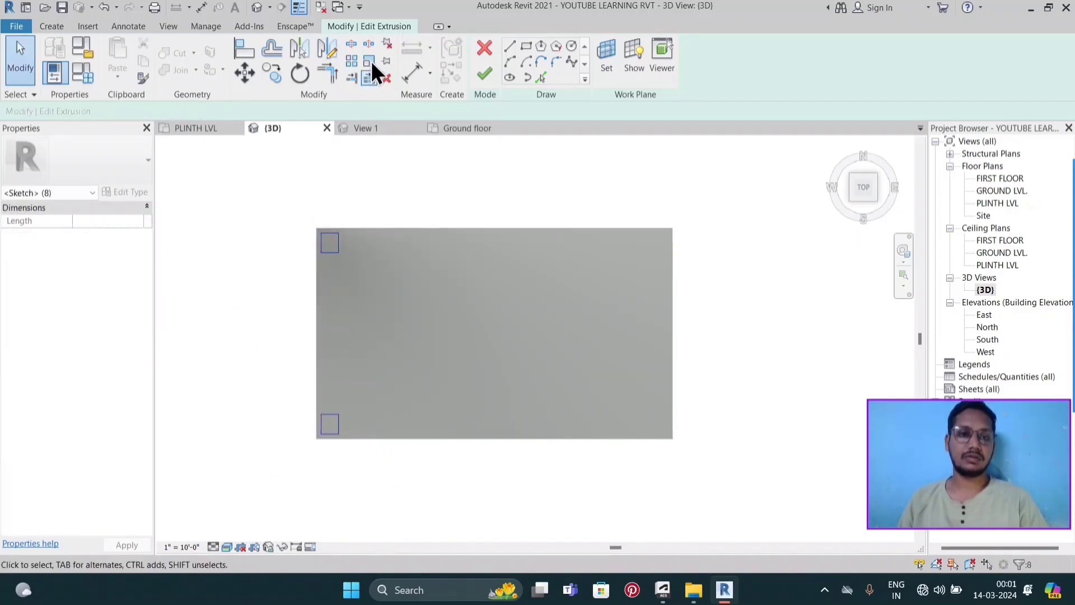
pyautogui.click(332, 55)
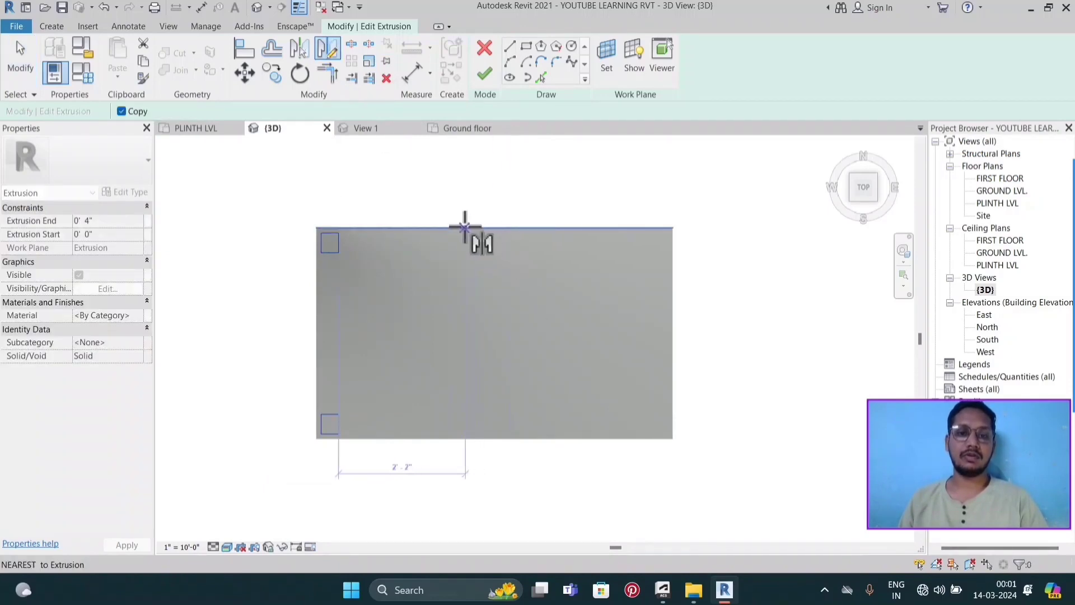
pyautogui.click(494, 228)
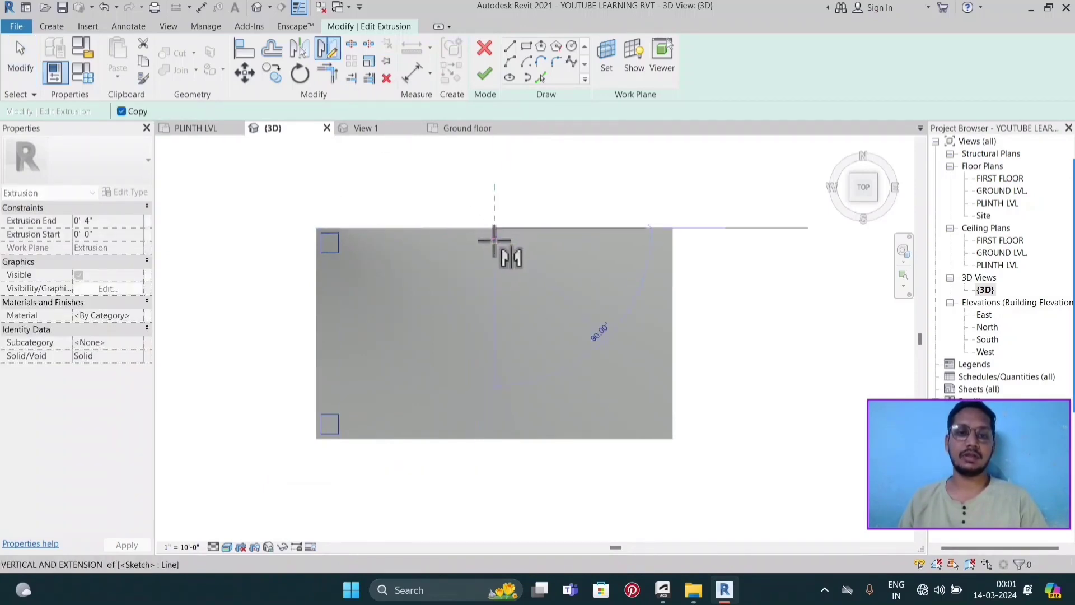
pyautogui.click(495, 465)
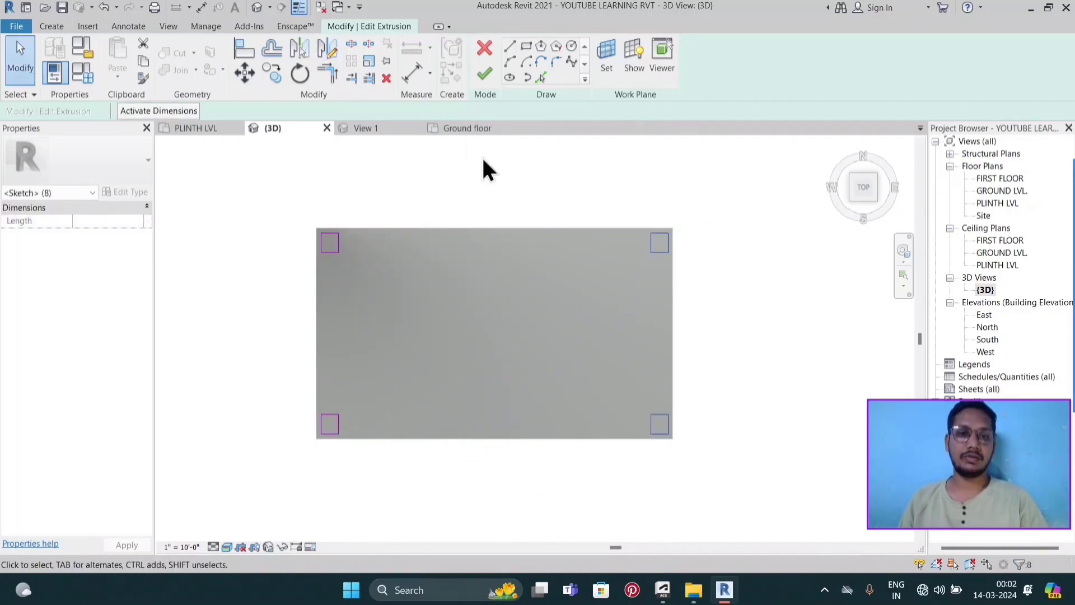
pyautogui.press('Escape')
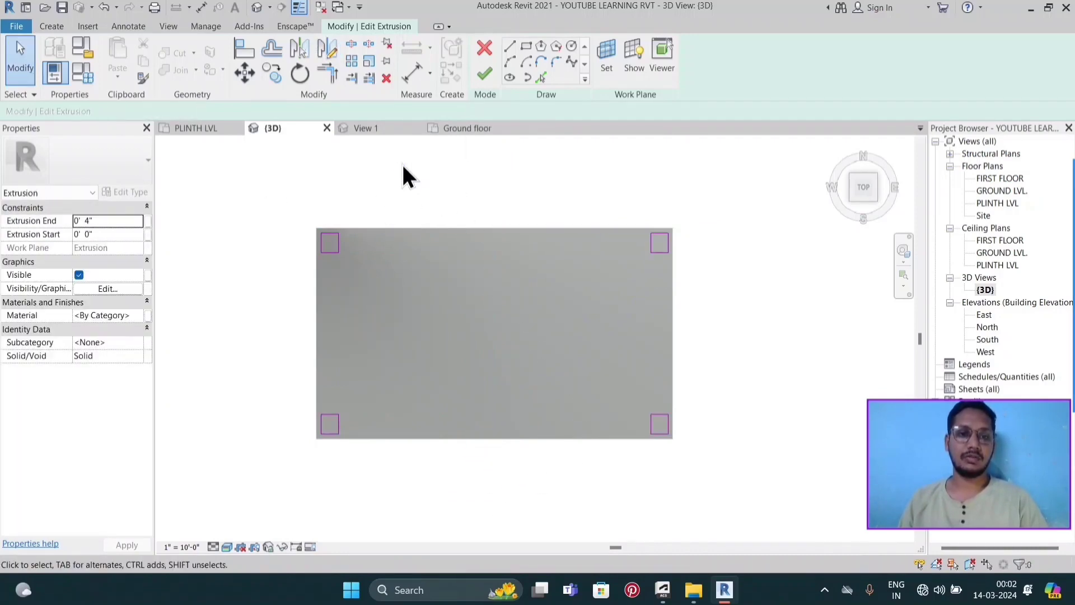
# - Set the legs' Extrusion End to 3' 0", then finish the sketch and the in-place model
pyautogui.click(102, 220)
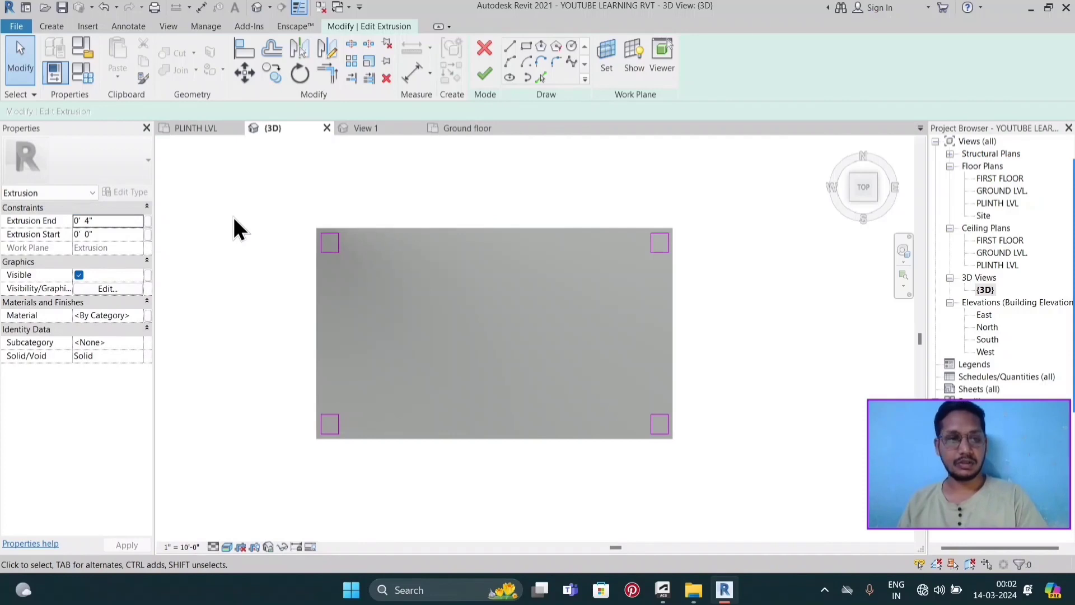
pyautogui.moveTo(95, 220); pyautogui.dragTo(74, 218)
pyautogui.write('3')
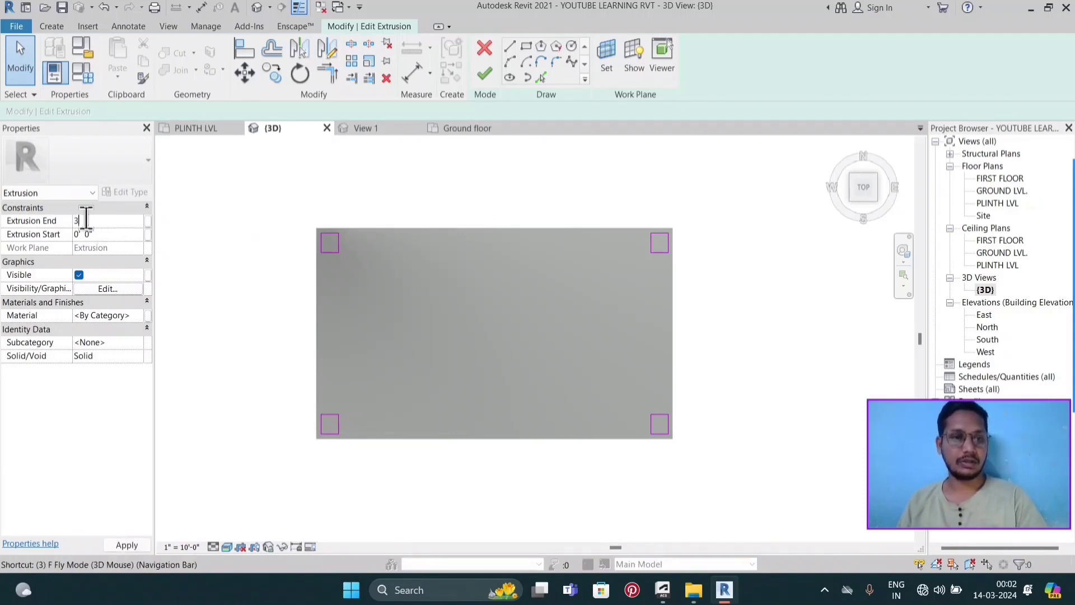
pyautogui.write('\'  0"')
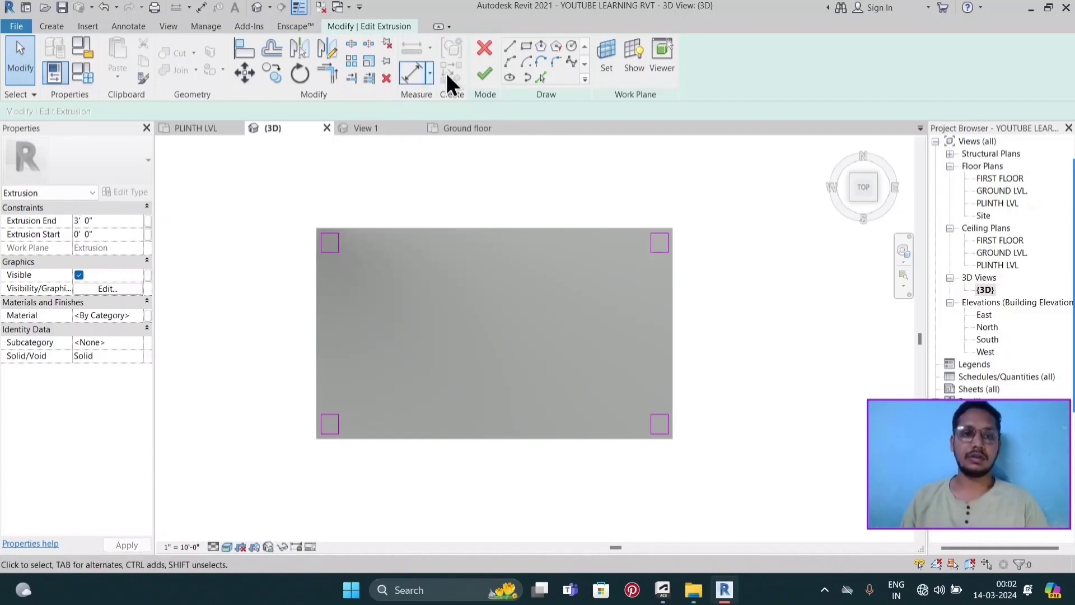
pyautogui.click(490, 79)
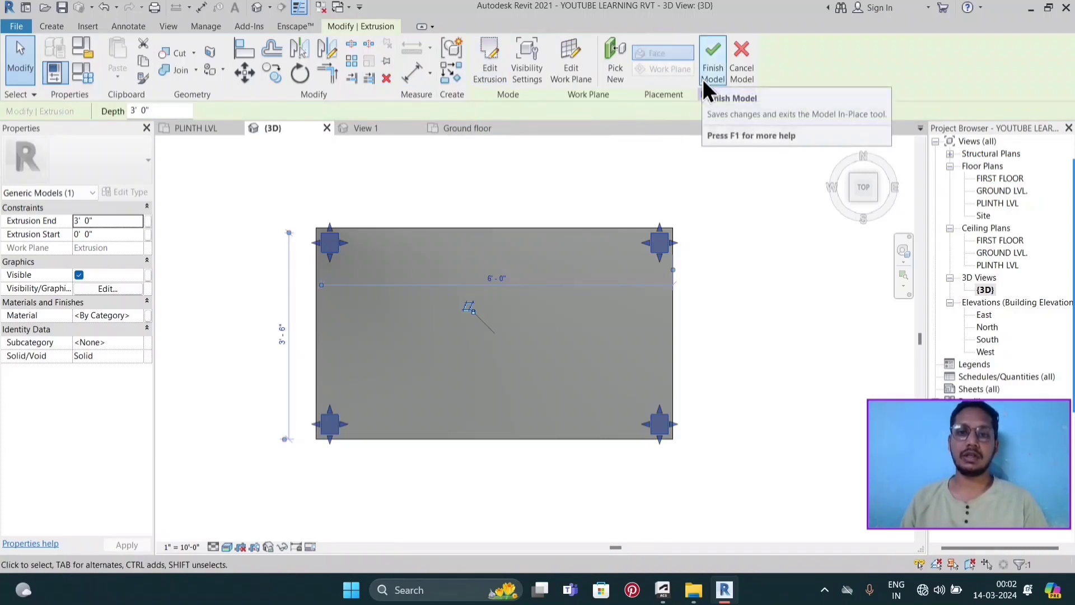
pyautogui.click(703, 79)
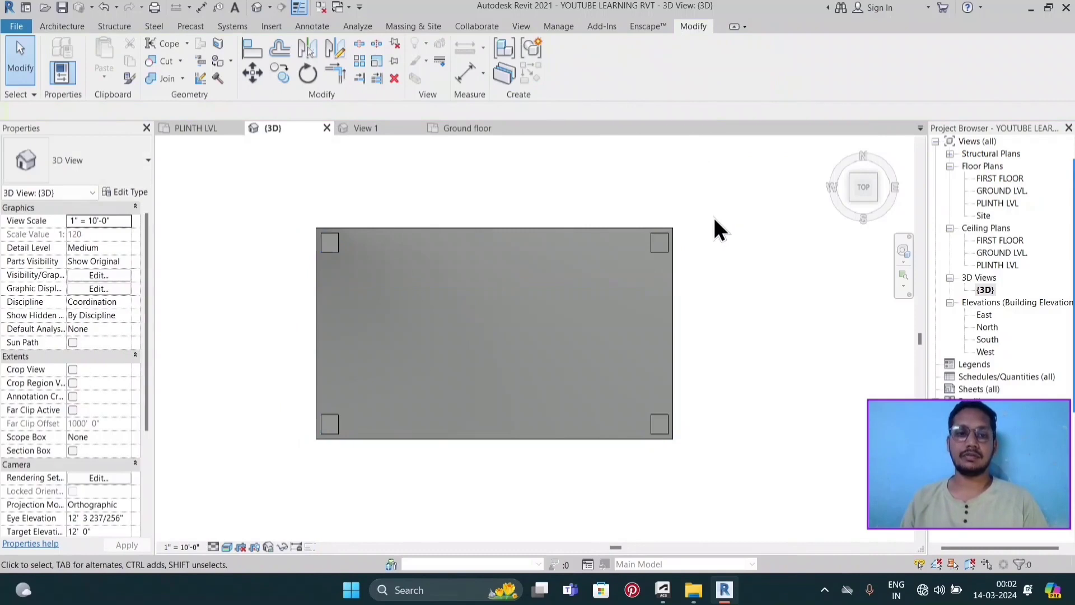
# - Zoom out and orbit the 3D view to inspect the slab and its four legs
pyautogui.scroll(-3, 663, 211)
pyautogui.keyDown('shift'); pyautogui.moveTo(614, 412); pyautogui.dragTo(572, 283, button='middle'); pyautogui.keyUp('shift')
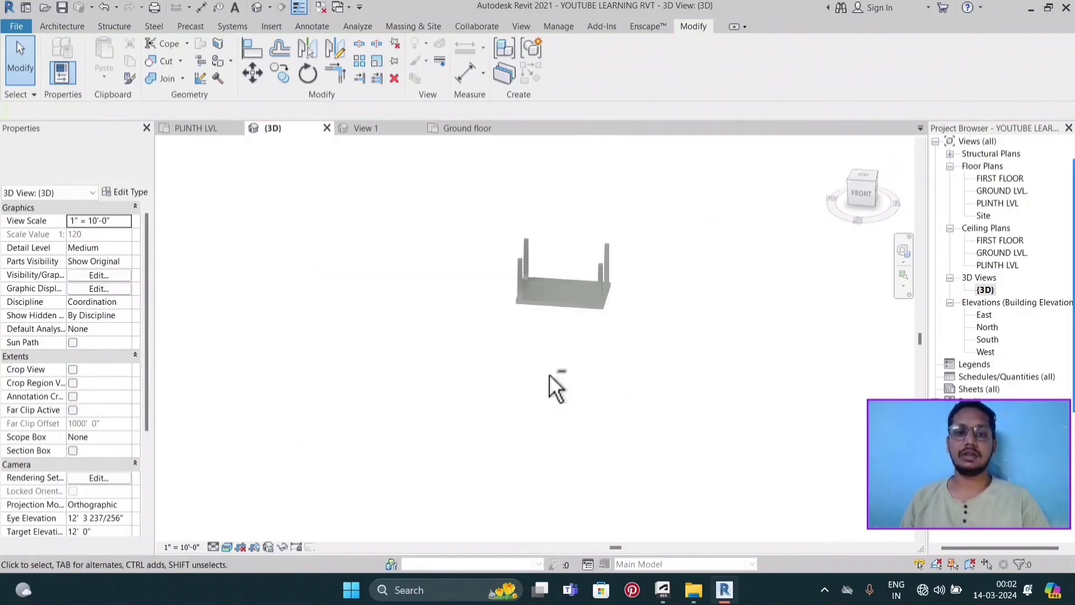
pyautogui.moveTo(549, 374)
pyautogui.keyDown('shift'); pyautogui.mouseDown(button='middle')
pyautogui.moveTo(582, 287)
pyautogui.moveTo(580, 444)
pyautogui.moveTo(552, 557)
pyautogui.moveTo(545, 379)
pyautogui.moveTo(540, 477)
pyautogui.moveTo(523, 427)
pyautogui.moveTo(550, 403)
pyautogui.moveTo(550, 439)
pyautogui.moveTo(528, 243)
pyautogui.moveTo(554, 365)
pyautogui.moveTo(559, 470)
pyautogui.moveTo(644, 401)
pyautogui.moveTo(720, 260)
pyautogui.mouseUp(button='middle'); pyautogui.keyUp('shift')
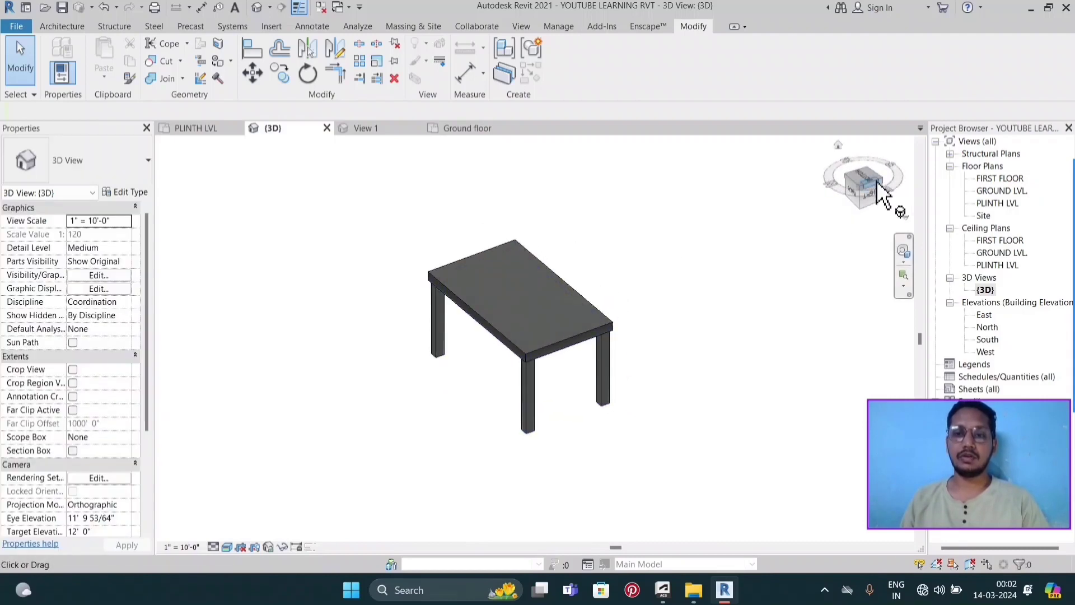
pyautogui.moveTo(527, 391)
pyautogui.keyDown('shift'); pyautogui.mouseDown(button='middle')
pyautogui.moveTo(563, 424)
pyautogui.moveTo(616, 427)
pyautogui.moveTo(540, 449)
pyautogui.moveTo(661, 389)
pyautogui.moveTo(504, 365)
pyautogui.moveTo(487, 314)
pyautogui.mouseUp(button='middle'); pyautogui.keyUp('shift')
pyautogui.moveTo(487, 199)
pyautogui.keyDown('shift'); pyautogui.mouseDown(button='middle')
pyautogui.moveTo(492, 409)
pyautogui.moveTo(462, 163)
pyautogui.moveTo(463, 431)
pyautogui.moveTo(444, 228)
pyautogui.moveTo(457, 316)
pyautogui.moveTo(475, 240)
pyautogui.moveTo(456, 240)
pyautogui.moveTo(451, 283)
pyautogui.mouseUp(button='middle'); pyautogui.keyUp('shift')
pyautogui.scroll(2, 451, 284)
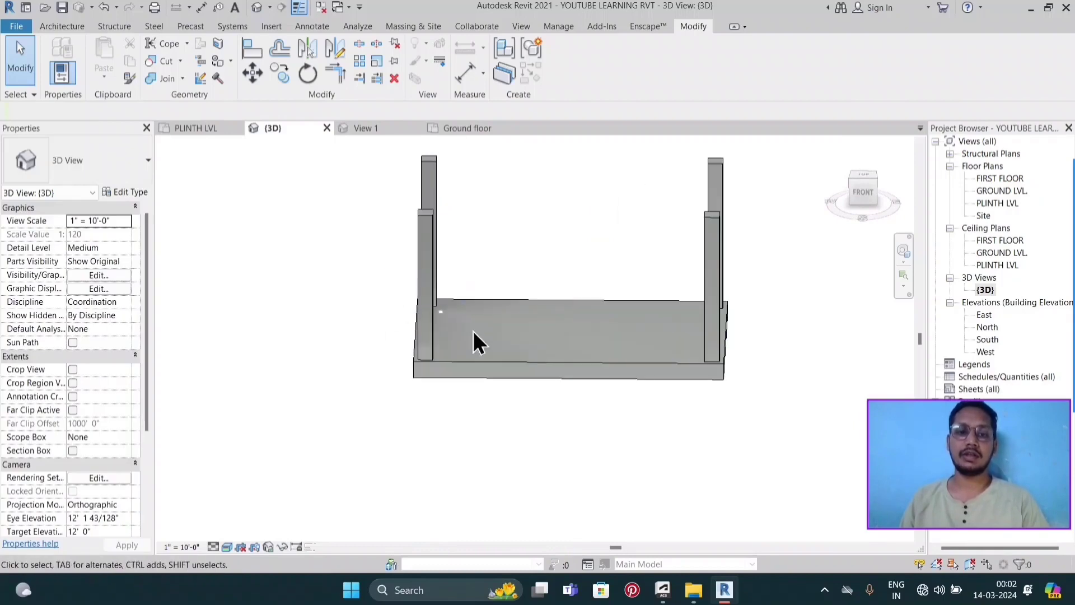
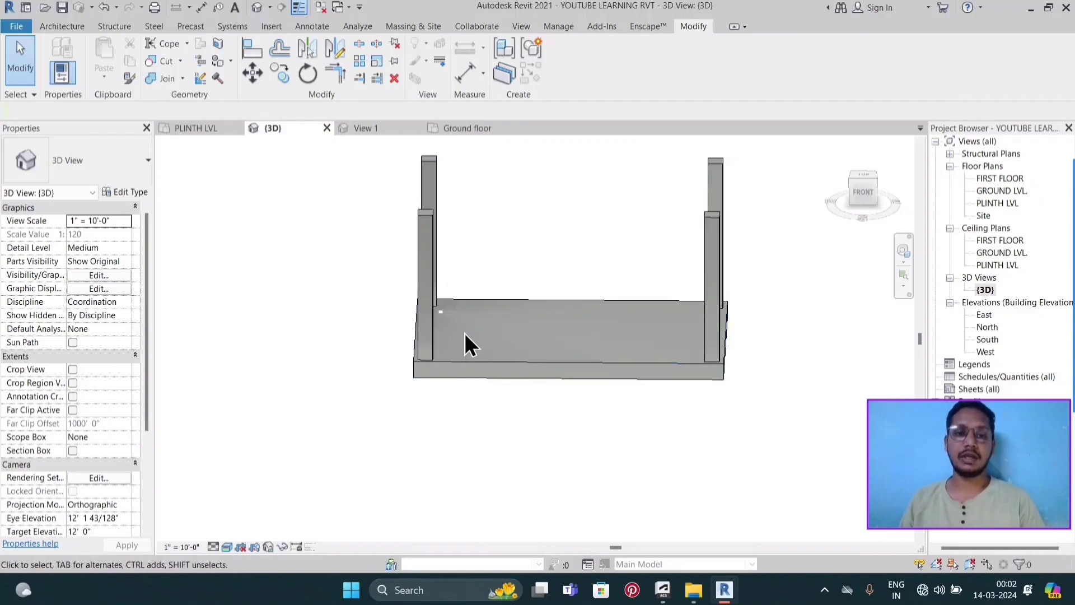
# - Open the slab-and-legs generic model in place, select its 6'-0" extrusion, and recentre the view
pyautogui.doubleClick(474, 363)
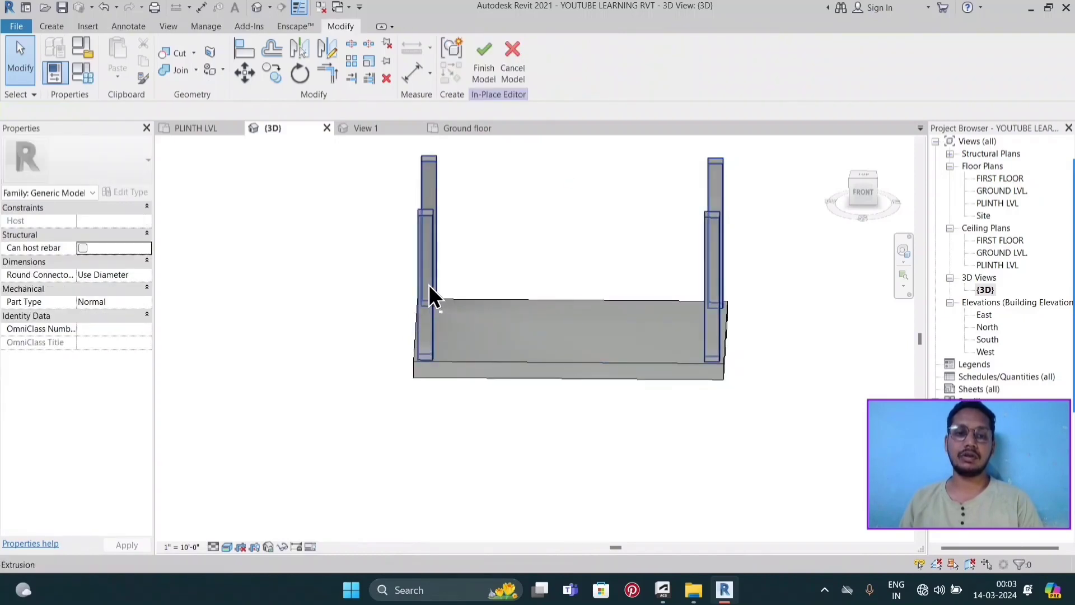
pyautogui.click(429, 232)
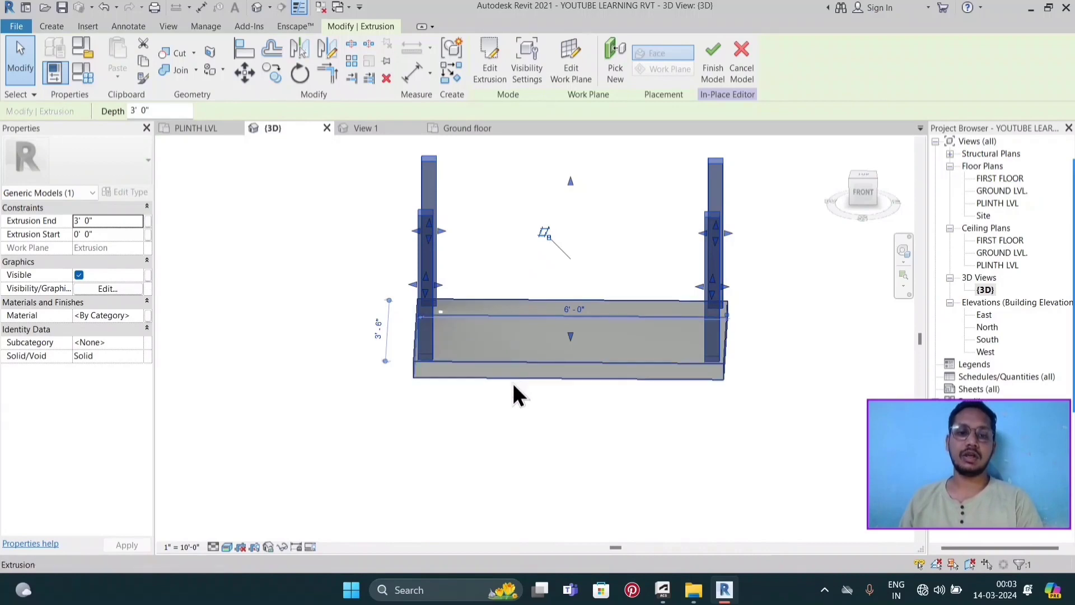
pyautogui.scroll(-2, 572, 258)
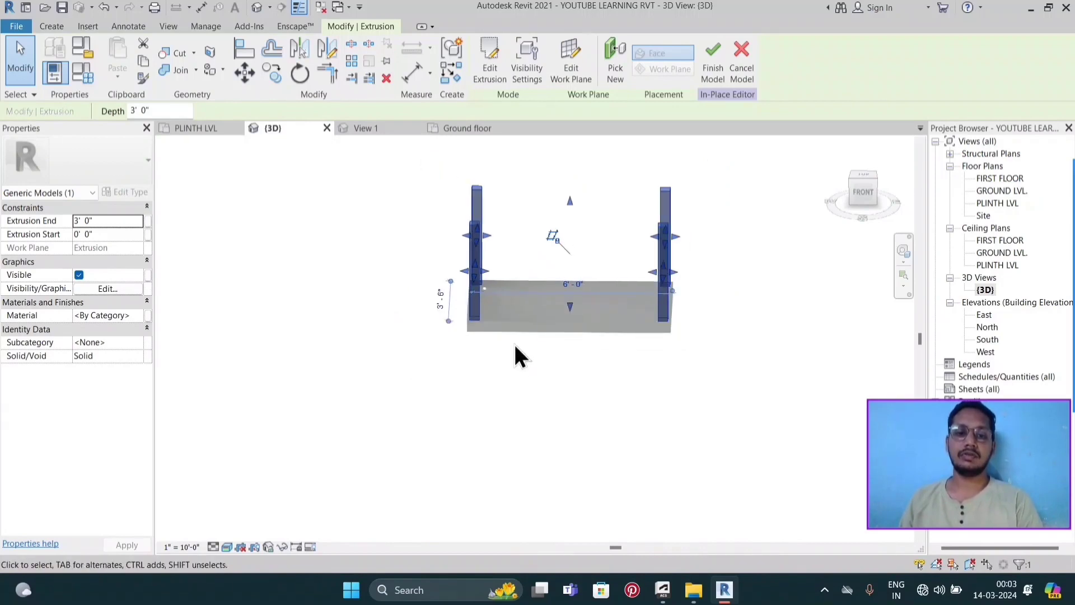
pyautogui.scroll(2, 510, 336)
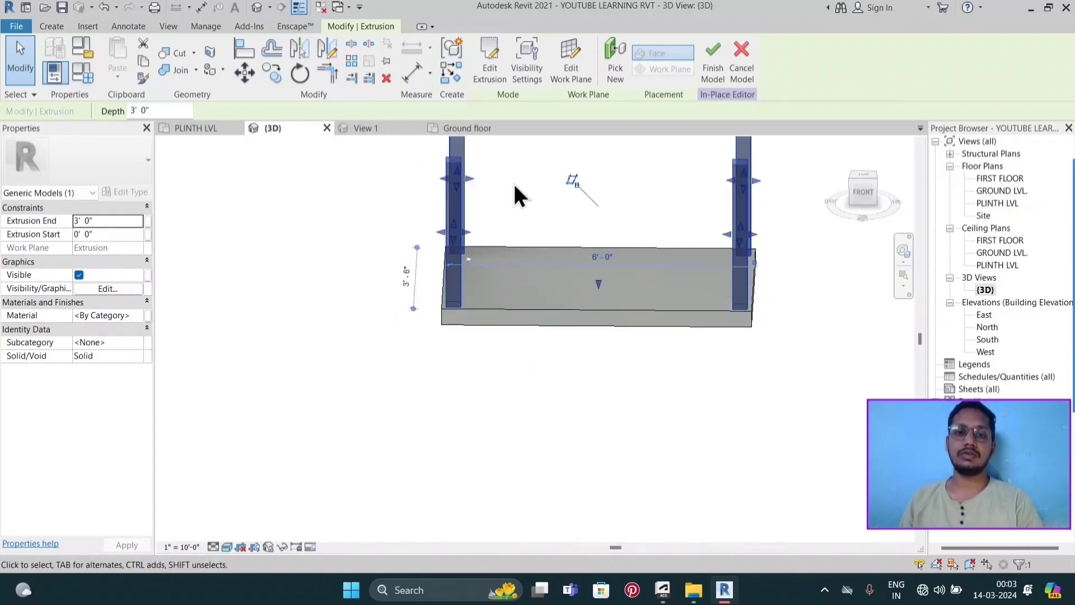
pyautogui.moveTo(514, 185); pyautogui.dragTo(522, 228, button='middle')
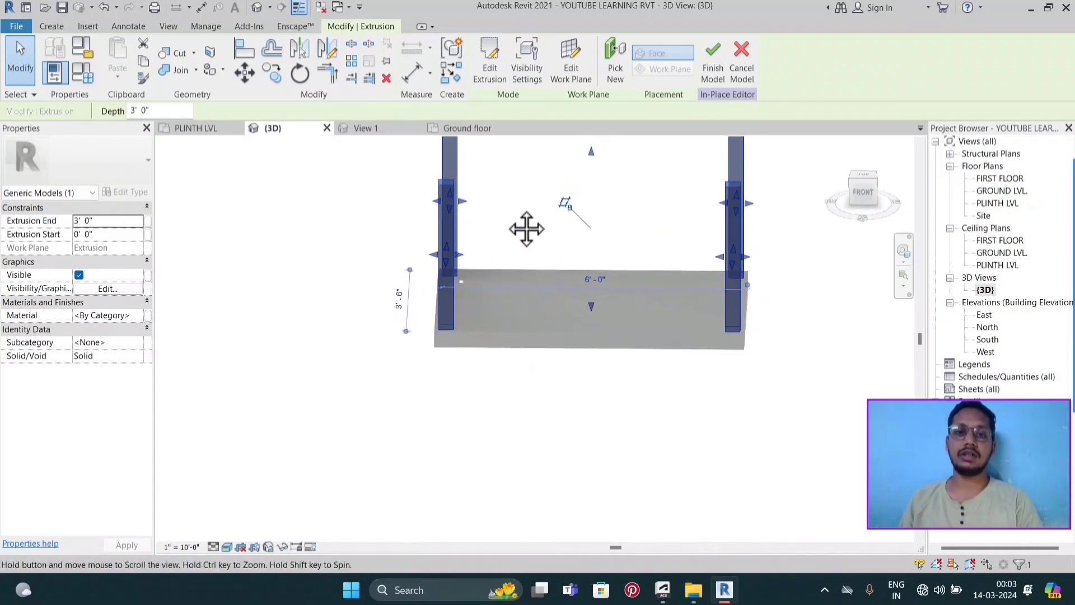
# - Reassign the extrusion's work plane to a newly picked plane so the panel sits on the post tops
pyautogui.click(569, 79)
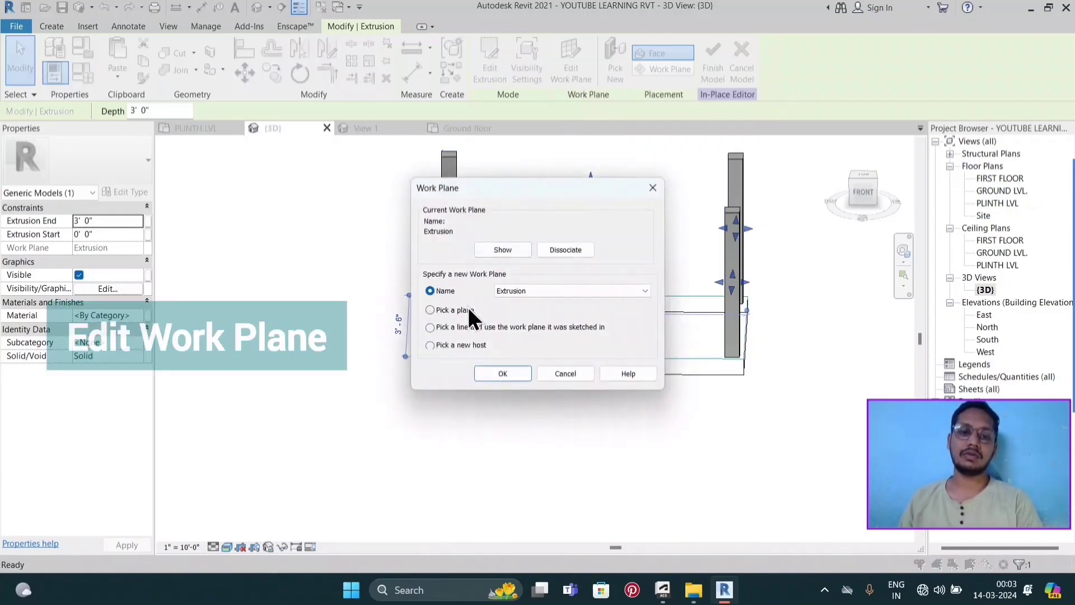
pyautogui.click(430, 311)
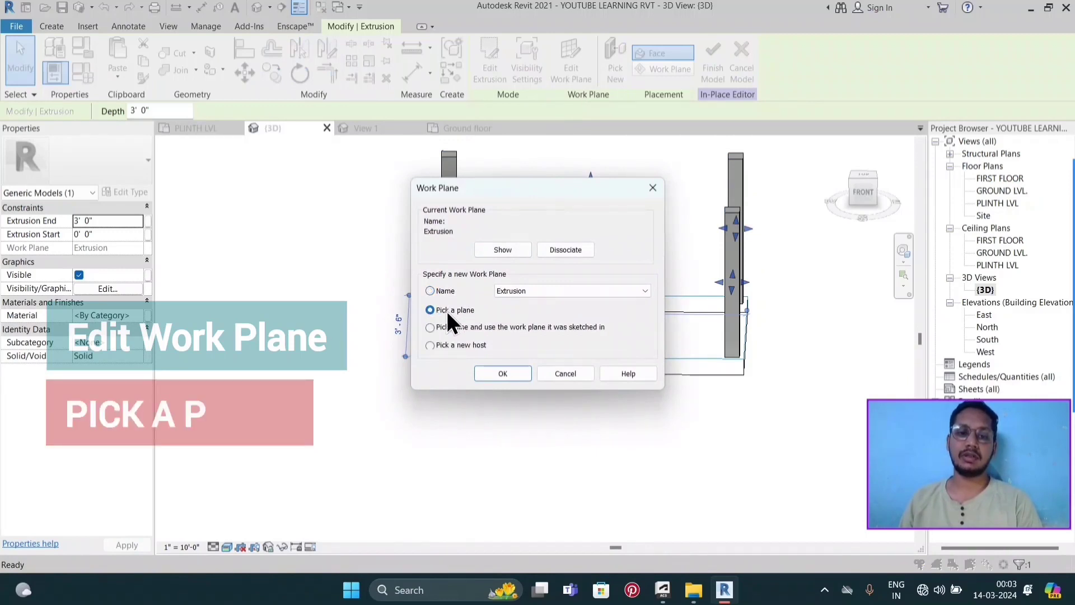
pyautogui.click(503, 373)
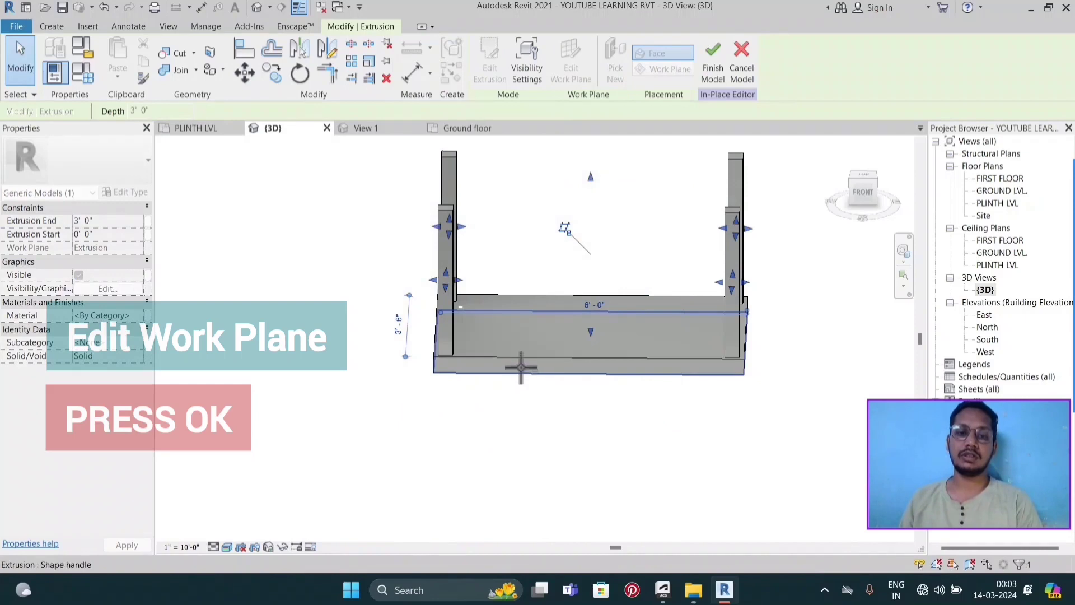
pyautogui.scroll(1, 539, 391)
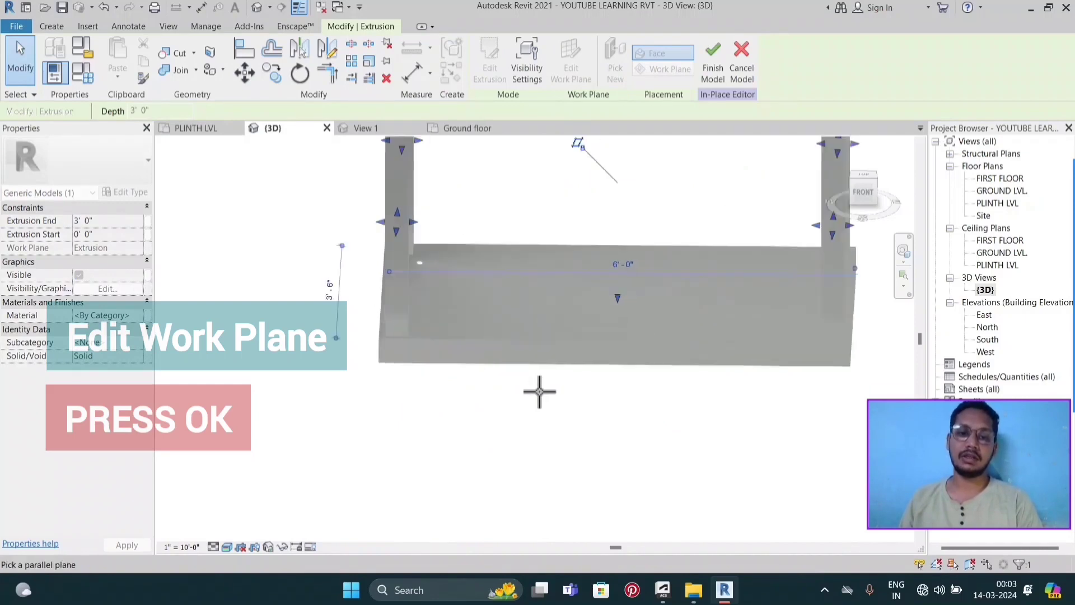
pyautogui.scroll(1, 540, 389)
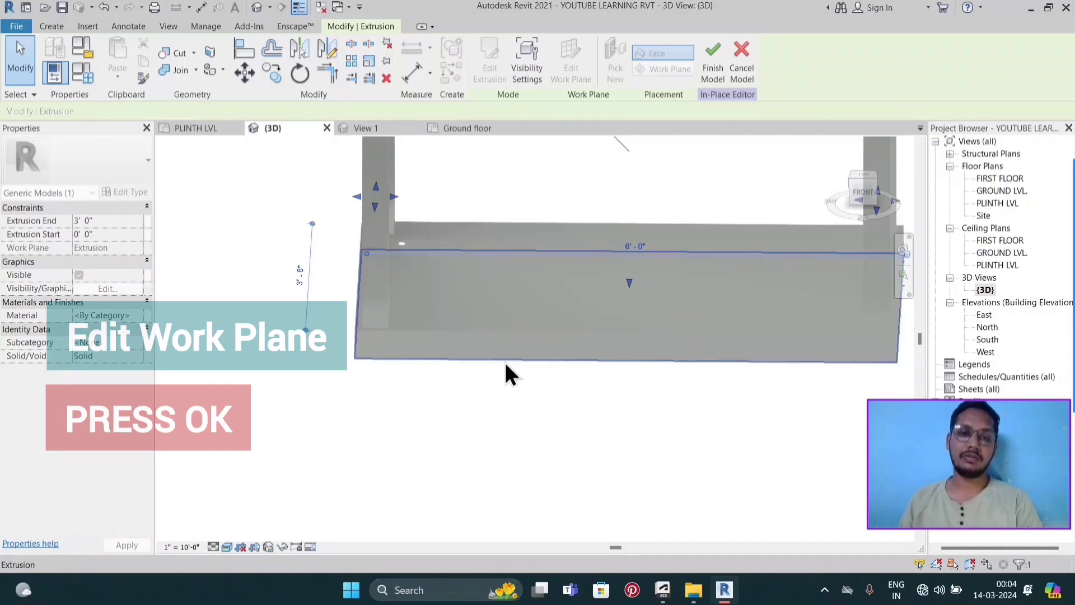
pyautogui.scroll(-2, 415, 315)
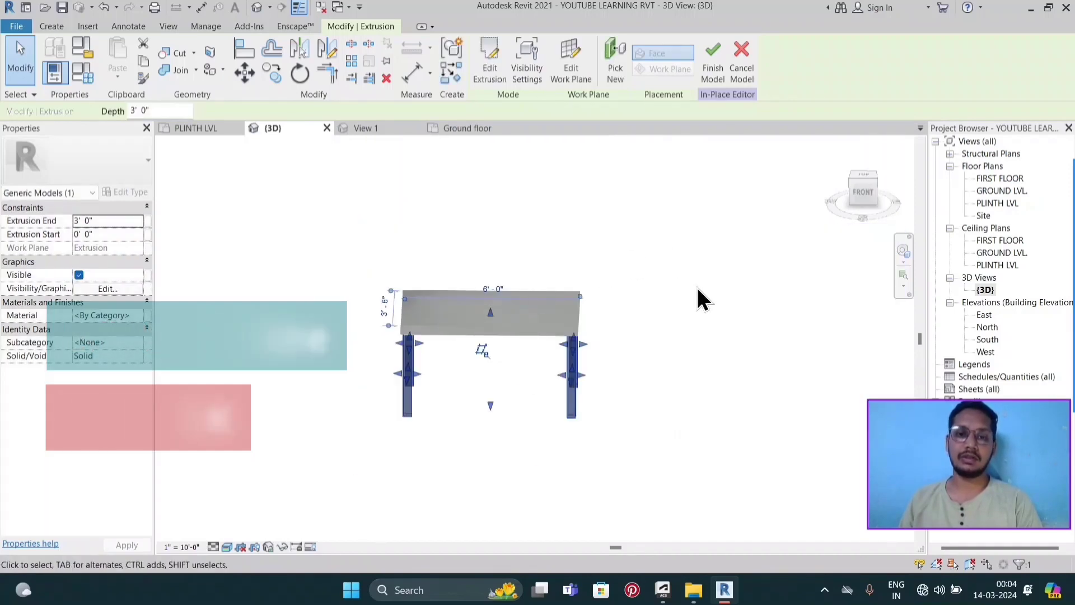
# - Finish the in-place table model and orbit around it to inspect
pyautogui.click(687, 297)
pyautogui.scroll(-2, 644, 328)
pyautogui.scroll(3, 583, 330)
pyautogui.scroll(1, 543, 292)
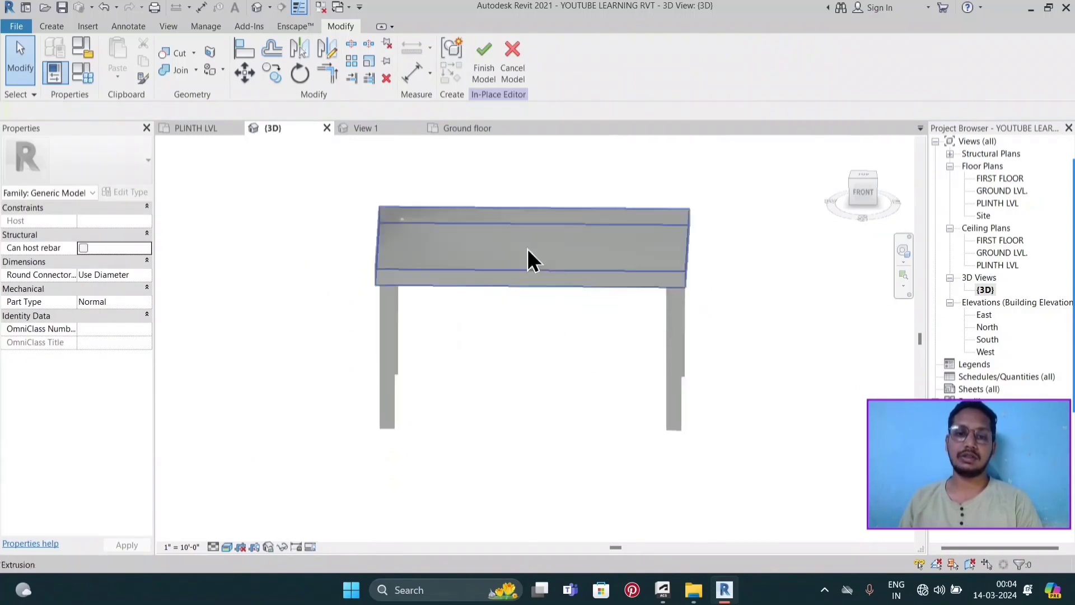
pyautogui.click(485, 69)
pyautogui.scroll(-1, 543, 288)
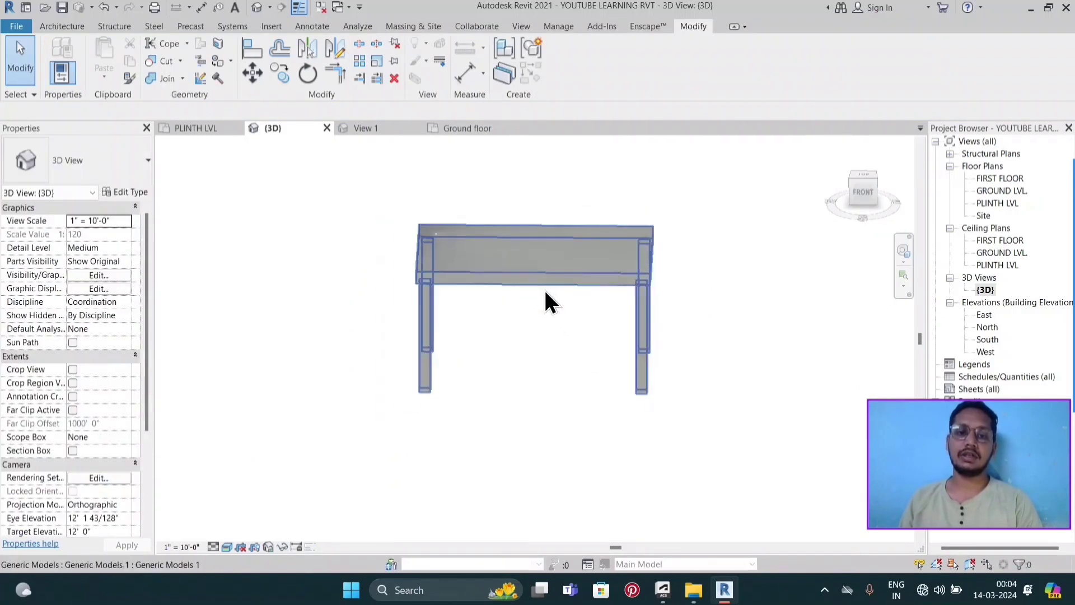
pyautogui.scroll(-2, 493, 322)
pyautogui.scroll(-2, 507, 358)
pyautogui.scroll(2, 511, 364)
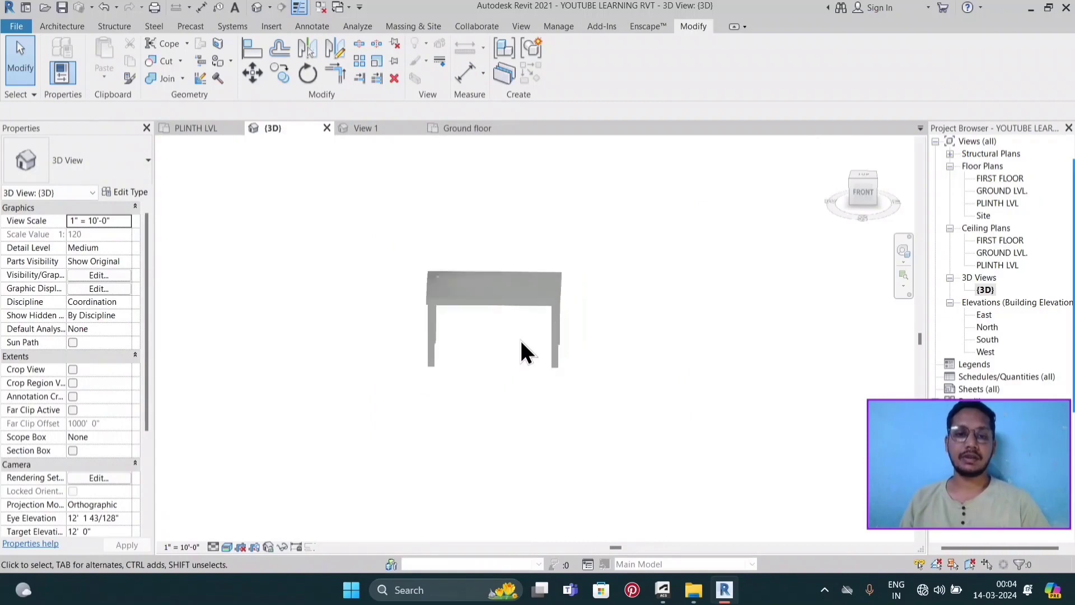
pyautogui.scroll(2, 520, 347)
pyautogui.moveTo(559, 383)
pyautogui.keyDown('shift'); pyautogui.mouseDown(button='middle')
pyautogui.moveTo(493, 440)
pyautogui.moveTo(491, 171)
pyautogui.mouseUp(button='middle'); pyautogui.keyUp('shift')
pyautogui.scroll(-1, 466, 327)
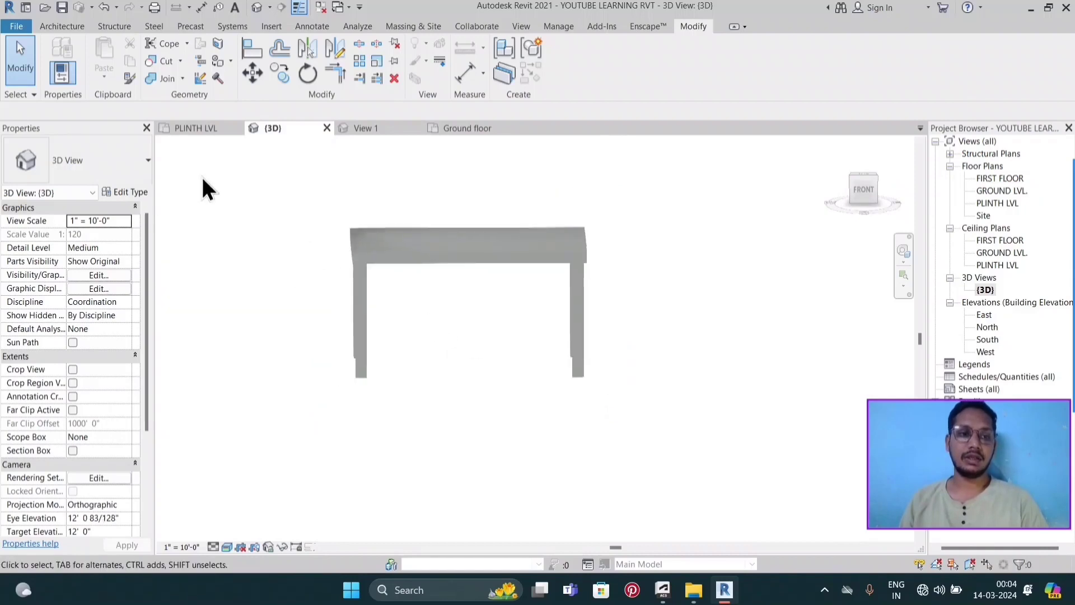
# - Reopen the table in place and review the tabletop's material, leaving its sketch unchanged
pyautogui.click(415, 256)
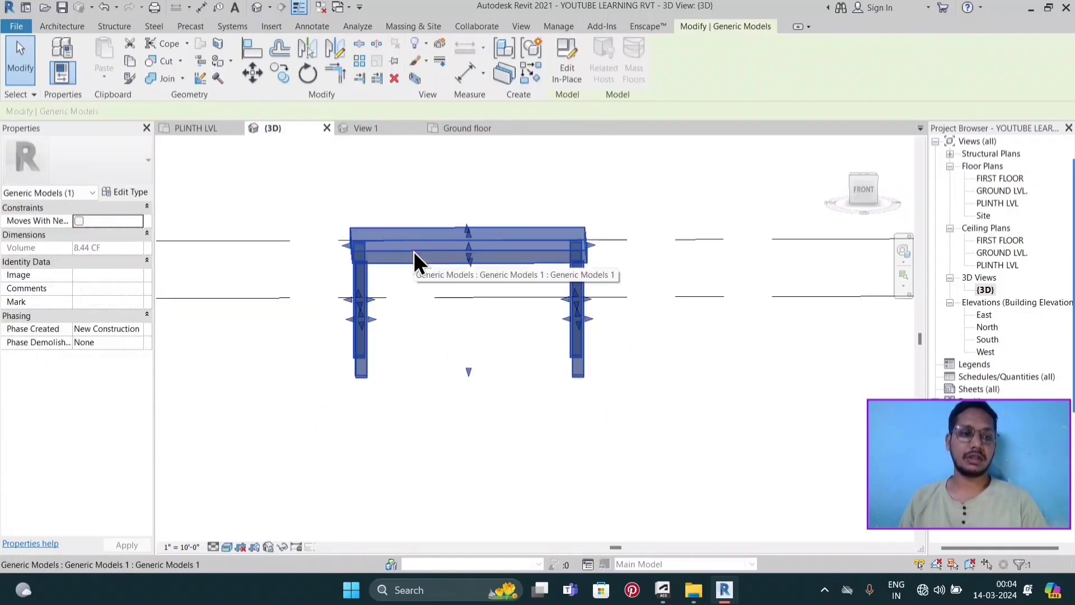
pyautogui.doubleClick(420, 263)
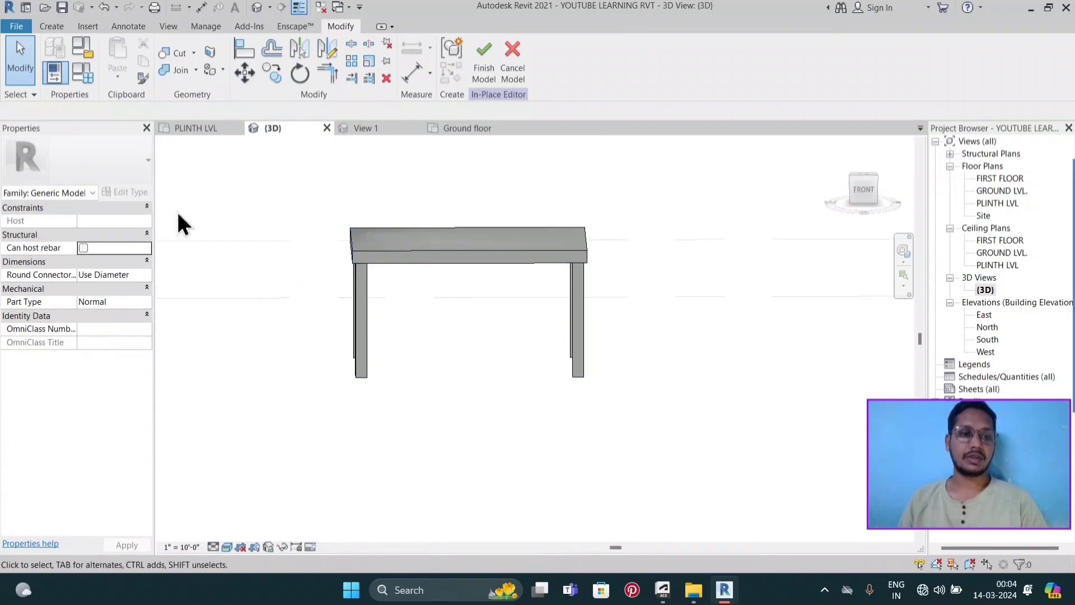
pyautogui.doubleClick(402, 250)
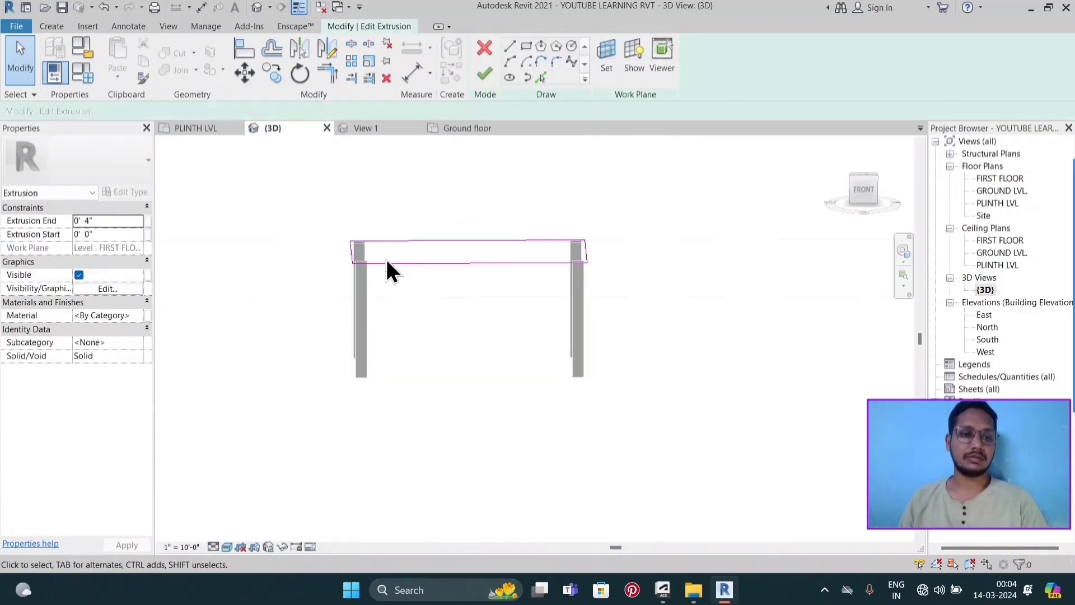
pyautogui.click(140, 317)
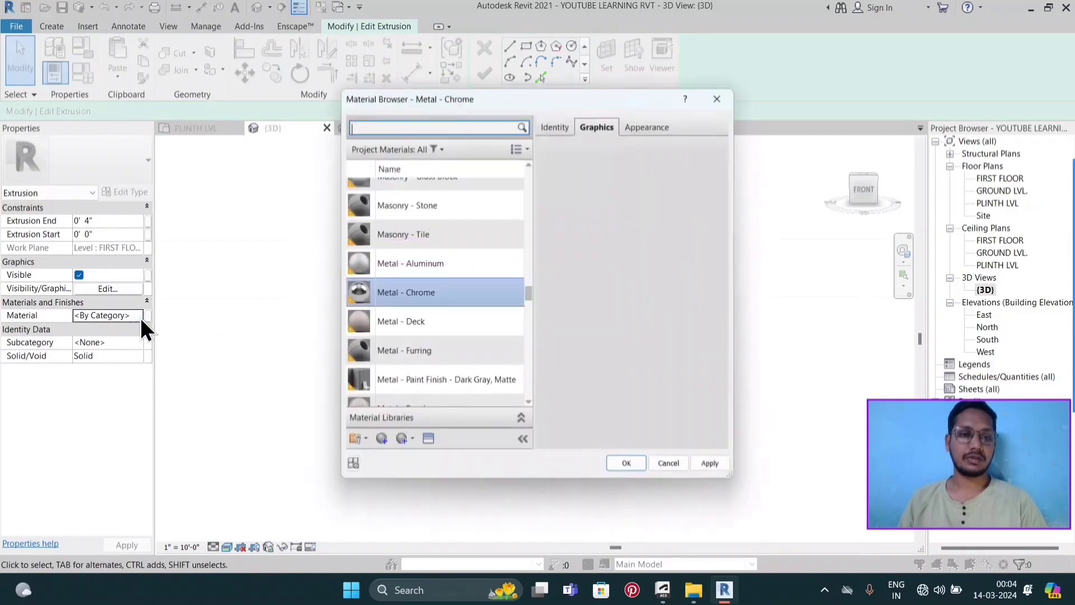
pyautogui.click(713, 102)
pyautogui.click(630, 204)
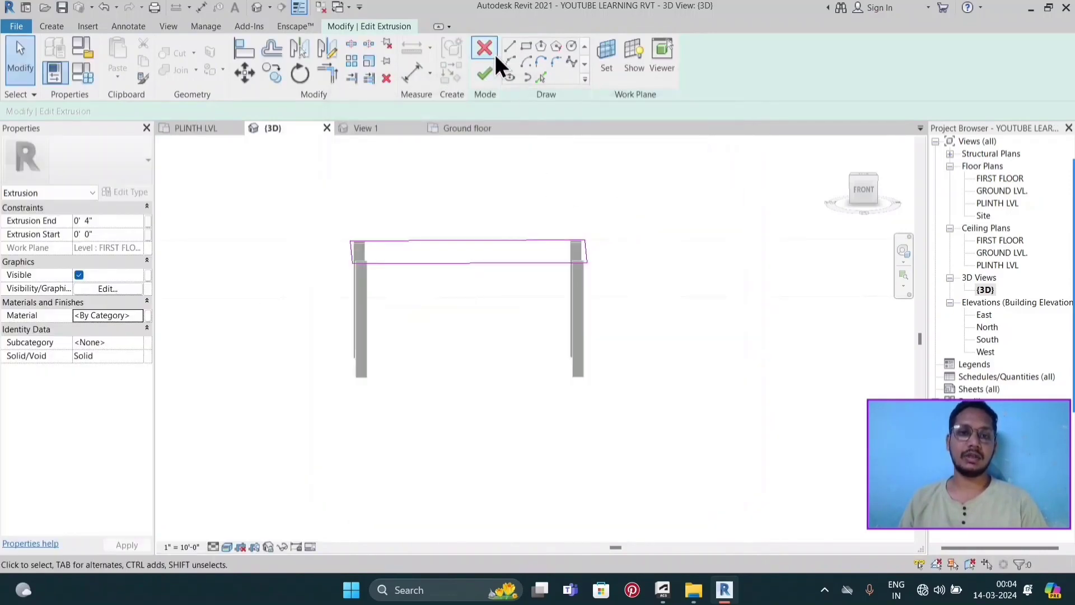
pyautogui.click(493, 52)
pyautogui.click(650, 221)
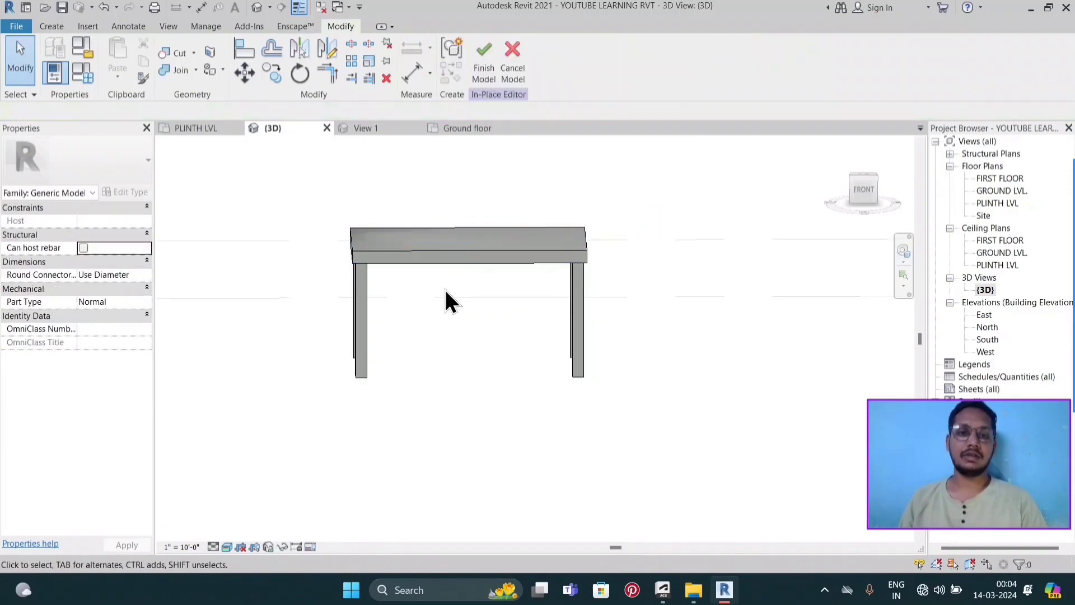
pyautogui.scroll(-3, 448, 303)
pyautogui.scroll(-2, 481, 324)
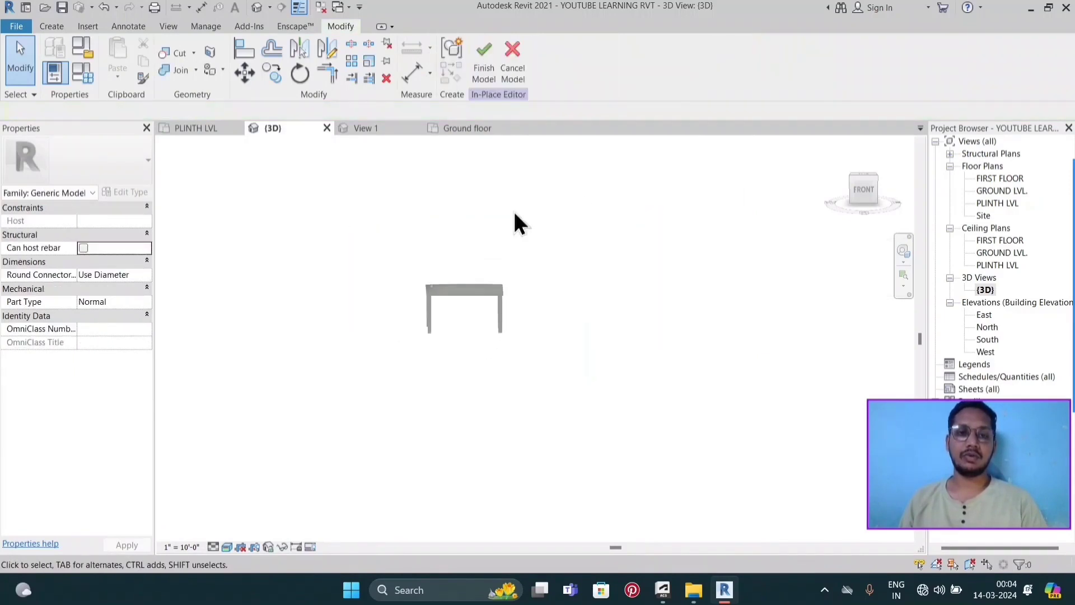
# - Finish the table model and orbit to view it from above
pyautogui.click(474, 62)
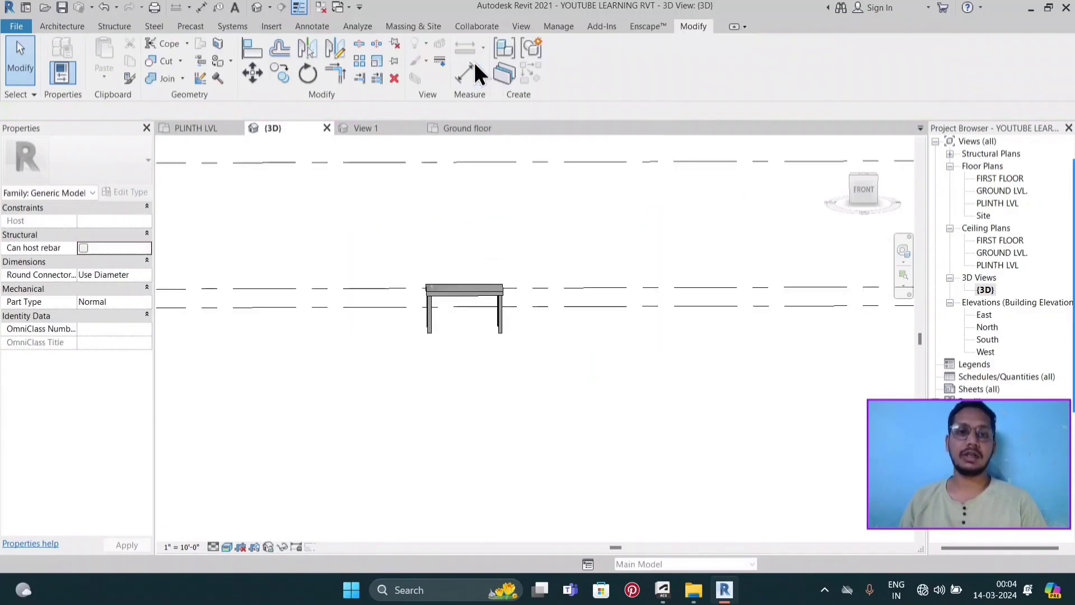
pyautogui.scroll(-2, 506, 246)
pyautogui.click(497, 265)
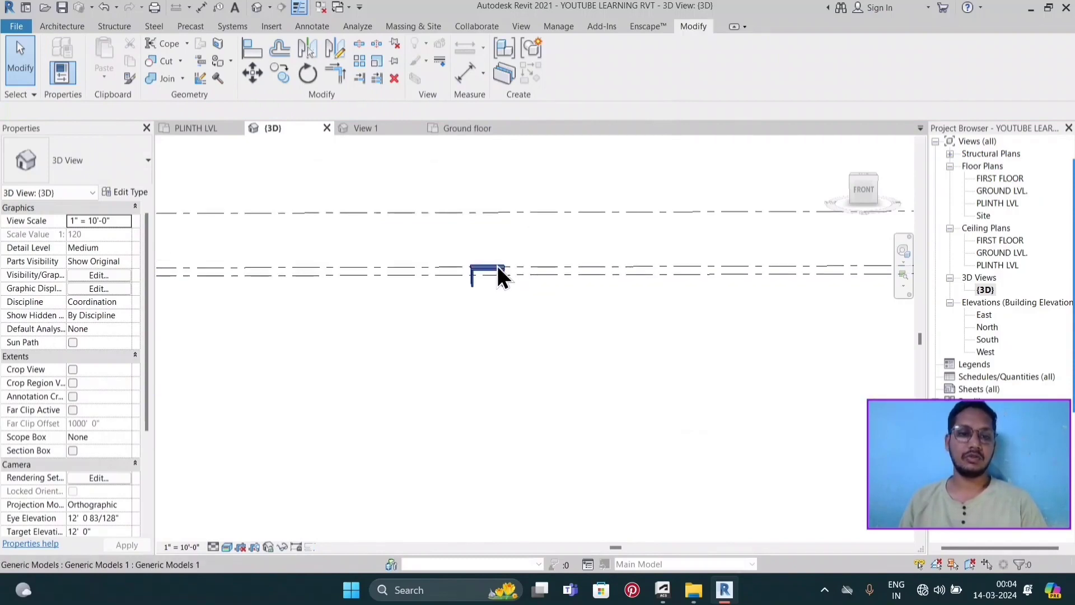
pyautogui.keyDown('shift'); pyautogui.moveTo(501, 287); pyautogui.dragTo(516, 329, button='middle'); pyautogui.keyUp('shift')
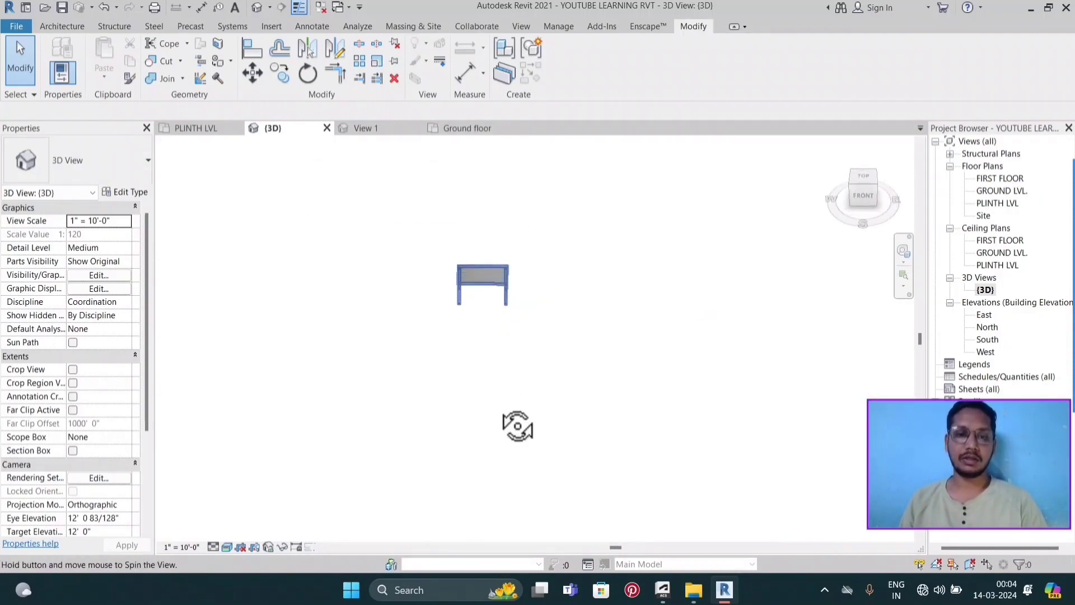
pyautogui.press('Escape')
# - Open the PLINTH LVL floor plan and pan the table into view
pyautogui.doubleClick(985, 203)
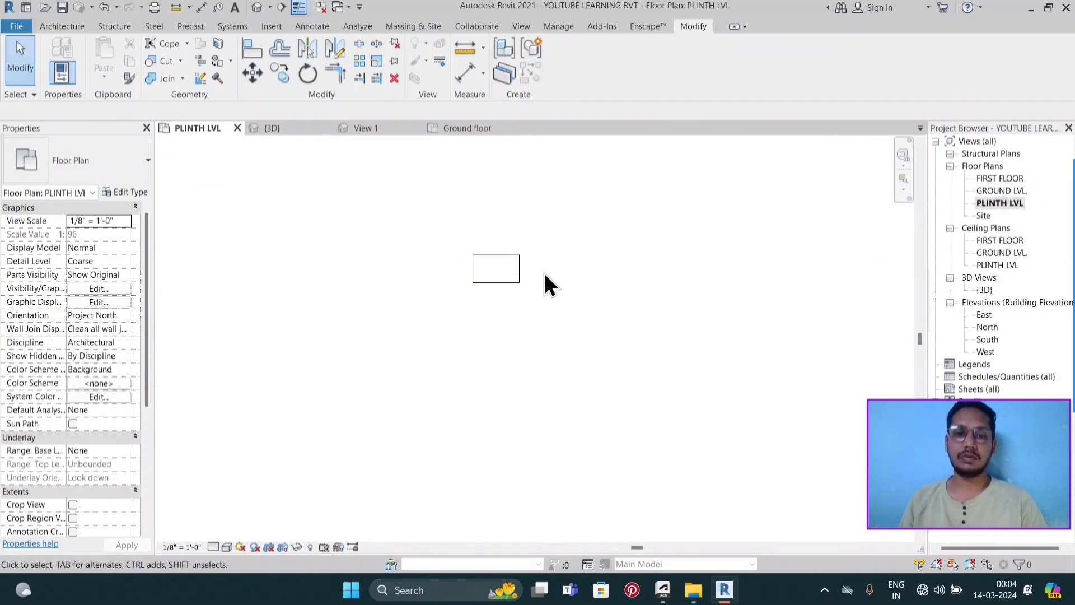
pyautogui.moveTo(544, 274)
pyautogui.mouseDown(button='middle')
pyautogui.moveTo(487, 282)
pyautogui.moveTo(398, 256)
pyautogui.mouseUp(button='middle')
pyautogui.scroll(-3, 451, 284)
pyautogui.scroll(2, 513, 274)
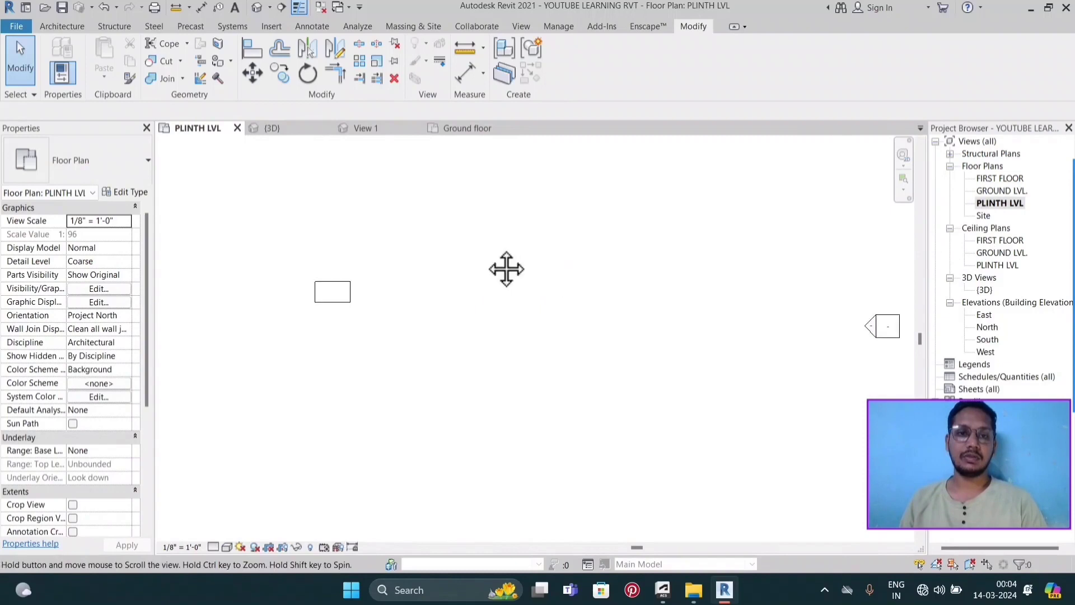
pyautogui.click(75, 27)
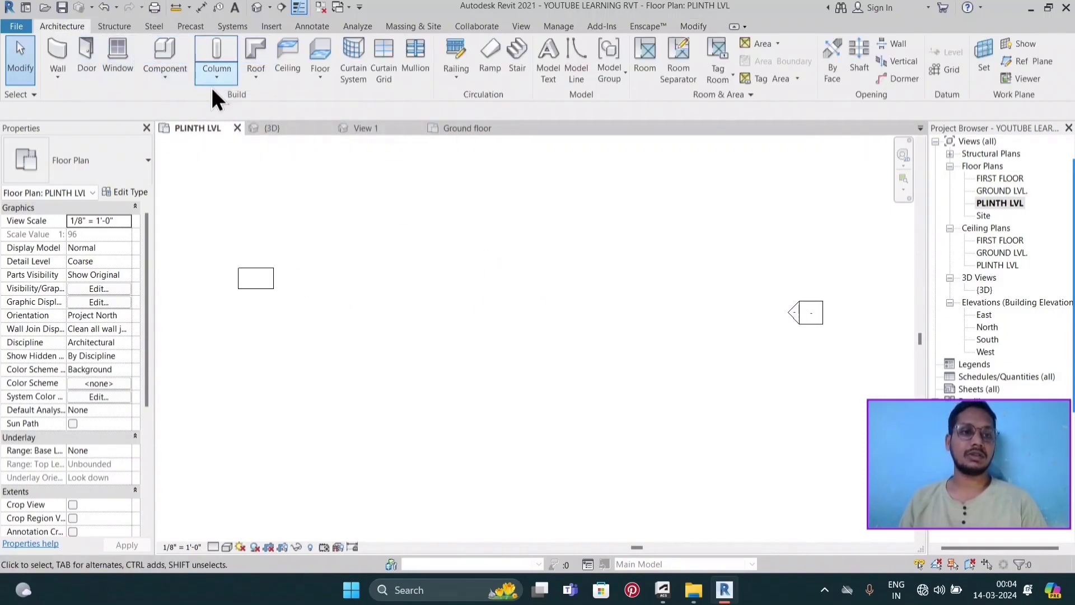
# - Create a new in-place model in the Generic Models category named Generic Models 2
pyautogui.click(168, 83)
pyautogui.click(207, 137)
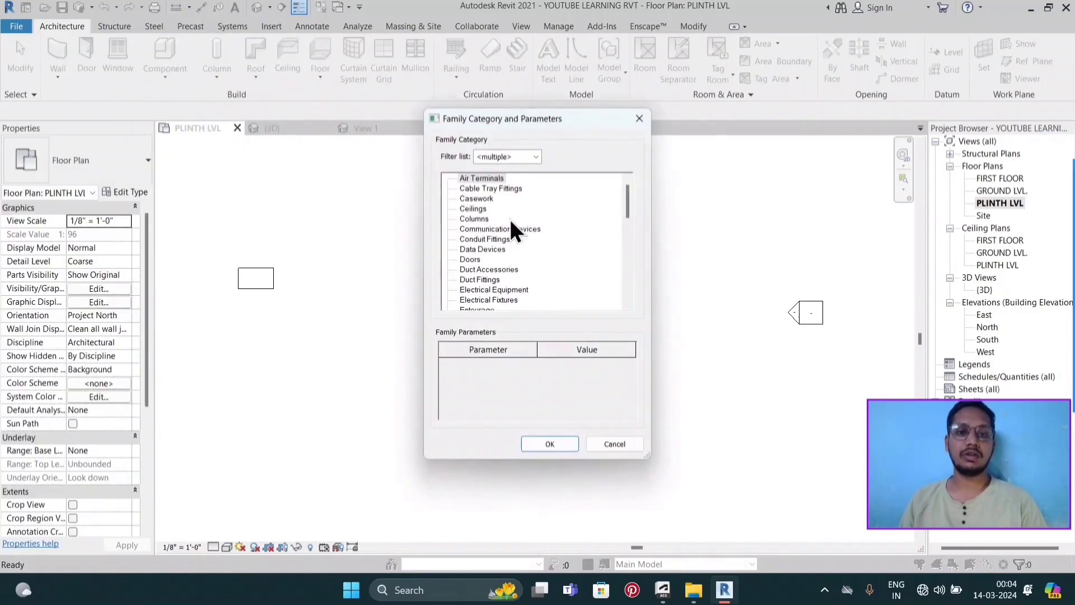
pyautogui.click(477, 230)
pyautogui.scroll(-2, 475, 226)
pyautogui.click(485, 290)
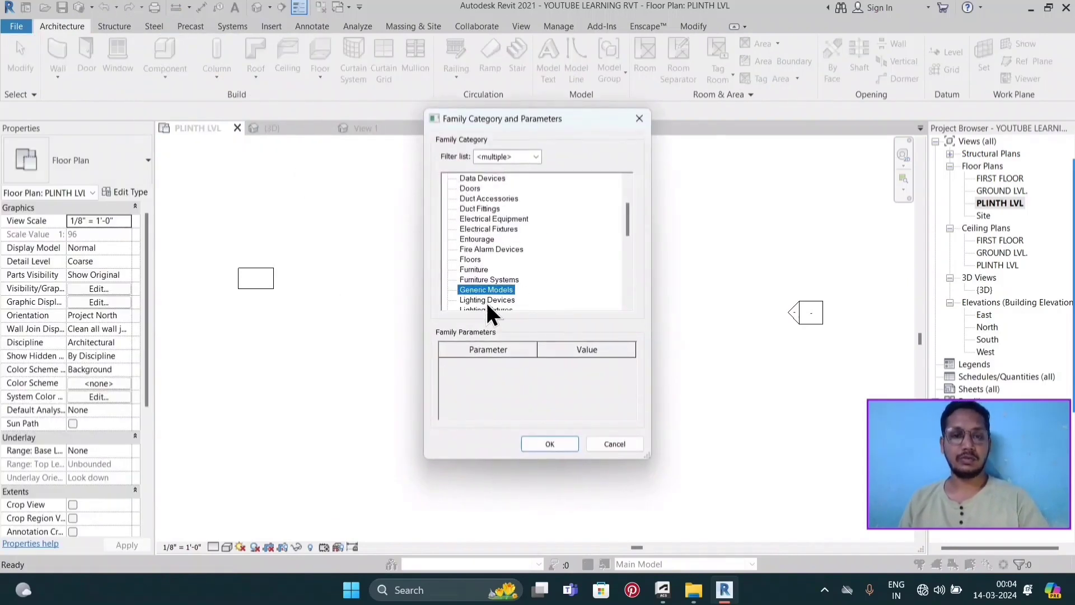
pyautogui.click(546, 440)
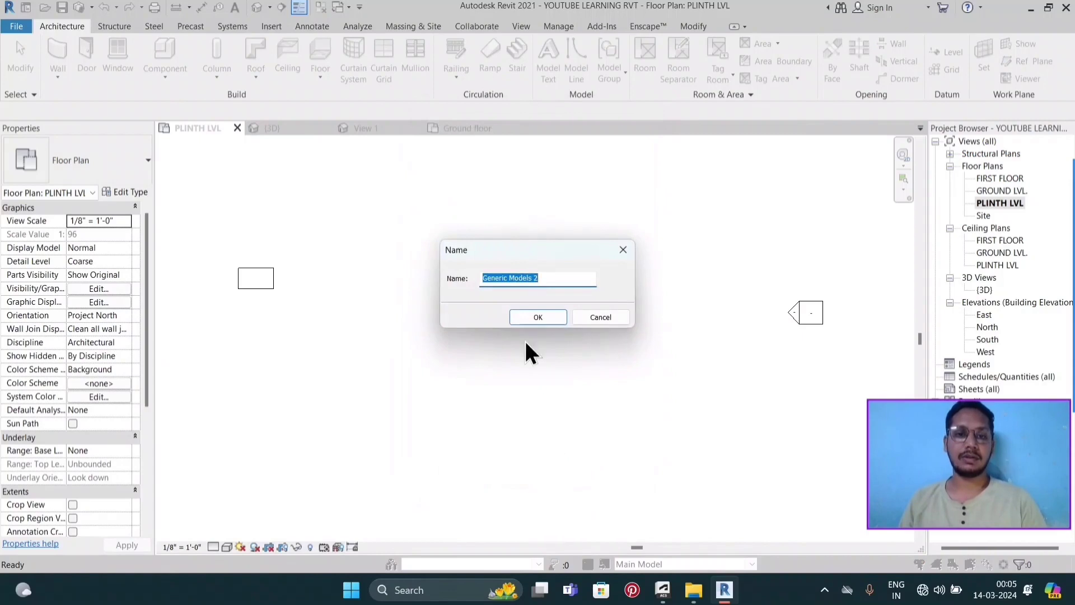
pyautogui.click(530, 318)
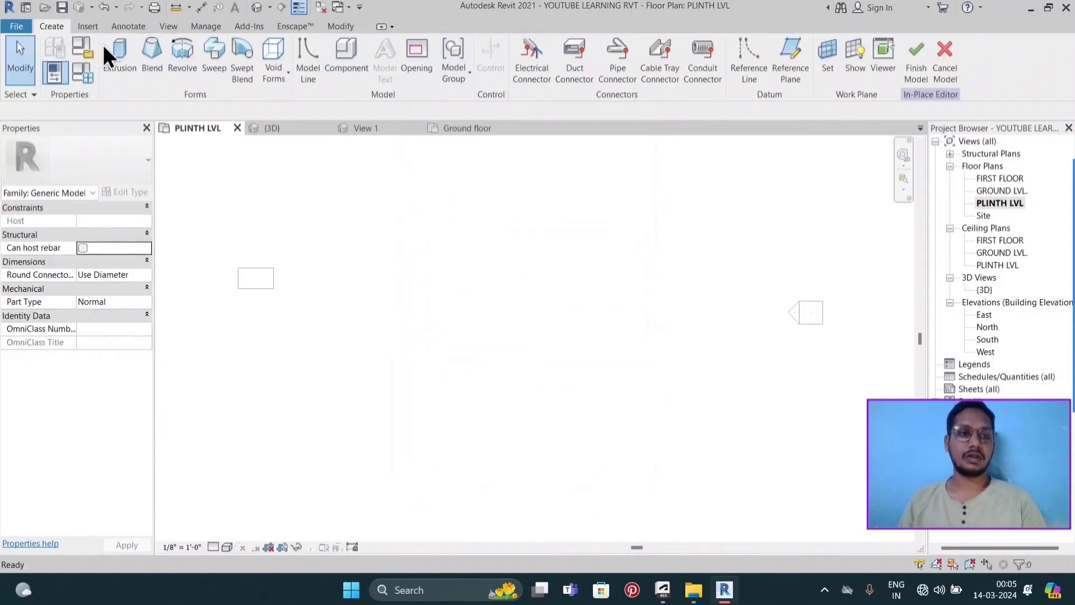
# - Extrude a circular disk of 10' radius, 0' 4" deep
pyautogui.click(133, 52)
pyautogui.click(570, 47)
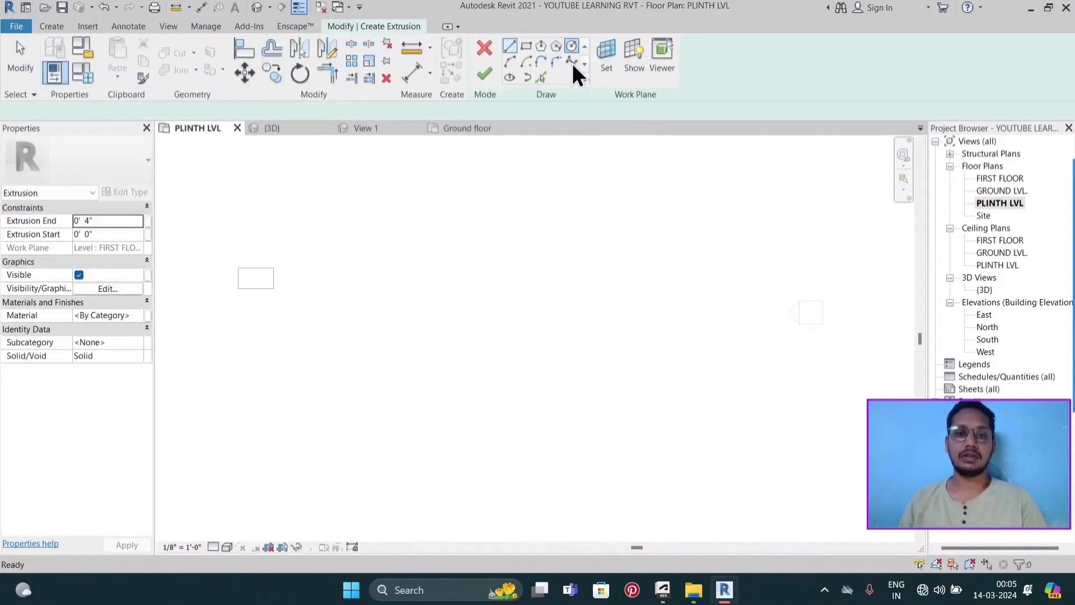
pyautogui.click(491, 258)
pyautogui.click(524, 282)
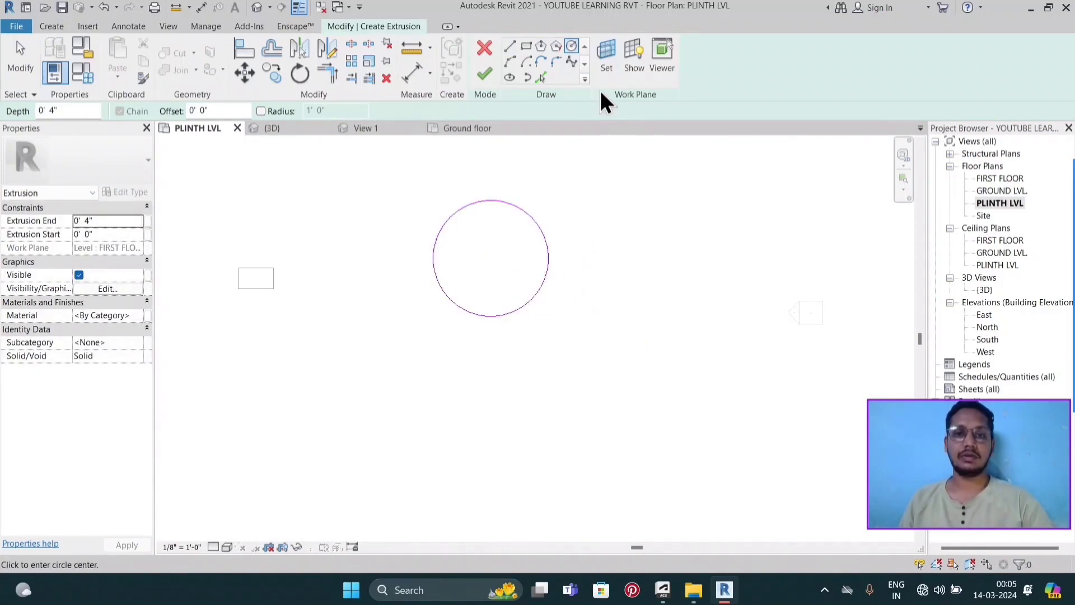
pyautogui.click(483, 72)
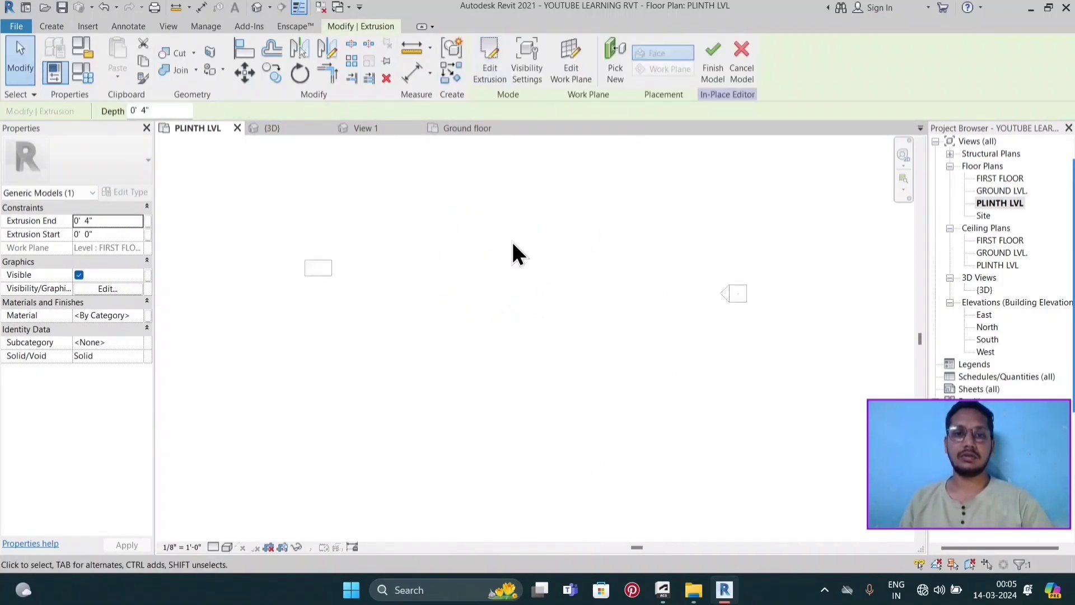
# - Open the {3D} view and select the disk extrusion
pyautogui.doubleClick(984, 291)
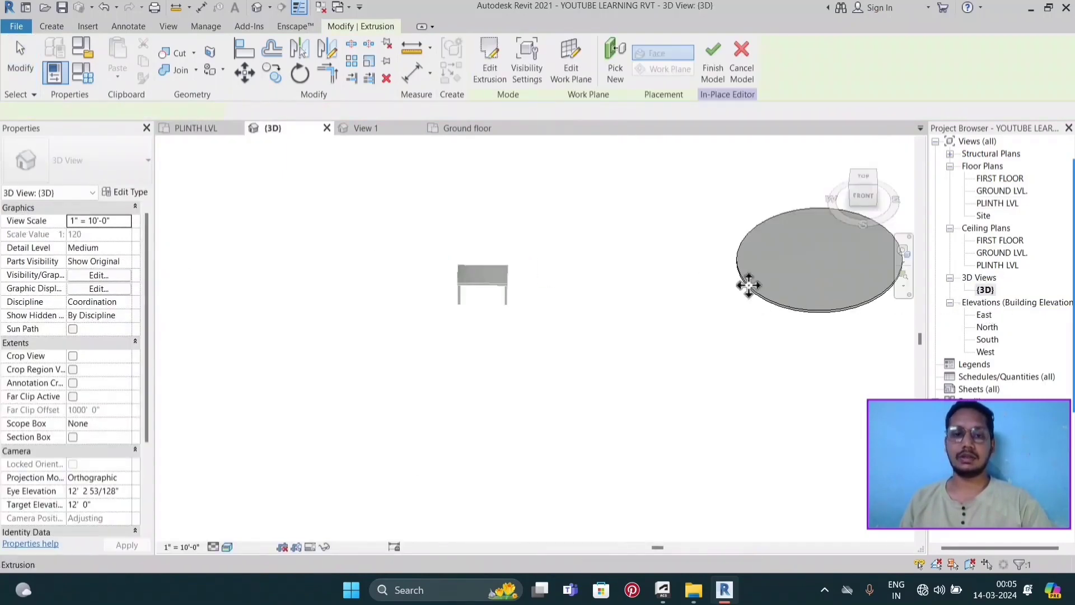
pyautogui.scroll(5, 764, 274)
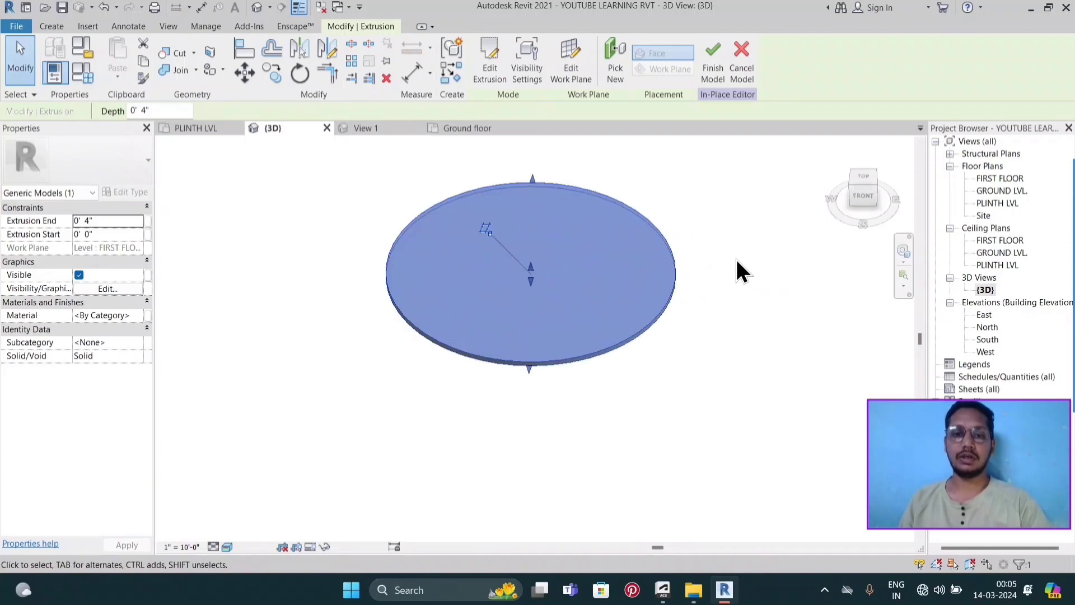
pyautogui.click(734, 257)
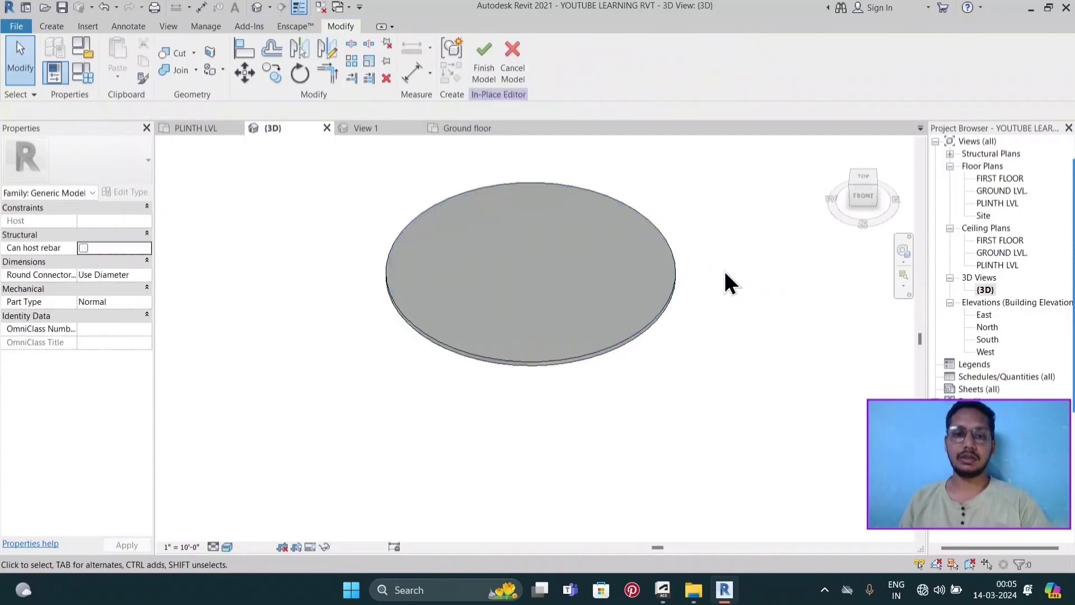
pyautogui.click(645, 323)
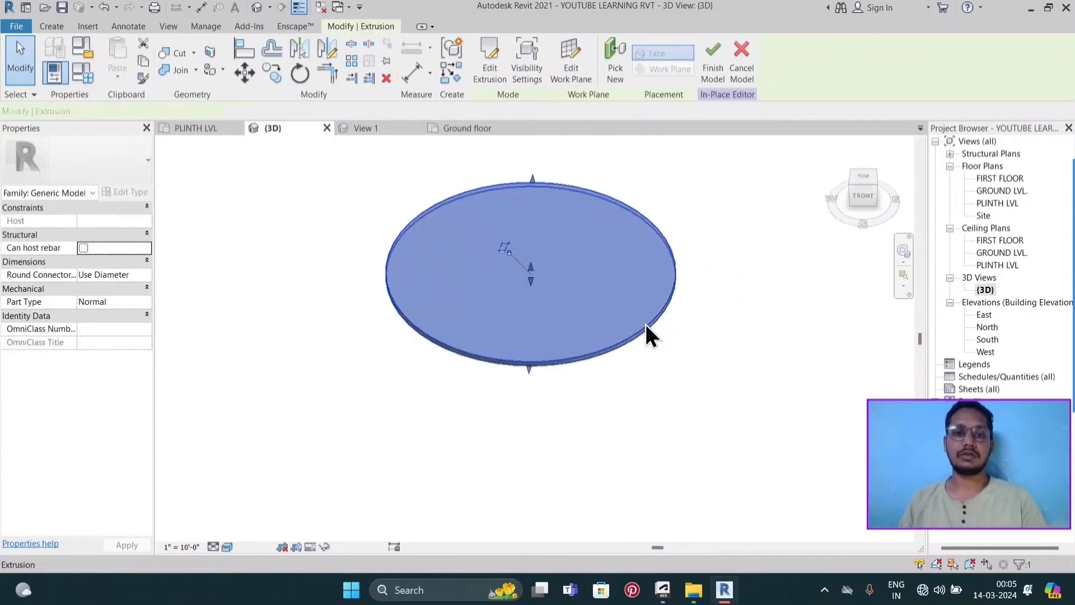
# - Set the work plane by picking the disk's face, then begin a new extrusion on it
pyautogui.click(55, 31)
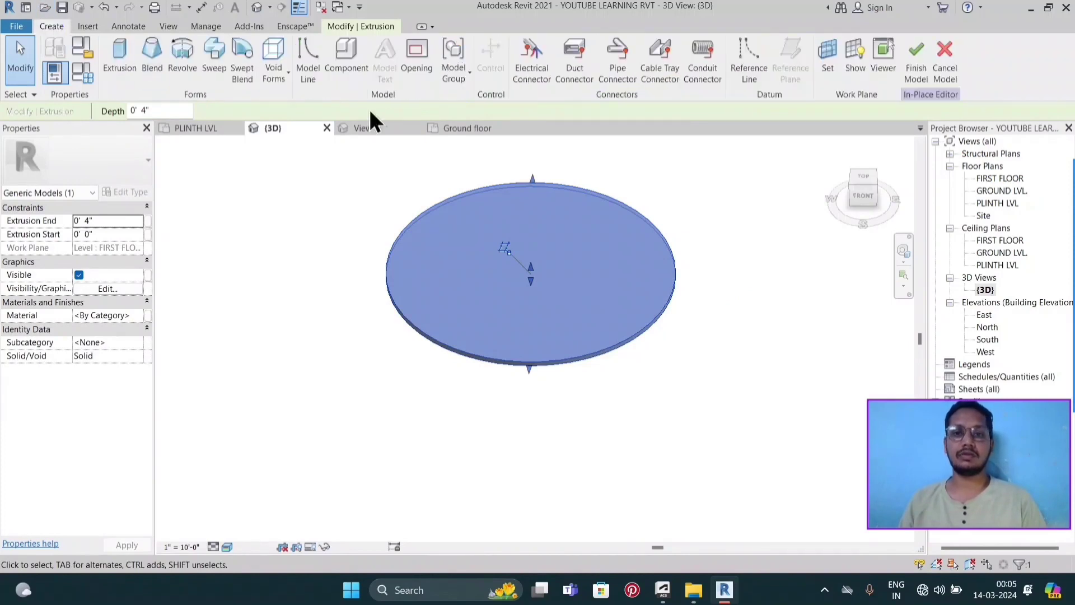
pyautogui.click(825, 73)
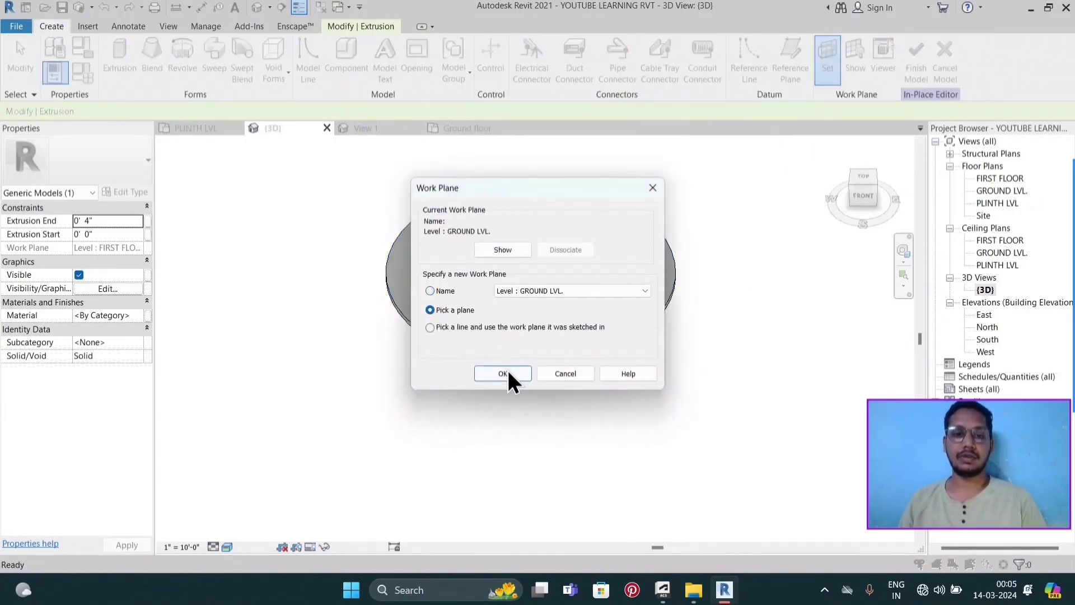
pyautogui.click(509, 371)
pyautogui.moveTo(530, 382)
pyautogui.keyDown('shift'); pyautogui.mouseDown(button='middle')
pyautogui.moveTo(547, 329)
pyautogui.moveTo(514, 73)
pyautogui.mouseUp(button='middle'); pyautogui.keyUp('shift')
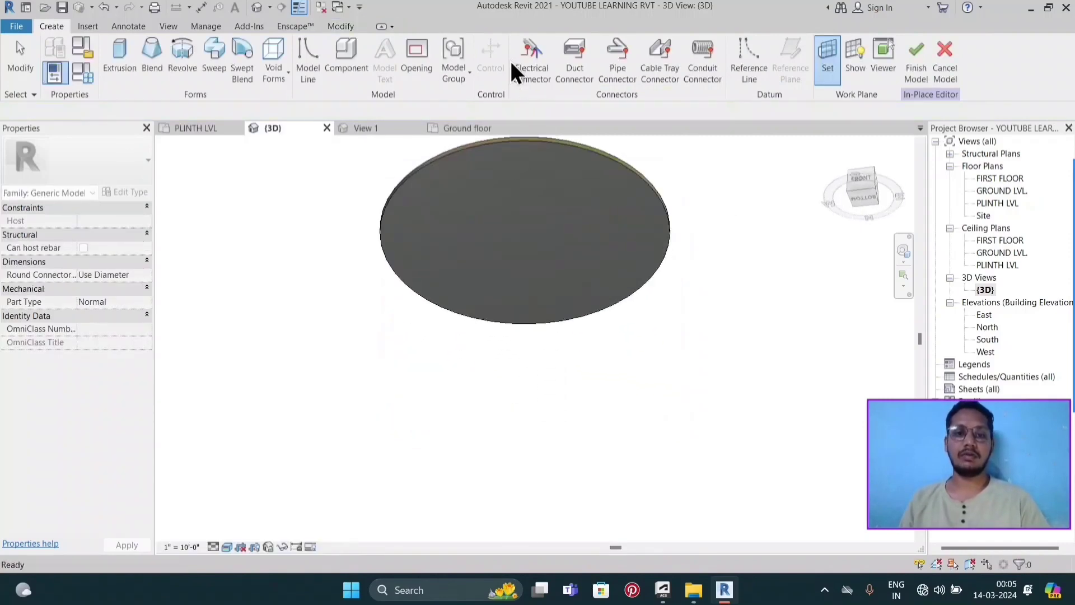
pyautogui.keyDown('shift'); pyautogui.moveTo(557, 228); pyautogui.dragTo(531, 112, button='middle'); pyautogui.keyUp('shift')
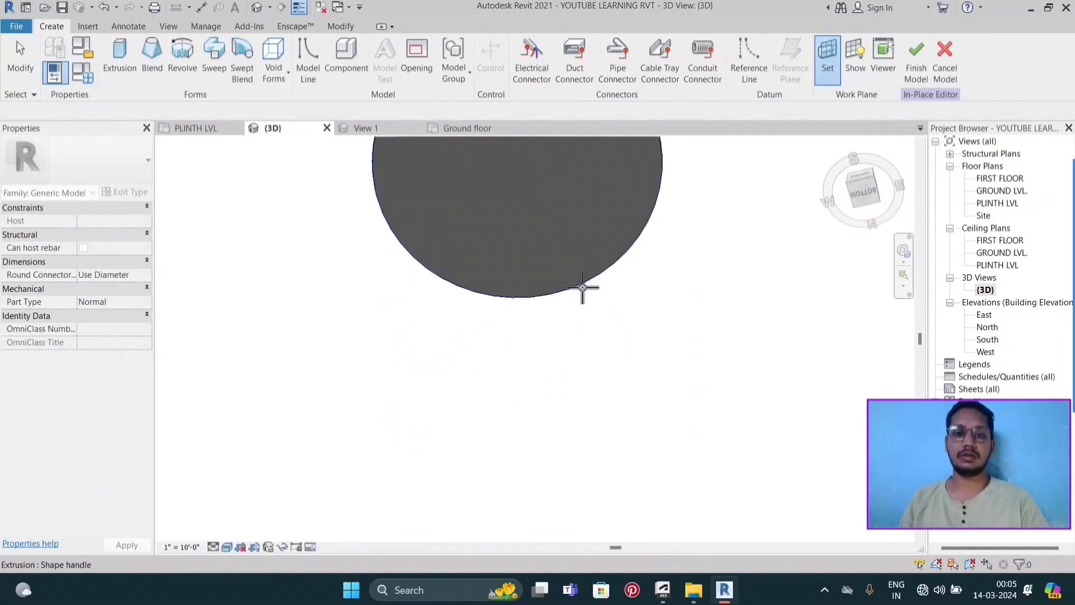
pyautogui.keyDown('shift'); pyautogui.moveTo(582, 287); pyautogui.dragTo(564, 337, button='middle'); pyautogui.keyUp('shift')
pyautogui.keyDown('shift'); pyautogui.moveTo(553, 325); pyautogui.dragTo(521, 300, button='middle'); pyautogui.keyUp('shift')
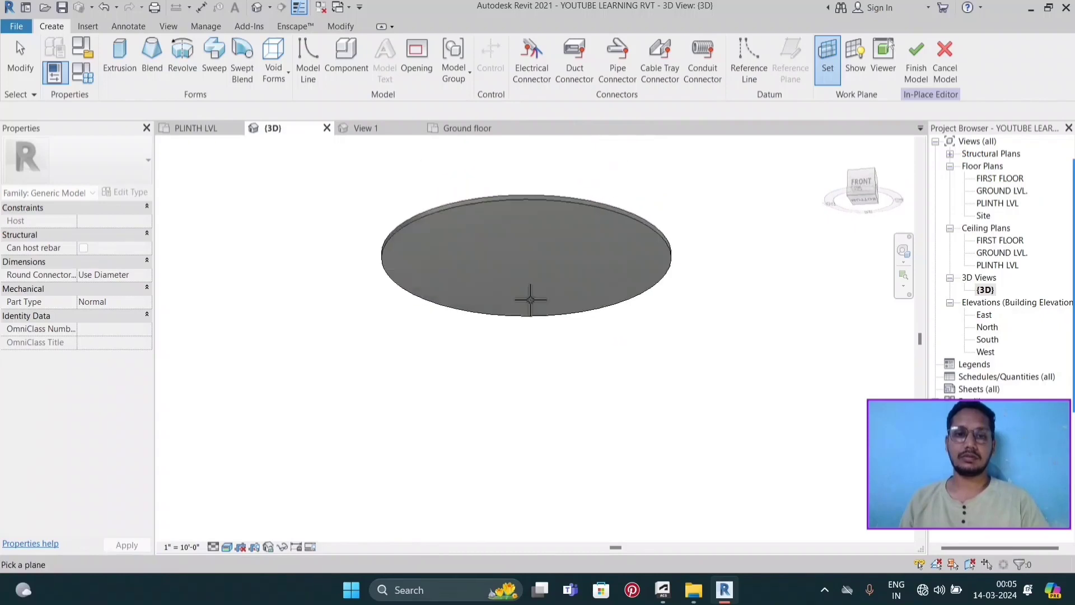
pyautogui.click(521, 205)
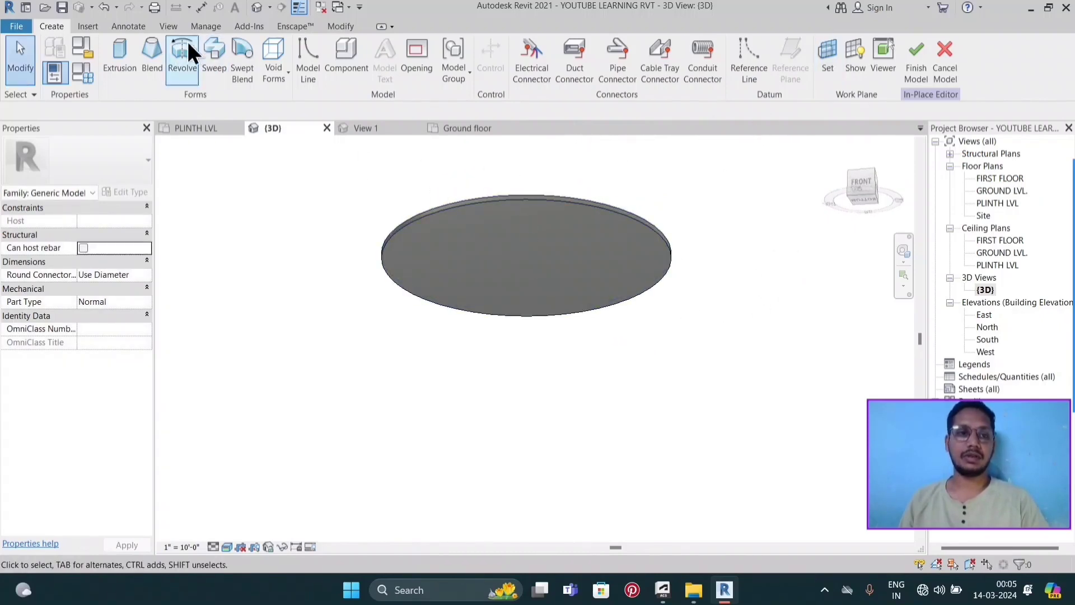
pyautogui.click(123, 49)
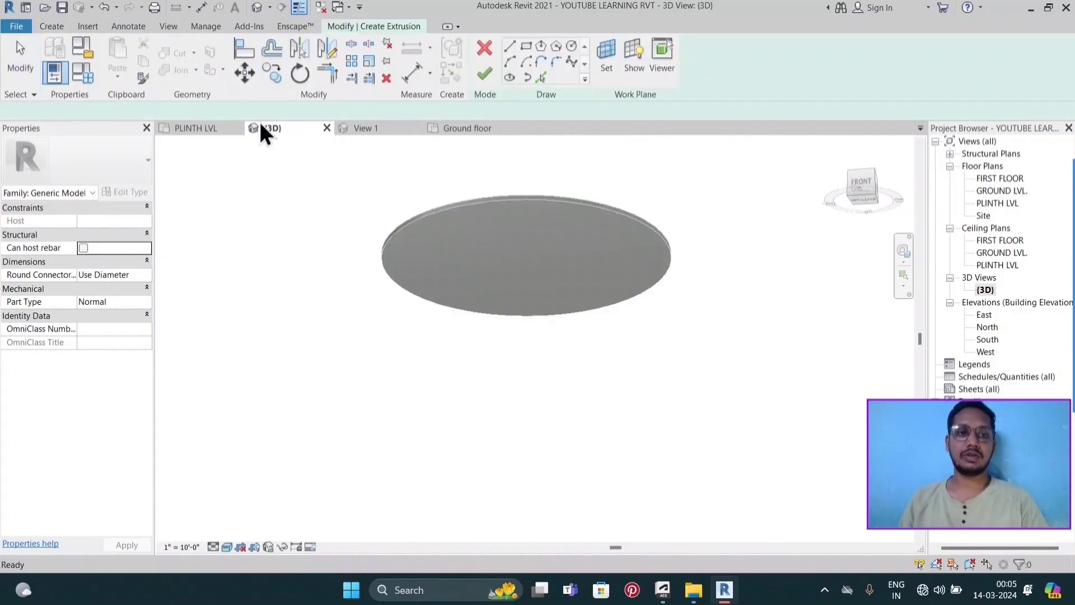
# - Sketch a smaller circle centred on the disk face using a temporary vertical guide line
pyautogui.click(571, 47)
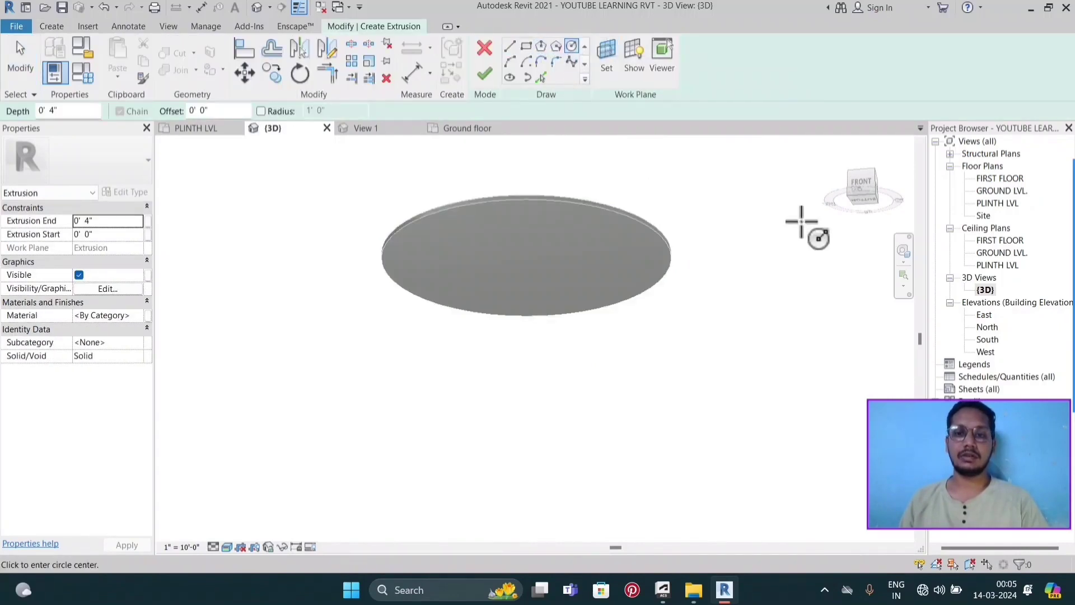
pyautogui.click(863, 198)
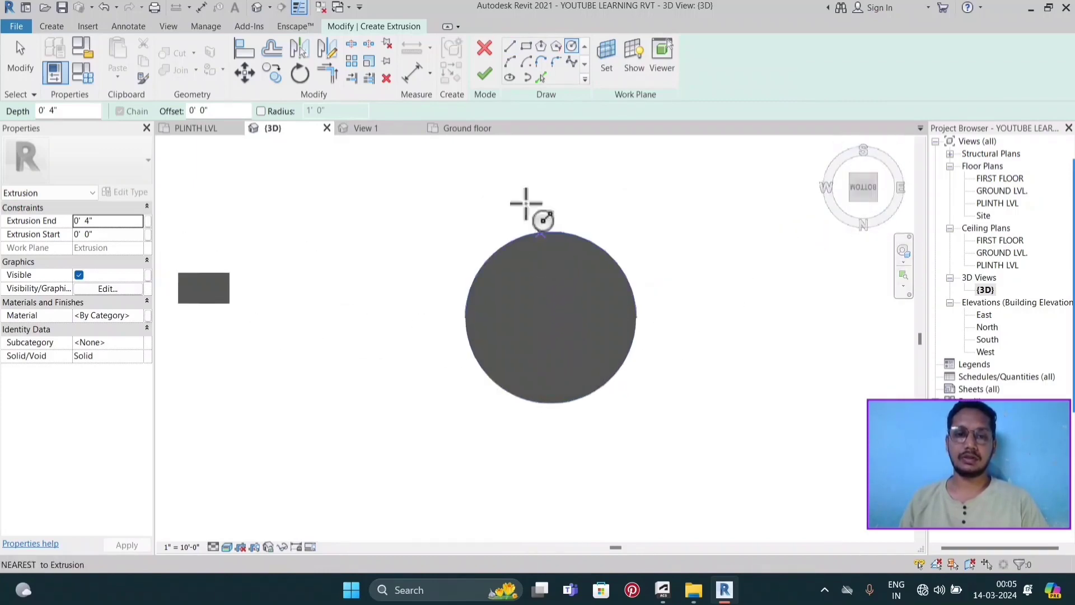
pyautogui.click(510, 46)
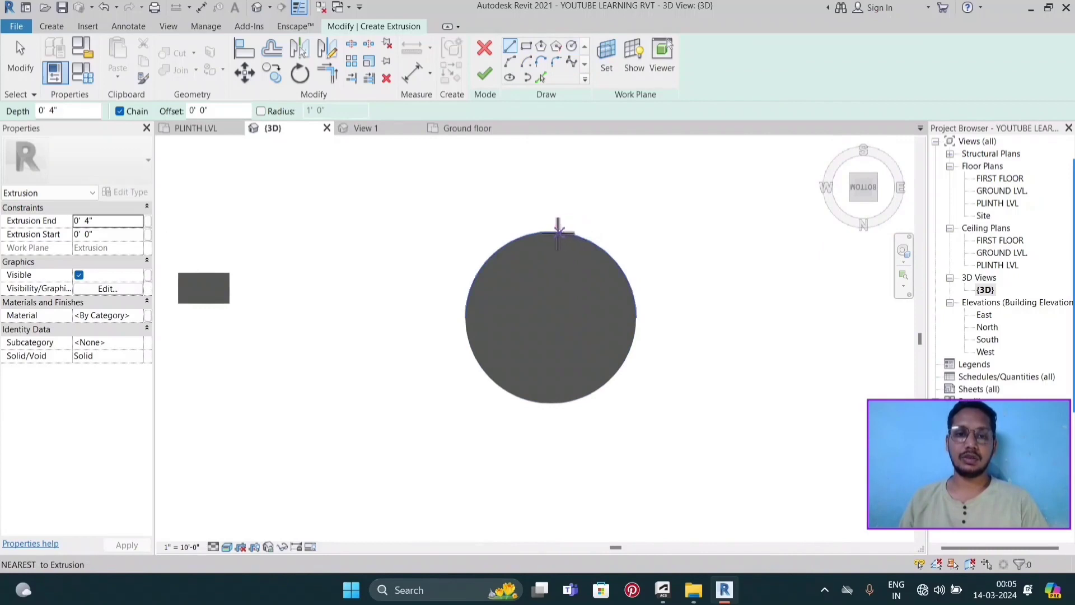
pyautogui.click(553, 231)
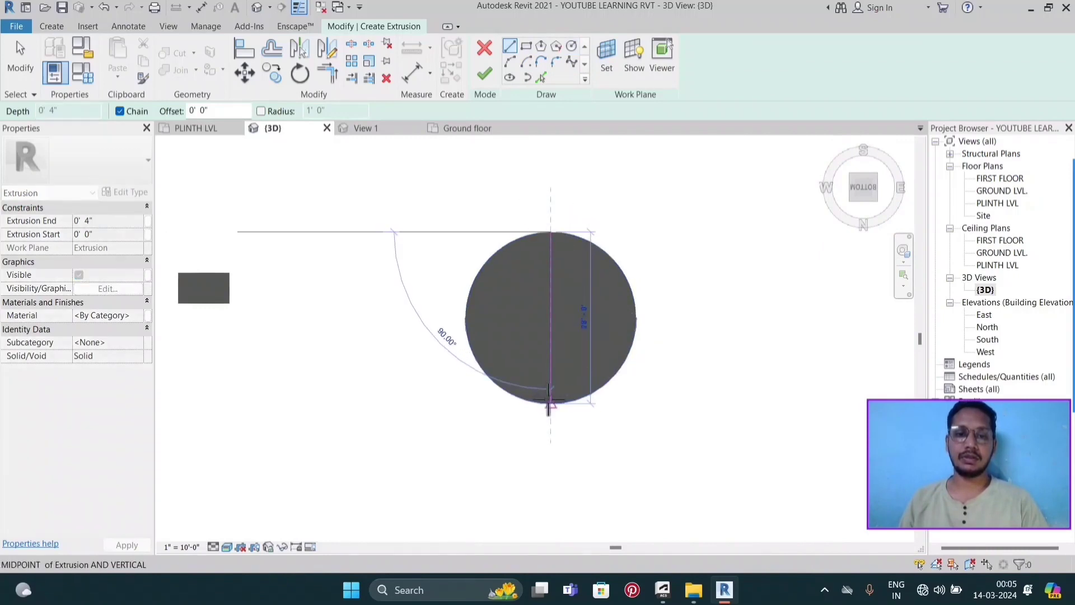
pyautogui.press('Escape')
pyautogui.press('Escape')
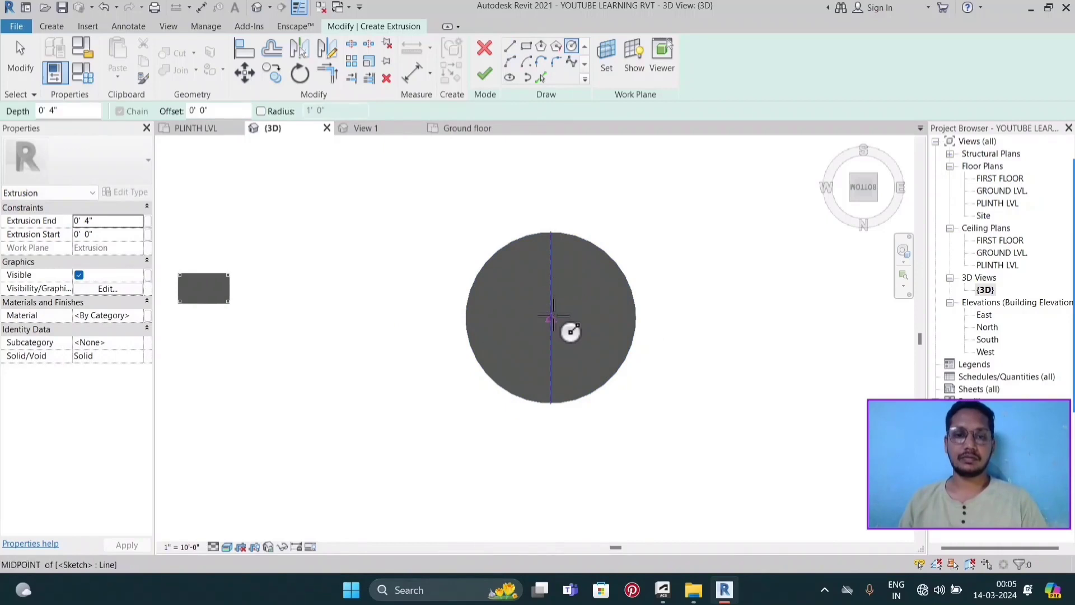
pyautogui.click(552, 317)
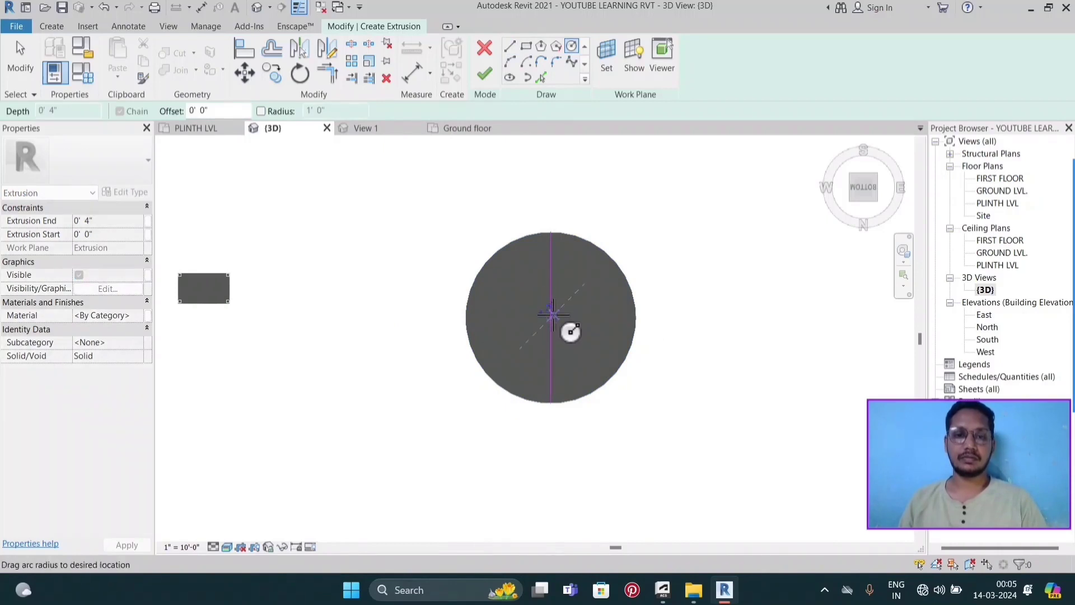
pyautogui.click(562, 286)
pyautogui.press('Escape')
pyautogui.press('Escape')
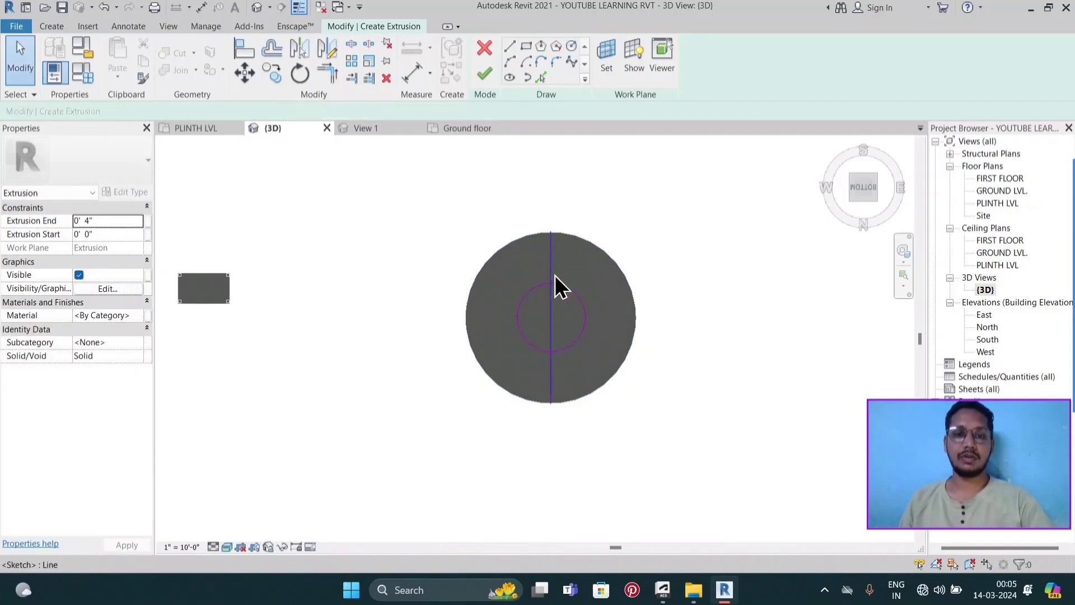
pyautogui.click(552, 274)
pyautogui.press('Delete')
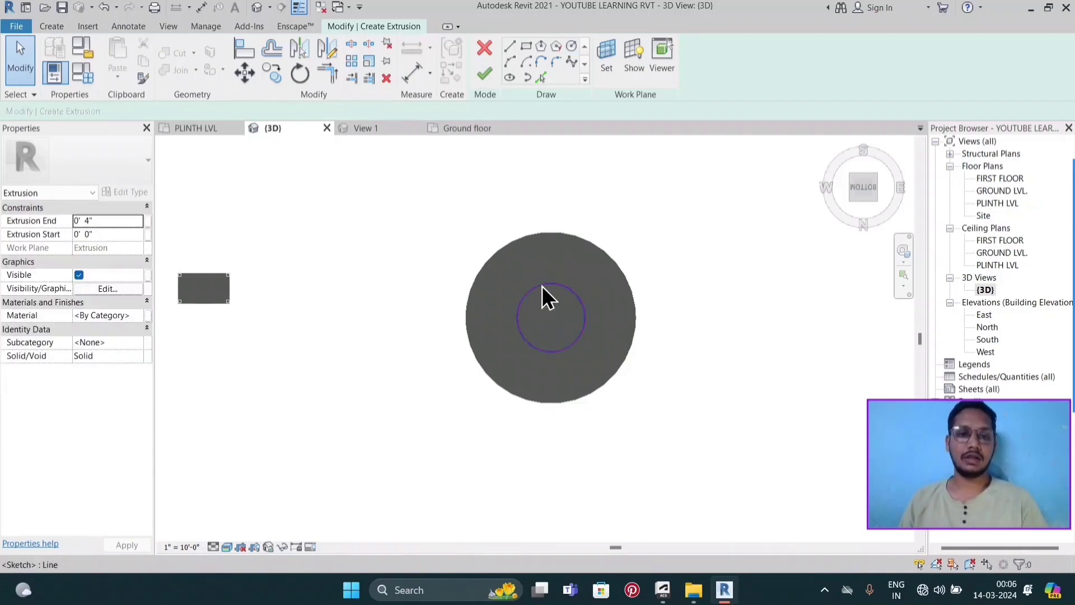
# - Finish the 0' 4" deep small-circle extrusion and the in-place model
pyautogui.click(112, 222)
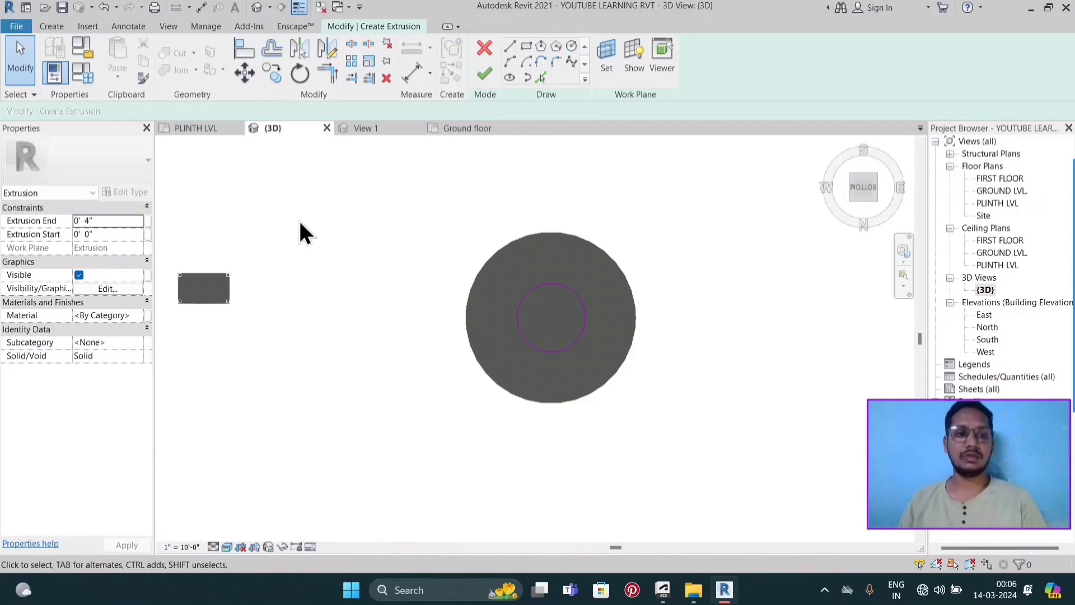
pyautogui.click(485, 77)
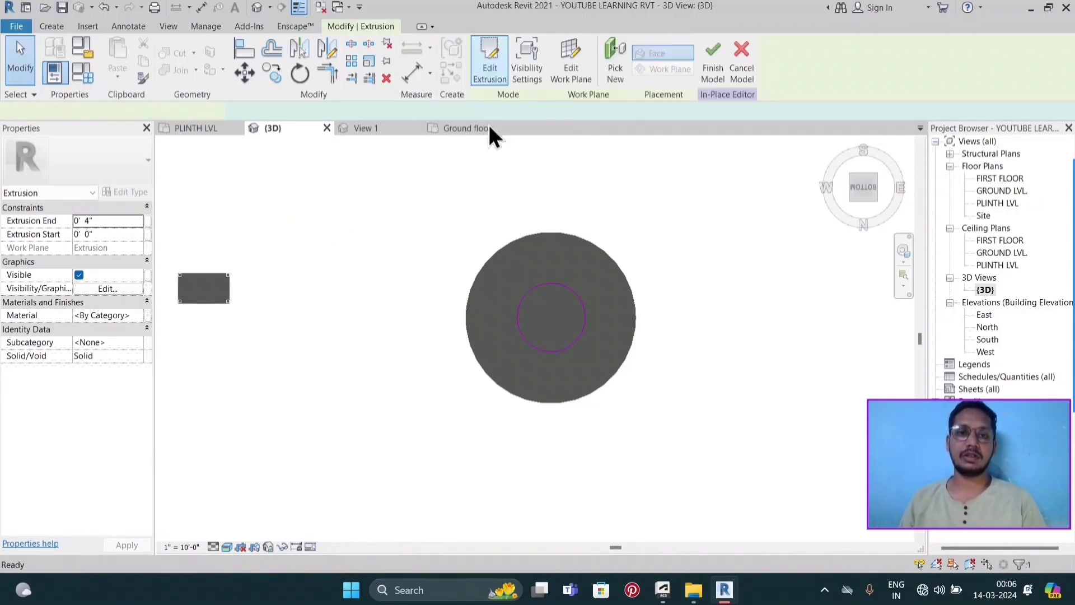
pyautogui.click(710, 72)
# - Orbit around the model, then try stretching the disc and undo it
pyautogui.scroll(-3, 670, 234)
pyautogui.scroll(-2, 695, 235)
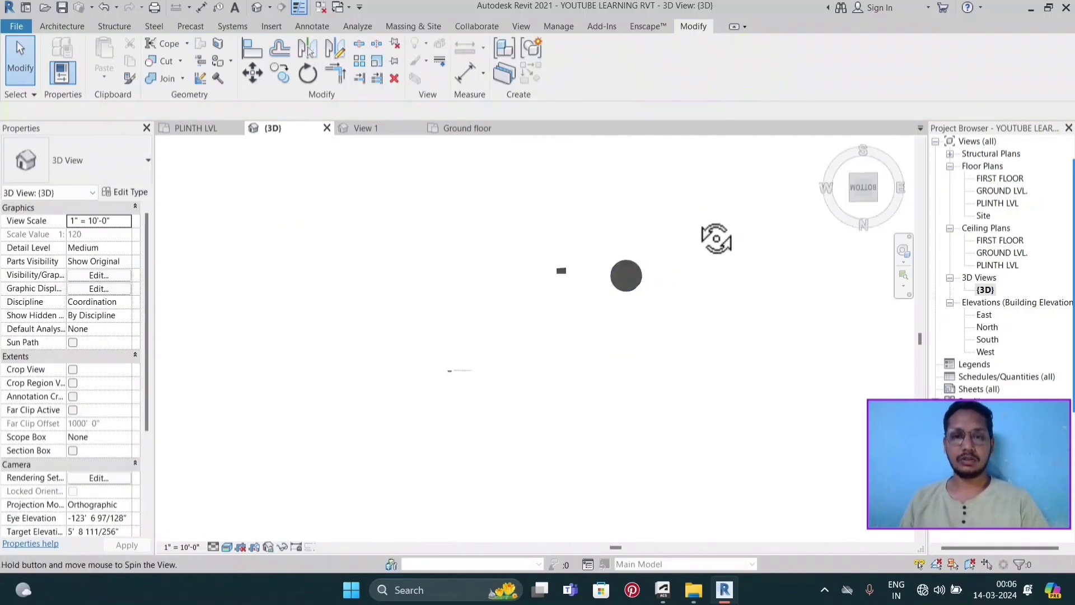
pyautogui.moveTo(715, 237)
pyautogui.keyDown('shift'); pyautogui.mouseDown(button='middle')
pyautogui.moveTo(686, 385)
pyautogui.moveTo(679, 511)
pyautogui.mouseUp(button='middle'); pyautogui.keyUp('shift')
pyautogui.moveTo(636, 287)
pyautogui.keyDown('shift'); pyautogui.mouseDown(button='middle')
pyautogui.moveTo(653, 235)
pyautogui.moveTo(655, 434)
pyautogui.mouseUp(button='middle'); pyautogui.keyUp('shift')
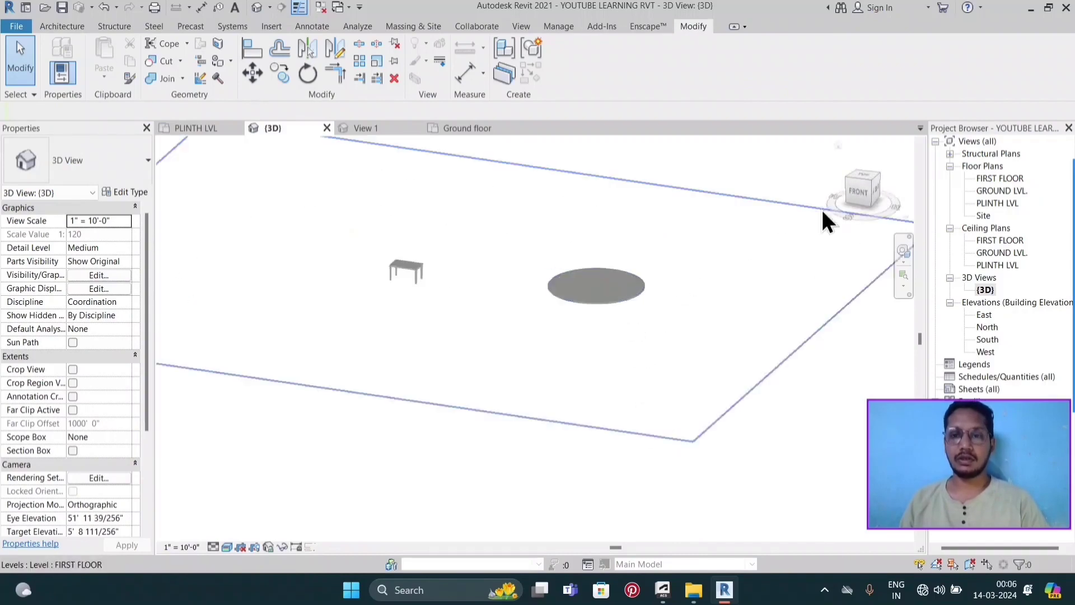
pyautogui.click(858, 179)
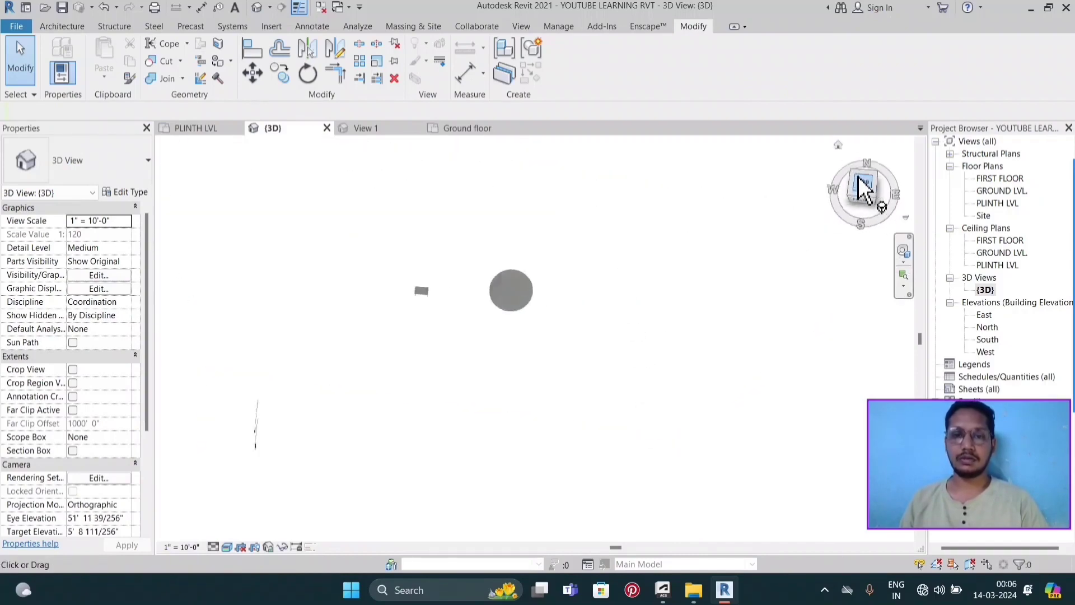
pyautogui.scroll(2, 614, 335)
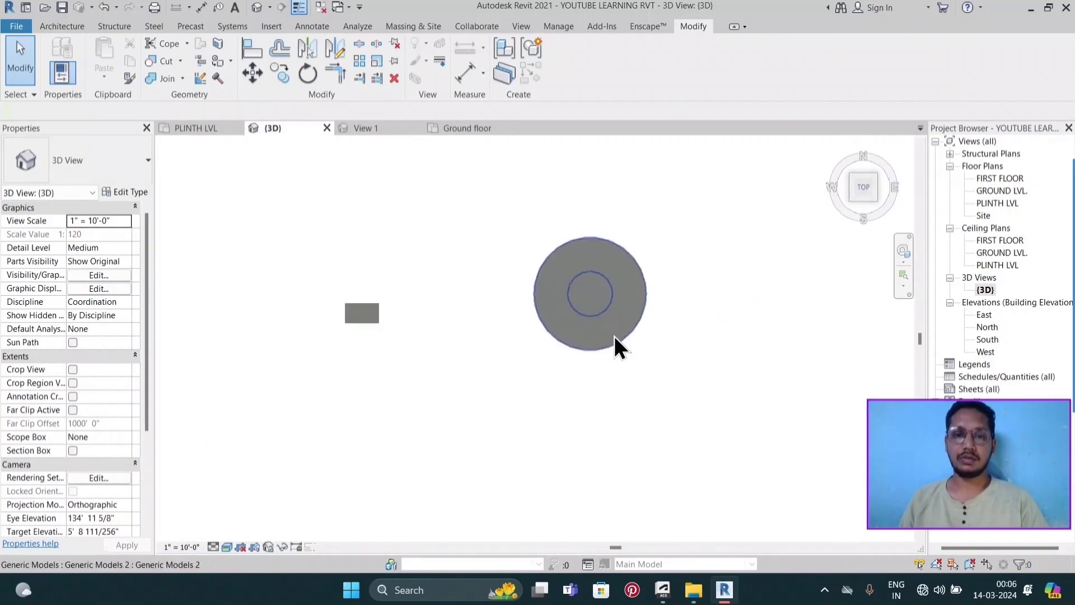
pyautogui.moveTo(618, 395)
pyautogui.keyDown('shift'); pyautogui.mouseDown(button='middle')
pyautogui.moveTo(629, 401)
pyautogui.moveTo(619, 173)
pyautogui.moveTo(619, 364)
pyautogui.moveTo(632, 262)
pyautogui.mouseUp(button='middle'); pyautogui.keyUp('shift')
pyautogui.scroll(2, 593, 347)
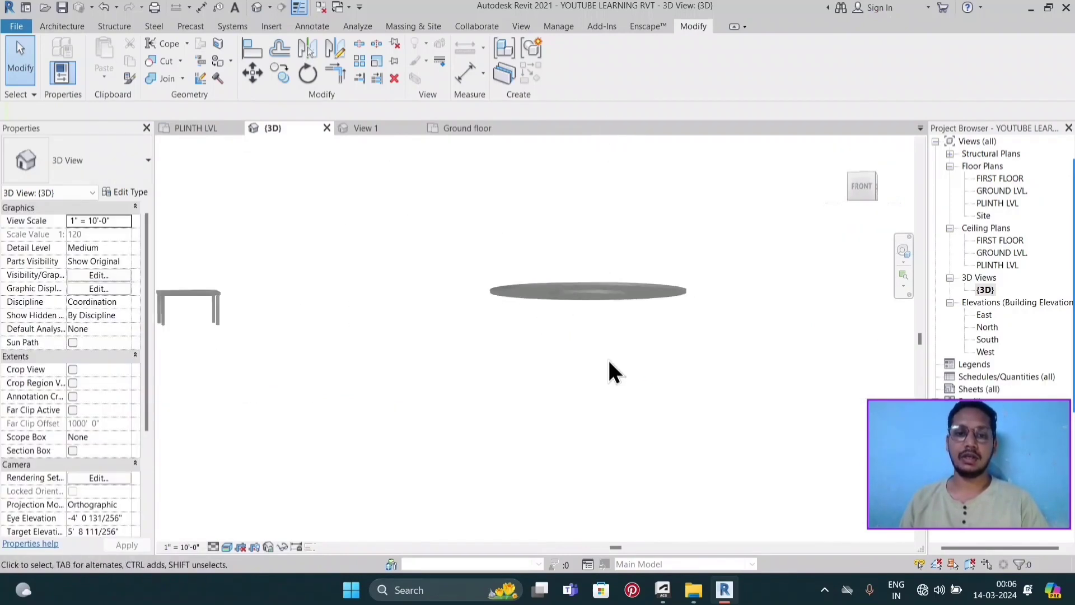
pyautogui.click(586, 289)
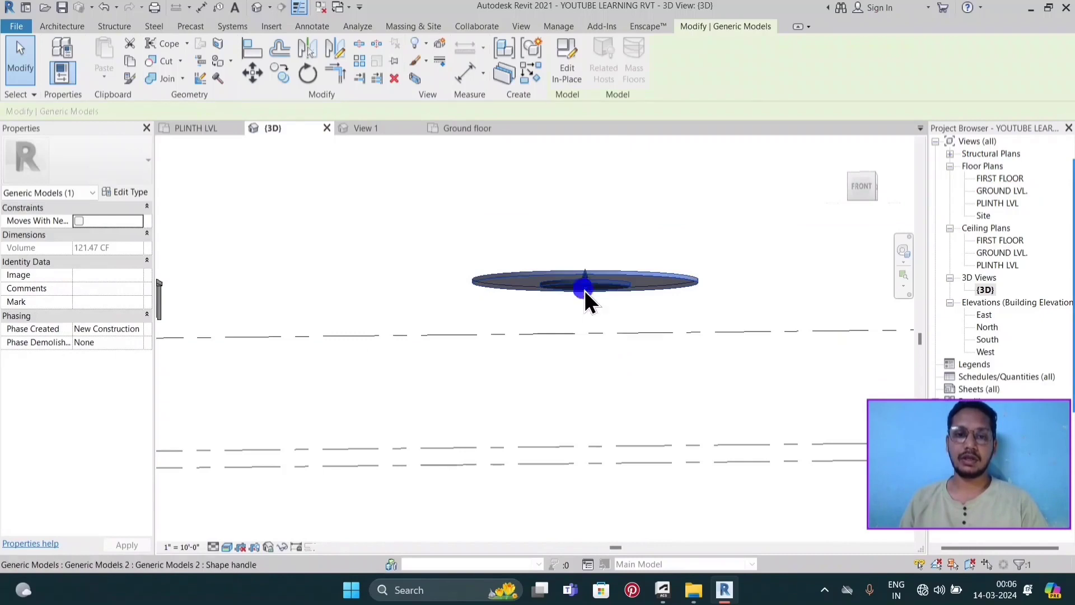
pyautogui.moveTo(585, 287); pyautogui.dragTo(589, 428)
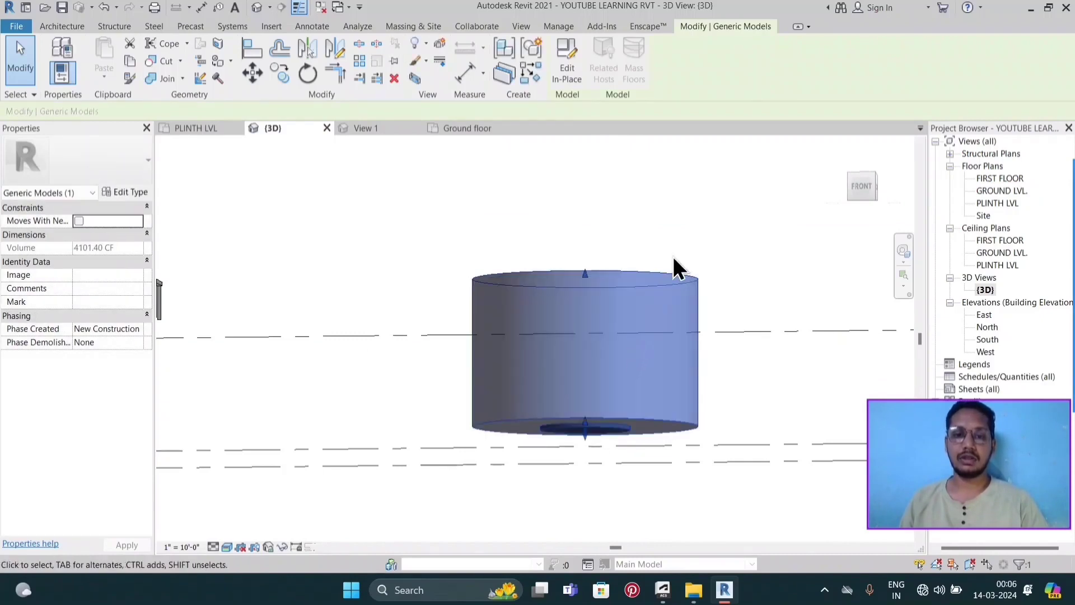
pyautogui.hotkey('ctrl', 'z')
# - Edit in place and extend the inner cylinder down to about 15' 9 153/256"
pyautogui.doubleClick(603, 281)
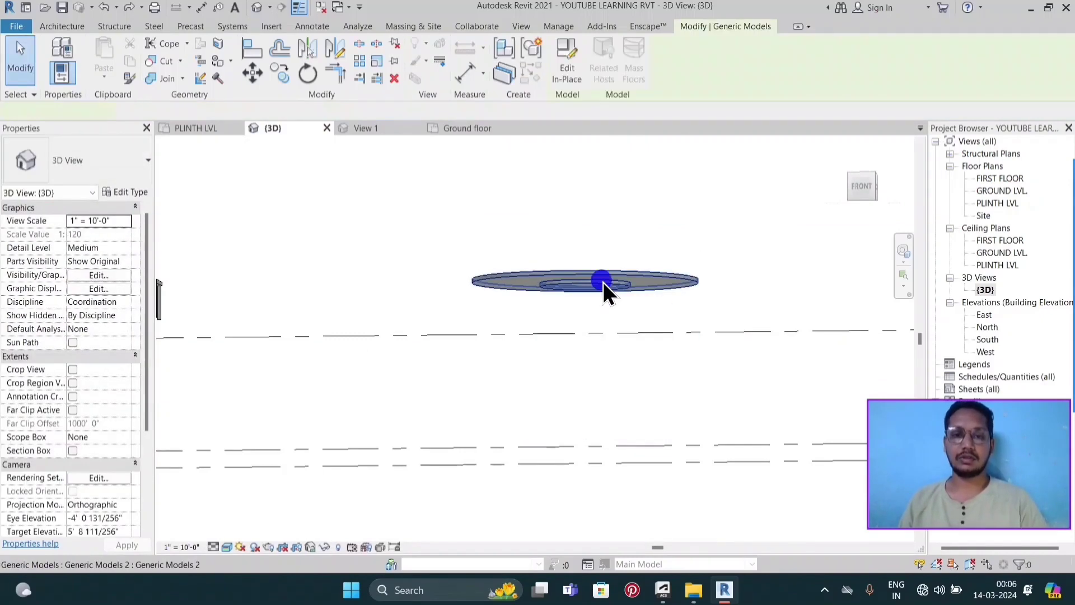
pyautogui.click(590, 286)
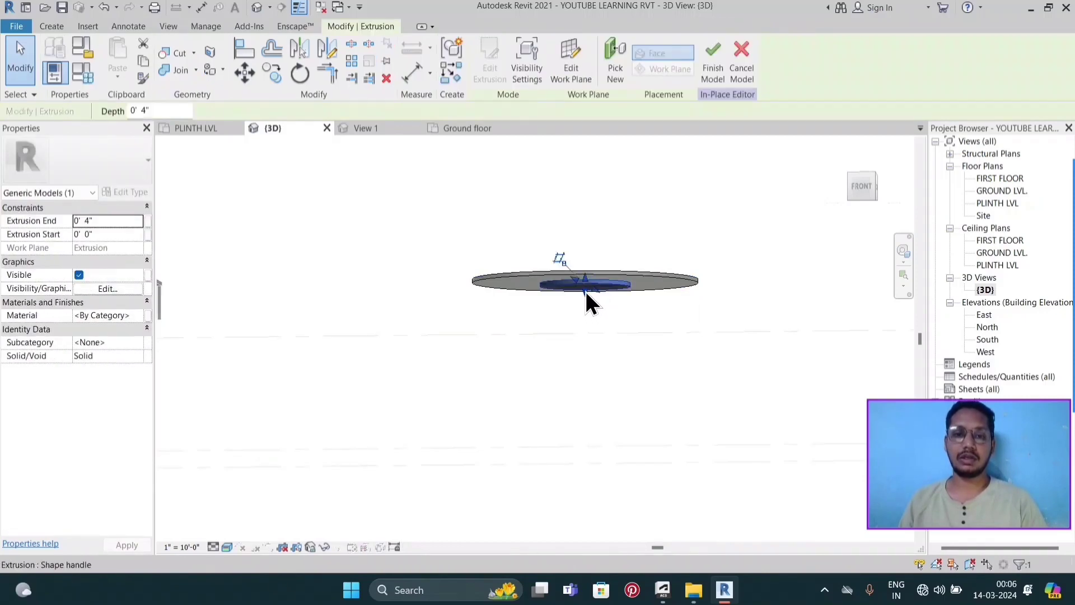
pyautogui.moveTo(585, 291); pyautogui.dragTo(586, 448)
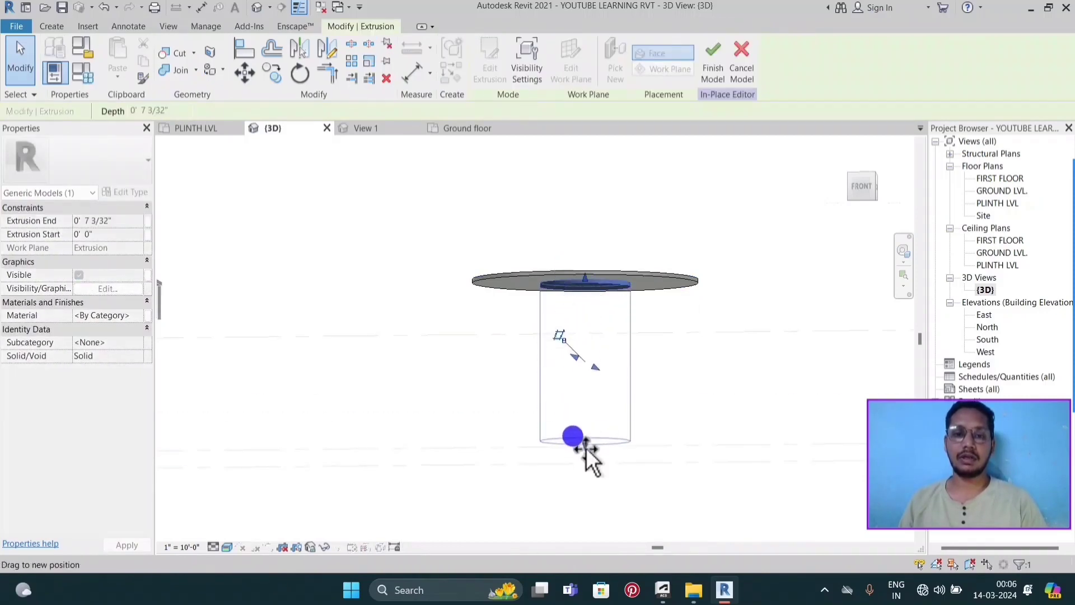
pyautogui.click(620, 211)
pyautogui.scroll(-2, 617, 211)
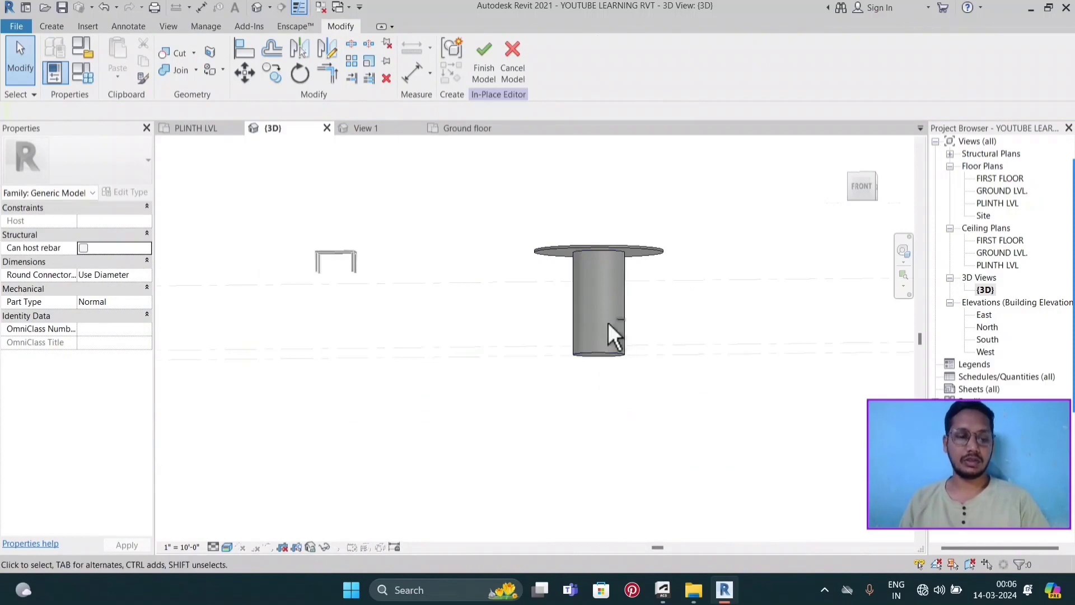
pyautogui.keyDown('shift'); pyautogui.moveTo(607, 321); pyautogui.dragTo(622, 417, button='middle'); pyautogui.keyUp('shift')
pyautogui.scroll(-2, 624, 333)
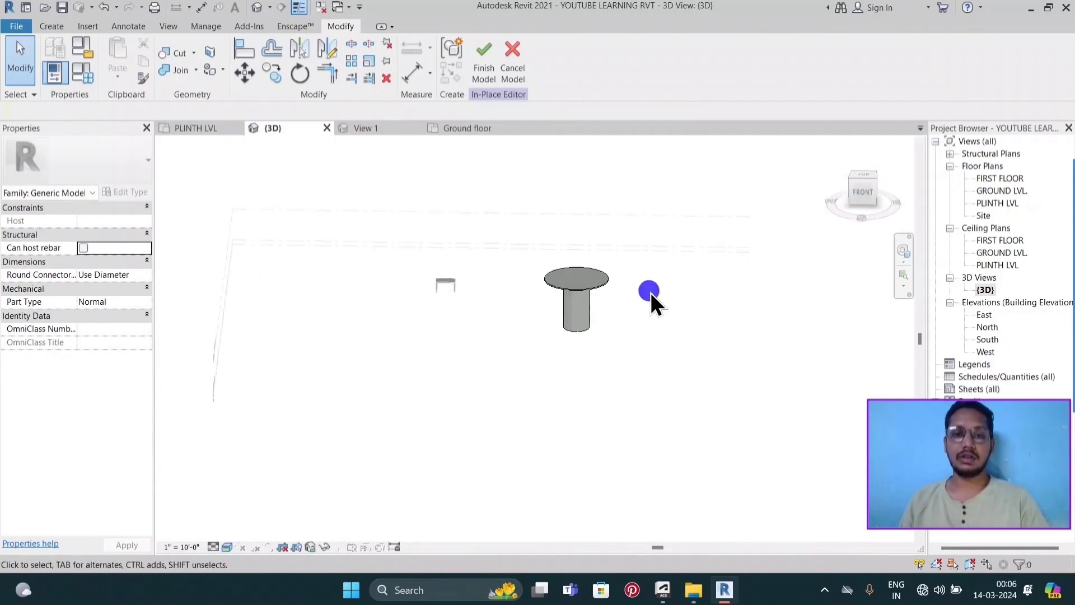
# - Finish the model, reopen it in place, and assign Glass material to the disc extrusion
pyautogui.click(489, 63)
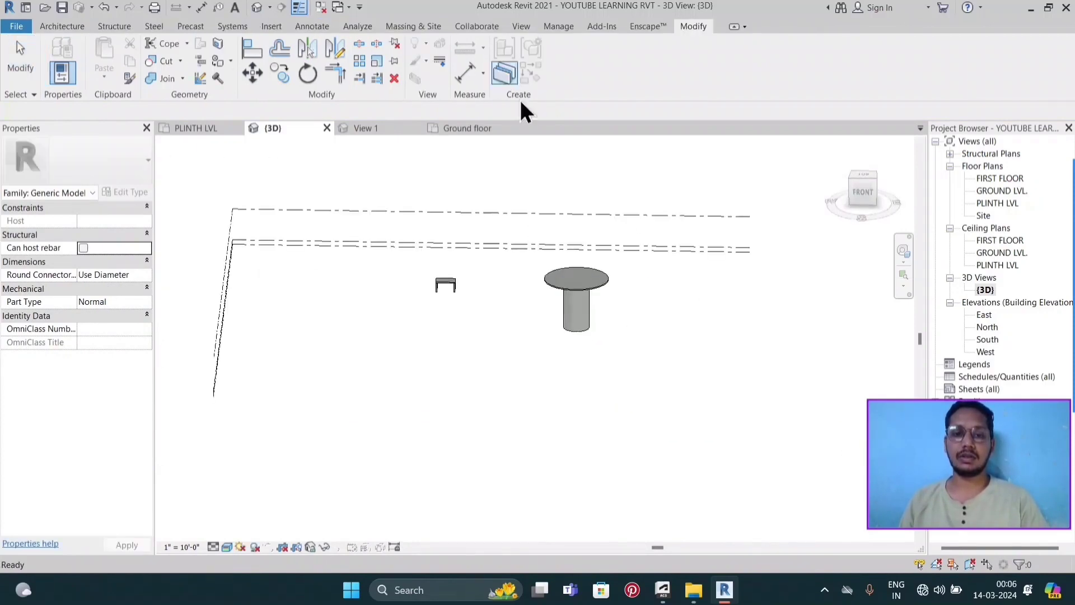
pyautogui.scroll(2, 594, 281)
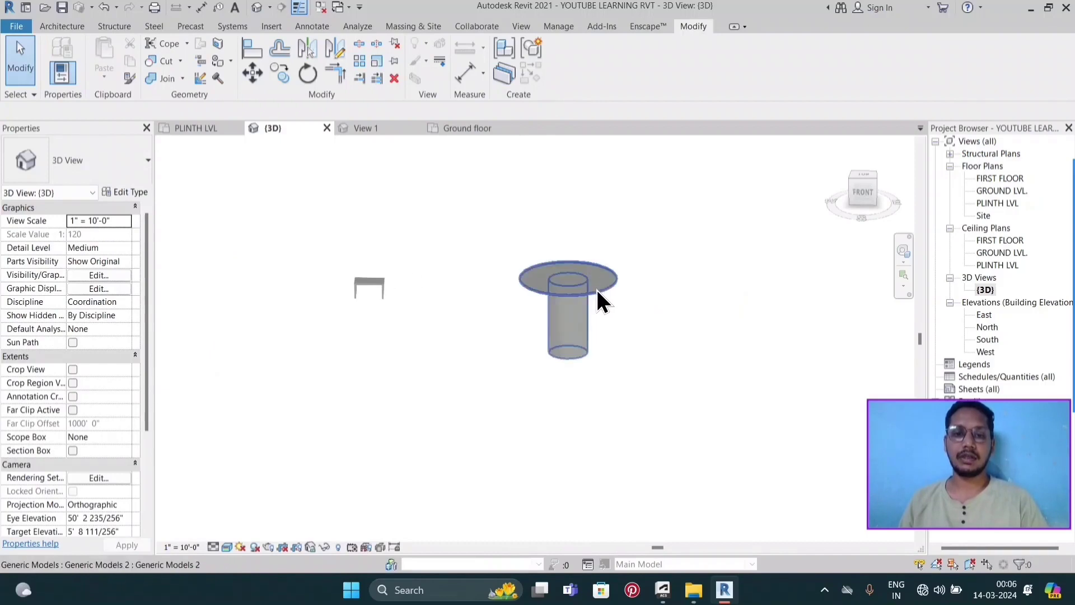
pyautogui.click(597, 290)
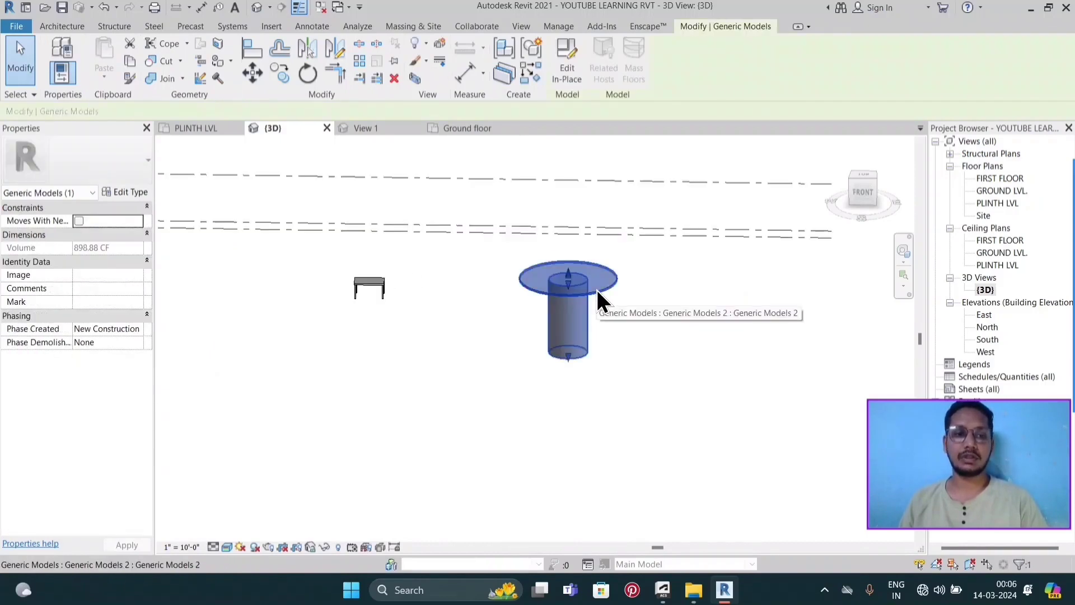
pyautogui.doubleClick(597, 290)
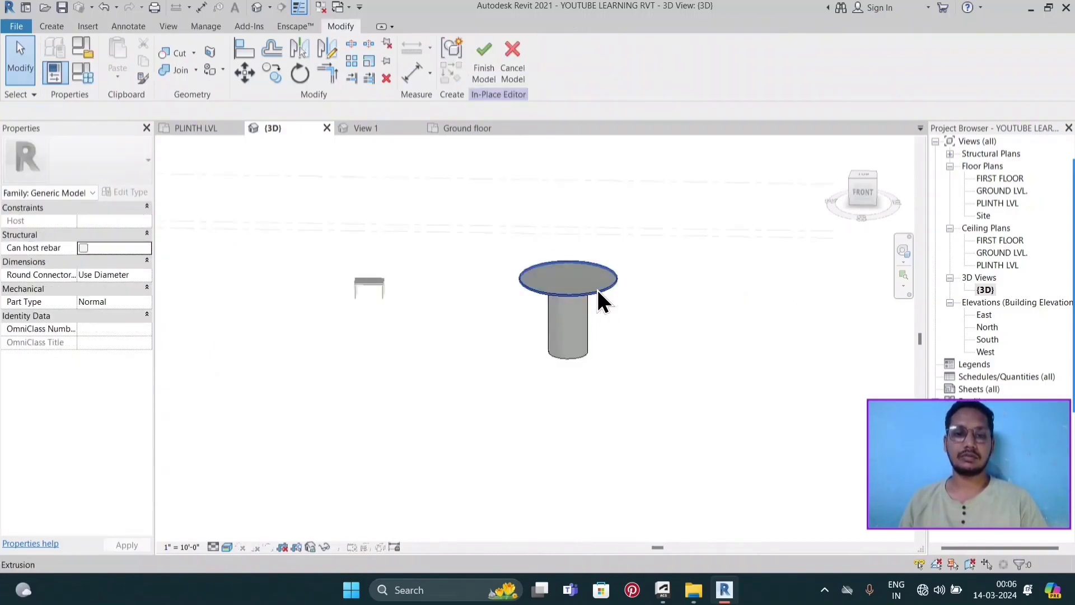
pyautogui.click(596, 290)
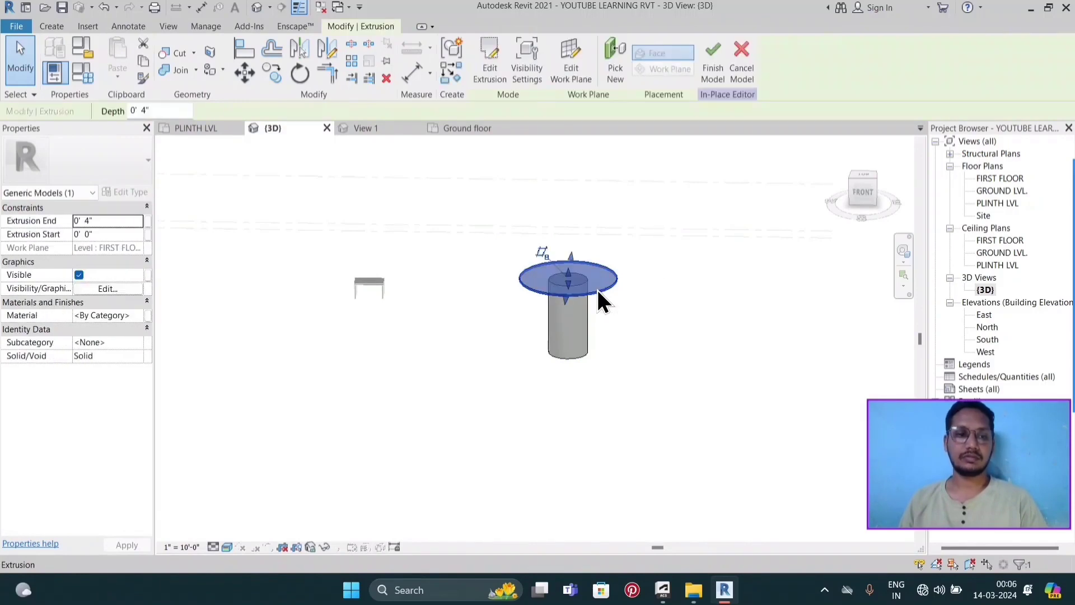
pyautogui.click(140, 316)
pyautogui.write('glass')
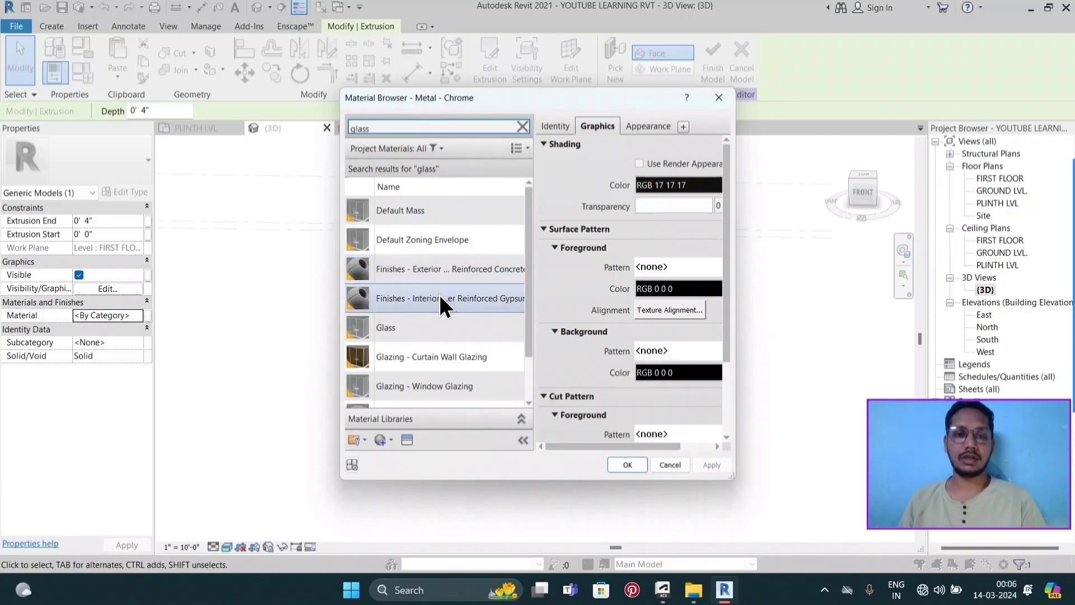
pyautogui.click(414, 324)
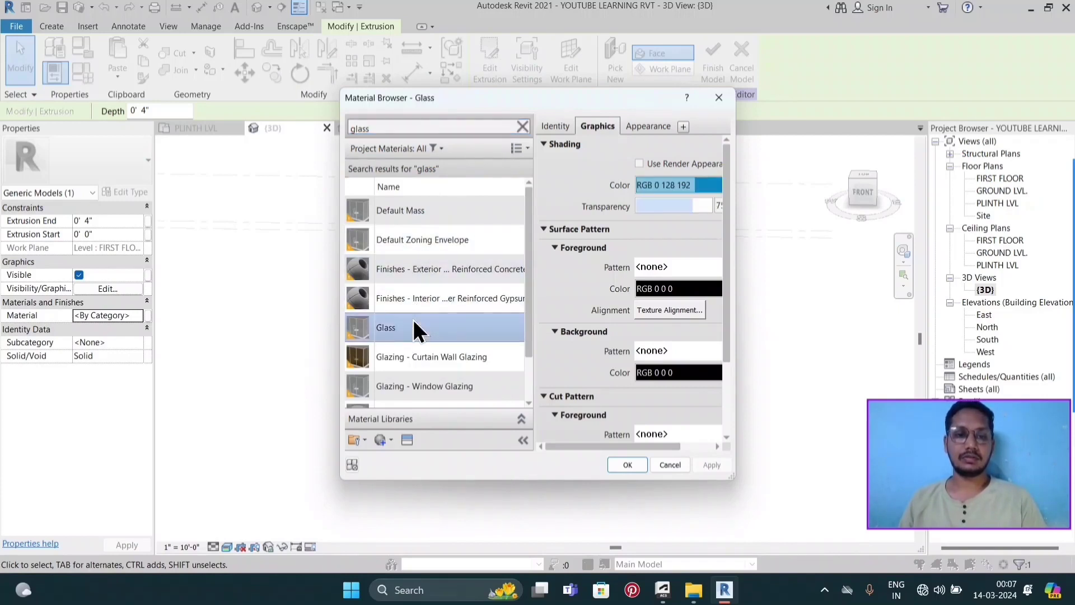
pyautogui.click(627, 470)
# - Deselect the disc, orbit the view, and finish the in-place model
pyautogui.click(663, 314)
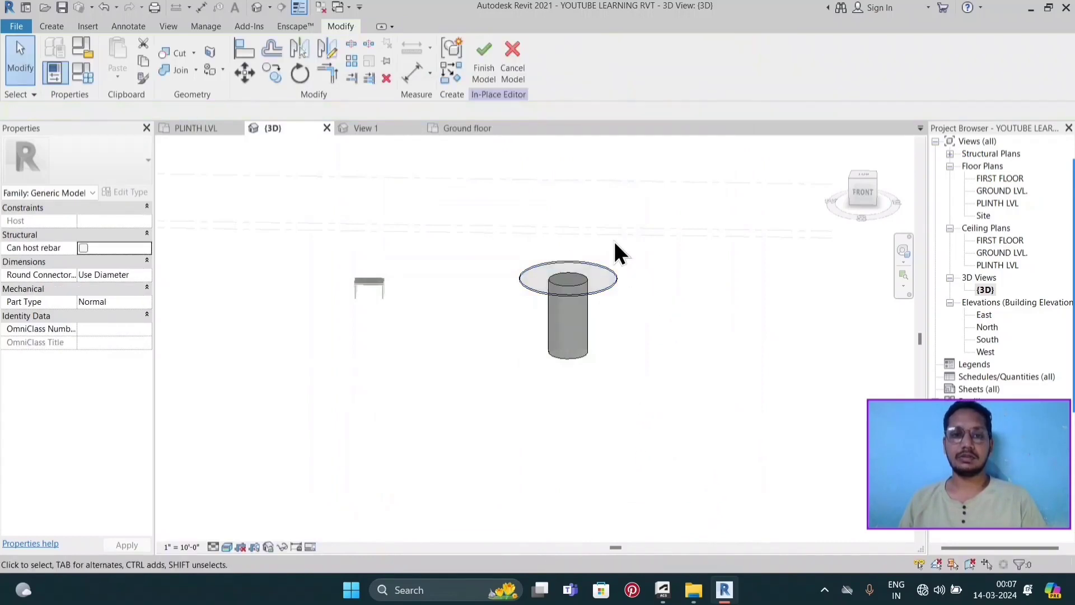
pyautogui.scroll(2, 644, 274)
pyautogui.moveTo(644, 307)
pyautogui.keyDown('shift'); pyautogui.mouseDown(button='middle')
pyautogui.moveTo(669, 368)
pyautogui.moveTo(470, 136)
pyautogui.mouseUp(button='middle'); pyautogui.keyUp('shift')
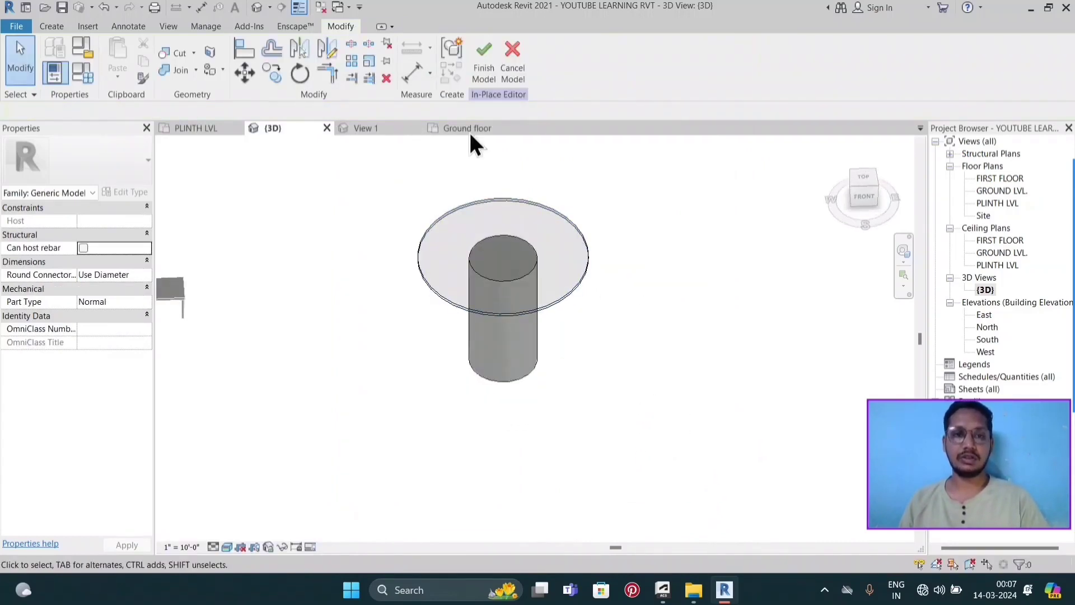
pyautogui.click(483, 54)
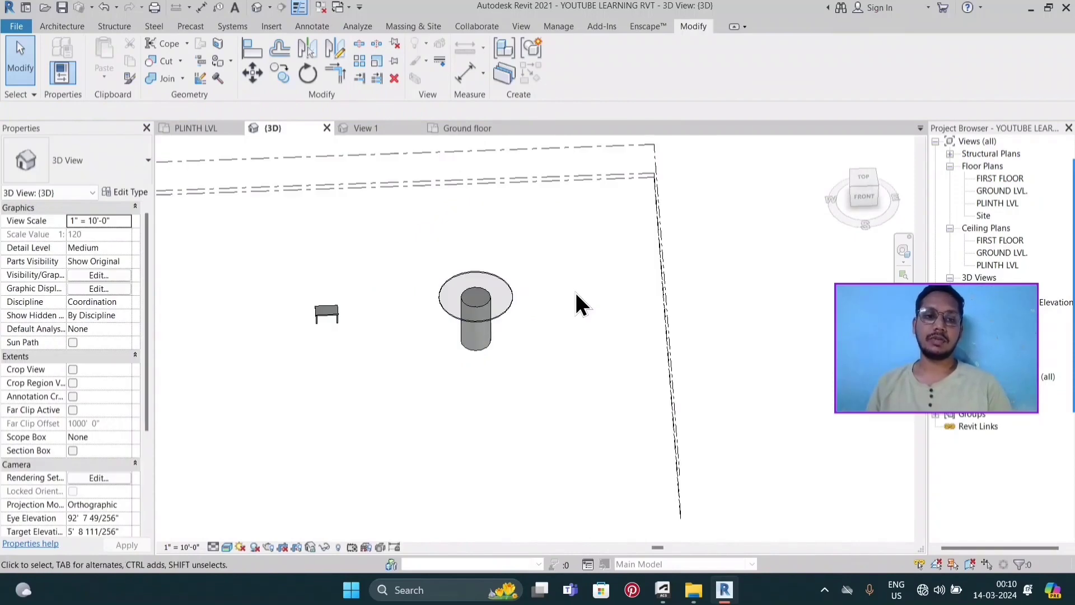
# - Zoom and pan to show the glass-topped column beside the table
pyautogui.scroll(2, 273, 309)
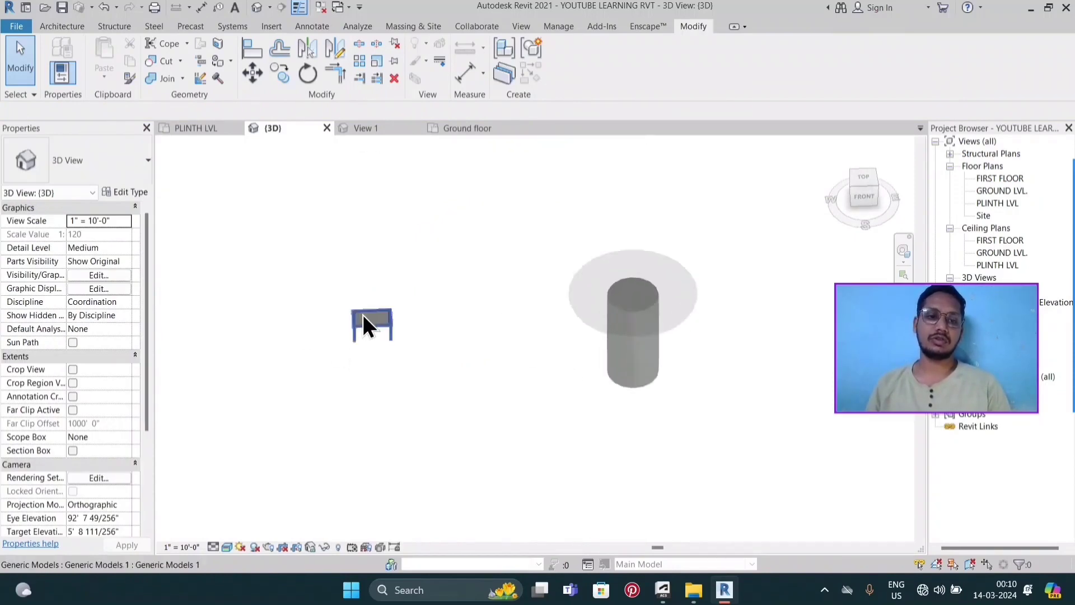
pyautogui.scroll(4, 353, 314)
pyautogui.scroll(2, 354, 314)
pyautogui.scroll(4, 355, 360)
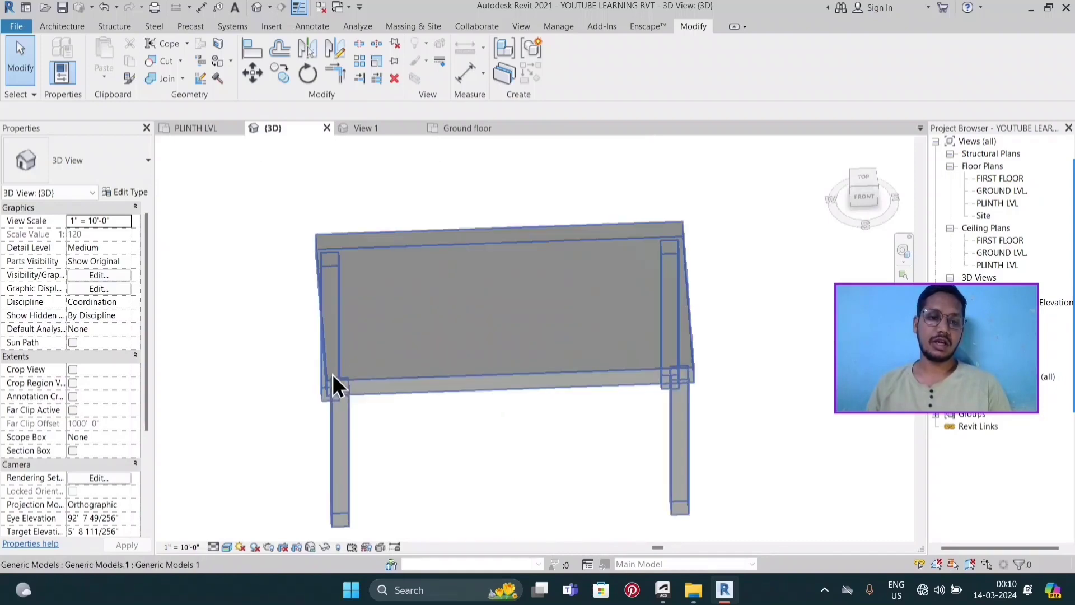
pyautogui.scroll(-2, 346, 378)
pyautogui.scroll(-4, 333, 361)
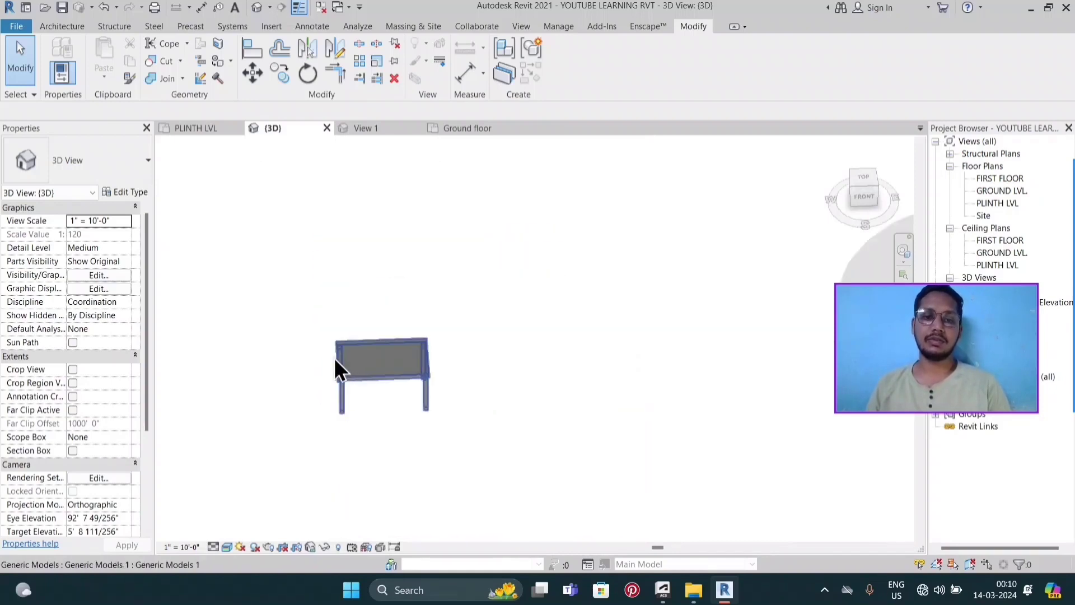
pyautogui.scroll(-4, 658, 392)
pyautogui.moveTo(640, 386); pyautogui.dragTo(516, 360, button='middle')
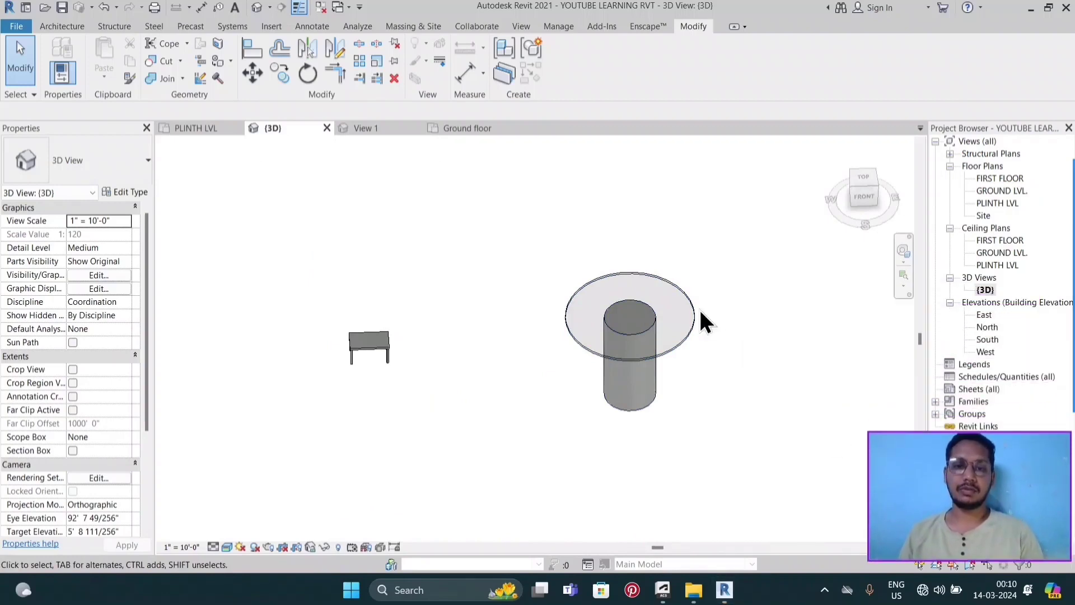
pyautogui.scroll(-2, 458, 275)
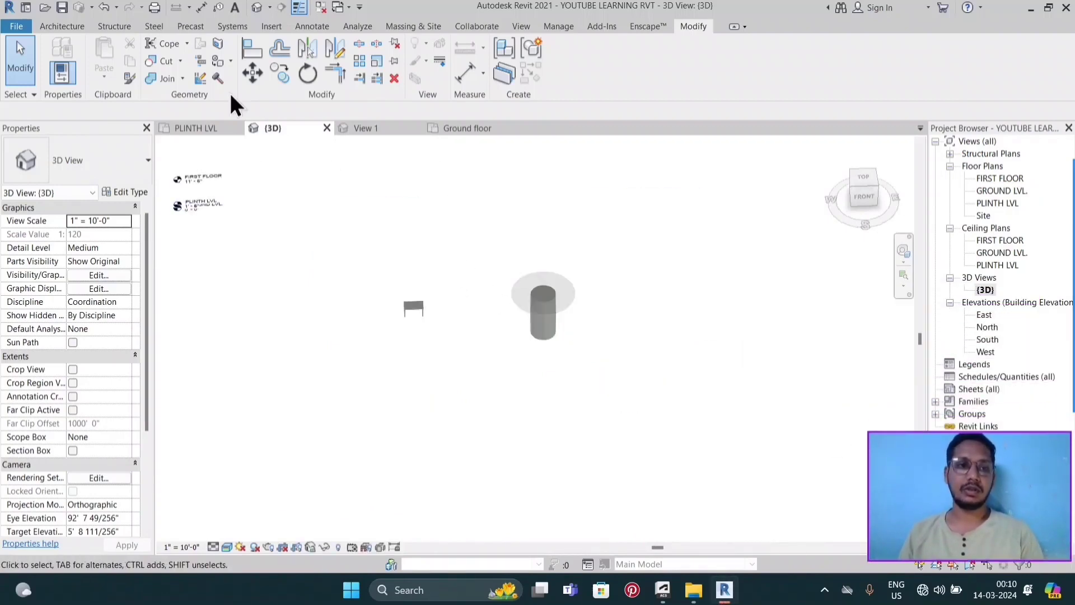
# - Start a new in-place Generic Models model named Generic Models 3
pyautogui.click(71, 23)
pyautogui.click(166, 68)
pyautogui.click(180, 139)
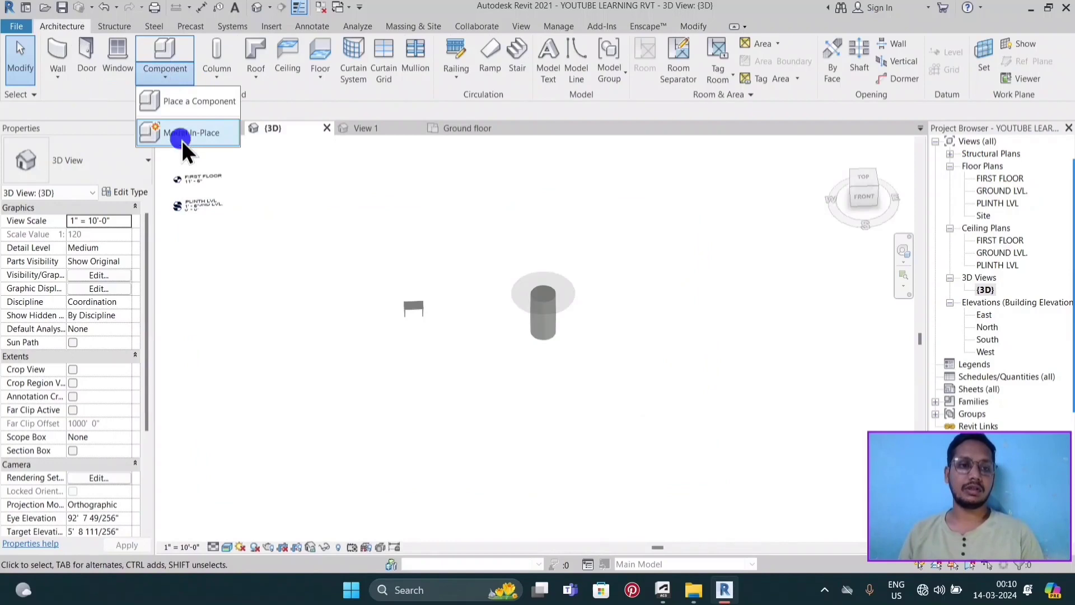
pyautogui.press('g')
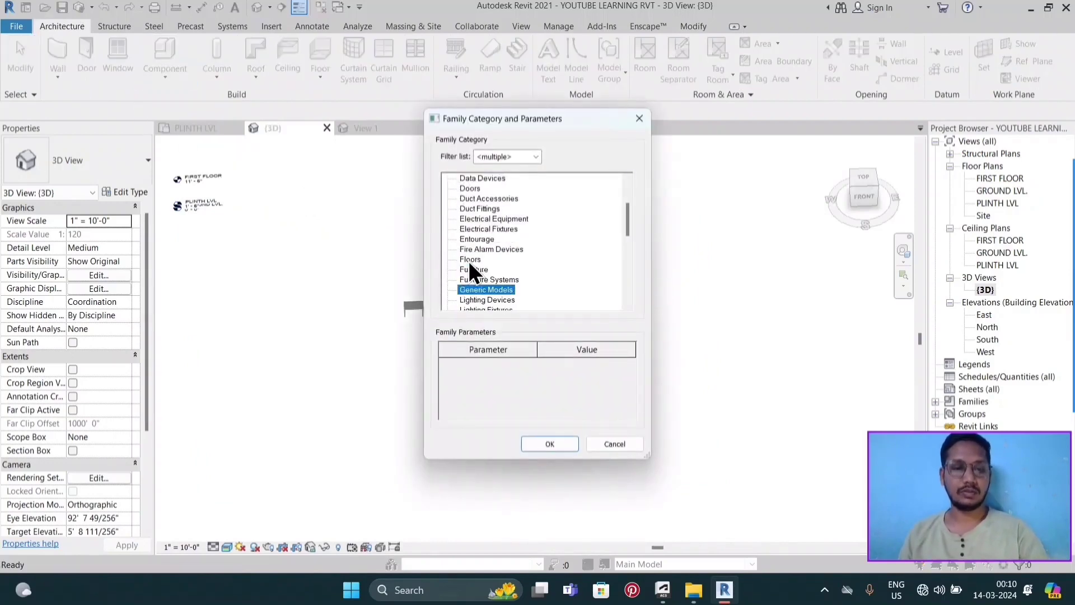
pyautogui.click(538, 445)
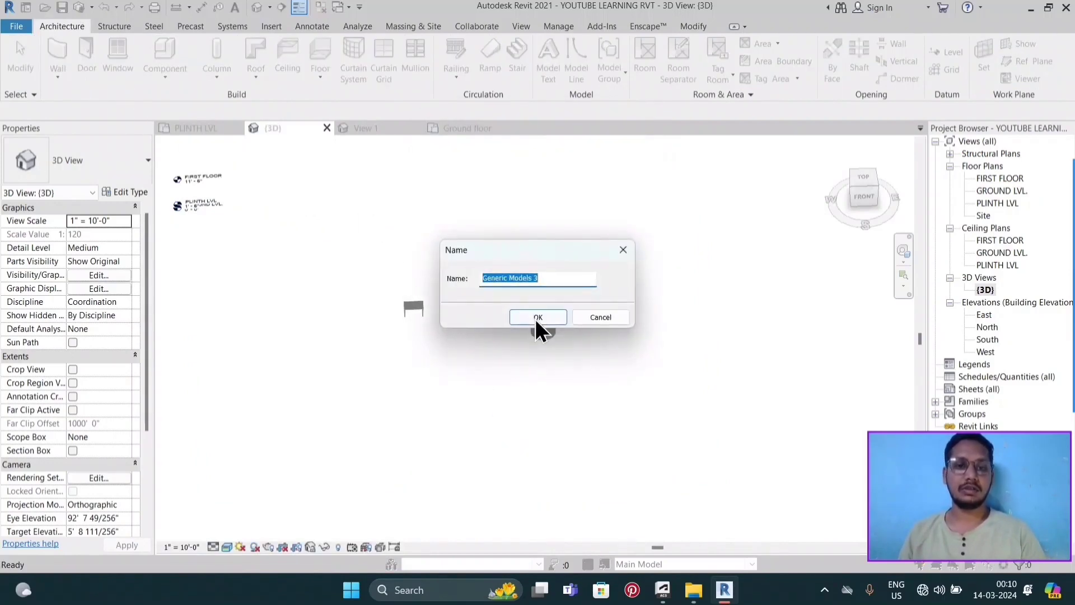
pyautogui.click(535, 318)
# - Extrude a 9'-6" x 5'-0" rectangle with 2'-0" rounded corners into a 4" slab
pyautogui.click(126, 56)
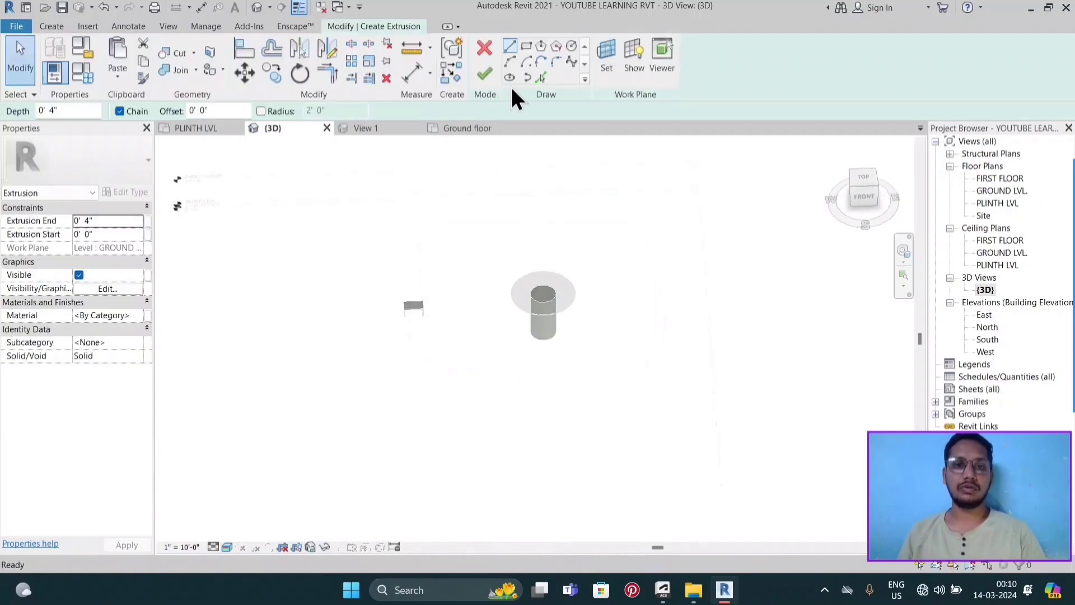
pyautogui.click(523, 47)
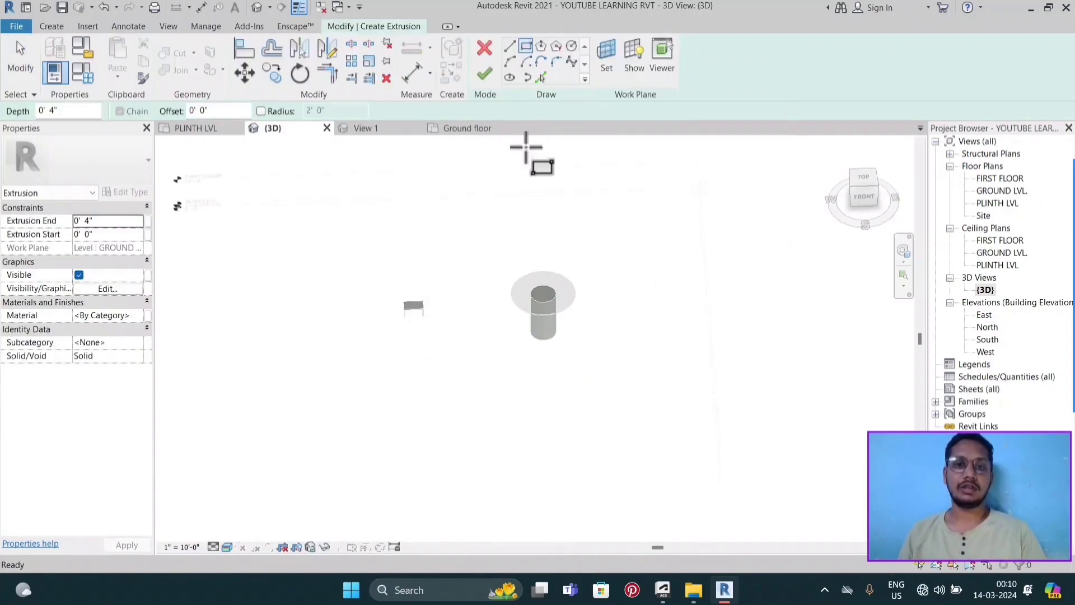
pyautogui.moveTo(577, 276); pyautogui.dragTo(496, 285, button='middle')
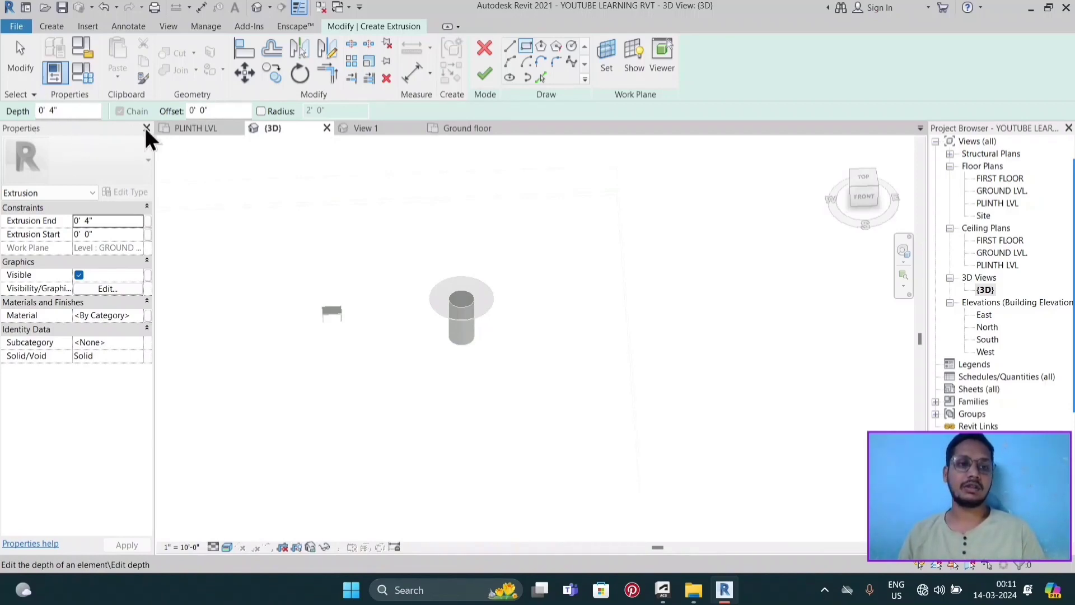
pyautogui.moveTo(506, 274); pyautogui.dragTo(434, 260, button='middle')
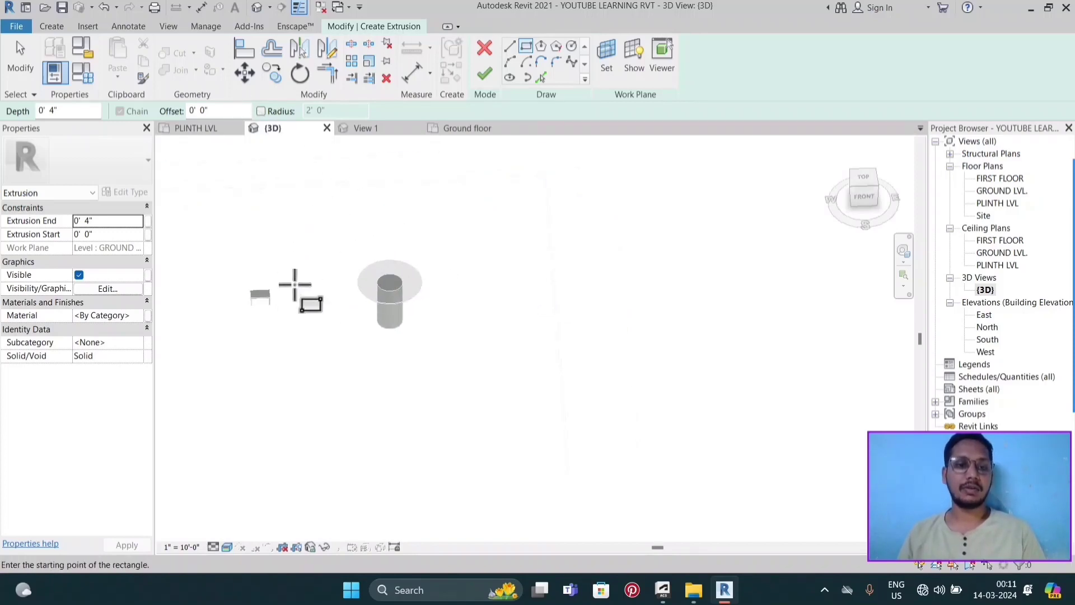
pyautogui.click(261, 111)
pyautogui.moveTo(473, 226); pyautogui.dragTo(451, 341, button='middle')
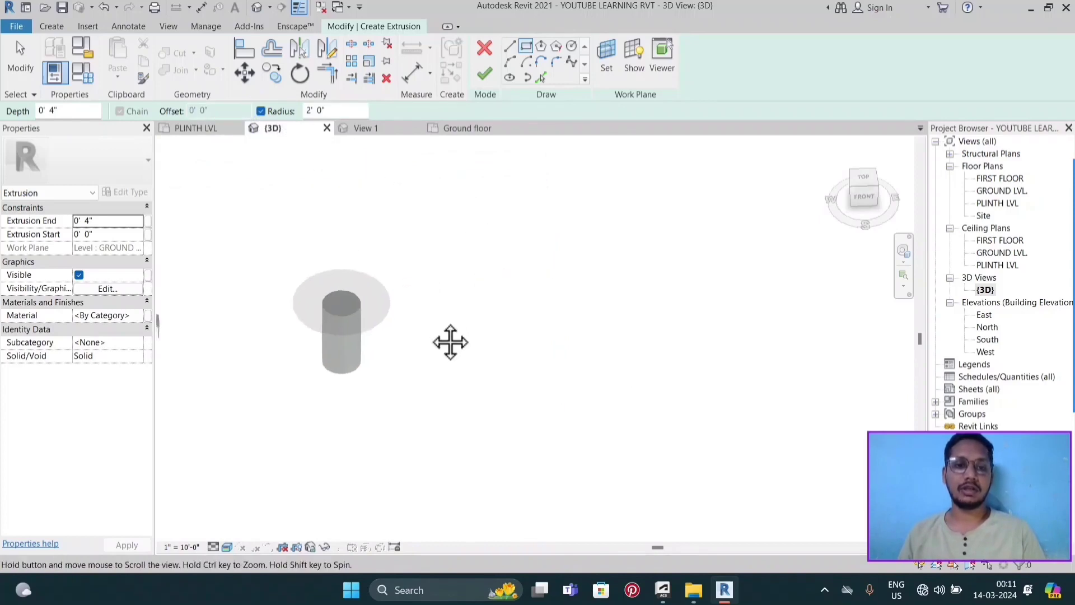
pyautogui.scroll(2, 439, 341)
pyautogui.click(435, 281)
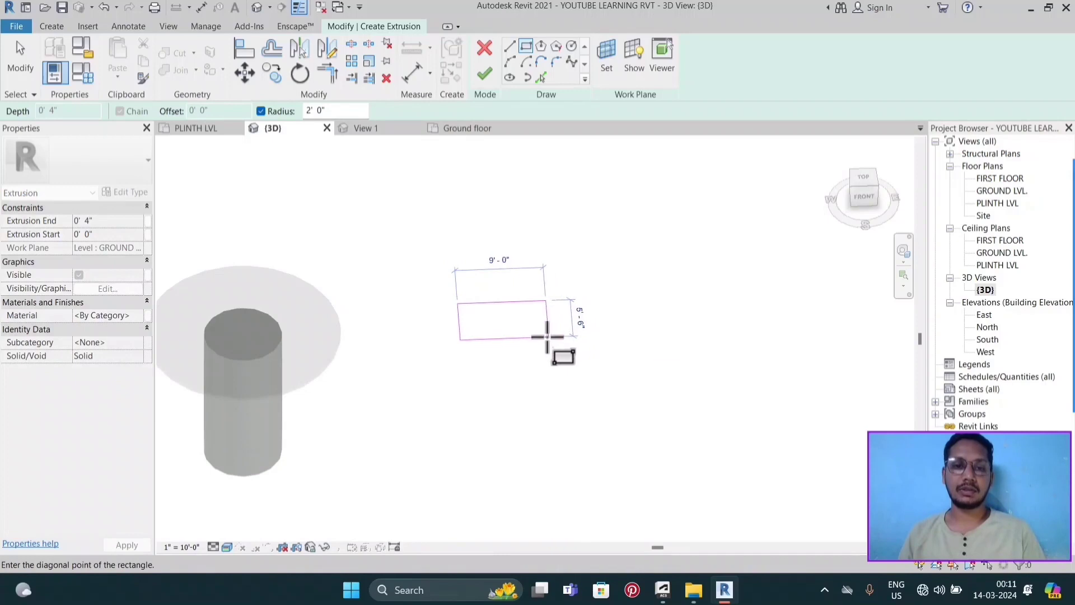
pyautogui.click(552, 333)
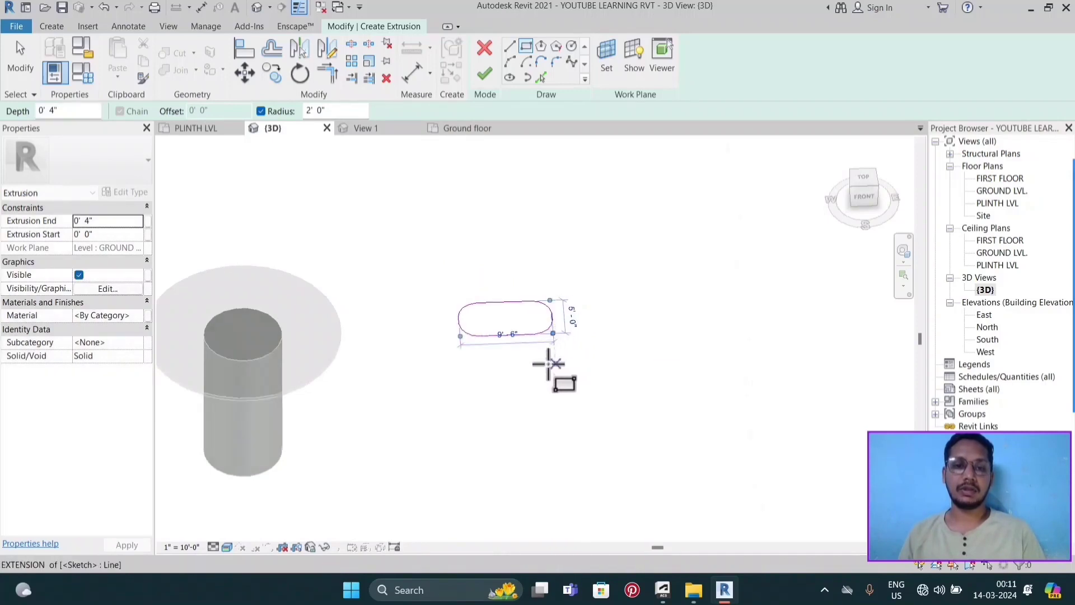
pyautogui.scroll(2, 517, 362)
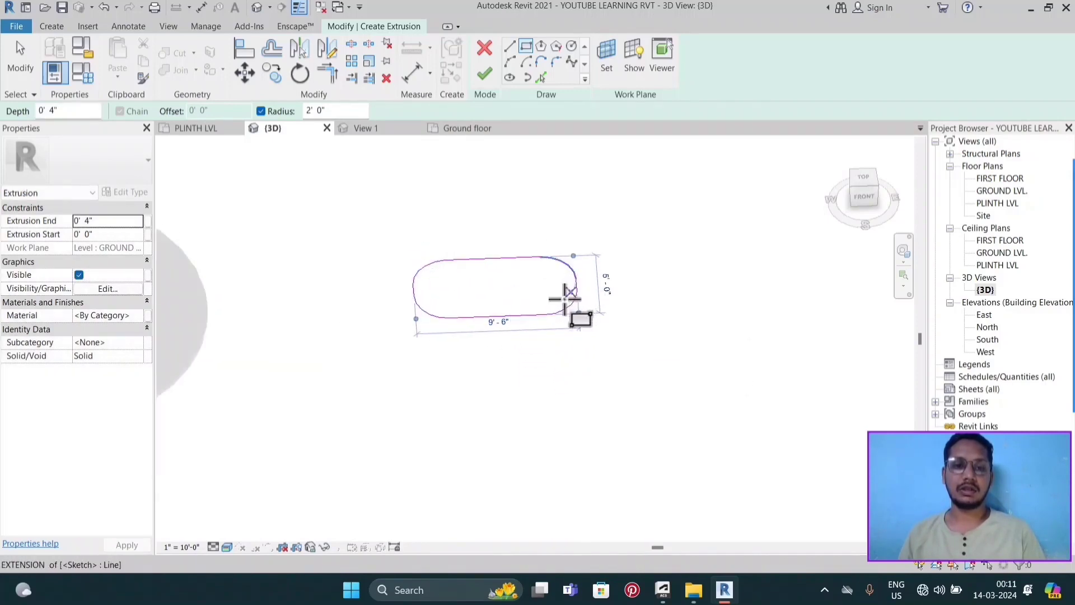
pyautogui.click(483, 79)
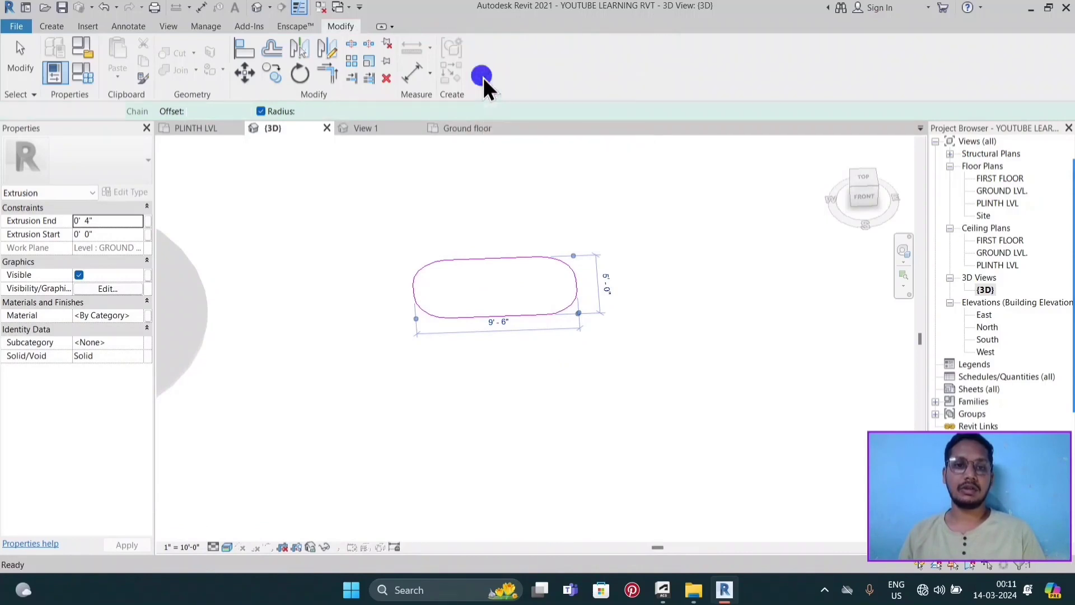
pyautogui.click(577, 154)
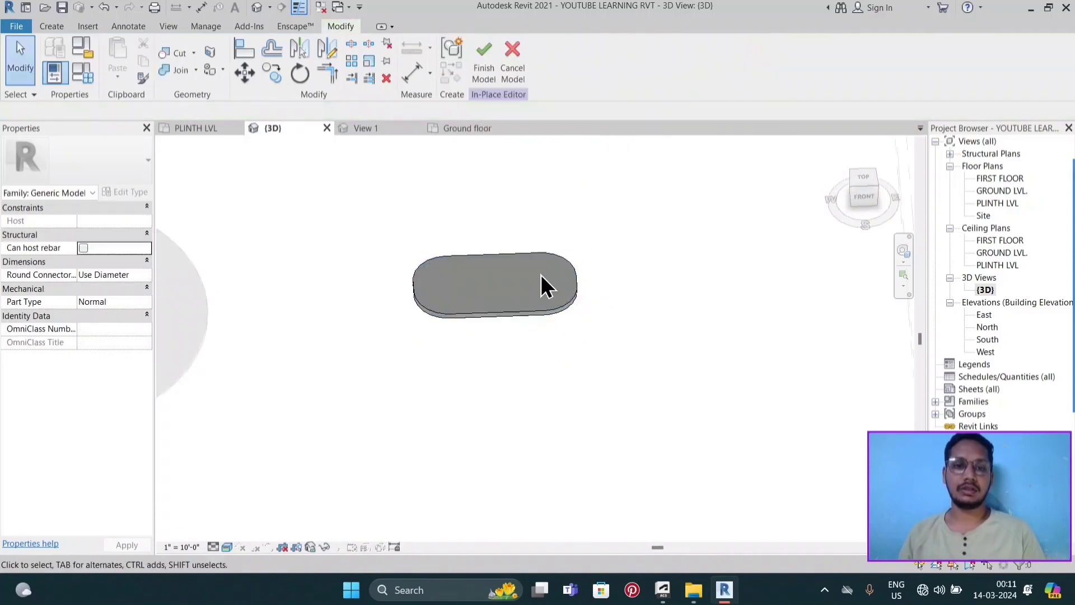
# - Set the work plane by picking the rounded slab's face from a front view
pyautogui.click(516, 308)
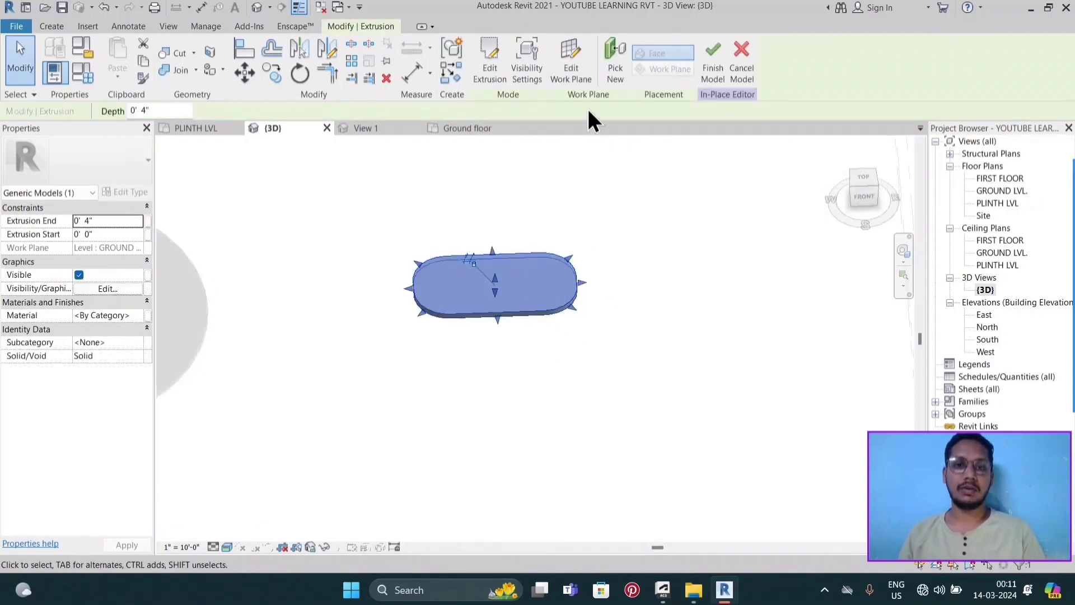
pyautogui.click(55, 26)
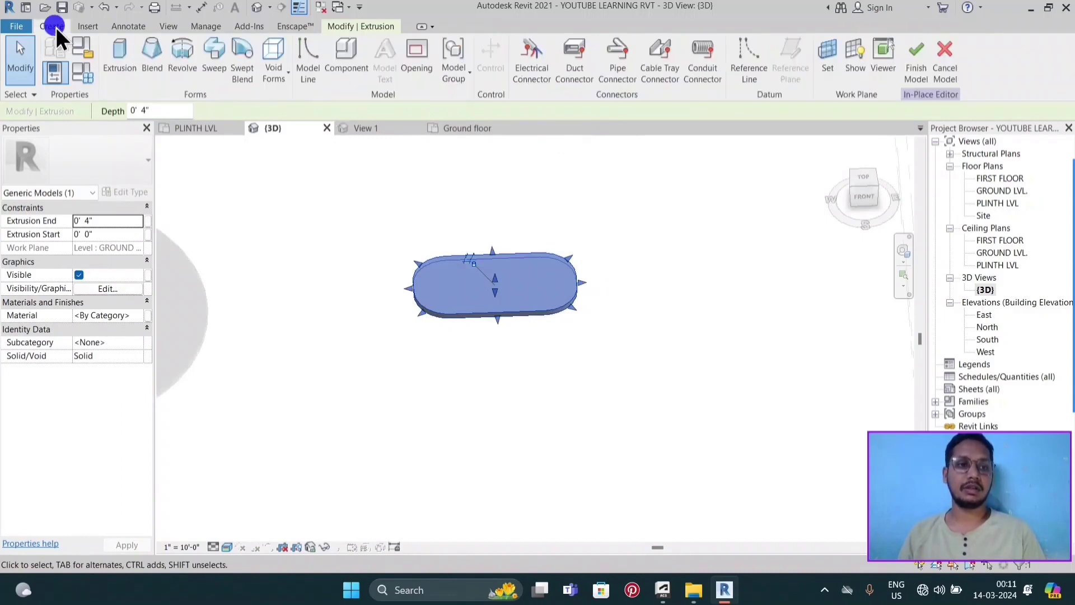
pyautogui.click(827, 77)
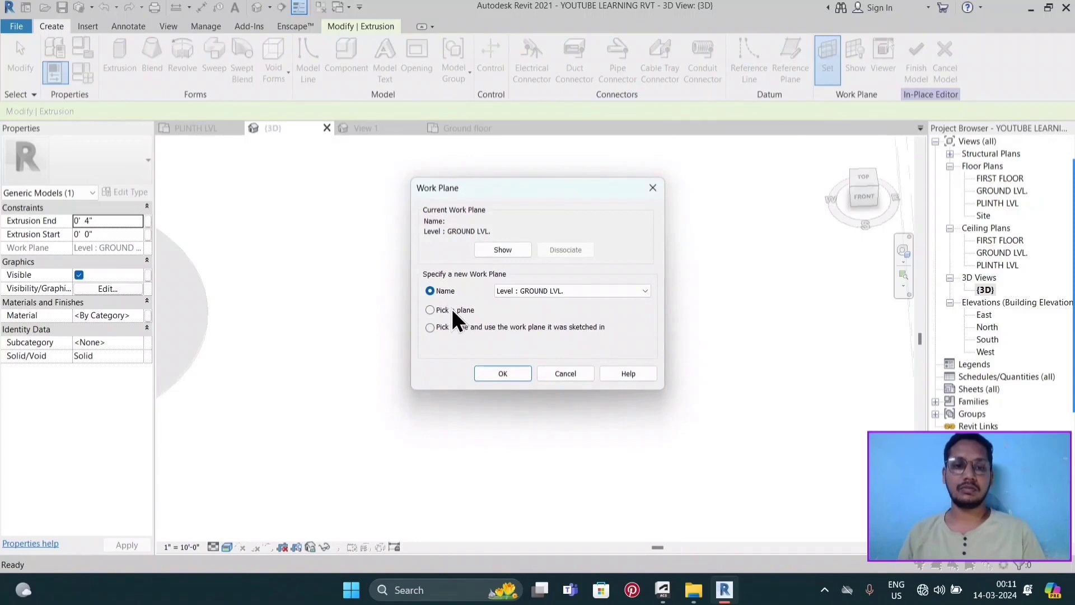
pyautogui.click(451, 309)
pyautogui.click(511, 374)
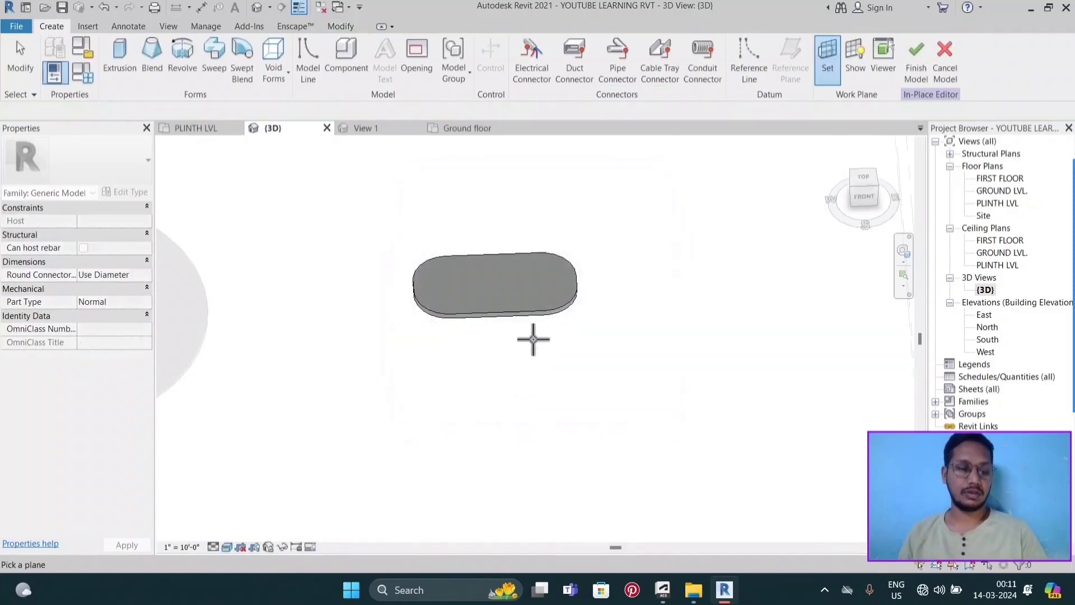
pyautogui.keyDown('shift'); pyautogui.moveTo(533, 338); pyautogui.dragTo(555, 233, button='middle'); pyautogui.keyUp('shift')
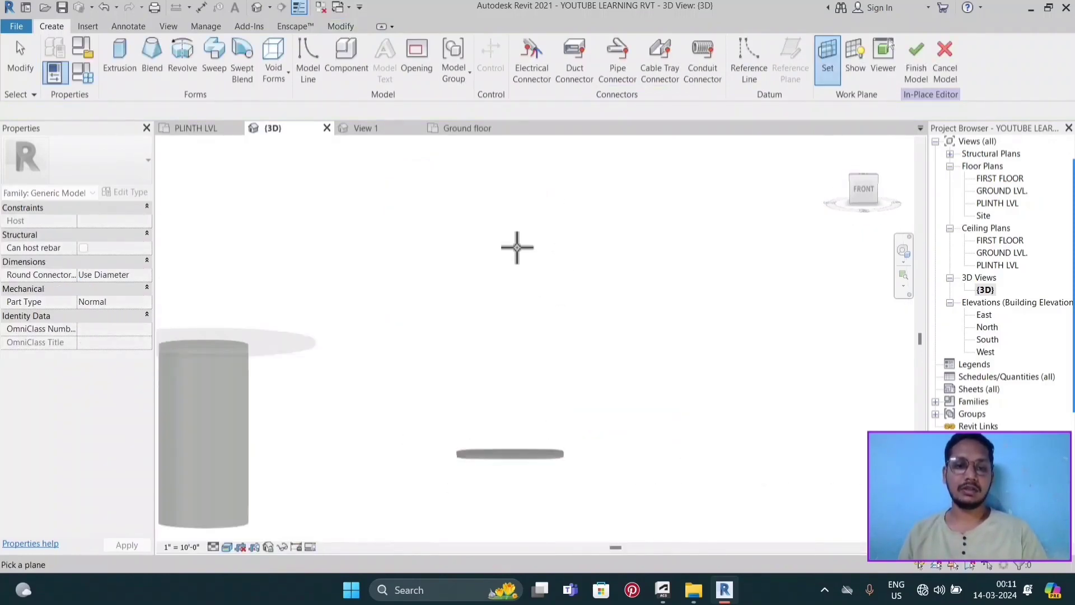
pyautogui.scroll(3, 512, 447)
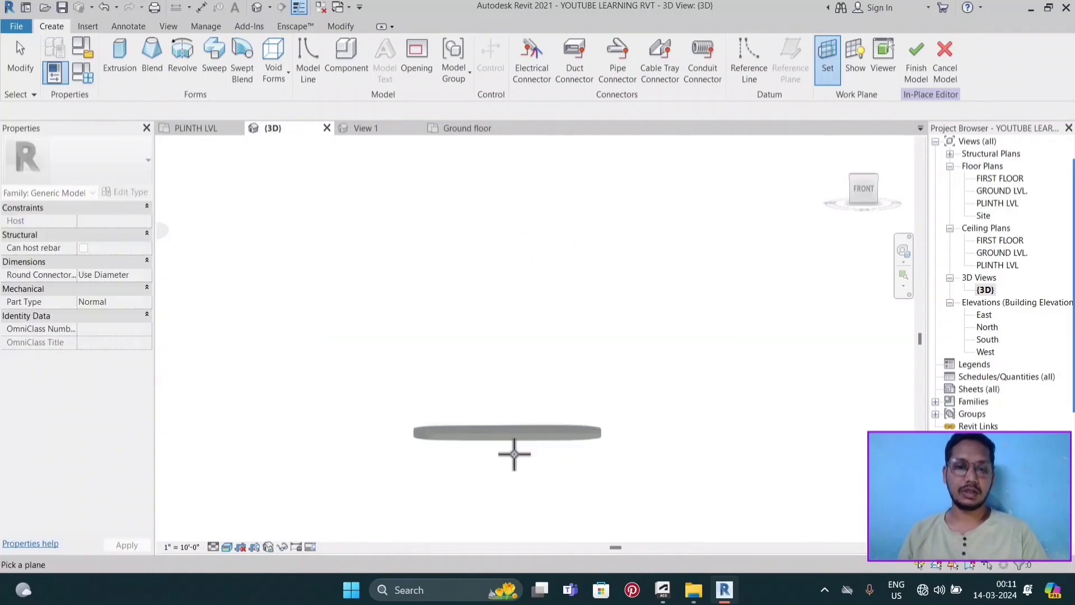
pyautogui.scroll(2, 512, 451)
pyautogui.keyDown('shift'); pyautogui.moveTo(511, 452); pyautogui.dragTo(530, 325, button='middle'); pyautogui.keyUp('shift')
pyautogui.scroll(-2, 561, 333)
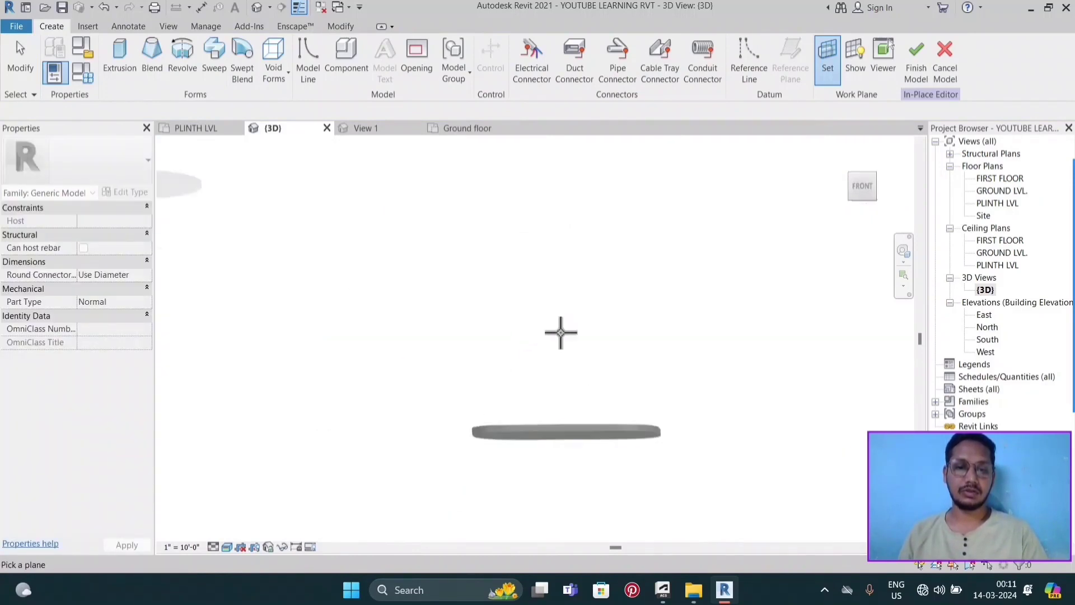
pyautogui.scroll(3, 566, 448)
pyautogui.click(561, 425)
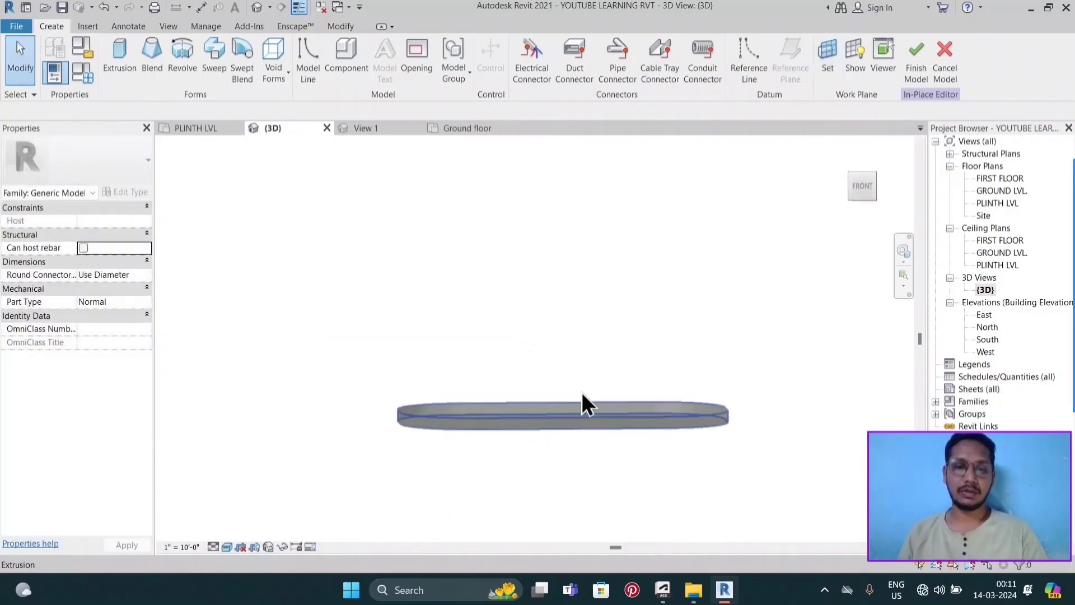
# - Start a new extrusion on the slab face and view the slab from the bottom
pyautogui.click(125, 46)
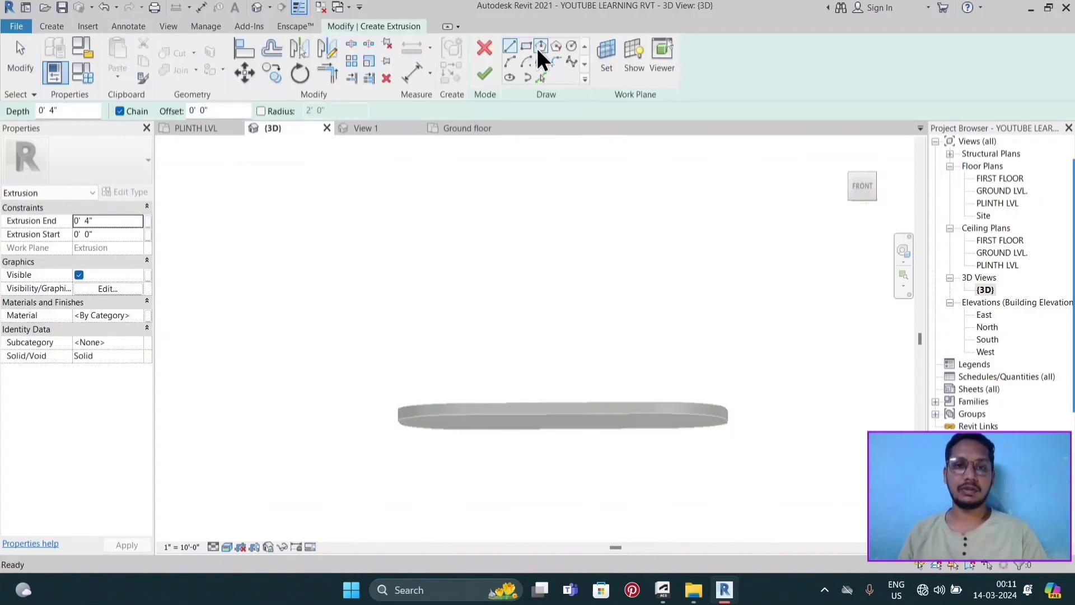
pyautogui.click(572, 48)
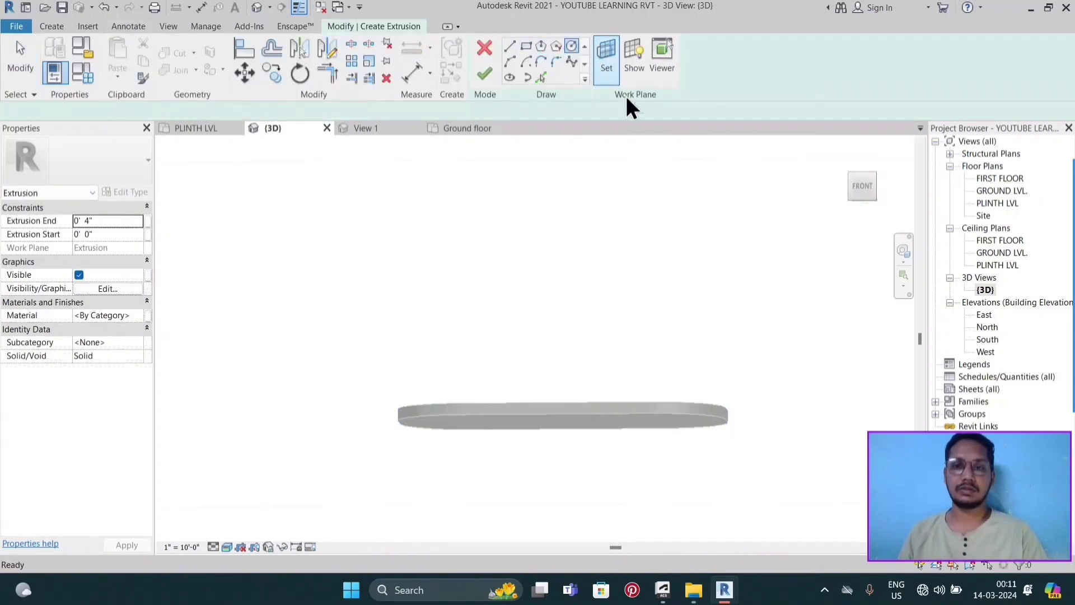
pyautogui.click(862, 200)
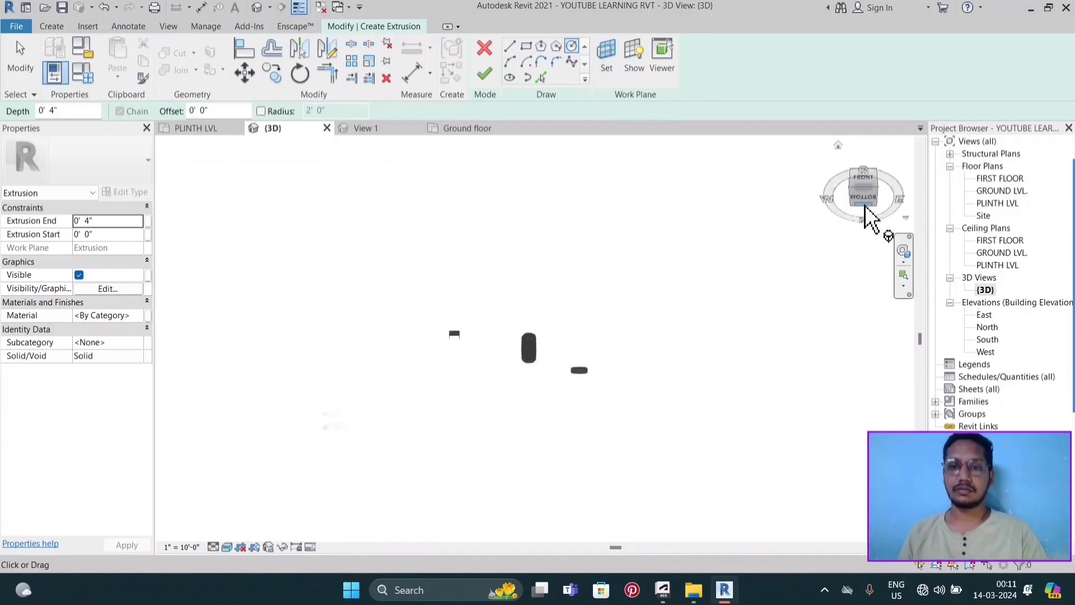
pyautogui.scroll(3, 666, 403)
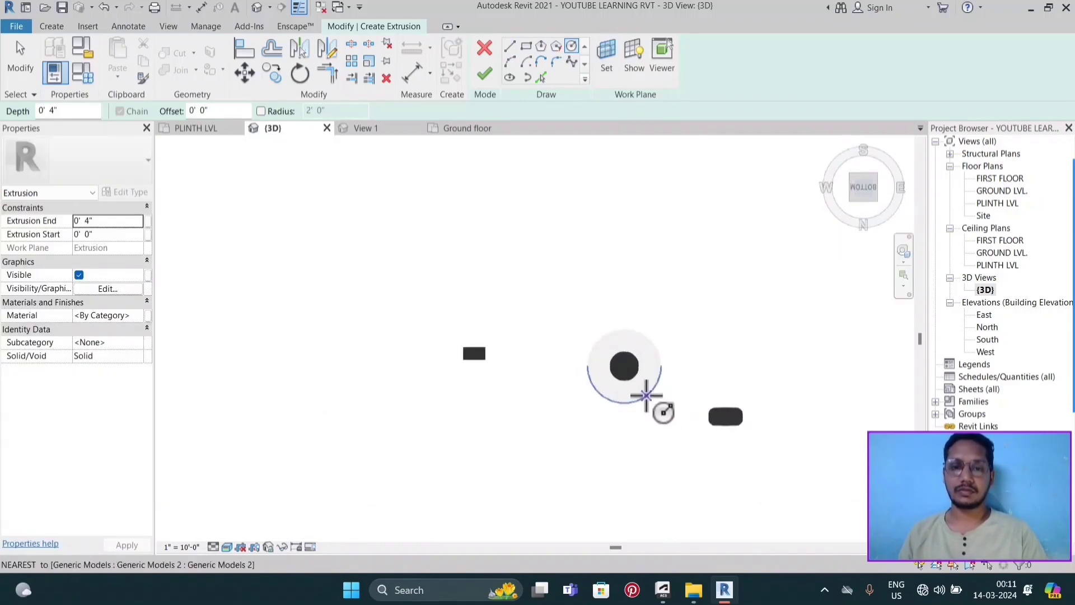
pyautogui.scroll(2, 650, 401)
pyautogui.moveTo(652, 392); pyautogui.dragTo(571, 356, button='middle')
pyautogui.scroll(3, 634, 370)
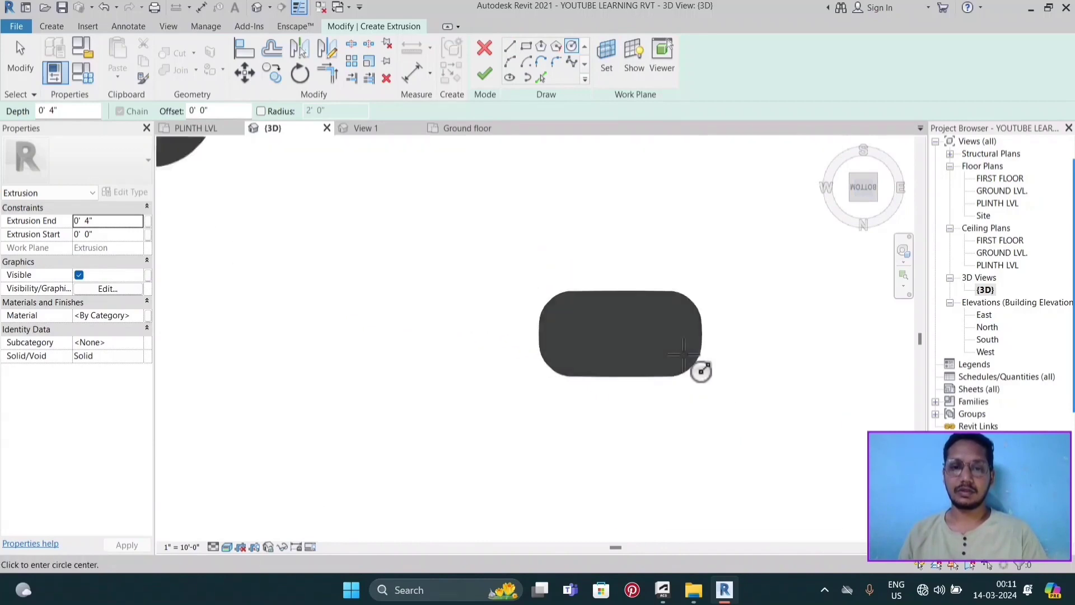
pyautogui.scroll(2, 698, 368)
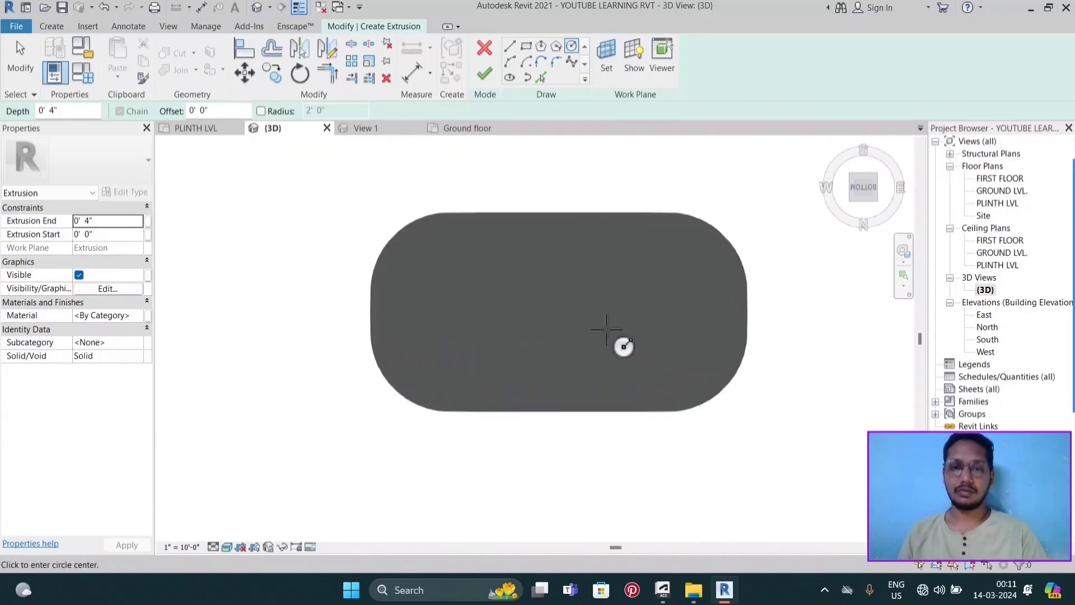
# - Draw a guide line across the slab and a circle centred on its midpoint
pyautogui.click(510, 48)
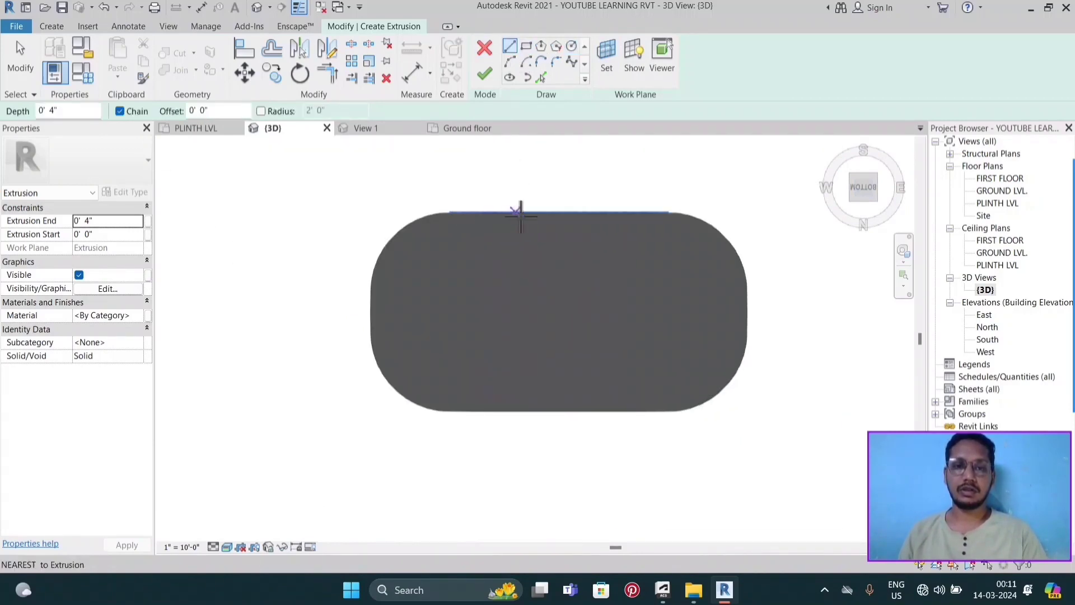
pyautogui.click(563, 212)
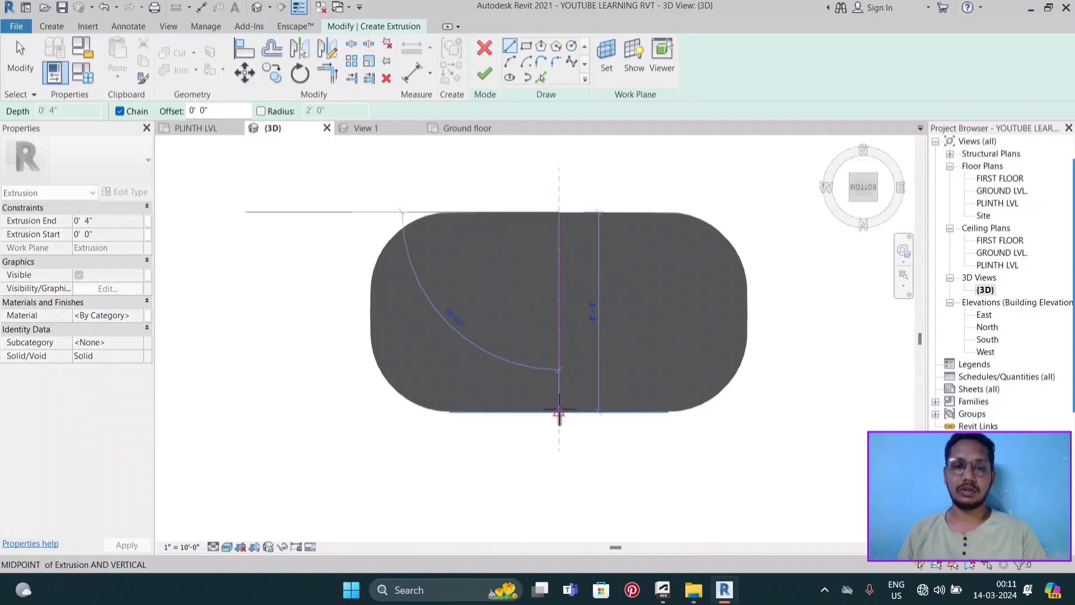
pyautogui.click(558, 386)
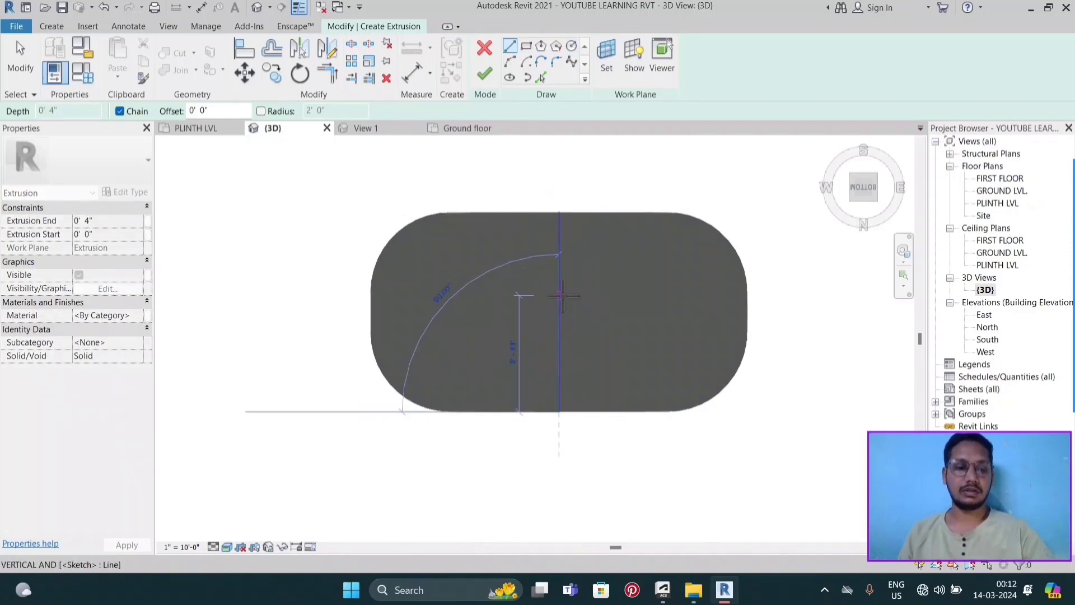
pyautogui.press('Escape')
pyautogui.press('Escape')
pyautogui.click(571, 46)
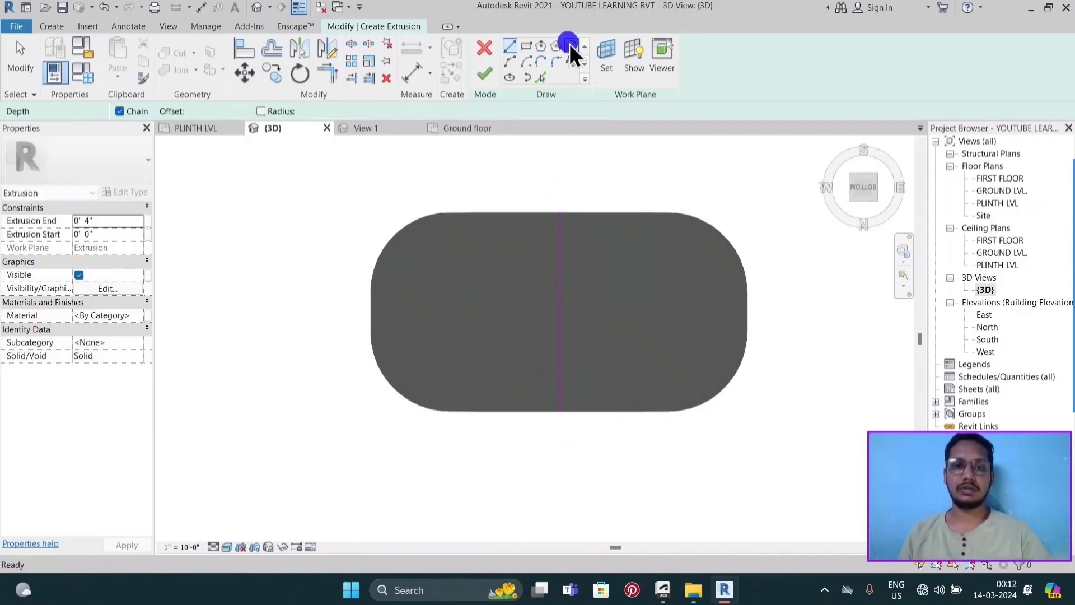
pyautogui.click(559, 309)
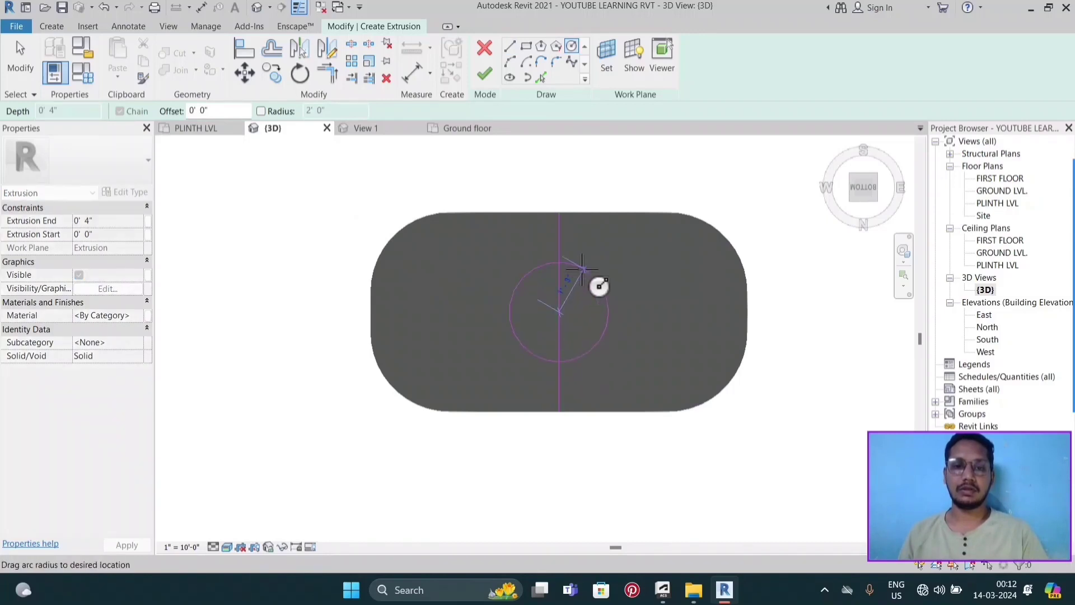
pyautogui.click(582, 269)
pyautogui.press('Escape')
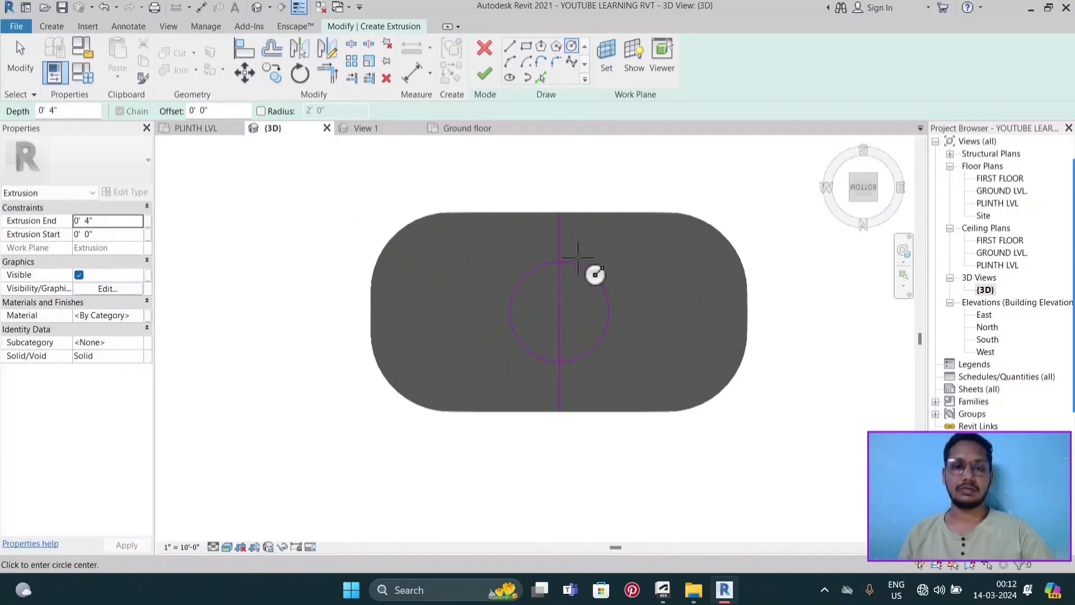
pyautogui.press('Escape')
# - Delete the guide line and finish the circle as a 3' 0" deep extrusion
pyautogui.click(561, 246)
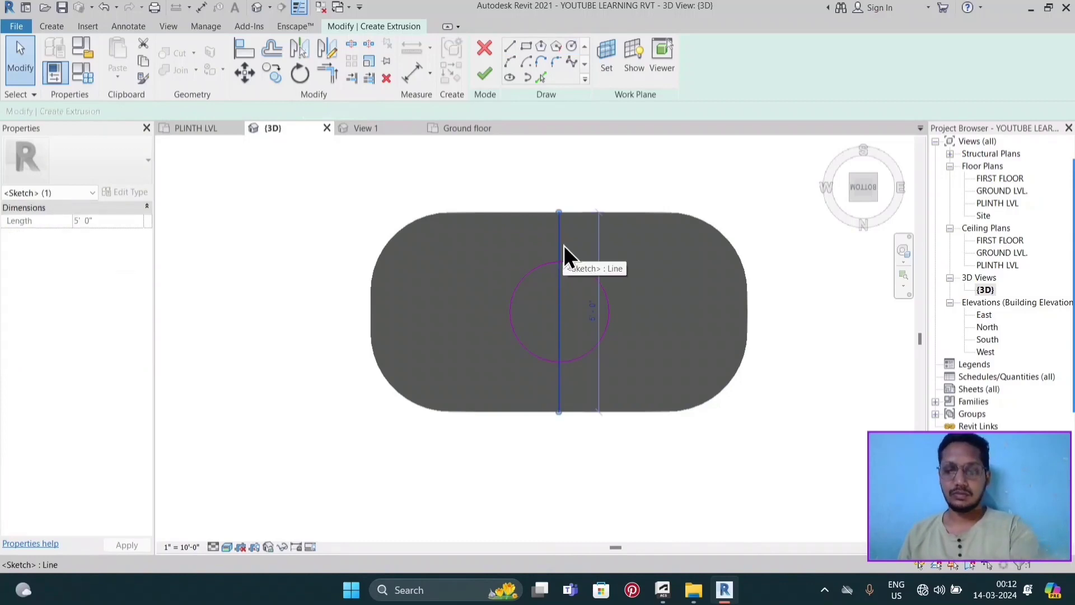
pyautogui.press('Delete')
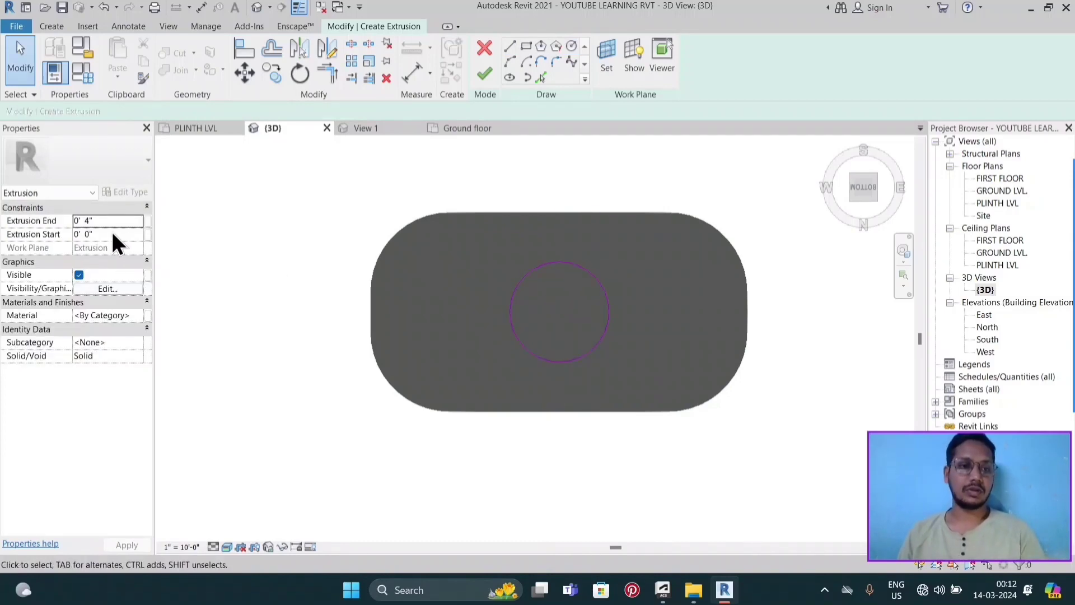
pyautogui.click(72, 199)
pyautogui.moveTo(99, 219); pyautogui.dragTo(73, 220)
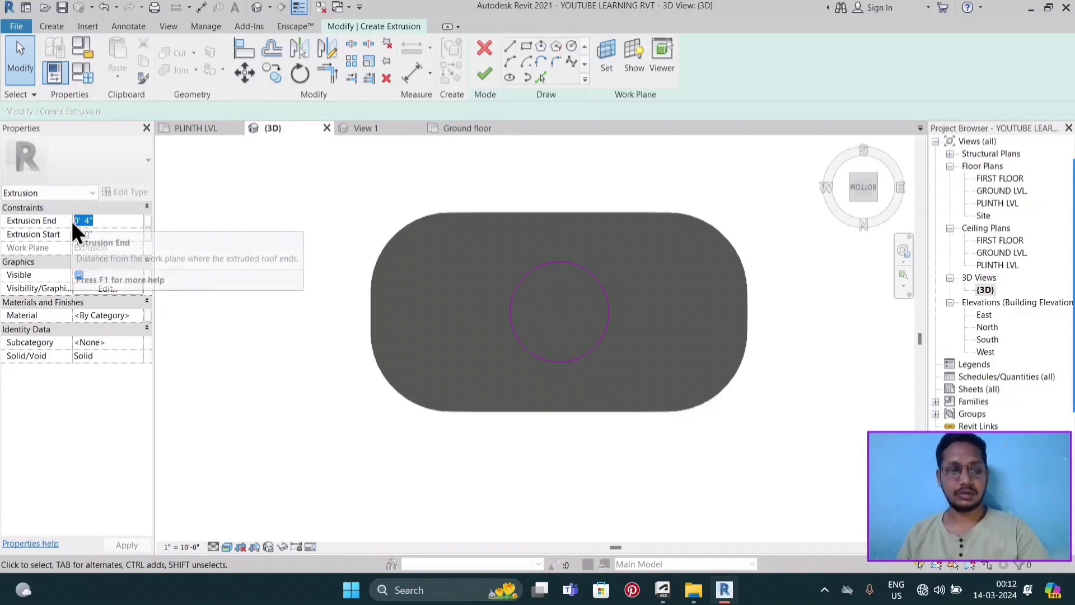
pyautogui.write('3')
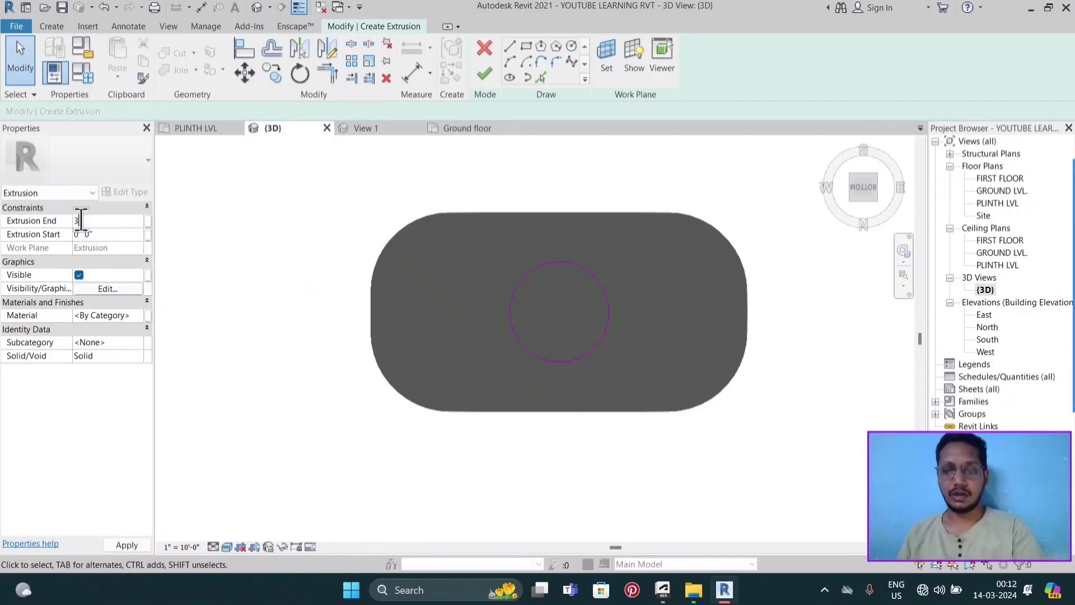
pyautogui.press('Return')
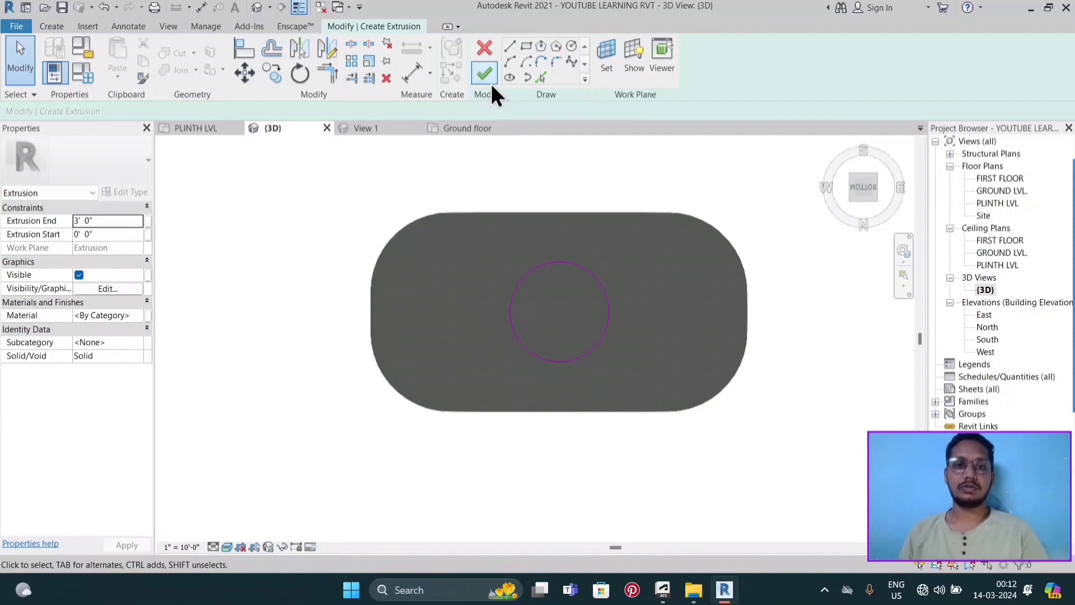
pyautogui.click(486, 78)
pyautogui.scroll(-3, 484, 308)
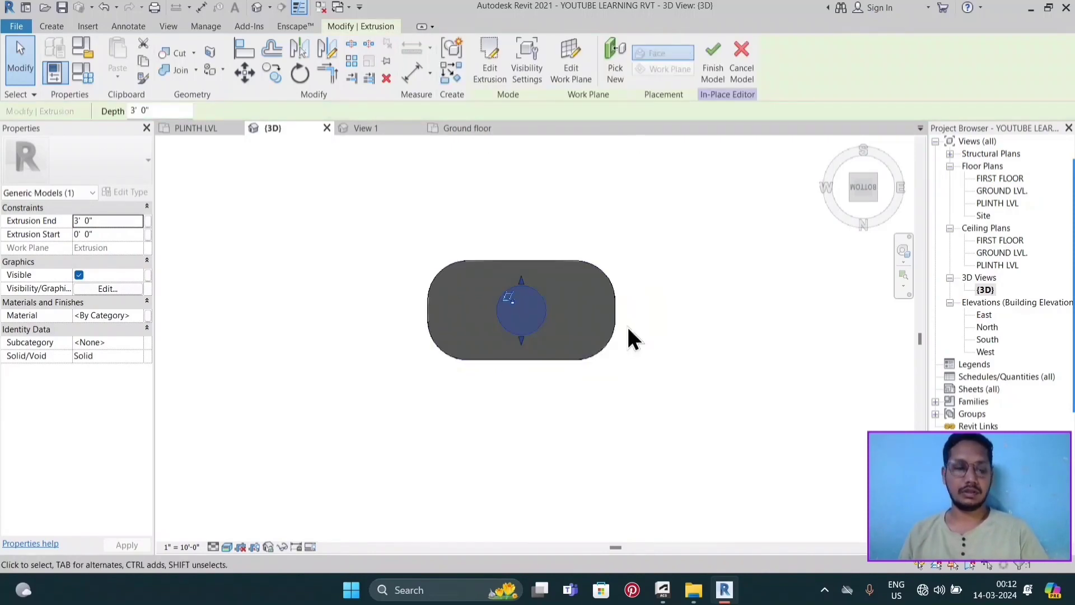
# - Assign the Glass material to the rounded slab extrusion in the Material Browser
pyautogui.keyDown('shift'); pyautogui.moveTo(669, 288); pyautogui.dragTo(599, 423, button='middle'); pyautogui.keyUp('shift')
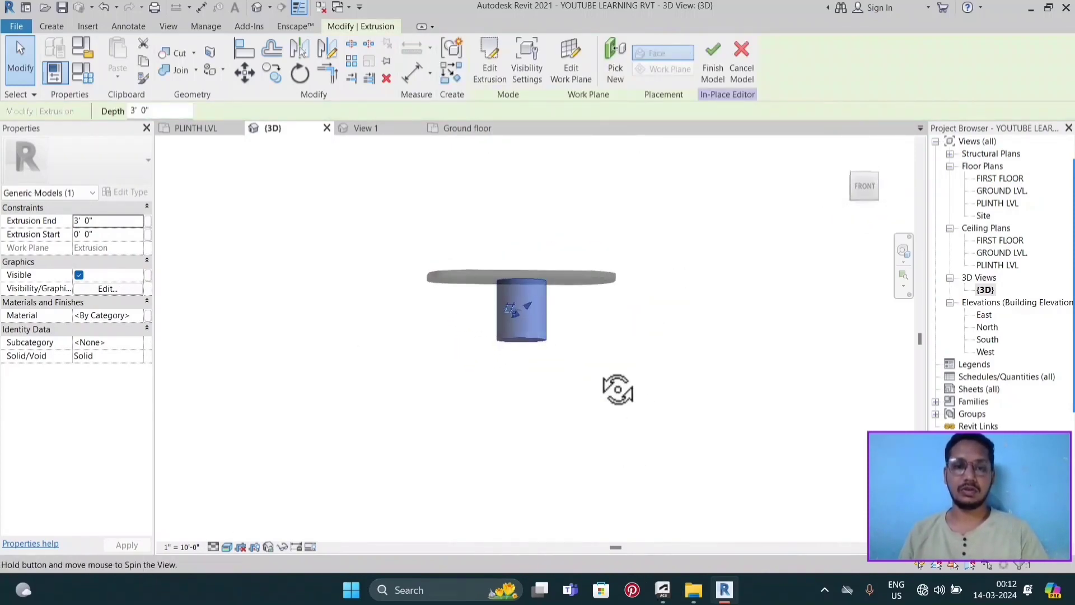
pyautogui.click(624, 324)
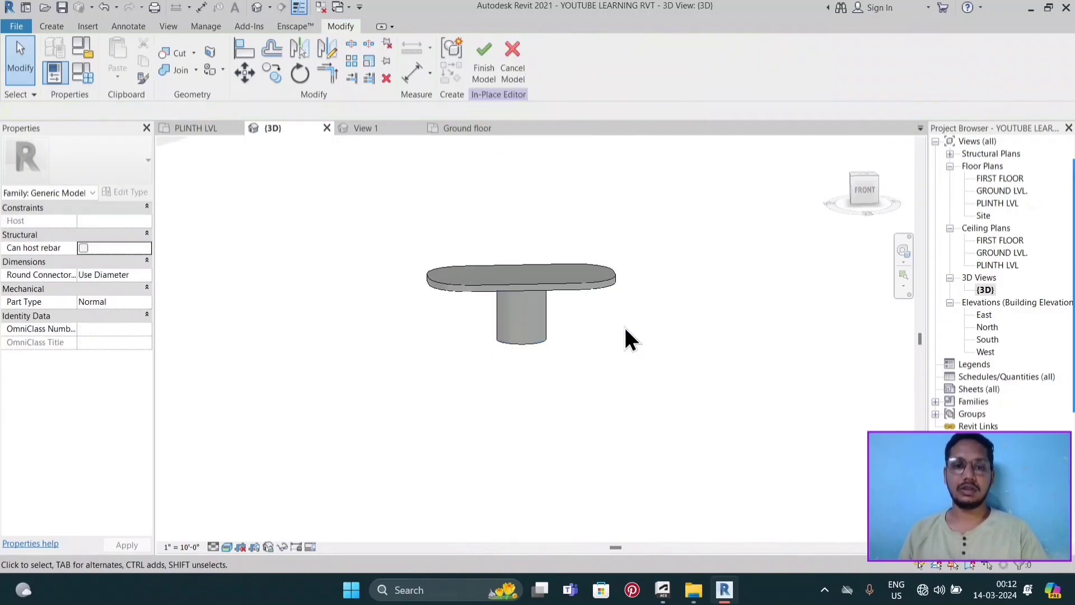
pyautogui.click(577, 292)
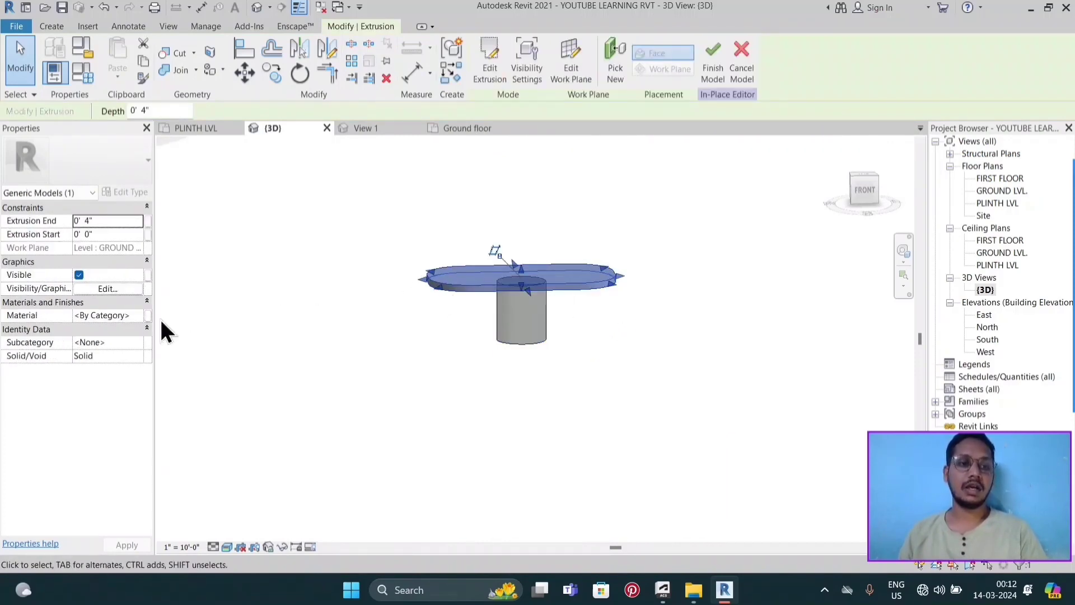
pyautogui.click(144, 315)
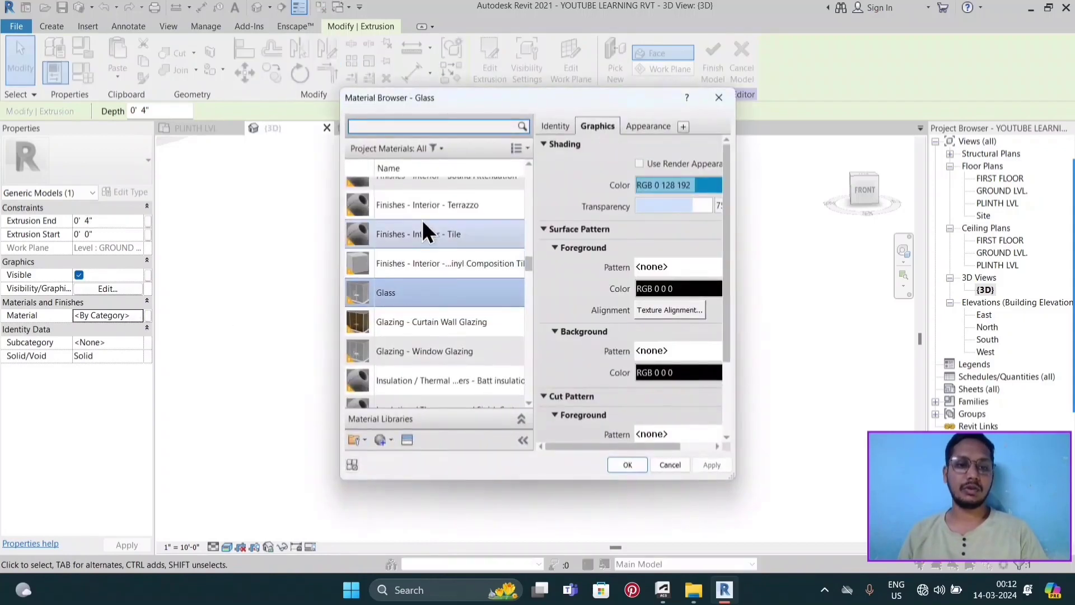
pyautogui.click(426, 291)
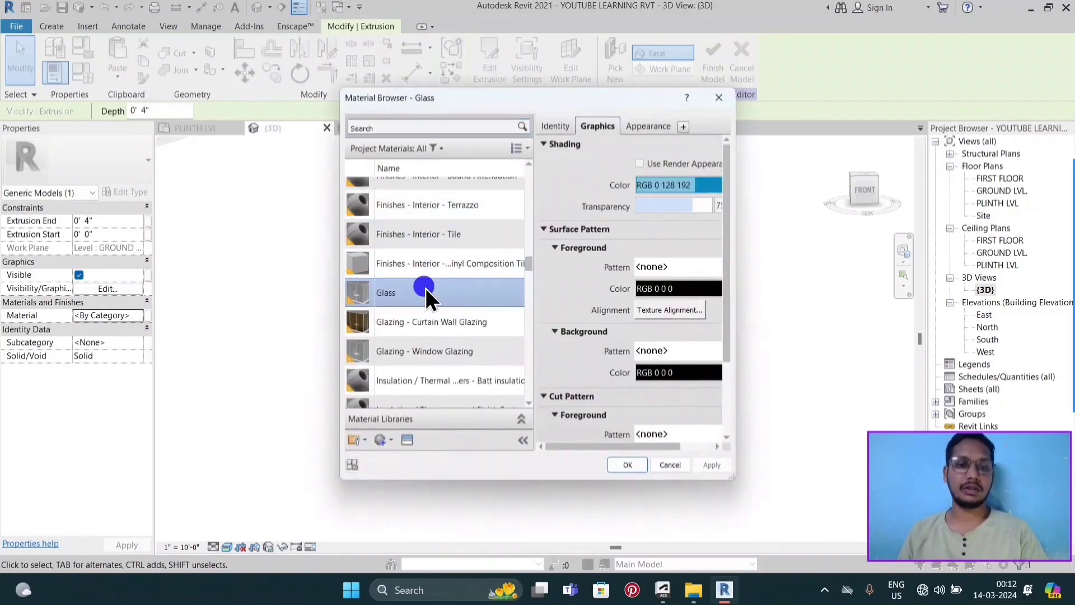
pyautogui.click(627, 465)
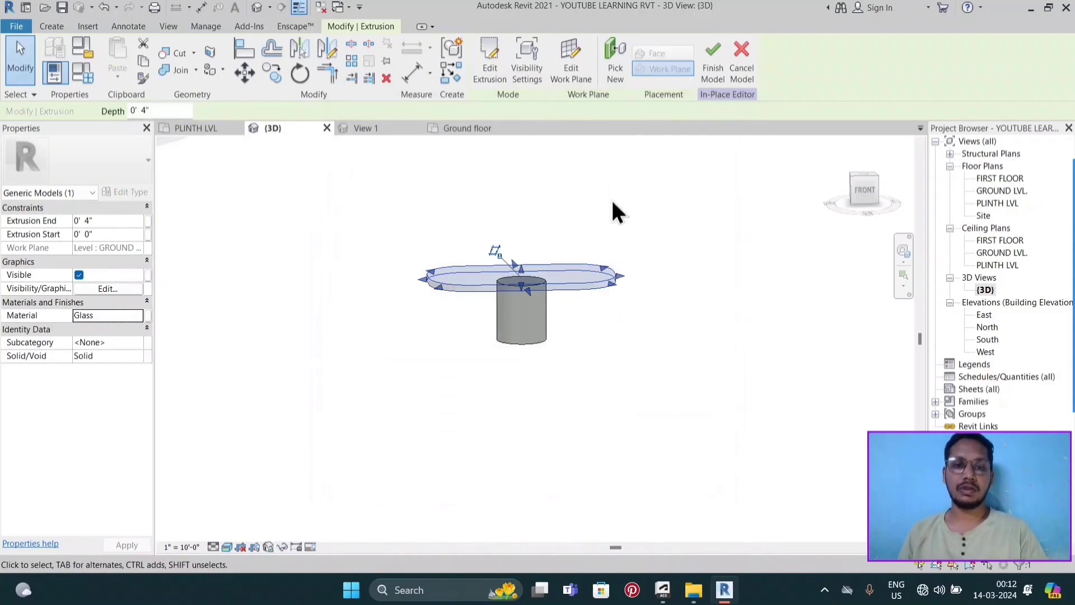
pyautogui.keyDown('shift'); pyautogui.moveTo(640, 277); pyautogui.dragTo(631, 371, button='middle'); pyautogui.keyUp('shift')
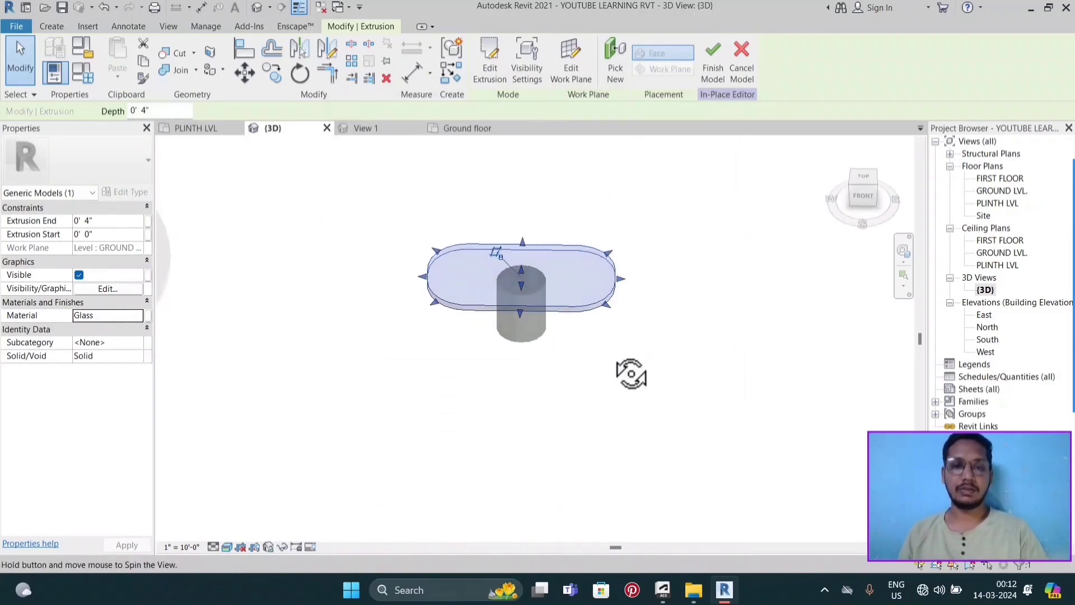
pyautogui.click(675, 276)
pyautogui.scroll(2, 586, 284)
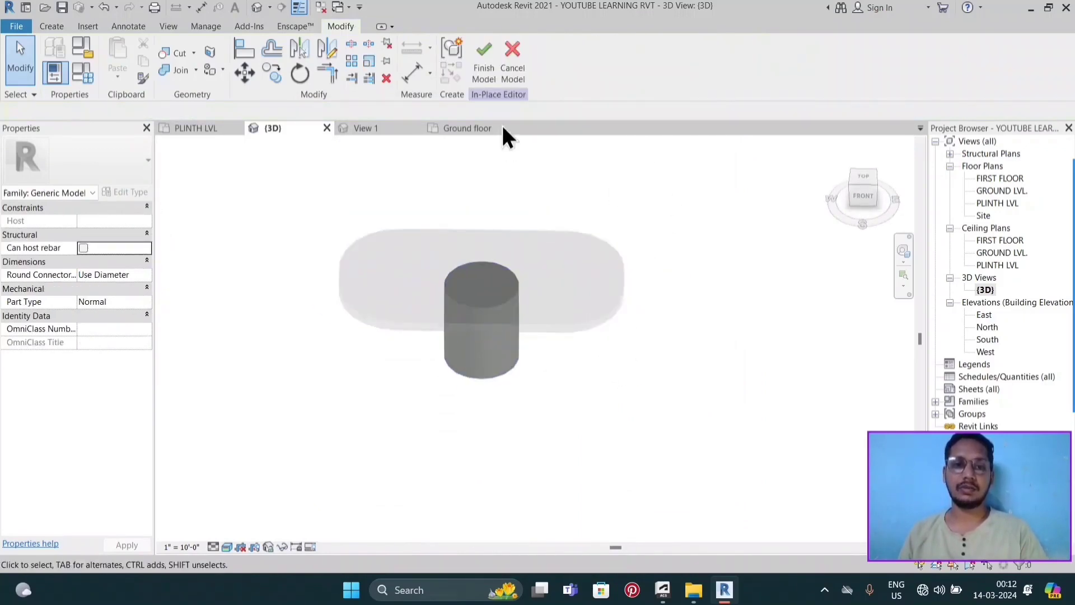
# - Finish the in-place model and zoom out to see it beside the other models
pyautogui.click(481, 55)
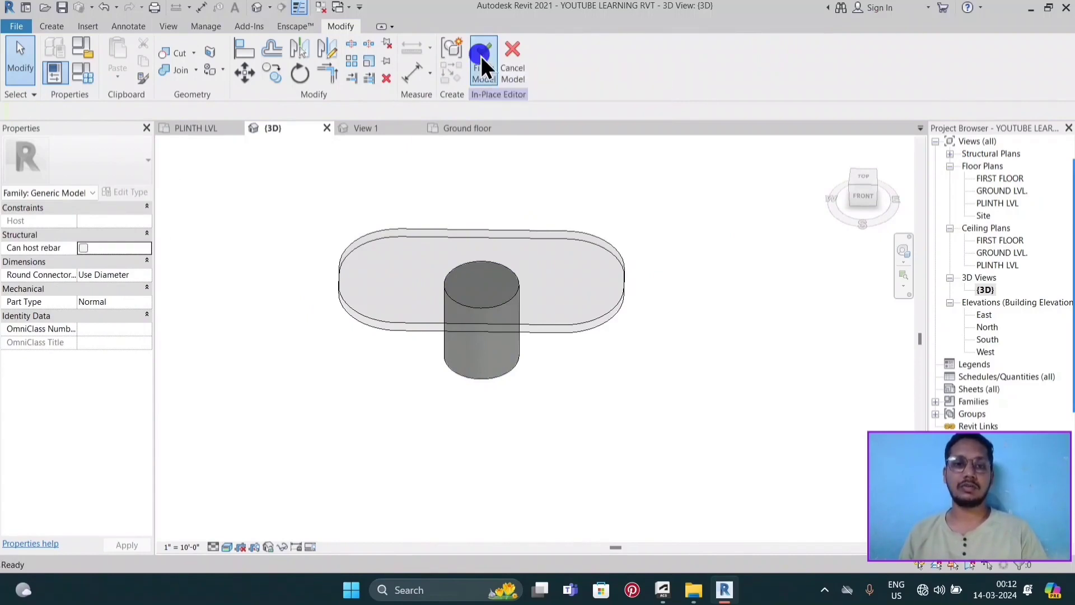
pyautogui.click(566, 270)
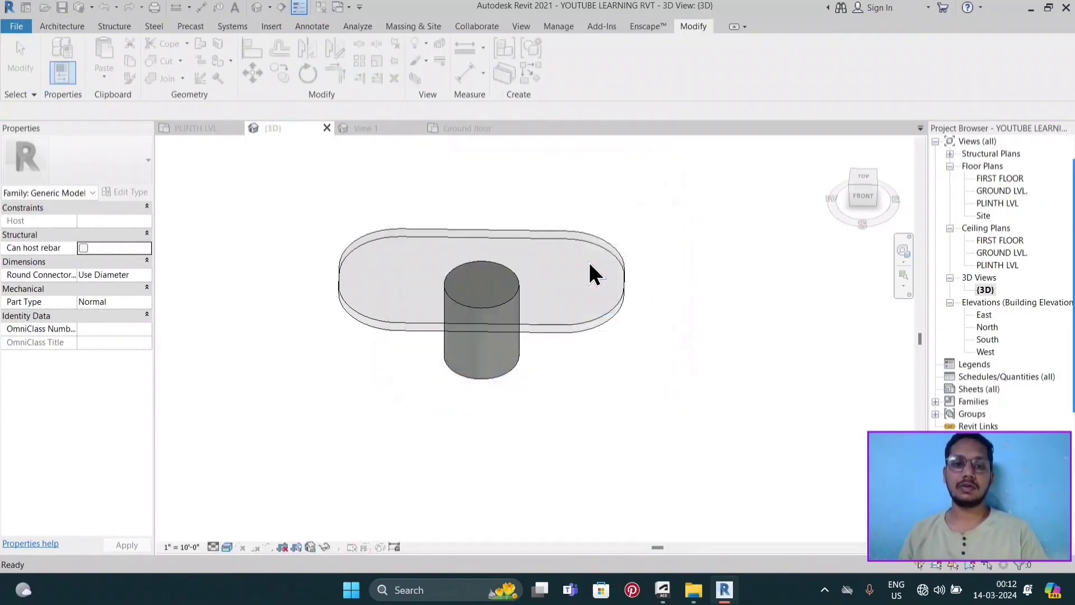
pyautogui.scroll(-2, 622, 250)
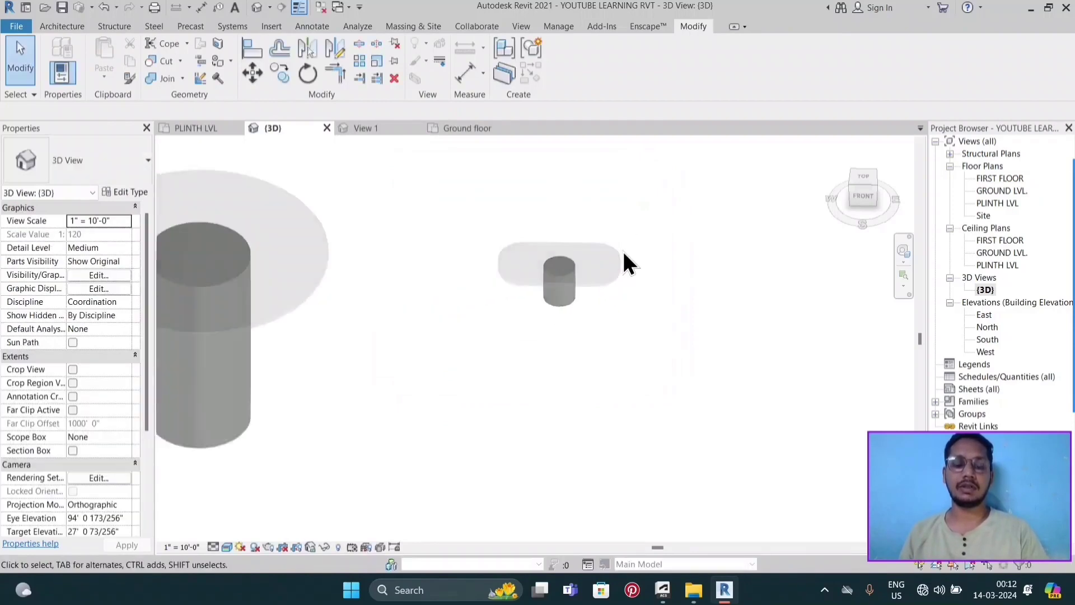
pyautogui.scroll(-1, 643, 259)
pyautogui.scroll(-2, 643, 259)
pyautogui.scroll(-2, 642, 259)
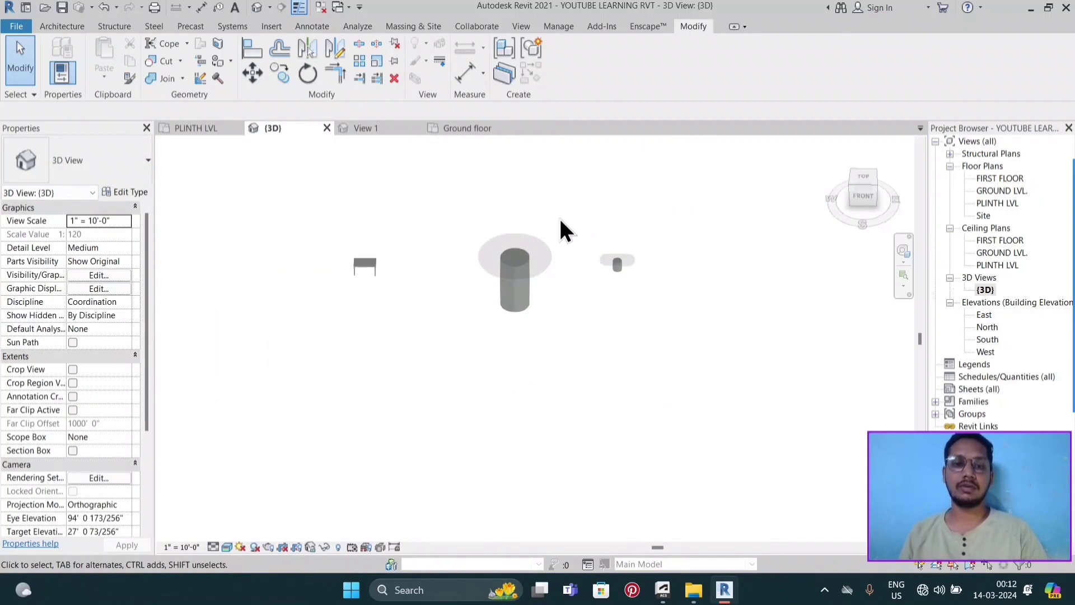
pyautogui.scroll(-1, 559, 220)
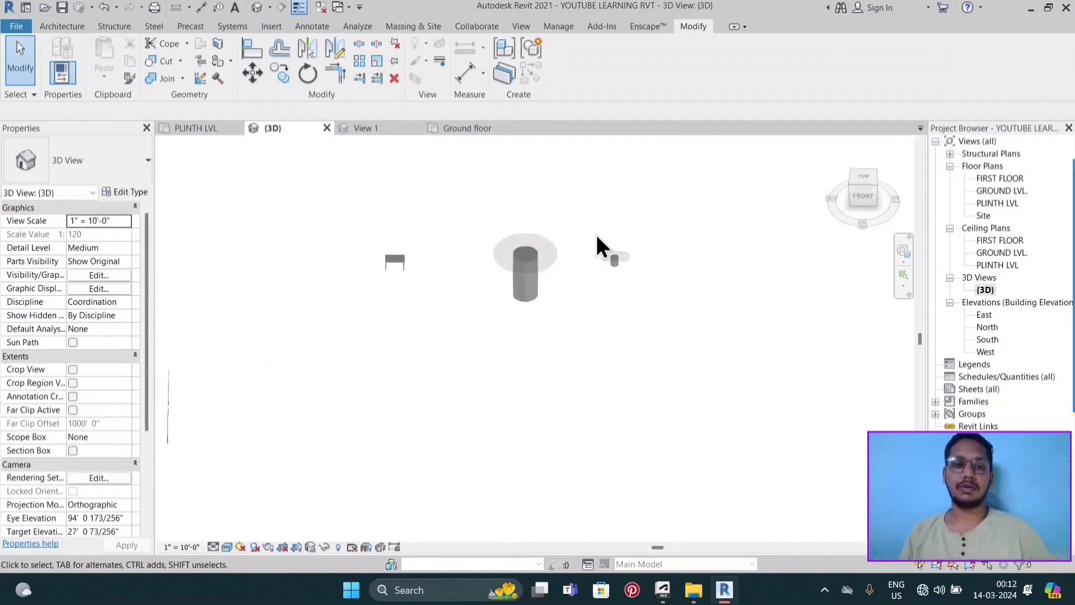
pyautogui.scroll(-2, 558, 223)
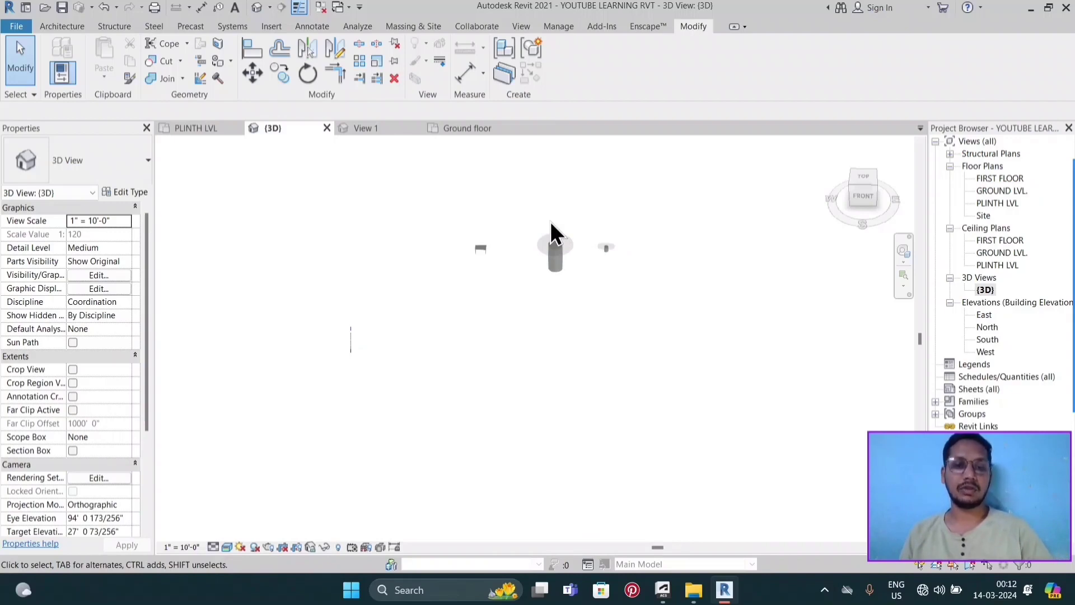
pyautogui.scroll(2, 549, 220)
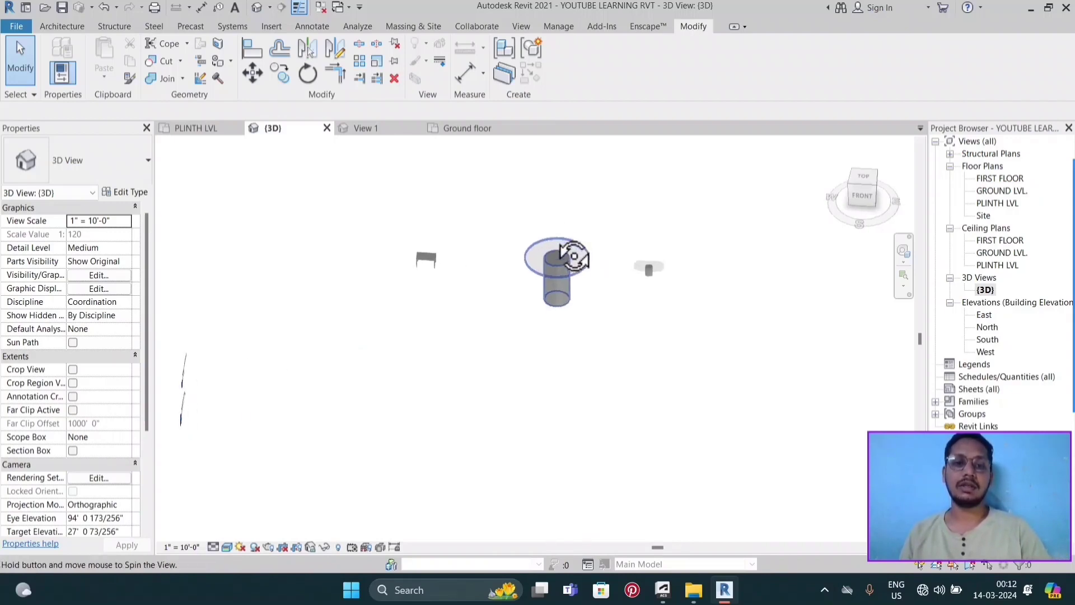
pyautogui.keyDown('shift'); pyautogui.moveTo(560, 240); pyautogui.dragTo(545, 247, button='middle'); pyautogui.keyUp('shift')
# - Crossing-select the three generic models and delete them
pyautogui.moveTo(714, 222); pyautogui.dragTo(548, 307)
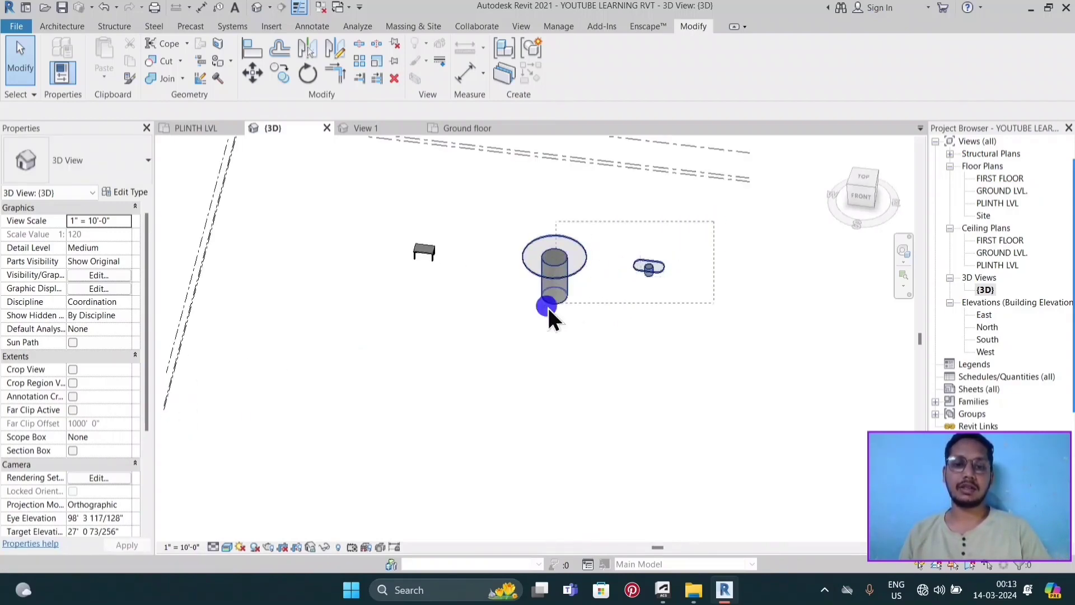
pyautogui.moveTo(356, 329); pyautogui.dragTo(356, 329)
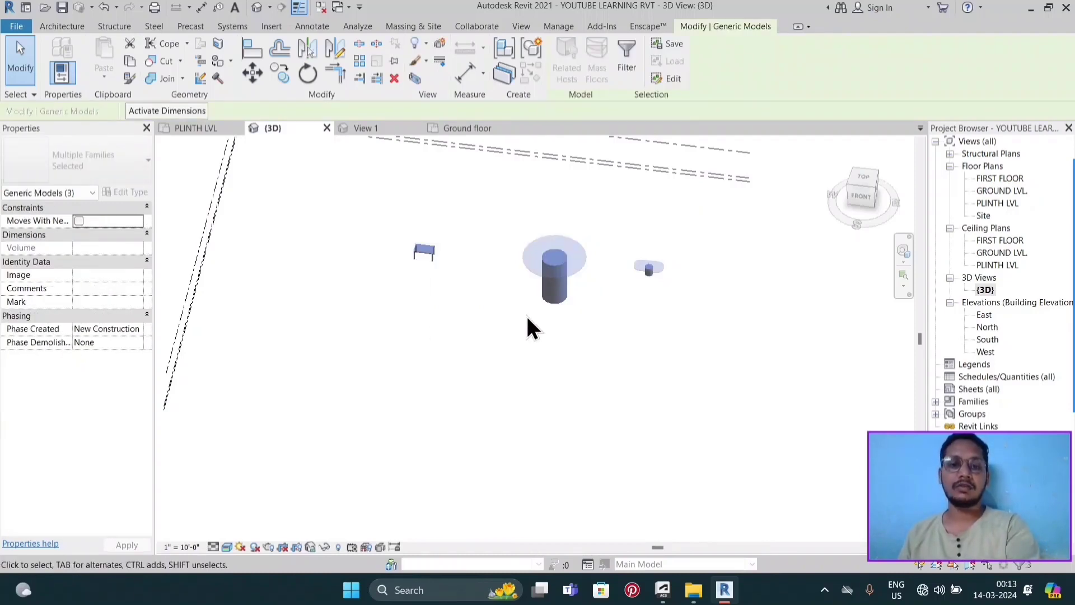
pyautogui.press('Delete')
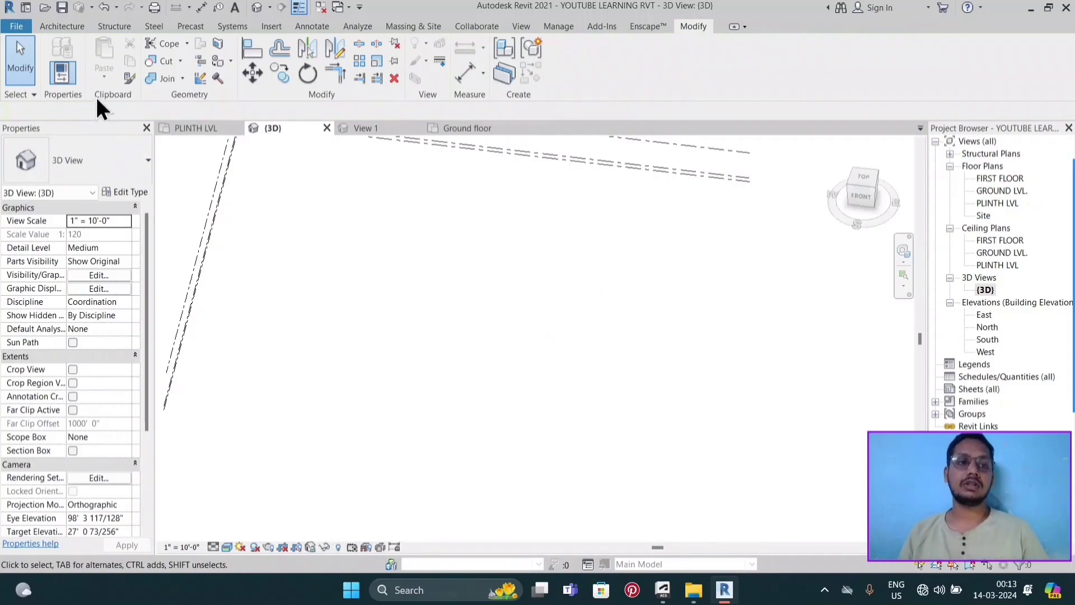
# - Start a new in-place Generic Models model with the default name
pyautogui.click(74, 31)
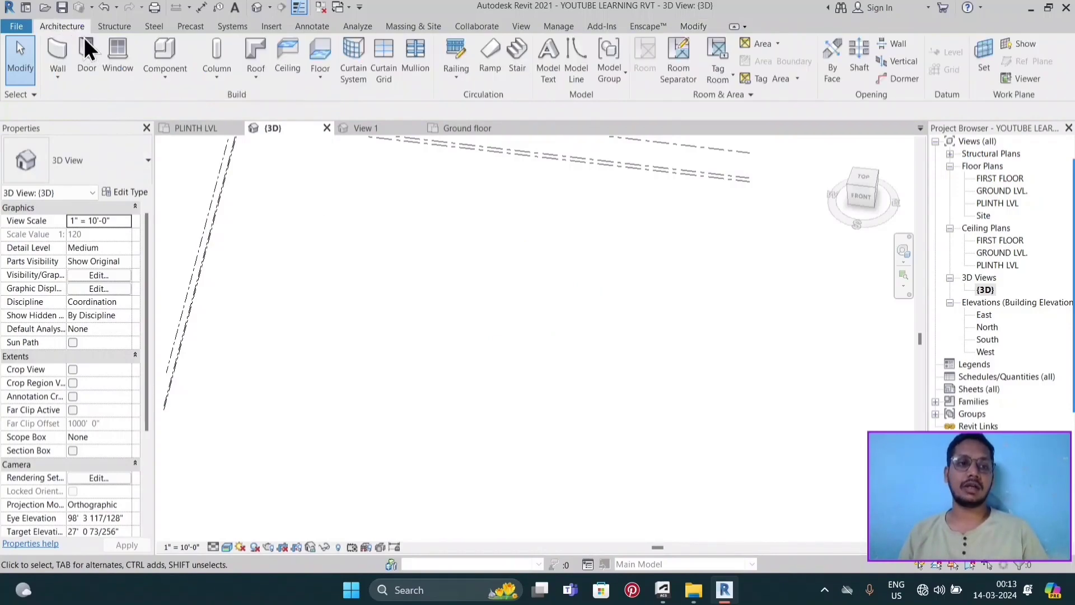
pyautogui.click(159, 84)
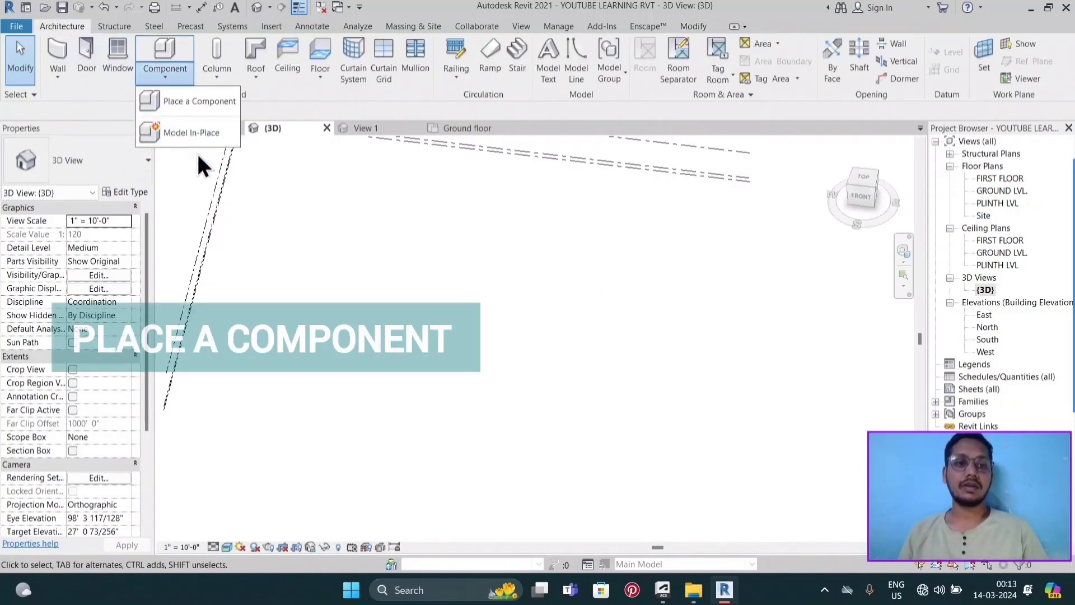
pyautogui.click(197, 139)
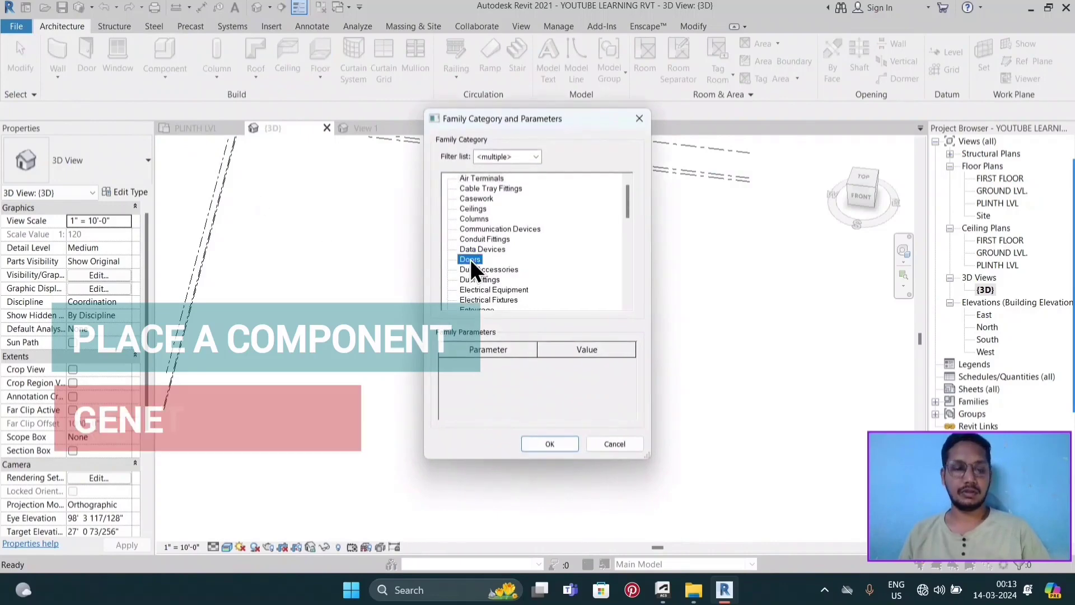
pyautogui.scroll(-2, 469, 259)
pyautogui.click(485, 289)
pyautogui.click(544, 441)
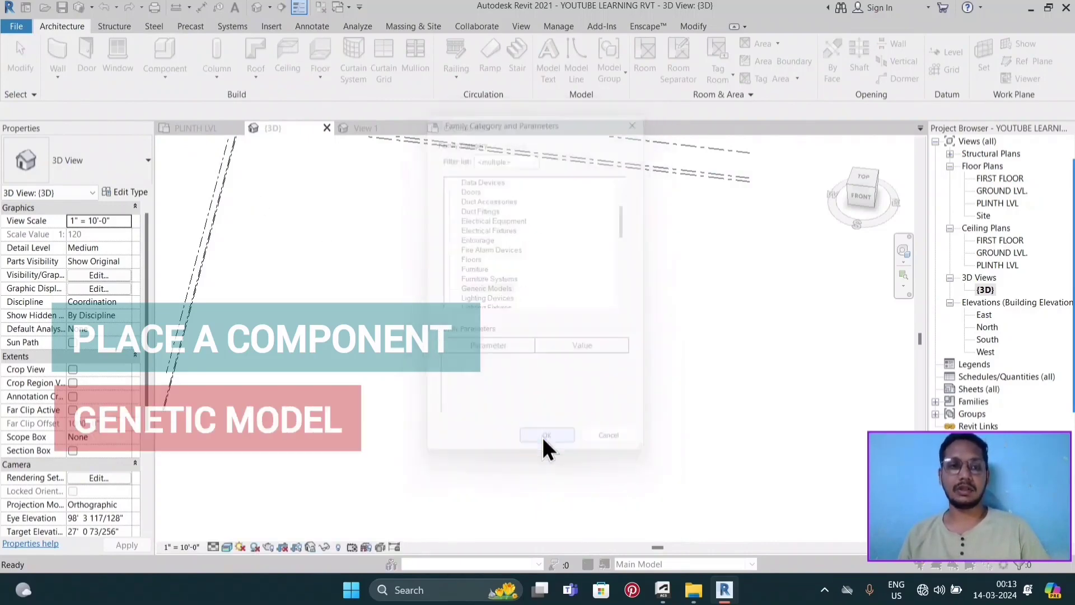
pyautogui.click(532, 317)
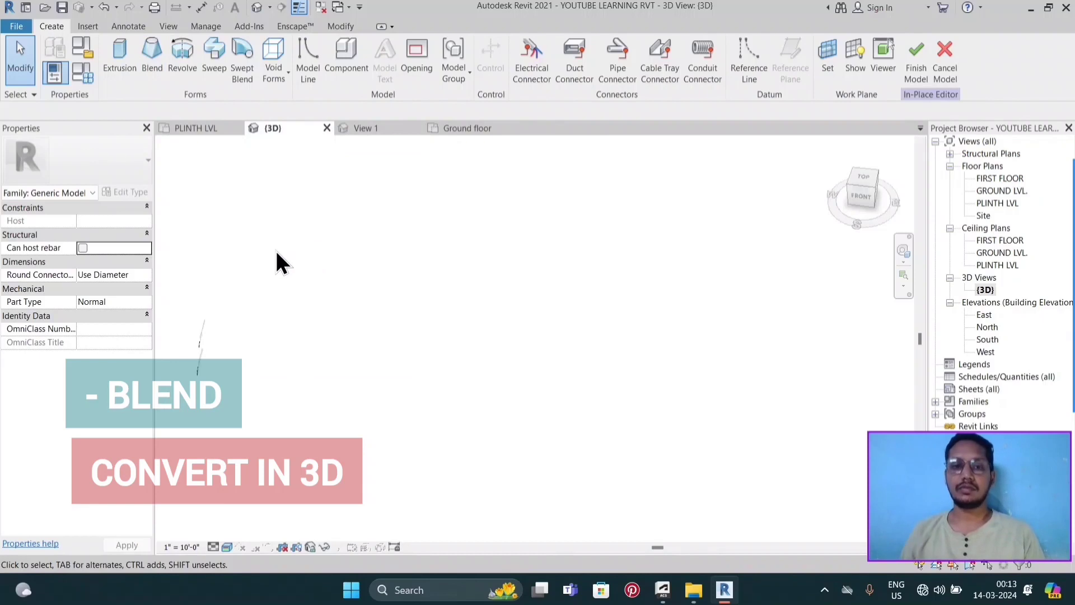
# - Start a Blend form and pick the Rectangle drawing tool
pyautogui.click(151, 68)
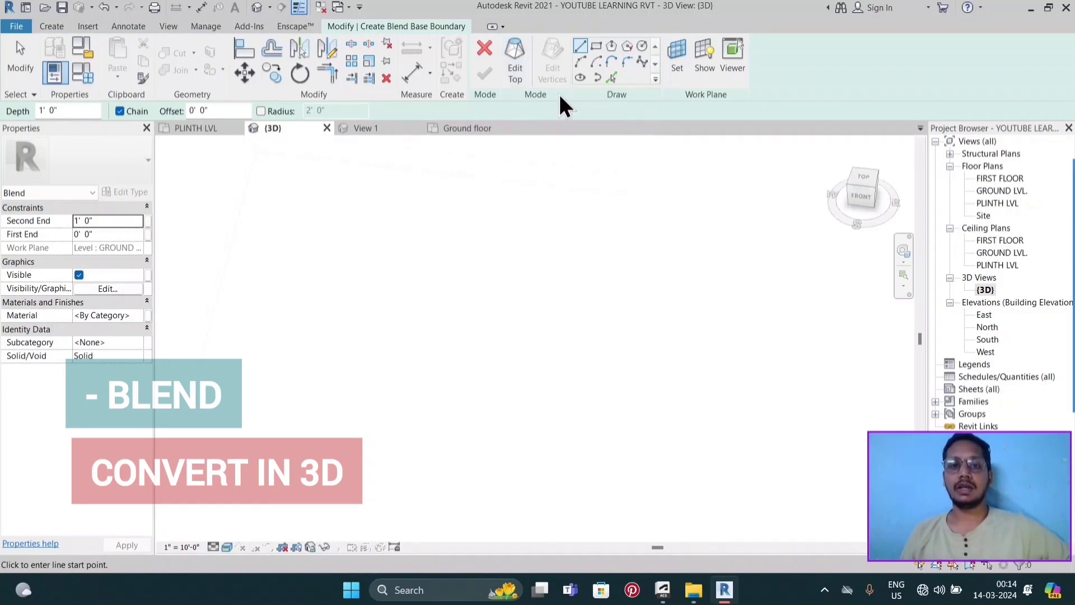
pyautogui.click(594, 48)
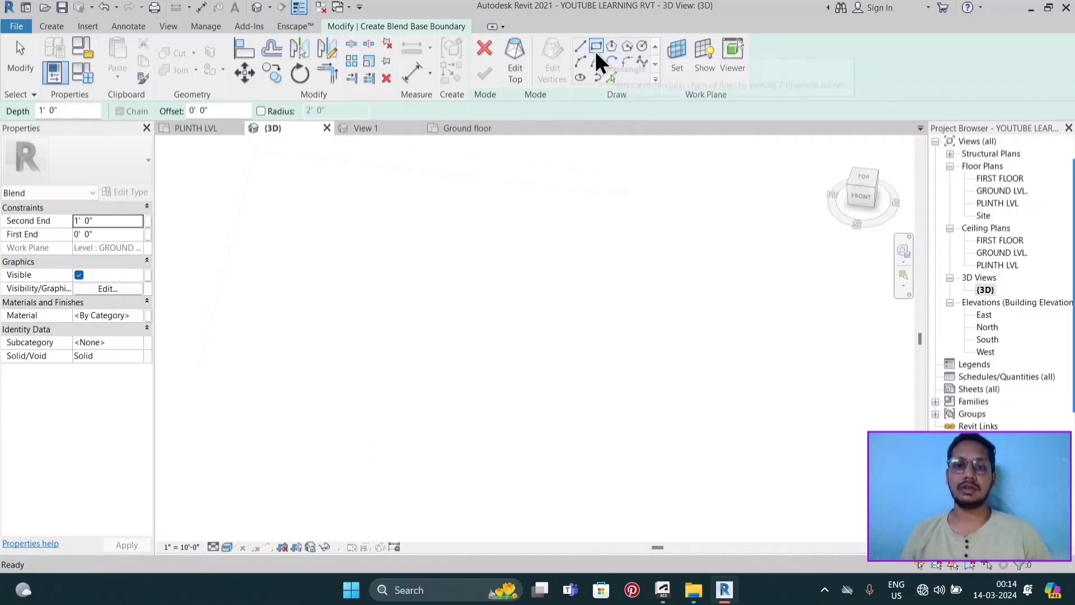
# - On PLINTH LVL, sketch an 11'-0" x 7'-0" blend base rectangle
pyautogui.click(595, 50)
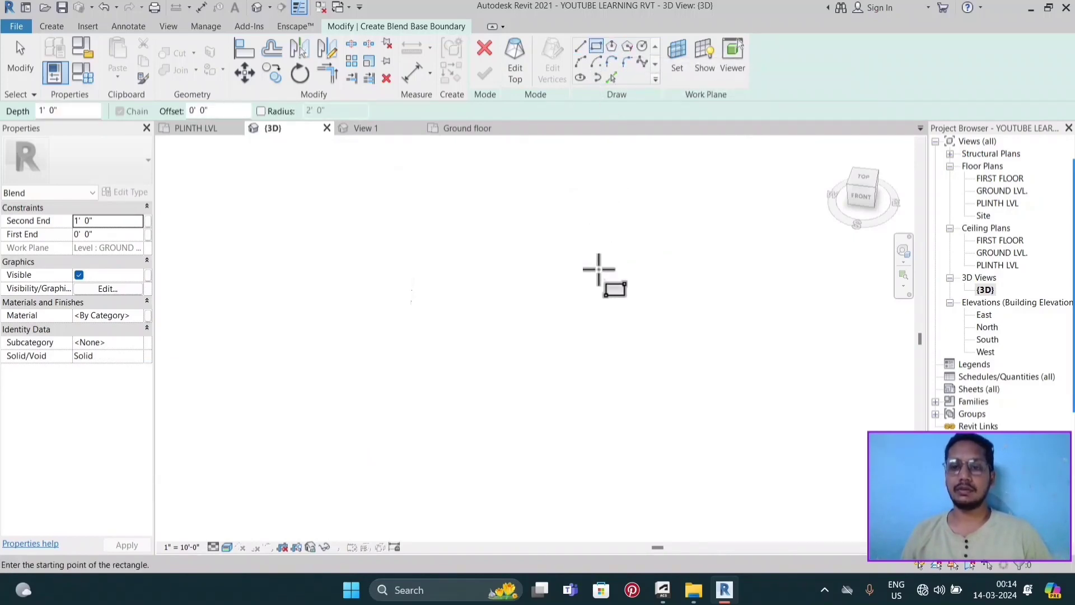
pyautogui.doubleClick(986, 202)
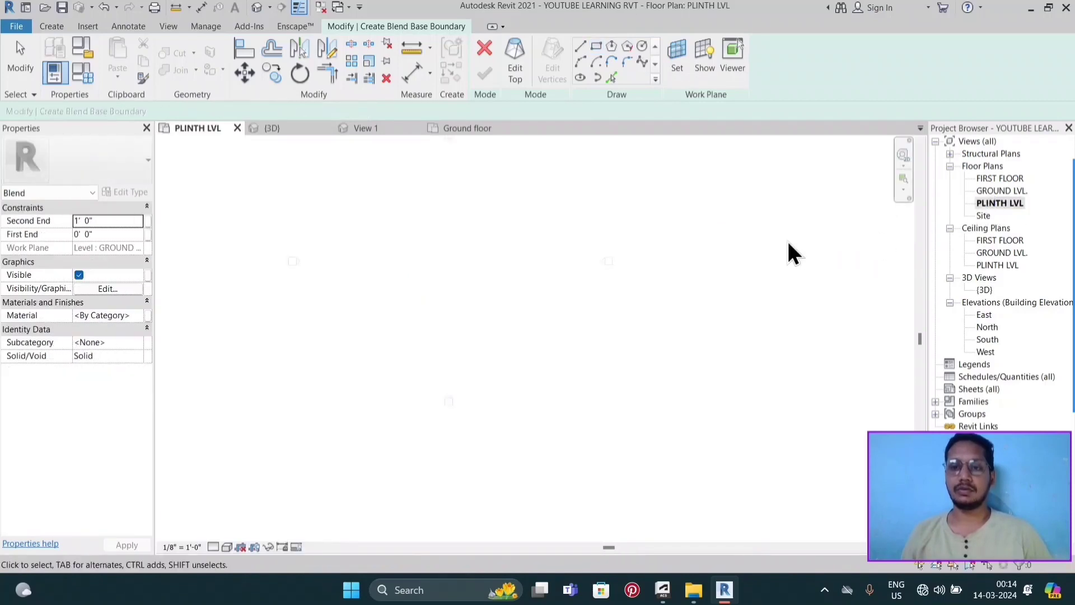
pyautogui.click(462, 222)
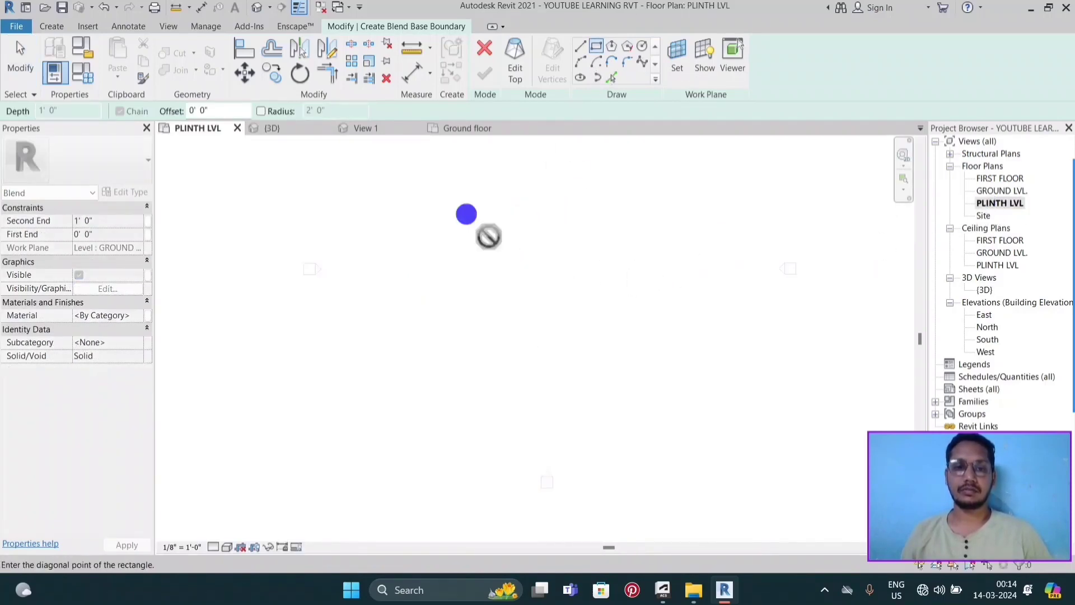
pyautogui.scroll(3, 532, 263)
pyautogui.moveTo(546, 270); pyautogui.dragTo(590, 316, button='middle')
pyautogui.click(561, 302)
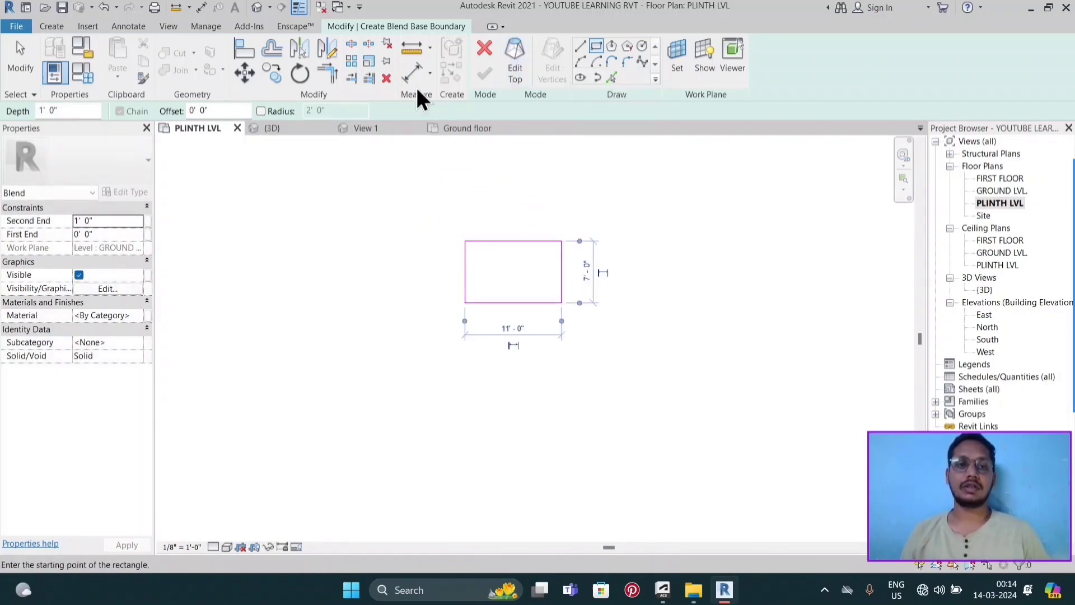
# - Set the blend depth to 4" and switch to editing the top boundary
pyautogui.doubleClick(66, 112)
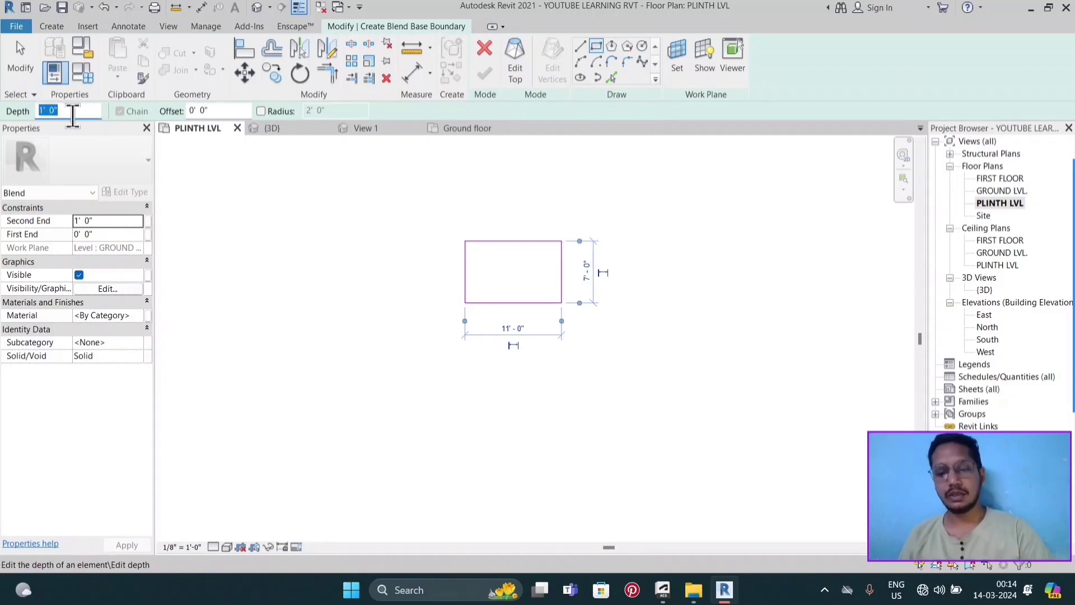
pyautogui.write('4"')
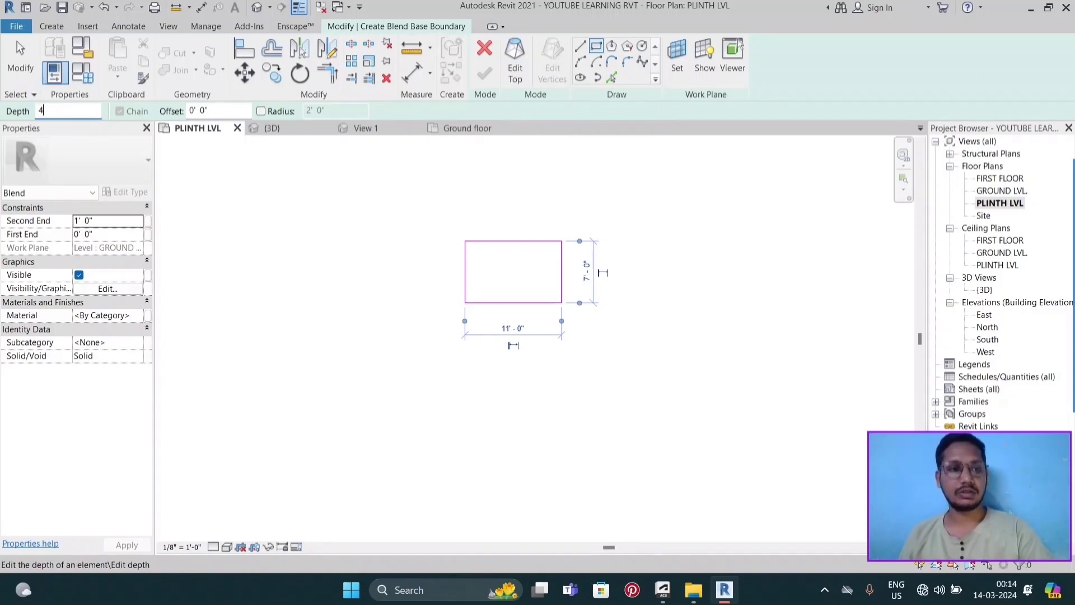
pyautogui.press('Return')
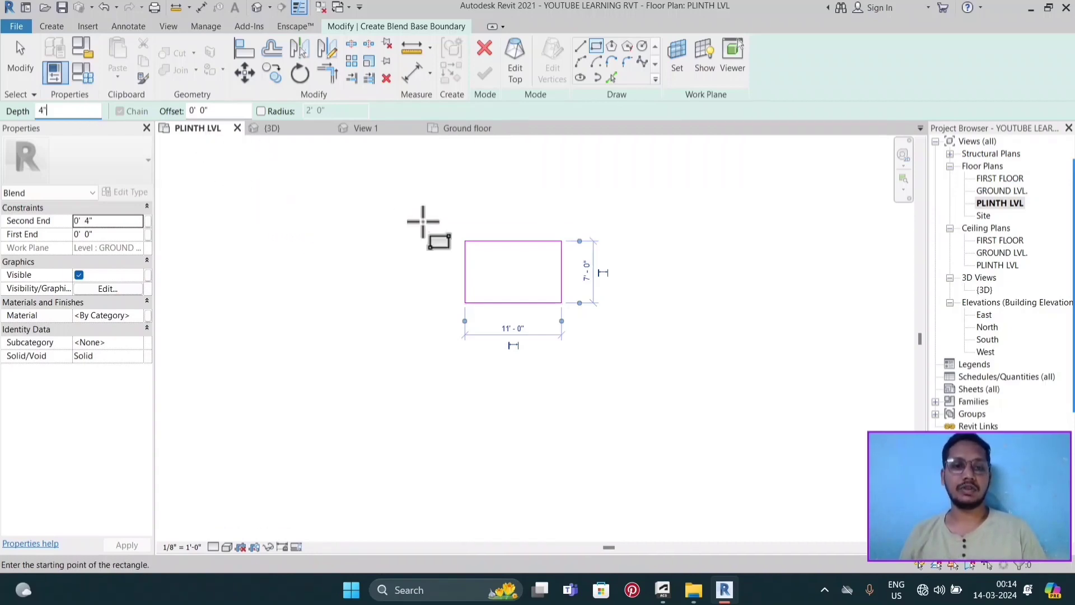
pyautogui.click(524, 76)
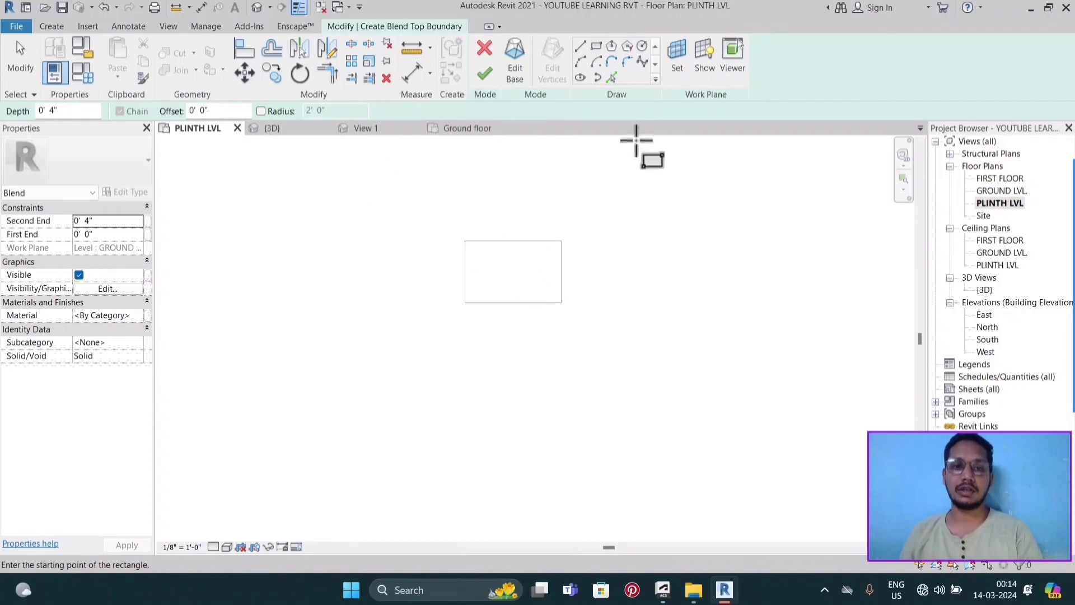
# - Sketch a smaller rectangle for the blend's top boundary
pyautogui.click(596, 45)
pyautogui.scroll(3, 497, 277)
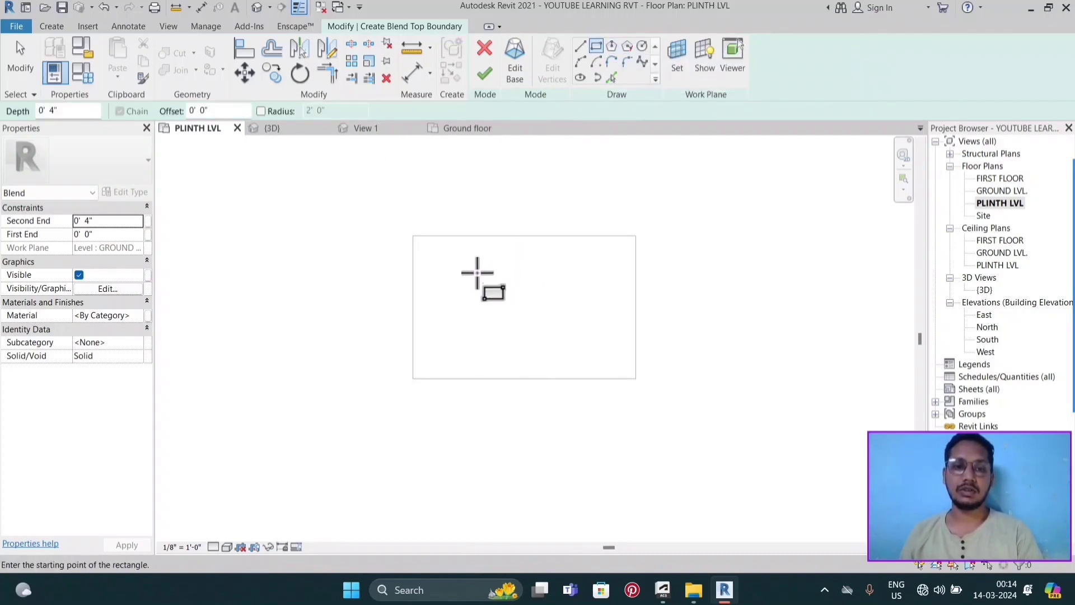
pyautogui.click(496, 276)
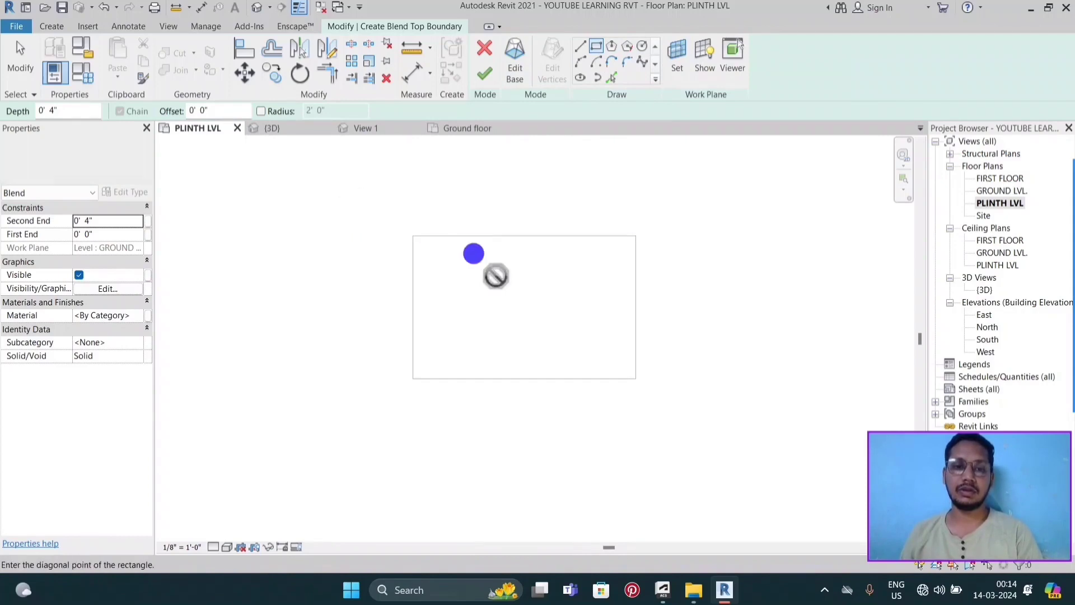
pyautogui.click(576, 329)
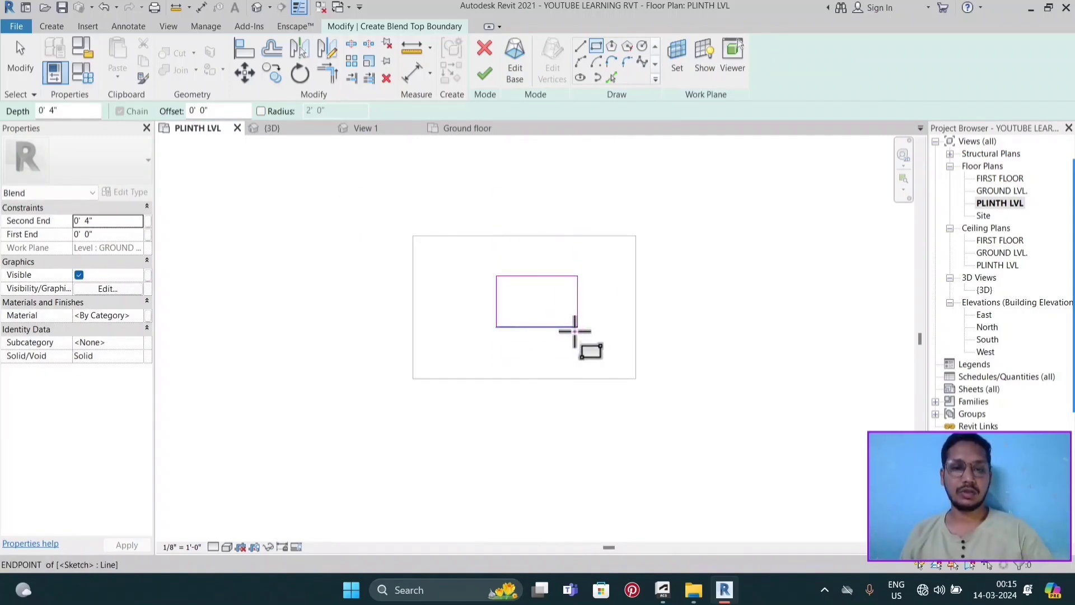
pyautogui.press('Escape')
# - Move the top rectangle with MV so it sits centred inside the base outline
pyautogui.moveTo(467, 208); pyautogui.dragTo(601, 357)
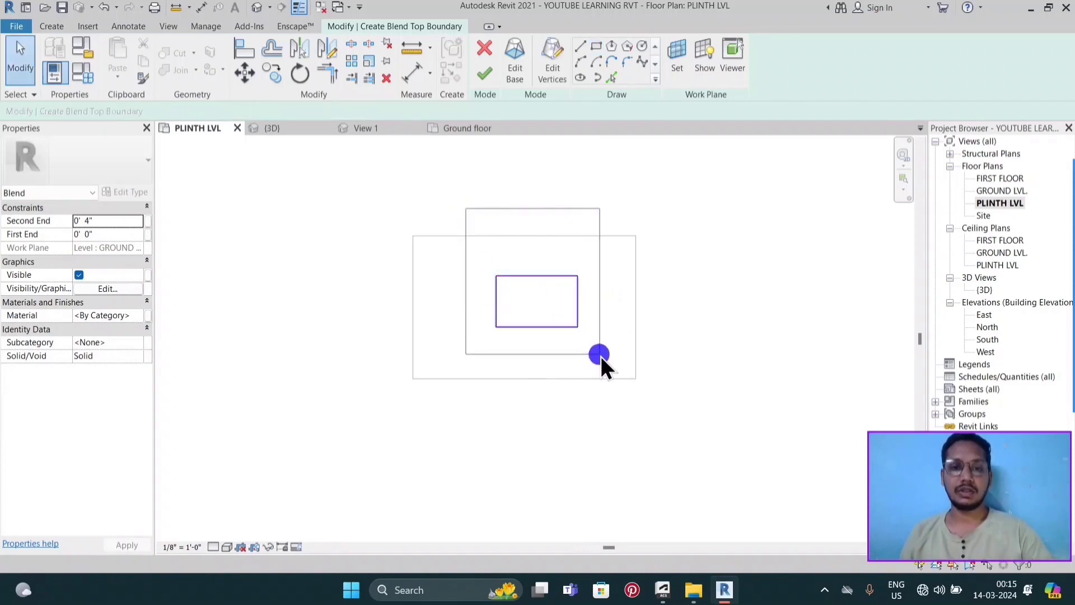
pyautogui.press('m')
pyautogui.press('v')
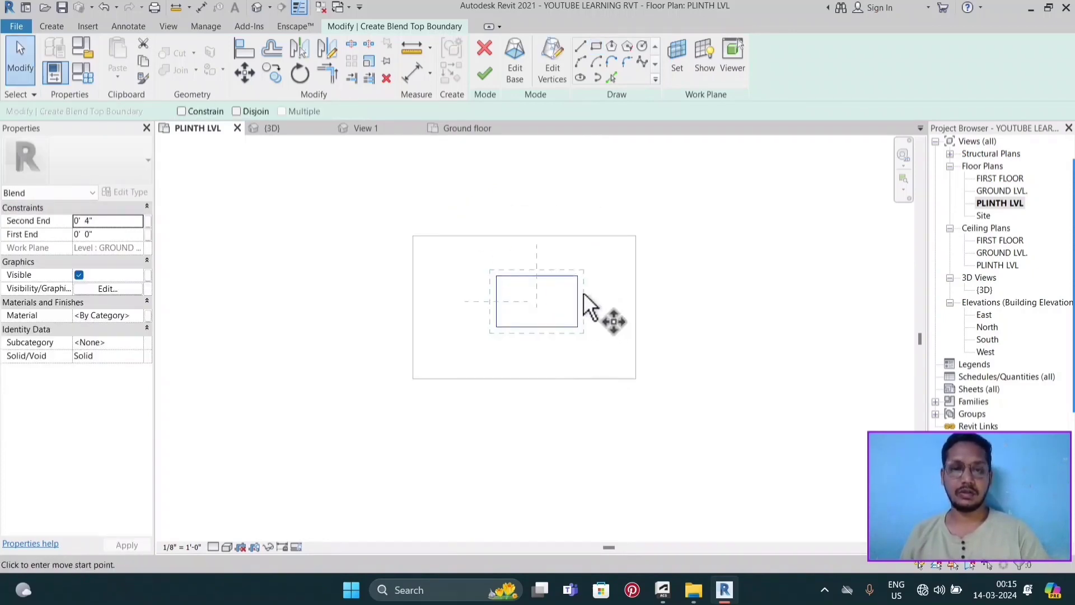
pyautogui.click(538, 270)
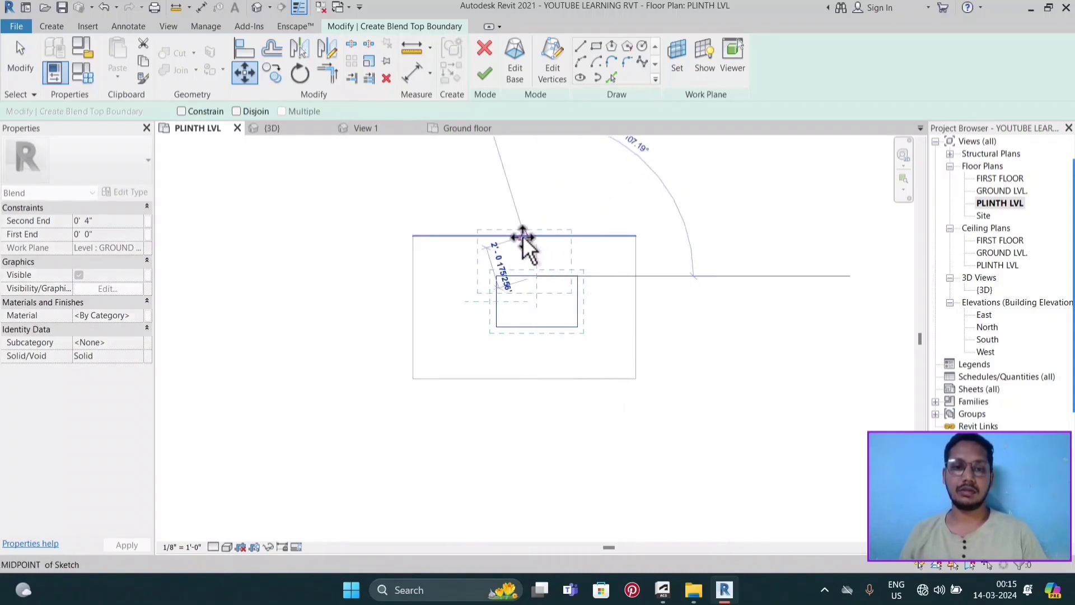
pyautogui.click(523, 276)
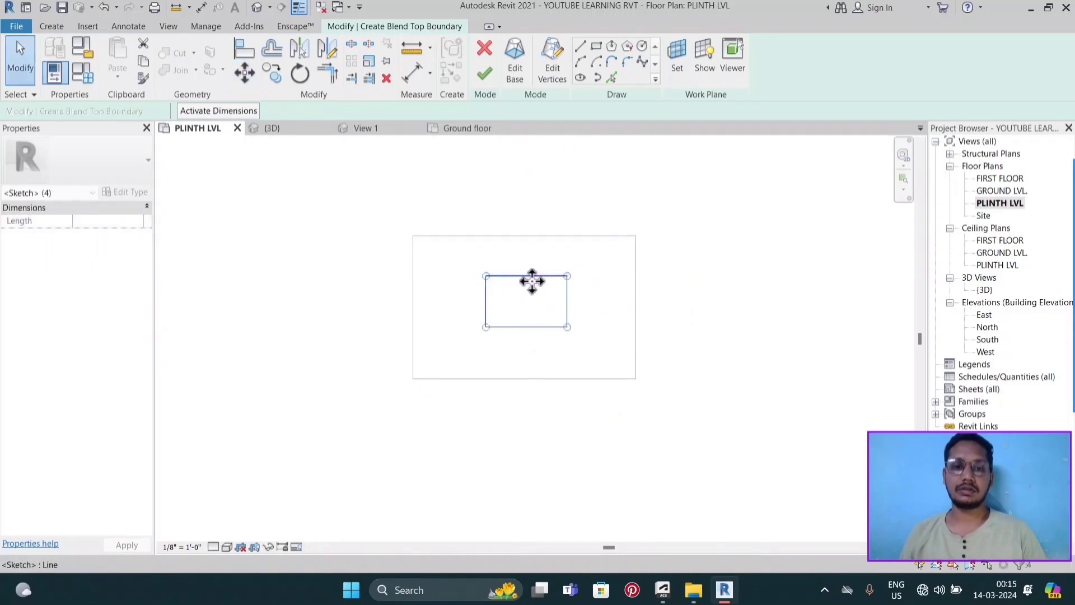
pyautogui.scroll(-1, 601, 288)
pyautogui.scroll(-1, 564, 258)
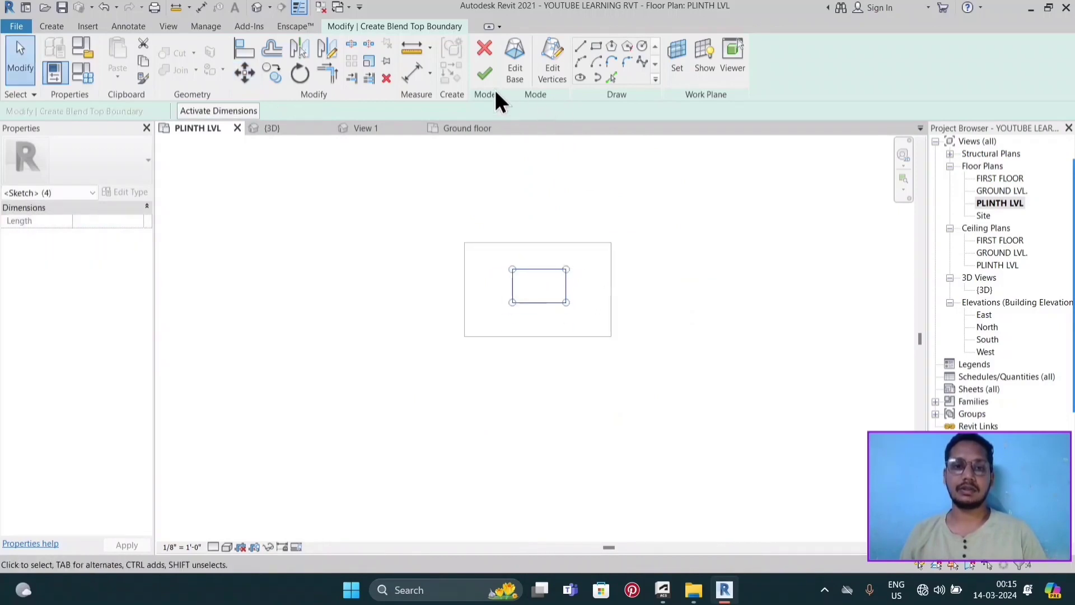
pyautogui.click(561, 212)
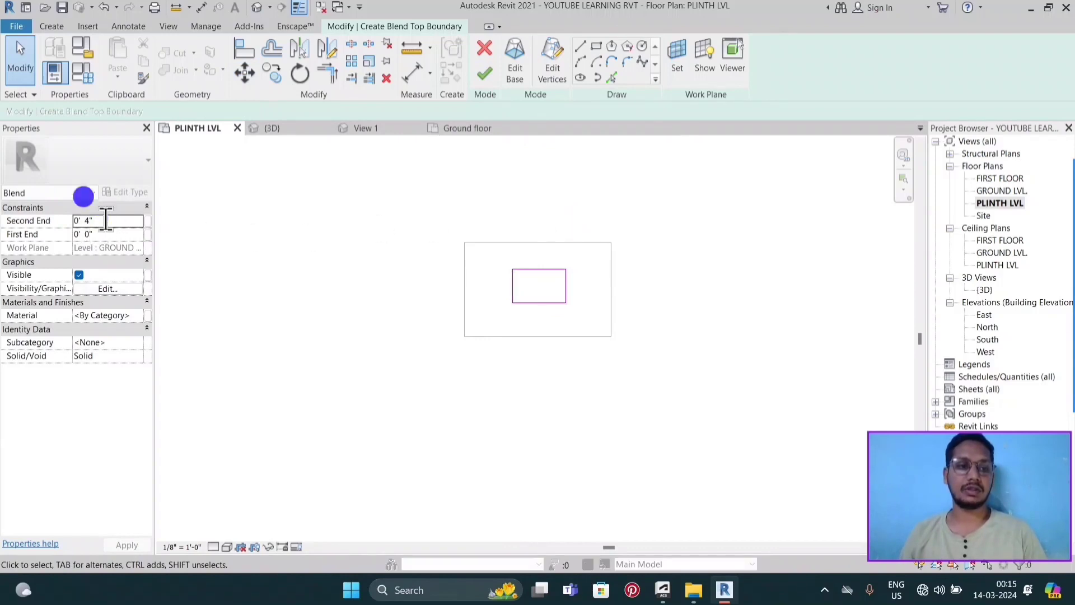
# - Set the Second End to 4' 0" and finish the blend
pyautogui.click(65, 220)
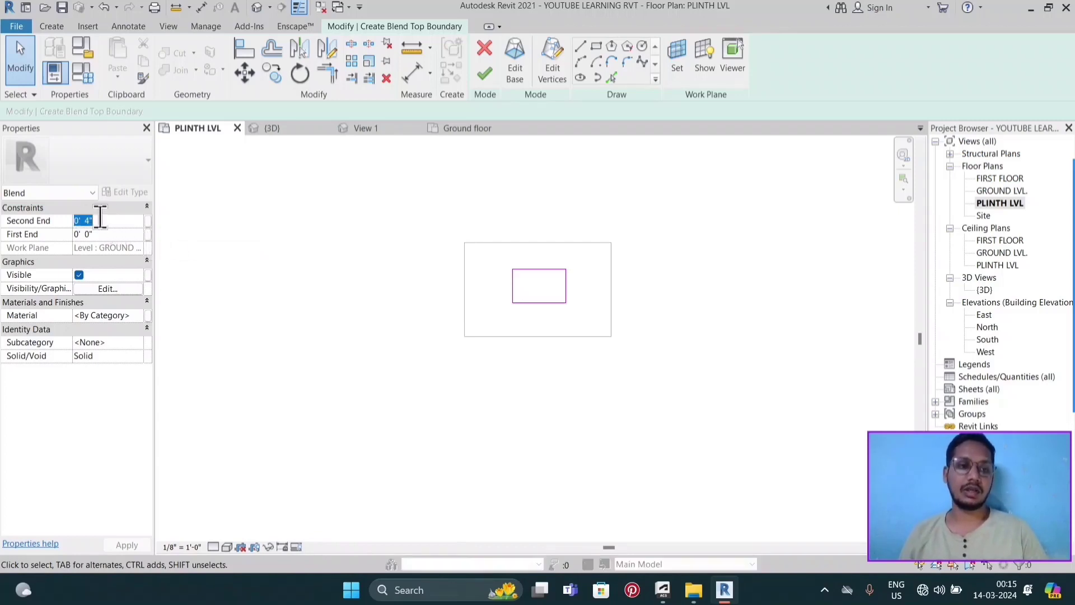
pyautogui.moveTo(109, 220); pyautogui.dragTo(75, 218)
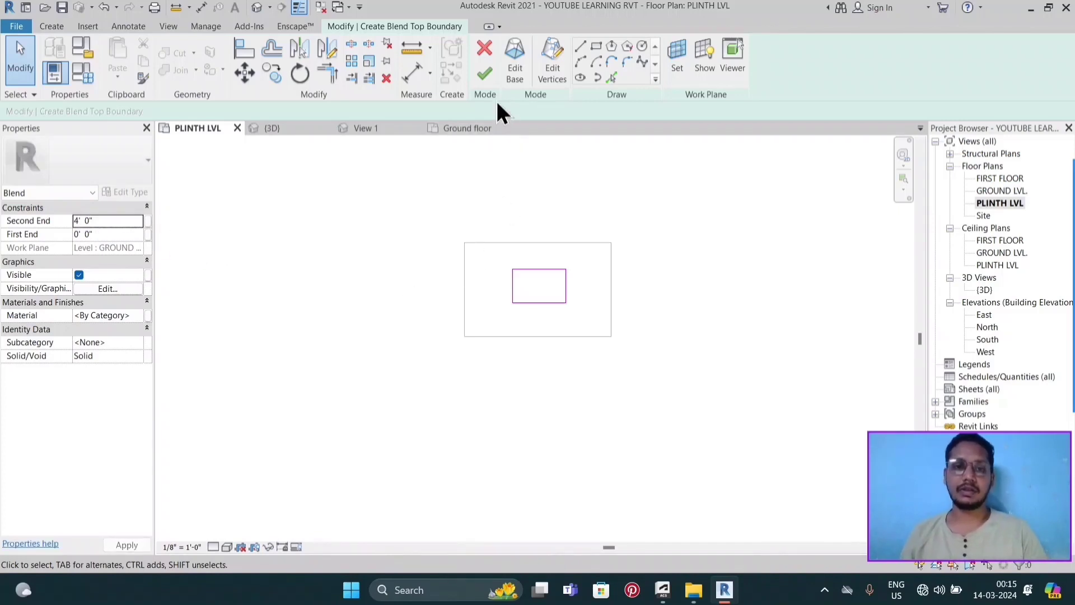
pyautogui.click(489, 79)
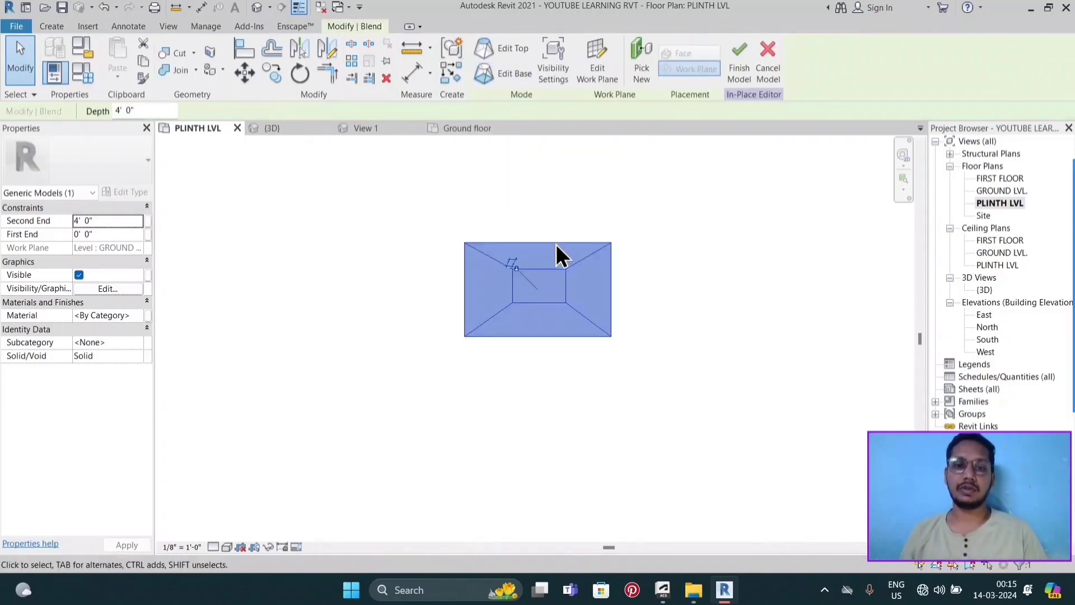
# - Open the {3D} view and orbit to a near-front view of the blend
pyautogui.click(613, 364)
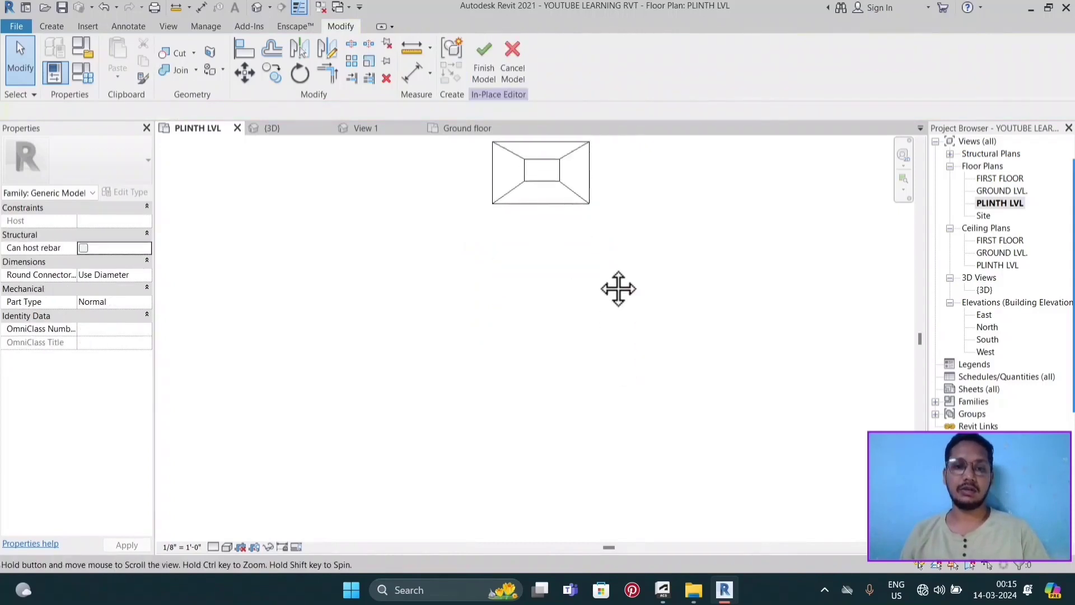
pyautogui.moveTo(621, 389); pyautogui.dragTo(595, 387, button='middle')
pyautogui.doubleClick(985, 289)
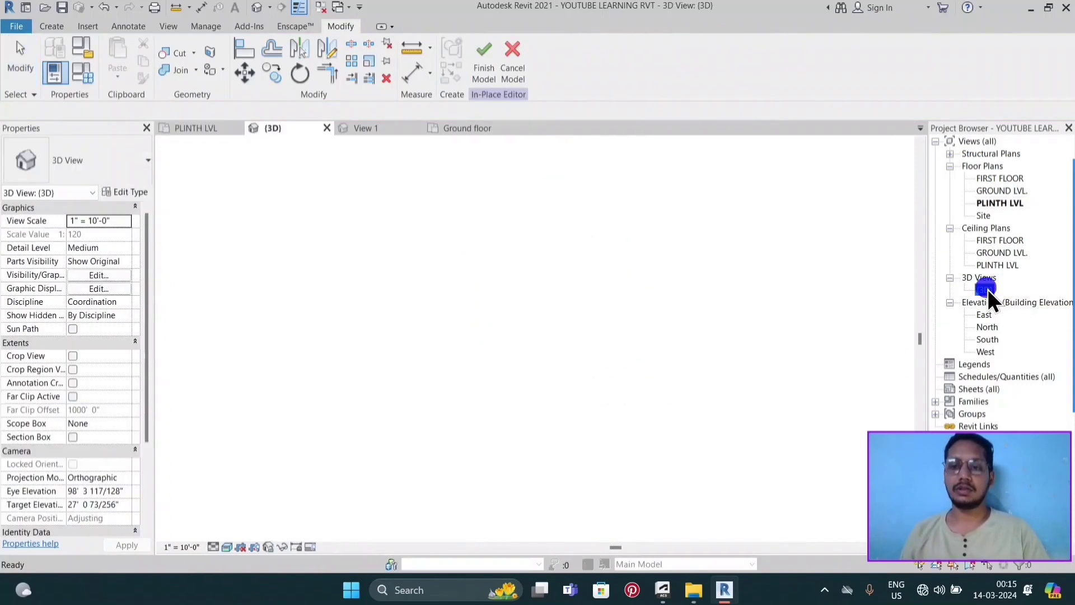
pyautogui.scroll(3, 501, 252)
pyautogui.scroll(2, 499, 241)
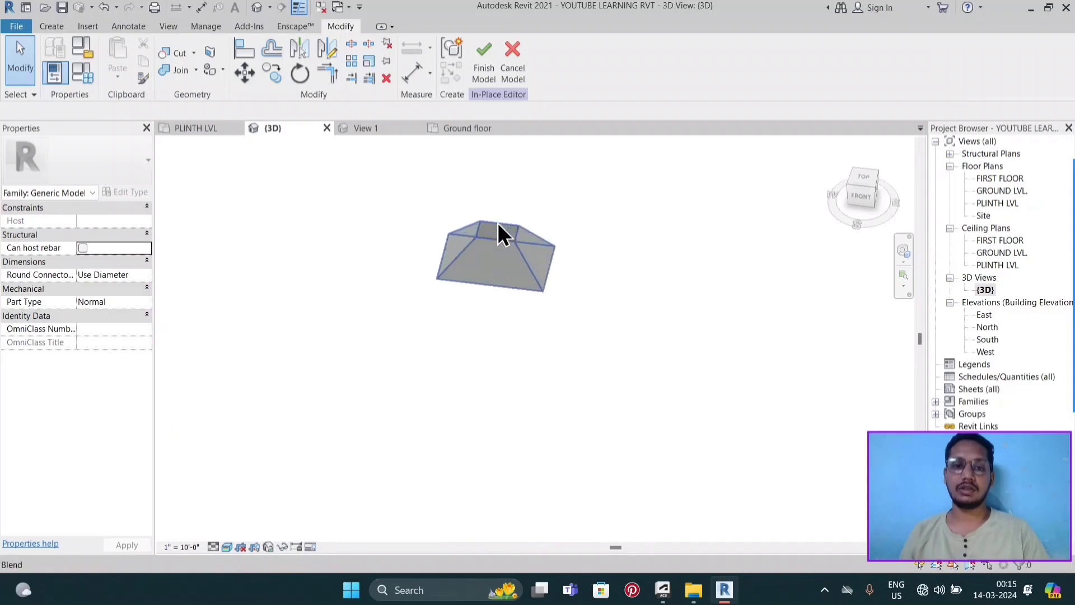
pyautogui.scroll(-2, 565, 319)
pyautogui.keyDown('shift'); pyautogui.moveTo(565, 319); pyautogui.dragTo(557, 301, button='middle'); pyautogui.keyUp('shift')
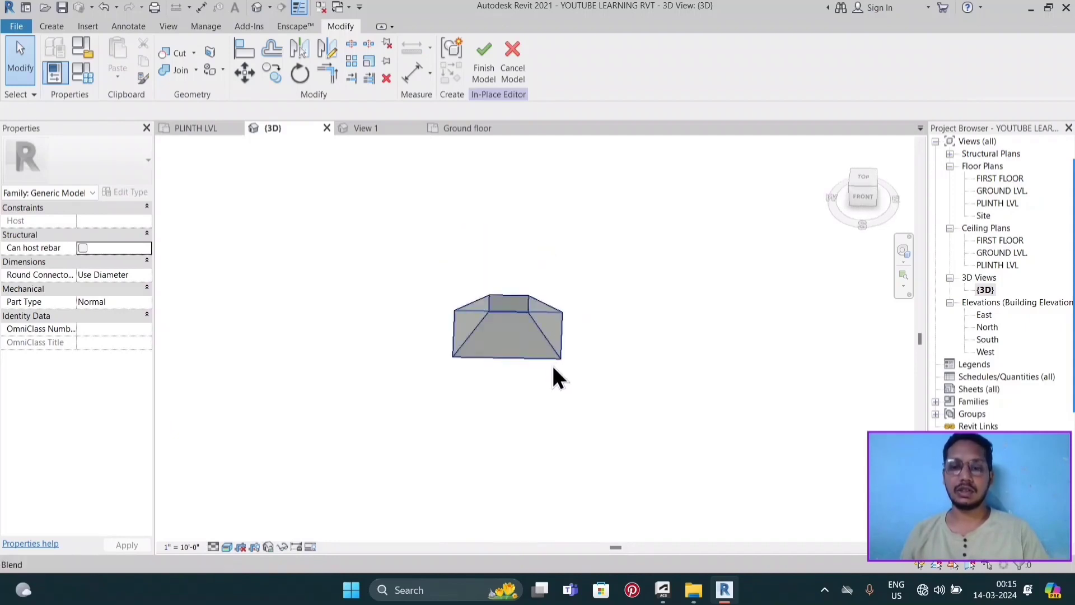
# - Drag the blend's top handle up to a Second End of 21' 6 73/256"
pyautogui.click(513, 311)
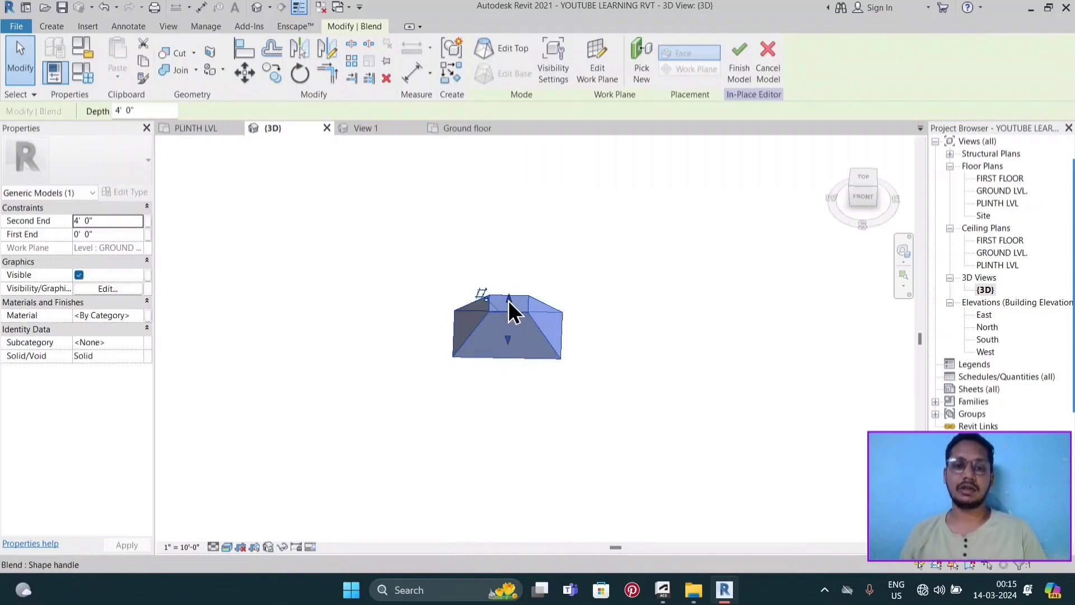
pyautogui.moveTo(509, 300); pyautogui.dragTo(508, 168)
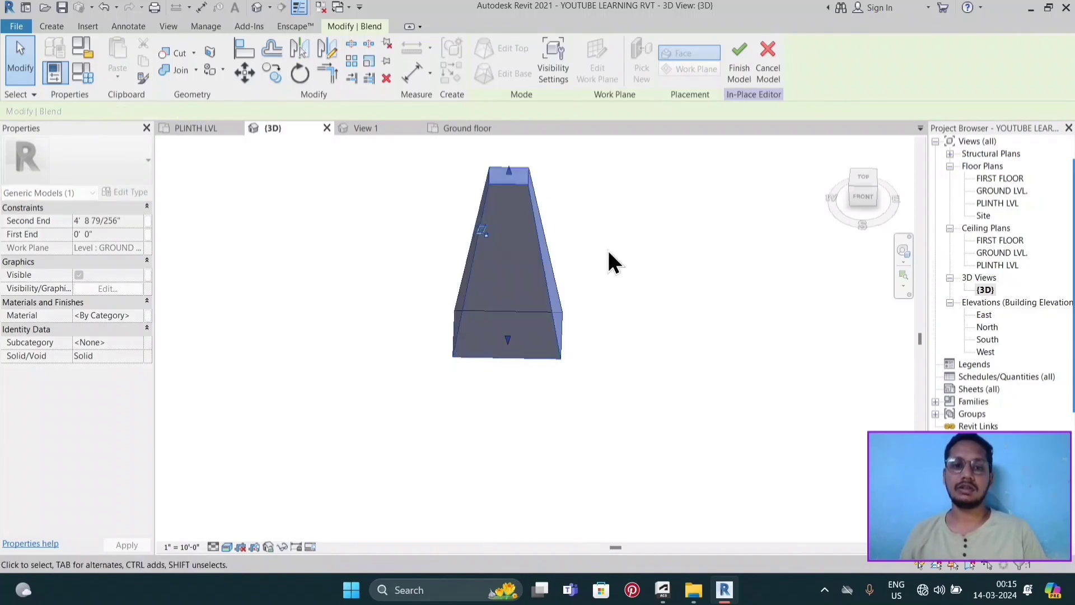
pyautogui.click(624, 258)
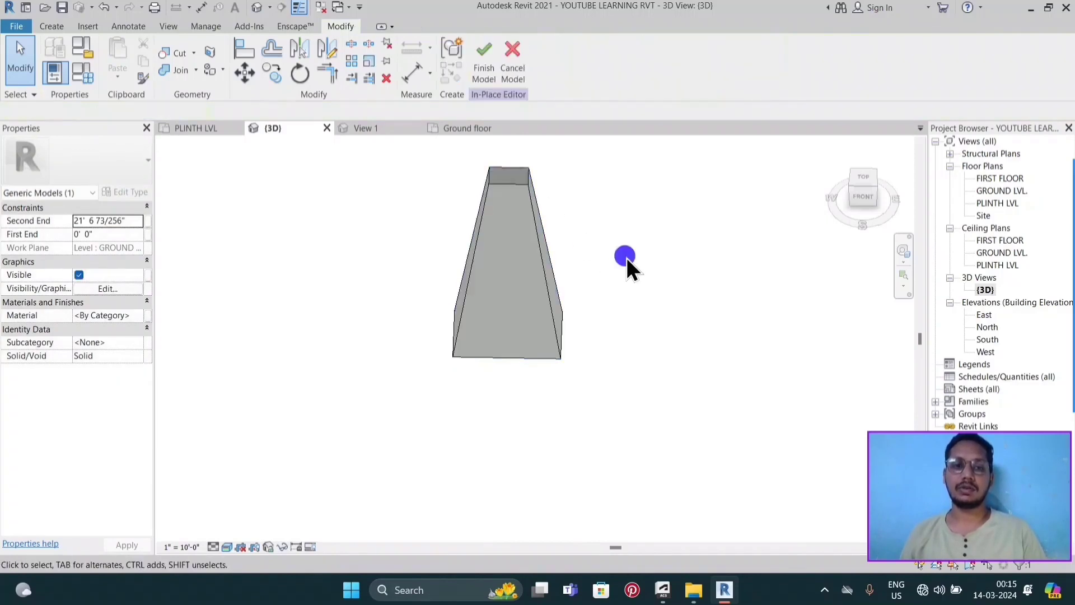
pyautogui.click(495, 238)
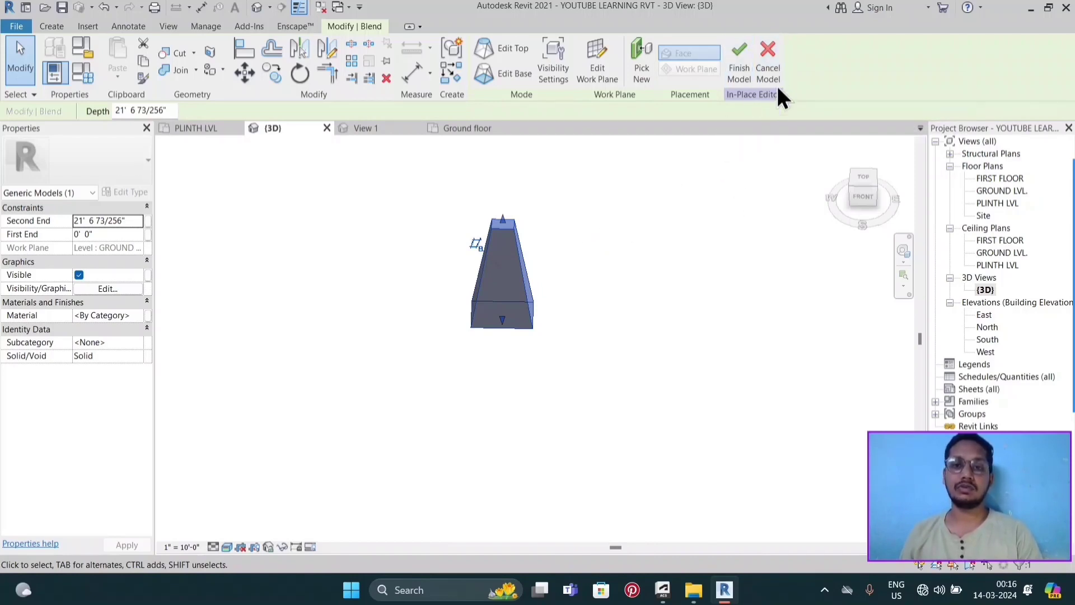
# - Finish the previous in-place model and open the PLINTH LVL floor plan
pyautogui.click(732, 76)
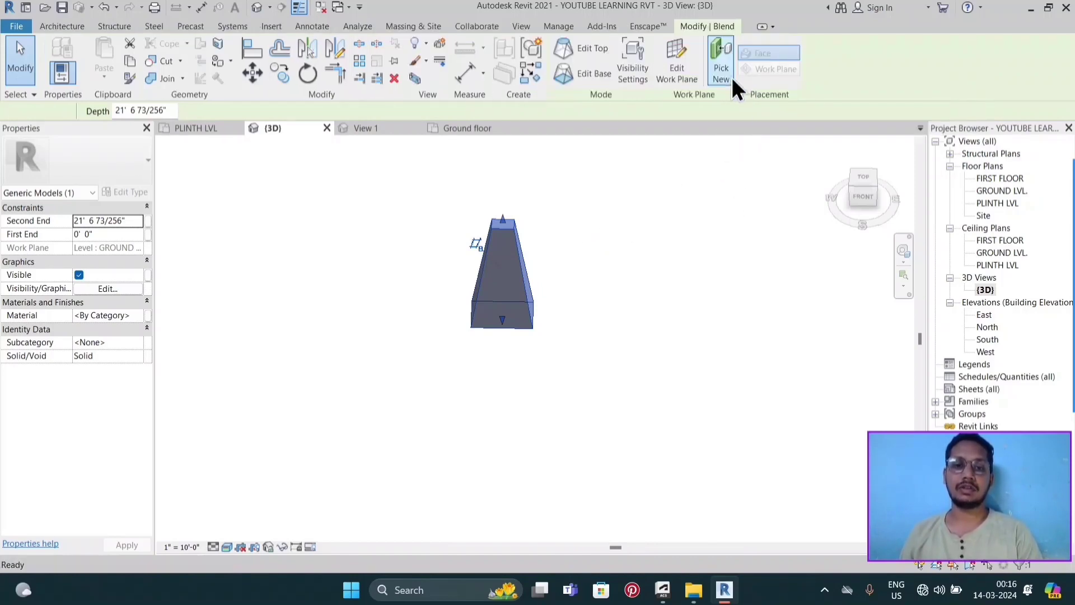
pyautogui.press('Escape')
pyautogui.scroll(-3, 603, 269)
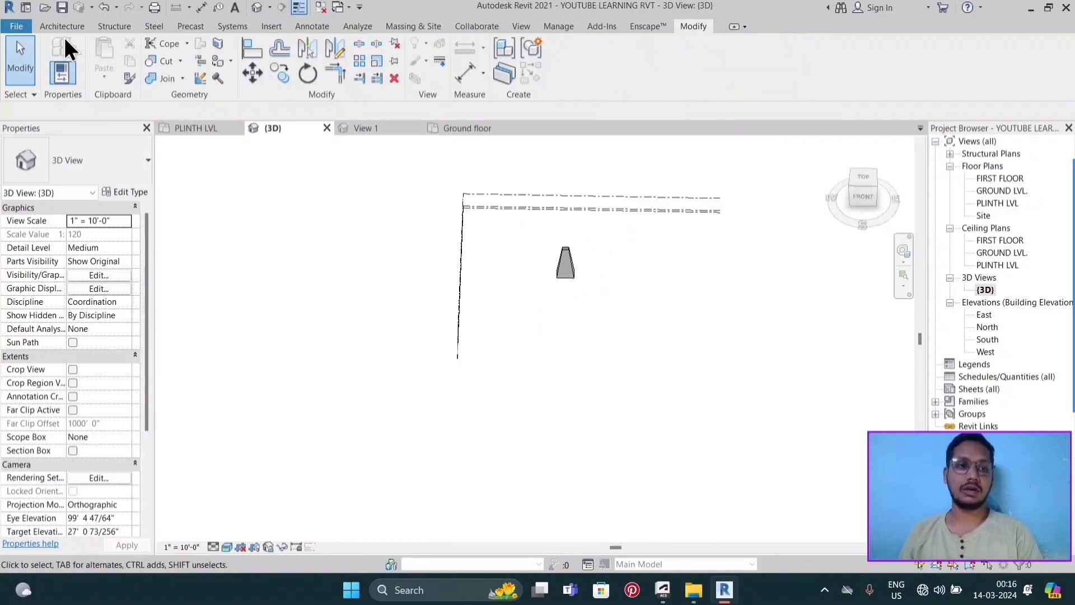
pyautogui.doubleClick(998, 203)
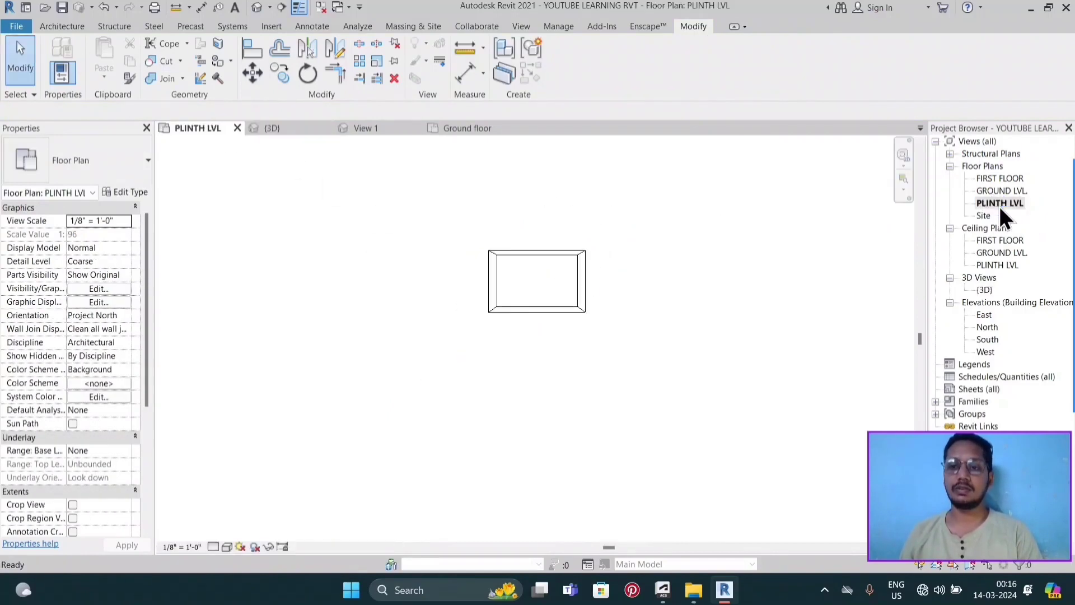
# - Create a Generic Models in-place model named Generic Models 2 and start a Revolve sketch
pyautogui.click(59, 27)
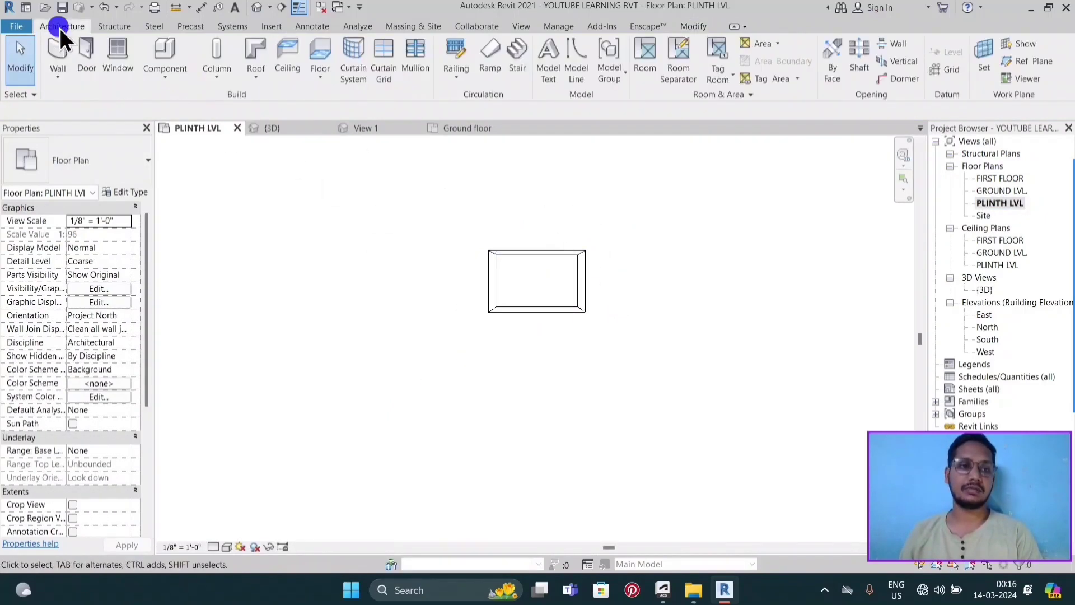
pyautogui.click(167, 76)
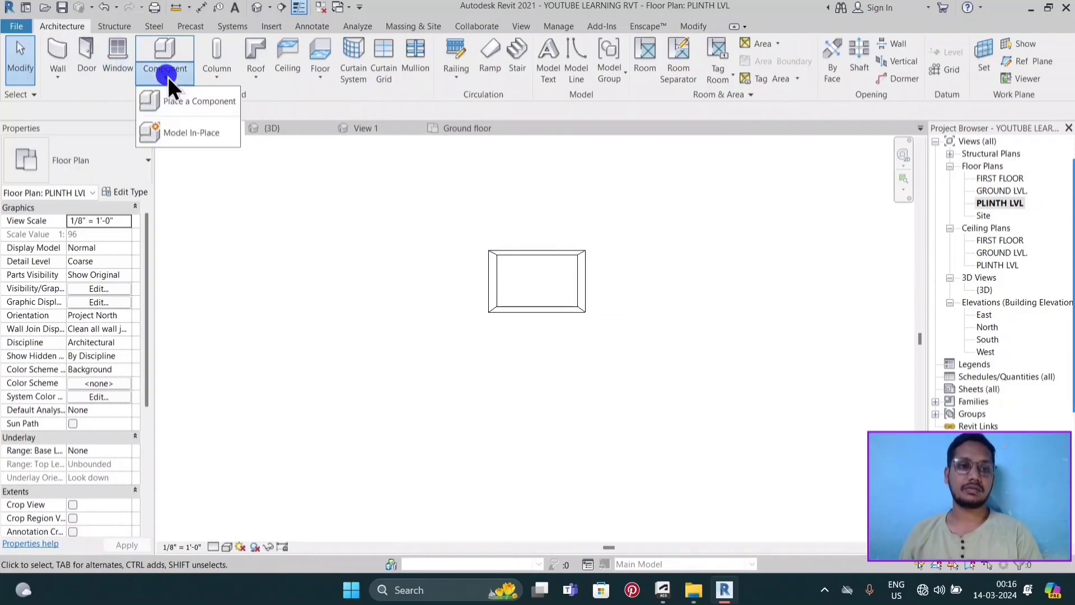
pyautogui.click(222, 133)
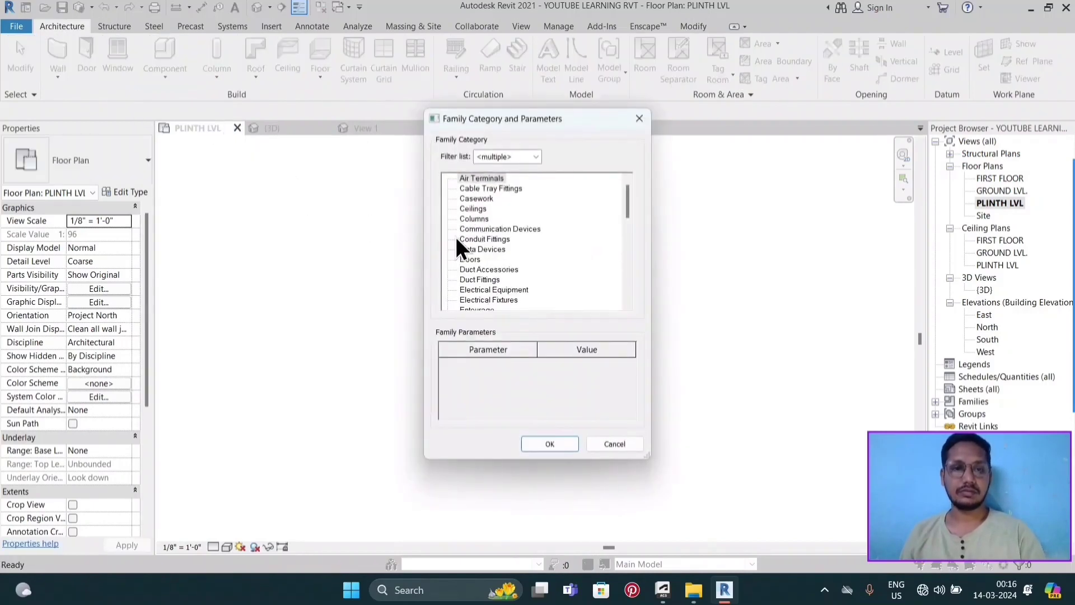
pyautogui.click(465, 210)
pyautogui.press('g')
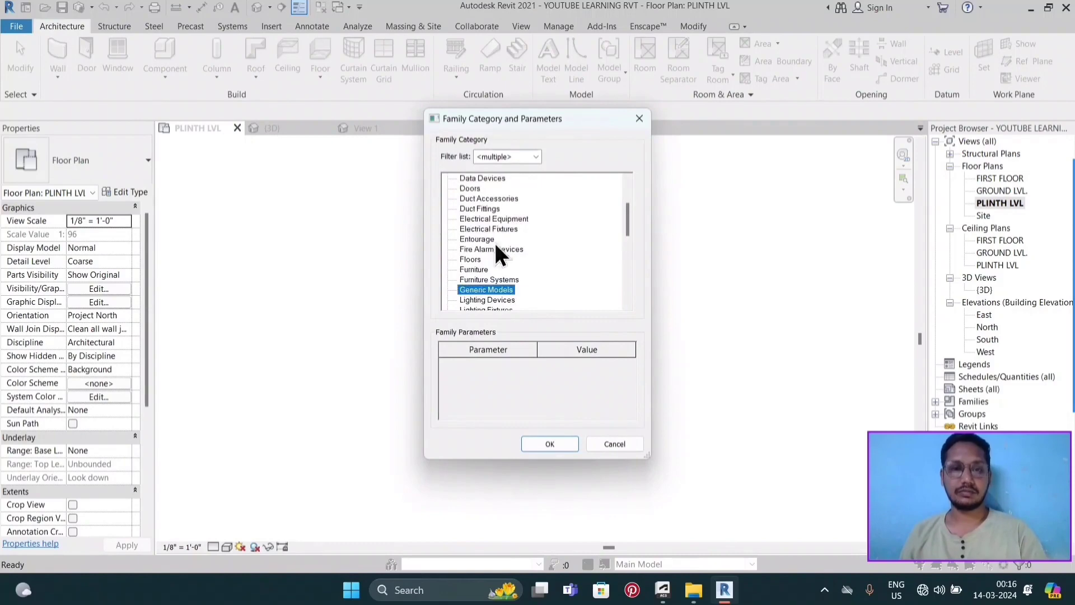
pyautogui.click(546, 444)
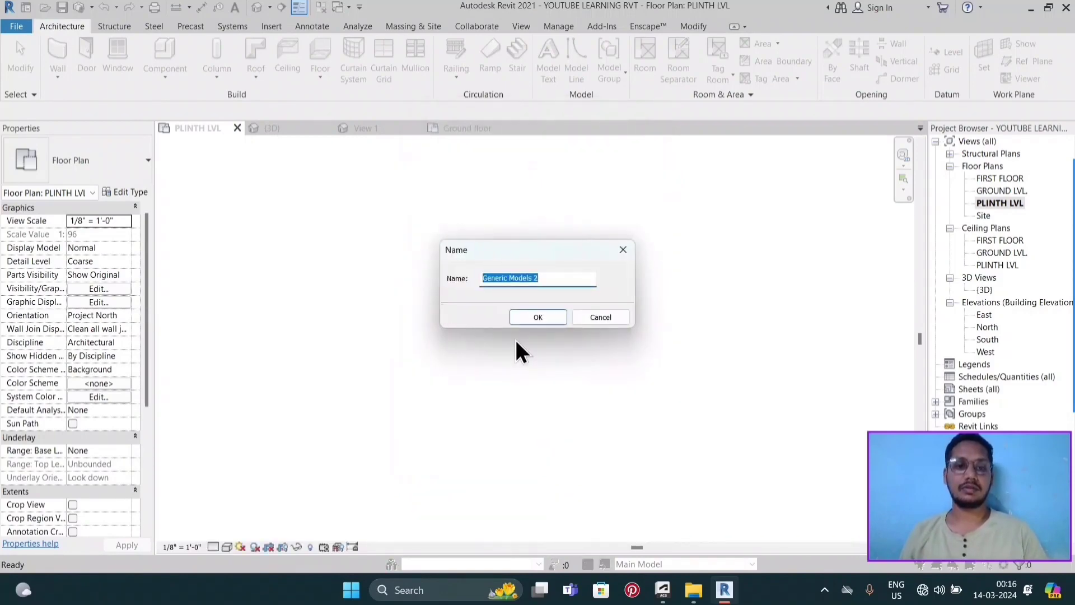
pyautogui.click(525, 323)
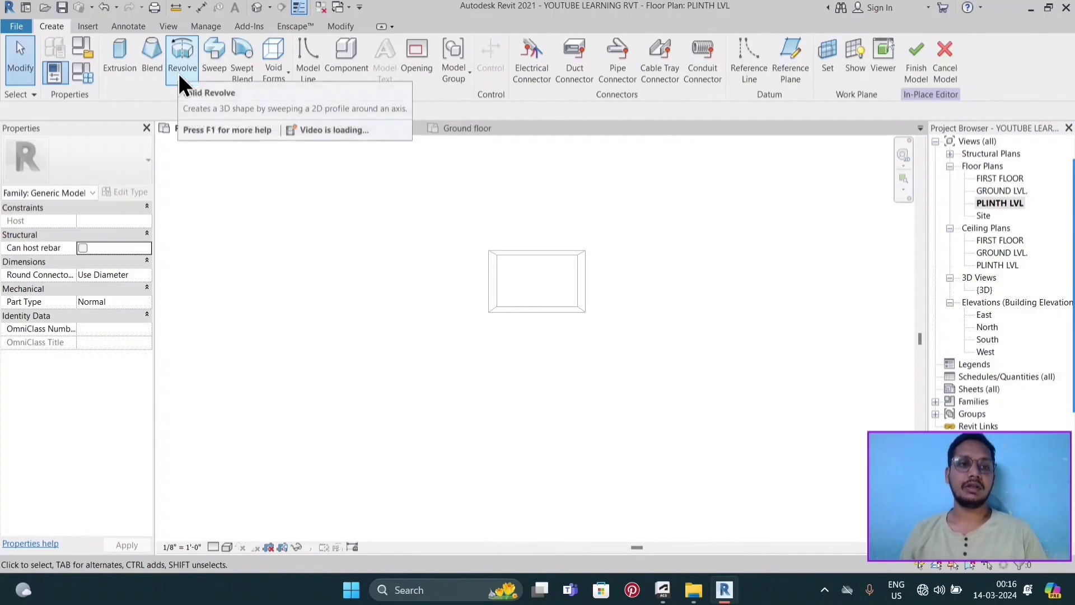
pyautogui.moveTo(641, 324); pyautogui.dragTo(596, 353, button='middle')
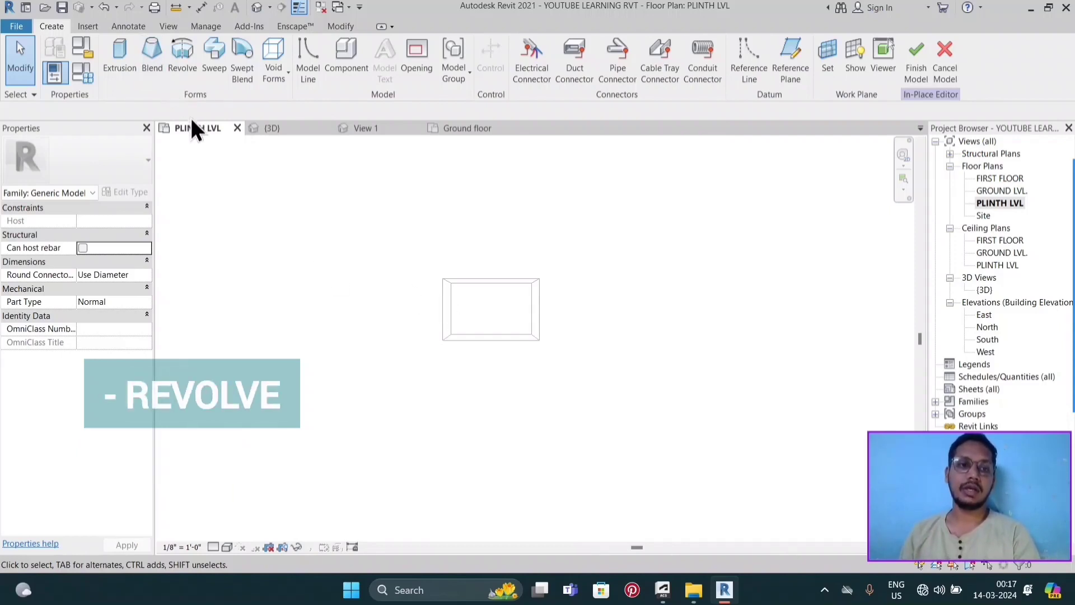
pyautogui.click(175, 62)
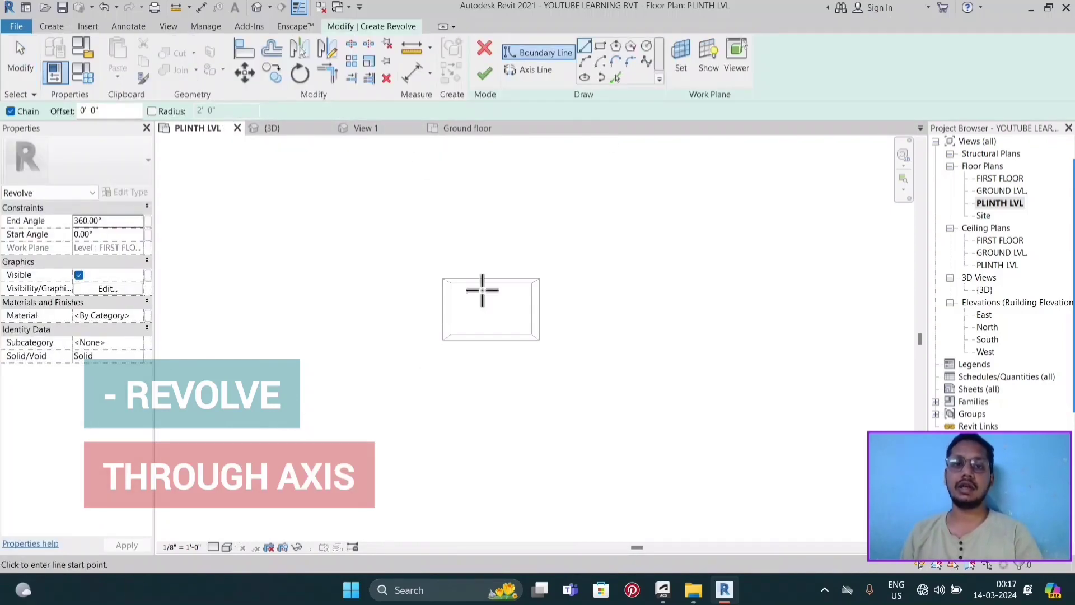
# - Draw a horizontal 15'-6" axis line for the revolve, then return to boundary-line sketching
pyautogui.click(526, 72)
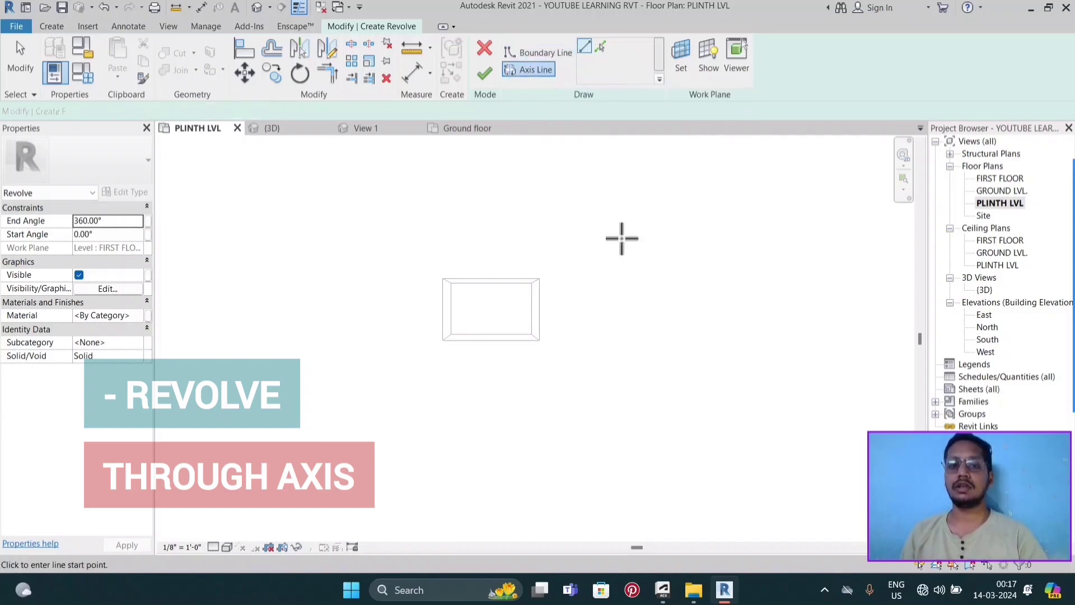
pyautogui.scroll(2, 672, 308)
pyautogui.scroll(-2, 539, 287)
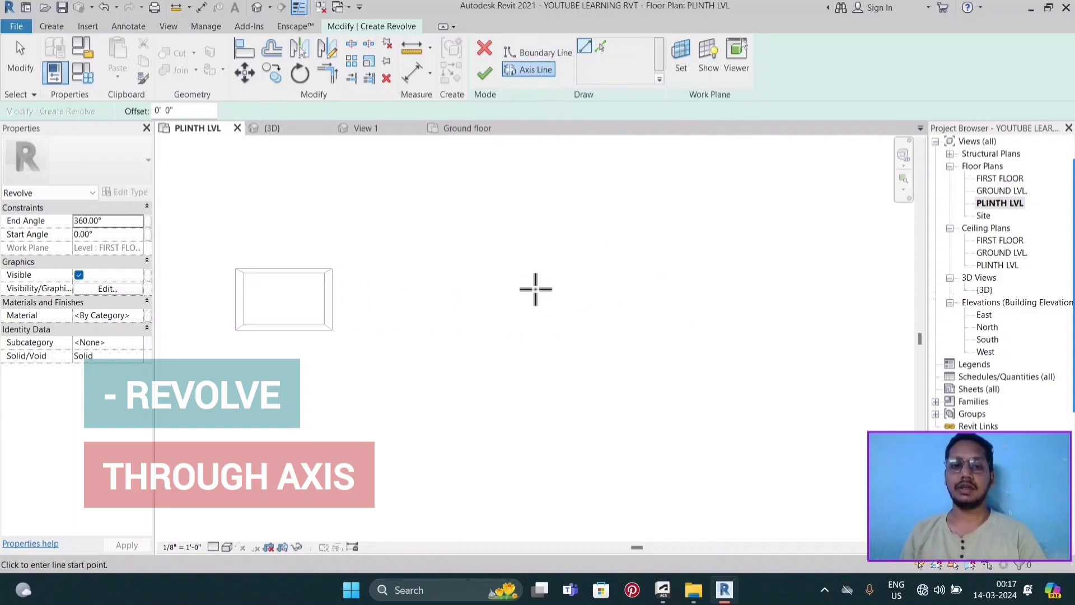
pyautogui.click(536, 289)
pyautogui.click(668, 287)
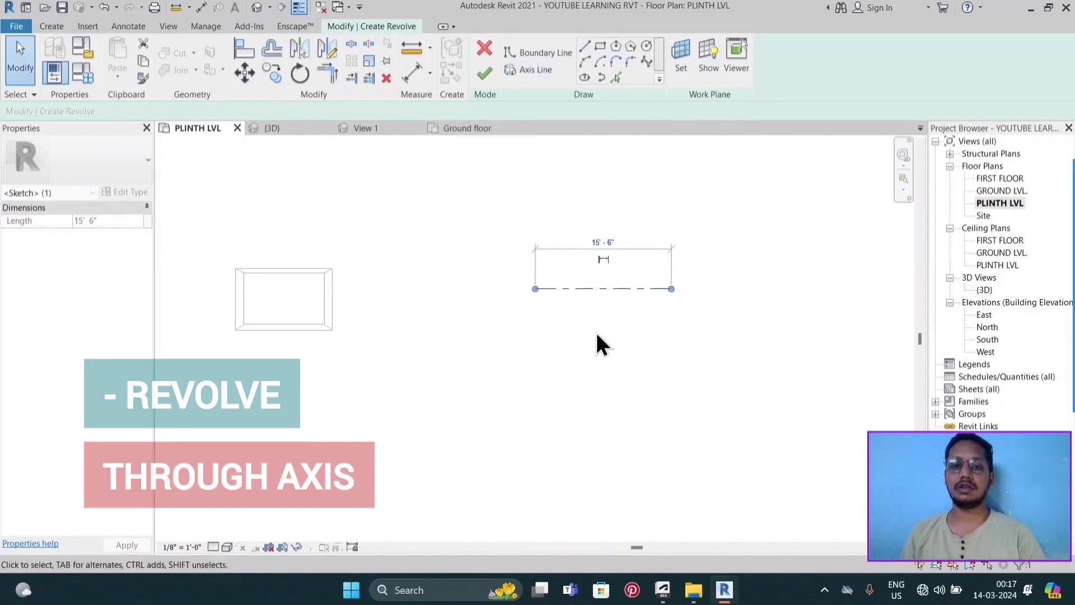
pyautogui.scroll(2, 600, 252)
pyautogui.scroll(1, 600, 248)
pyautogui.click(666, 218)
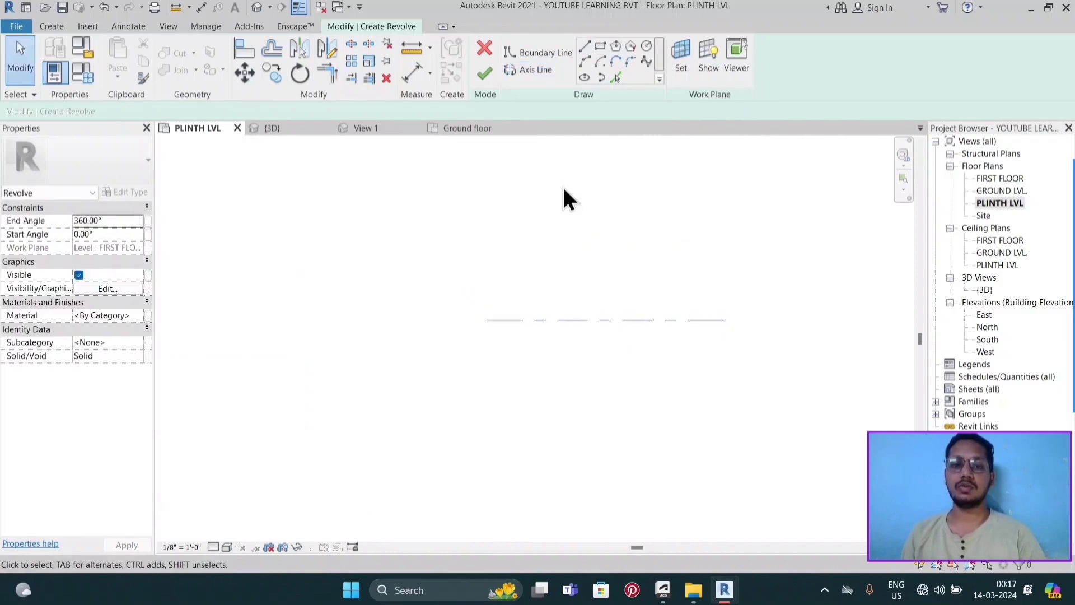
pyautogui.scroll(2, 599, 229)
pyautogui.moveTo(619, 393); pyautogui.dragTo(471, 351, button='middle')
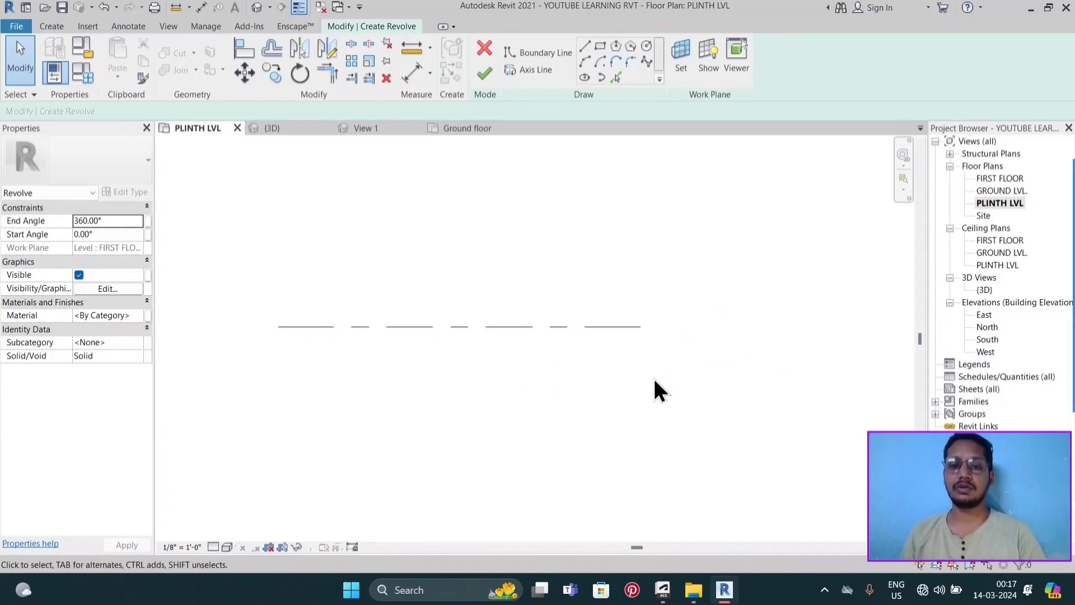
pyautogui.scroll(-3, 668, 389)
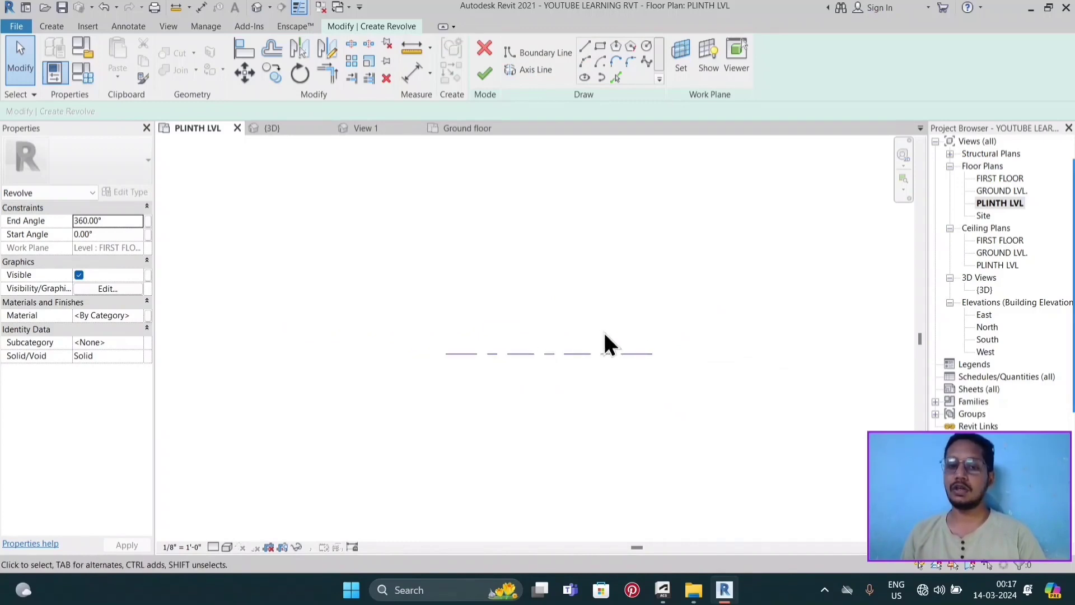
pyautogui.click(583, 48)
# - Sketch the closed stepped profile (10'-0", 2'-0", 4'-0", 8'-6" edges) above the axis and finish the revolve
pyautogui.scroll(1, 545, 308)
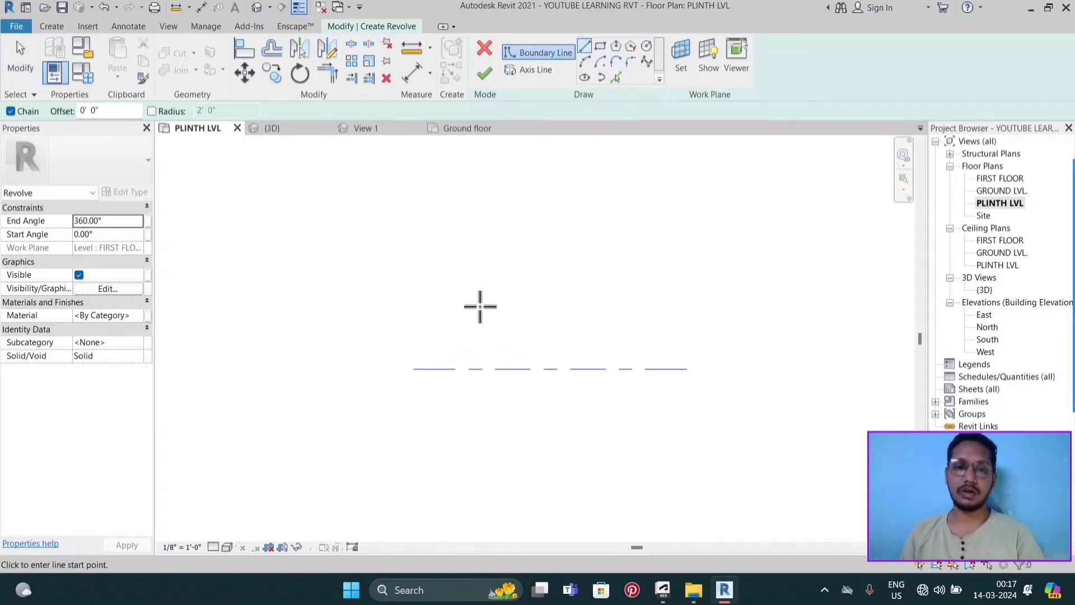
pyautogui.click(477, 282)
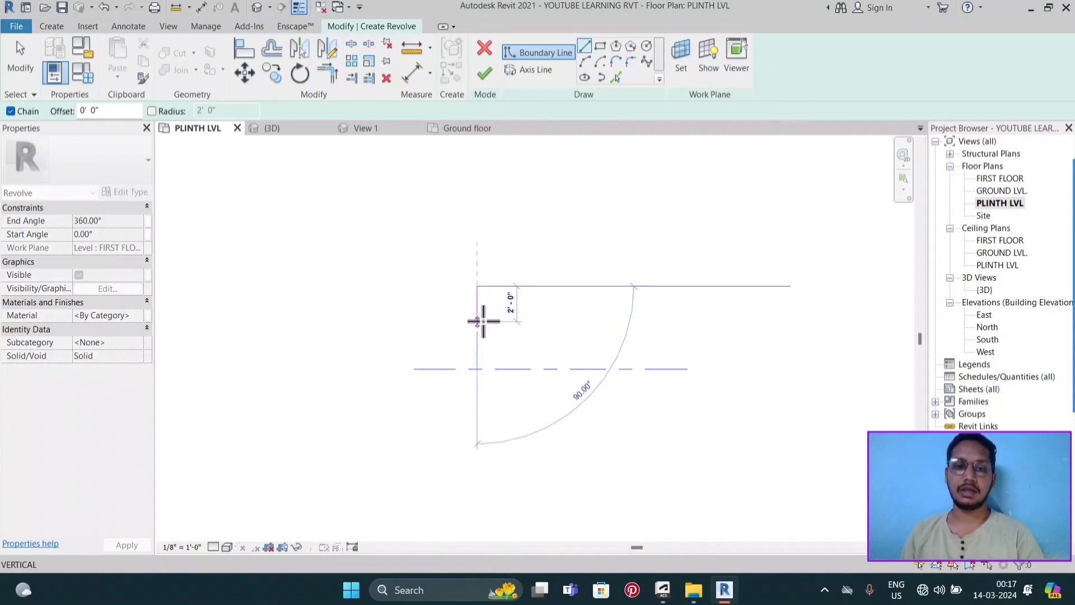
pyautogui.click(477, 321)
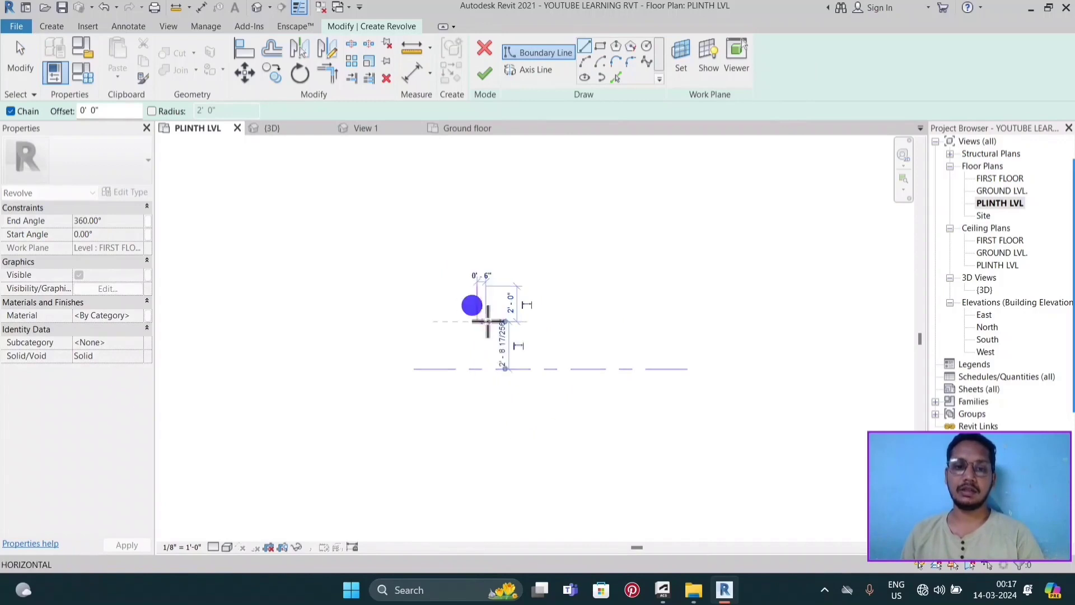
pyautogui.click(670, 320)
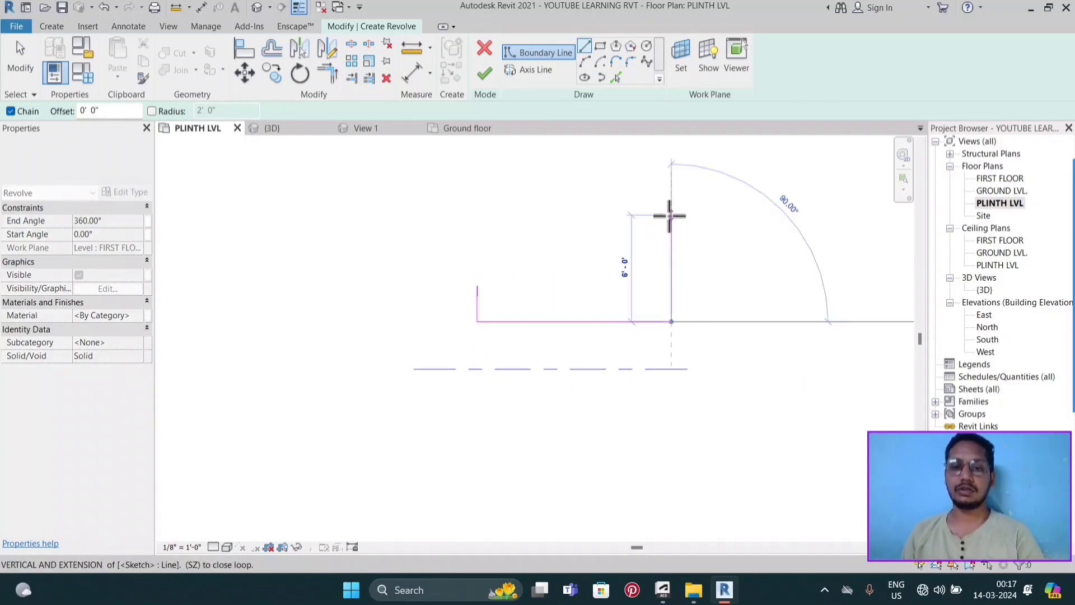
pyautogui.click(671, 215)
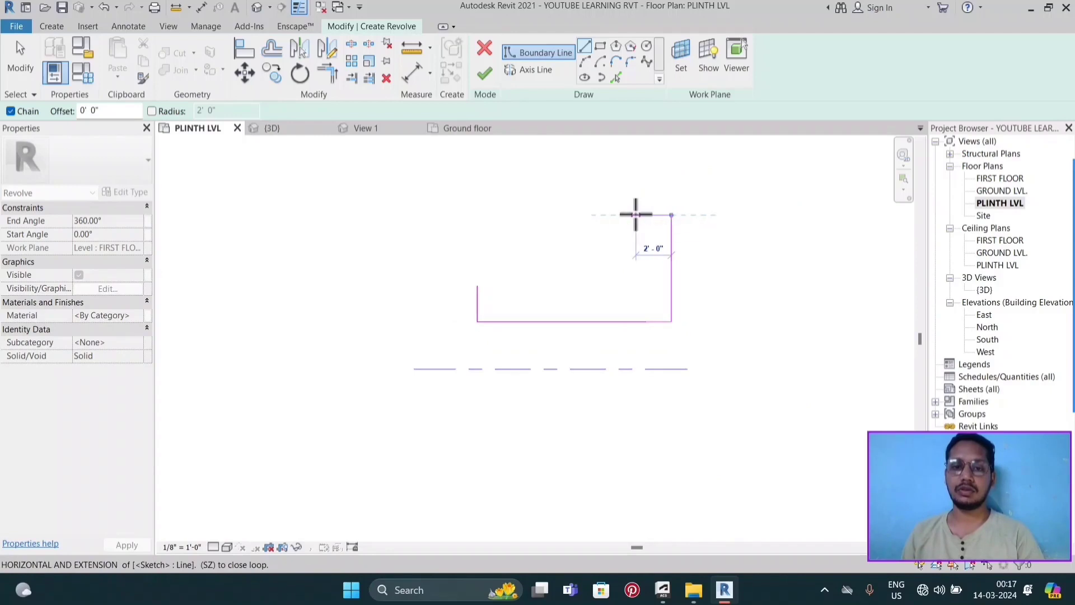
pyautogui.click(636, 214)
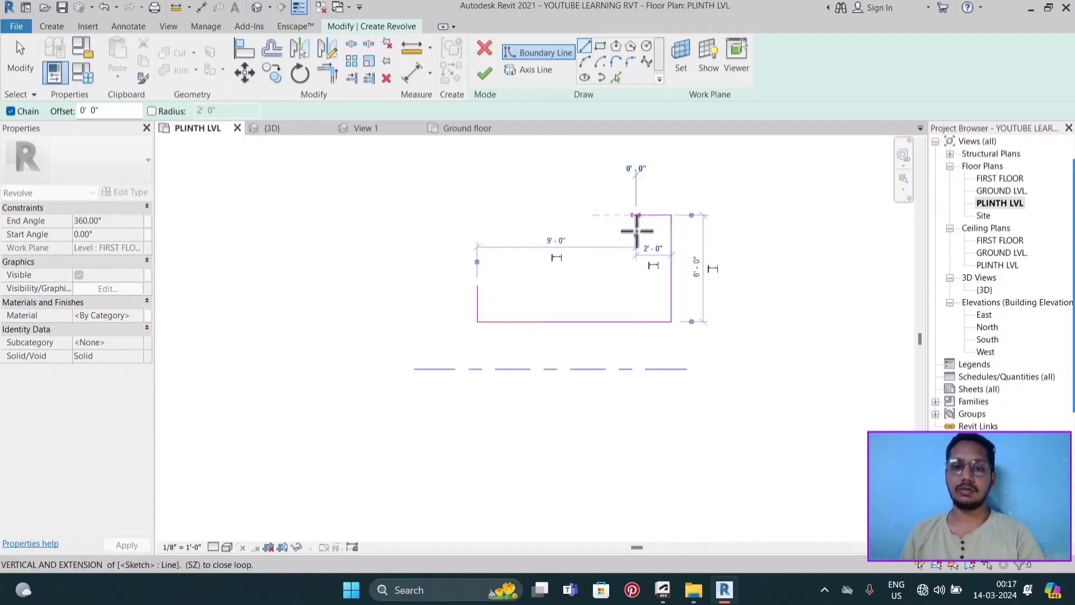
pyautogui.click(636, 285)
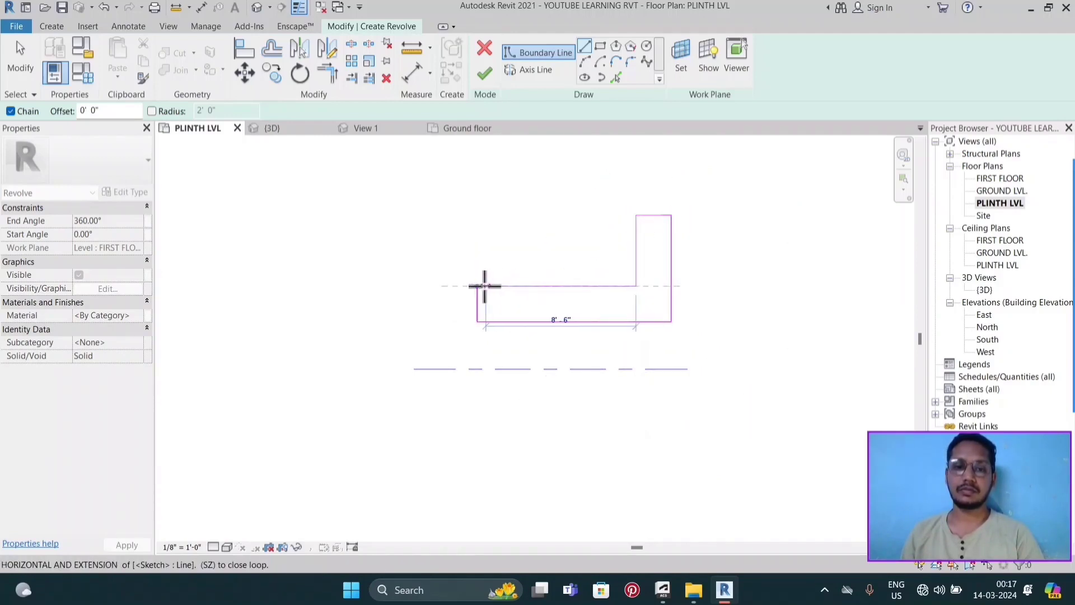
pyautogui.click(477, 286)
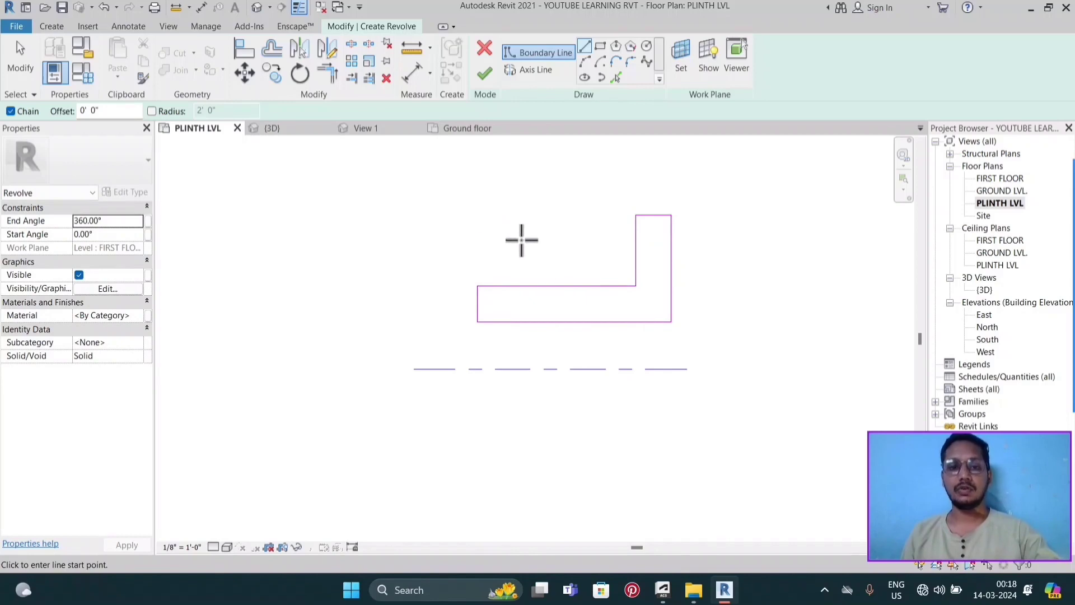
pyautogui.click(484, 73)
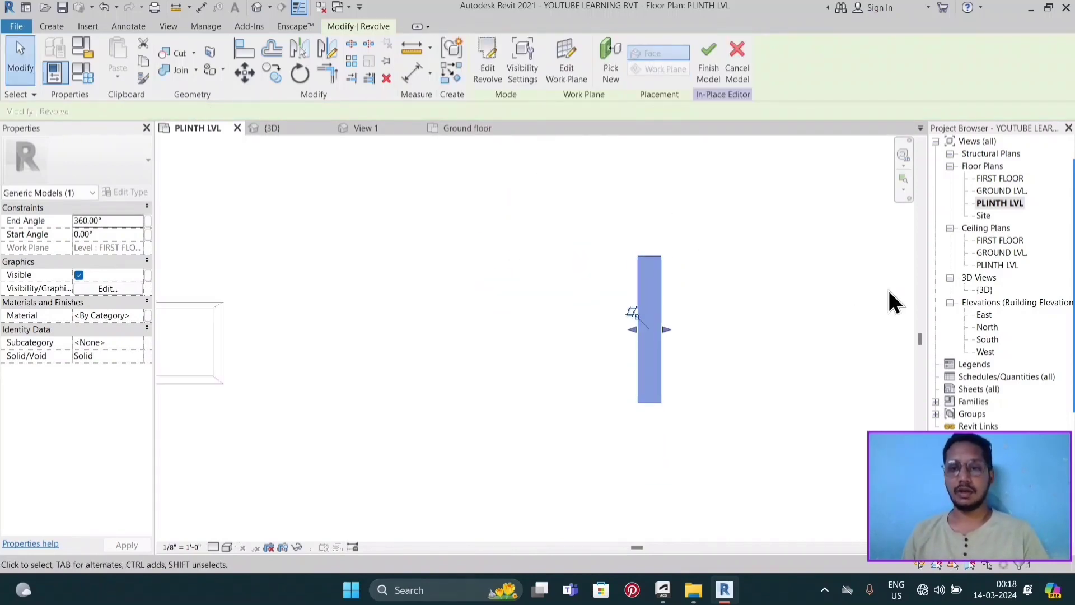
# - Open the {3D} view and orbit to see the new revolve from the side
pyautogui.click(781, 298)
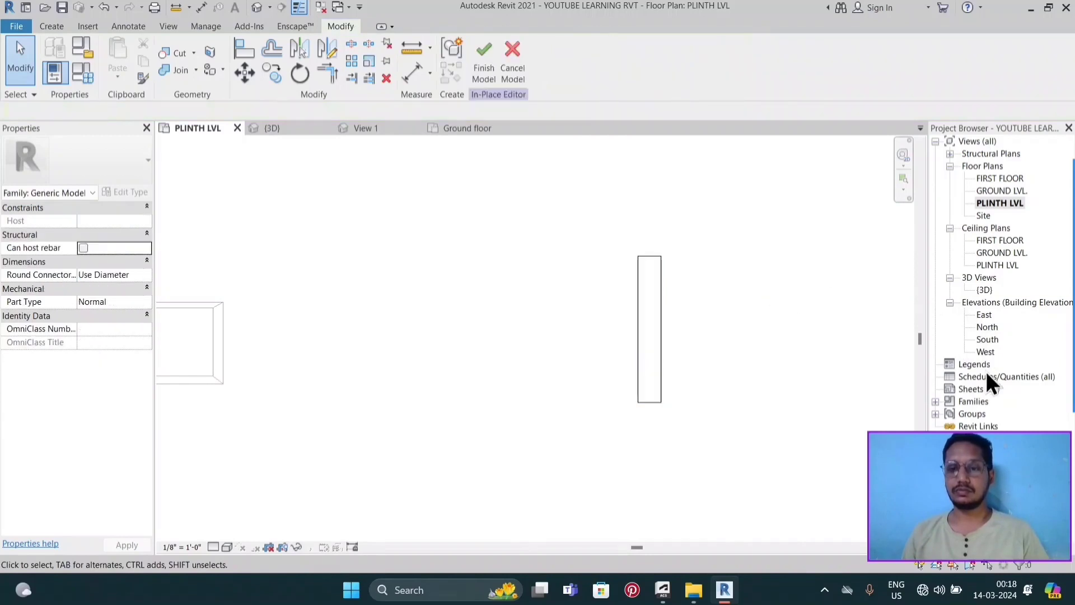
pyautogui.doubleClick(984, 288)
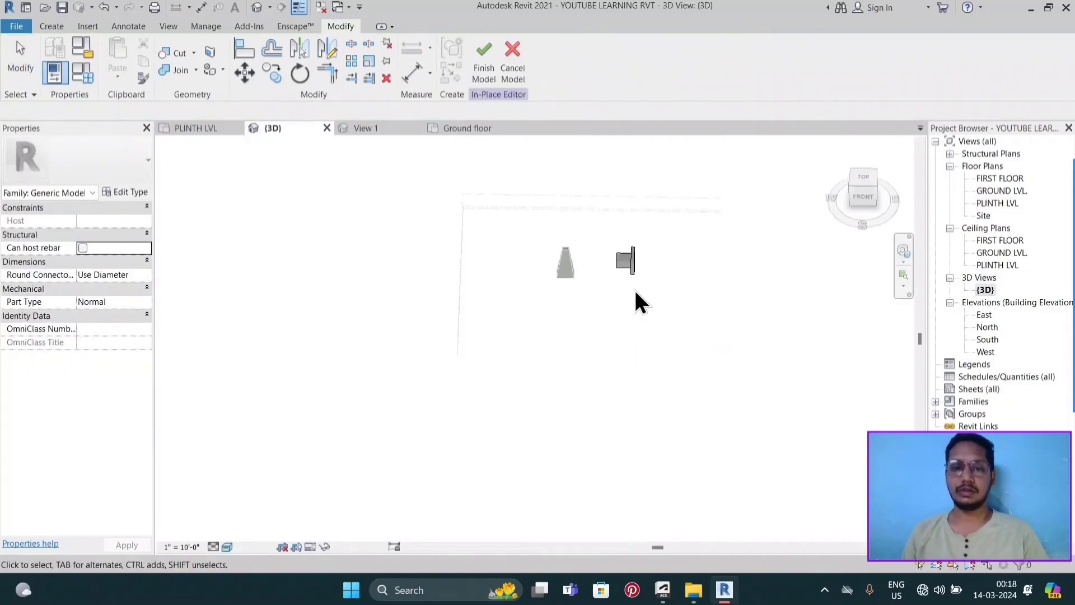
pyautogui.scroll(1, 638, 253)
pyautogui.scroll(2, 661, 262)
pyautogui.moveTo(675, 302)
pyautogui.keyDown('shift'); pyautogui.mouseDown(button='middle')
pyautogui.moveTo(687, 310)
pyautogui.moveTo(619, 300)
pyautogui.moveTo(516, 206)
pyautogui.moveTo(513, 125)
pyautogui.moveTo(720, 233)
pyautogui.moveTo(688, 235)
pyautogui.moveTo(648, 259)
pyautogui.moveTo(679, 283)
pyautogui.moveTo(847, 355)
pyautogui.mouseUp(button='middle'); pyautogui.keyUp('shift')
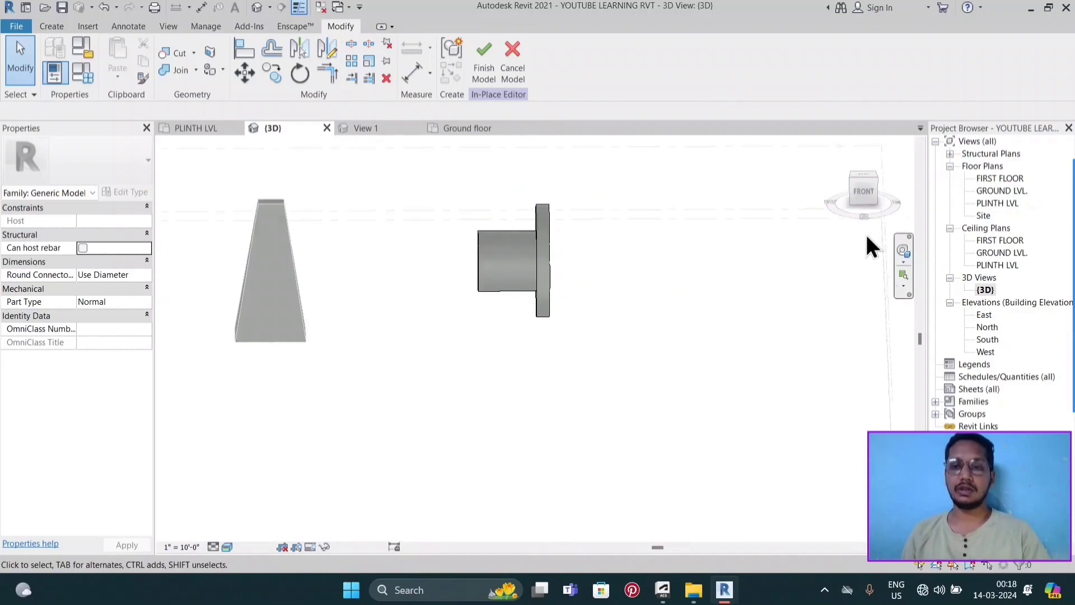
# - Snap to the FRONT view, zoom in, and orbit to inspect the flange in perspective
pyautogui.click(860, 207)
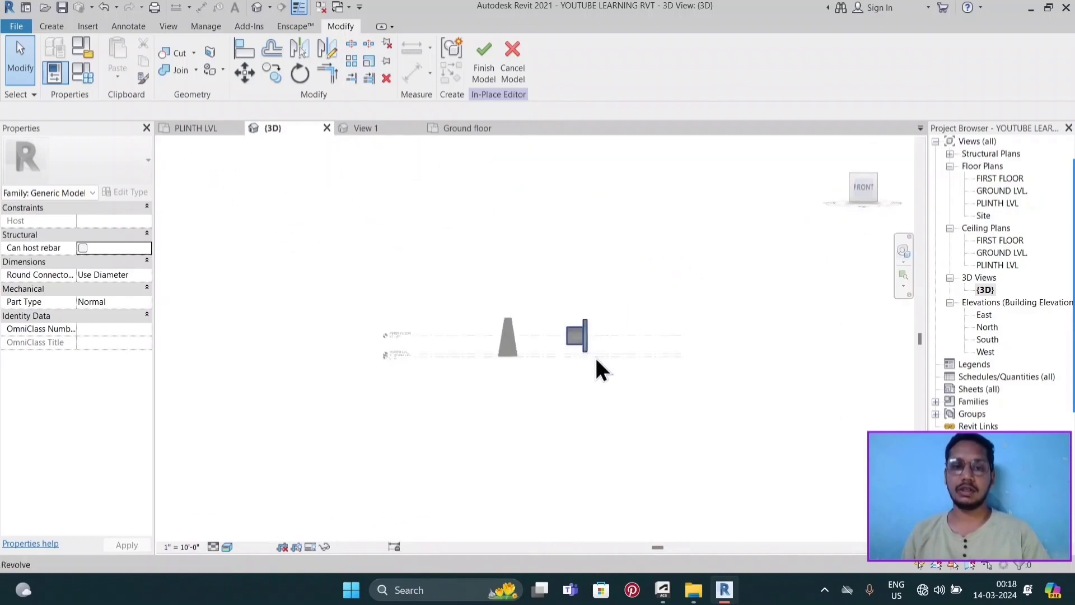
pyautogui.scroll(3, 595, 360)
pyautogui.scroll(3, 575, 347)
pyautogui.scroll(3, 569, 331)
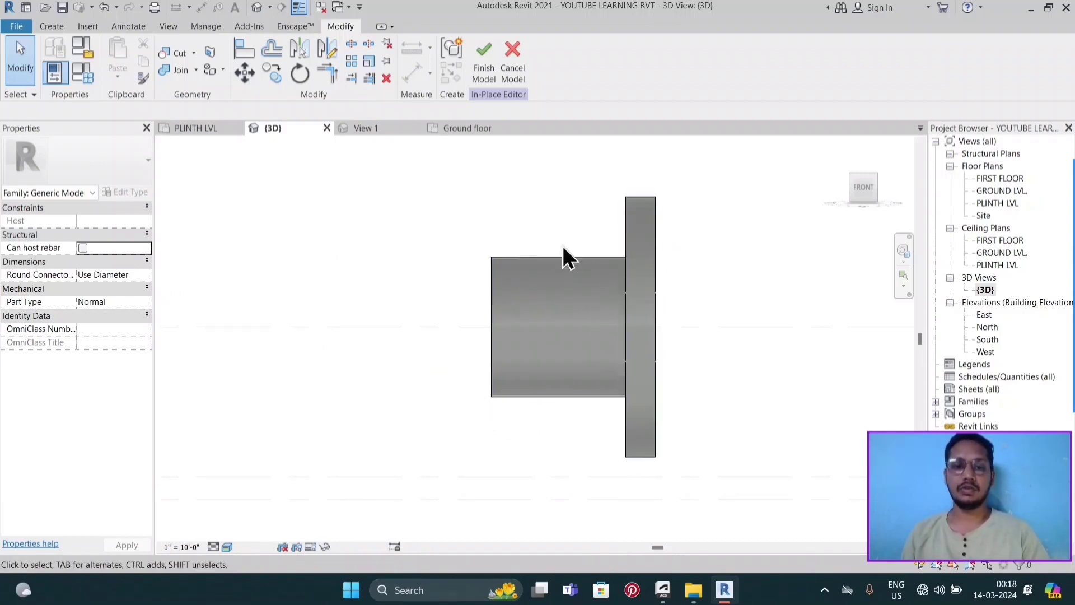
pyautogui.moveTo(641, 326)
pyautogui.keyDown('shift'); pyautogui.mouseDown(button='middle')
pyautogui.moveTo(480, 312)
pyautogui.moveTo(618, 371)
pyautogui.moveTo(644, 350)
pyautogui.mouseUp(button='middle'); pyautogui.keyUp('shift')
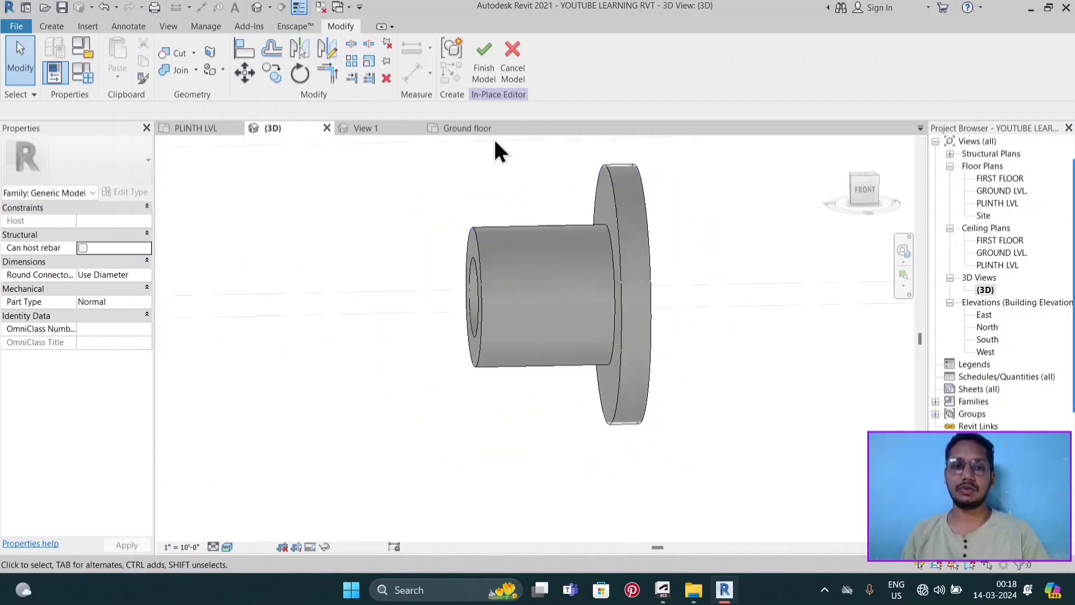
pyautogui.moveTo(521, 167)
pyautogui.keyDown('shift'); pyautogui.mouseDown(button='middle')
pyautogui.moveTo(535, 341)
pyautogui.moveTo(611, 310)
pyautogui.mouseUp(button='middle'); pyautogui.keyUp('shift')
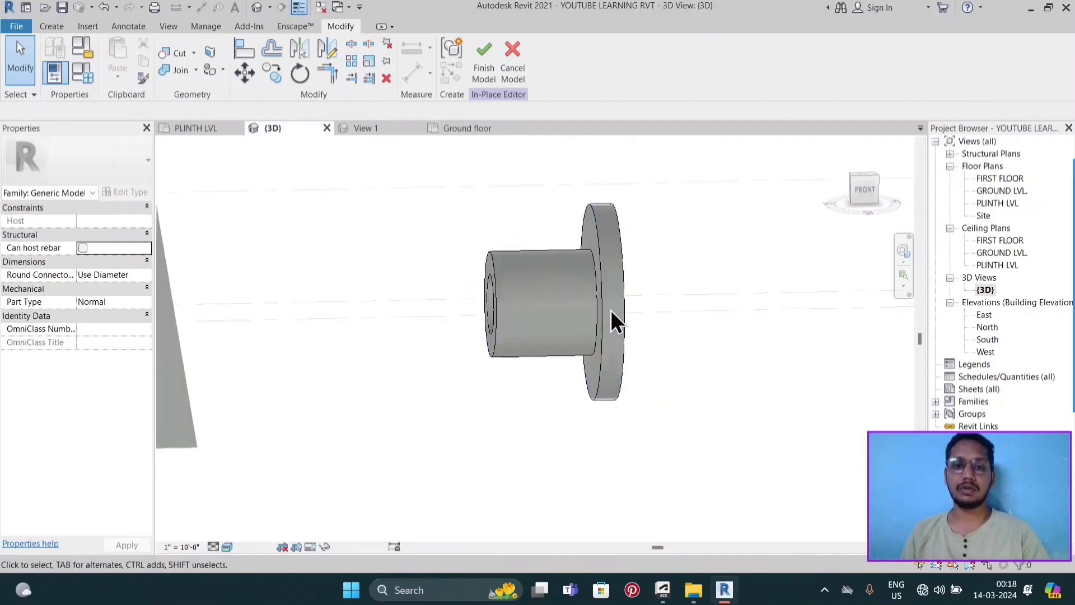
pyautogui.click(608, 315)
pyautogui.doubleClick(605, 312)
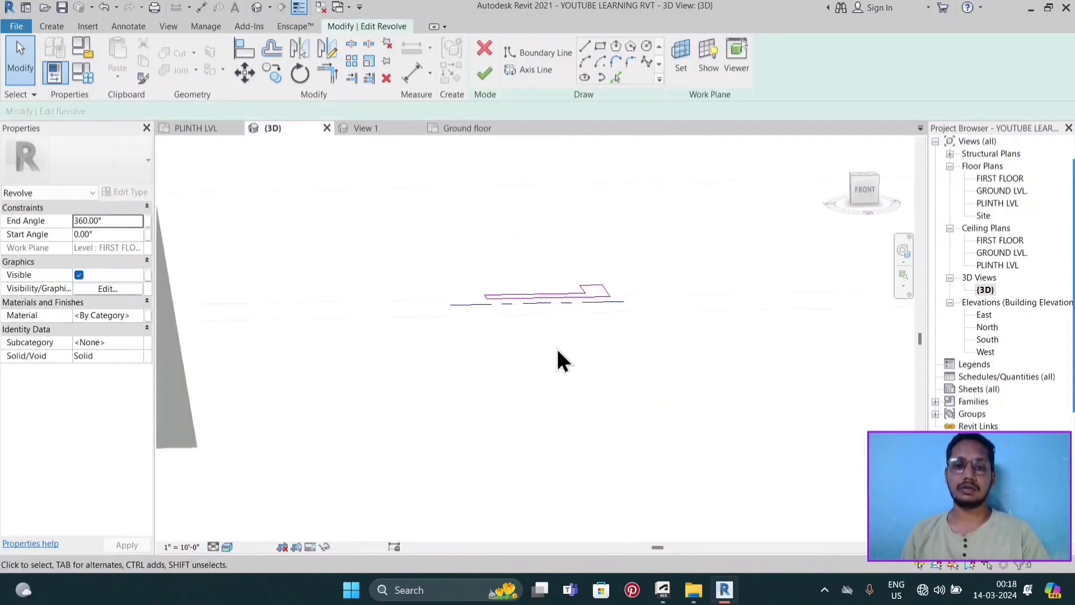
pyautogui.moveTo(556, 347)
pyautogui.keyDown('shift'); pyautogui.mouseDown(button='middle')
pyautogui.moveTo(614, 365)
pyautogui.moveTo(602, 486)
pyautogui.moveTo(592, 293)
pyautogui.mouseUp(button='middle'); pyautogui.keyUp('shift')
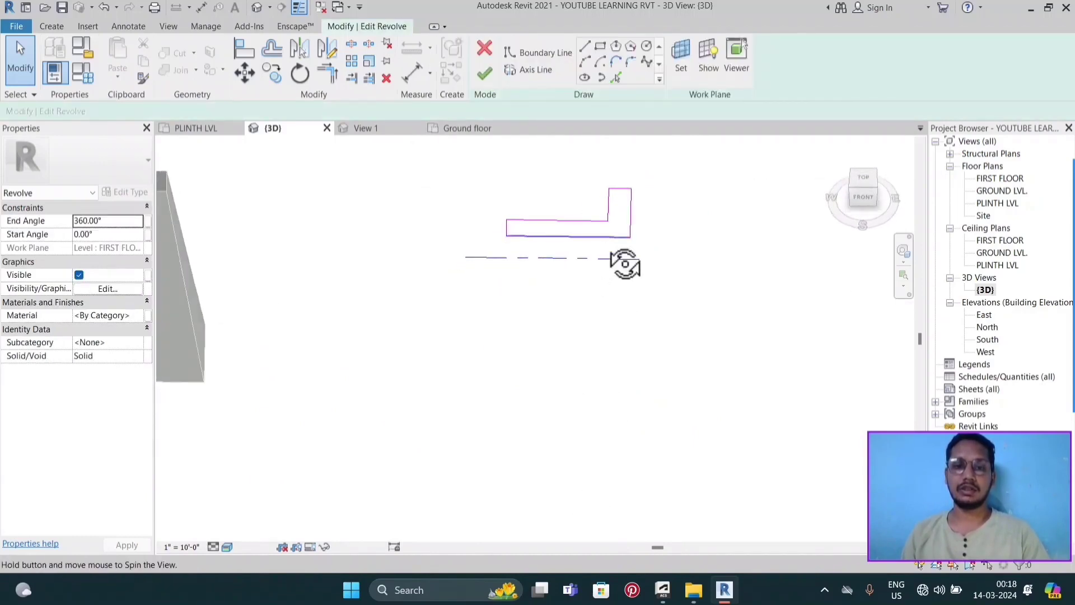
pyautogui.moveTo(623, 259)
pyautogui.keyDown('shift'); pyautogui.mouseDown(button='middle')
pyautogui.moveTo(623, 421)
pyautogui.moveTo(622, 411)
pyautogui.mouseUp(button='middle'); pyautogui.keyUp('shift')
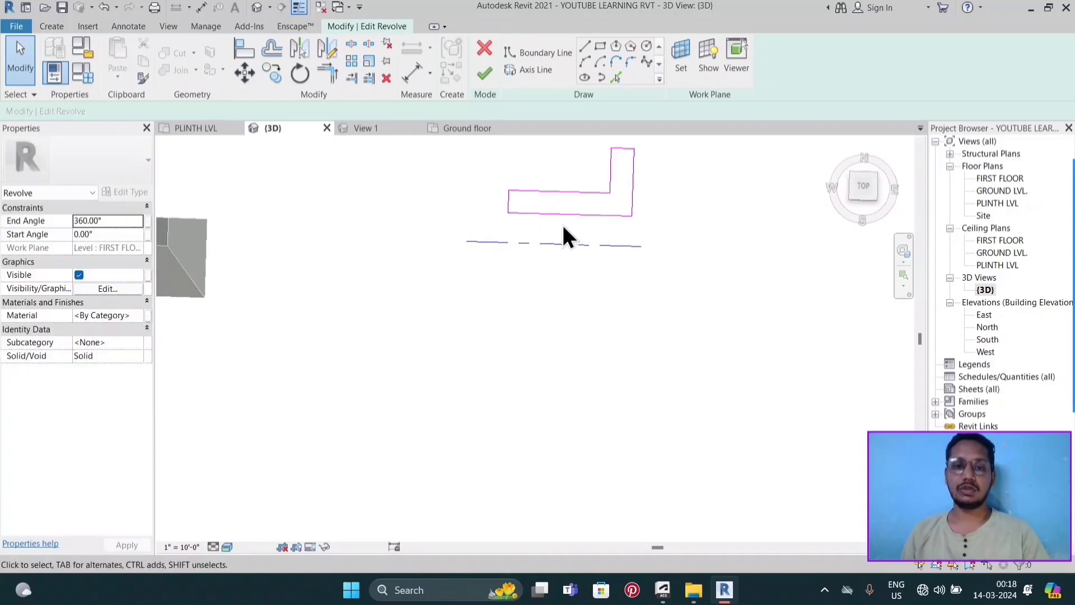
pyautogui.moveTo(565, 238)
pyautogui.keyDown('shift'); pyautogui.mouseDown(button='middle')
pyautogui.moveTo(580, 243)
pyautogui.moveTo(563, 243)
pyautogui.moveTo(588, 271)
pyautogui.moveTo(608, 188)
pyautogui.mouseUp(button='middle'); pyautogui.keyUp('shift')
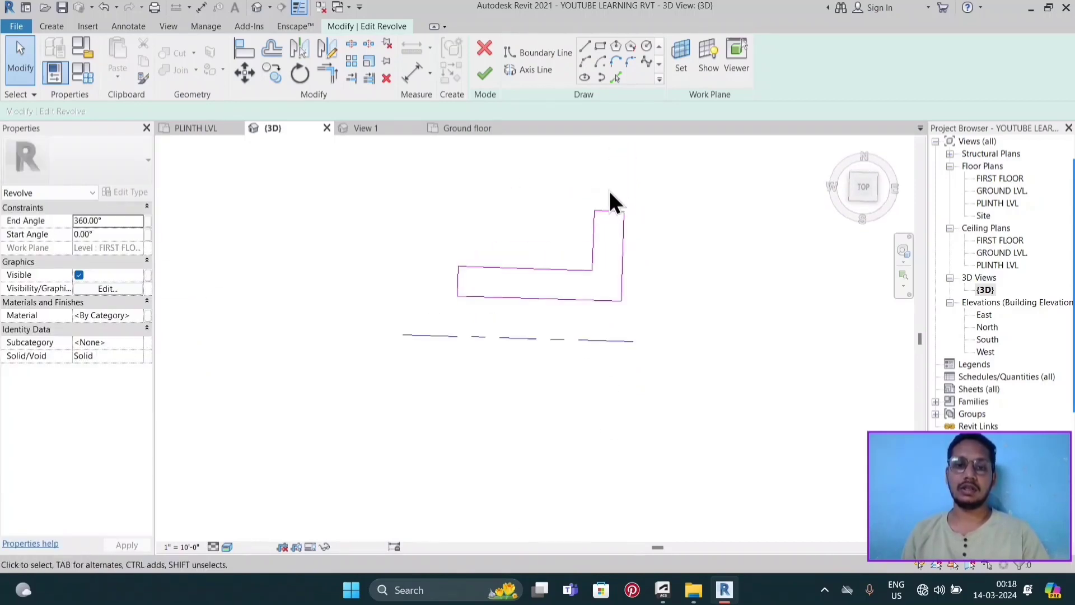
pyautogui.moveTo(597, 258)
pyautogui.keyDown('shift'); pyautogui.mouseDown(button='middle')
pyautogui.moveTo(623, 307)
pyautogui.moveTo(624, 227)
pyautogui.moveTo(626, 419)
pyautogui.moveTo(594, 319)
pyautogui.mouseUp(button='middle'); pyautogui.keyUp('shift')
pyautogui.moveTo(609, 283)
pyautogui.keyDown('shift'); pyautogui.mouseDown(button='middle')
pyautogui.moveTo(619, 311)
pyautogui.moveTo(600, 324)
pyautogui.mouseUp(button='middle'); pyautogui.keyUp('shift')
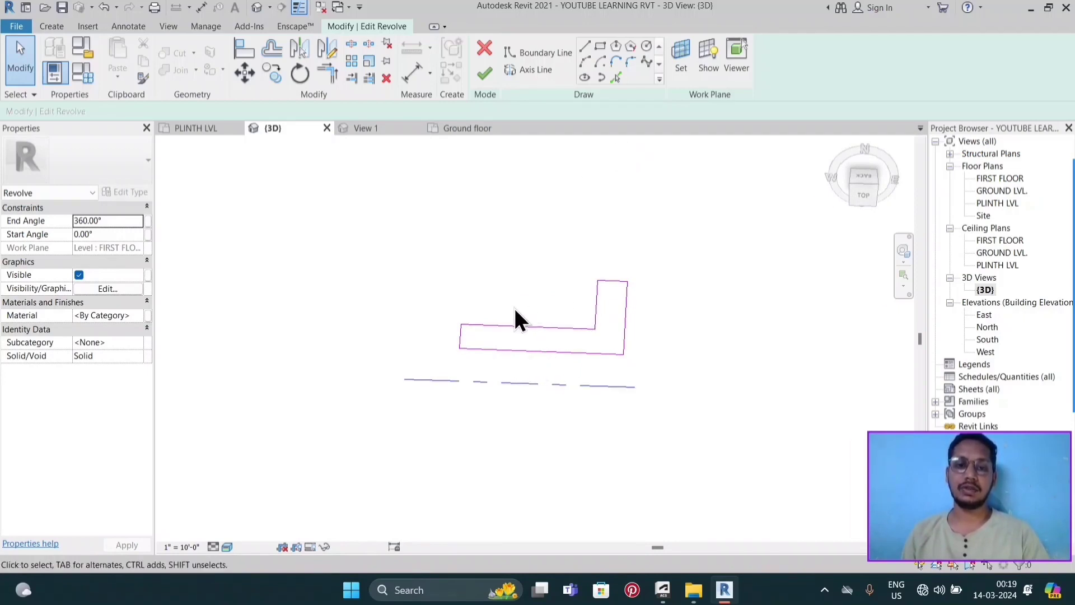
pyautogui.click(484, 74)
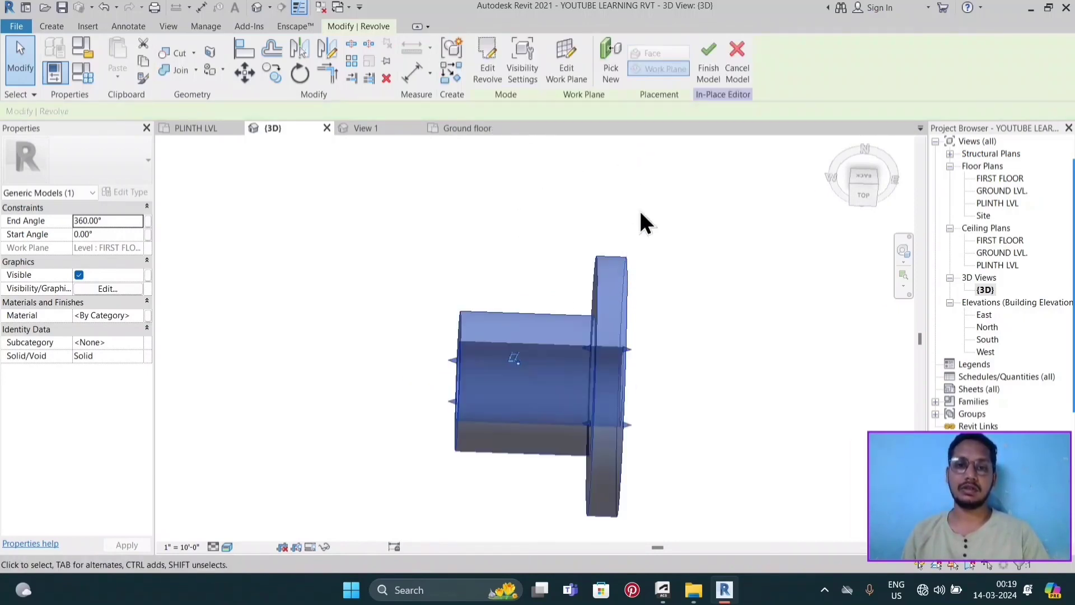
# - Deselect the revolve and use Finish Model to complete the flanged in-place model
pyautogui.moveTo(623, 371)
pyautogui.keyDown('shift'); pyautogui.mouseDown(button='middle')
pyautogui.moveTo(511, 278)
pyautogui.moveTo(559, 295)
pyautogui.moveTo(736, 470)
pyautogui.moveTo(753, 265)
pyautogui.moveTo(665, 338)
pyautogui.moveTo(636, 338)
pyautogui.moveTo(624, 372)
pyautogui.moveTo(461, 452)
pyautogui.moveTo(504, 497)
pyautogui.moveTo(547, 497)
pyautogui.moveTo(409, 473)
pyautogui.moveTo(411, 514)
pyautogui.moveTo(492, 560)
pyautogui.moveTo(427, 549)
pyautogui.moveTo(351, 510)
pyautogui.moveTo(420, 523)
pyautogui.moveTo(579, 487)
pyautogui.mouseUp(button='middle'); pyautogui.keyUp('shift')
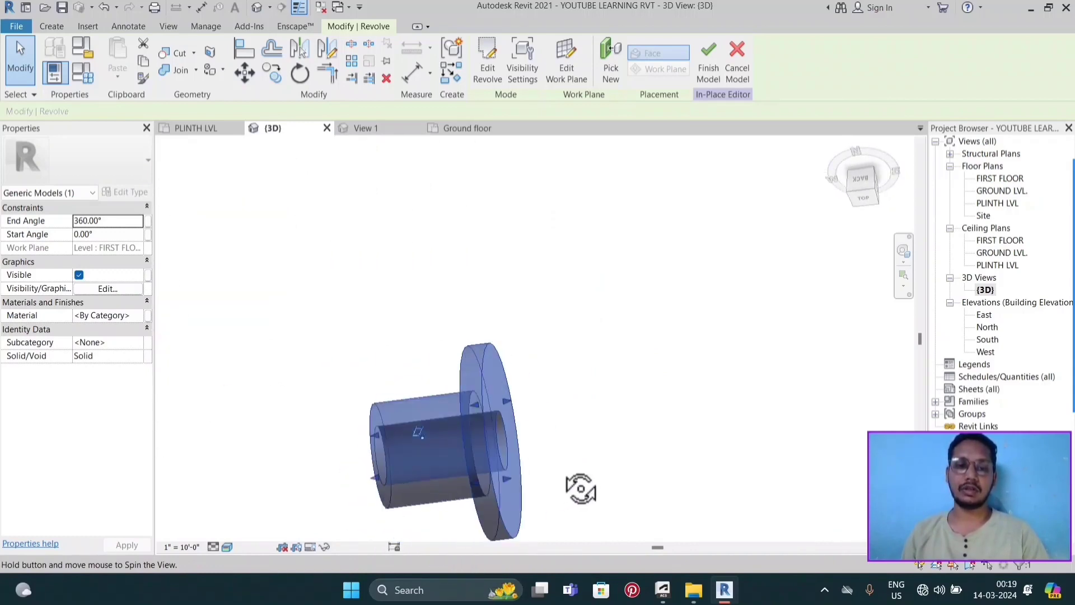
pyautogui.click(569, 337)
pyautogui.scroll(-3, 569, 338)
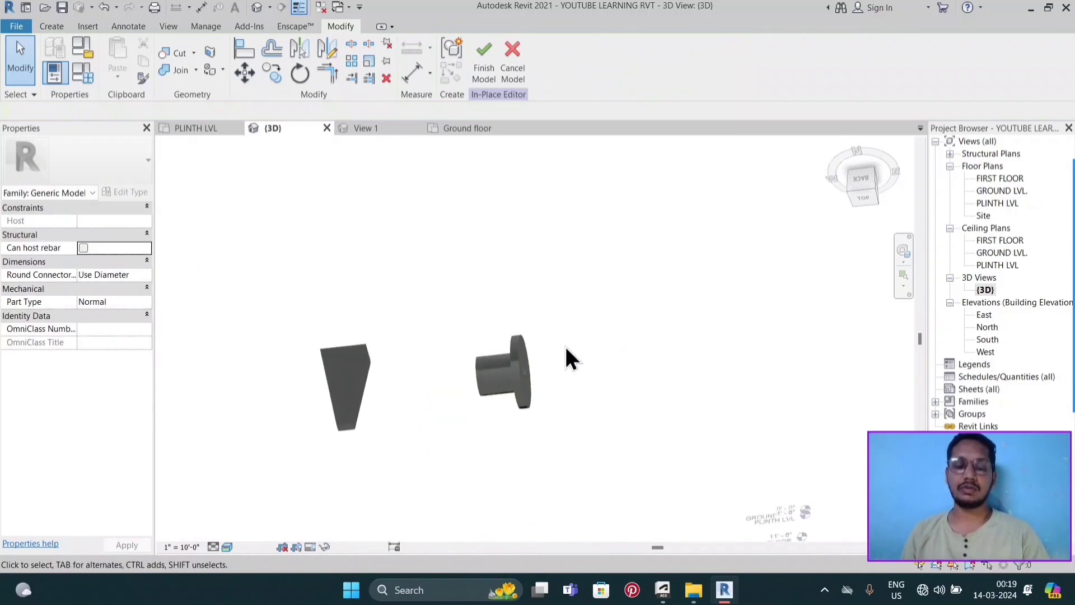
pyautogui.click(491, 83)
pyautogui.scroll(-2, 606, 337)
pyautogui.moveTo(606, 337)
pyautogui.keyDown('shift'); pyautogui.mouseDown(button='middle')
pyautogui.moveTo(585, 399)
pyautogui.moveTo(564, 347)
pyautogui.mouseUp(button='middle'); pyautogui.keyUp('shift')
# - Open the PLINTH LVL floor plan and frame the view around the existing models
pyautogui.doubleClick(991, 204)
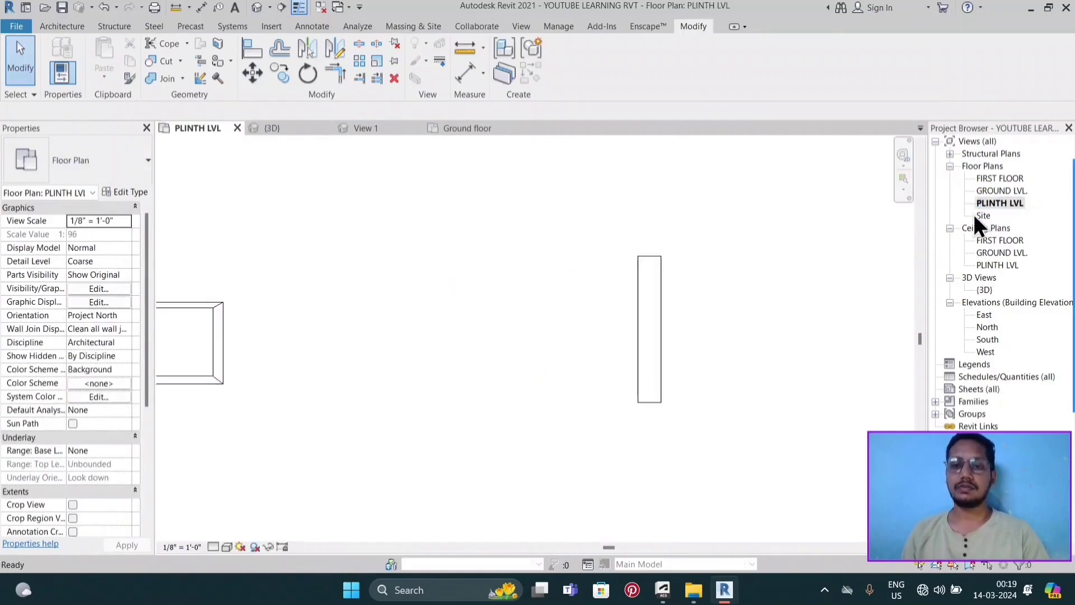
pyautogui.scroll(-2, 557, 325)
pyautogui.scroll(-2, 516, 305)
pyautogui.scroll(-2, 569, 319)
pyautogui.scroll(2, 595, 305)
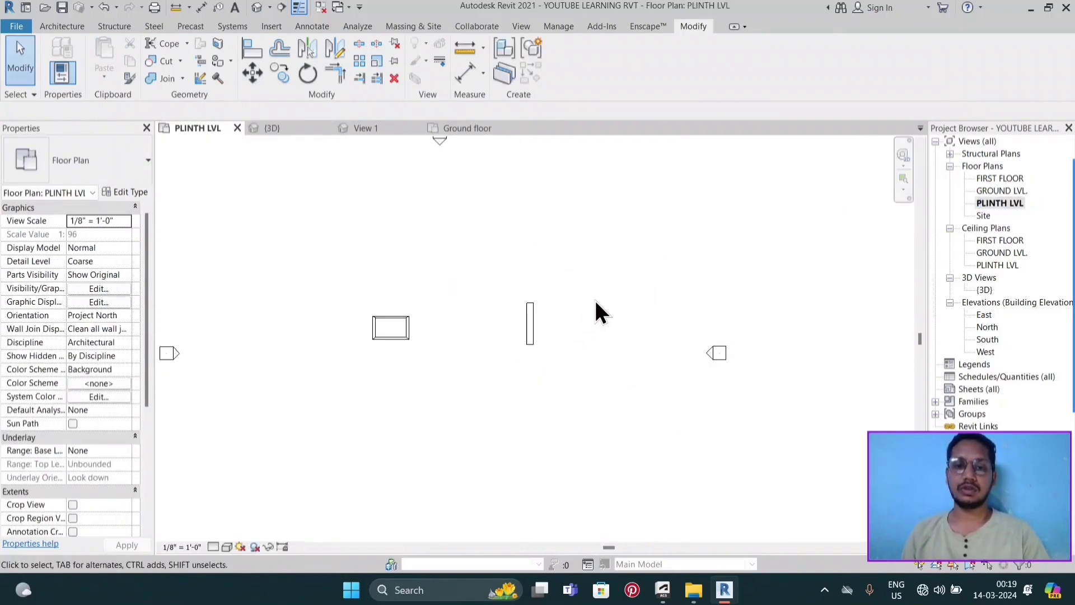
pyautogui.scroll(3, 593, 297)
pyautogui.moveTo(583, 358); pyautogui.dragTo(453, 328, button='middle')
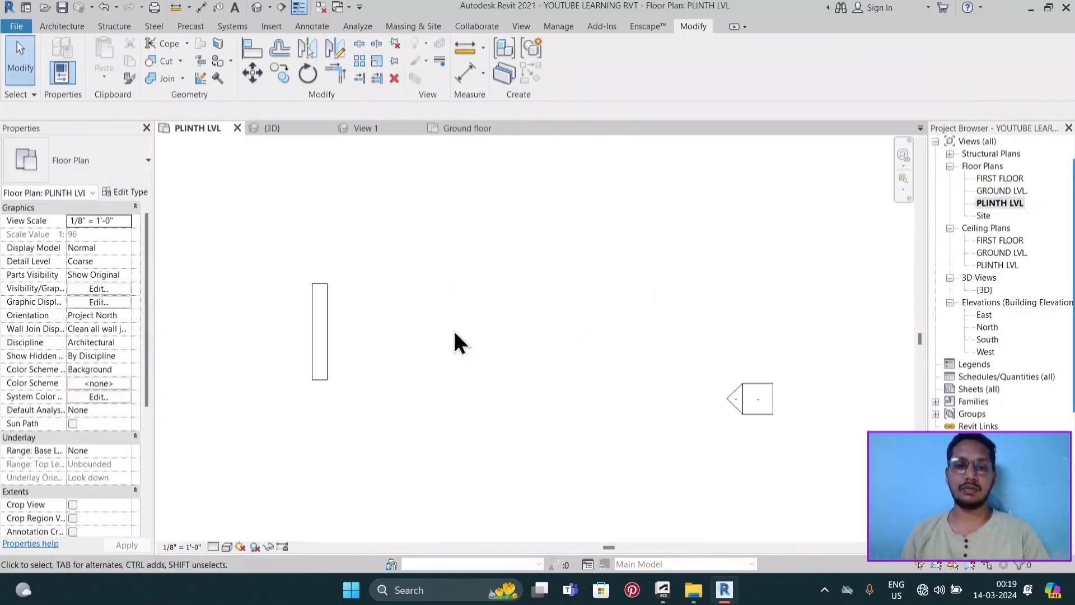
# - Create a Model In-Place of category Generic Models, keeping the name Generic Models 3
pyautogui.click(68, 33)
pyautogui.click(171, 74)
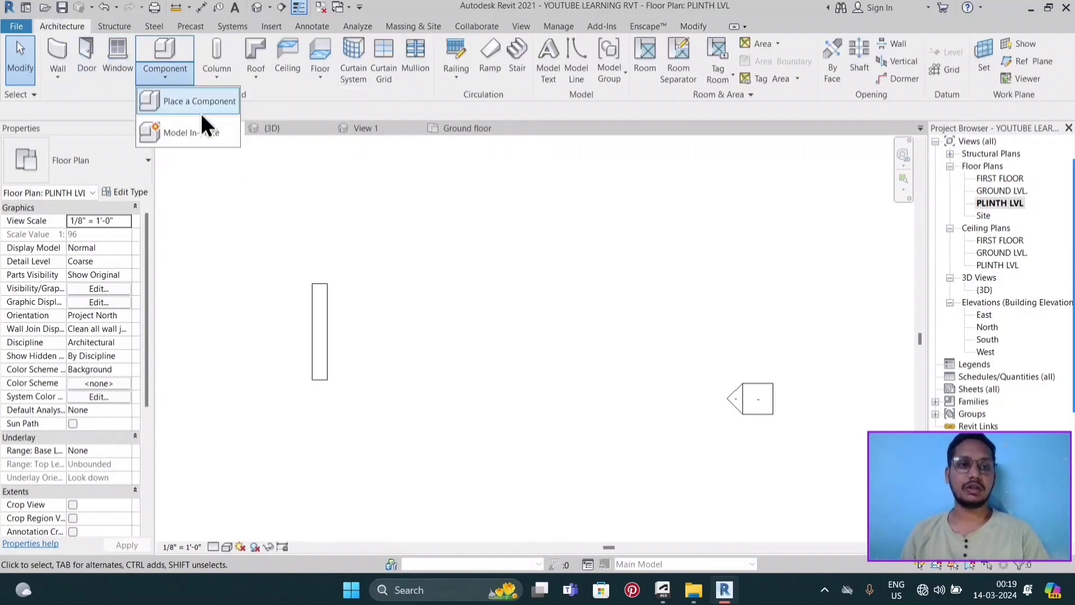
pyautogui.click(202, 124)
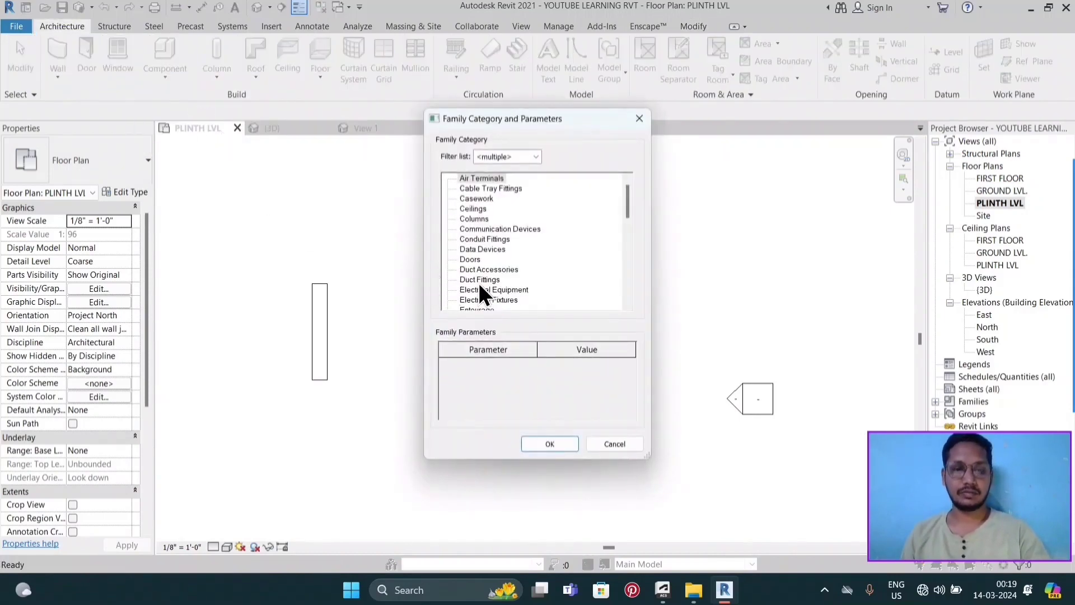
pyautogui.click(486, 240)
pyautogui.press('g')
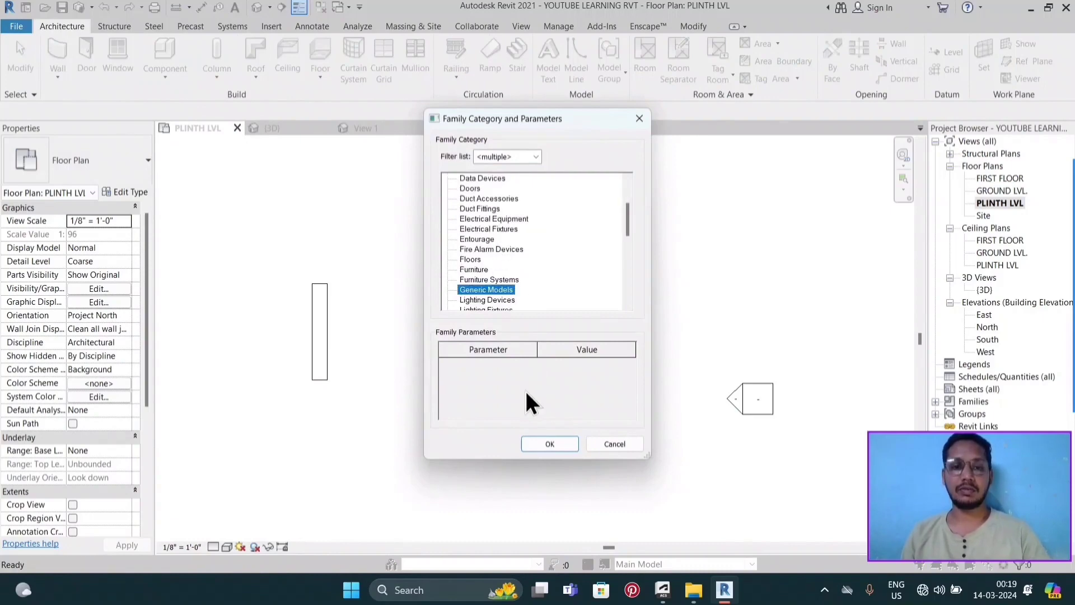
pyautogui.click(549, 443)
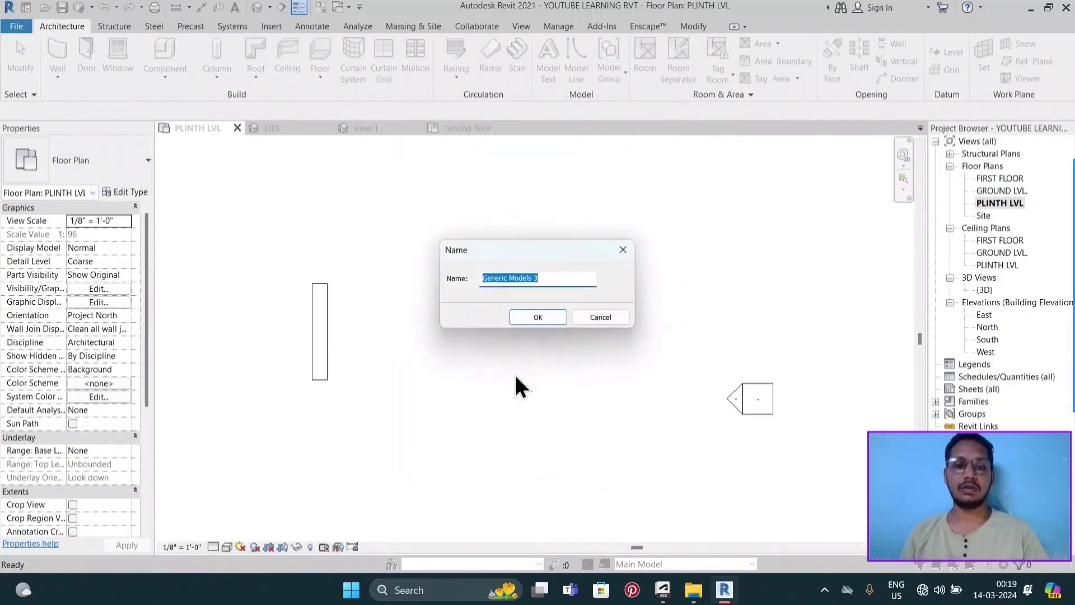
pyautogui.click(537, 317)
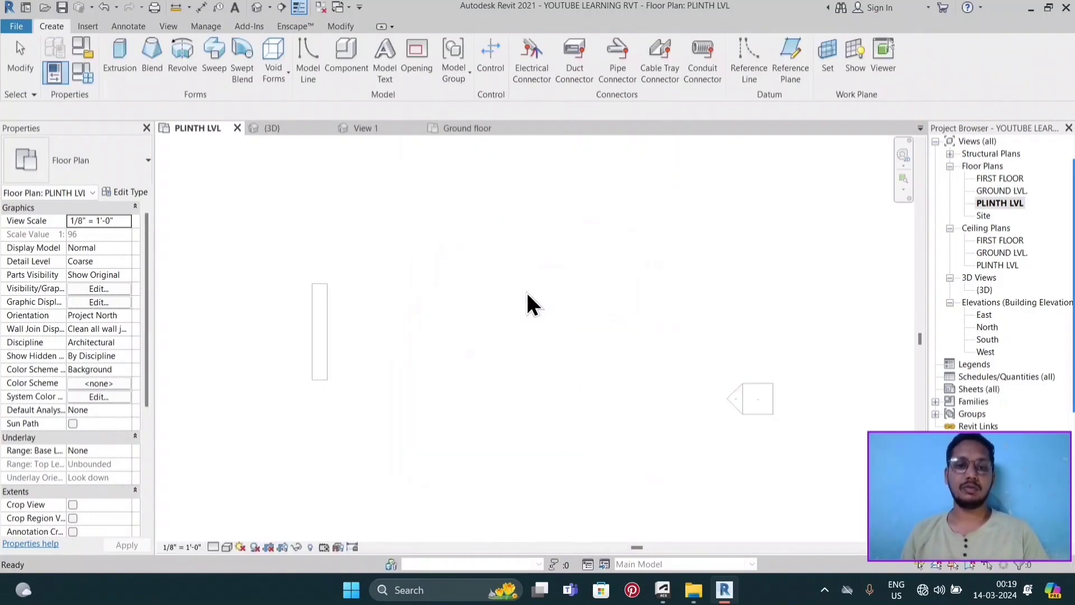
# - Start a Revolve and draw its 17'-6" horizontal axis line, then recentre the view
pyautogui.click(191, 66)
pyautogui.moveTo(565, 286); pyautogui.dragTo(467, 249, button='middle')
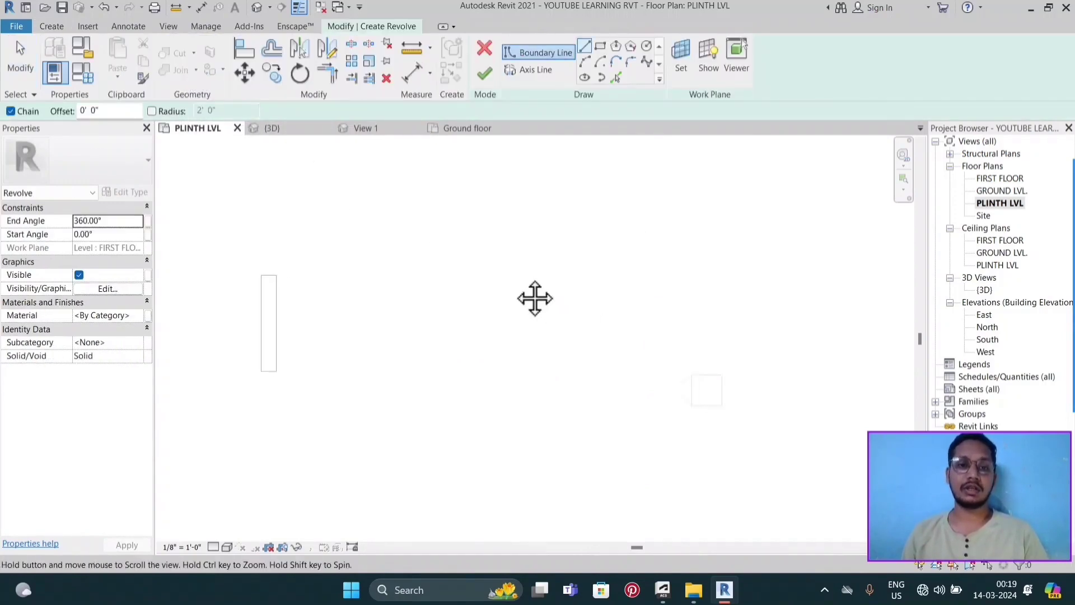
pyautogui.click(529, 72)
pyautogui.click(371, 290)
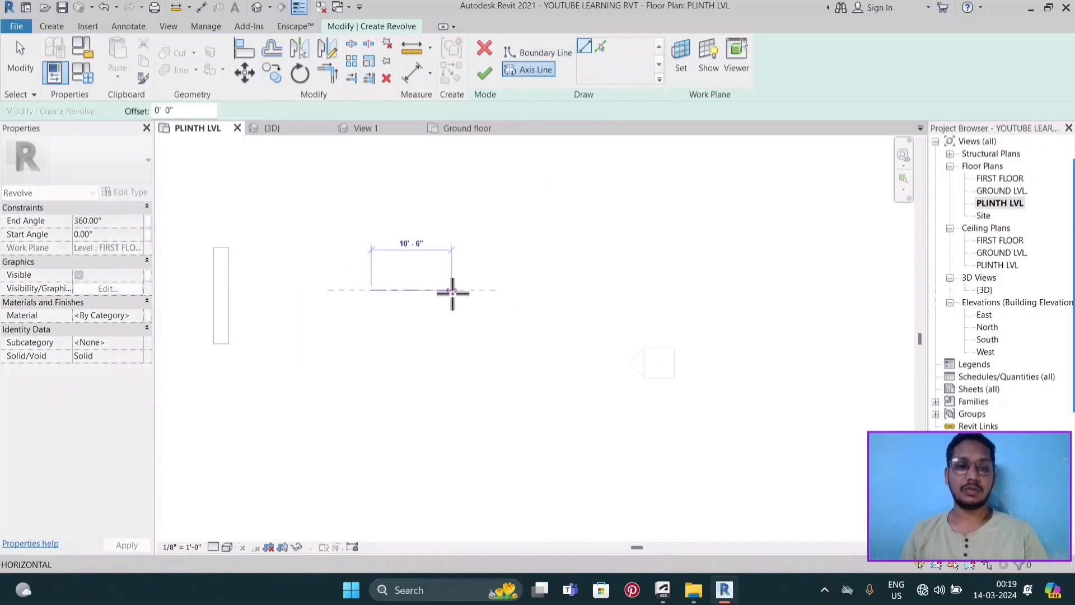
pyautogui.click(505, 289)
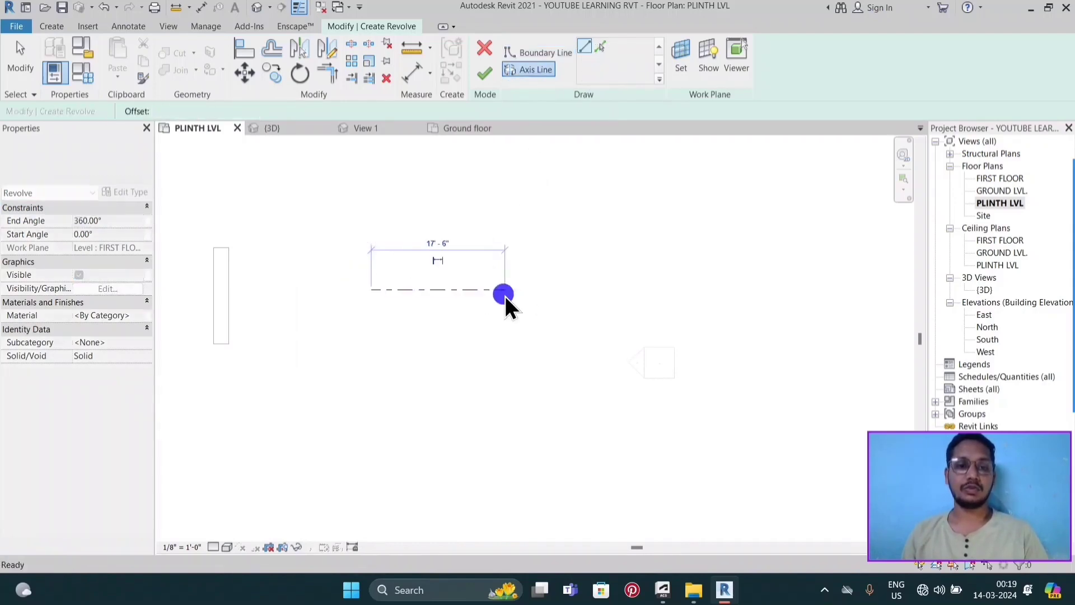
pyautogui.click(452, 310)
pyautogui.moveTo(452, 309); pyautogui.dragTo(473, 291, button='middle')
pyautogui.scroll(2, 478, 263)
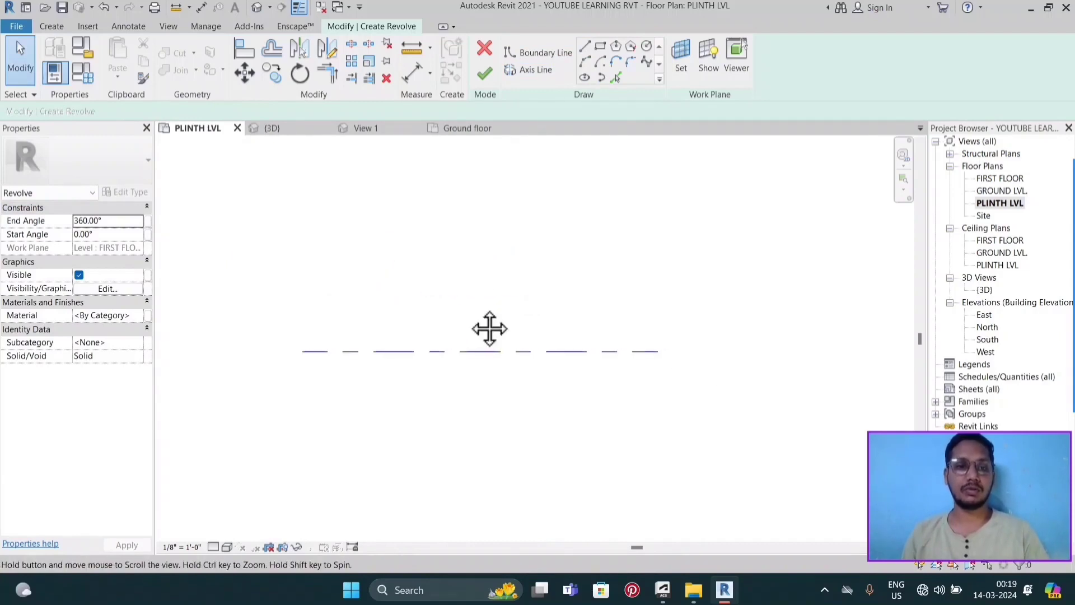
pyautogui.moveTo(489, 328); pyautogui.dragTo(441, 311, button='middle')
pyautogui.moveTo(483, 144); pyautogui.dragTo(593, 259, button='middle')
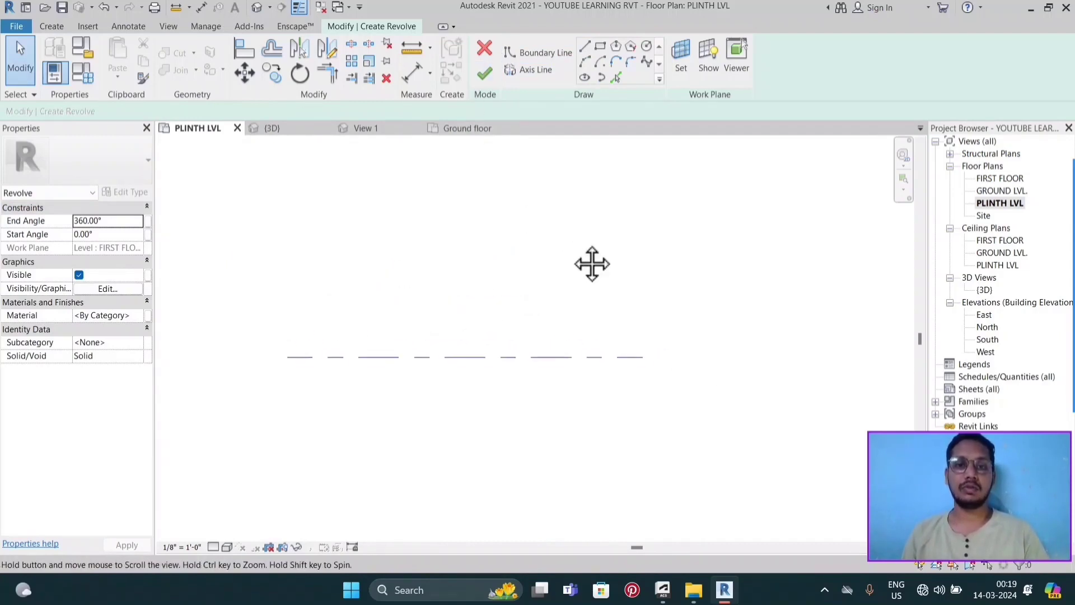
# - Draw the profile's short top-left edge and its outer vertical edge above the axis
pyautogui.moveTo(1004, 485); pyautogui.dragTo(999, 471)
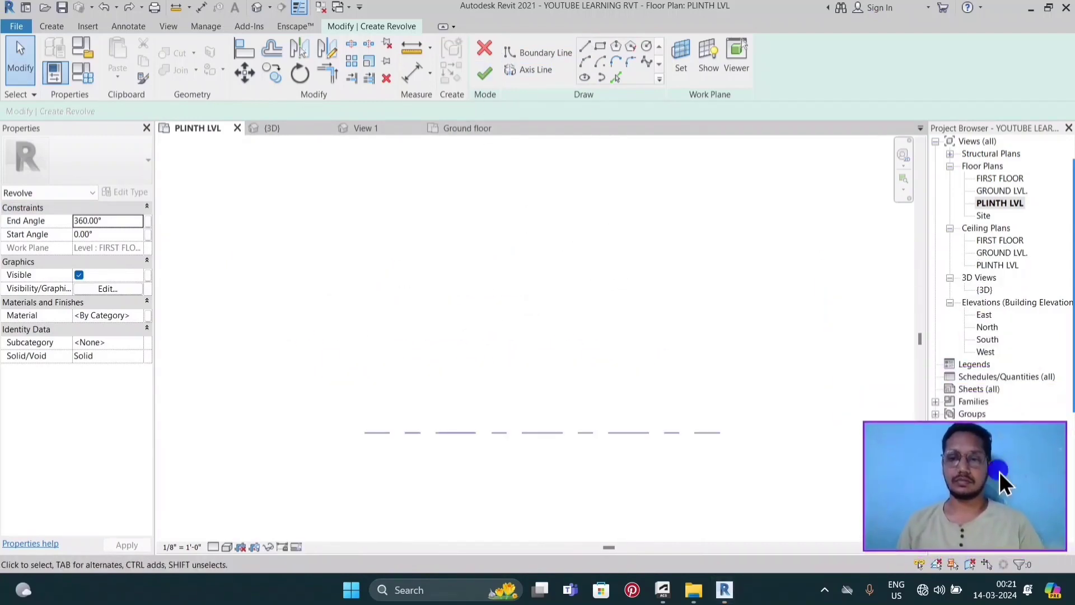
pyautogui.click(590, 49)
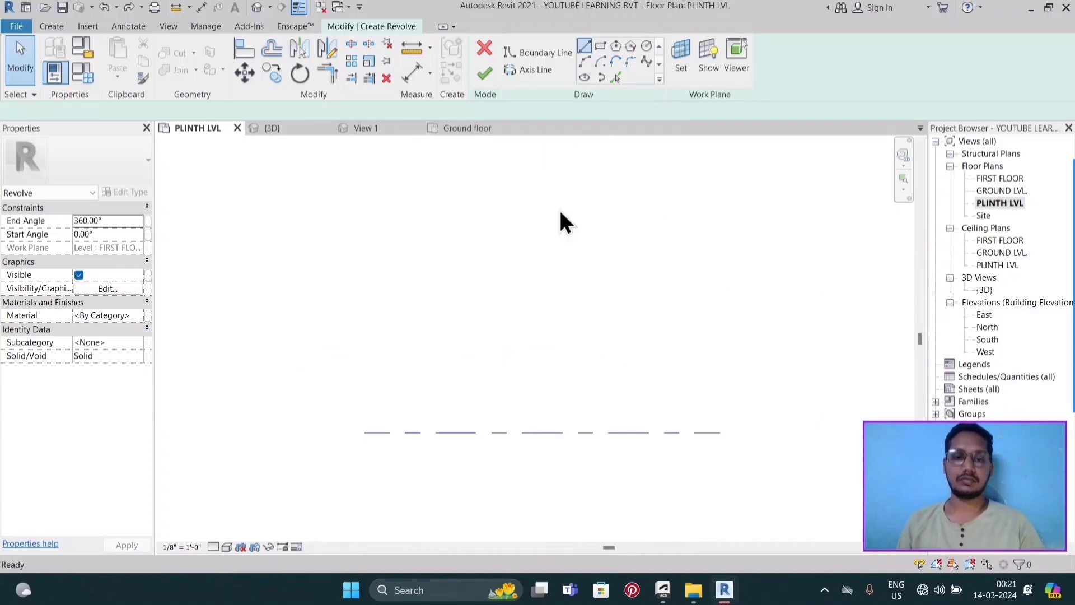
pyautogui.click(509, 305)
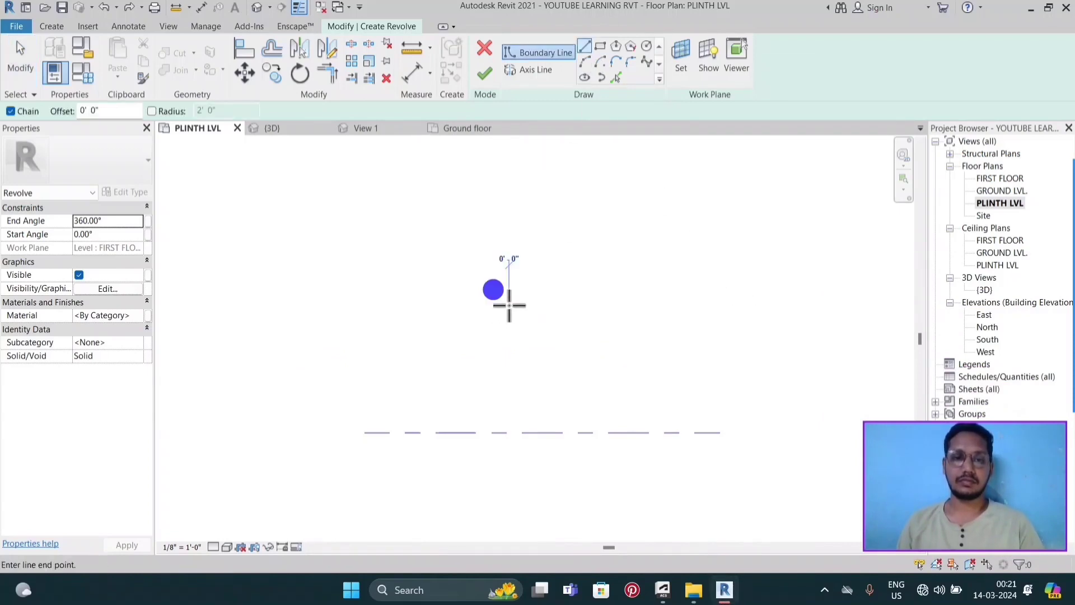
pyautogui.click(487, 305)
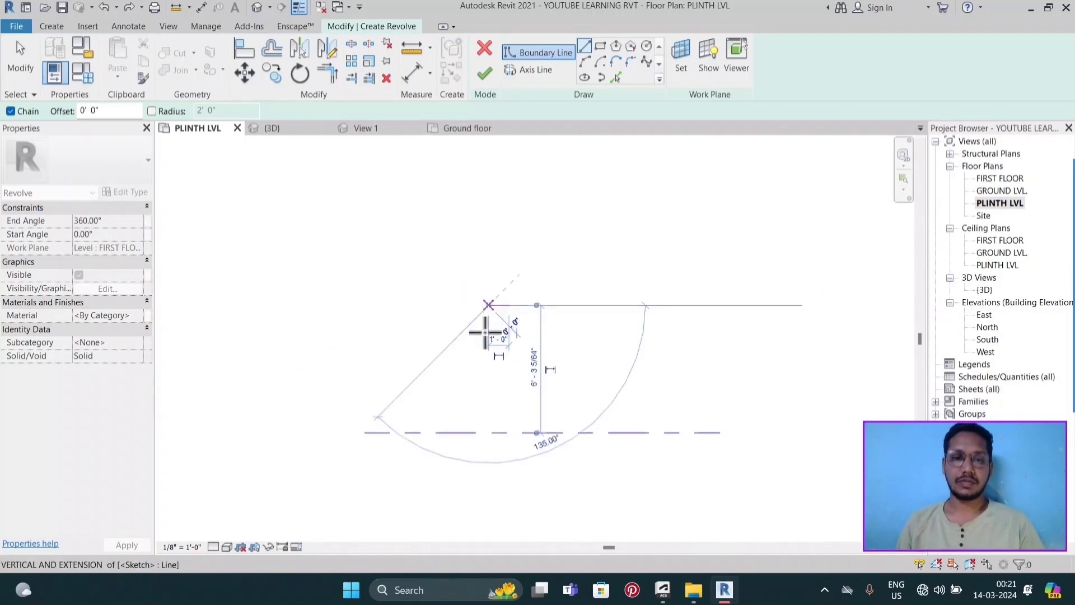
pyautogui.click(487, 397)
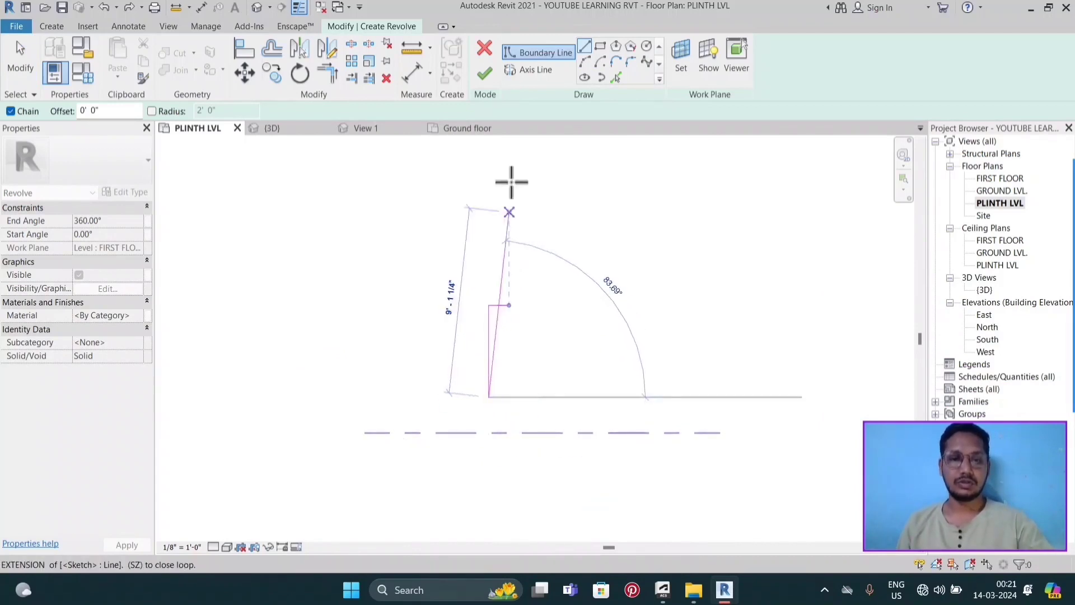
pyautogui.press('Escape')
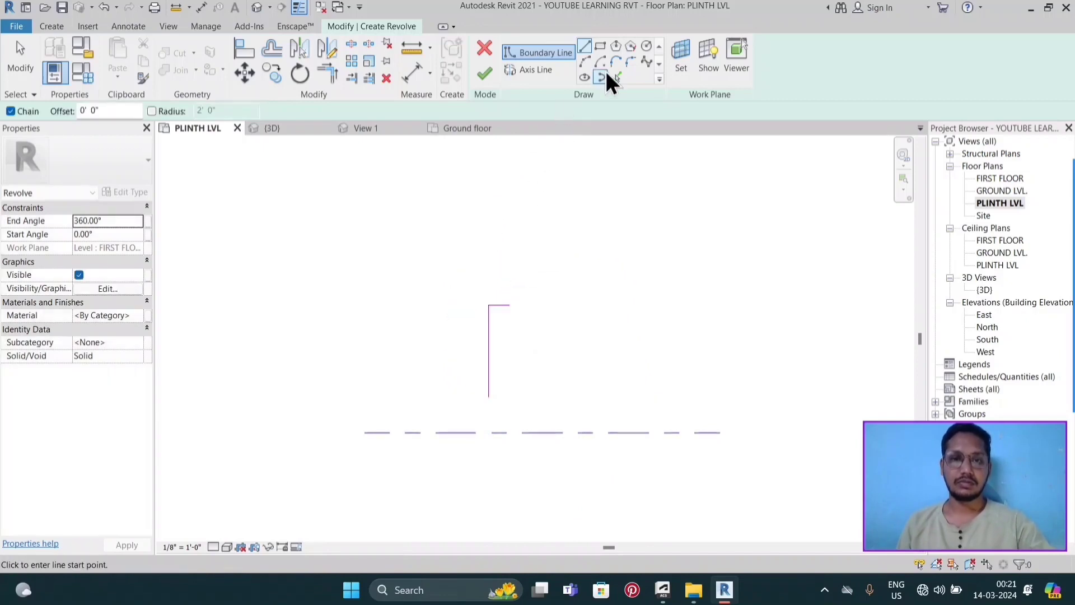
# - Draw the L's inner edge, foot and closing line, then window-select the whole L
pyautogui.click(584, 45)
pyautogui.click(508, 305)
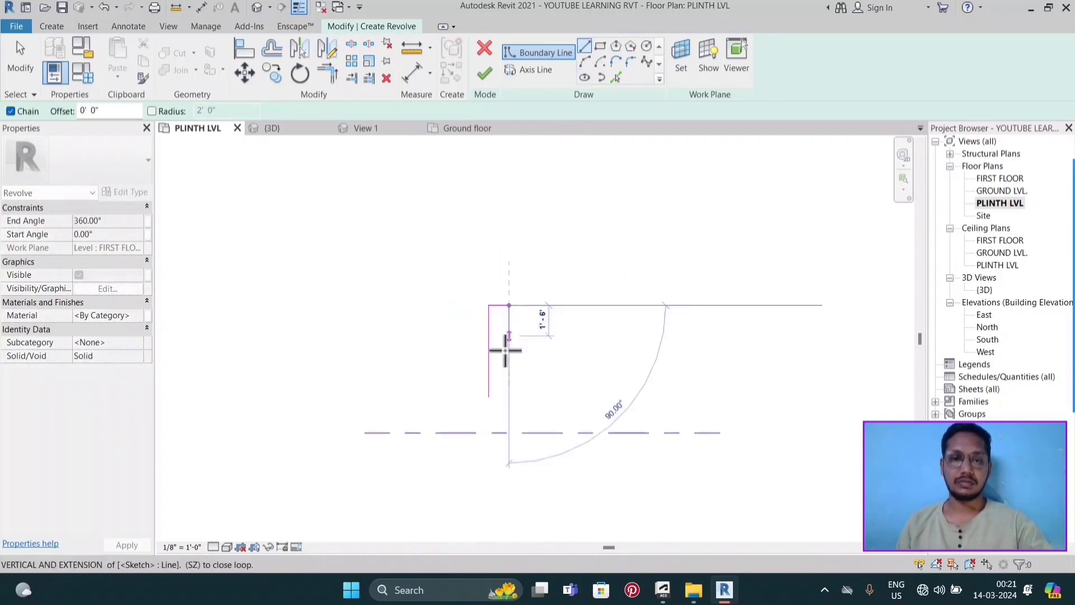
pyautogui.click(508, 375)
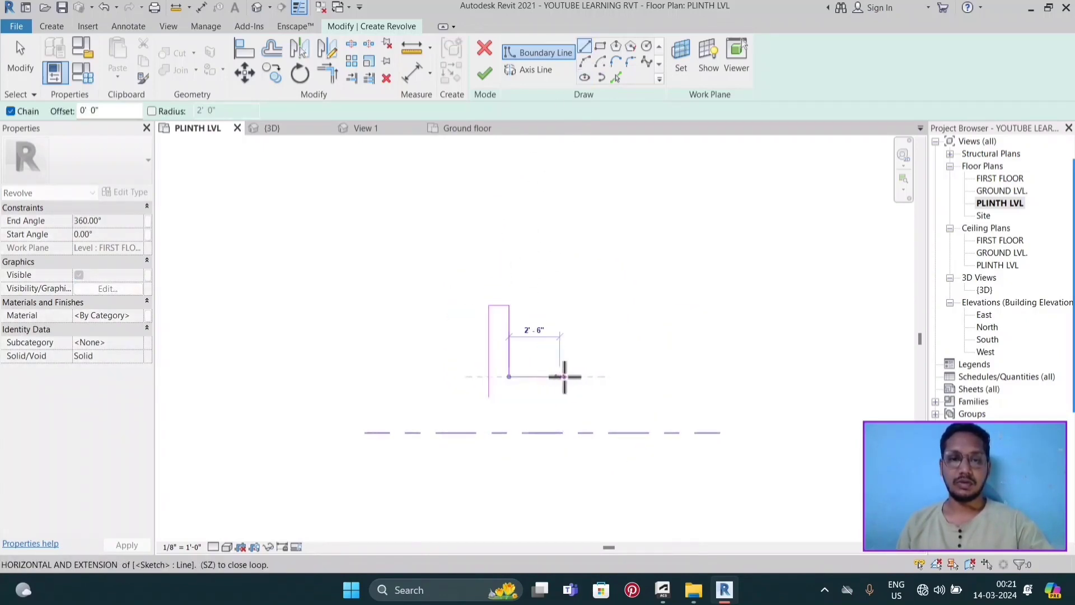
pyautogui.click(559, 377)
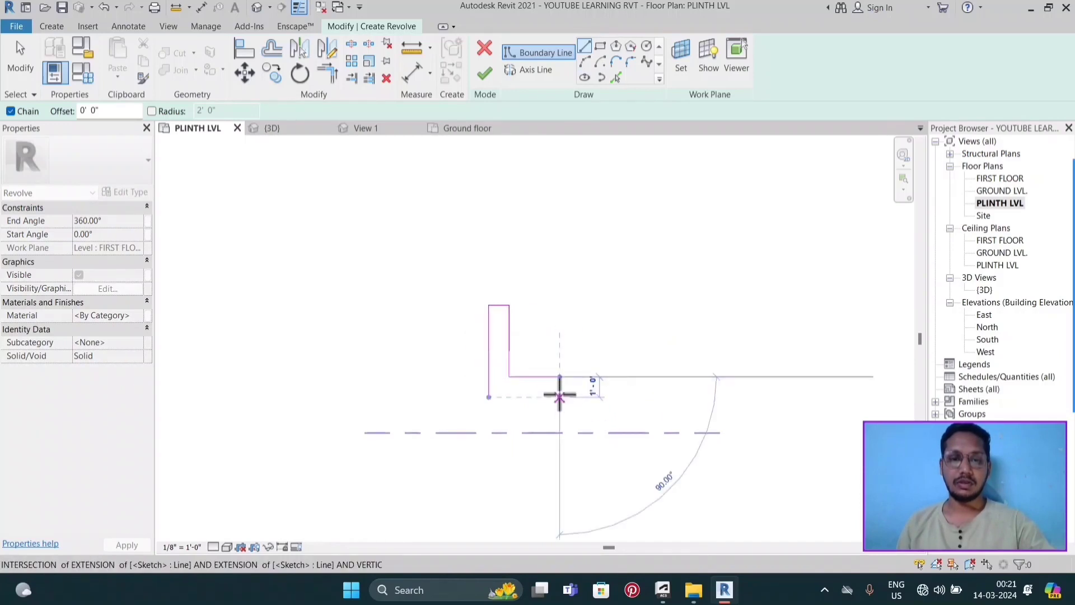
pyautogui.click(559, 397)
pyautogui.click(488, 398)
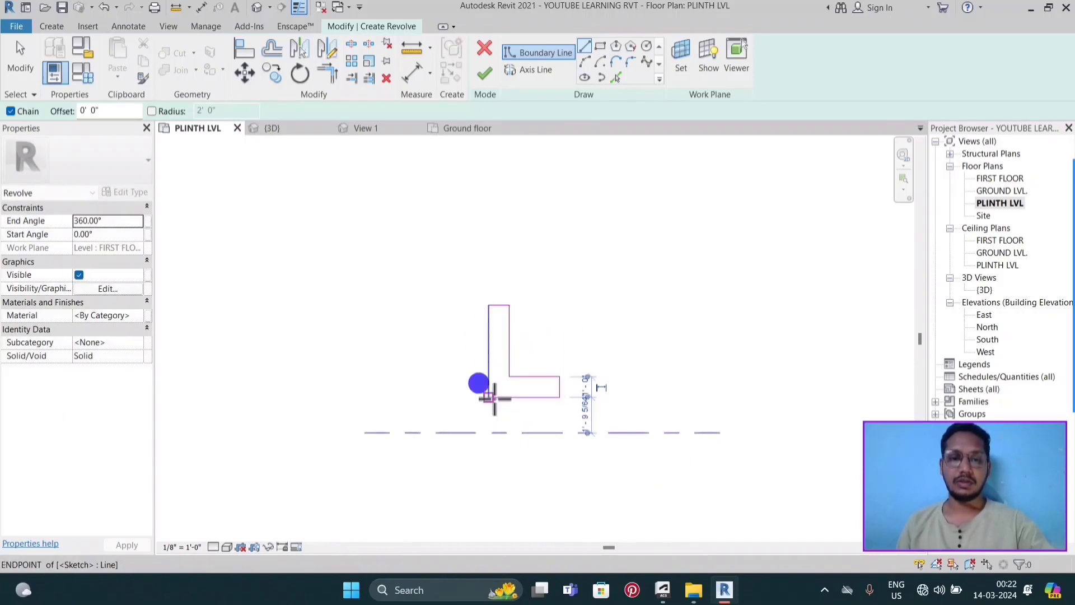
pyautogui.press('Escape')
pyautogui.press('Escape')
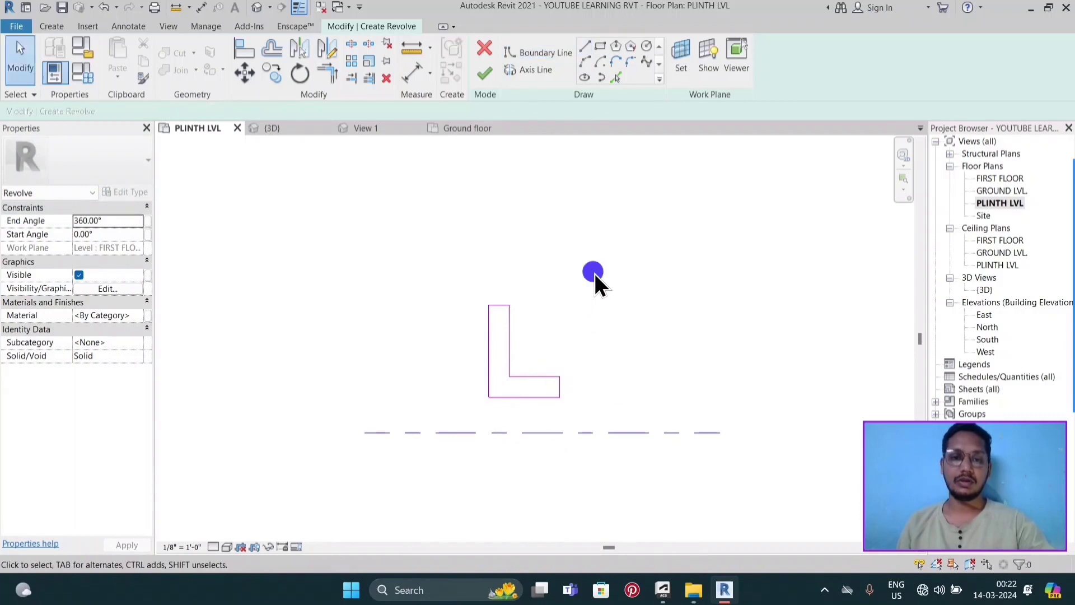
pyautogui.moveTo(593, 272); pyautogui.dragTo(473, 402)
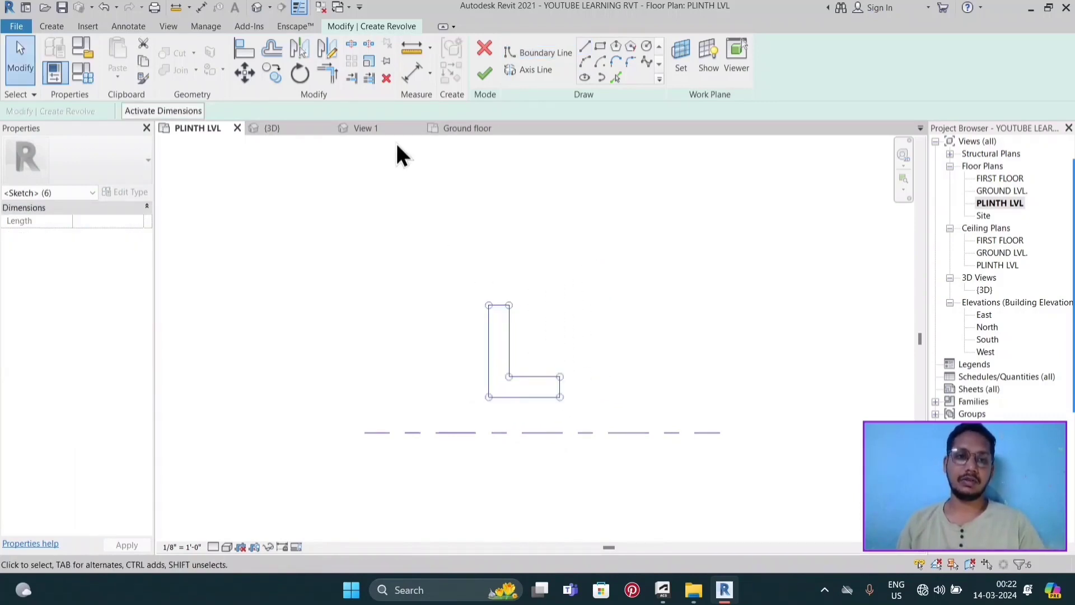
# - Mirror the L profile about its corner into a U and delete the overlapping short line
pyautogui.click(327, 50)
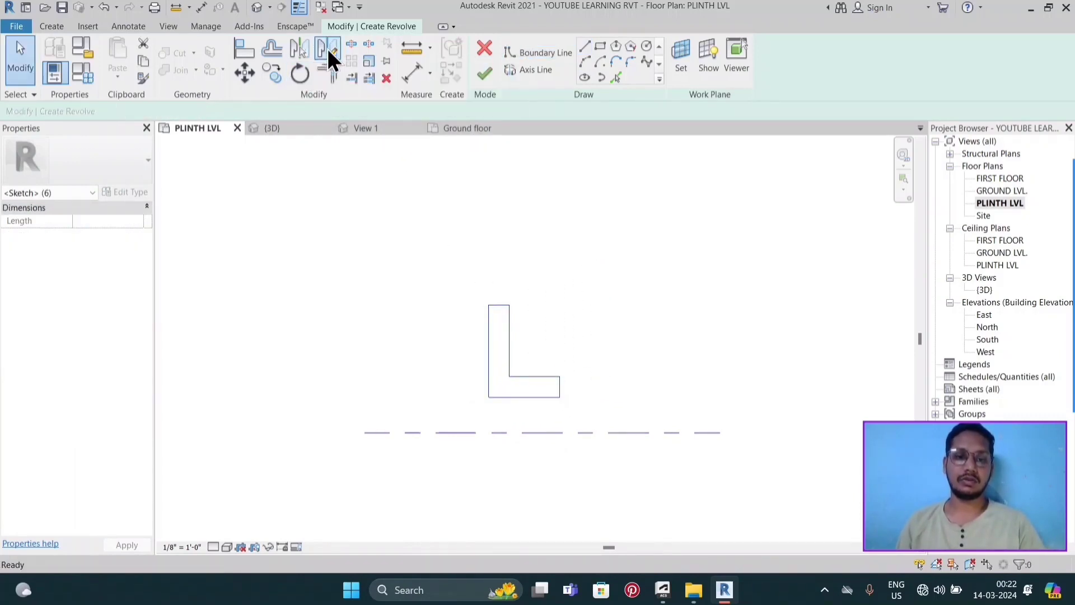
pyautogui.click(559, 376)
pyautogui.click(559, 277)
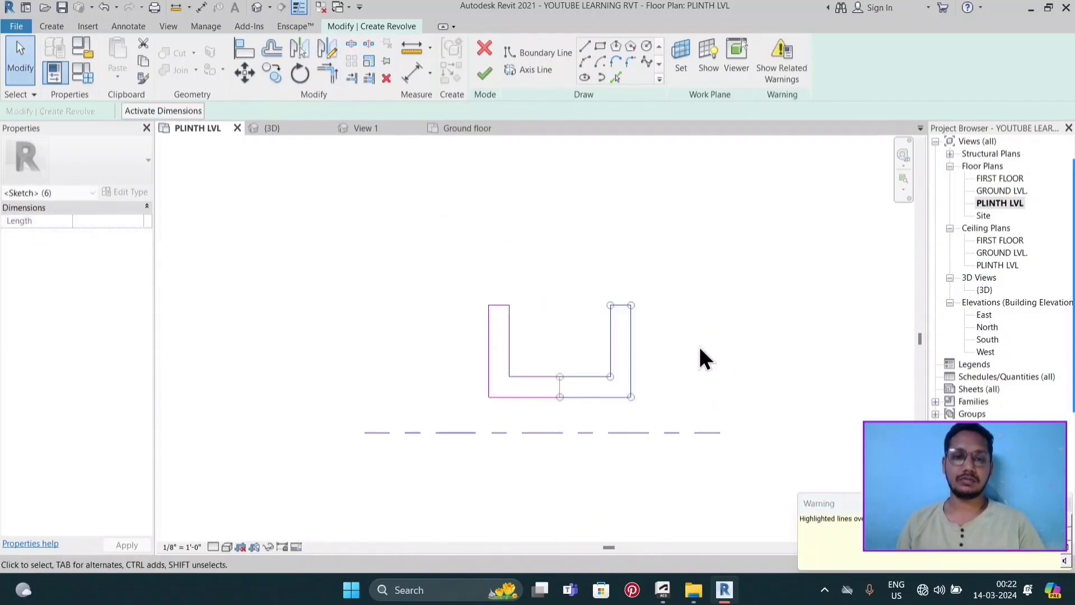
pyautogui.click(734, 359)
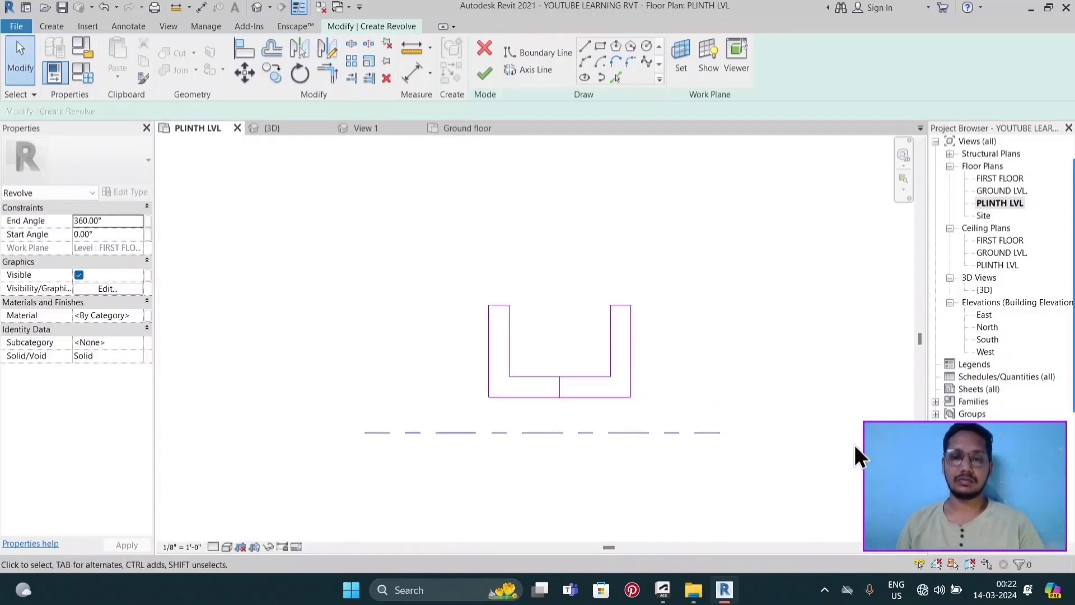
pyautogui.click(562, 386)
pyautogui.press('Delete')
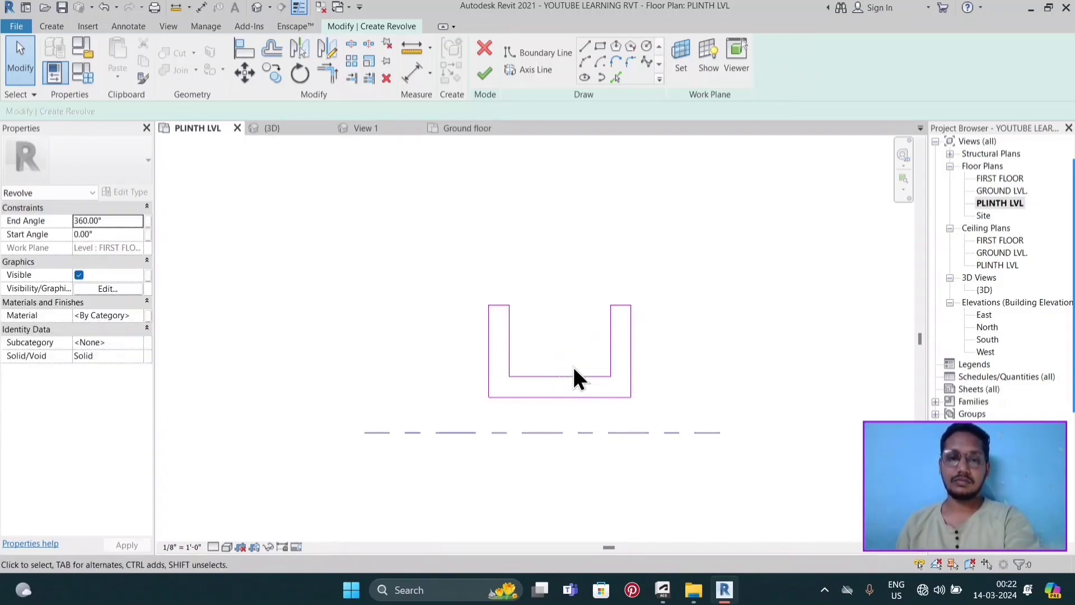
# - Delete the two bottom sketch segments of the U
pyautogui.scroll(1, 565, 371)
pyautogui.scroll(3, 563, 372)
pyautogui.scroll(3, 554, 392)
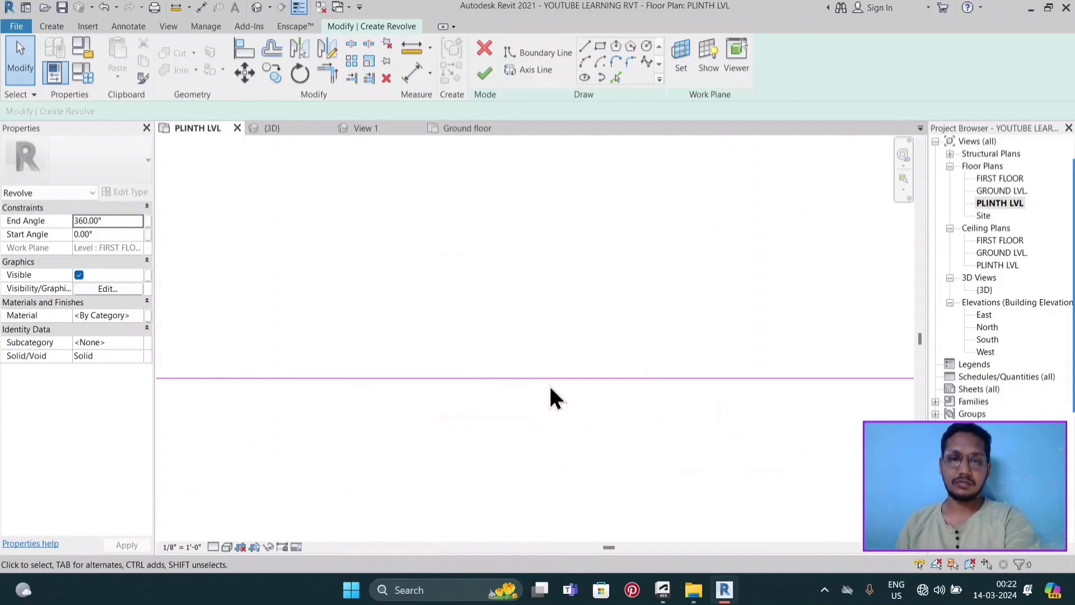
pyautogui.scroll(-3, 560, 392)
pyautogui.click(541, 382)
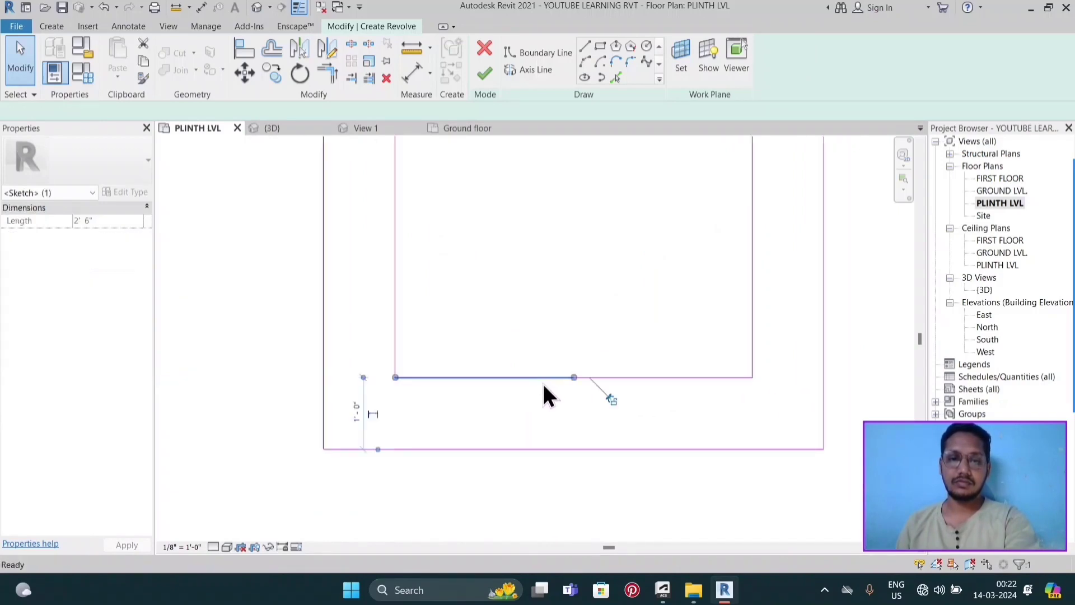
pyautogui.press('Delete')
pyautogui.click(603, 376)
pyautogui.press('Delete')
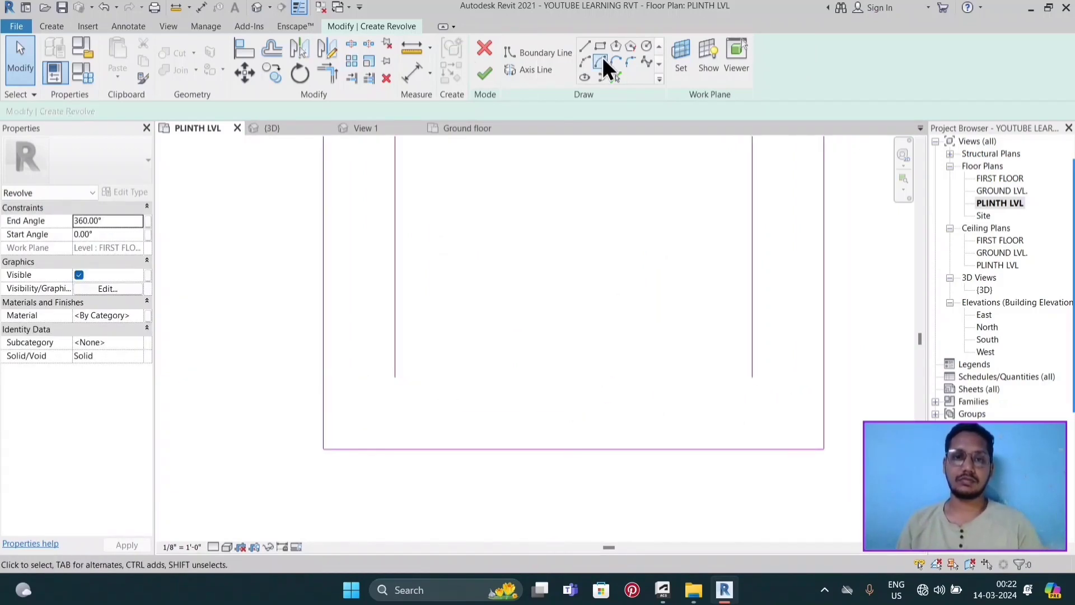
# - Draw one continuous bottom boundary line from the left side to the right side
pyautogui.click(586, 48)
pyautogui.click(395, 377)
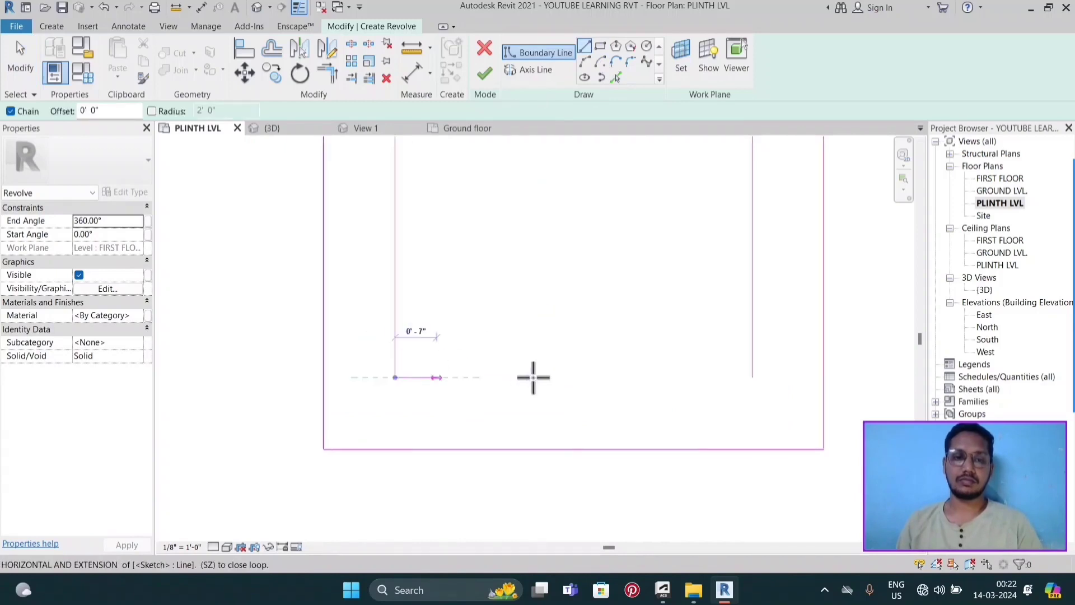
pyautogui.click(752, 377)
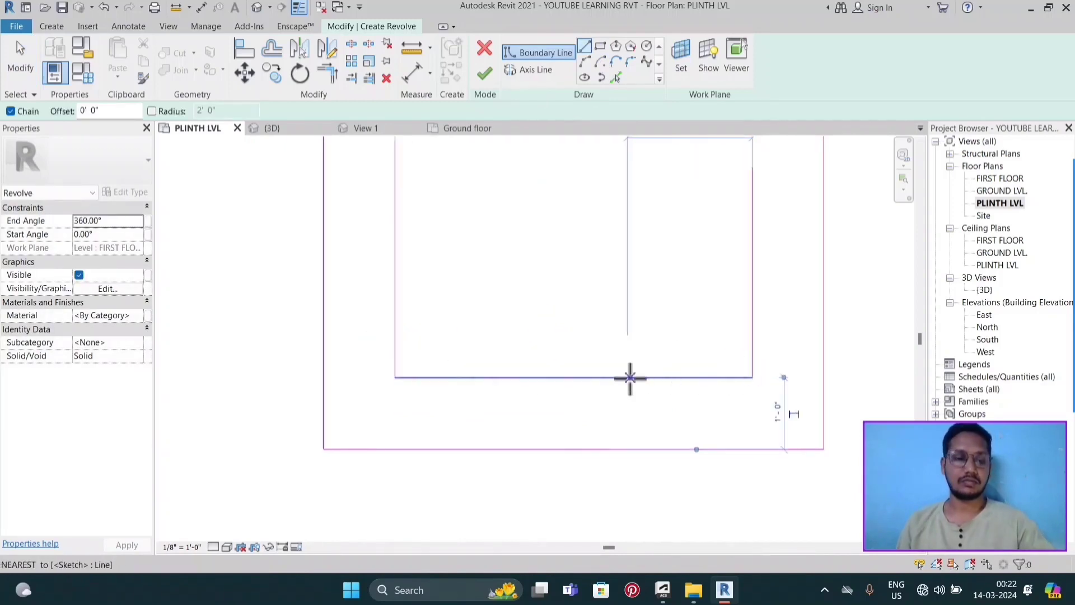
pyautogui.press('Escape')
pyautogui.press('Escape')
pyautogui.scroll(-3, 560, 257)
pyautogui.scroll(-2, 532, 319)
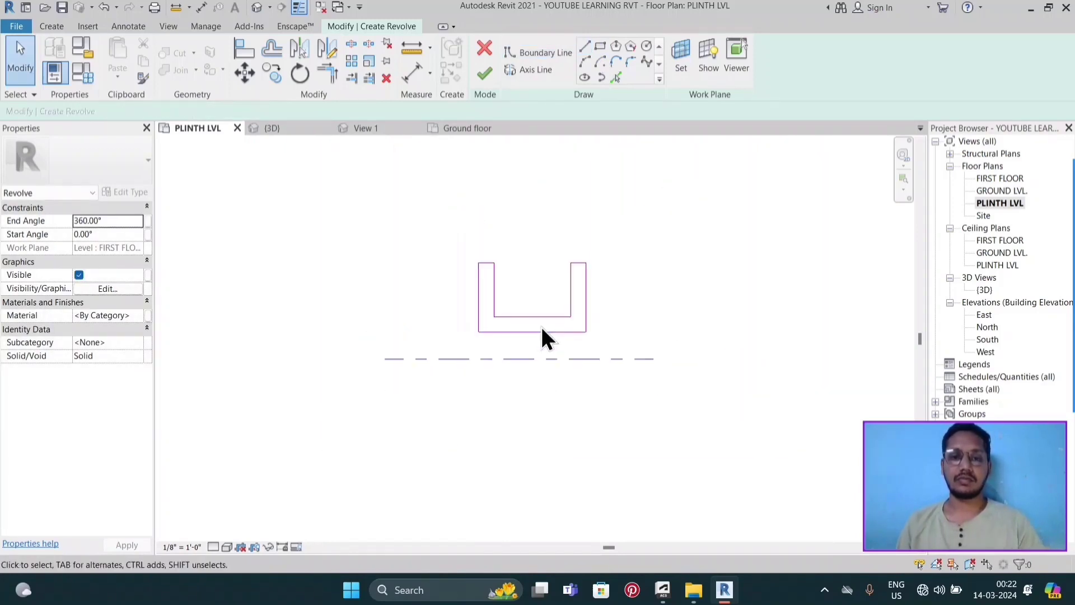
# - Finish the sketch to revolve the U profile into a spool, then open the {3D} view
pyautogui.click(486, 74)
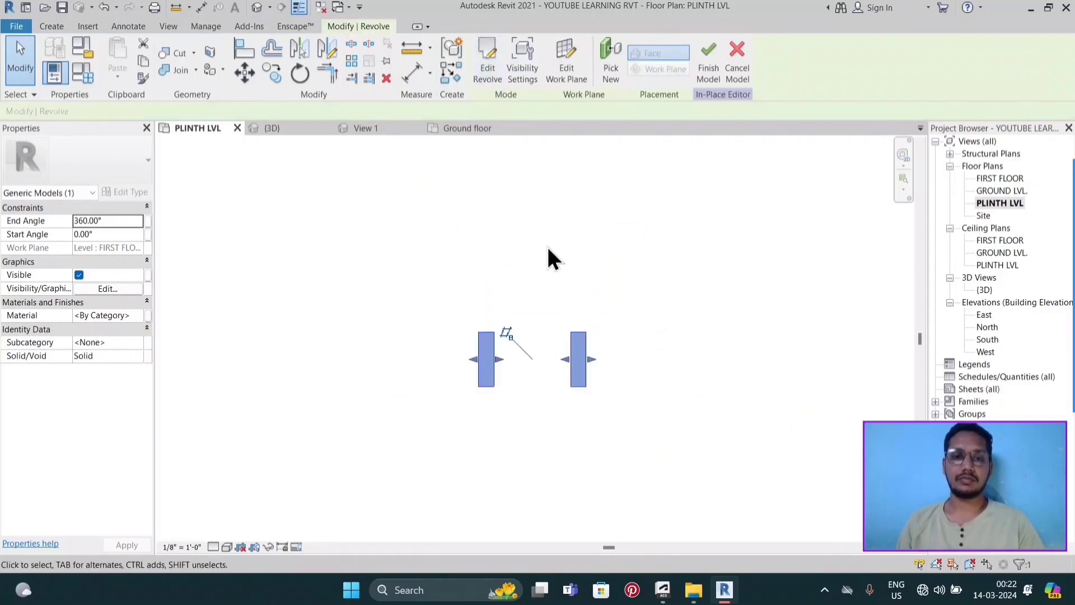
pyautogui.scroll(-2, 579, 235)
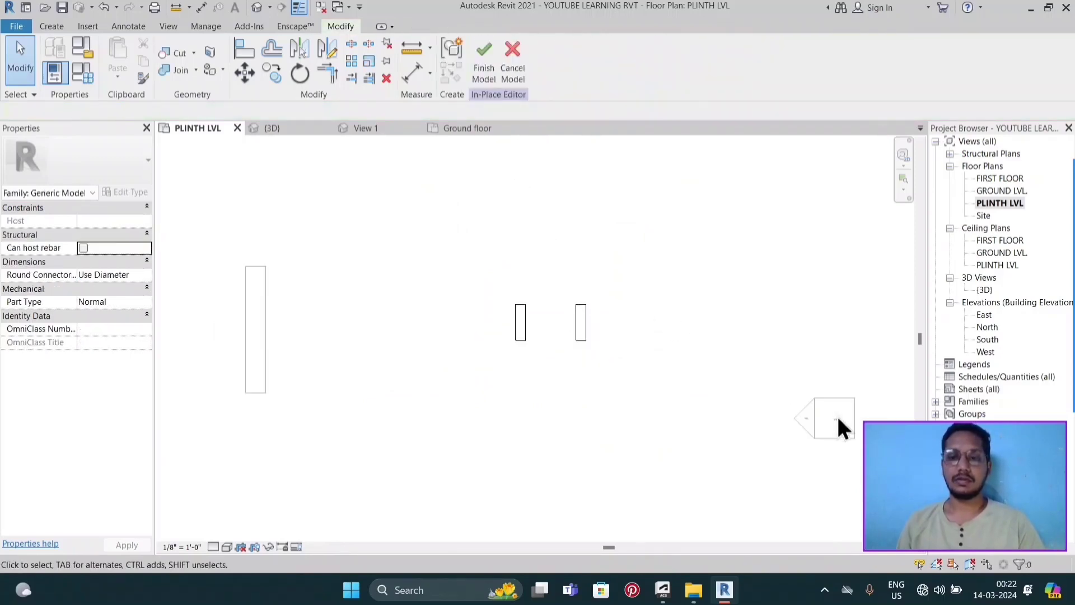
pyautogui.scroll(-1, 609, 364)
pyautogui.scroll(-2, 609, 364)
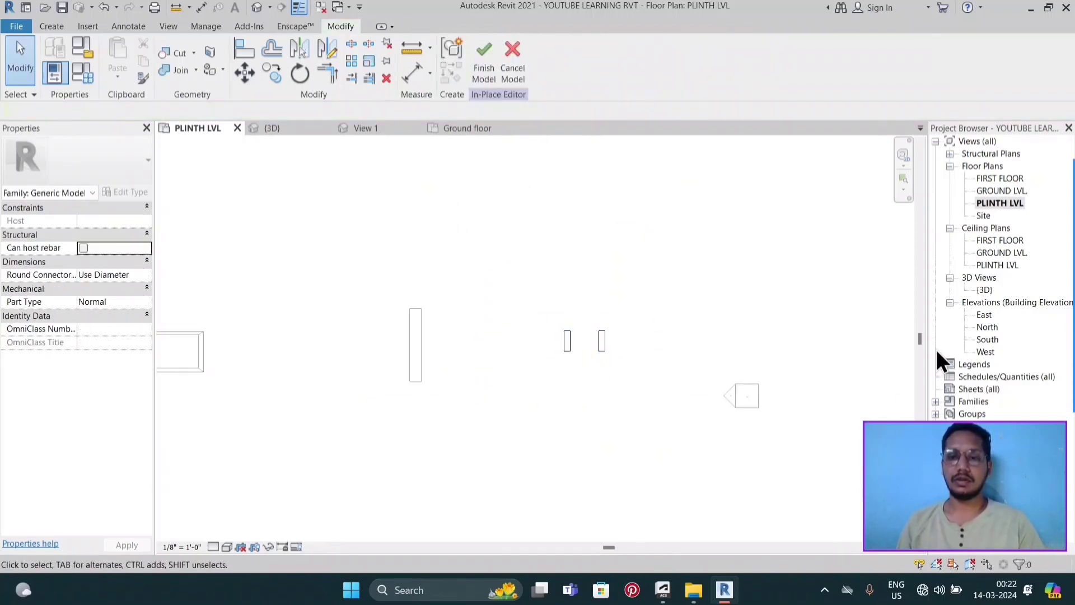
pyautogui.doubleClick(986, 291)
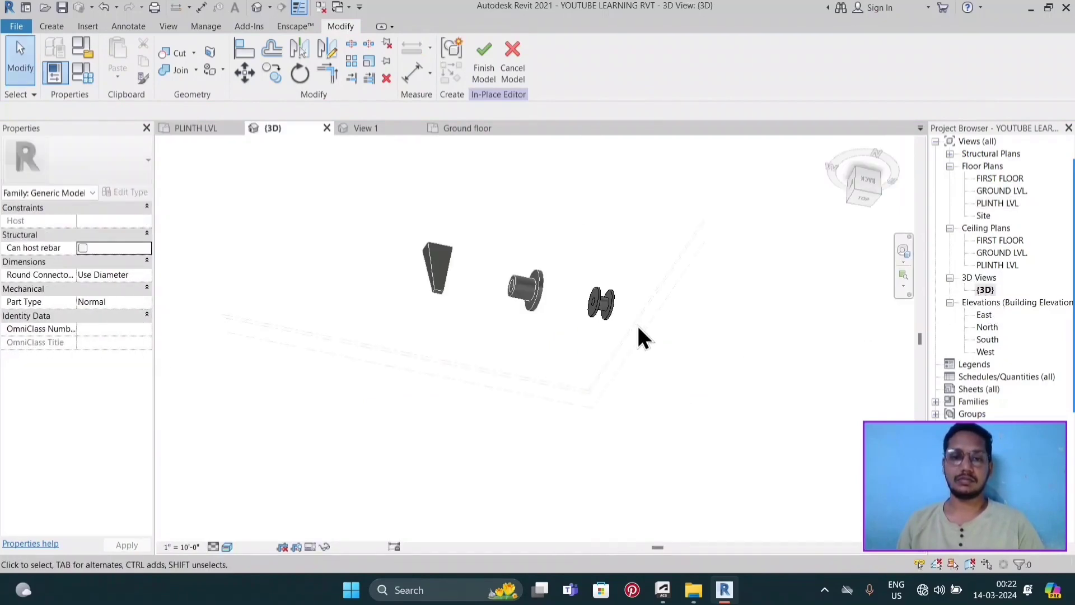
# - Orbit around the three solids, selecting the new spool to inspect it
pyautogui.keyDown('shift'); pyautogui.moveTo(642, 322); pyautogui.dragTo(590, 262, button='middle'); pyautogui.keyUp('shift')
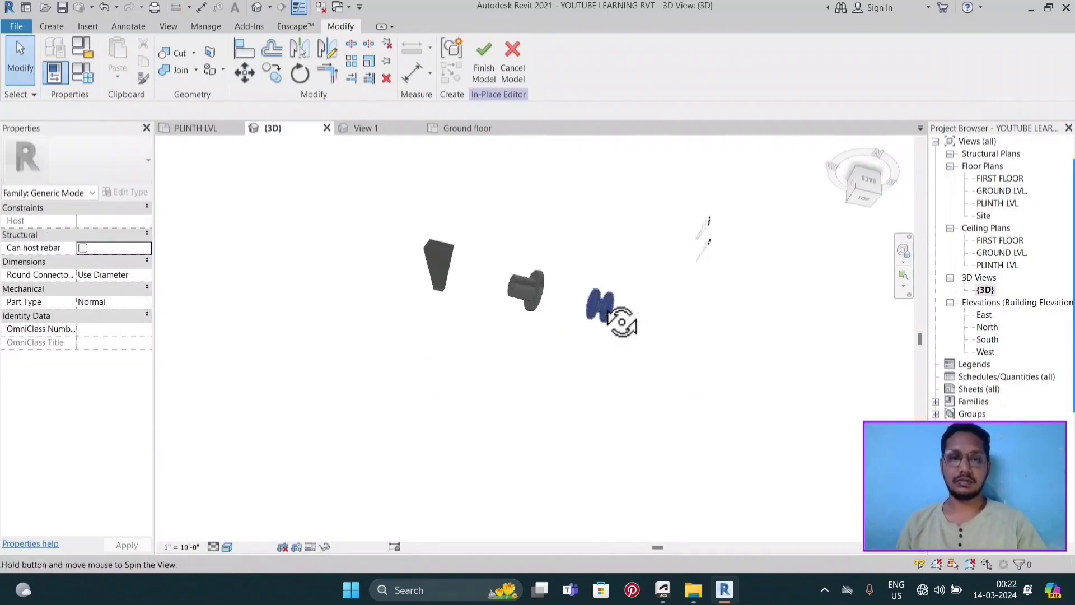
pyautogui.scroll(2, 593, 269)
pyautogui.scroll(2, 610, 302)
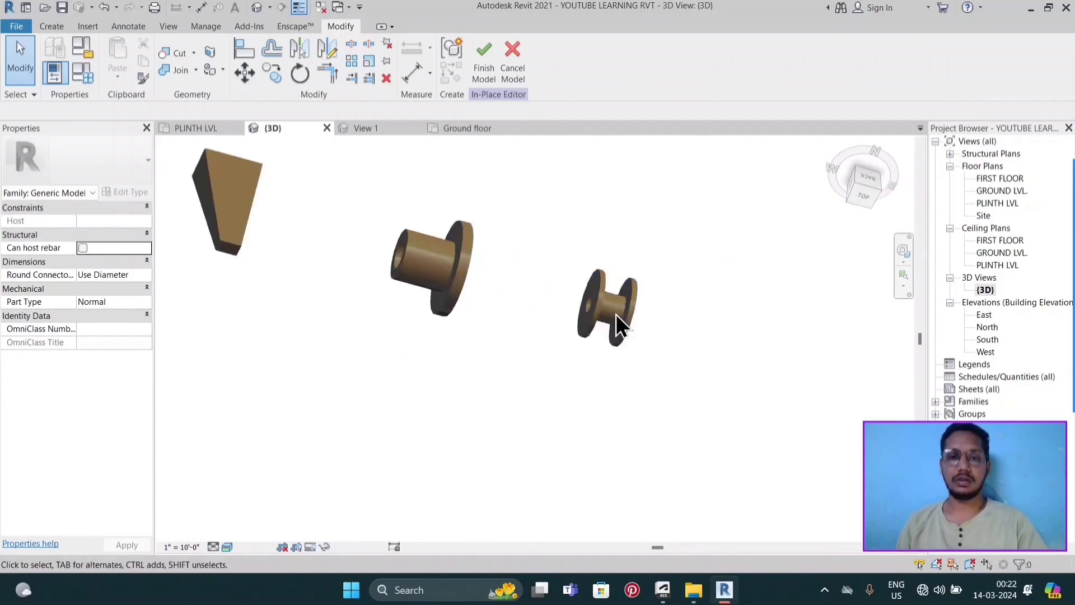
pyautogui.moveTo(617, 324)
pyautogui.keyDown('shift'); pyautogui.mouseDown(button='middle')
pyautogui.moveTo(644, 291)
pyautogui.moveTo(599, 202)
pyautogui.moveTo(732, 310)
pyautogui.moveTo(628, 285)
pyautogui.moveTo(563, 222)
pyautogui.moveTo(693, 250)
pyautogui.moveTo(643, 216)
pyautogui.moveTo(722, 218)
pyautogui.mouseUp(button='middle'); pyautogui.keyUp('shift')
pyautogui.click(619, 231)
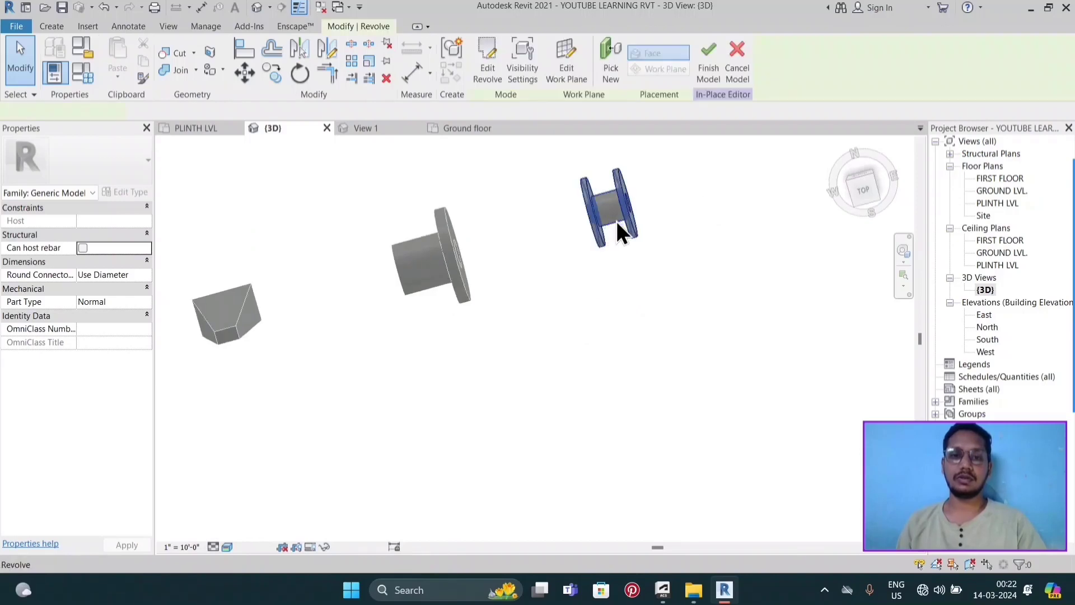
pyautogui.moveTo(665, 263)
pyautogui.keyDown('shift'); pyautogui.mouseDown(button='middle')
pyautogui.moveTo(586, 252)
pyautogui.moveTo(643, 254)
pyautogui.moveTo(610, 252)
pyautogui.moveTo(571, 221)
pyautogui.moveTo(496, 113)
pyautogui.moveTo(612, 257)
pyautogui.moveTo(593, 150)
pyautogui.moveTo(604, 259)
pyautogui.moveTo(595, 168)
pyautogui.moveTo(595, 185)
pyautogui.mouseUp(button='middle'); pyautogui.keyUp('shift')
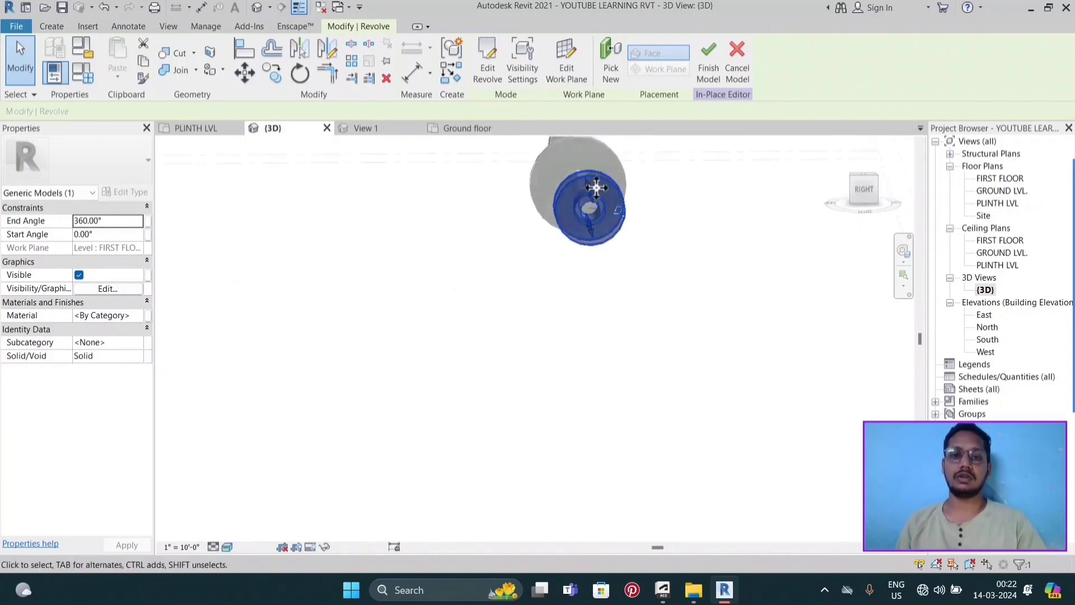
pyautogui.click(638, 338)
pyautogui.moveTo(605, 228)
pyautogui.keyDown('shift'); pyautogui.mouseDown(button='middle')
pyautogui.moveTo(569, 233)
pyautogui.moveTo(750, 263)
pyautogui.mouseUp(button='middle'); pyautogui.keyUp('shift')
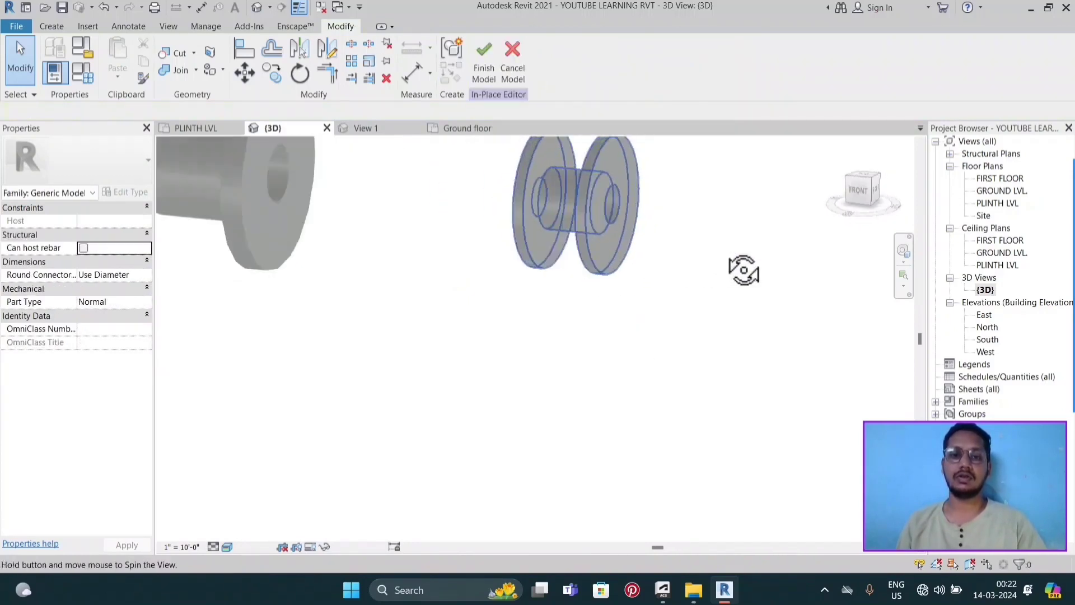
# - Snap to the FRONT view, zoom in, and orbit for an angled look at the spool
pyautogui.scroll(-1, 595, 347)
pyautogui.scroll(-2, 577, 291)
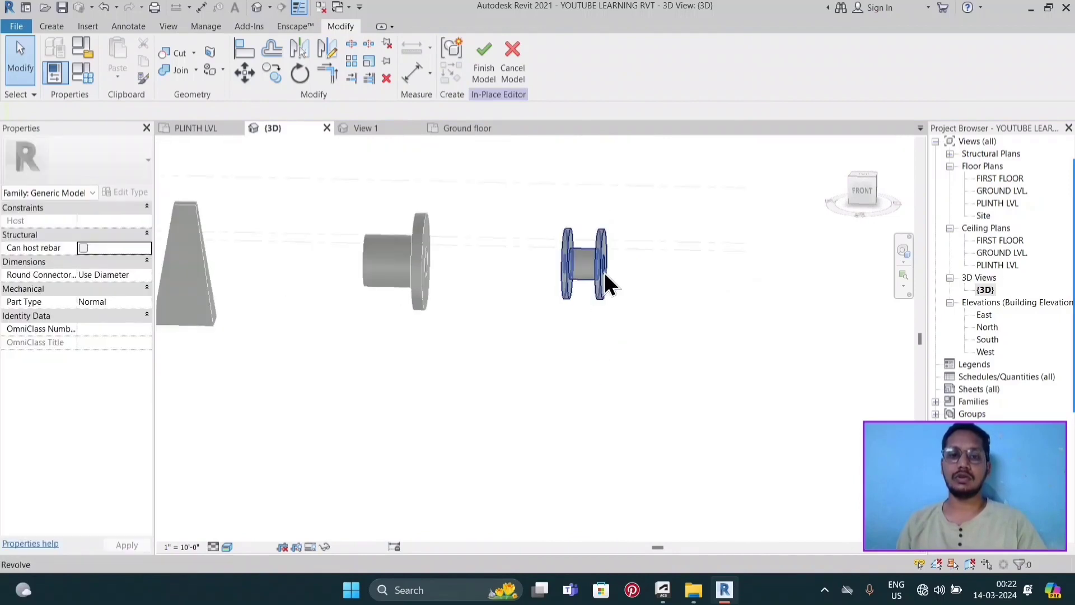
pyautogui.scroll(2, 621, 282)
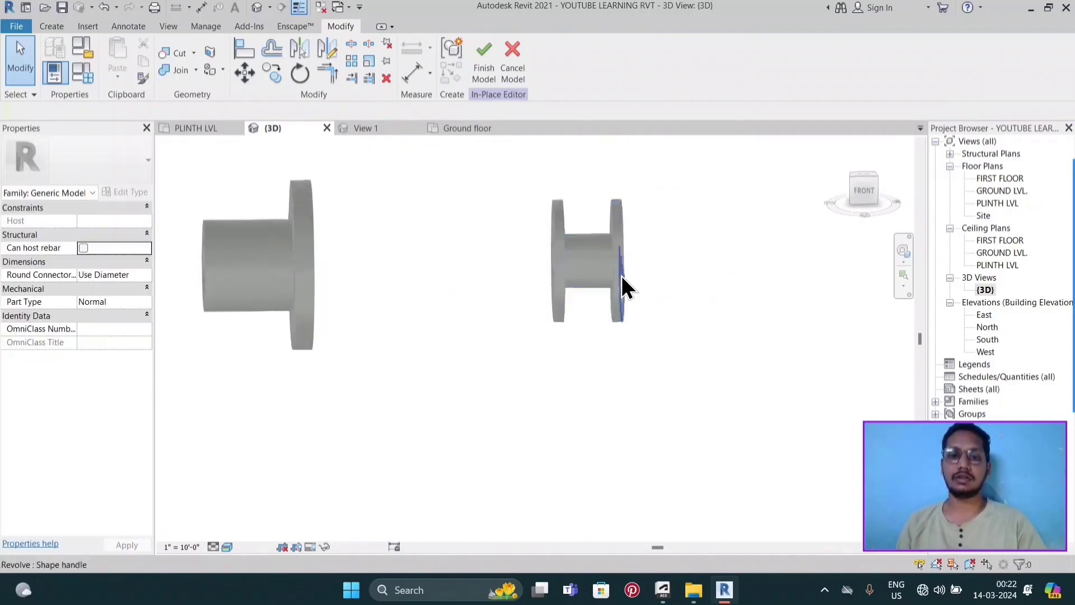
pyautogui.scroll(2, 618, 280)
pyautogui.click(861, 193)
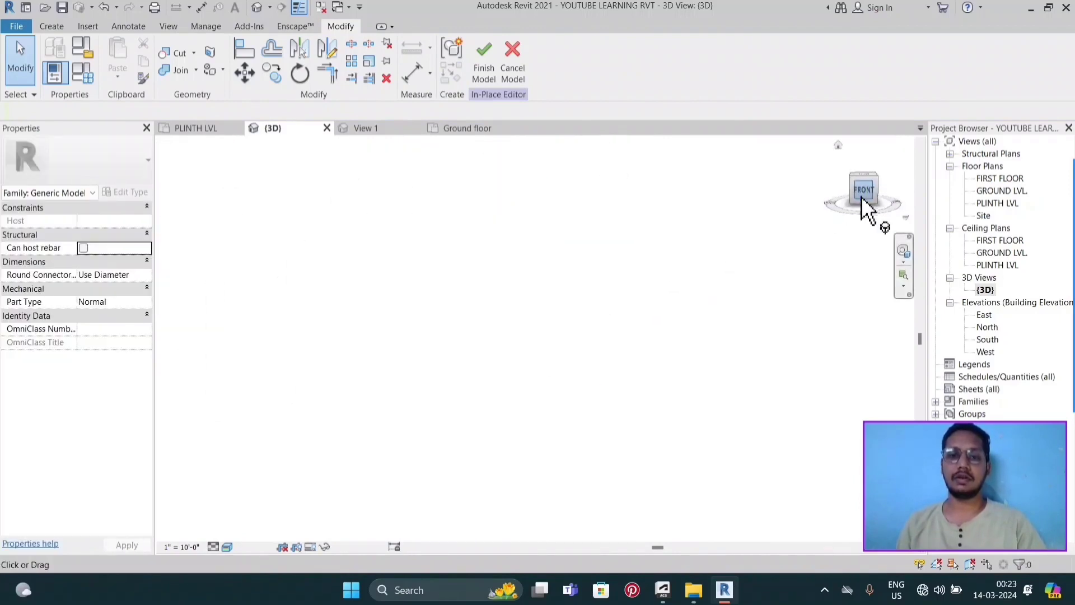
pyautogui.scroll(4, 582, 322)
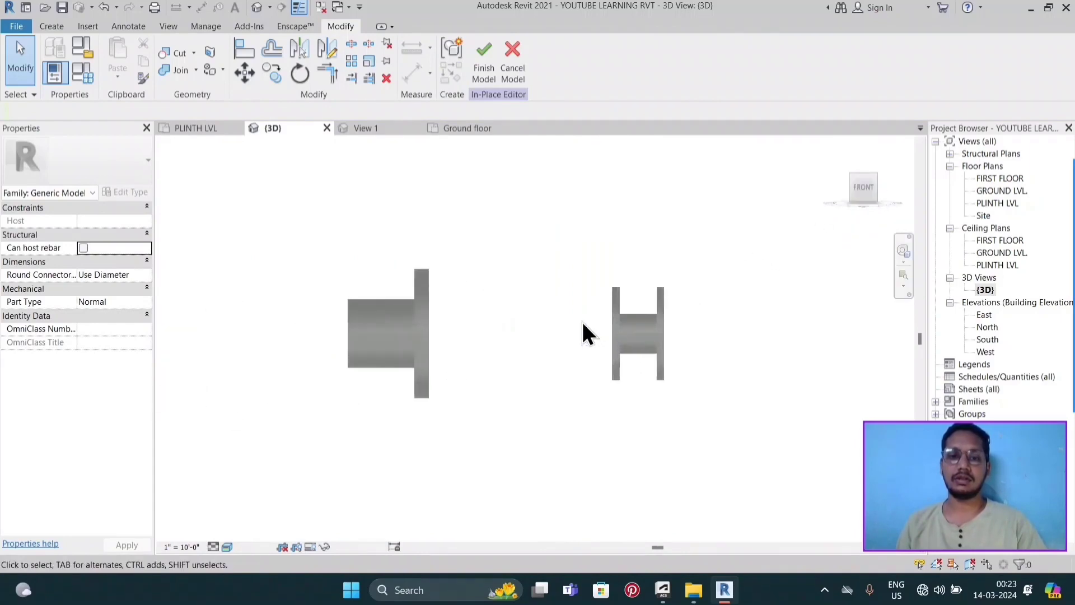
pyautogui.scroll(3, 613, 334)
pyautogui.scroll(3, 614, 330)
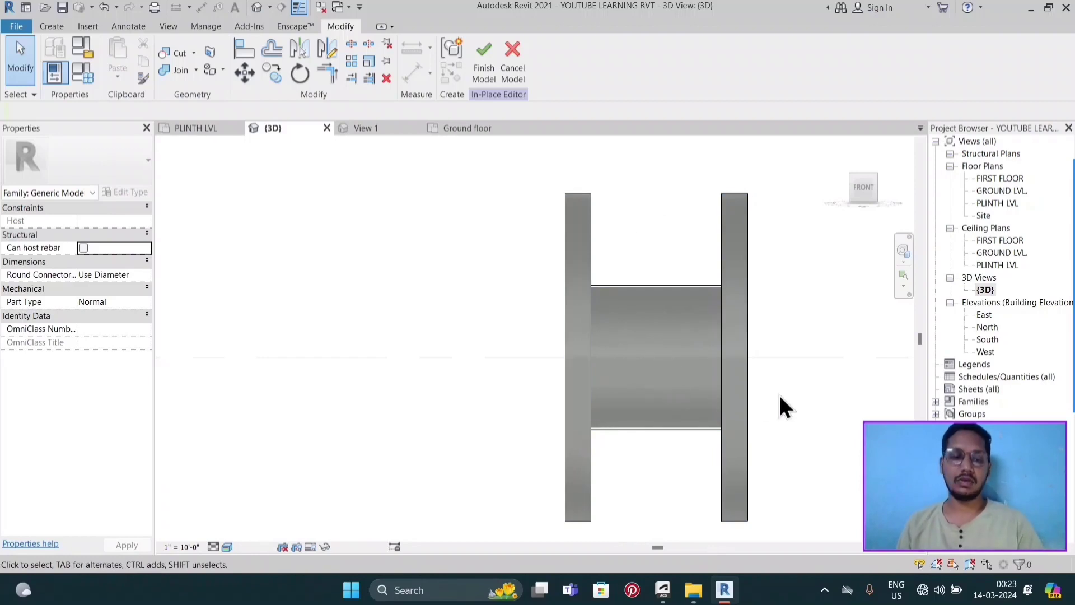
pyautogui.moveTo(793, 395)
pyautogui.keyDown('shift'); pyautogui.mouseDown(button='middle')
pyautogui.moveTo(660, 398)
pyautogui.moveTo(698, 410)
pyautogui.mouseUp(button='middle'); pyautogui.keyUp('shift')
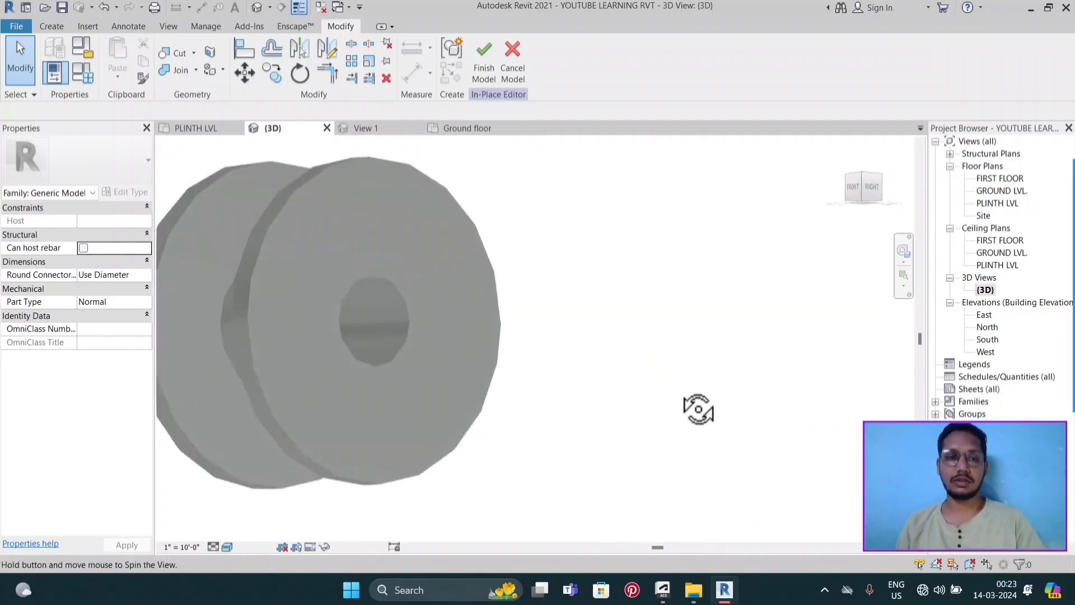
pyautogui.moveTo(396, 343)
pyautogui.keyDown('shift'); pyautogui.mouseDown(button='middle')
pyautogui.moveTo(492, 381)
pyautogui.moveTo(540, 435)
pyautogui.moveTo(602, 465)
pyautogui.moveTo(588, 461)
pyautogui.mouseUp(button='middle'); pyautogui.keyUp('shift')
pyautogui.scroll(-3, 491, 387)
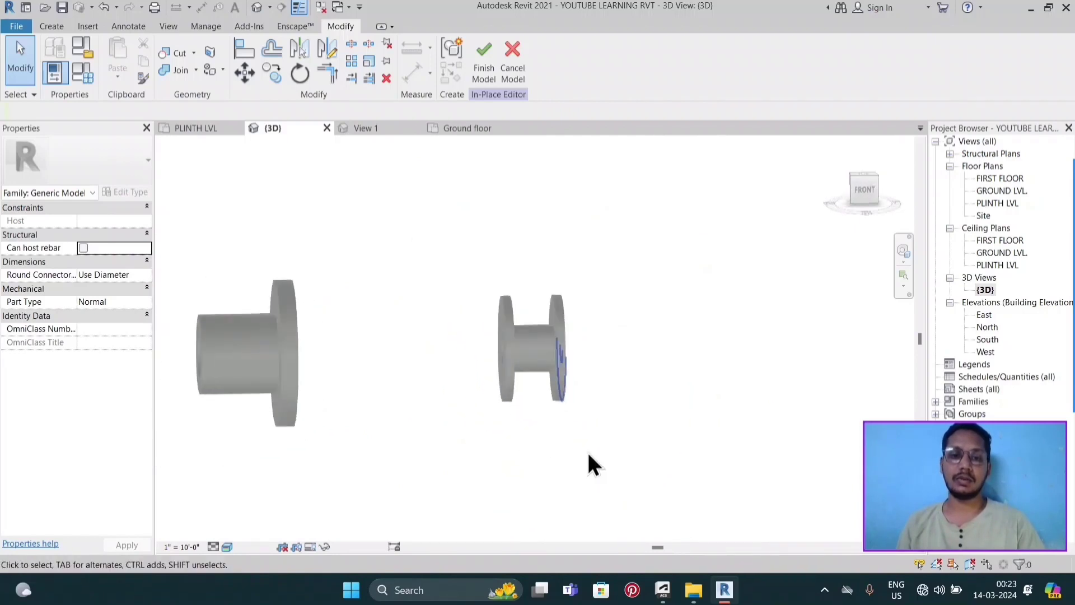
# - Finish the spool in-place model and start a new in-place Generic Models element named Generic Models 4
pyautogui.click(475, 76)
pyautogui.scroll(-2, 556, 319)
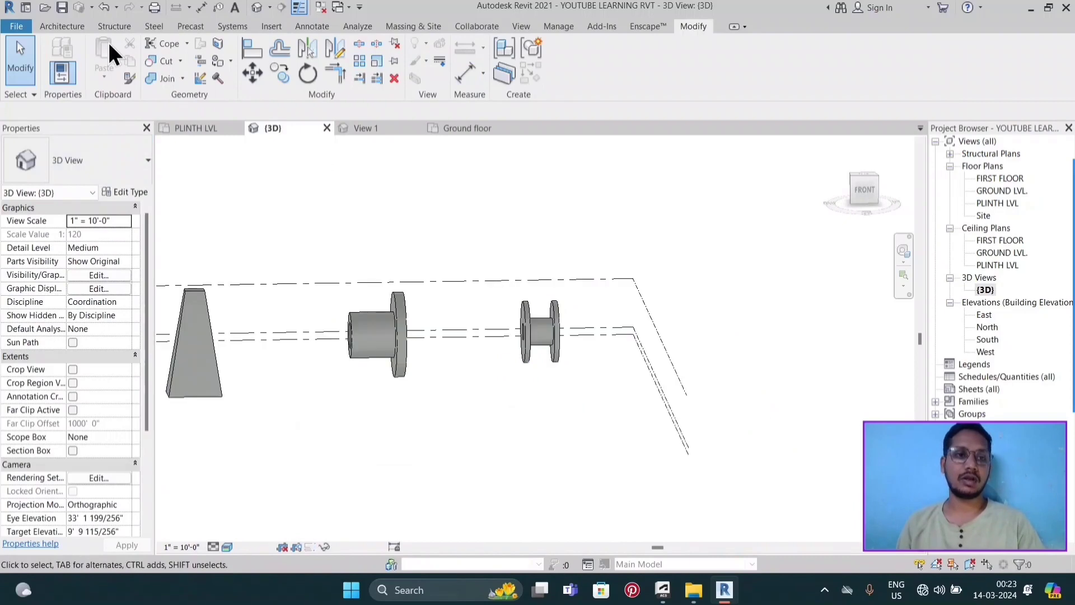
pyautogui.click(62, 27)
pyautogui.click(164, 83)
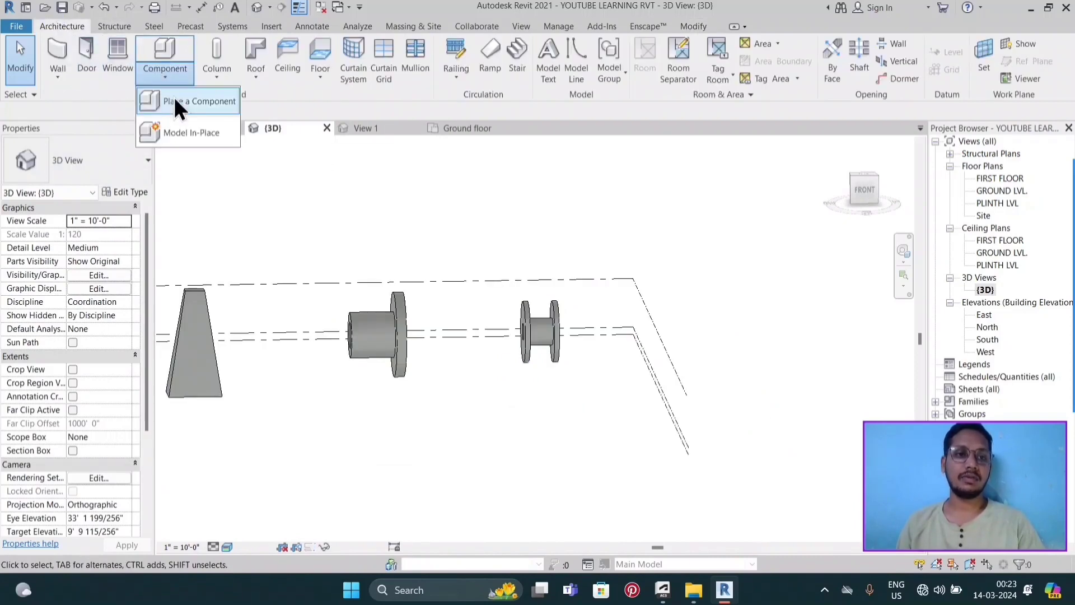
pyautogui.click(190, 132)
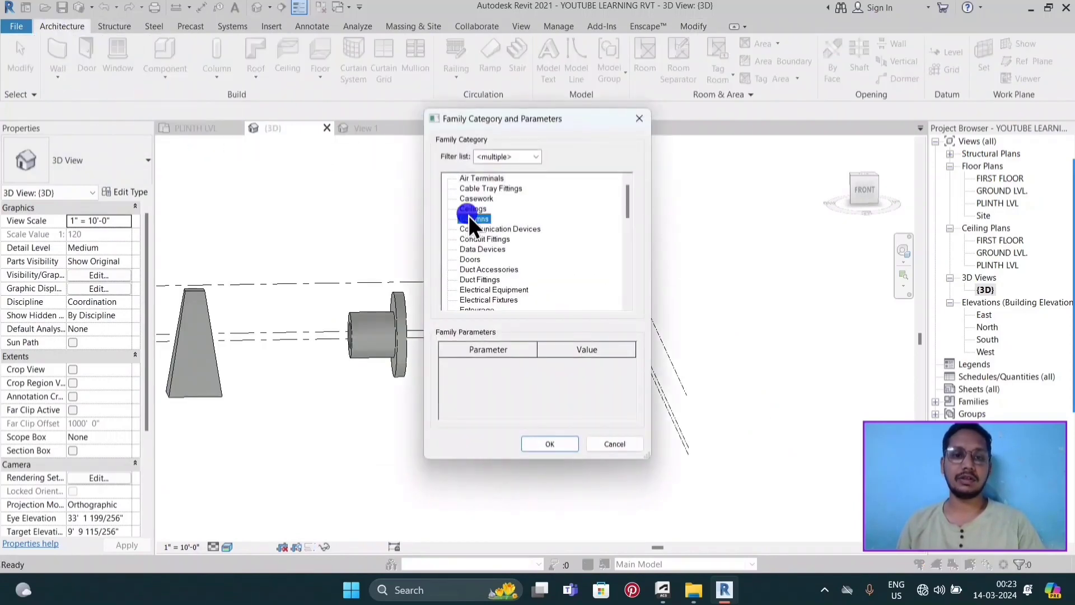
pyautogui.press('g')
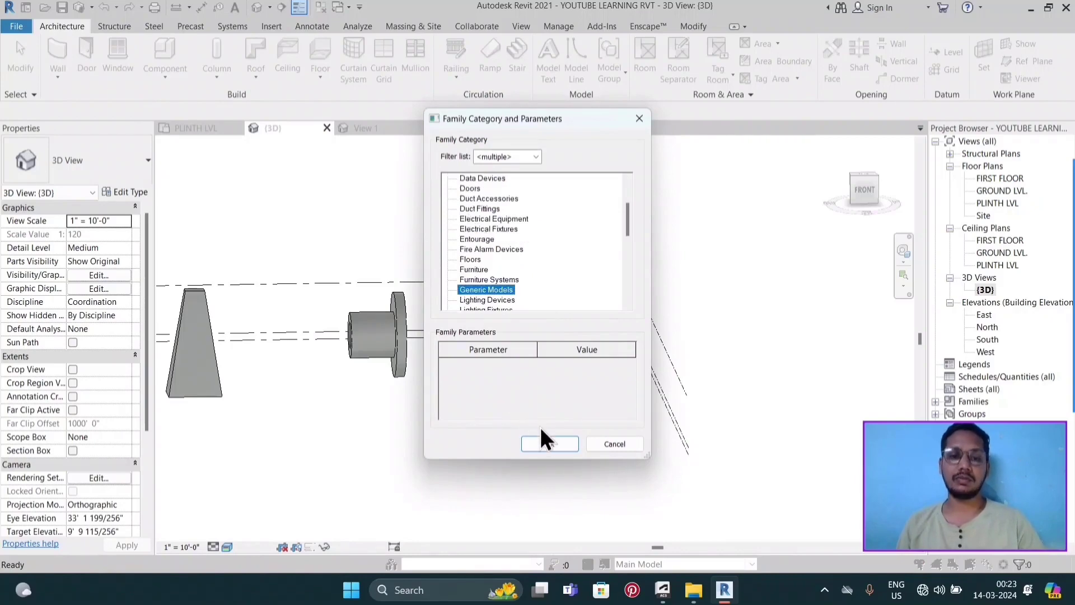
pyautogui.click(551, 444)
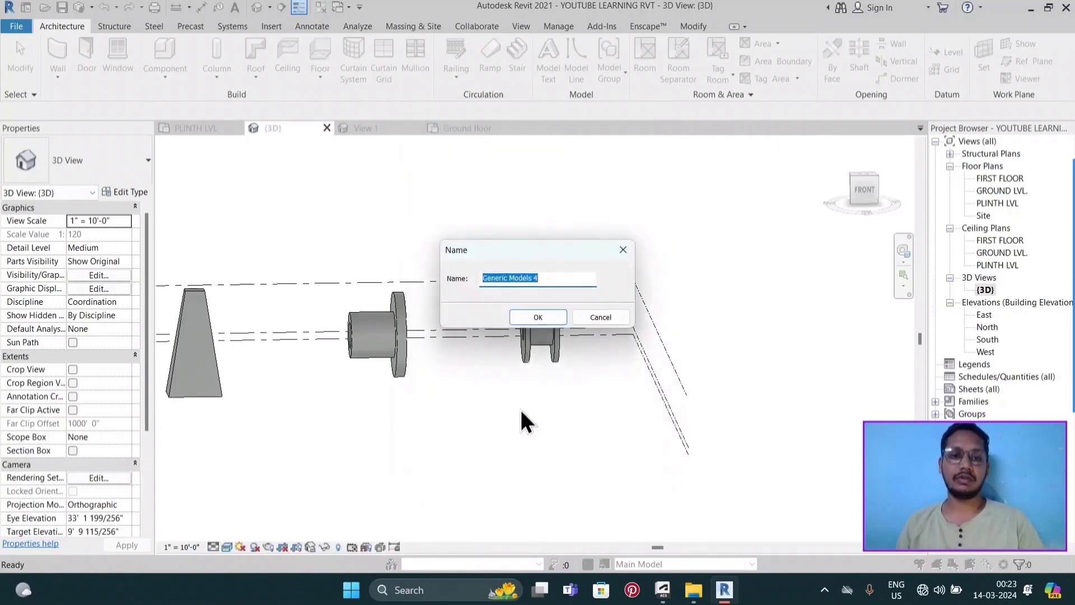
pyautogui.click(536, 318)
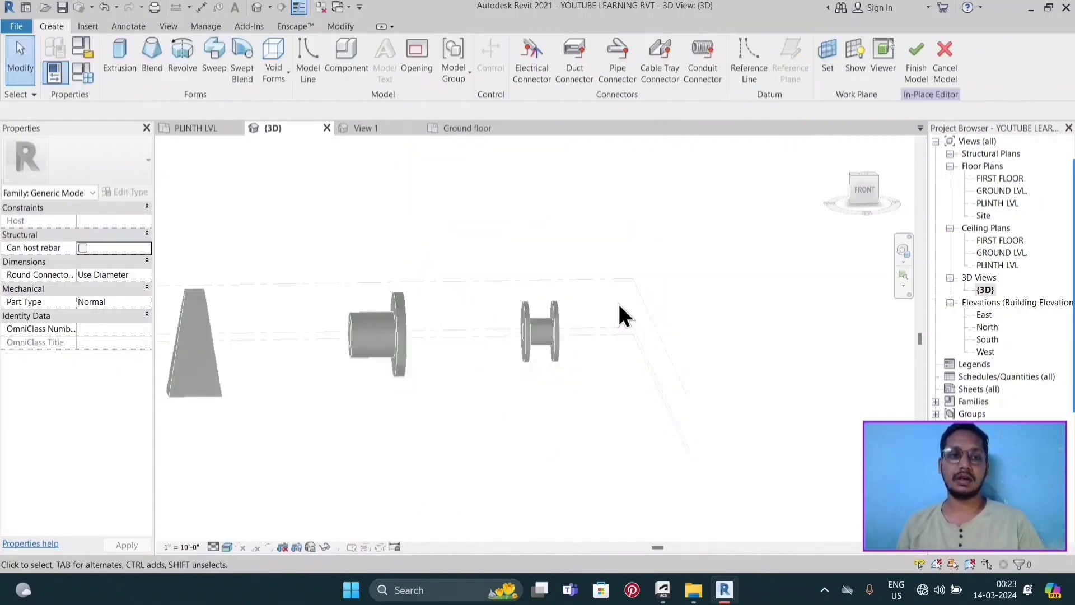
pyautogui.scroll(-2, 647, 309)
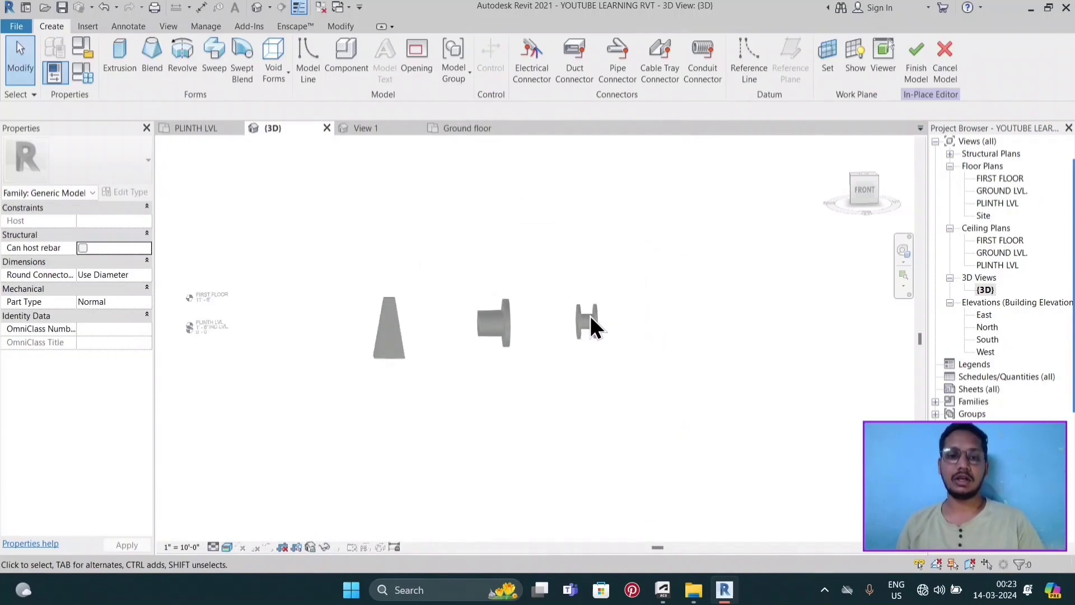
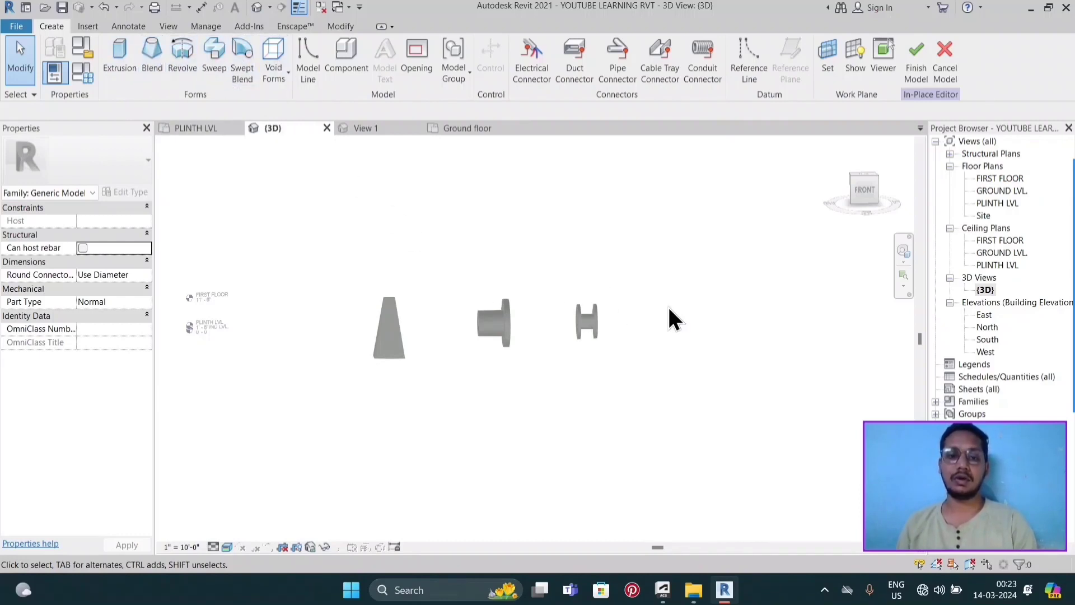
# - Discard the empty in-place family and open the PLINTH LVL floor plan
pyautogui.click(929, 58)
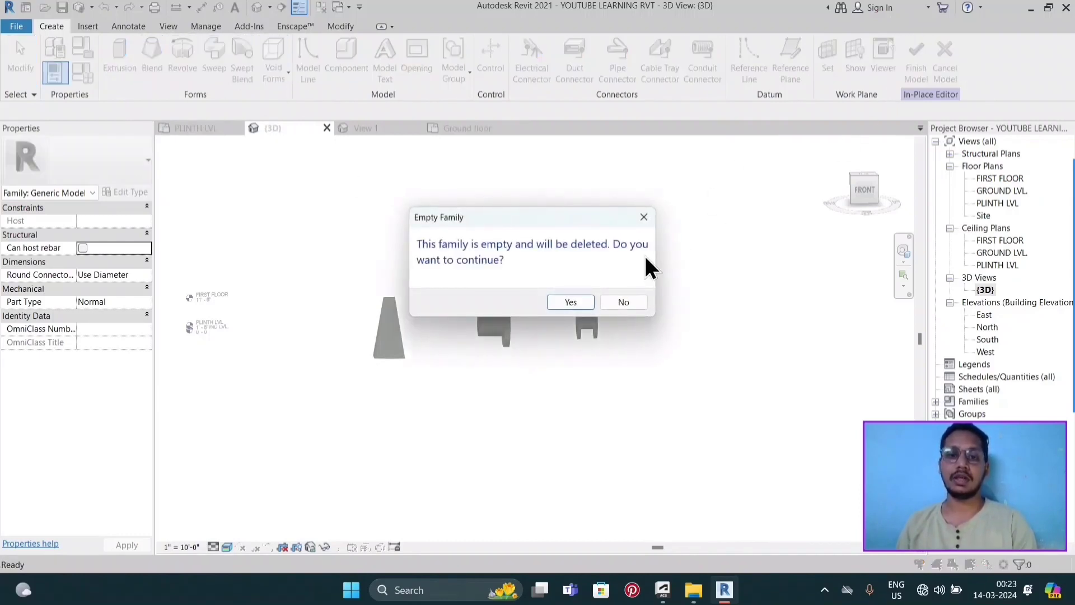
pyautogui.click(573, 302)
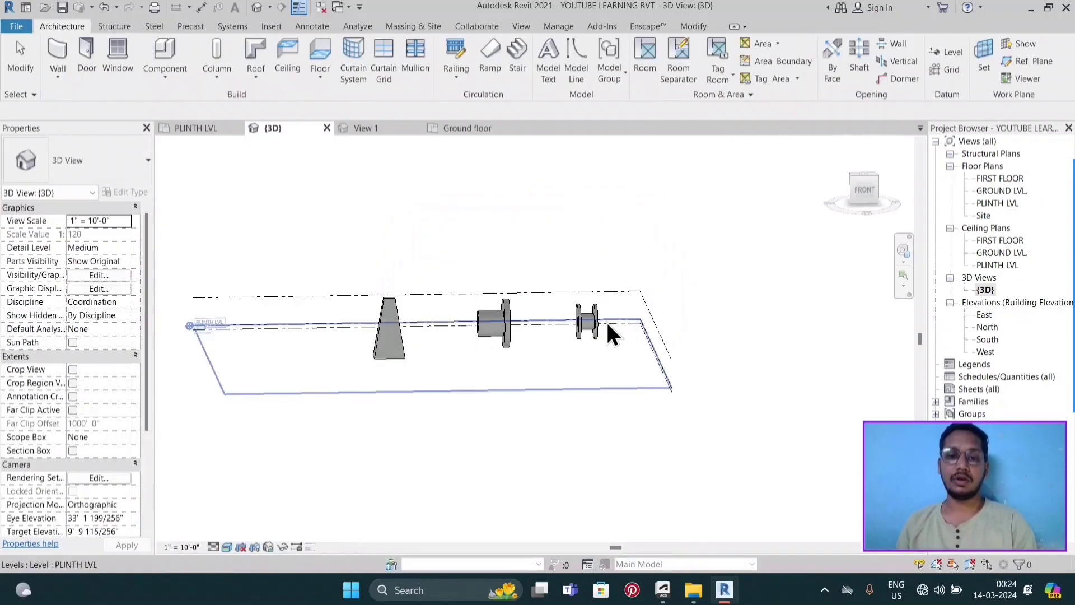
pyautogui.doubleClick(986, 204)
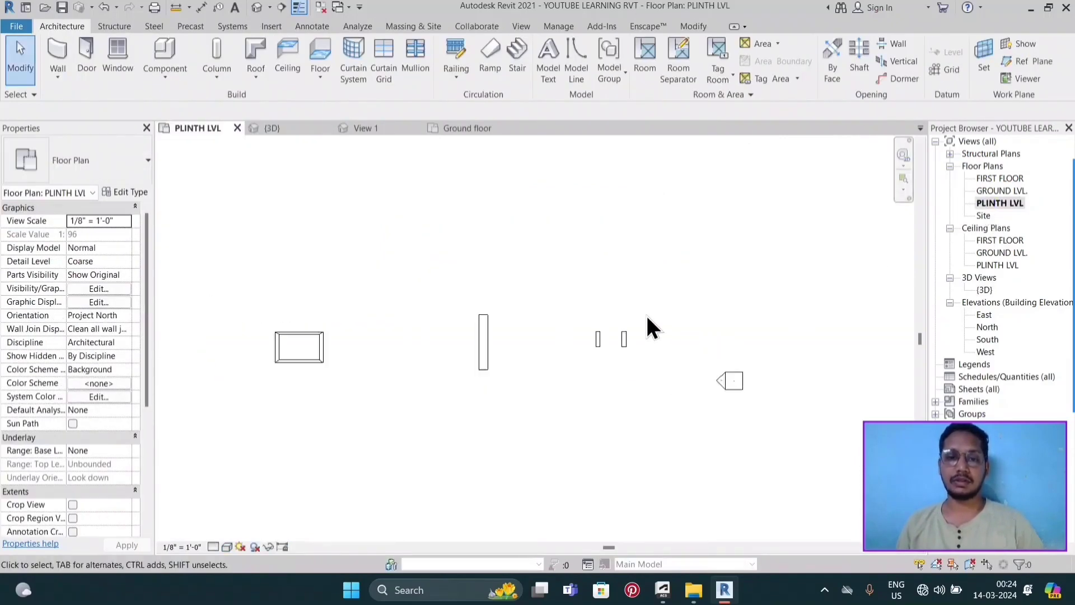
# - Crossing-select and delete the three earlier generic models, then recentre the empty plan
pyautogui.moveTo(662, 276); pyautogui.dragTo(458, 384)
pyautogui.moveTo(260, 398); pyautogui.dragTo(259, 396)
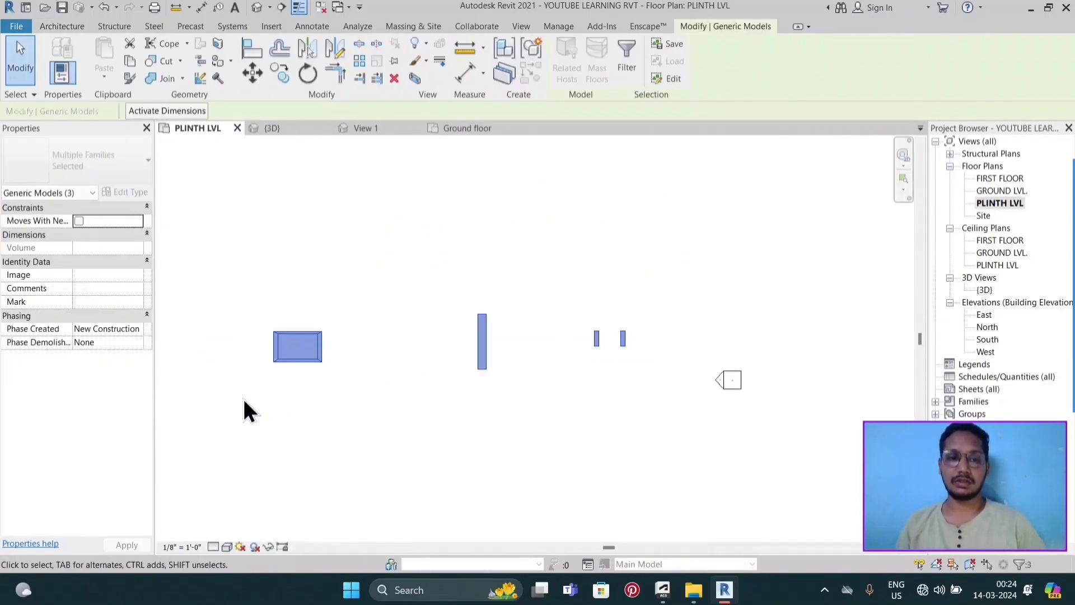
pyautogui.press('Delete')
pyautogui.scroll(-2, 563, 334)
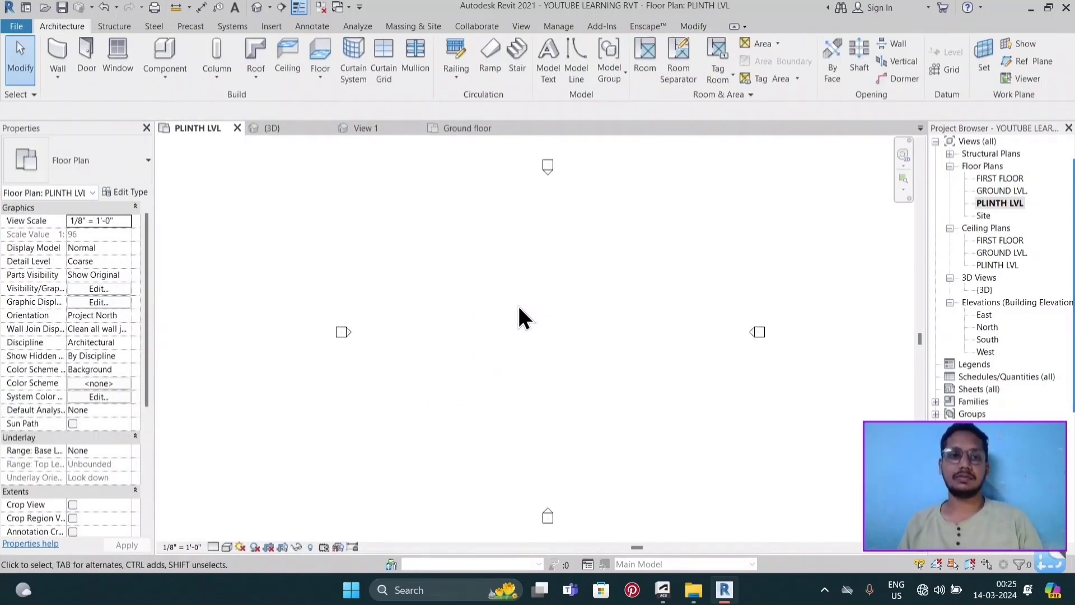
pyautogui.moveTo(577, 302); pyautogui.dragTo(553, 299, button='middle')
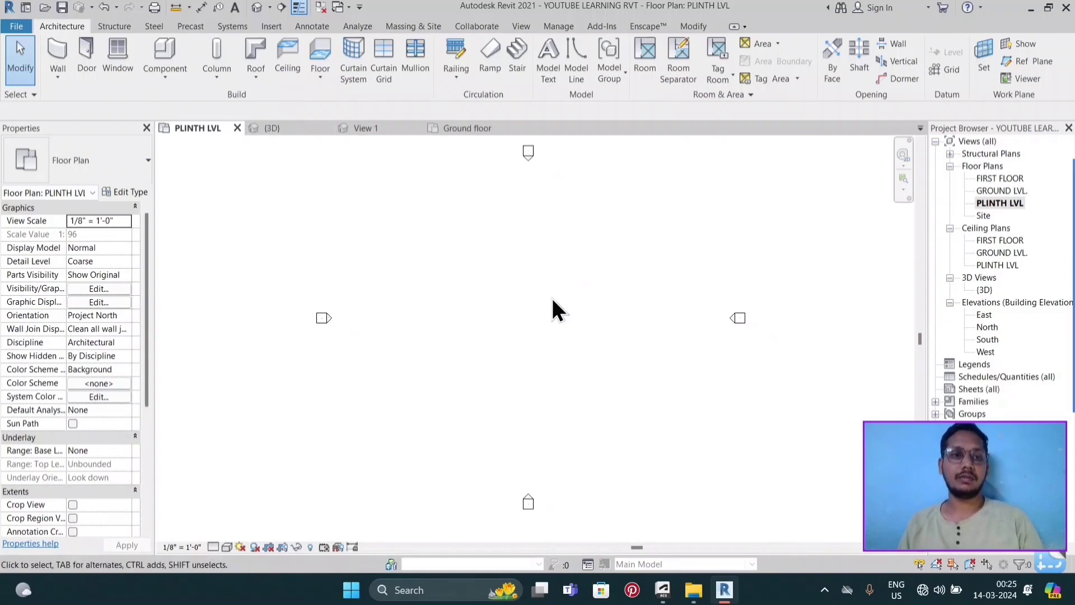
# - Start a new in-place Generic Models family with the default name
pyautogui.click(164, 84)
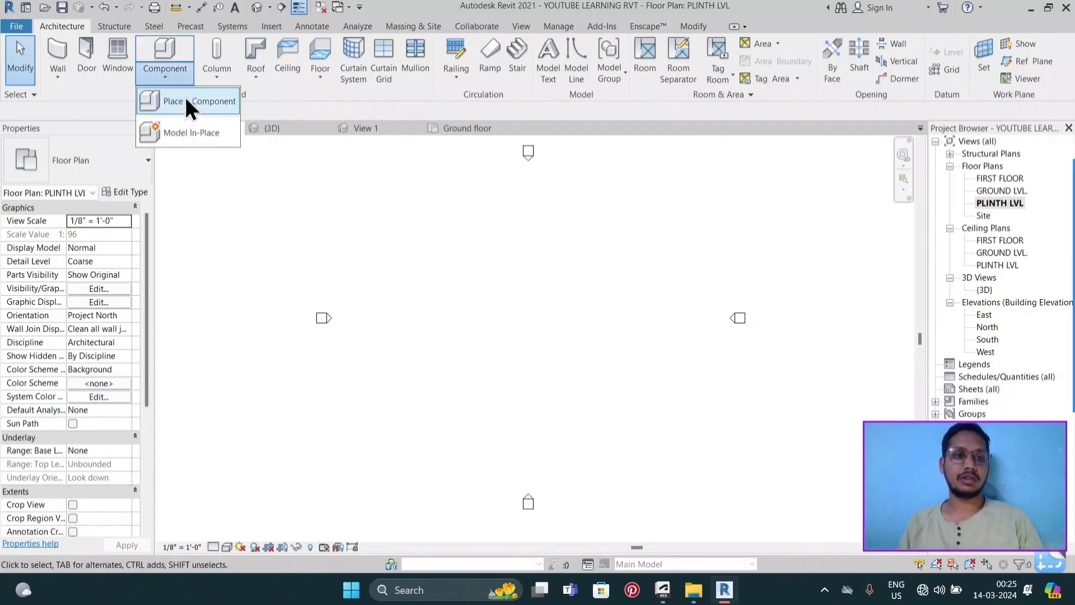
pyautogui.click(206, 131)
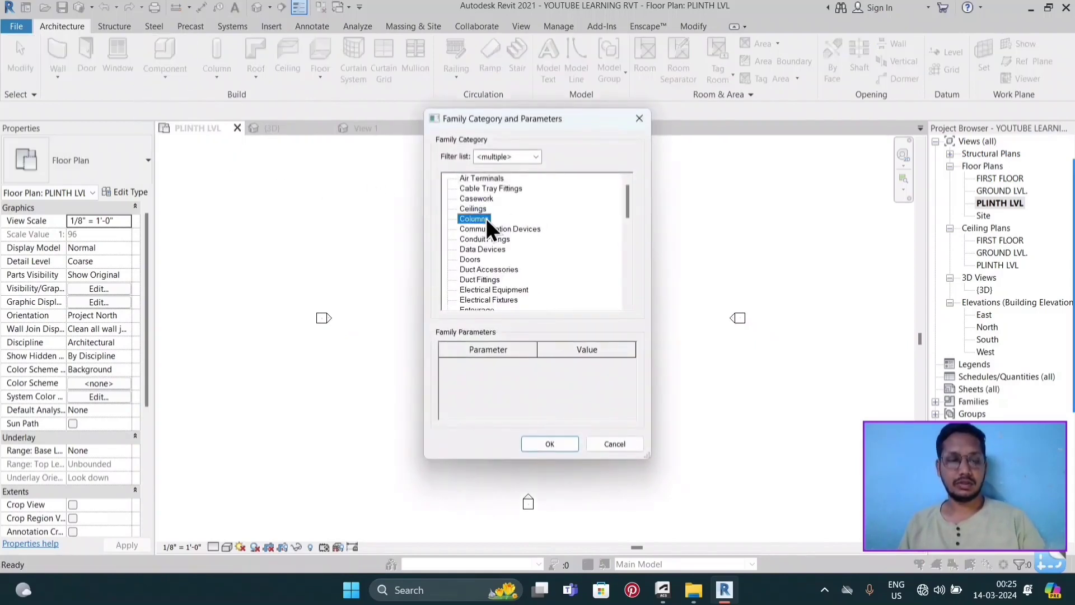
pyautogui.press('g')
pyautogui.click(550, 443)
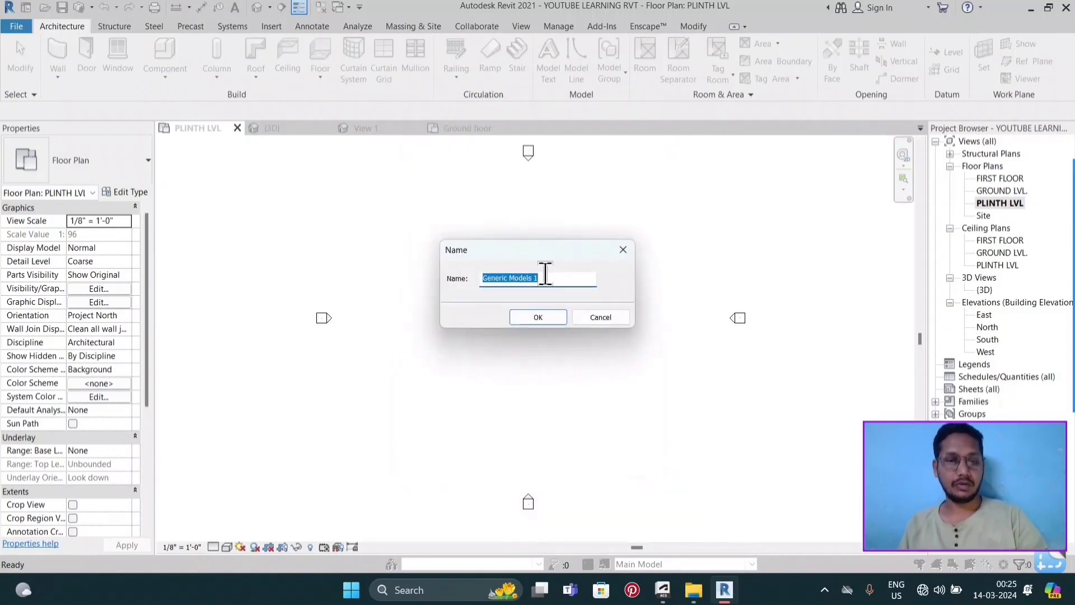
pyautogui.click(535, 318)
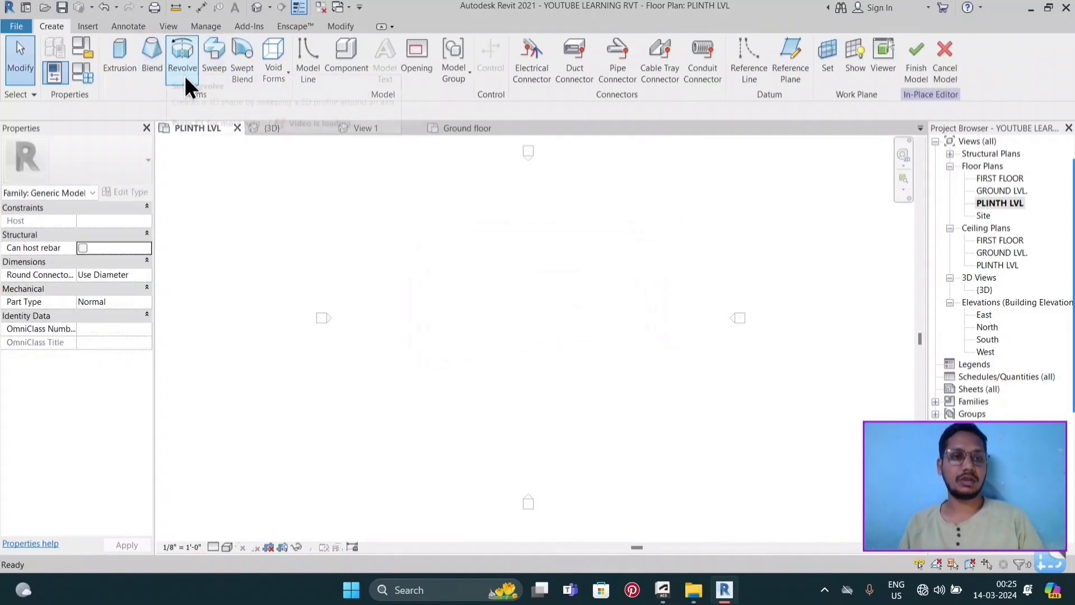
# - Begin a revolve and draw its horizontal axis line
pyautogui.click(183, 63)
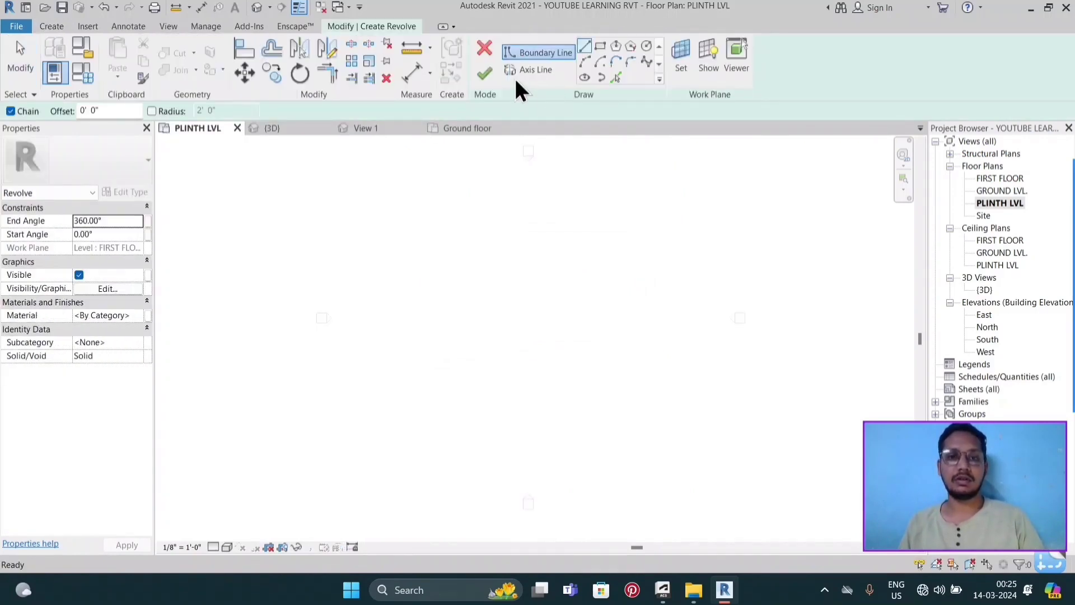
pyautogui.click(527, 70)
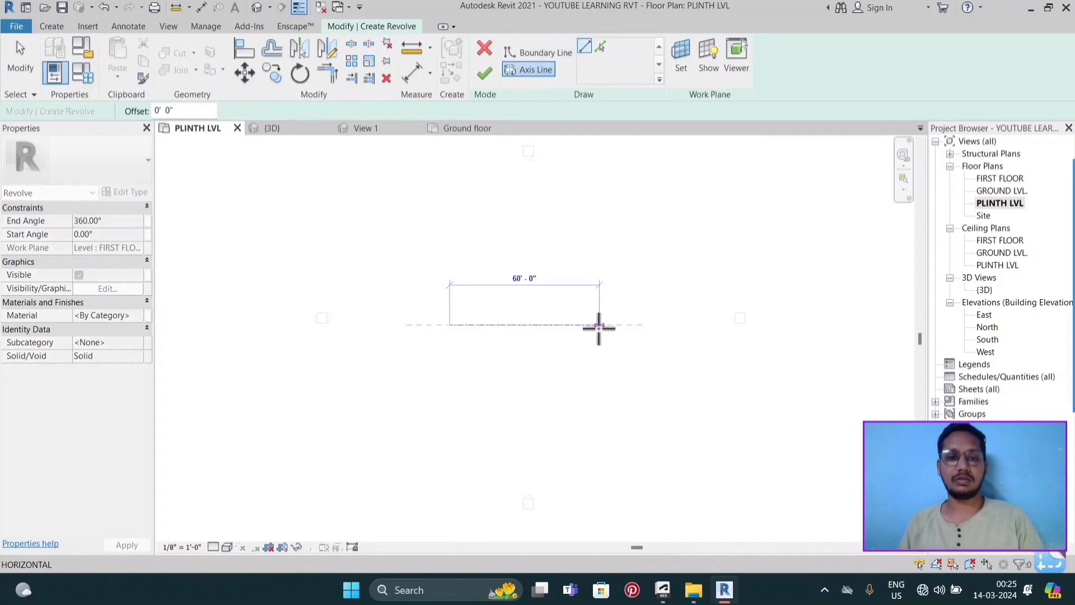
pyautogui.click(597, 323)
pyautogui.press('Escape')
pyautogui.press('Escape')
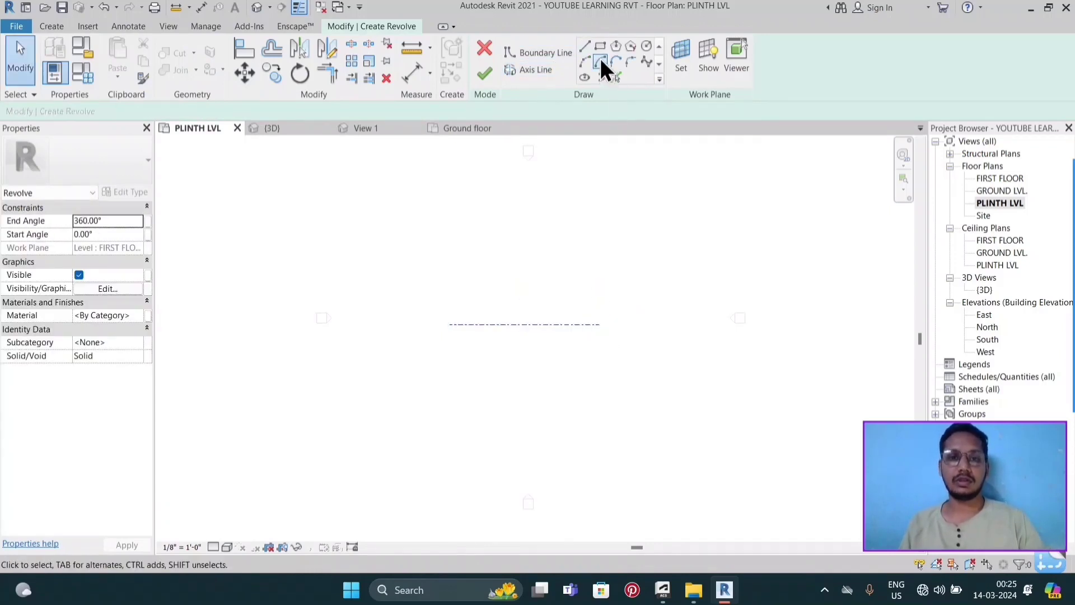
# - Draw a closed L-shaped boundary profile and finish the 360° revolve
pyautogui.click(584, 46)
pyautogui.scroll(2, 519, 264)
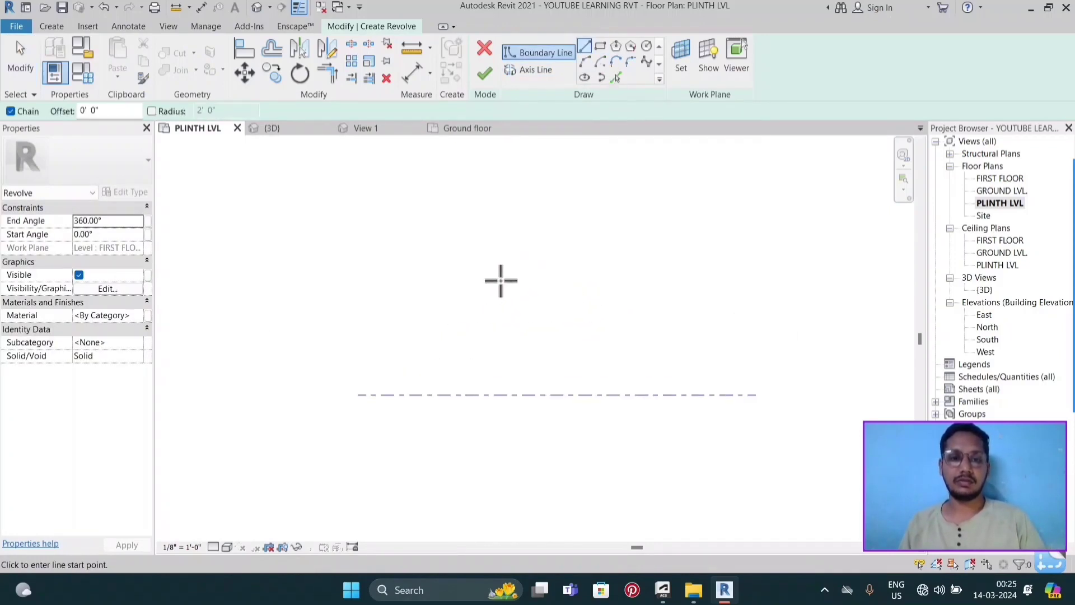
pyautogui.click(488, 268)
pyautogui.click(488, 344)
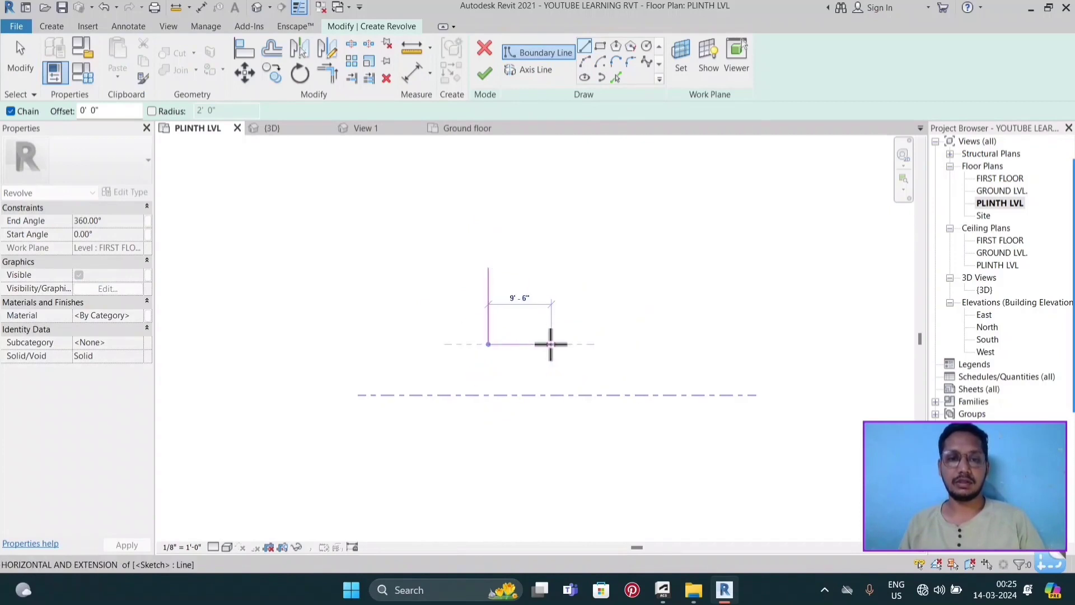
pyautogui.click(558, 343)
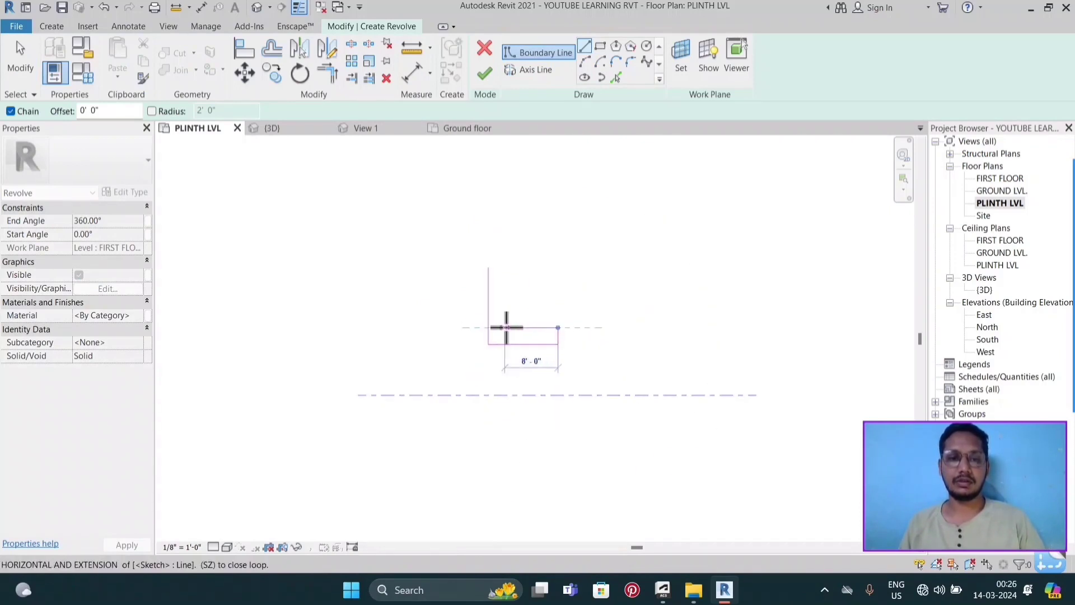
pyautogui.click(505, 327)
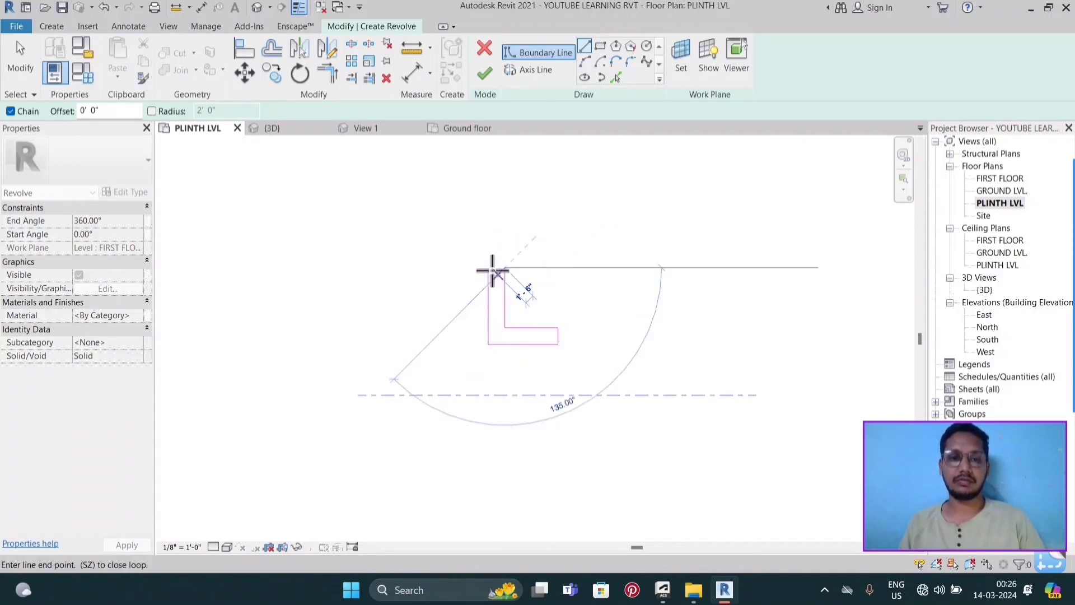
pyautogui.click(488, 268)
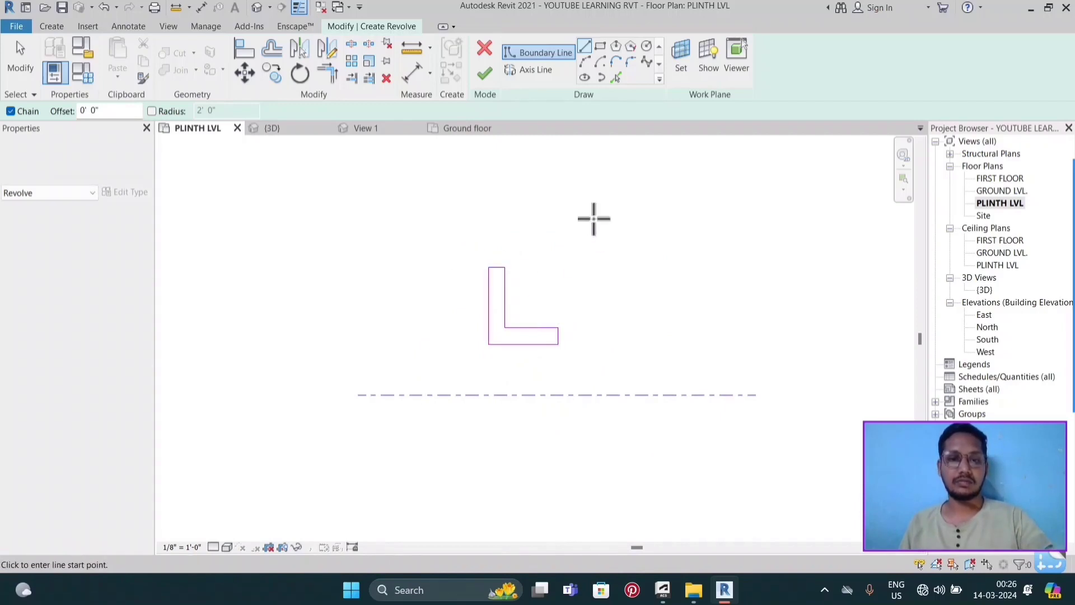
pyautogui.press('Escape')
pyautogui.click(483, 76)
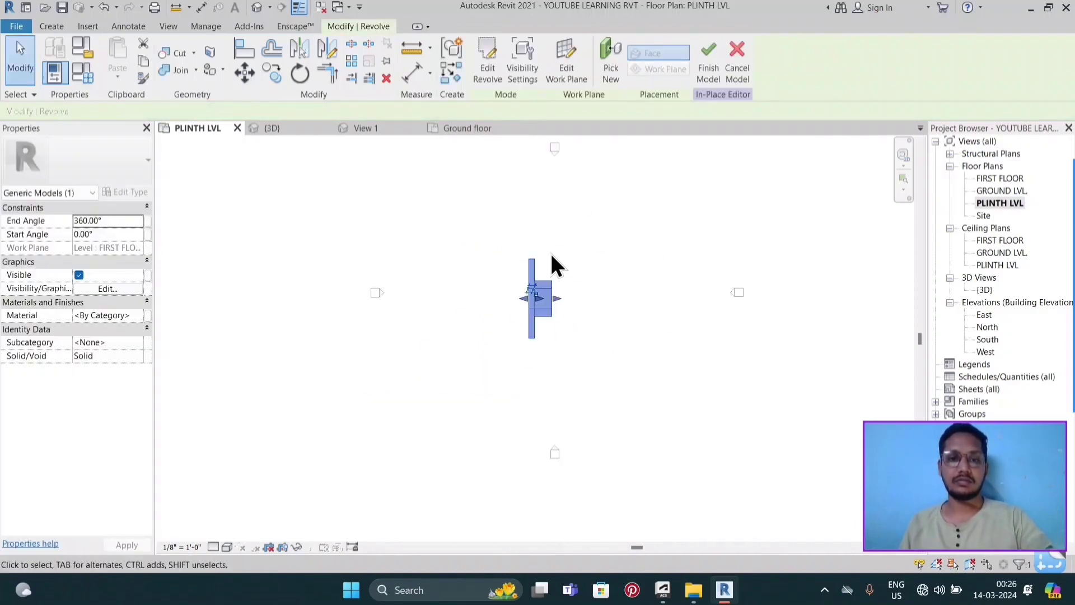
# - In the 3D view, set the revolve's end angle to 270°
pyautogui.doubleClick(985, 290)
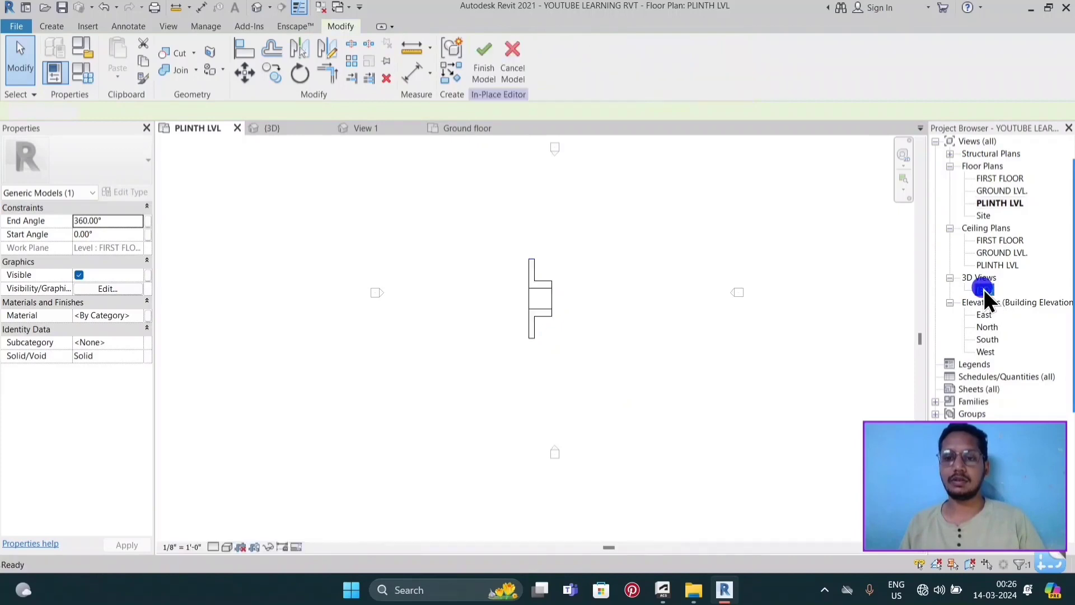
pyautogui.click(510, 383)
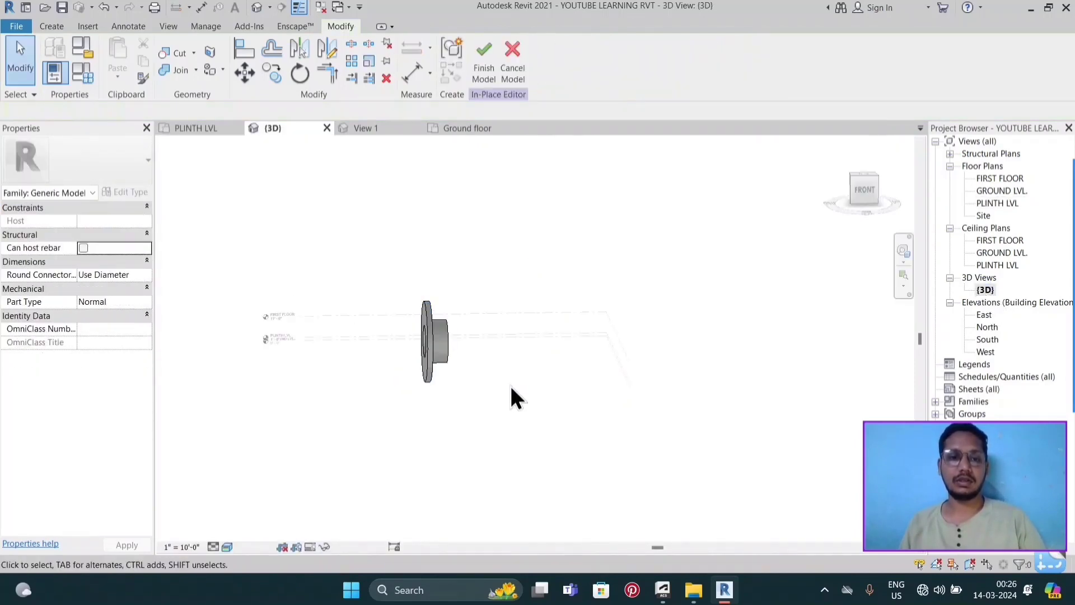
pyautogui.moveTo(498, 402)
pyautogui.keyDown('shift'); pyautogui.mouseDown(button='middle')
pyautogui.moveTo(439, 382)
pyautogui.moveTo(477, 407)
pyautogui.moveTo(425, 351)
pyautogui.mouseUp(button='middle'); pyautogui.keyUp('shift')
pyautogui.scroll(3, 425, 350)
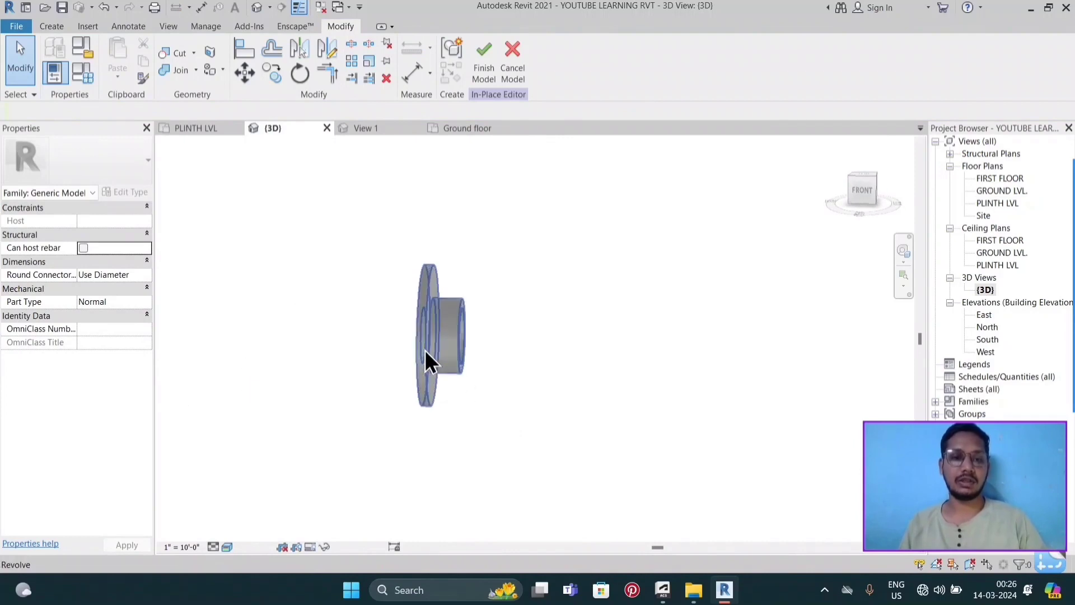
pyautogui.click(424, 349)
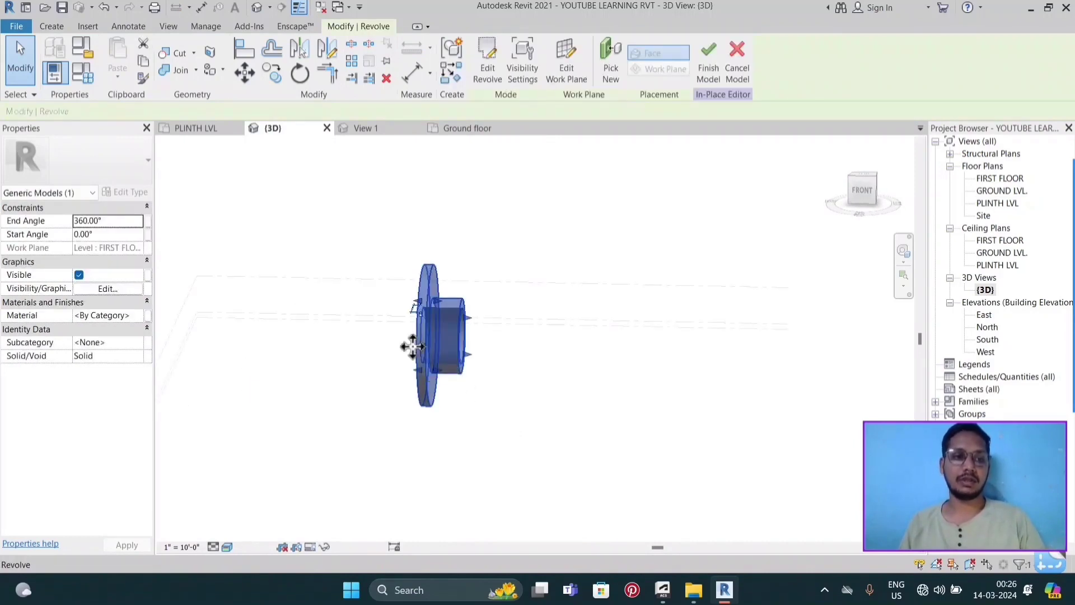
pyautogui.click(111, 224)
pyautogui.write('270')
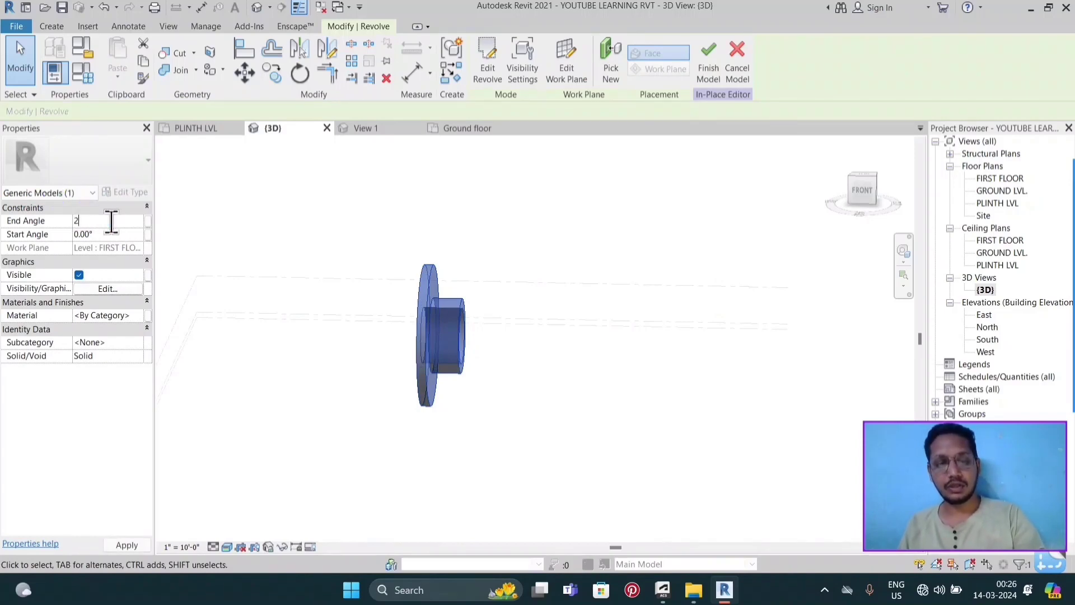
pyautogui.press('Return')
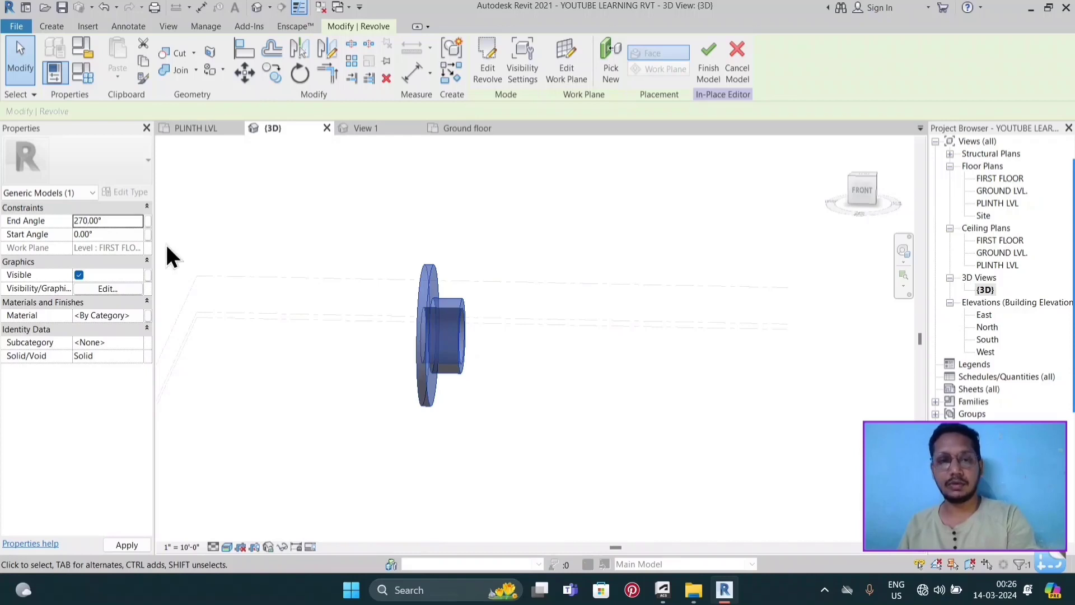
# - Set the revolve's start angle to 30° and orbit to view the C-shaped solid from the front
pyautogui.click(547, 398)
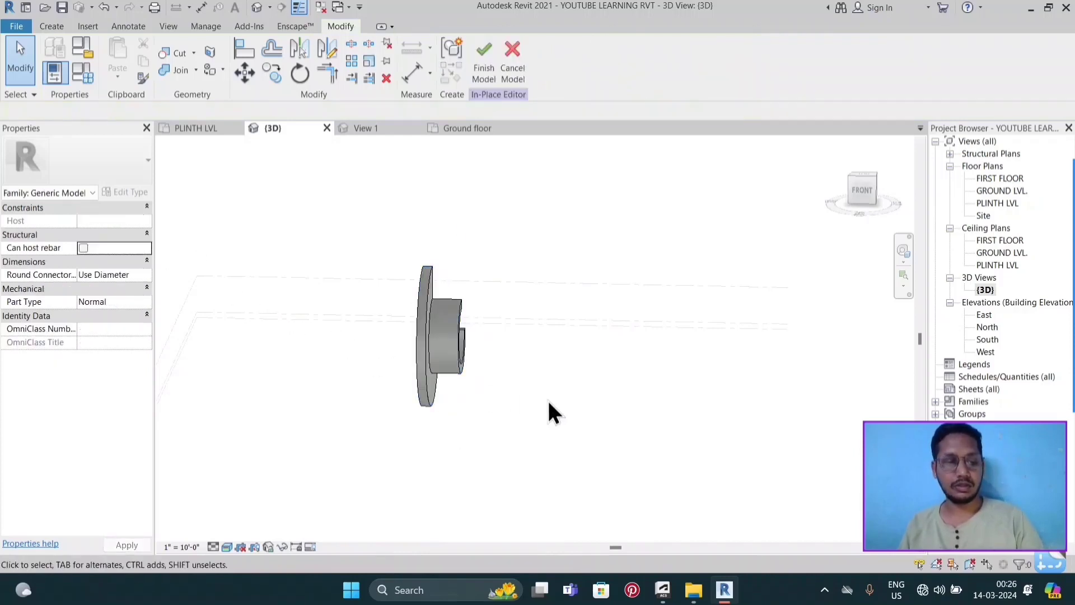
pyautogui.moveTo(546, 398)
pyautogui.keyDown('shift'); pyautogui.mouseDown(button='middle')
pyautogui.moveTo(403, 415)
pyautogui.moveTo(331, 391)
pyautogui.mouseUp(button='middle'); pyautogui.keyUp('shift')
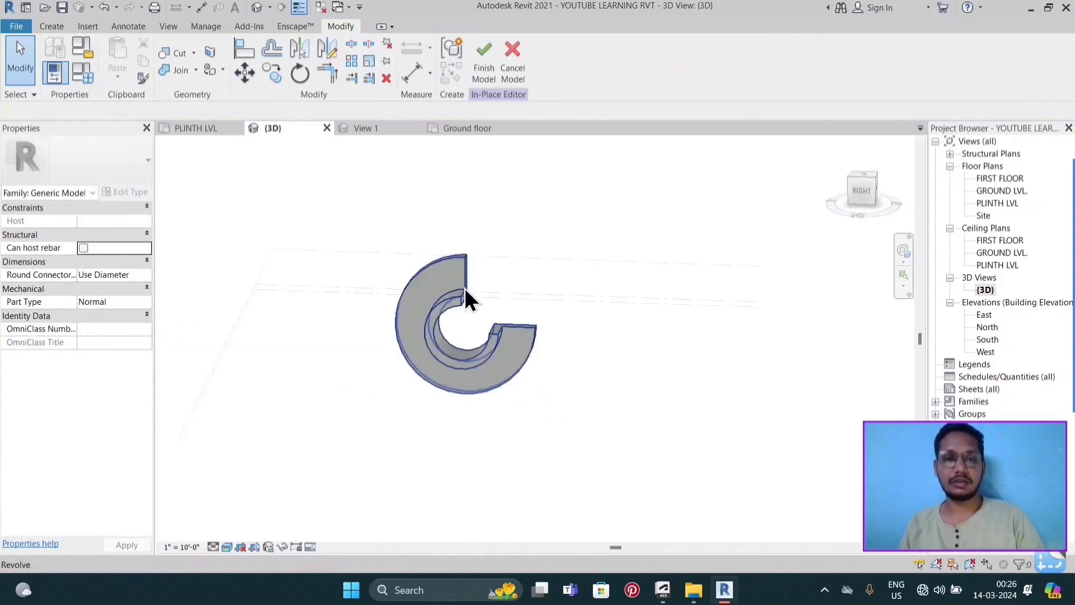
pyautogui.click(448, 301)
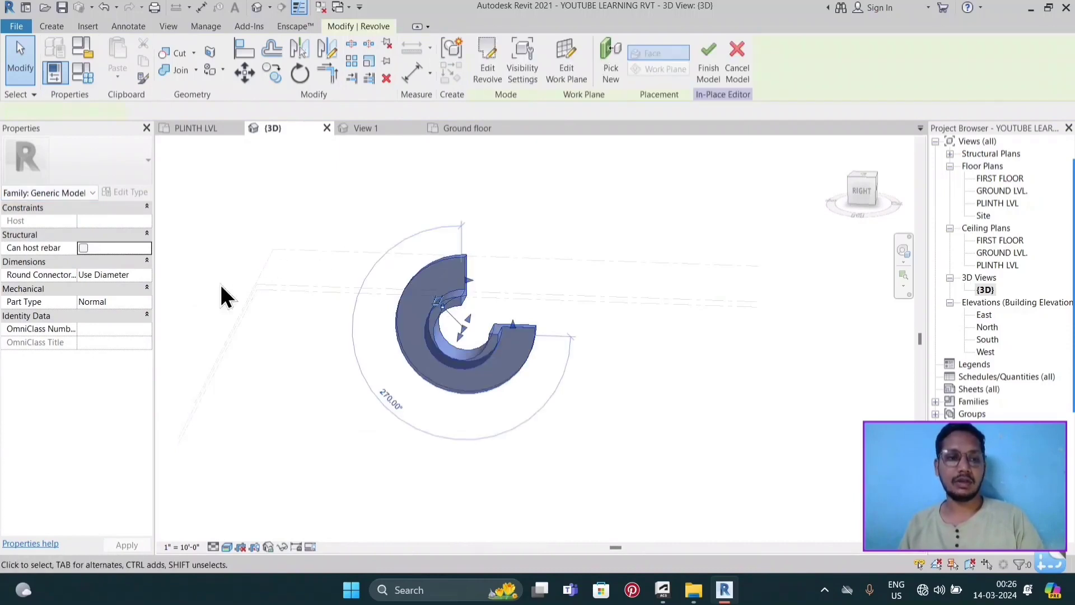
pyautogui.click(111, 234)
pyautogui.write('3')
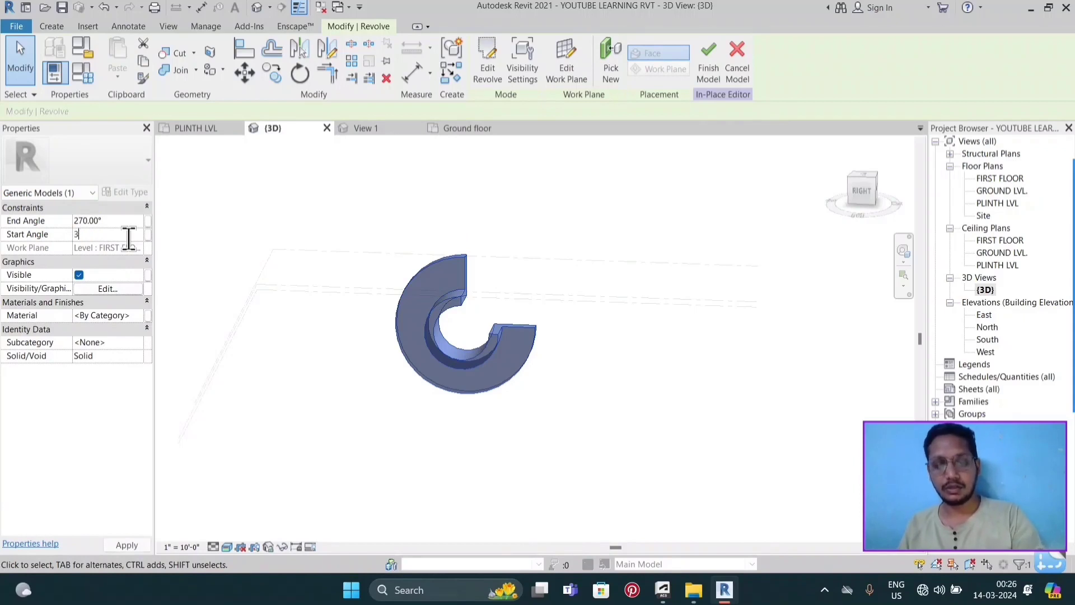
pyautogui.write('0')
pyautogui.press('Return')
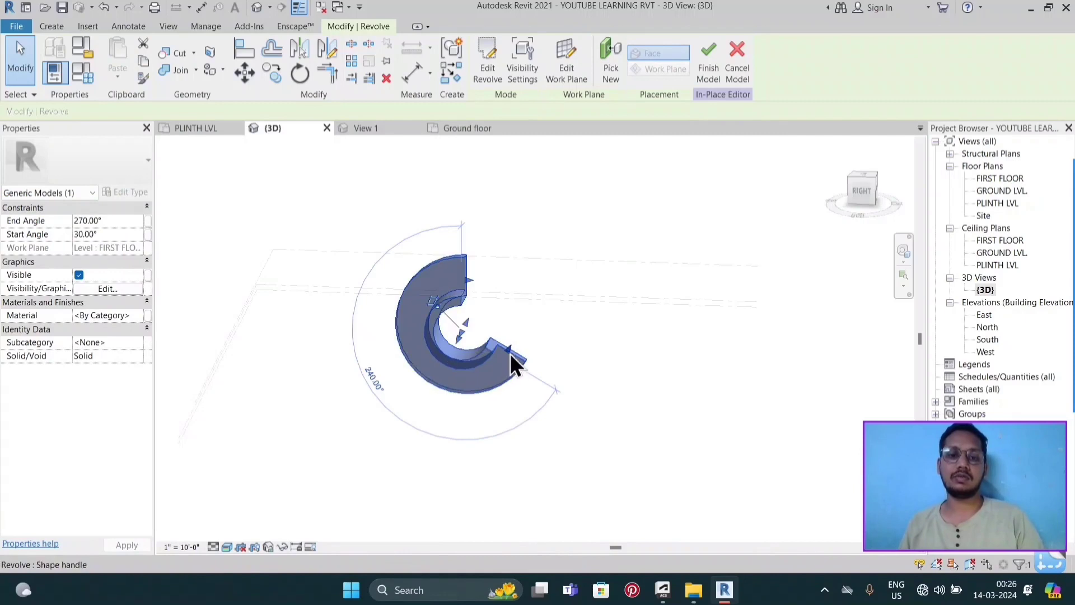
pyautogui.click(590, 356)
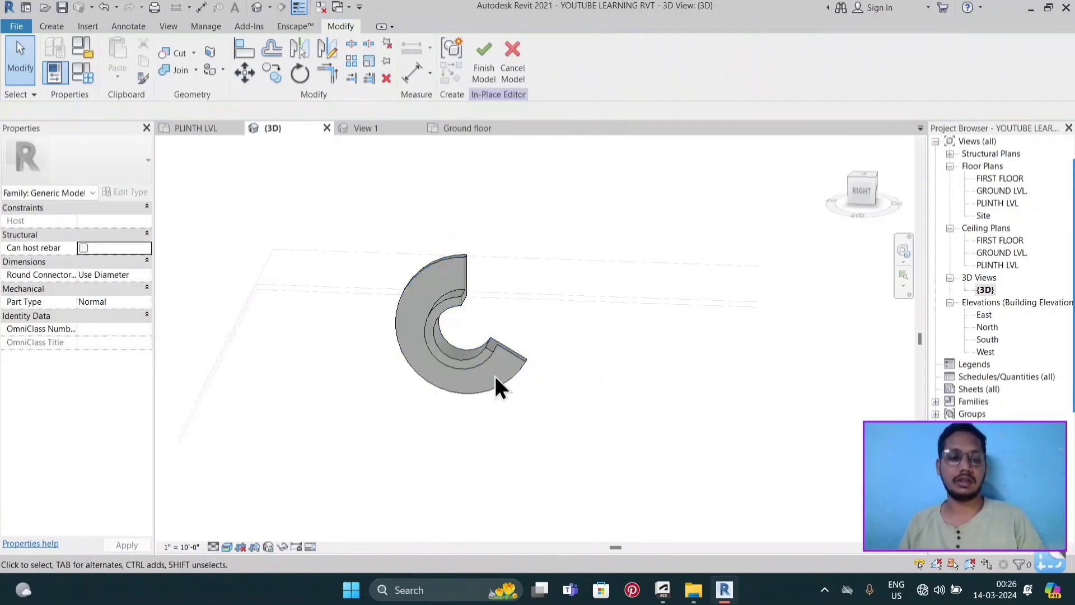
pyautogui.moveTo(495, 376)
pyautogui.keyDown('shift'); pyautogui.mouseDown(button='middle')
pyautogui.moveTo(452, 402)
pyautogui.moveTo(544, 440)
pyautogui.mouseUp(button='middle'); pyautogui.keyUp('shift')
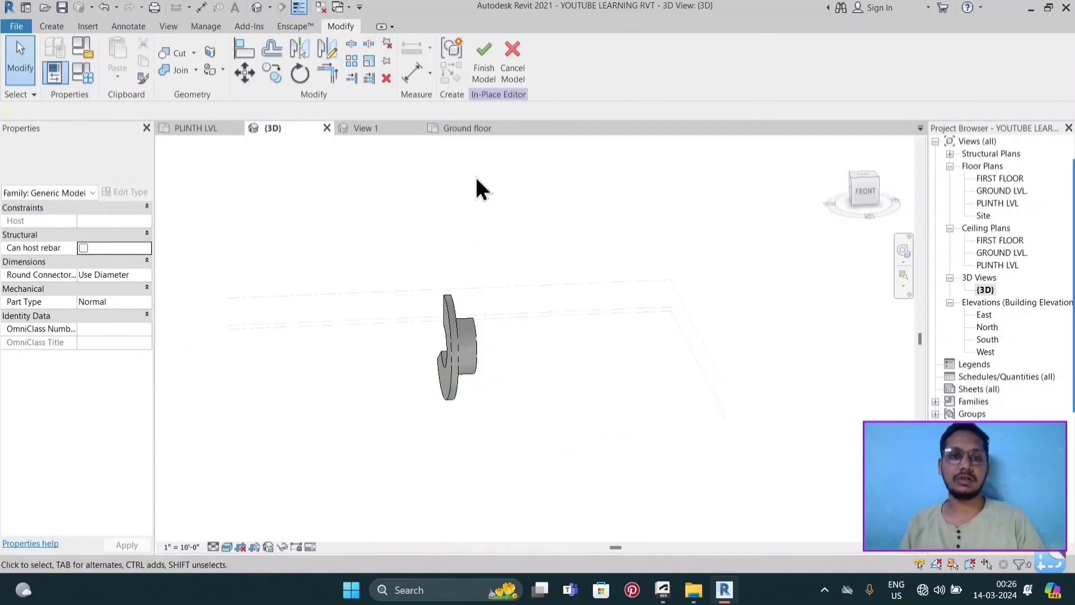
# - Cancel the revolve model and open the PLINTH LVL floor plan
pyautogui.click(511, 59)
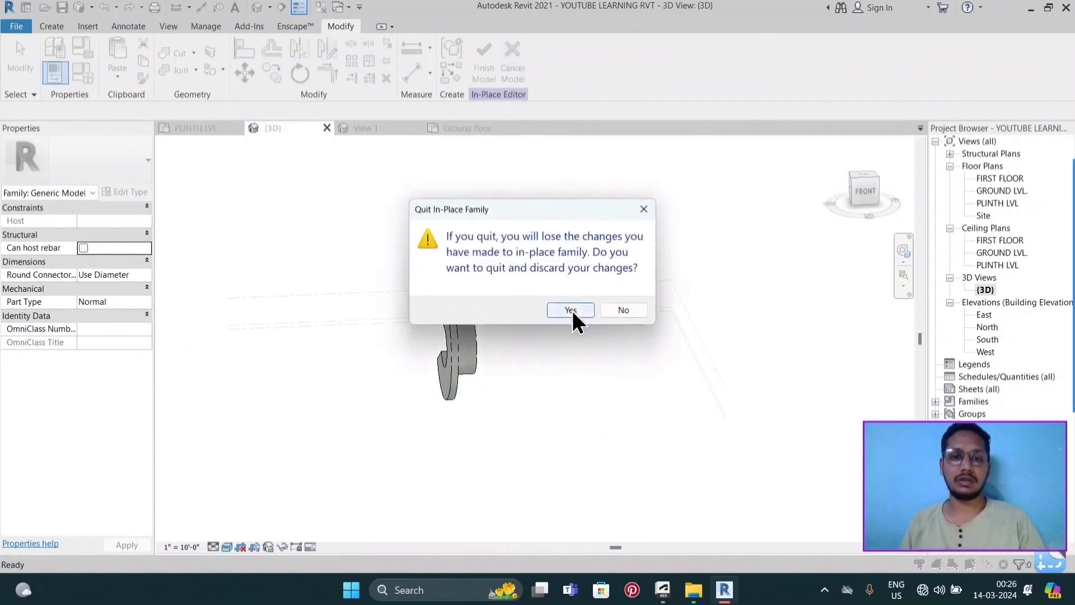
pyautogui.click(570, 310)
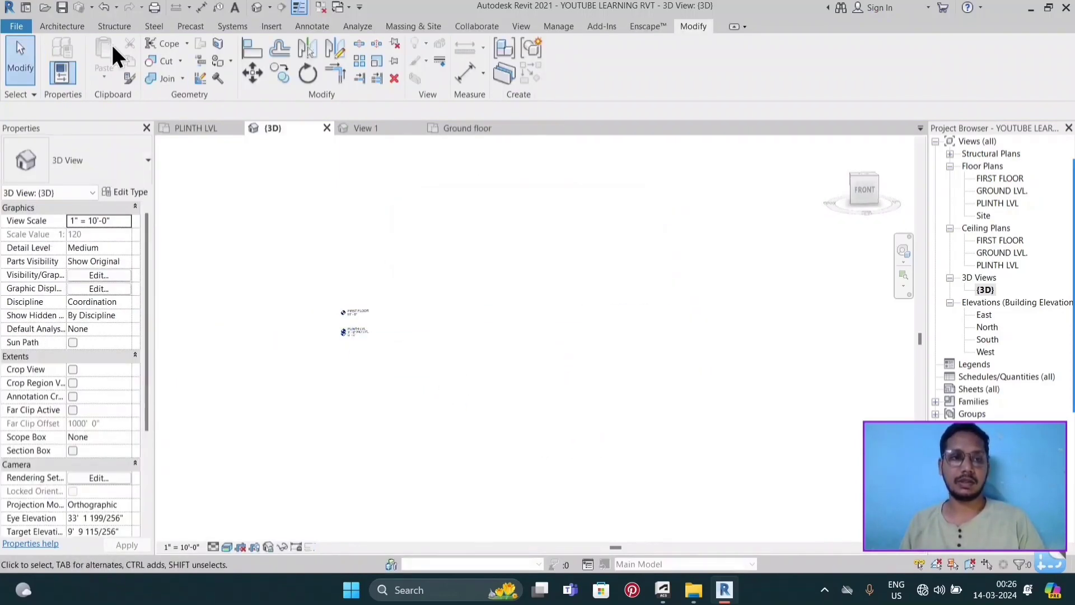
pyautogui.doubleClick(994, 204)
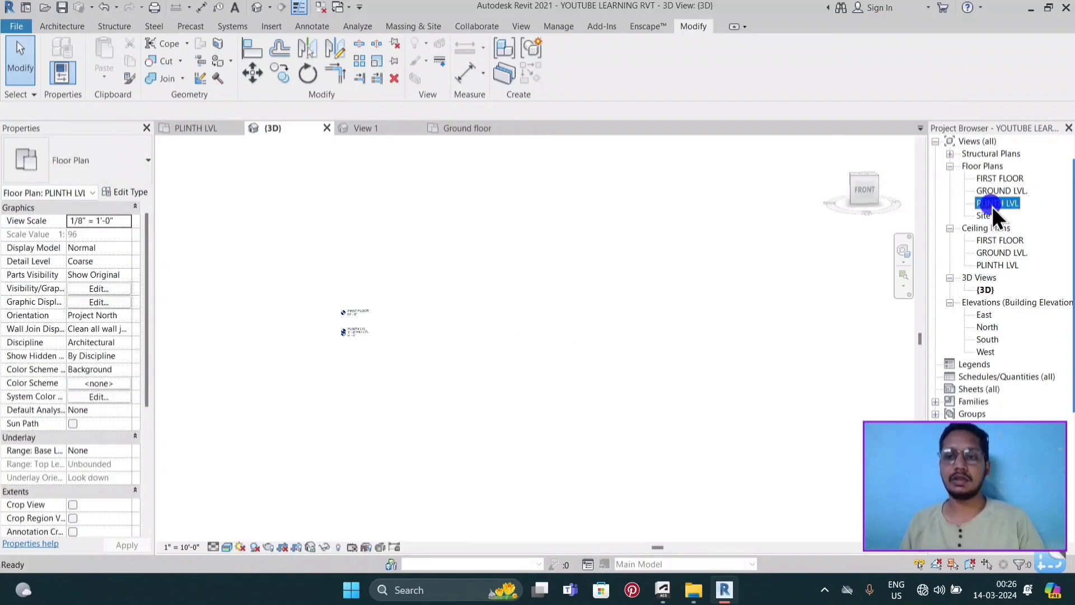
# - Create a new in-place Generic Models family named Generic Models 1
pyautogui.click(69, 27)
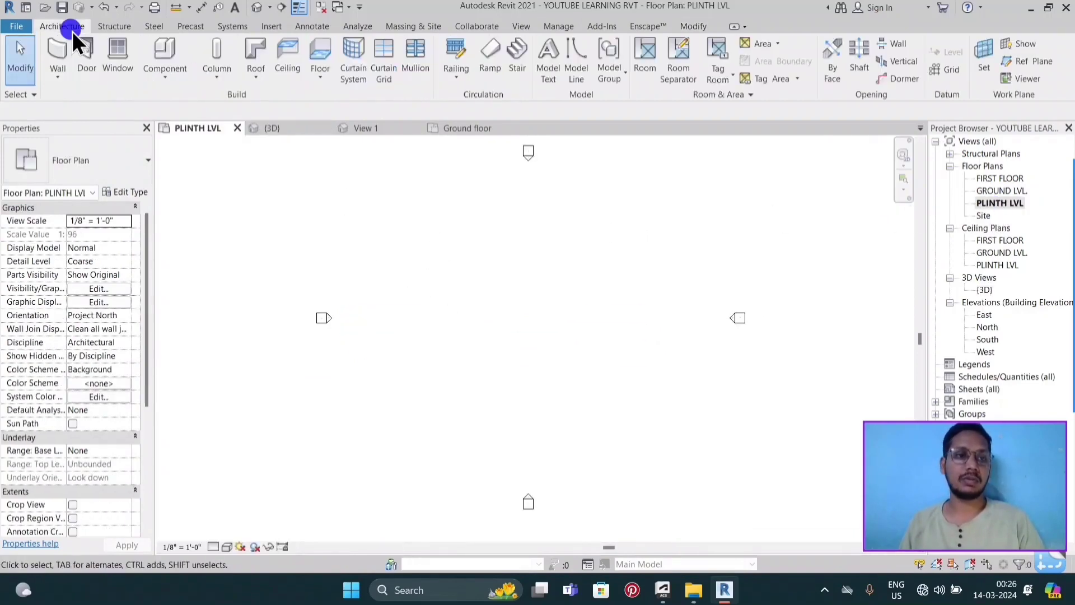
pyautogui.click(173, 78)
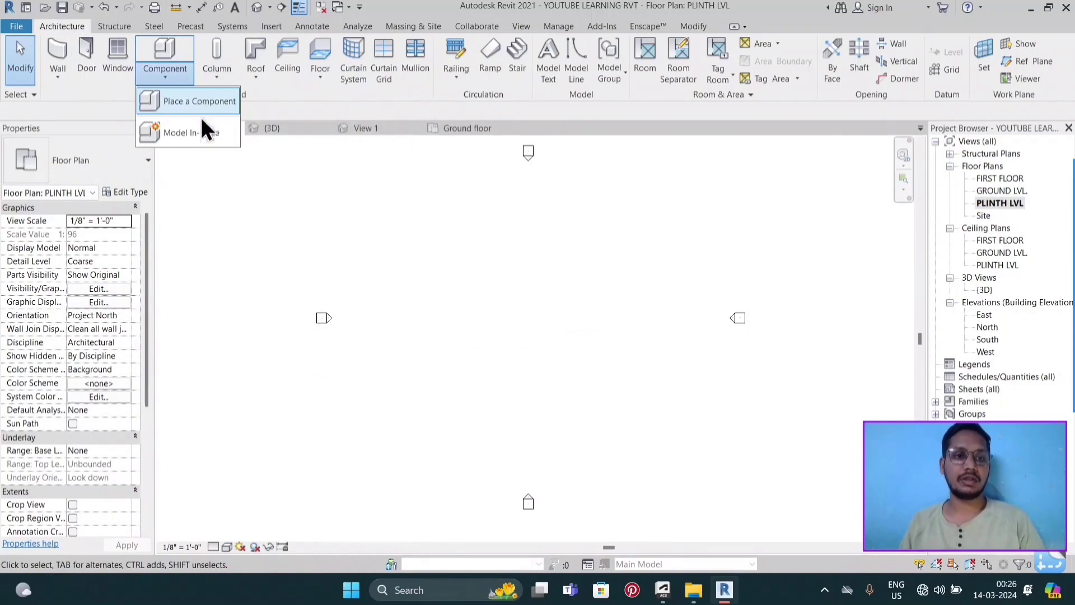
pyautogui.click(203, 133)
pyautogui.click(470, 230)
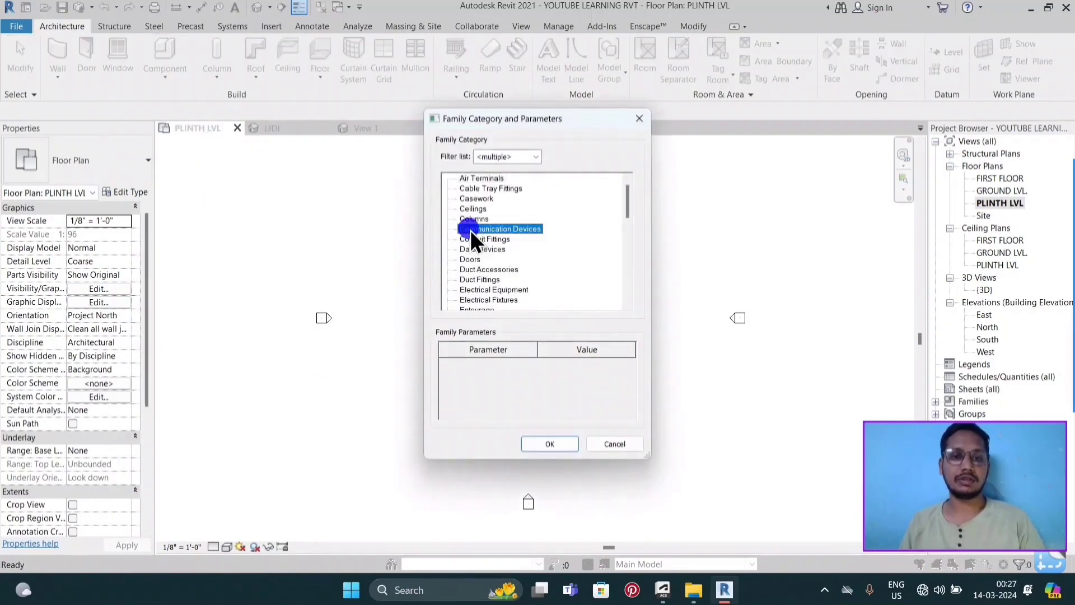
pyautogui.scroll(-2, 469, 230)
pyautogui.click(486, 290)
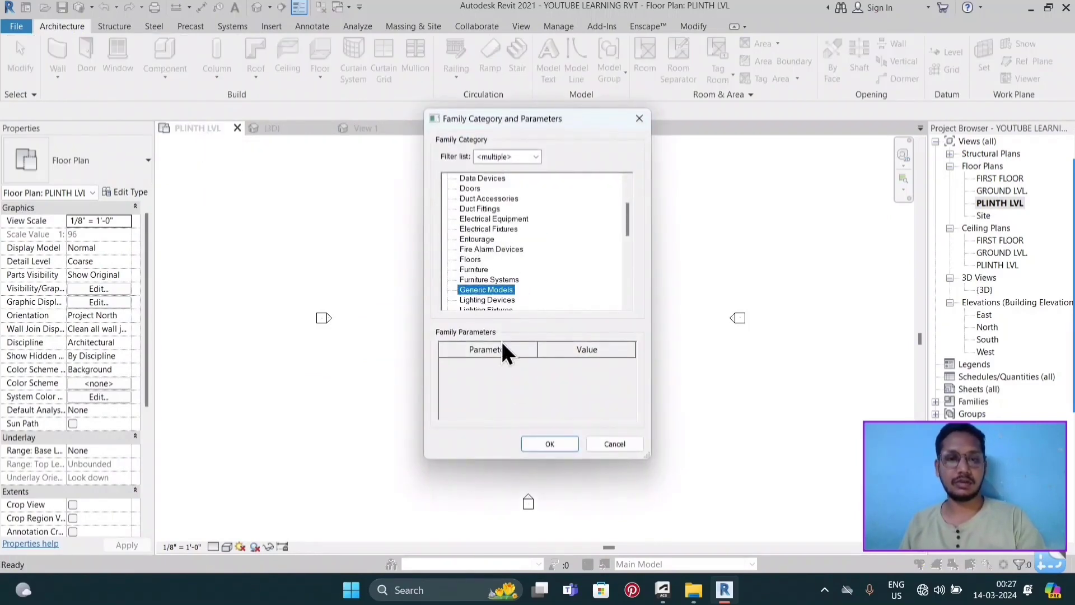
pyautogui.click(553, 448)
pyautogui.click(538, 317)
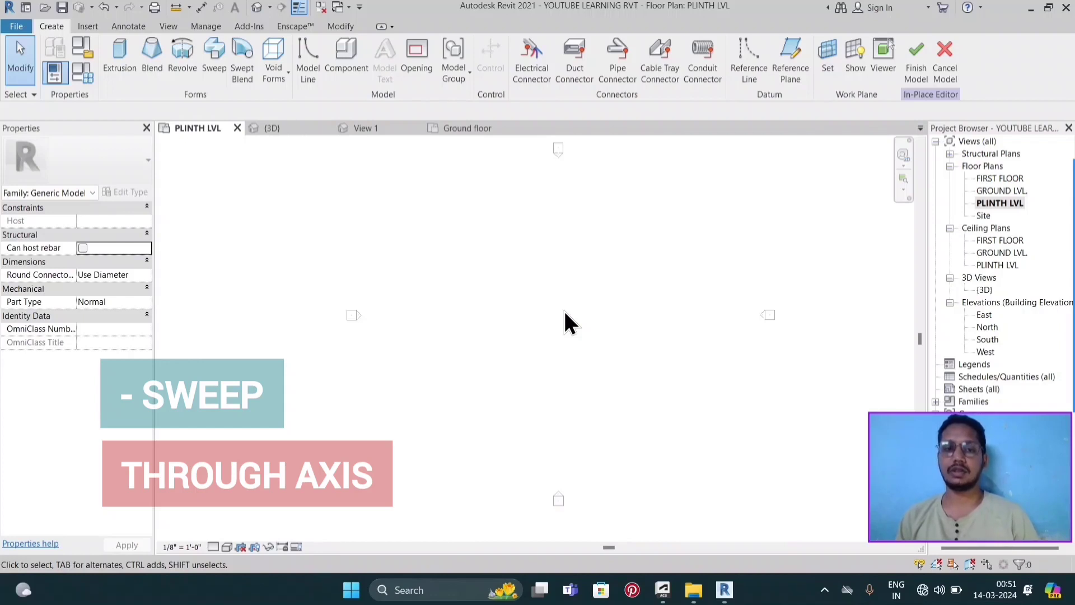
# - Sketch a two-segment 45° sweep path on the plan and finish the path
pyautogui.click(225, 72)
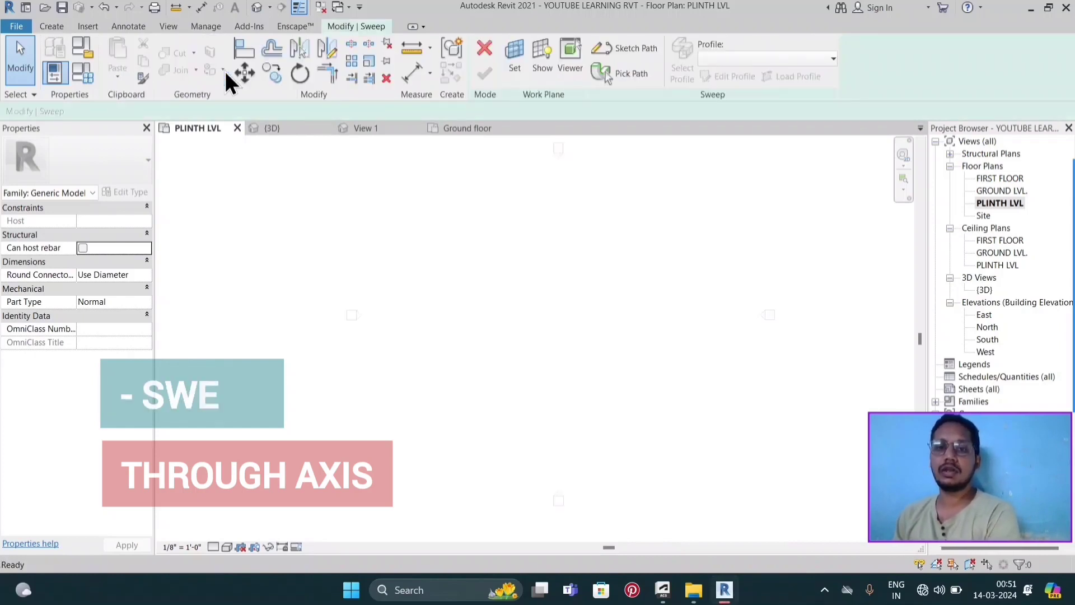
pyautogui.click(632, 46)
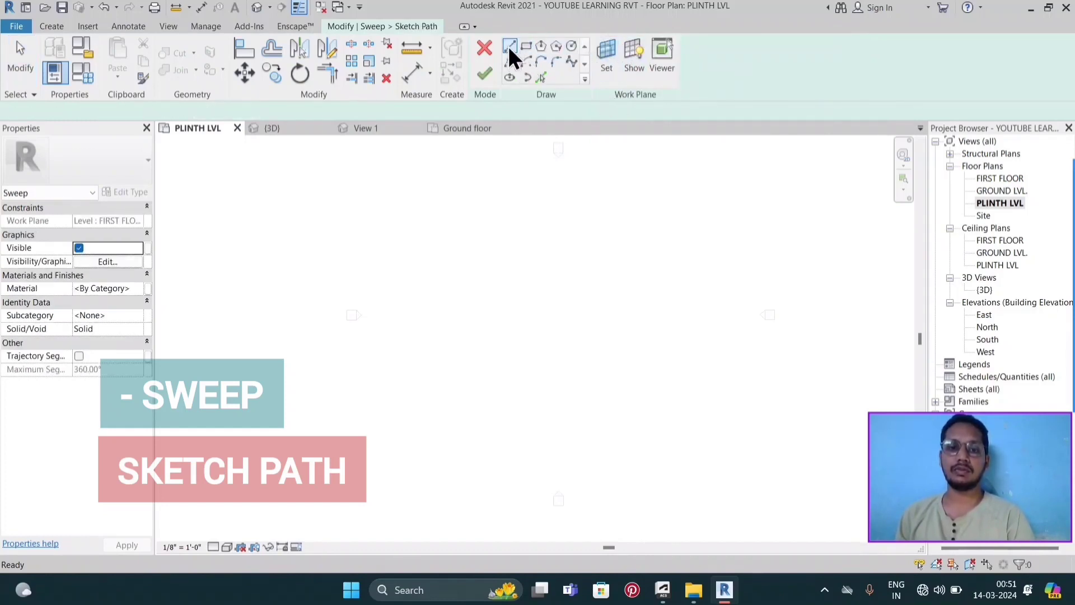
pyautogui.click(507, 325)
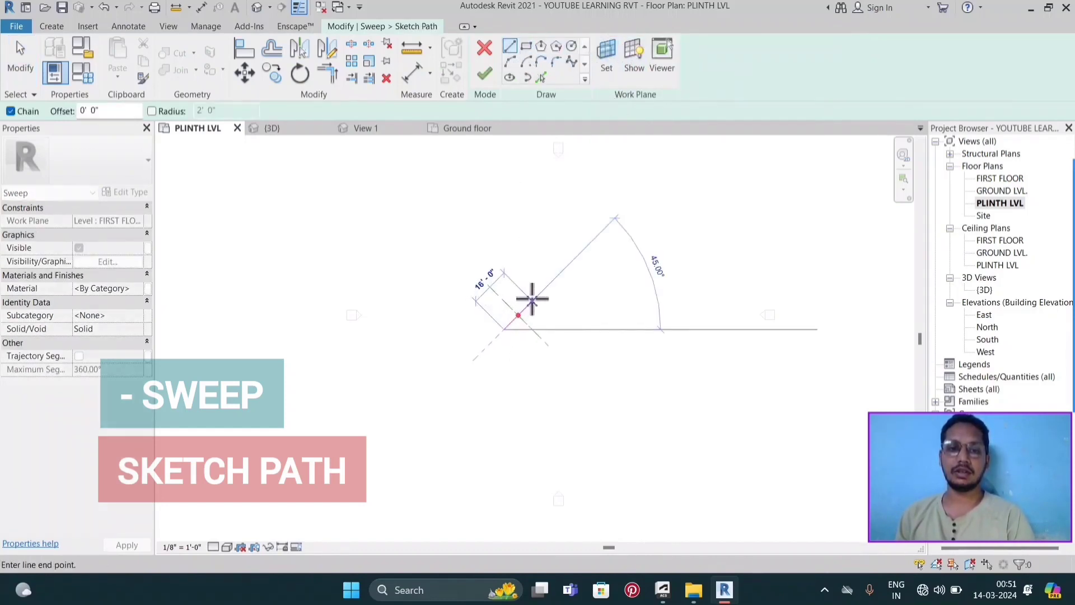
pyautogui.click(532, 302)
pyautogui.click(561, 328)
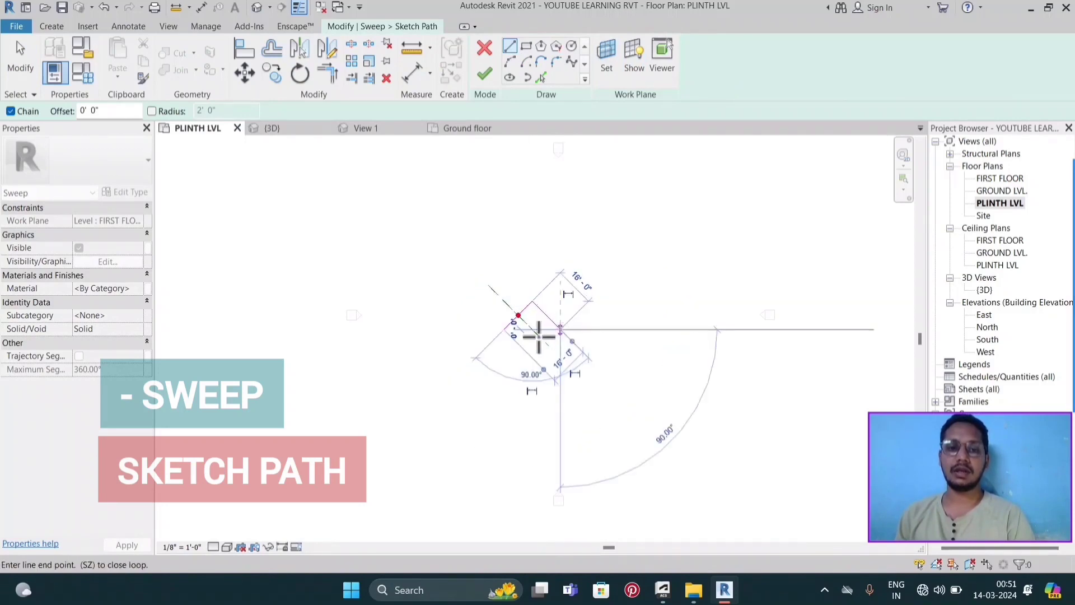
pyautogui.press('Escape')
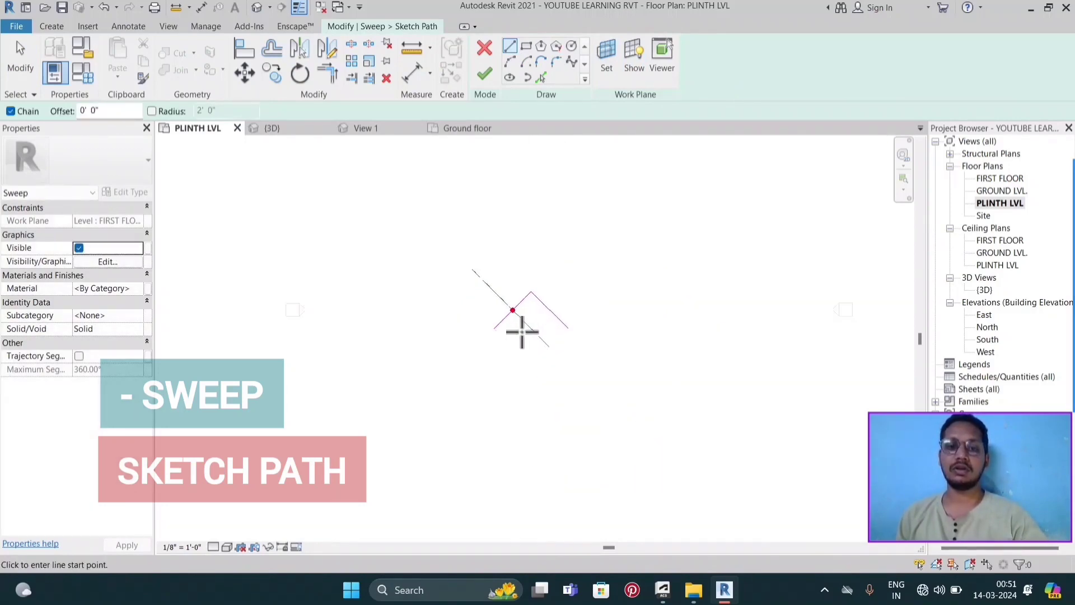
pyautogui.scroll(3, 527, 333)
pyautogui.scroll(1, 507, 308)
pyautogui.scroll(2, 510, 288)
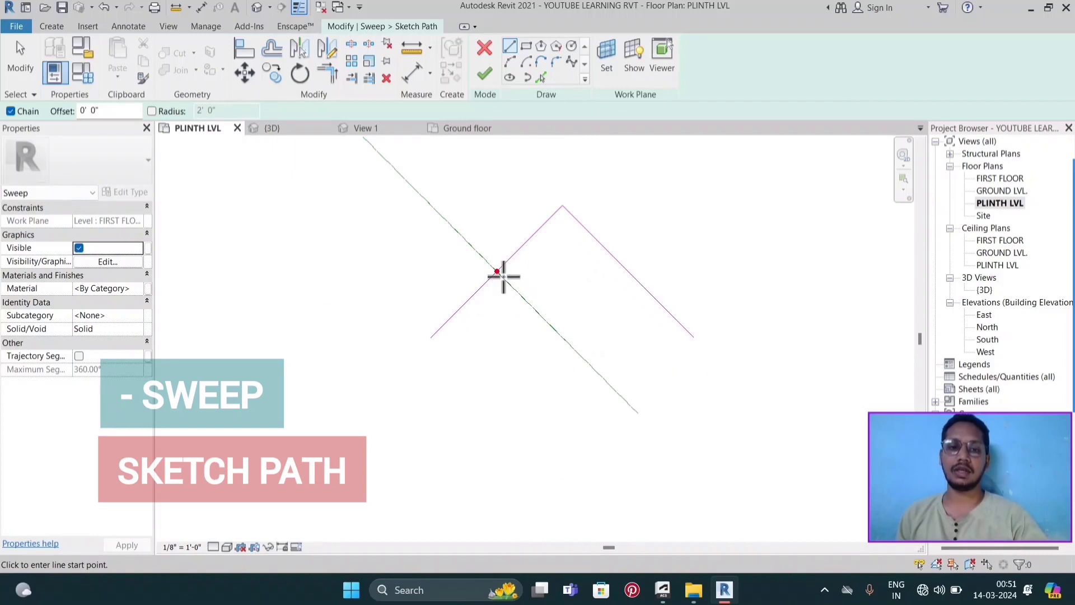
pyautogui.click(491, 84)
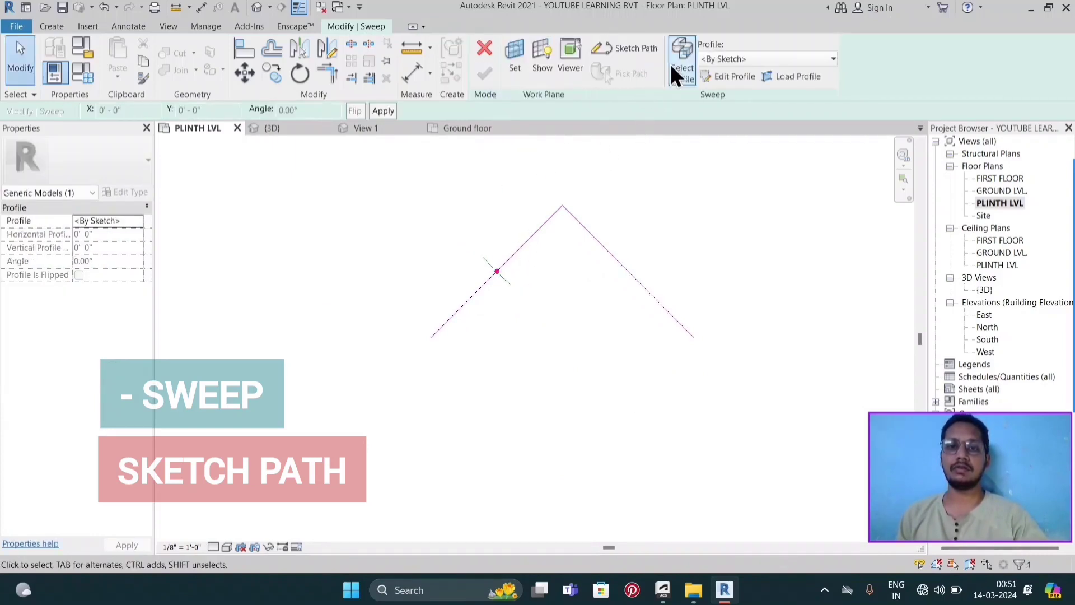
# - Switch to the 3D view and begin editing the sweep's profile
pyautogui.doubleClick(977, 291)
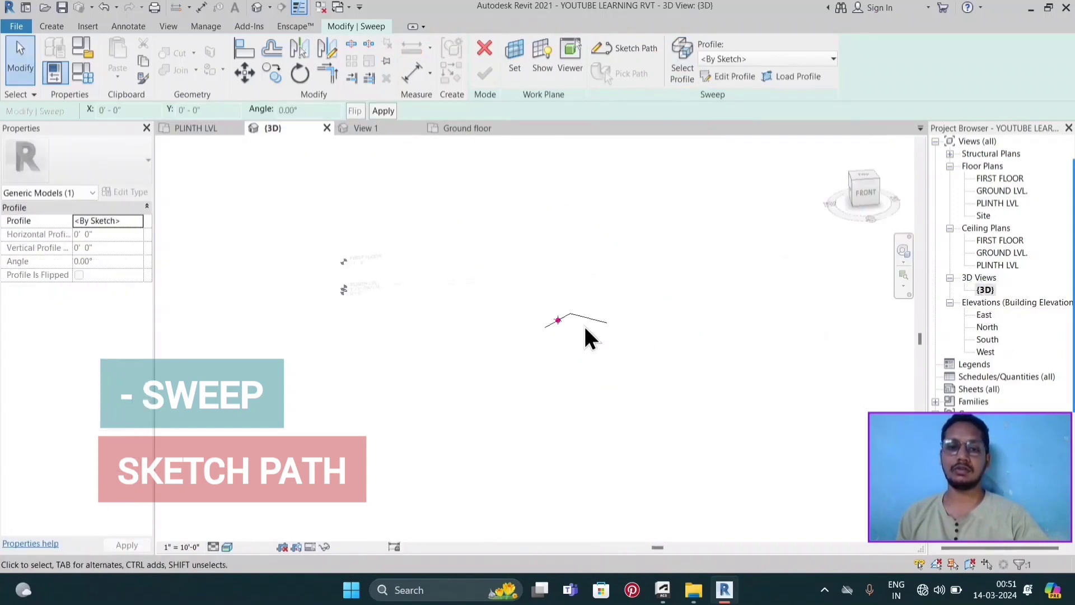
pyautogui.scroll(3, 571, 331)
pyautogui.scroll(3, 537, 322)
pyautogui.scroll(2, 521, 314)
pyautogui.scroll(2, 520, 308)
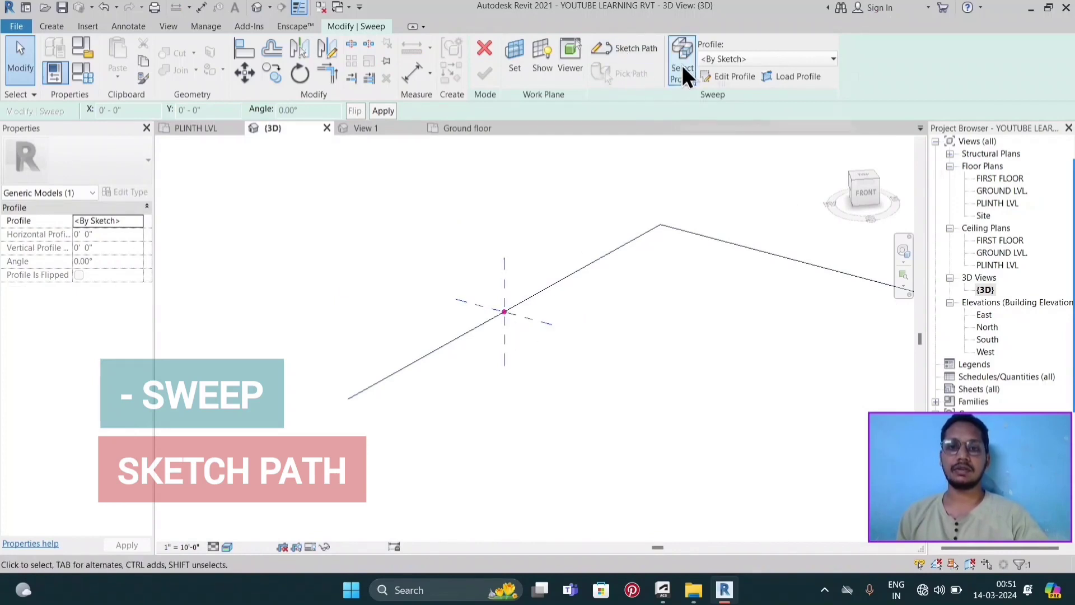
pyautogui.click(715, 82)
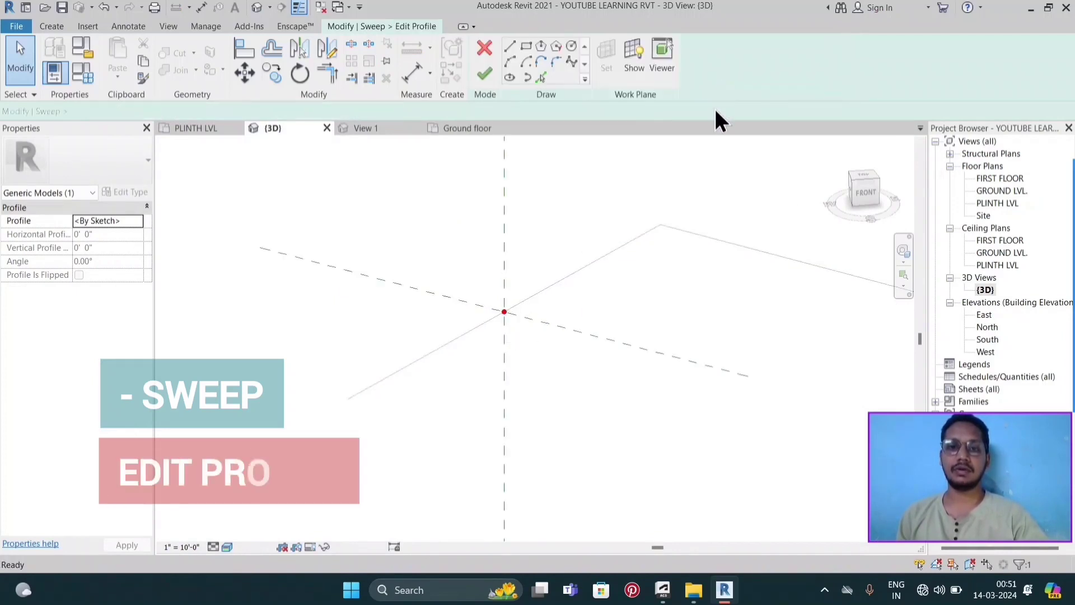
# - Draw a 6 by 10 inch rectangular profile at the path point and finish the sweep
pyautogui.click(525, 45)
pyautogui.scroll(2, 524, 291)
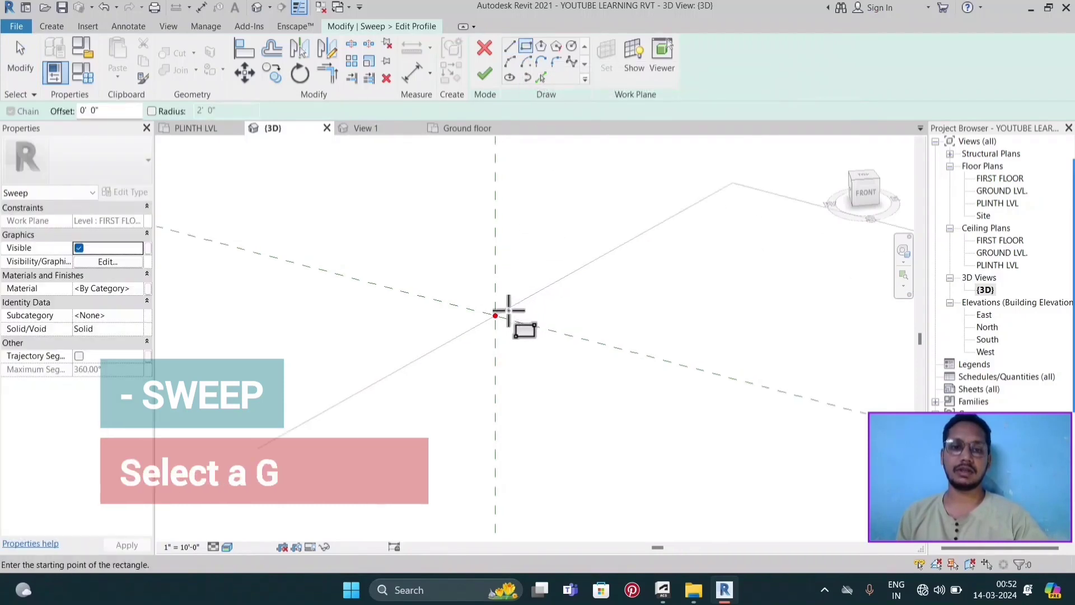
pyautogui.click(495, 315)
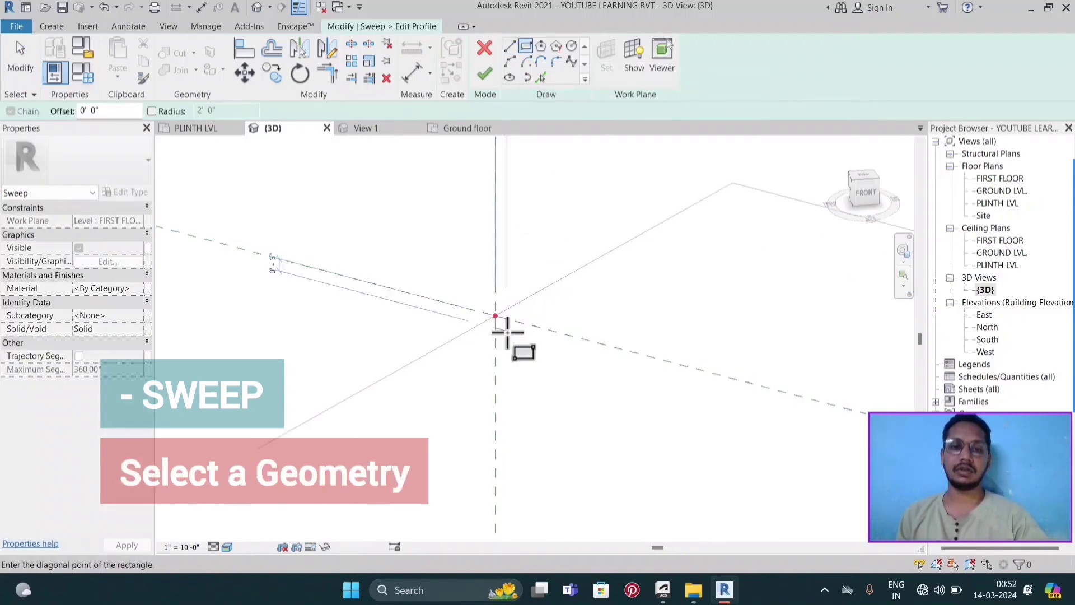
pyautogui.click(517, 360)
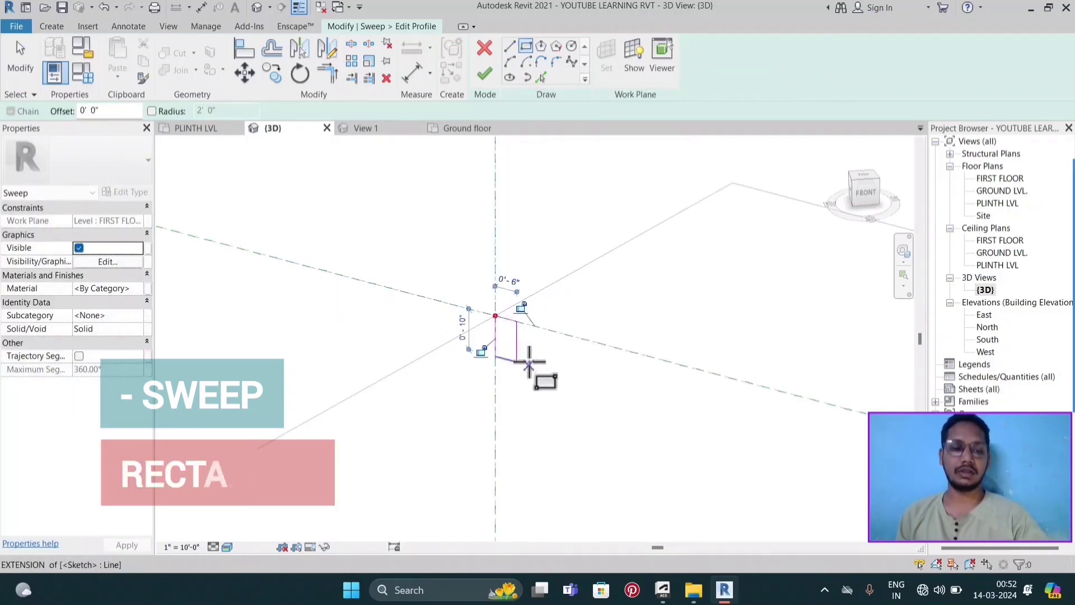
pyautogui.click(485, 81)
pyautogui.click(485, 80)
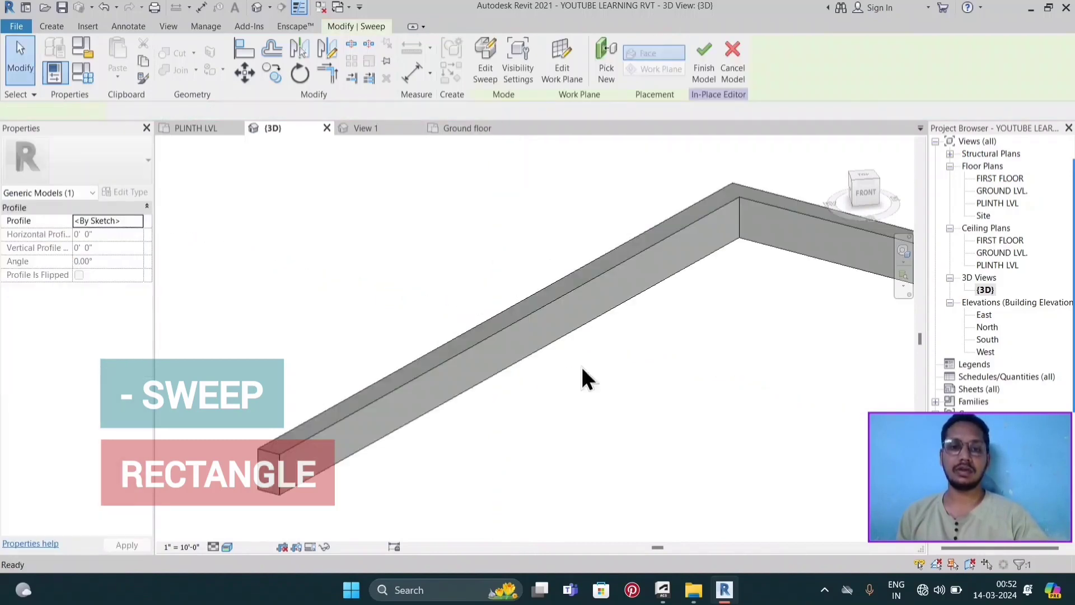
# - Finish the in-place model and select the resulting 13.13 CF generic model
pyautogui.scroll(-3, 560, 336)
pyautogui.scroll(-2, 580, 346)
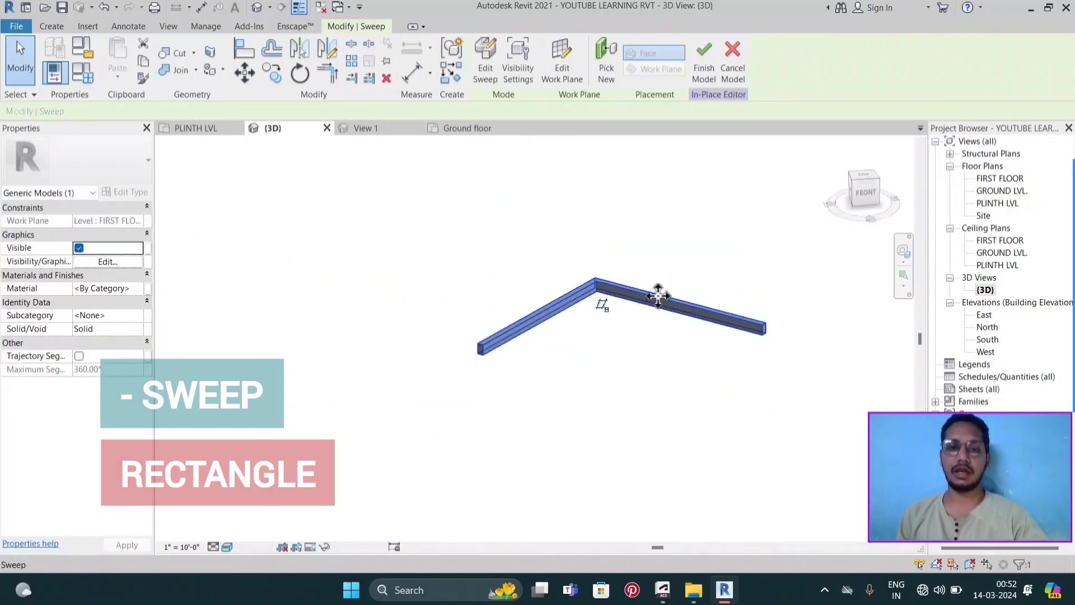
pyautogui.click(673, 391)
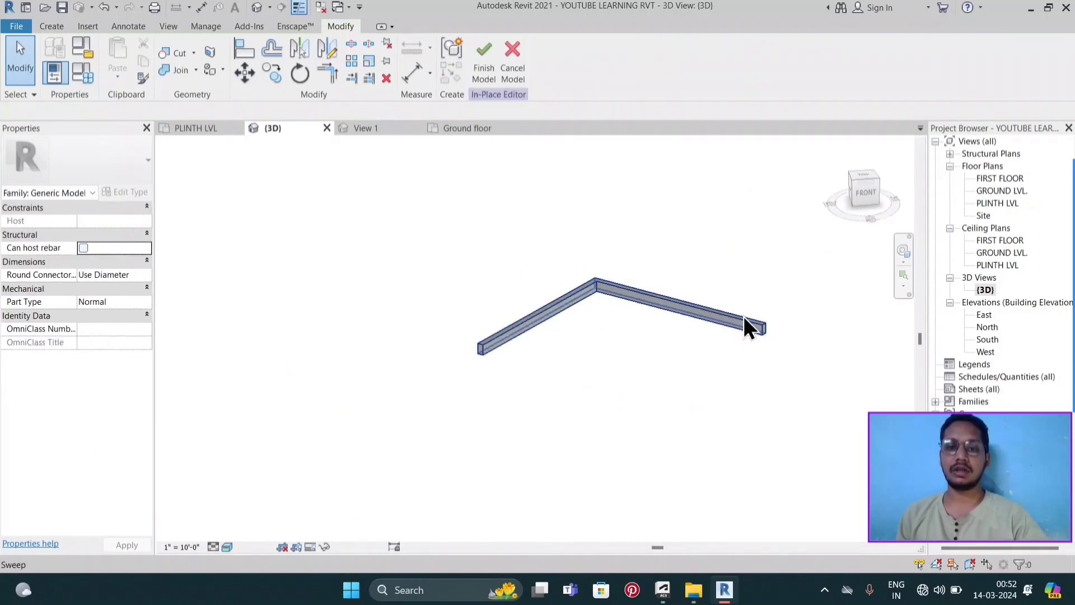
pyautogui.scroll(1, 550, 338)
pyautogui.click(475, 66)
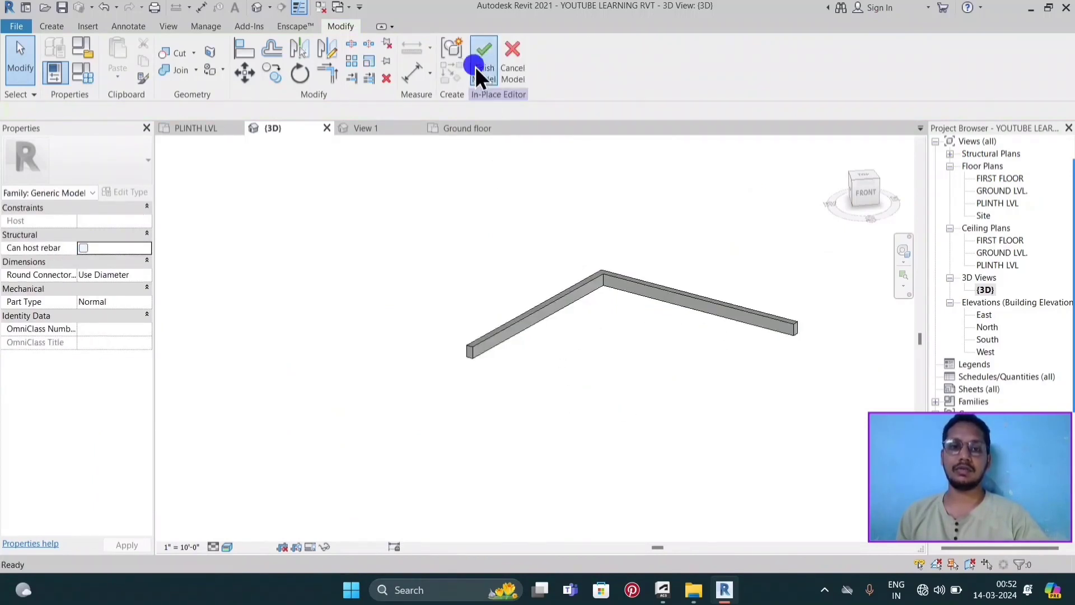
pyautogui.click(497, 343)
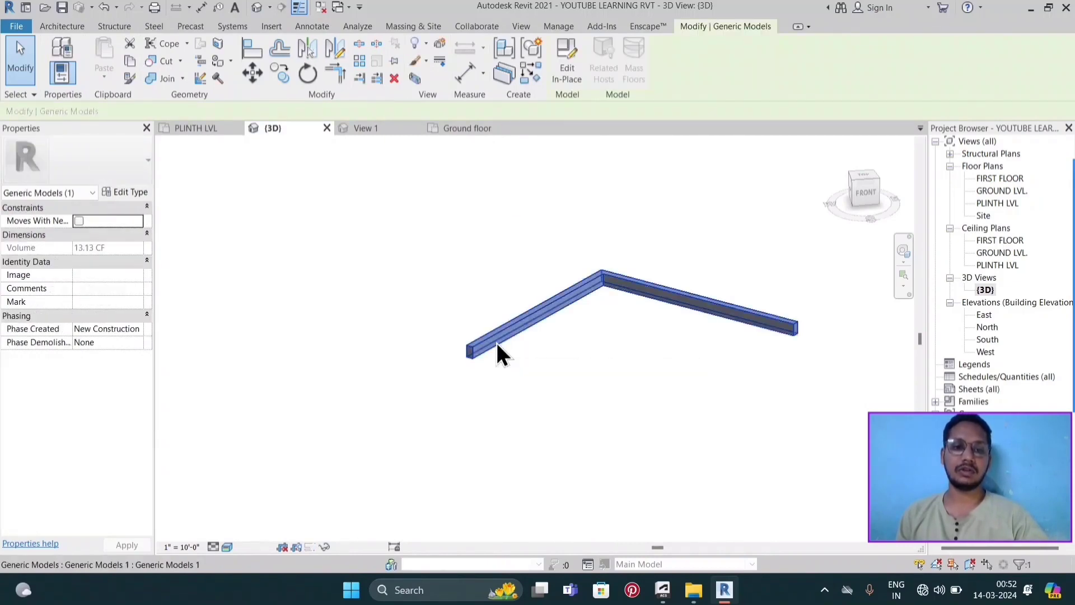
# - Reopen the generic model and open the sweep's profile for editing
pyautogui.doubleClick(496, 344)
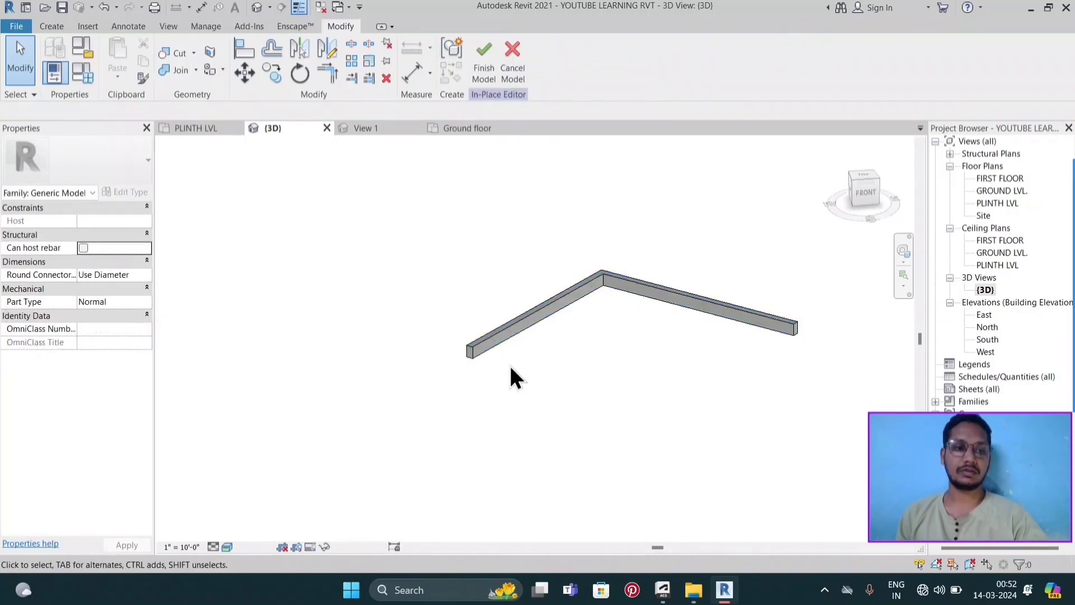
pyautogui.click(484, 353)
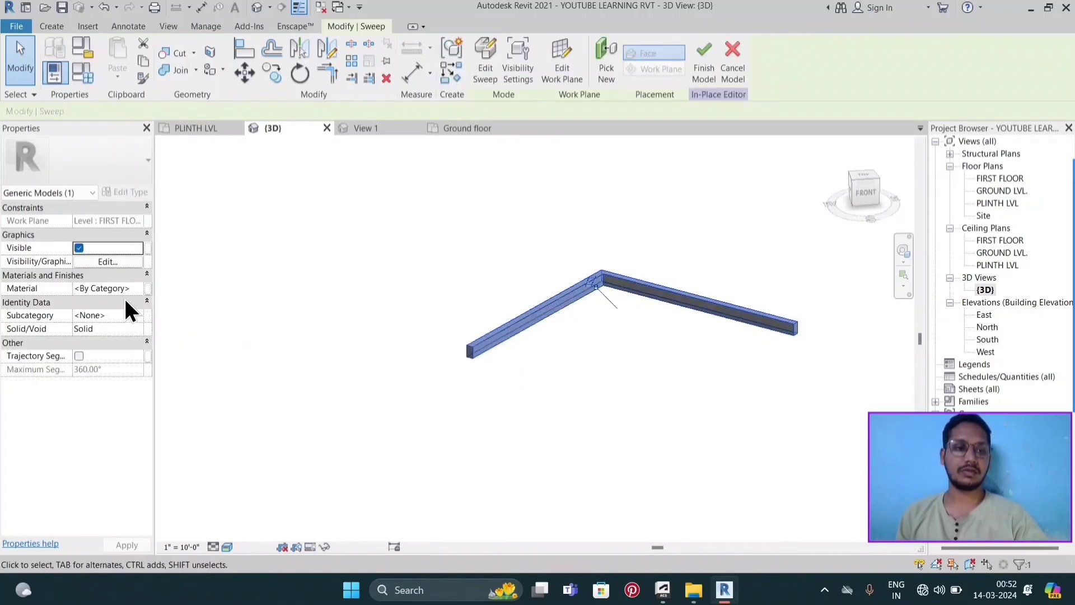
pyautogui.click(412, 297)
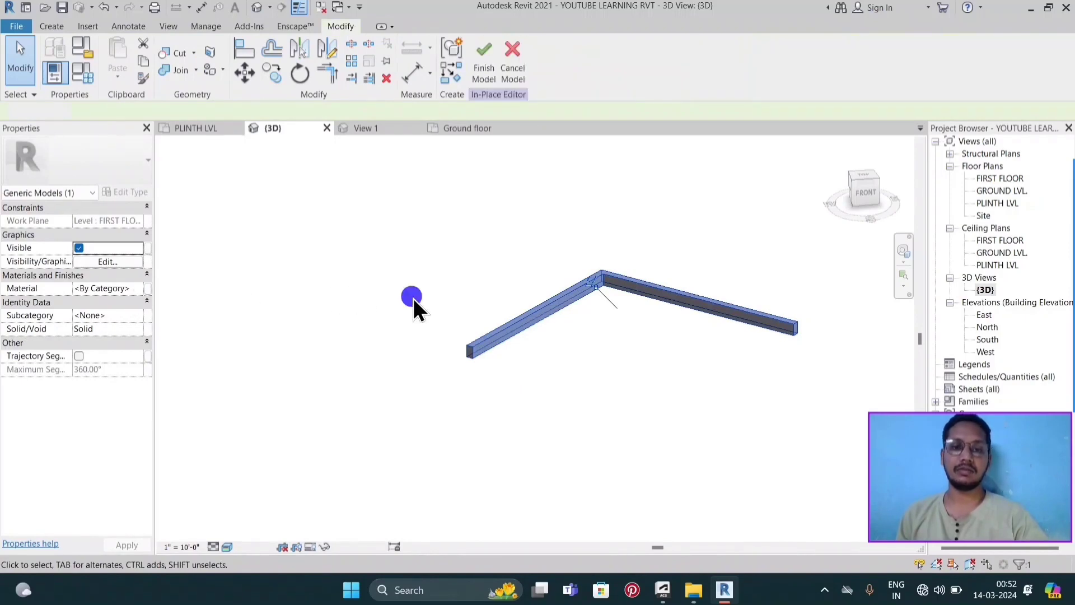
pyautogui.doubleClick(513, 330)
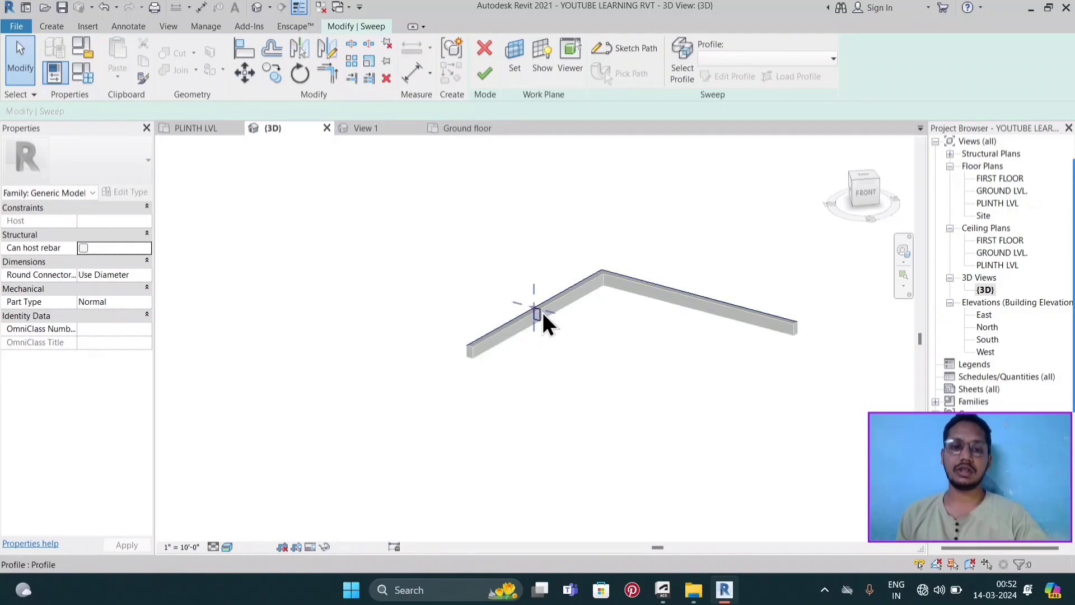
pyautogui.scroll(3, 542, 310)
pyautogui.moveTo(453, 383); pyautogui.dragTo(403, 390, button='middle')
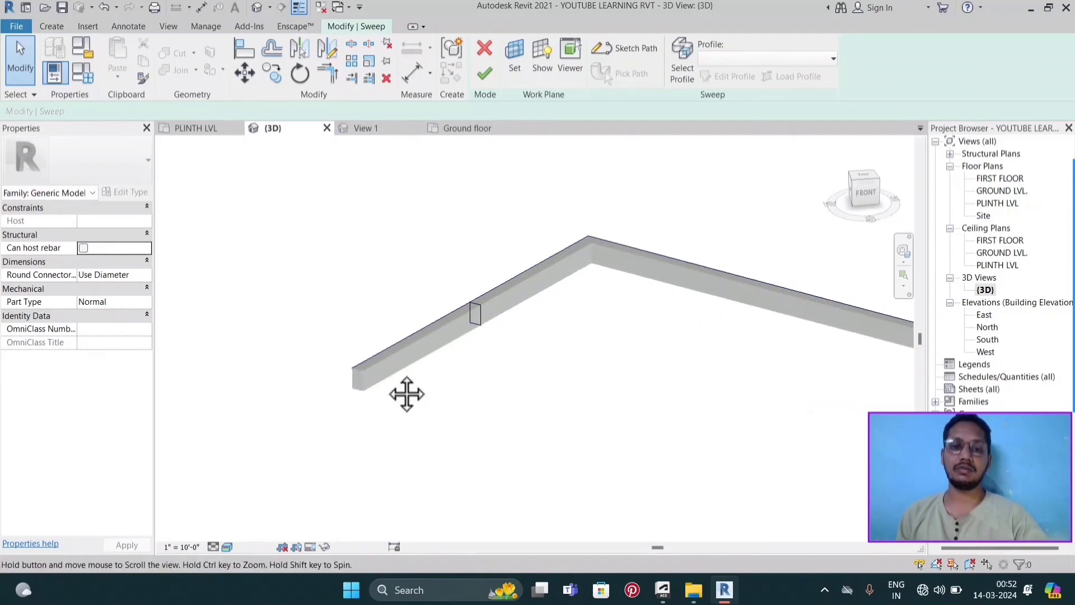
pyautogui.scroll(2, 408, 312)
pyautogui.scroll(2, 409, 307)
pyautogui.doubleClick(408, 312)
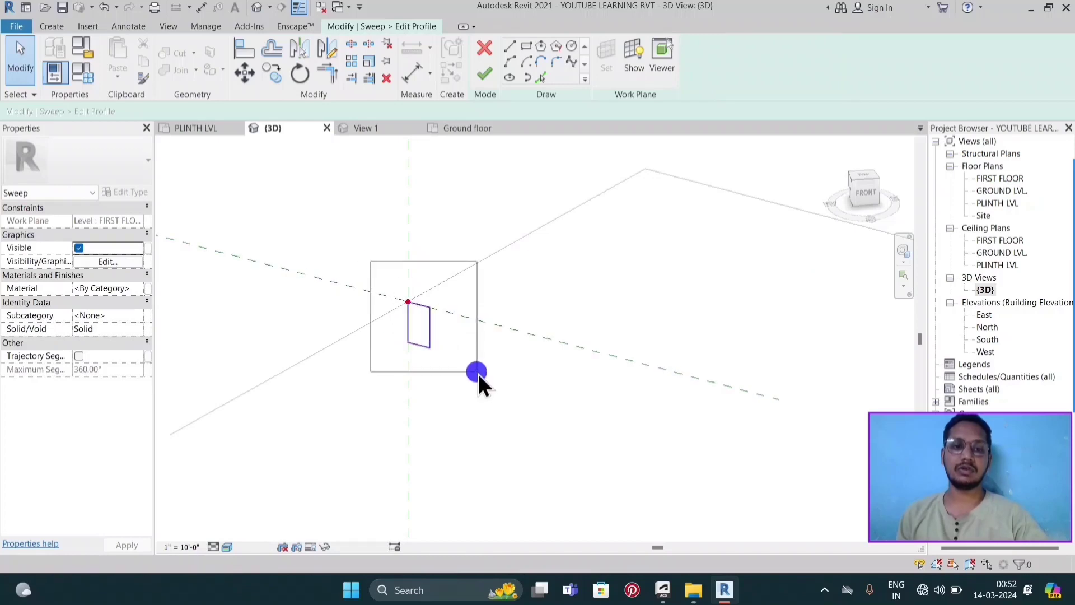
# - Delete the rectangular profile and draw a new stepped outline of straight lines
pyautogui.moveTo(372, 262); pyautogui.dragTo(477, 390)
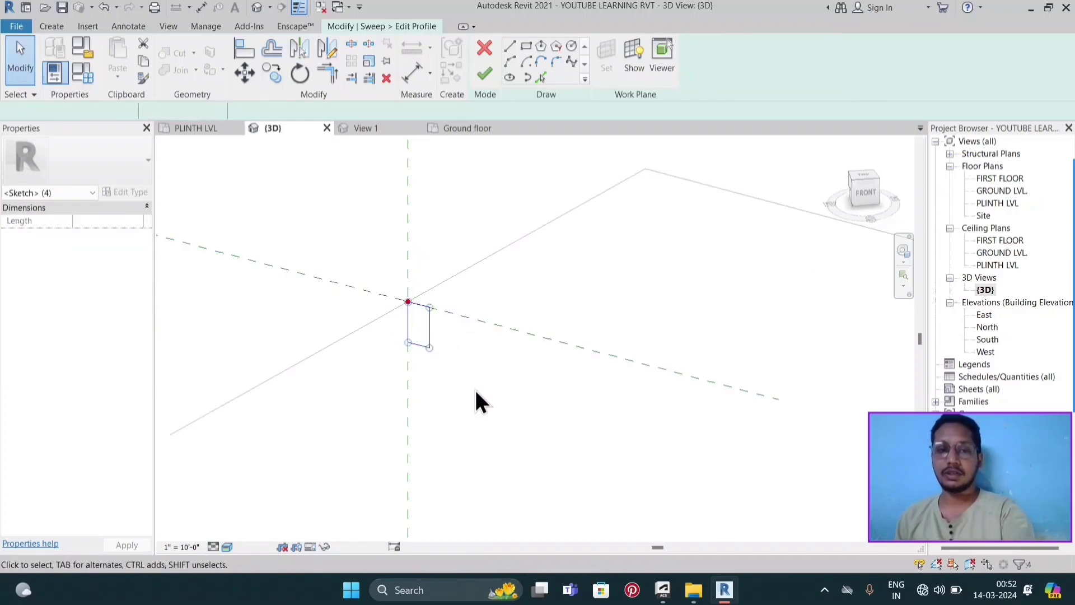
pyautogui.press('Delete')
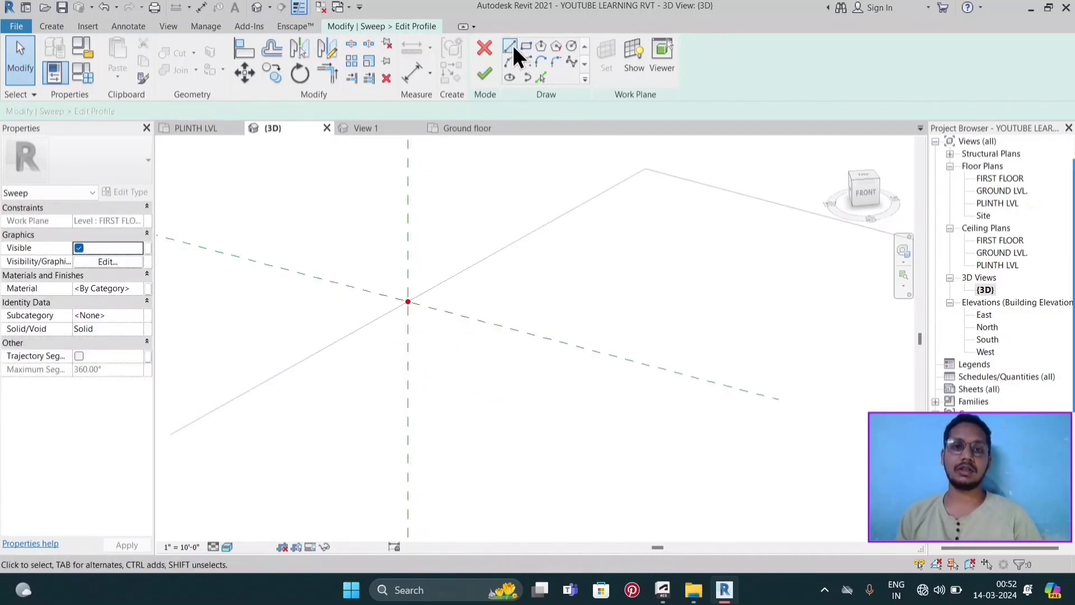
pyautogui.click(510, 46)
pyautogui.scroll(2, 425, 350)
pyautogui.scroll(2, 403, 286)
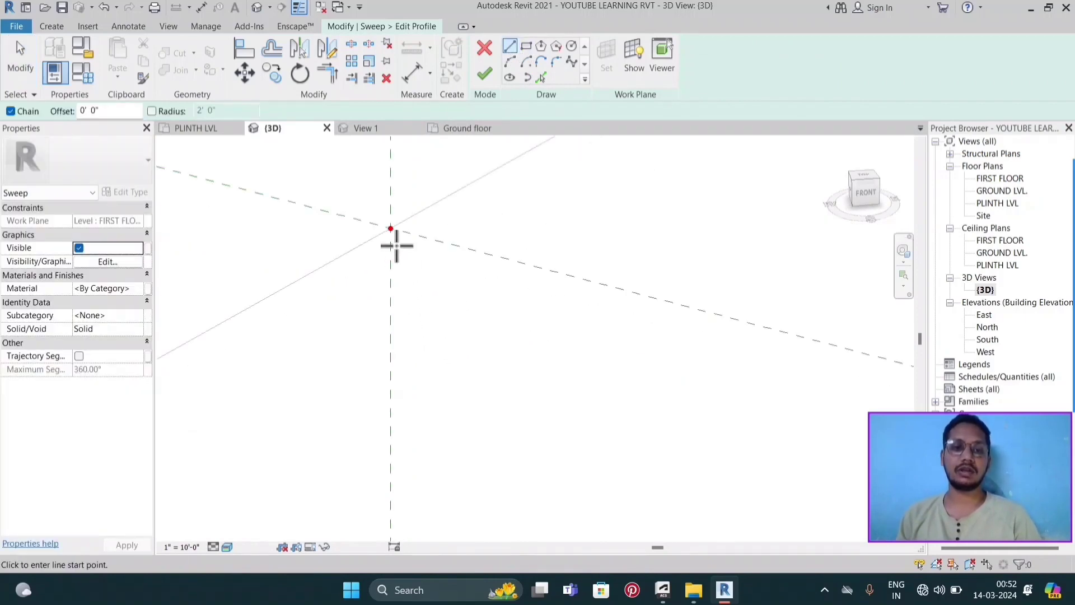
pyautogui.click(390, 228)
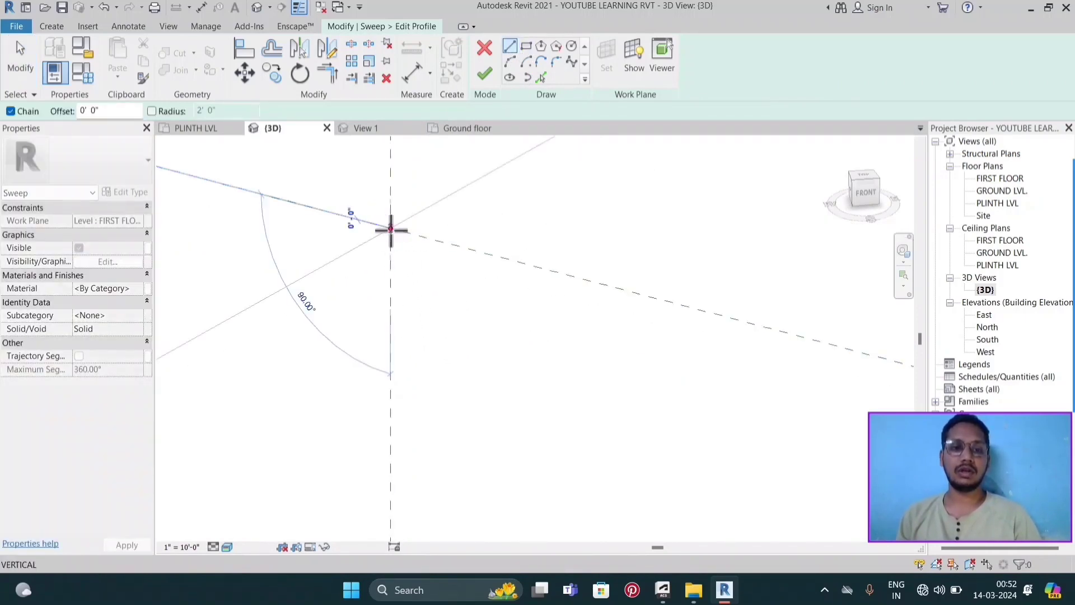
pyautogui.click(397, 263)
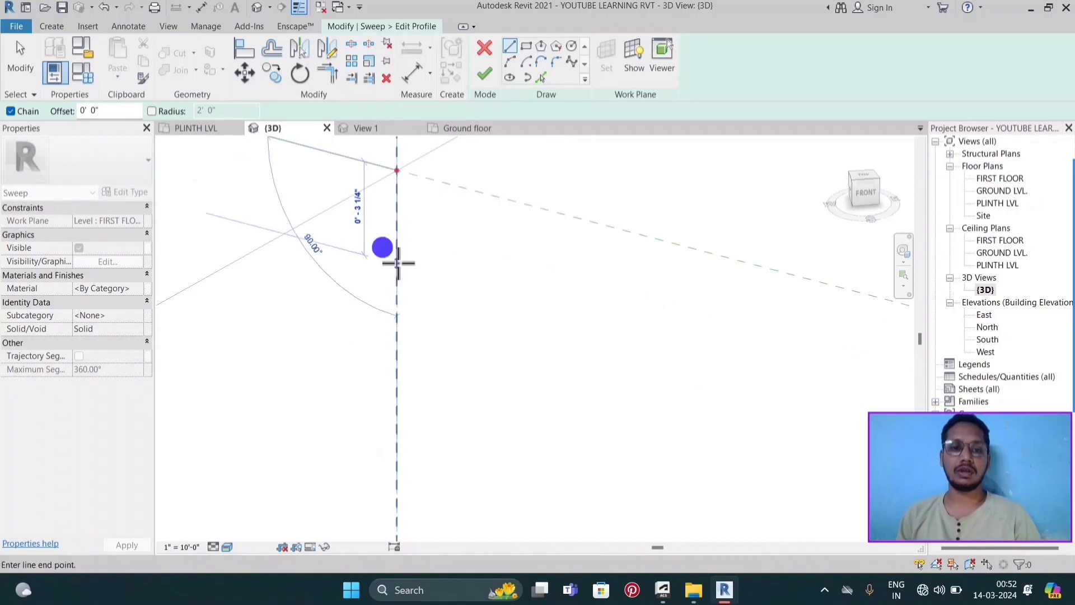
pyautogui.click(454, 277)
pyautogui.click(454, 242)
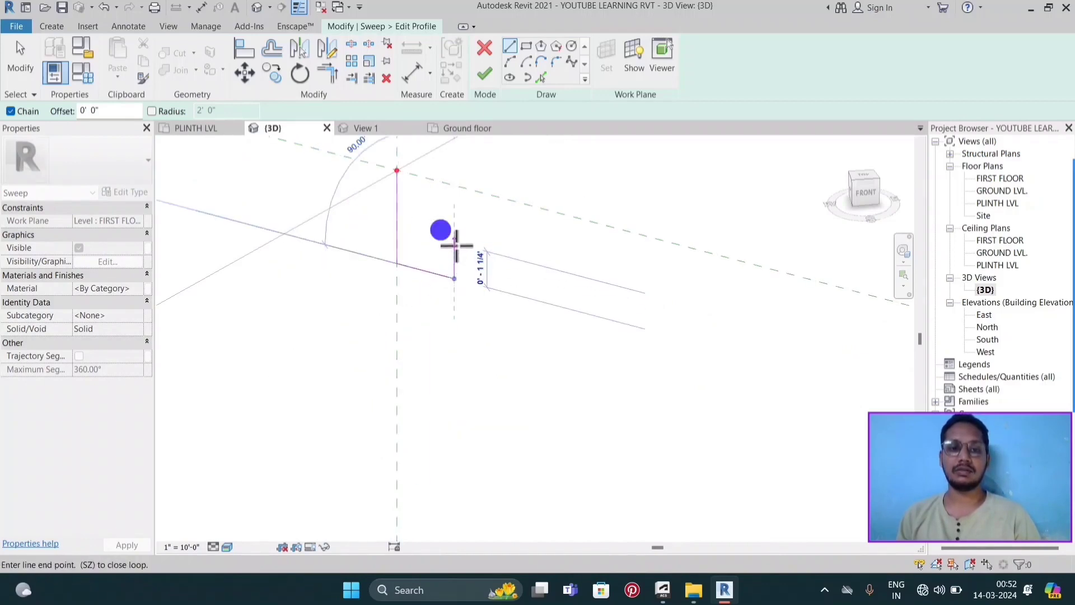
pyautogui.click(435, 239)
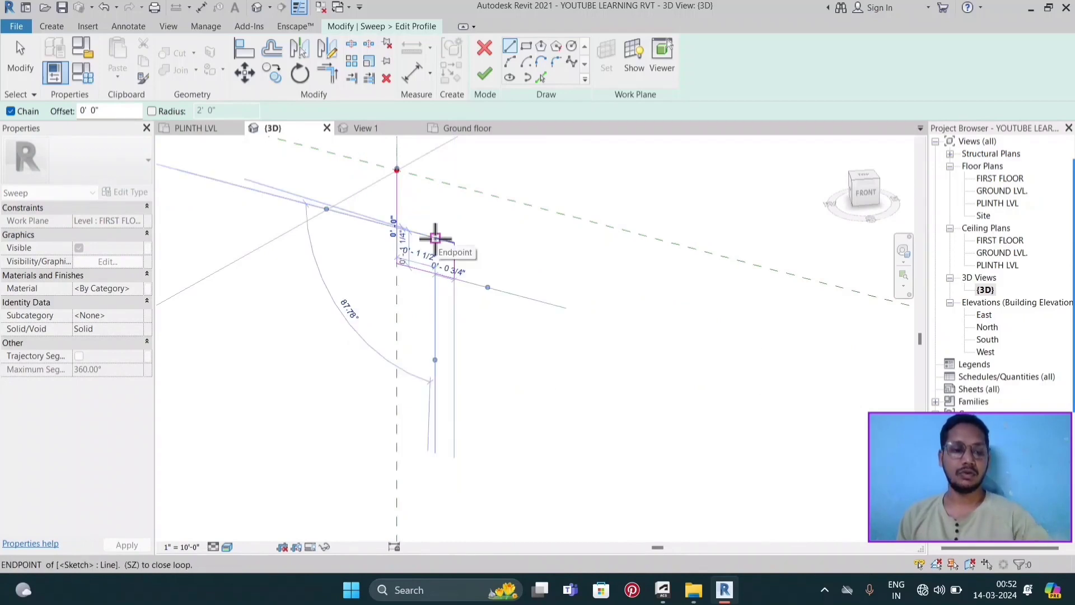
pyautogui.press('Escape')
# - Add the short top edge and a concave arc cove to close the profile
pyautogui.click(512, 47)
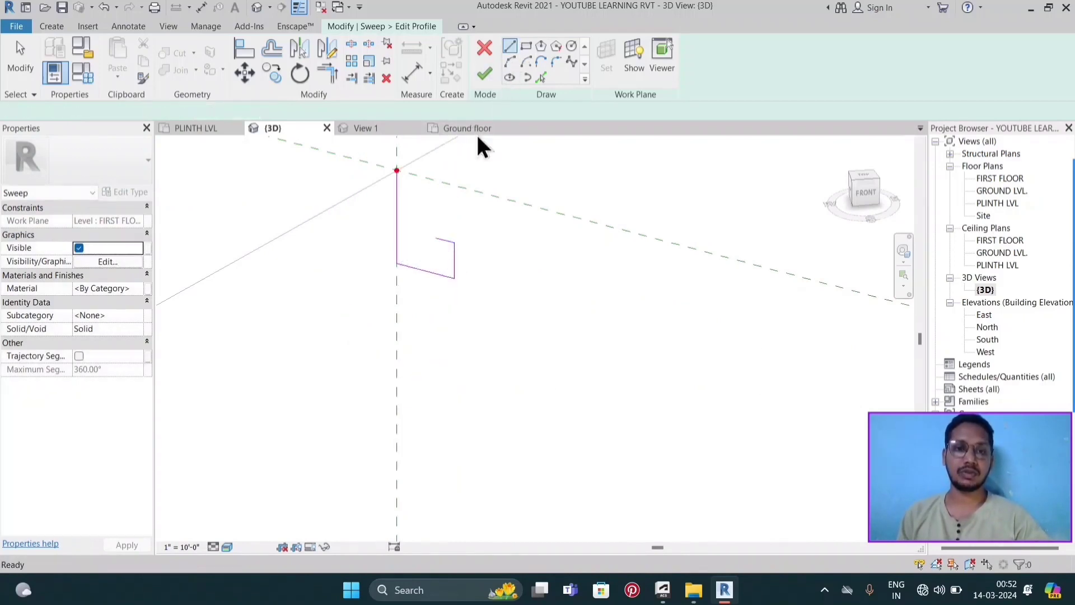
pyautogui.click(421, 176)
pyautogui.click(421, 208)
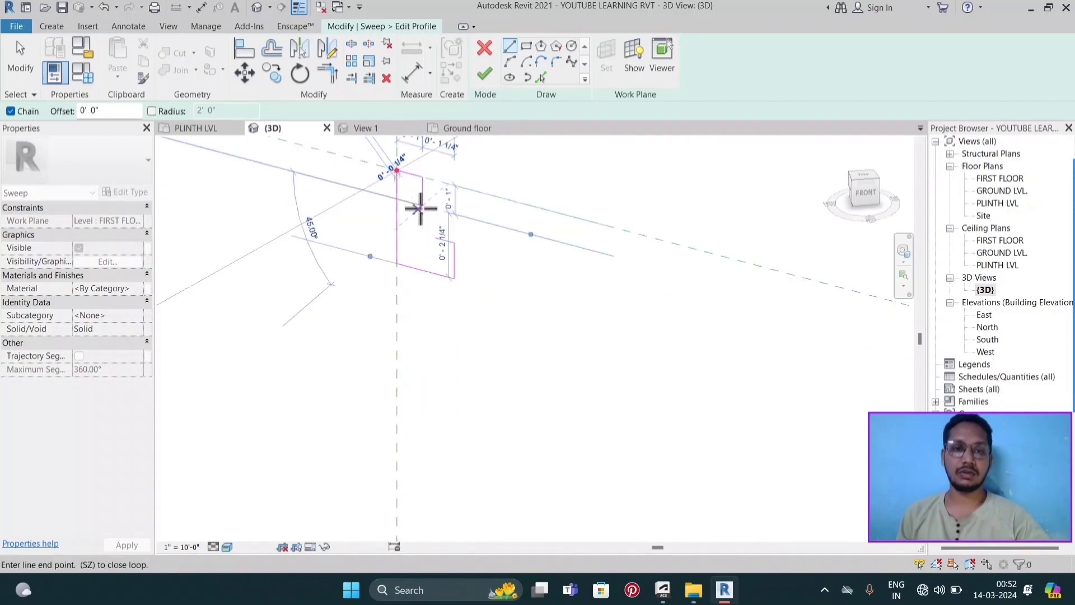
pyautogui.press('Escape')
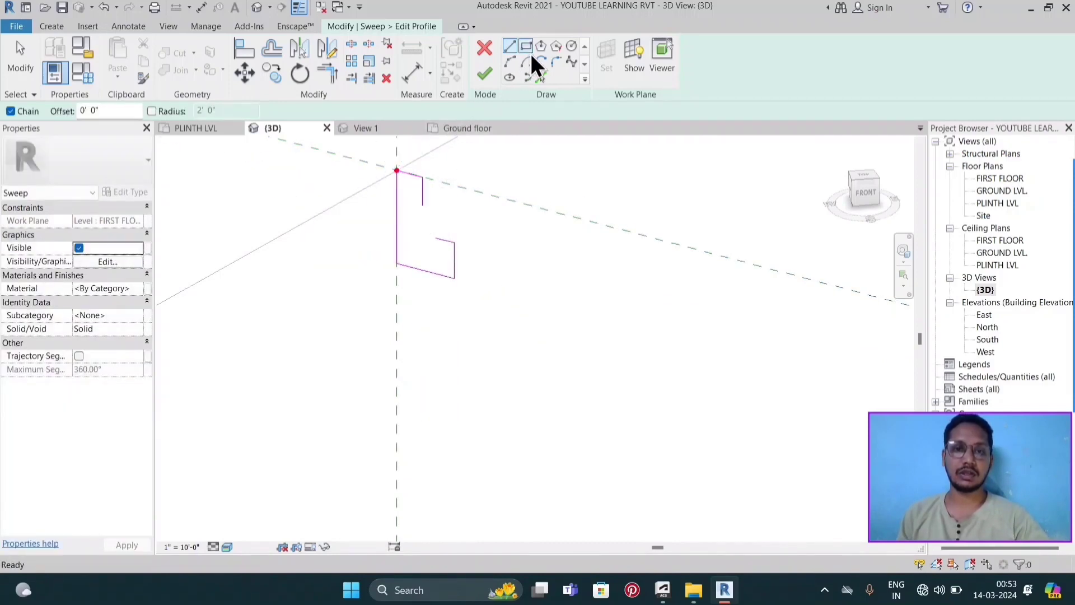
pyautogui.click(510, 63)
pyautogui.click(427, 222)
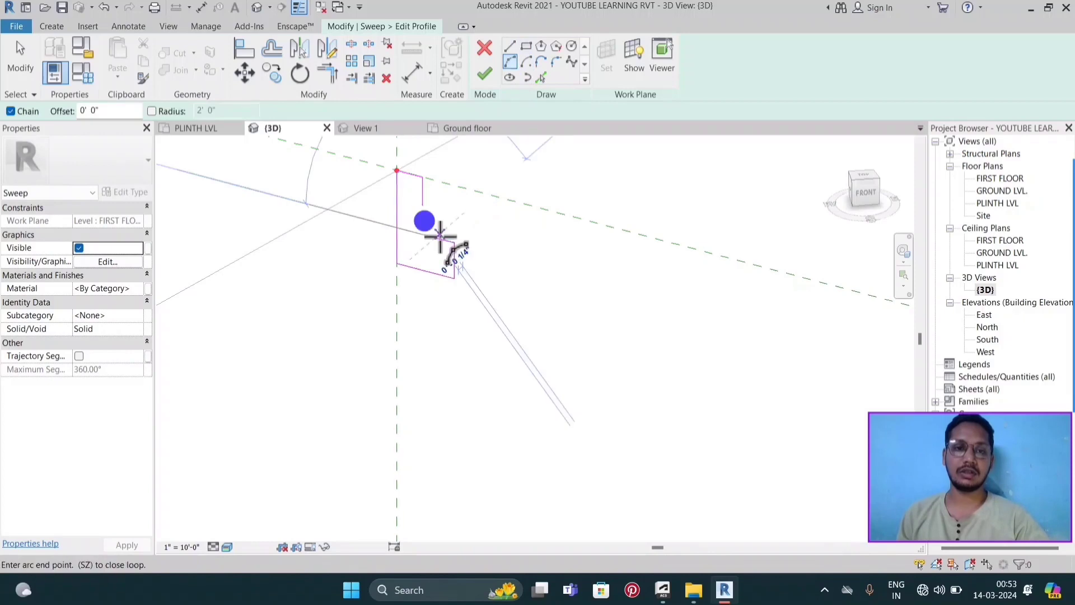
pyautogui.click(424, 208)
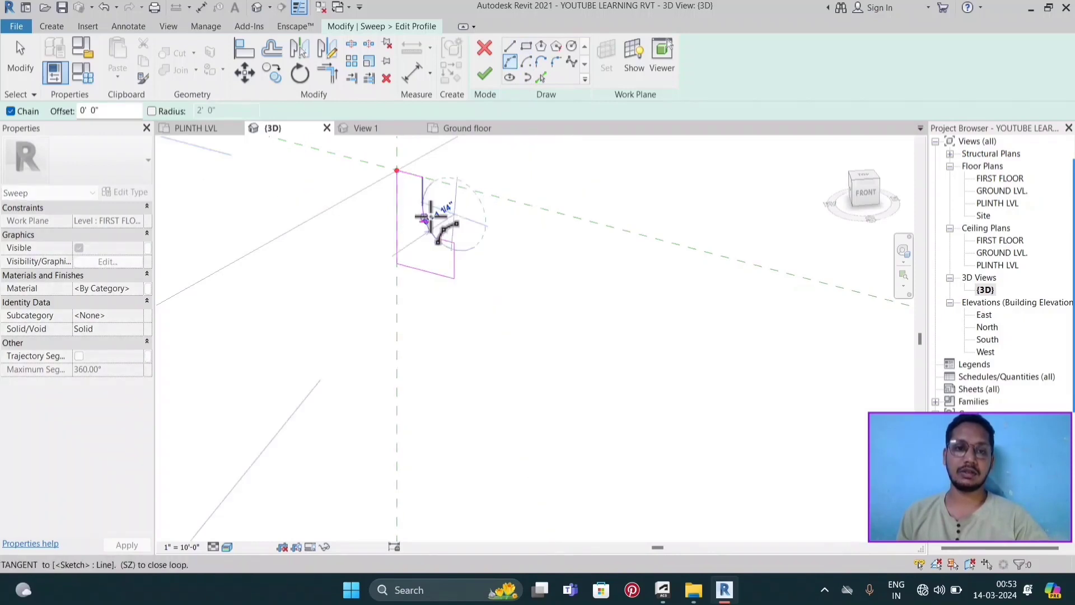
pyautogui.click(436, 238)
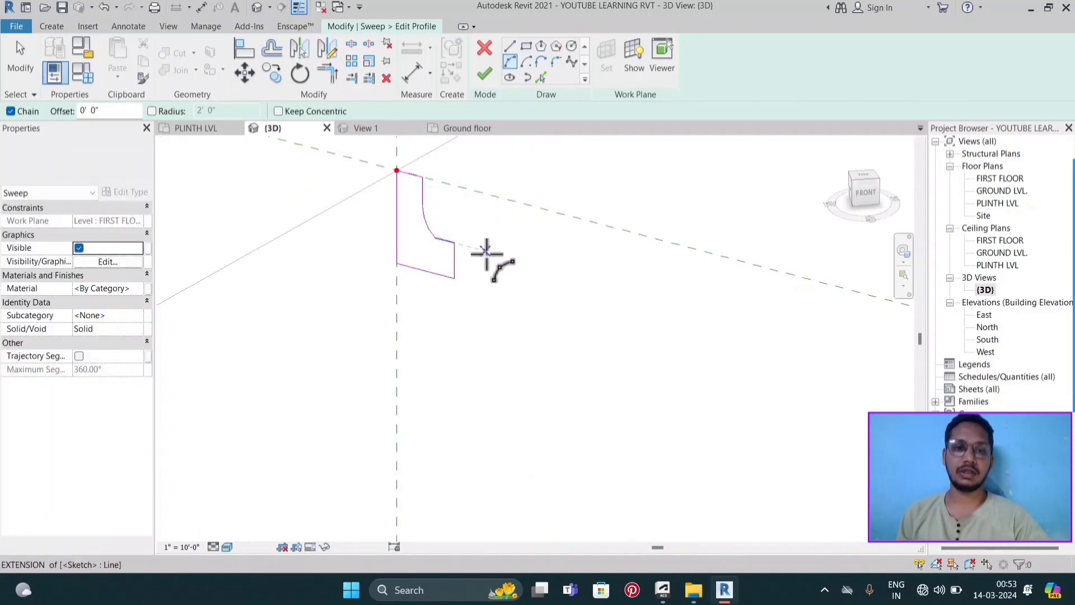
pyautogui.click(485, 74)
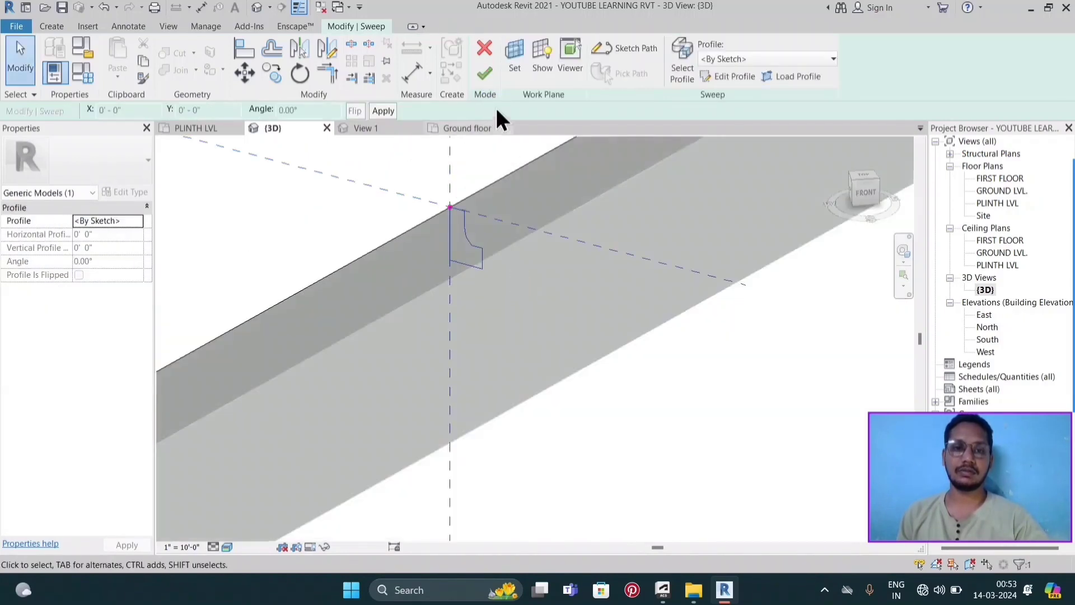
# - Finish the coved sweep and inspect it along the bent path
pyautogui.click(483, 76)
pyautogui.scroll(-2, 660, 254)
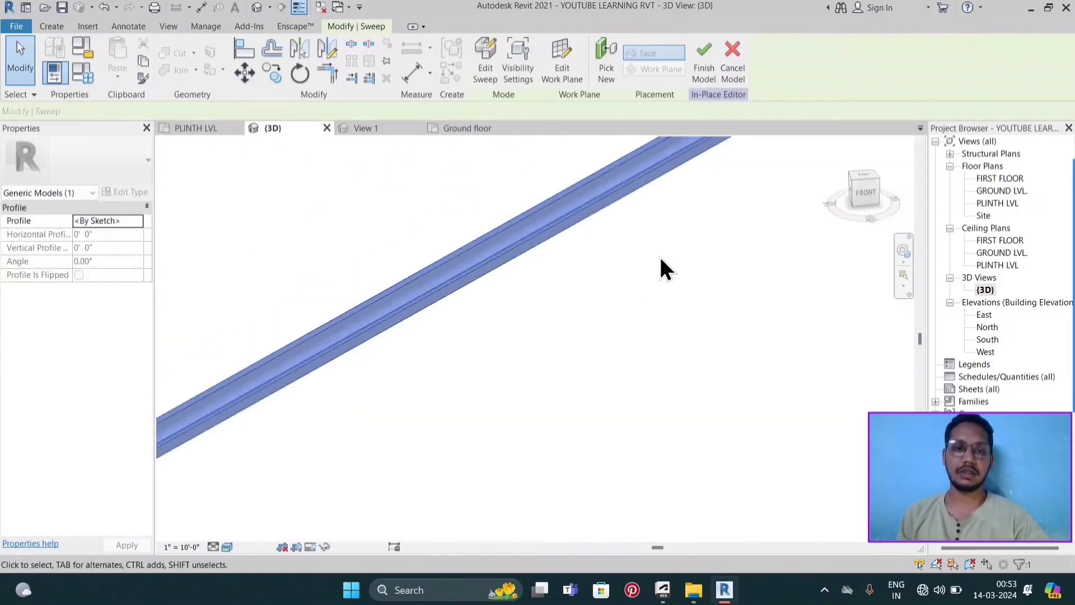
pyautogui.scroll(-2, 380, 392)
pyautogui.scroll(2, 397, 398)
pyautogui.scroll(2, 470, 398)
pyautogui.click(543, 402)
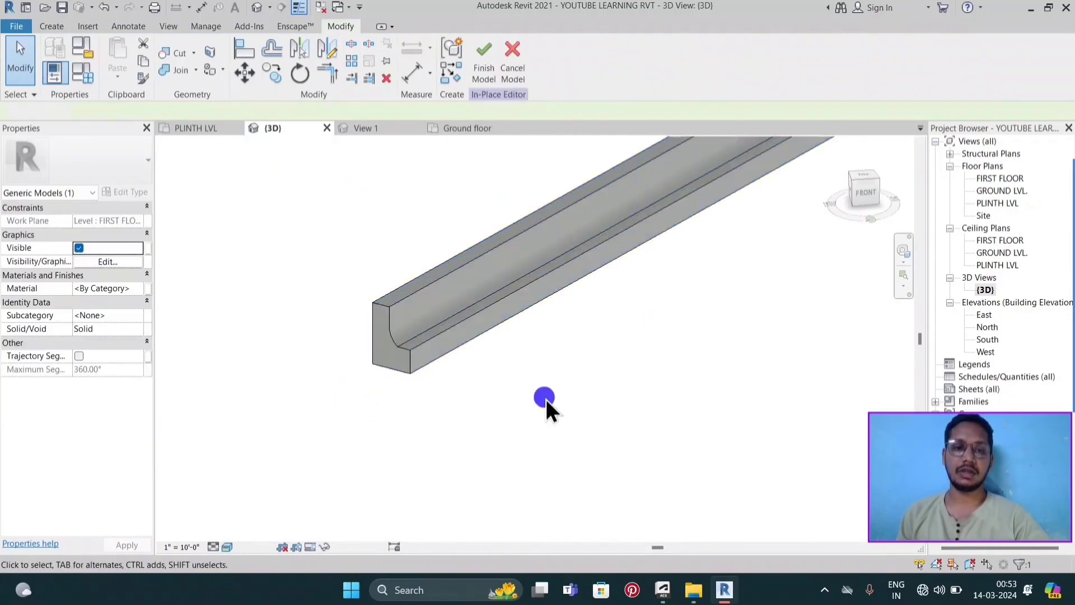
pyautogui.scroll(-2, 488, 364)
pyautogui.scroll(-1, 392, 387)
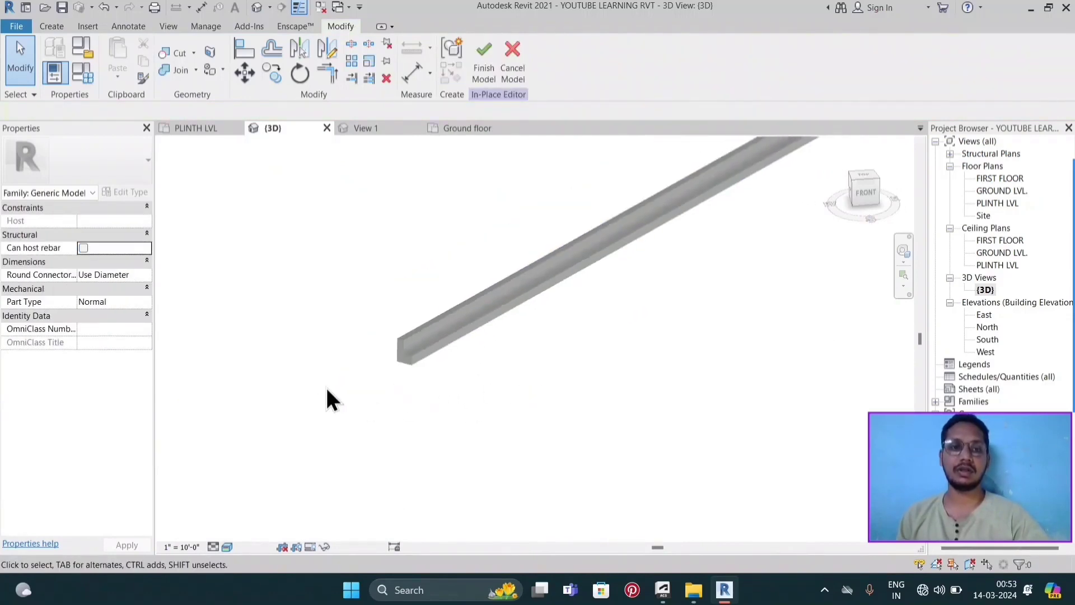
pyautogui.scroll(-1, 336, 386)
pyautogui.scroll(-2, 356, 350)
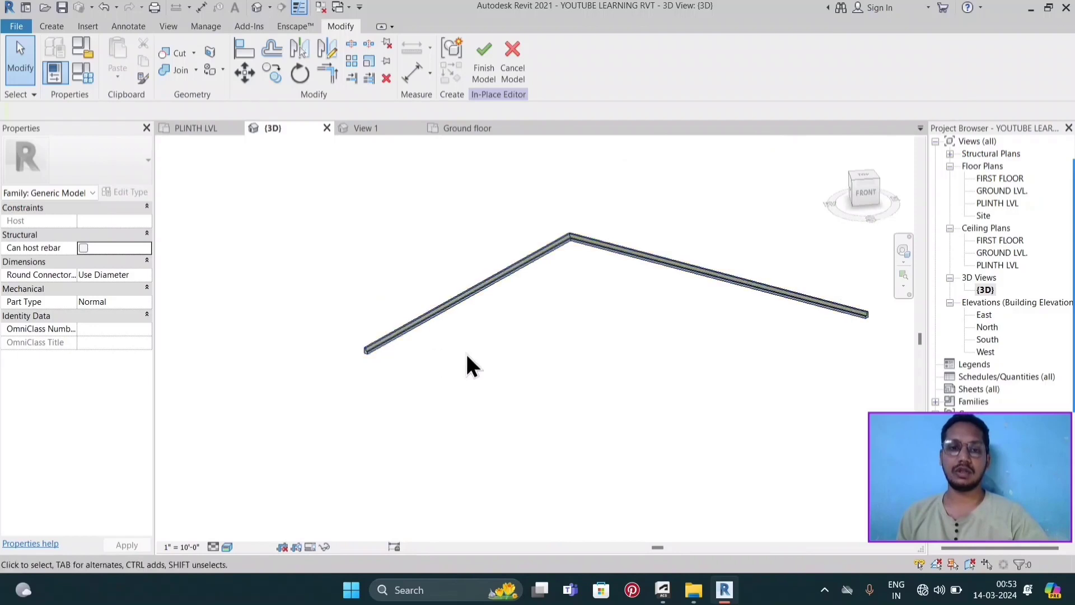
pyautogui.moveTo(468, 365); pyautogui.dragTo(465, 379, button='middle')
pyautogui.scroll(3, 381, 359)
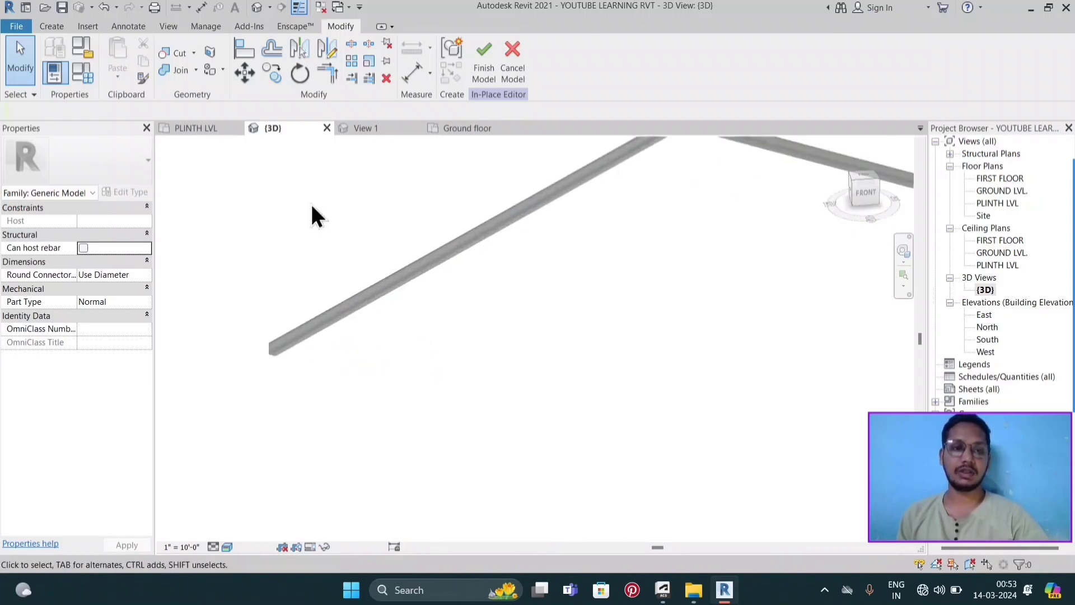
# - Finish the in-place plinth model and return to the Architecture tools
pyautogui.click(484, 81)
pyautogui.scroll(-2, 401, 307)
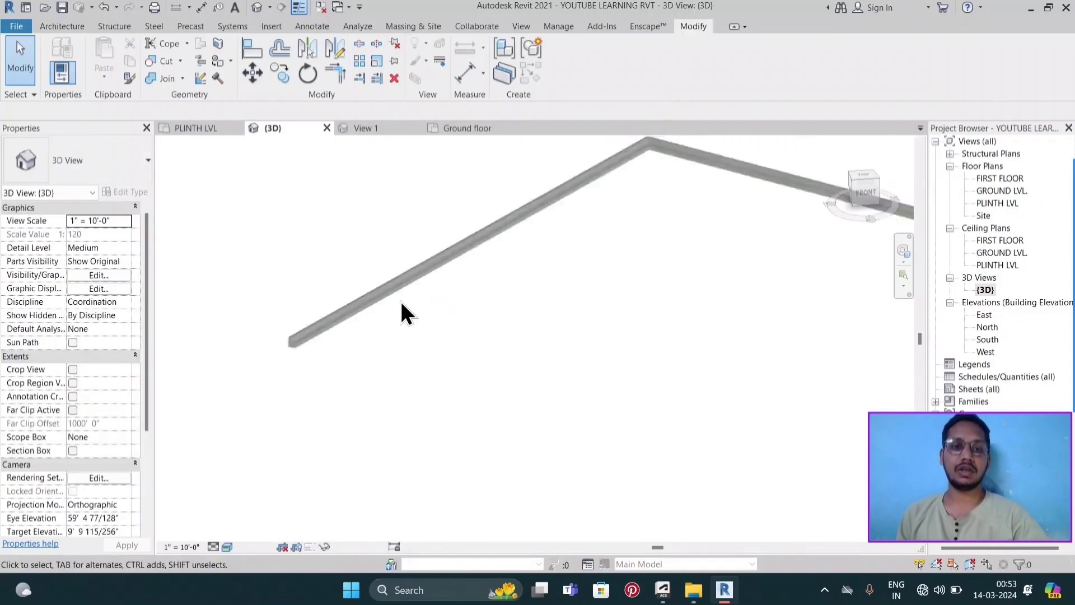
pyautogui.scroll(-1, 400, 306)
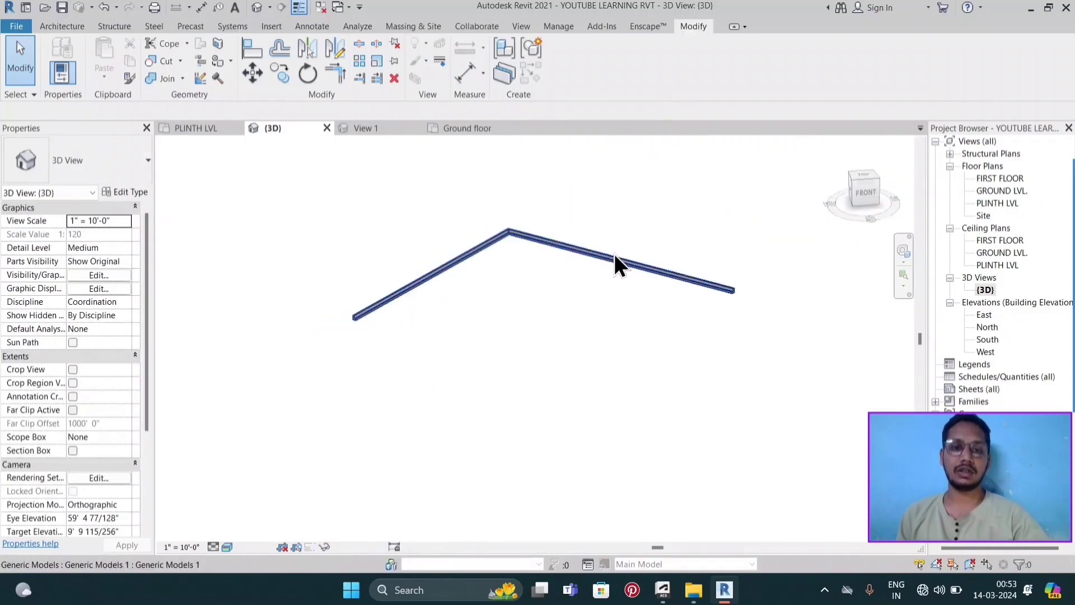
pyautogui.click(63, 26)
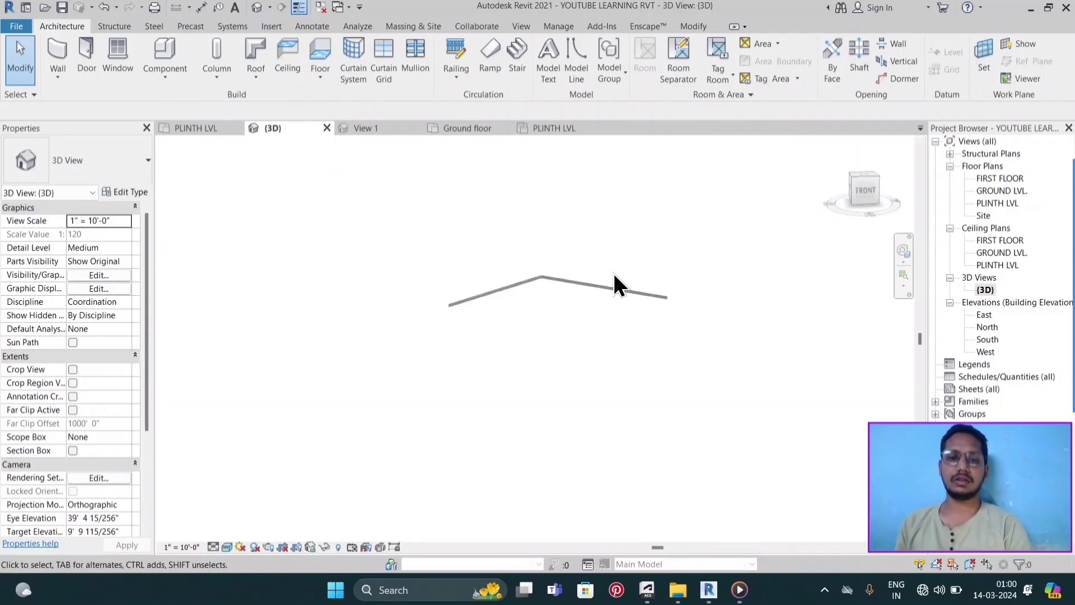
# - Delete the finished bent plinth model
pyautogui.click(502, 330)
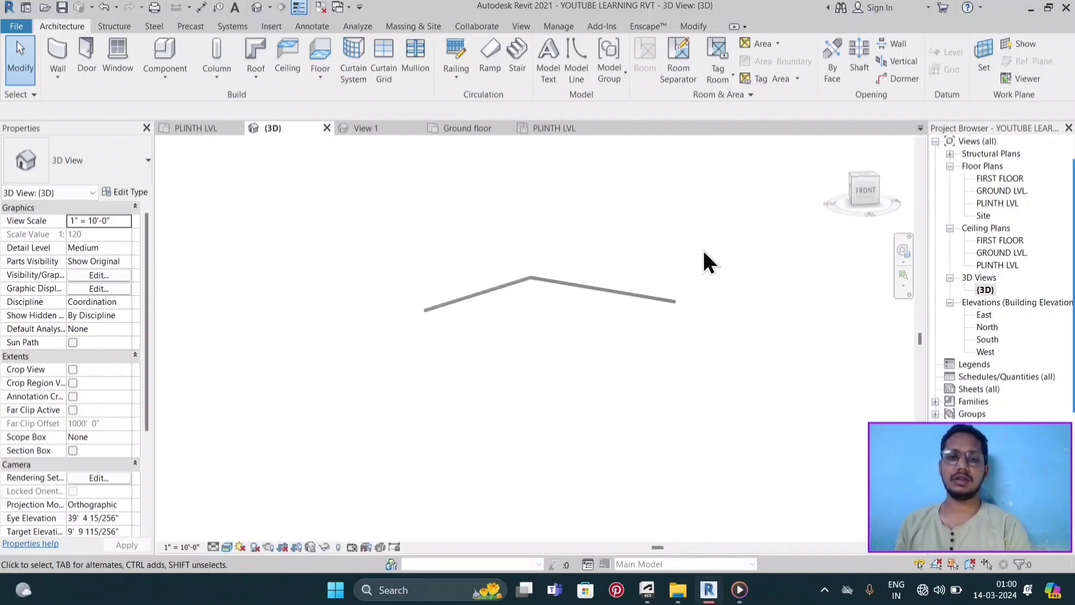
pyautogui.click(609, 284)
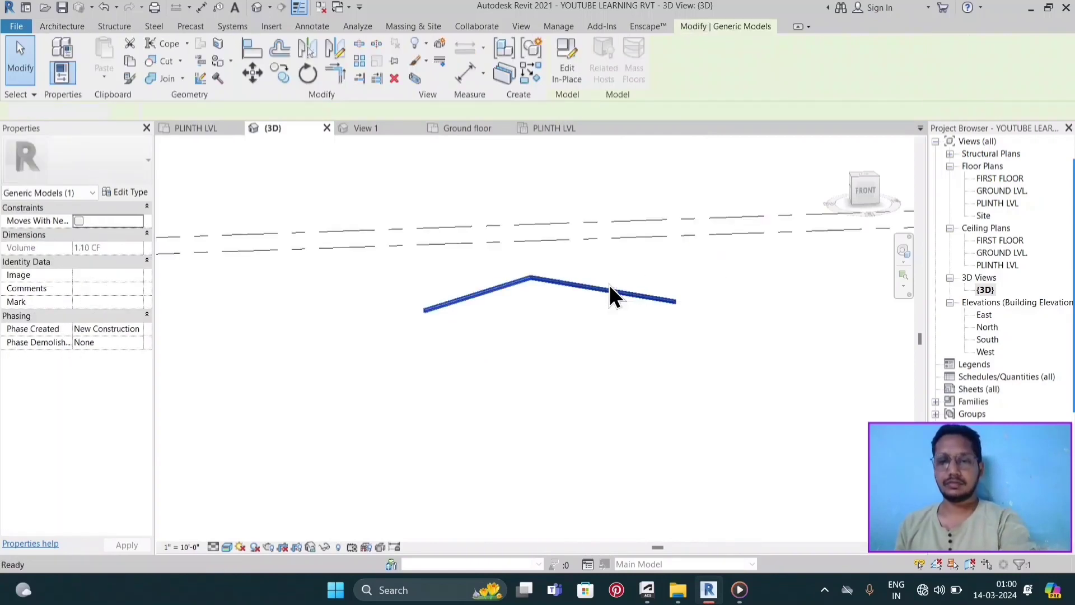
pyautogui.press('Delete')
# - On PLINTH LVL, start a new in-place Generic Models family named Generic Models 1
pyautogui.doubleClick(993, 203)
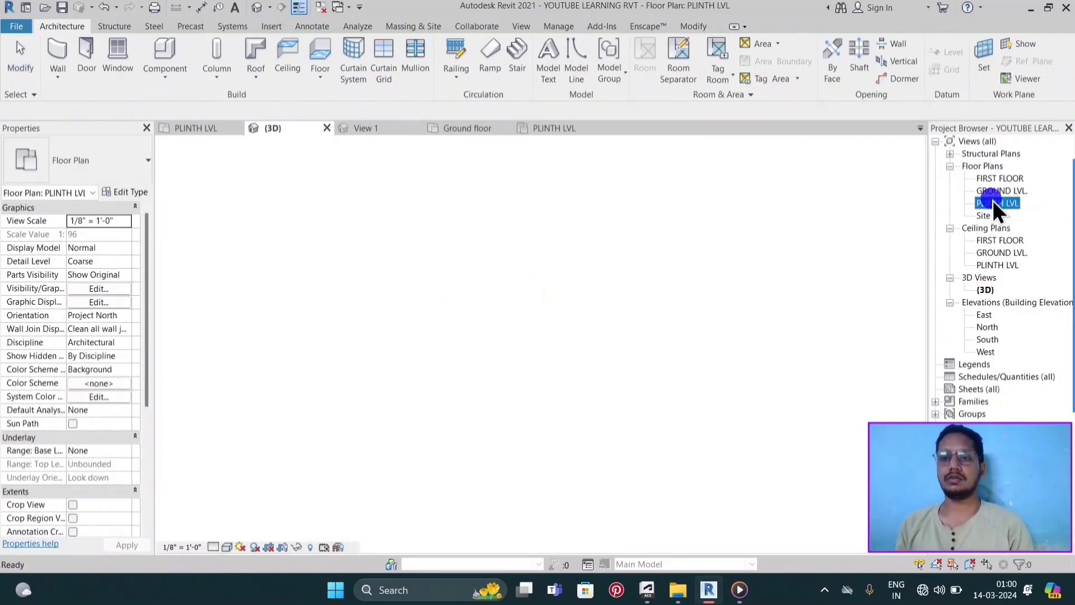
pyautogui.click(161, 87)
pyautogui.click(213, 128)
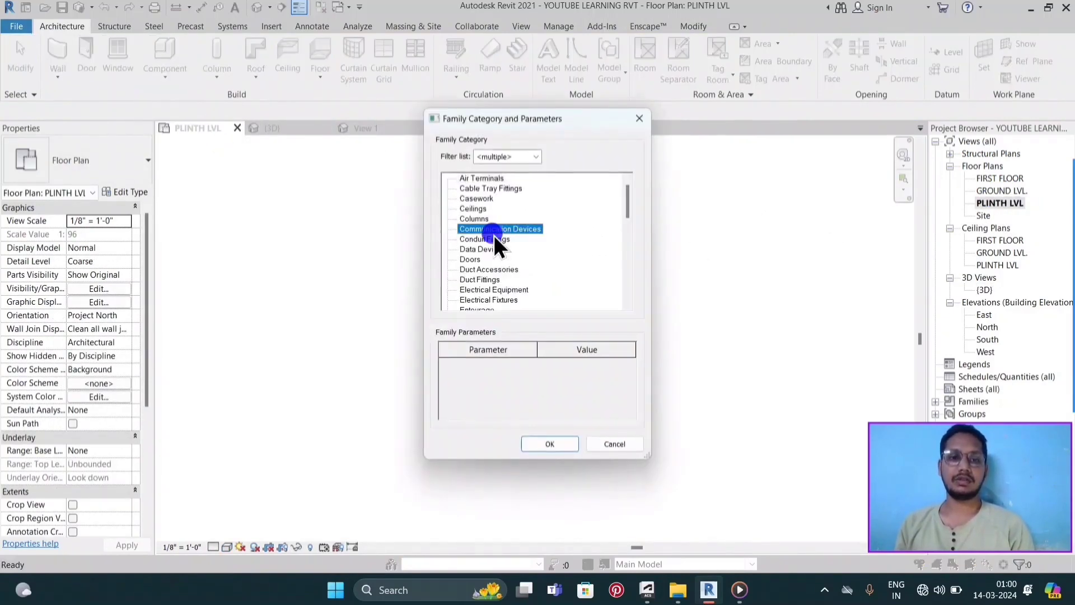
pyautogui.press('g')
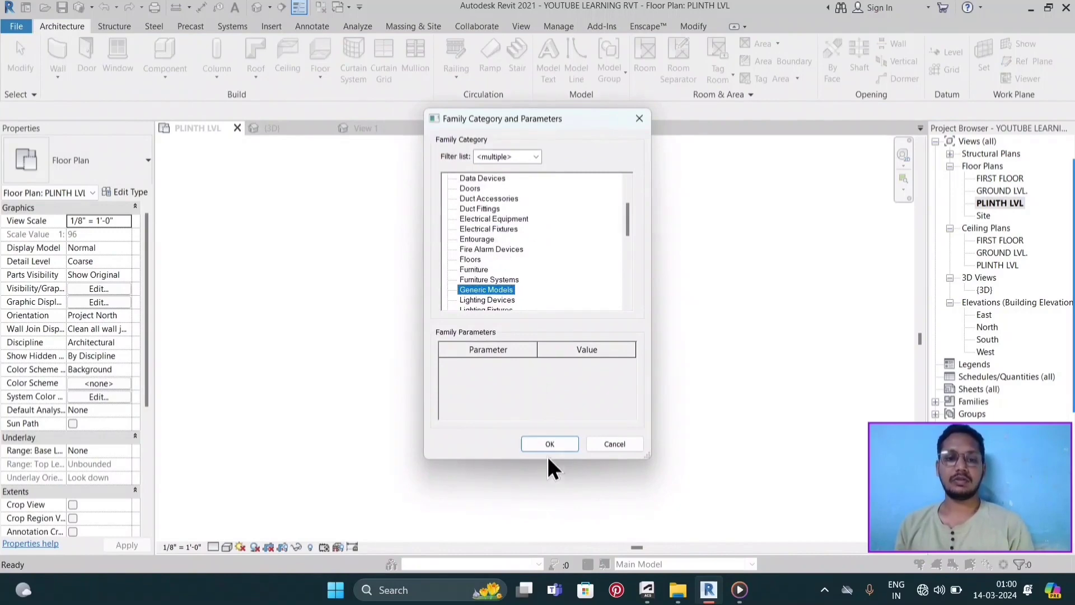
pyautogui.click(546, 448)
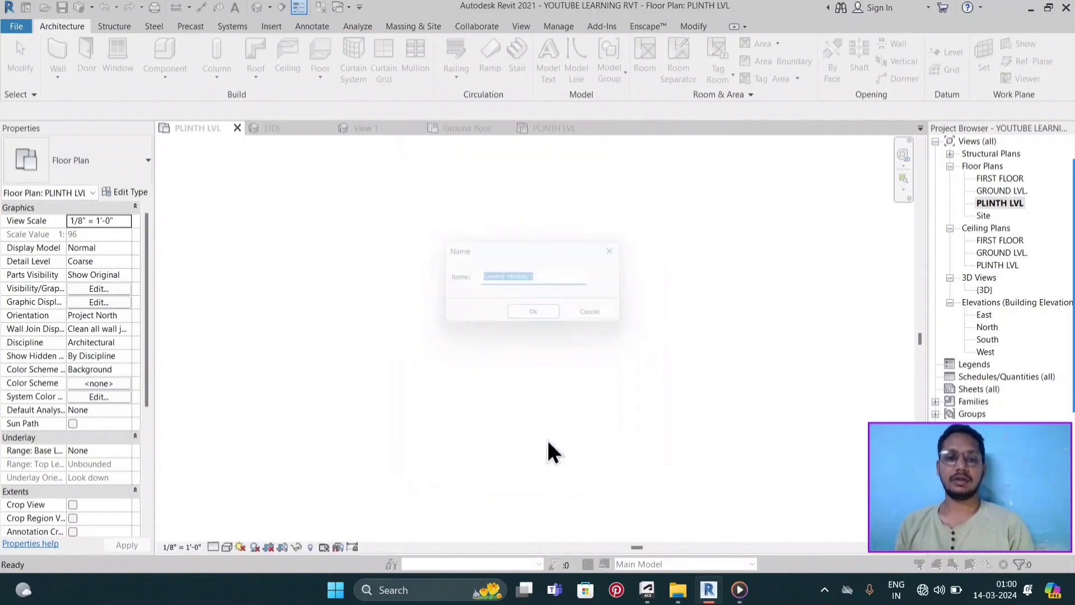
pyautogui.click(537, 317)
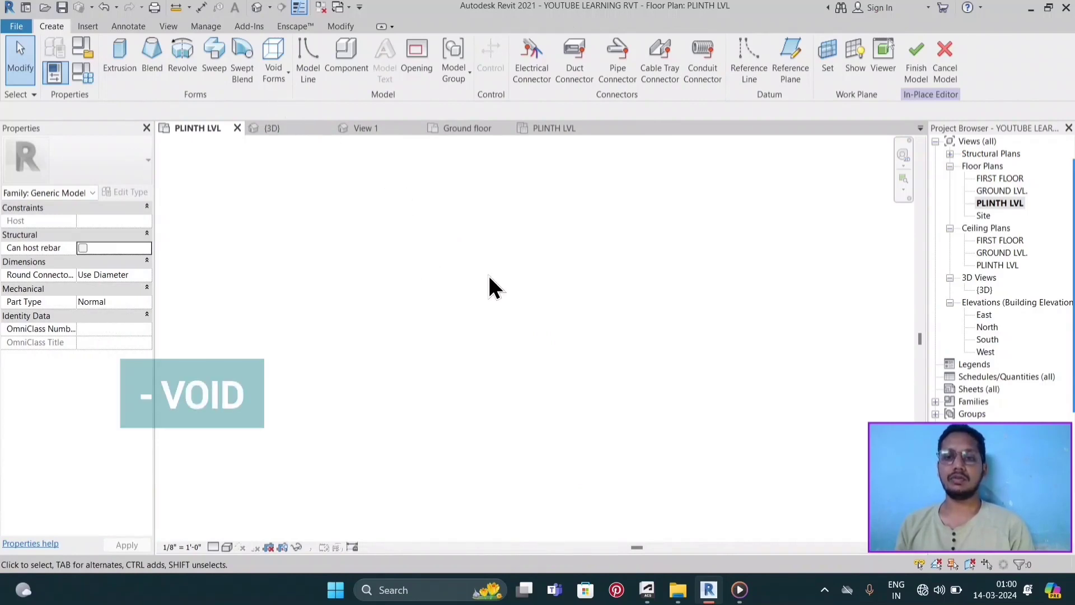
# - Frame the plan work area and show the Void Forms list
pyautogui.scroll(-1, 568, 291)
pyautogui.moveTo(537, 300); pyautogui.dragTo(531, 331, button='middle')
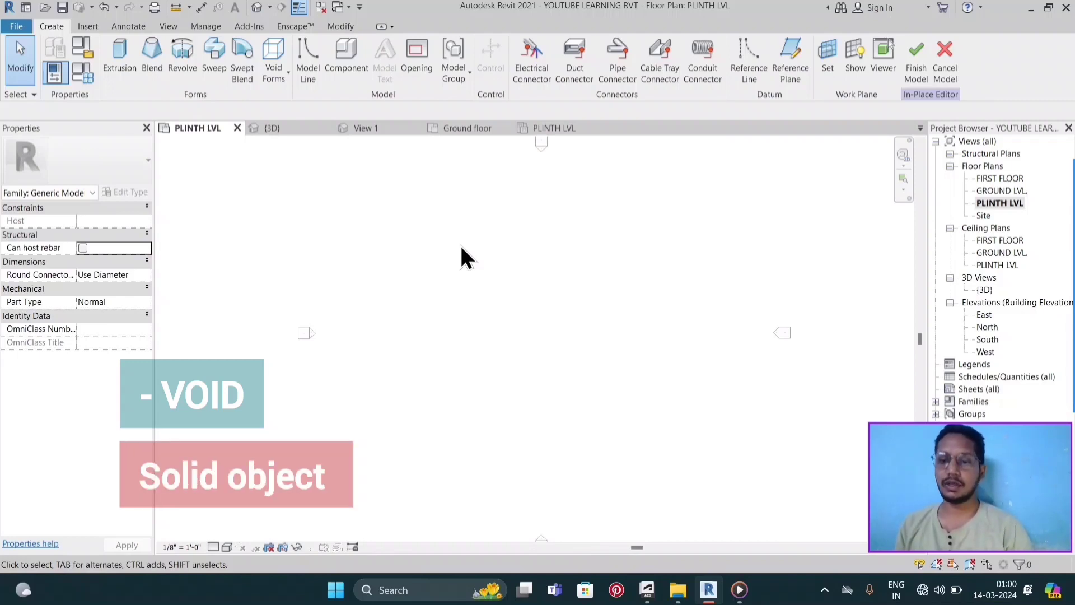
pyautogui.click(287, 85)
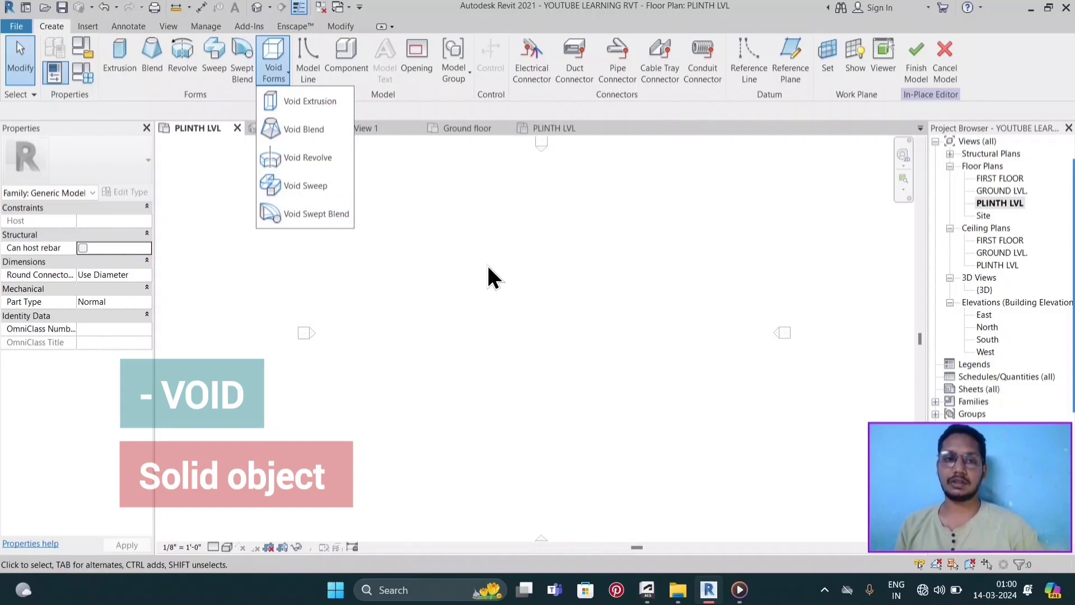
# - Sketch a 40' by 20' rectangle and finish it as a 3' deep solid extrusion
pyautogui.click(114, 73)
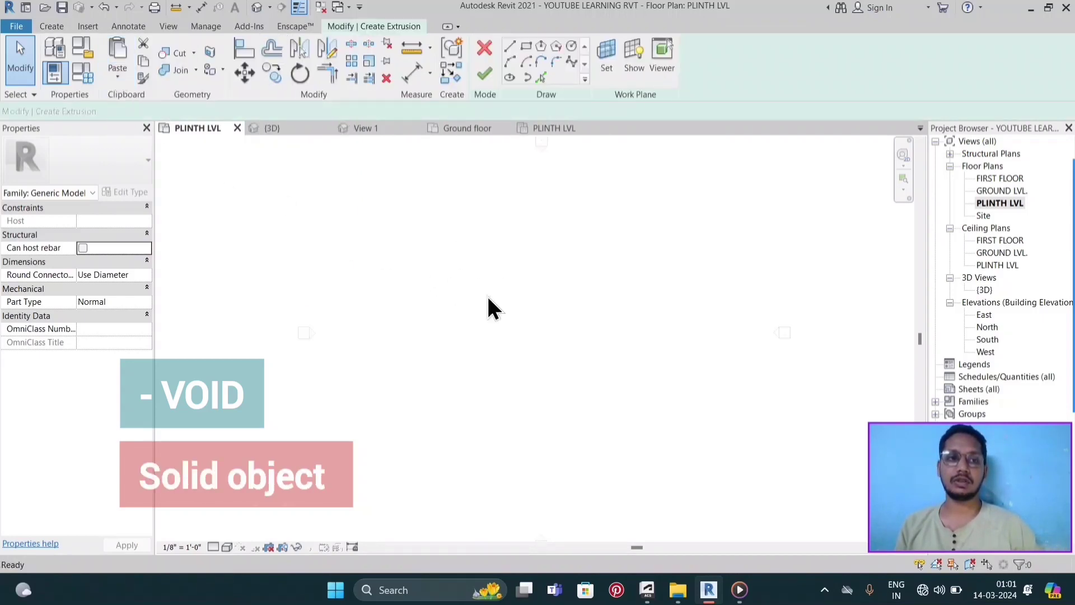
pyautogui.click(528, 47)
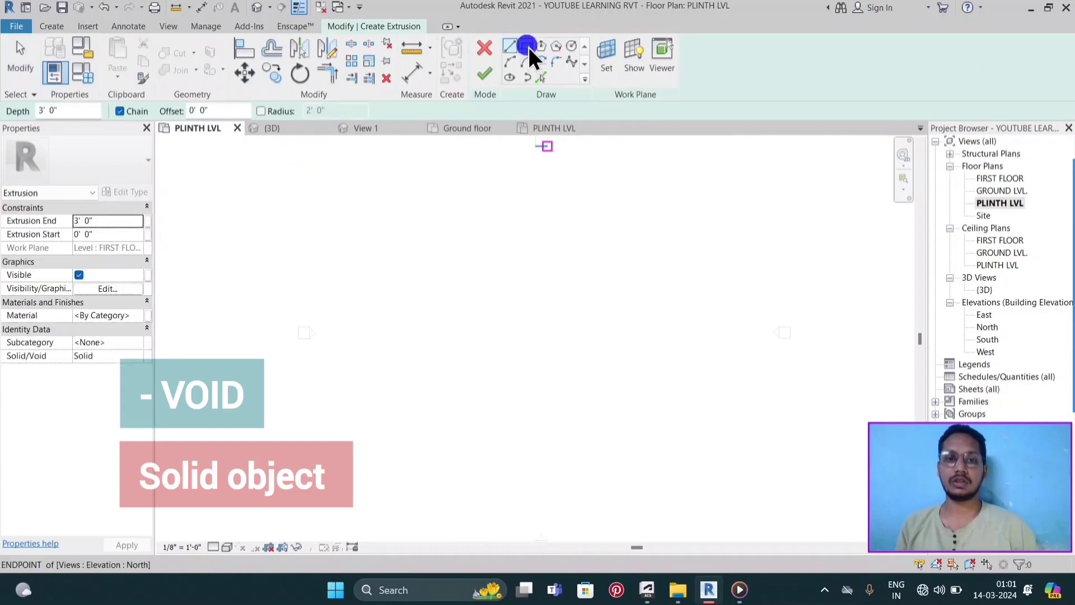
pyautogui.click(460, 296)
pyautogui.click(577, 355)
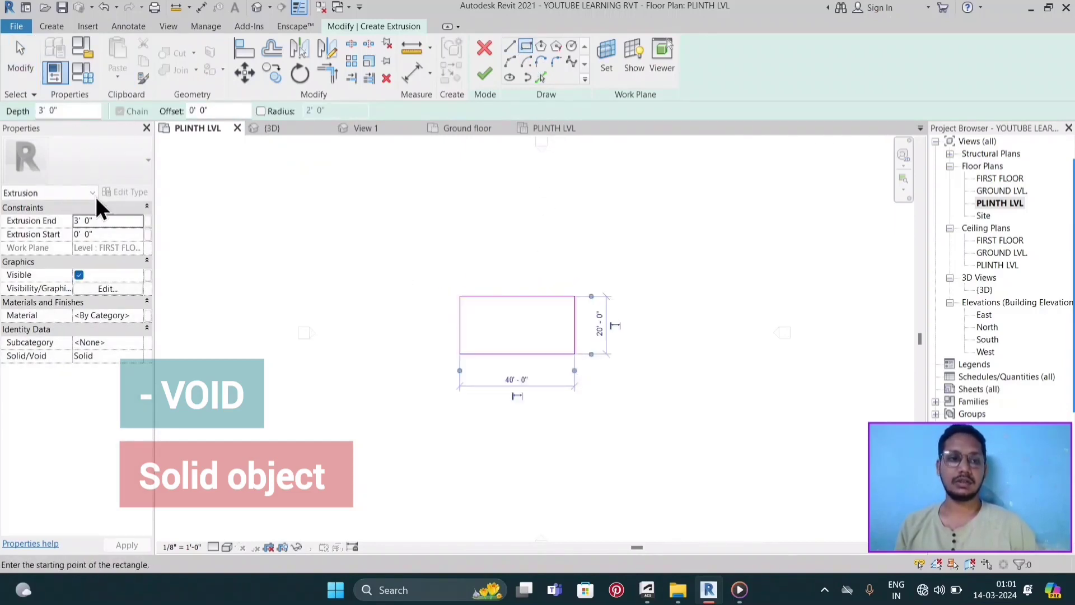
pyautogui.click(485, 74)
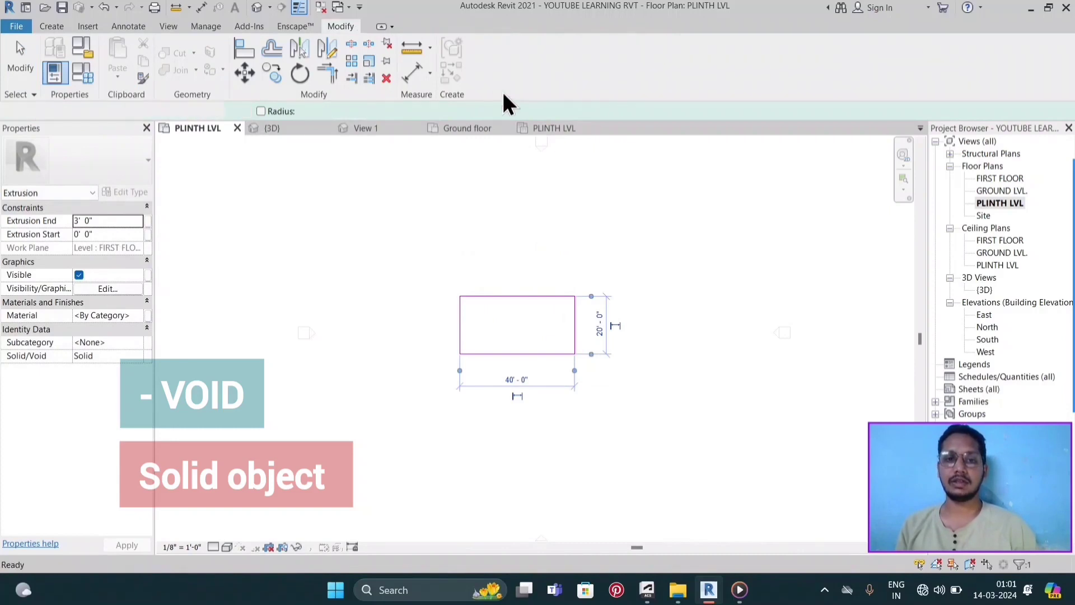
# - Leave the {3D} view name unchanged and dismiss the invalid name warning
pyautogui.click(982, 288)
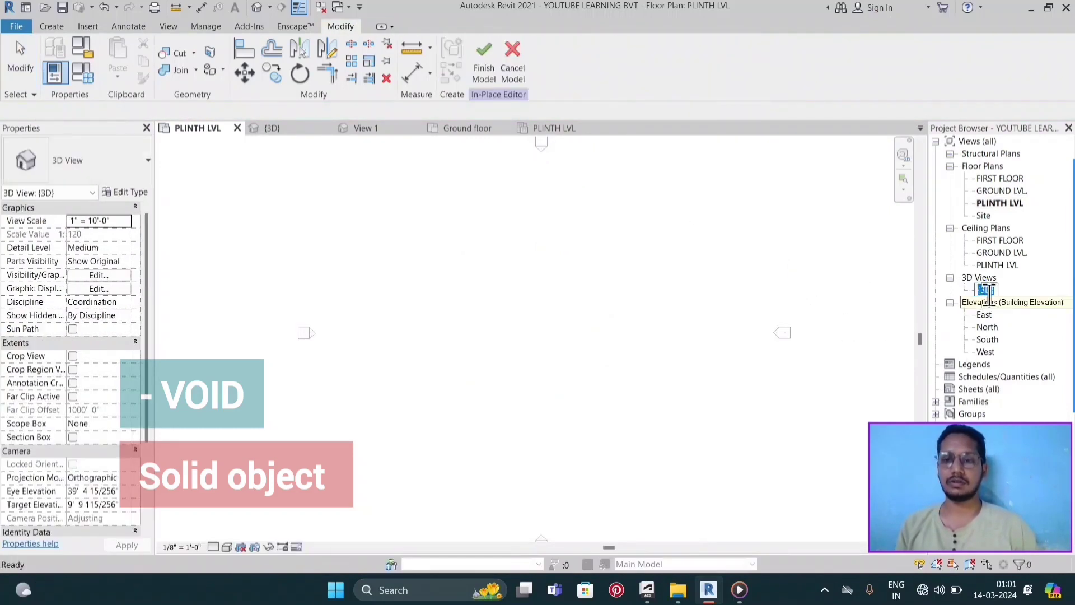
pyautogui.press('Return')
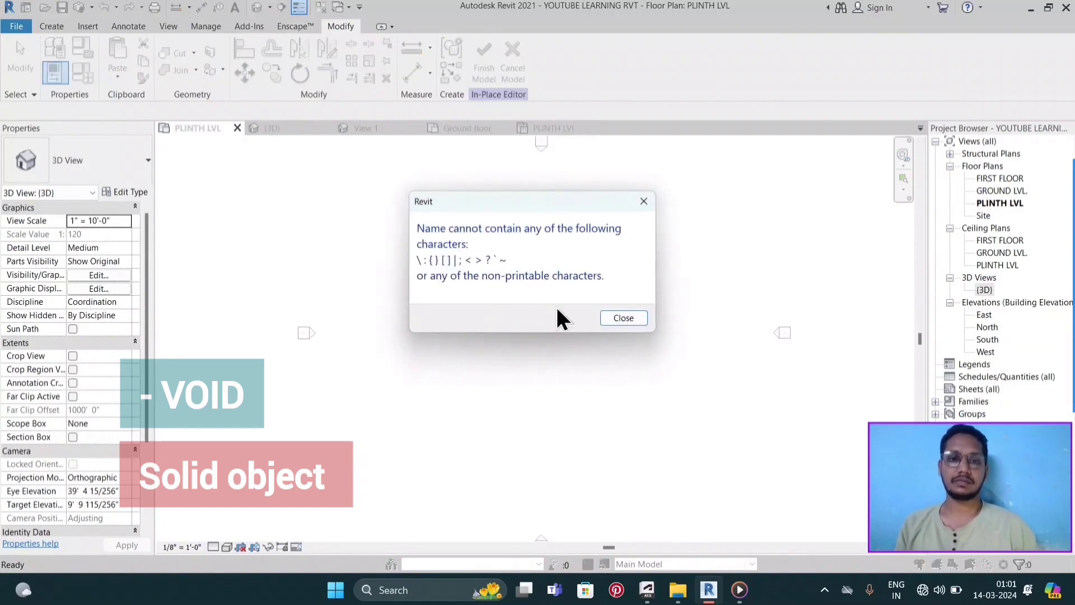
pyautogui.click(619, 316)
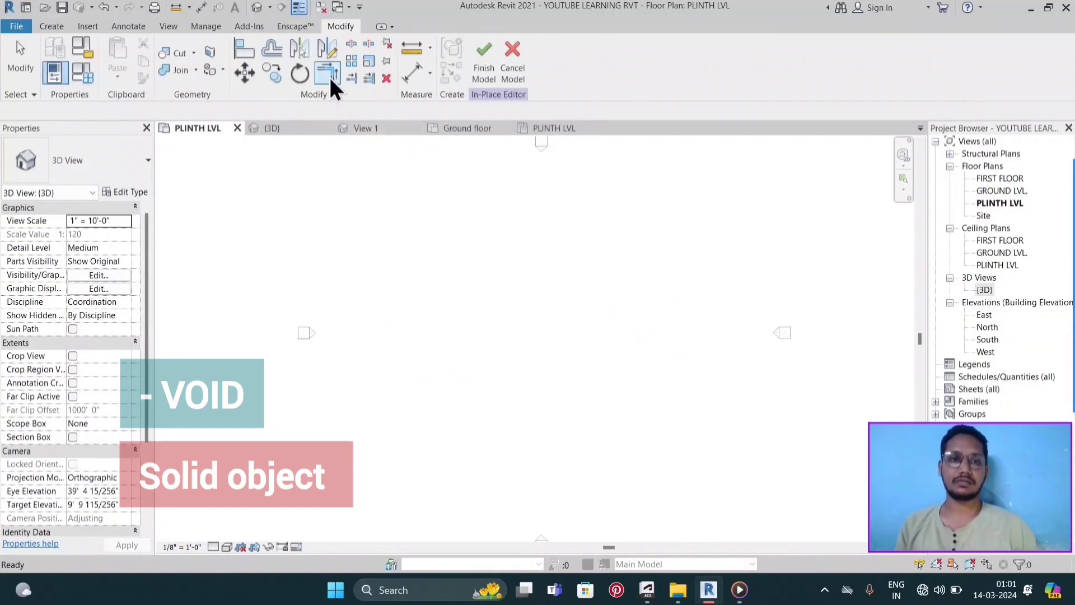
# - Finish the in-place model and show it in the {3D} view
pyautogui.click(481, 83)
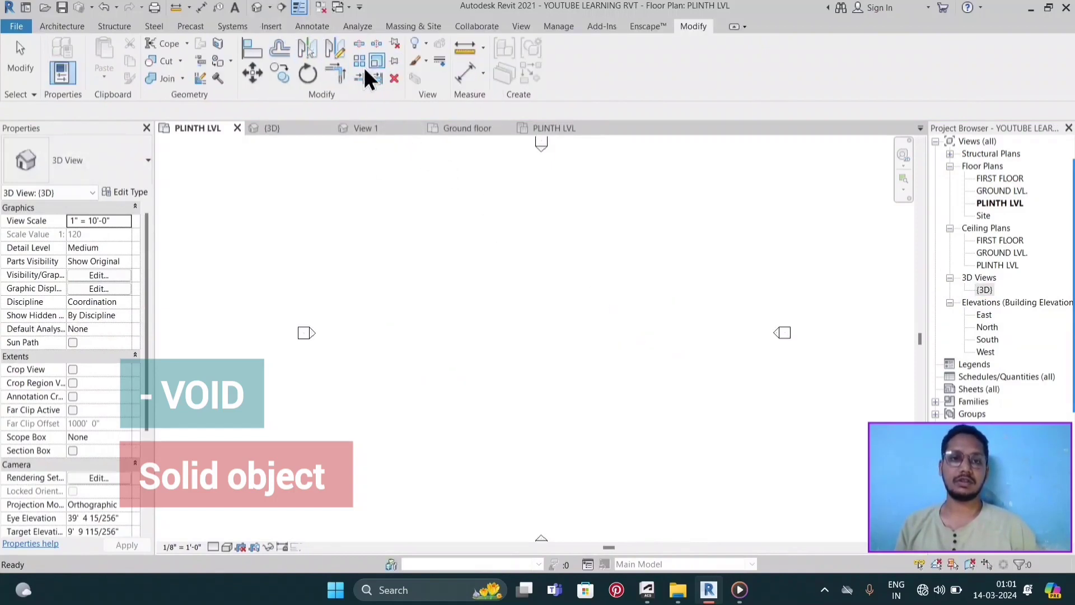
pyautogui.click(259, 8)
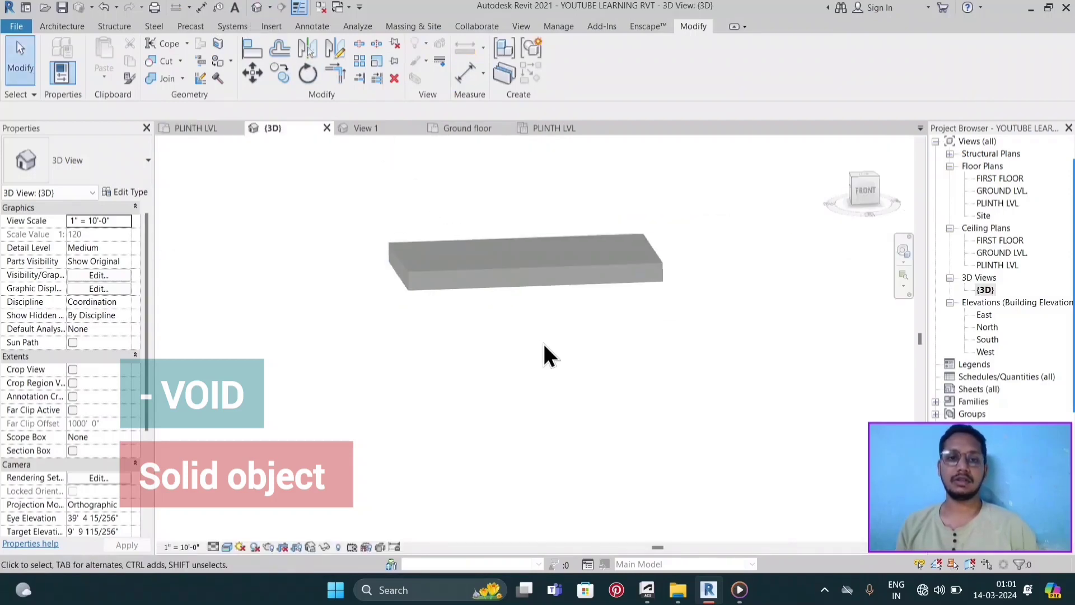
pyautogui.scroll(-3, 543, 346)
pyautogui.scroll(3, 552, 327)
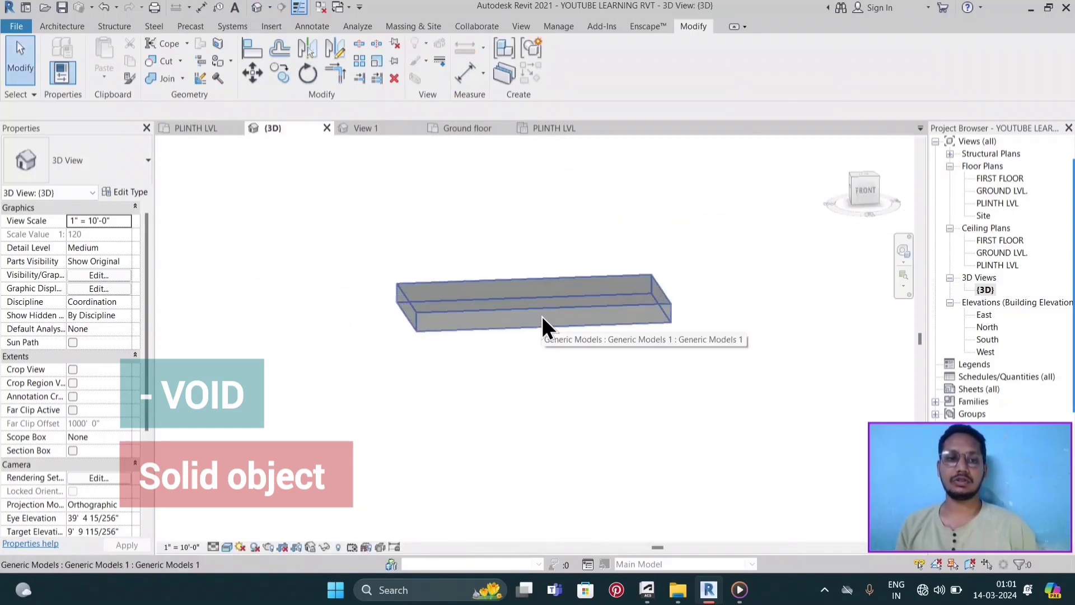
# - Drag the box's top shape handle upward to make it taller, then orbit to view it
pyautogui.click(542, 317)
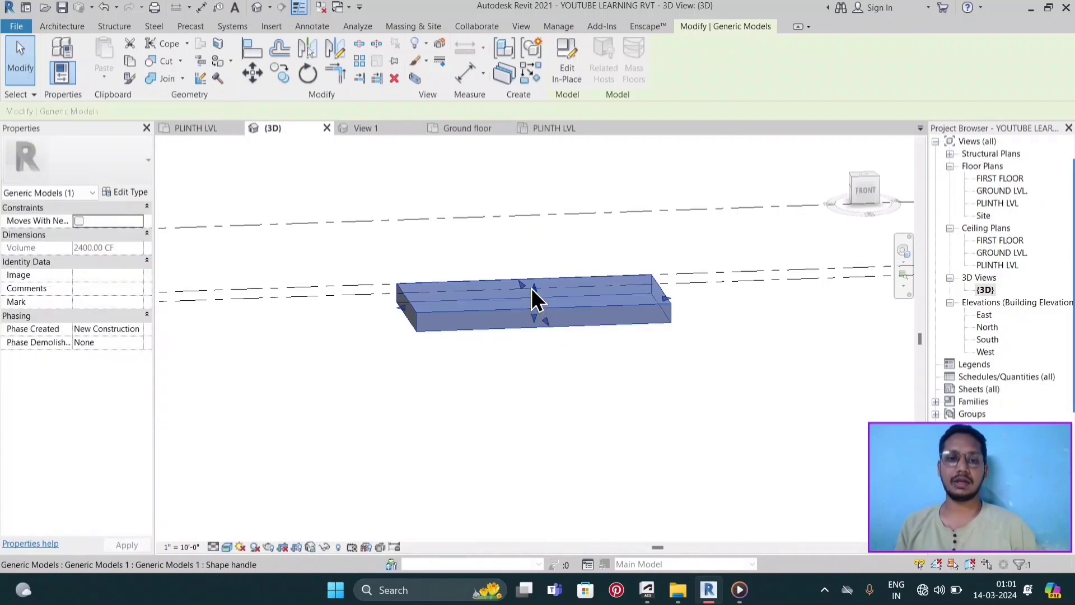
pyautogui.moveTo(534, 248); pyautogui.dragTo(537, 209)
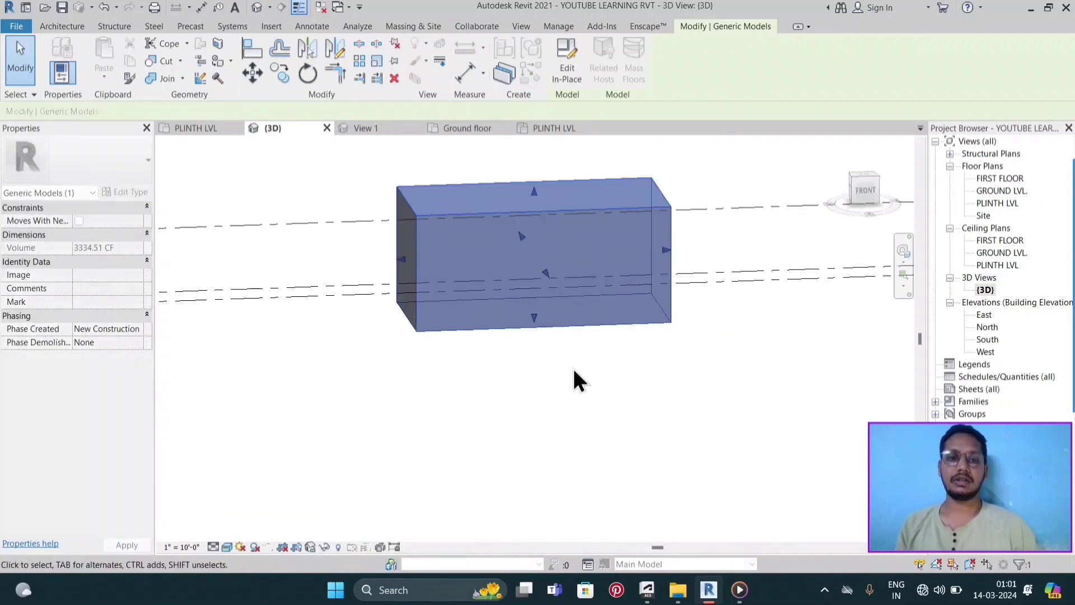
pyautogui.click(573, 384)
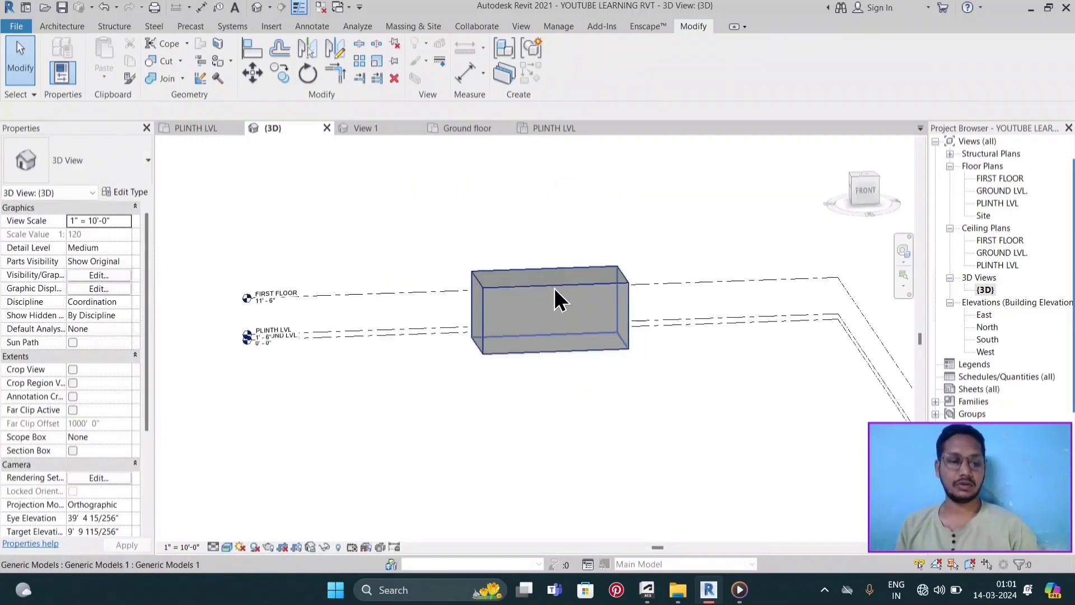
pyautogui.moveTo(621, 295)
pyautogui.keyDown('shift'); pyautogui.mouseDown(button='middle')
pyautogui.moveTo(560, 343)
pyautogui.moveTo(561, 356)
pyautogui.moveTo(538, 297)
pyautogui.mouseUp(button='middle'); pyautogui.keyUp('shift')
pyautogui.scroll(2, 538, 297)
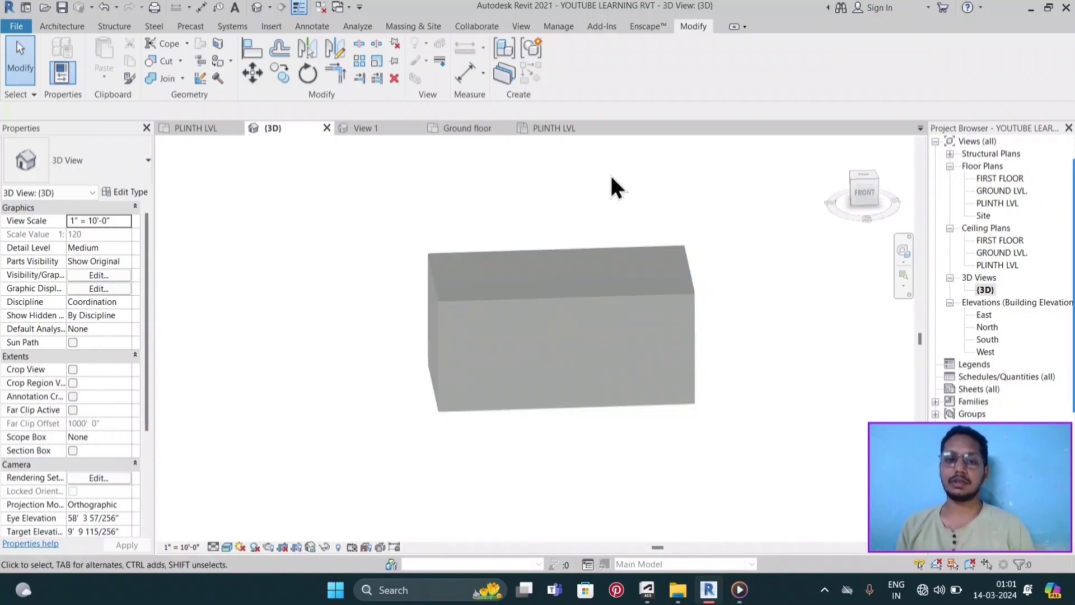
# - Edit the box in place, start a Void Extrusion from Void Forms, and bring up Work Plane Set
pyautogui.doubleClick(540, 303)
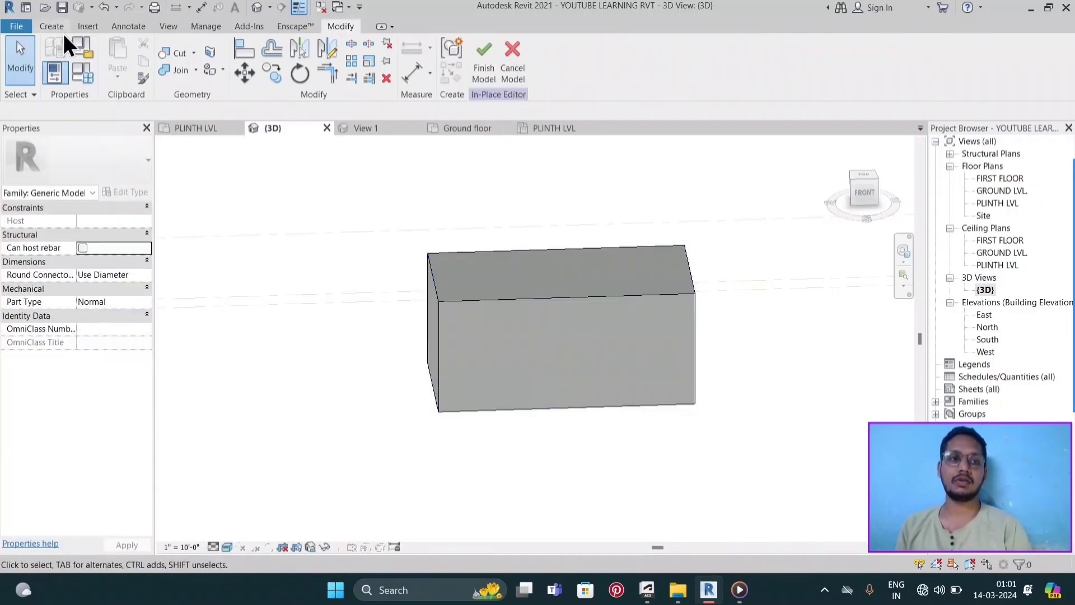
pyautogui.click(60, 31)
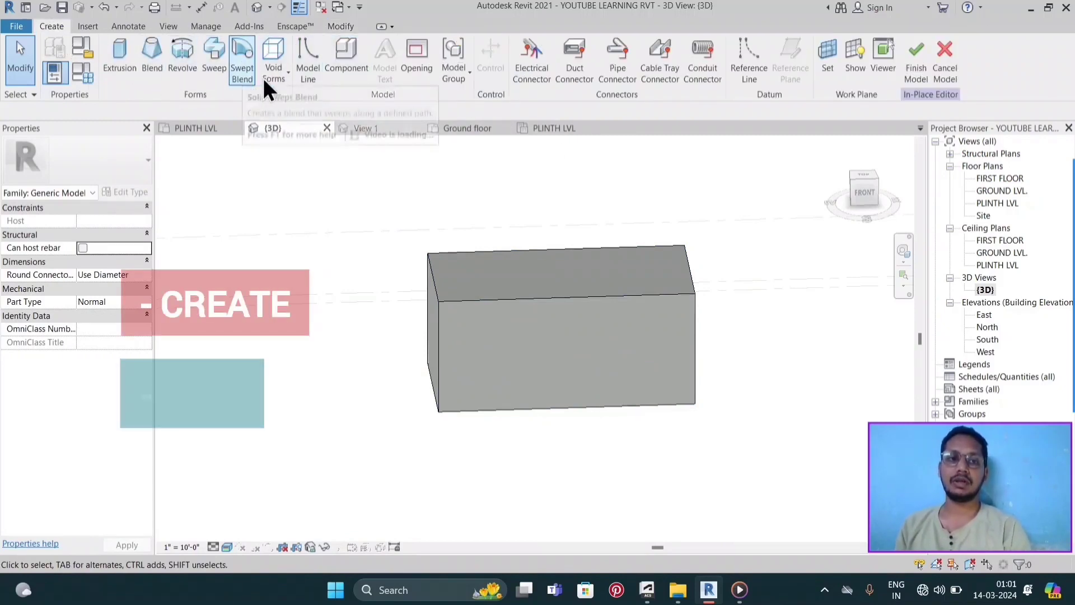
pyautogui.click(283, 79)
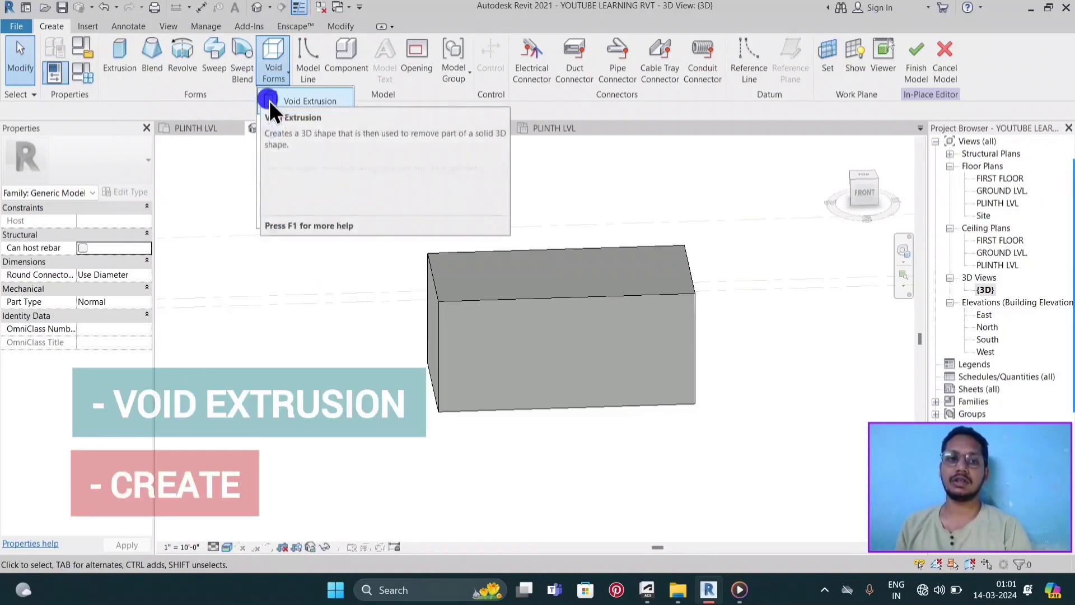
pyautogui.click(266, 101)
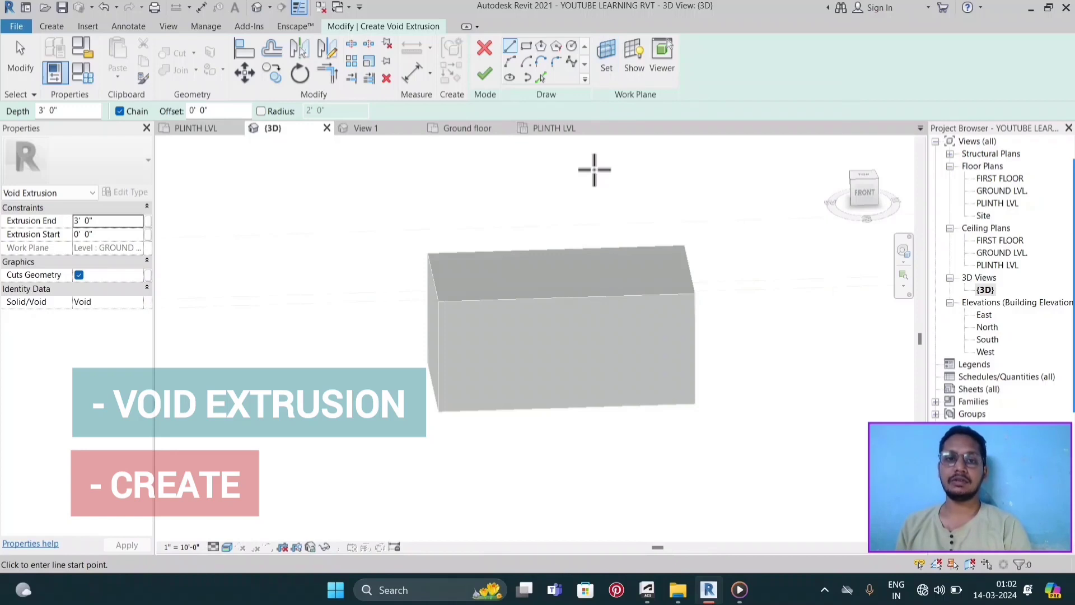
pyautogui.click(601, 78)
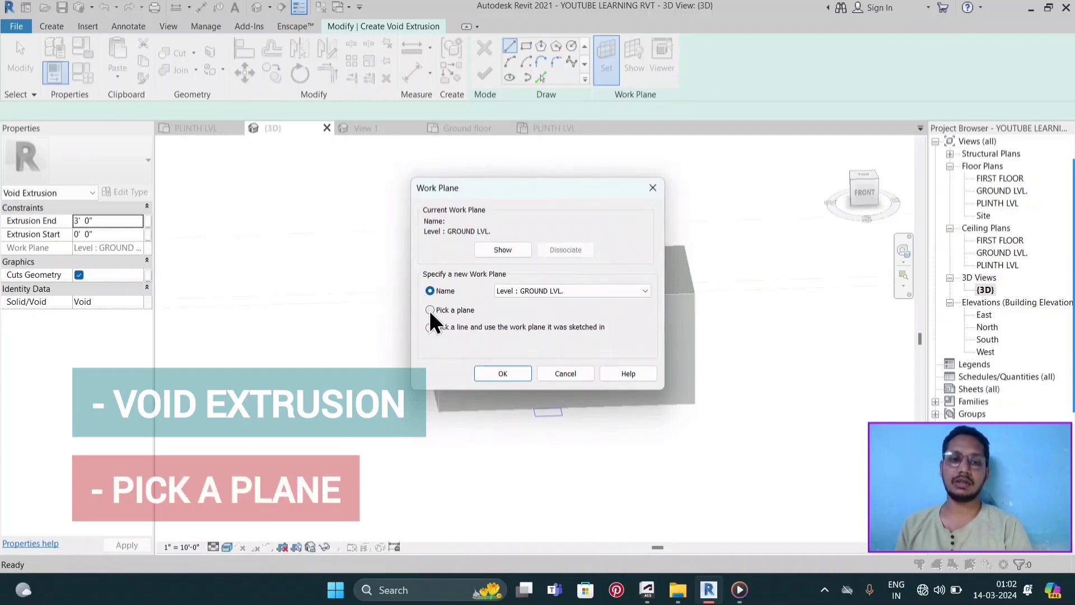
# - Use the box's top face as the void's work plane, with the Rectangle tool in a top view
pyautogui.click(503, 373)
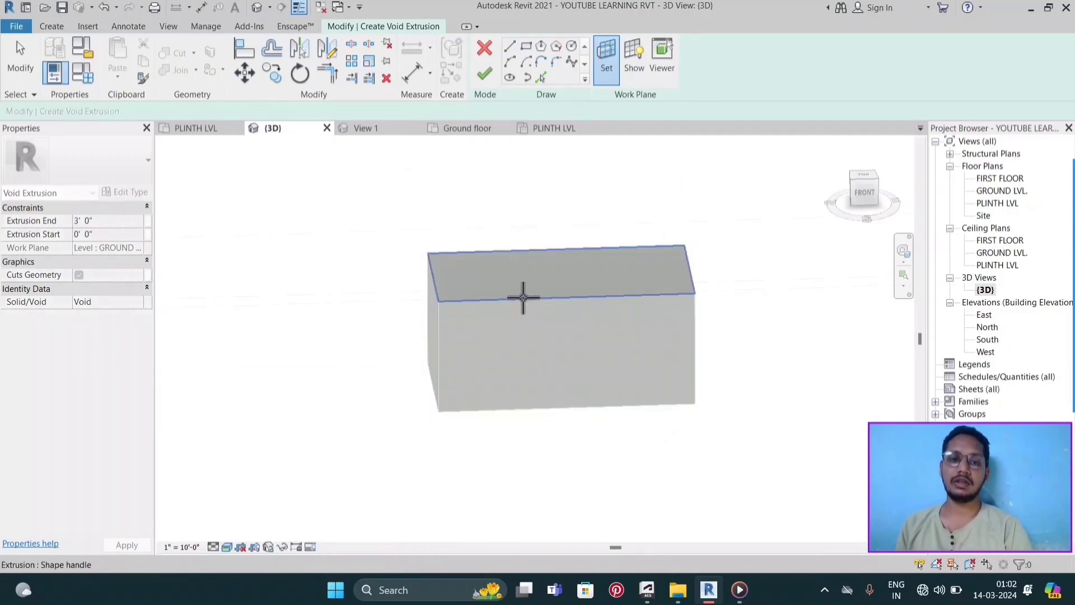
pyautogui.click(522, 298)
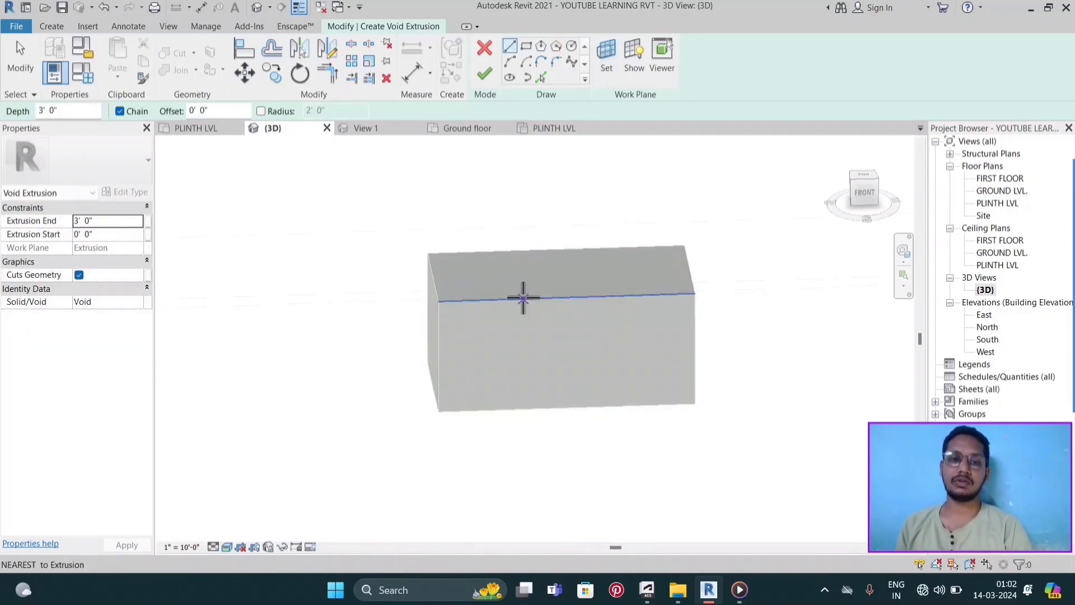
pyautogui.click(626, 76)
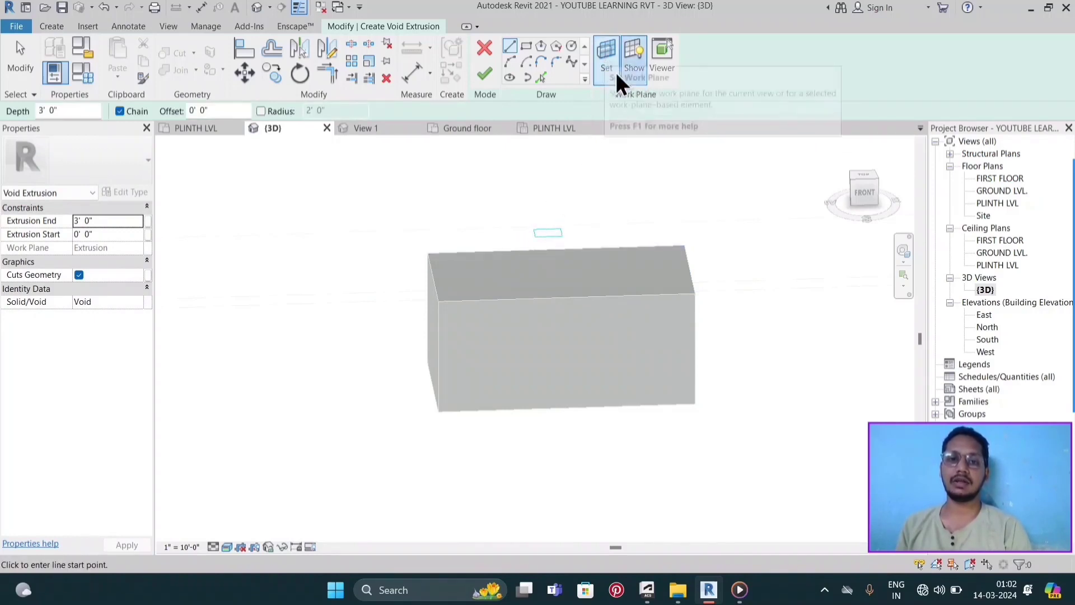
pyautogui.click(631, 78)
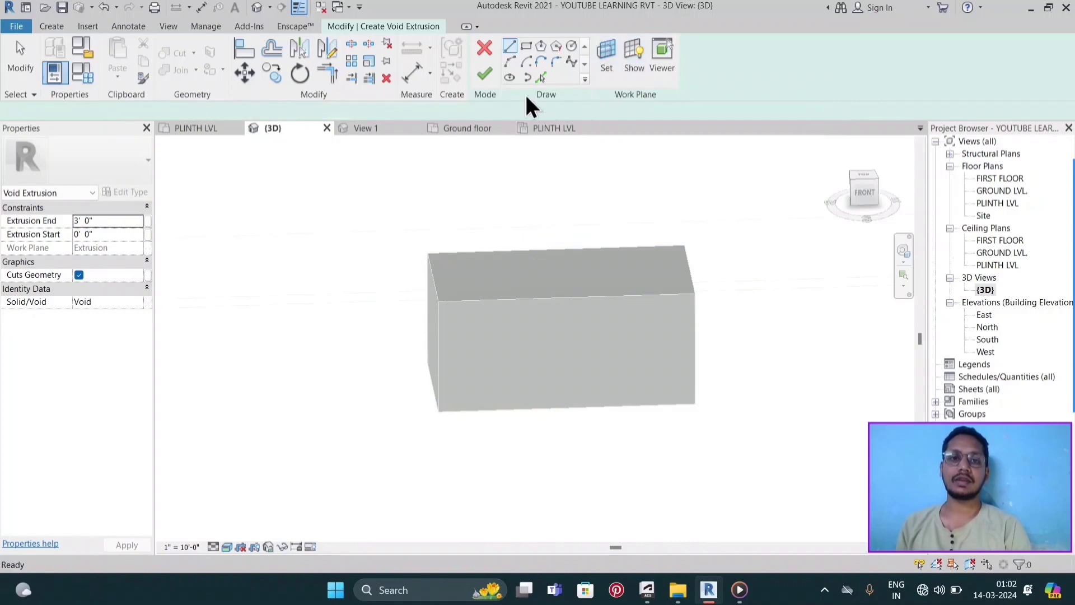
pyautogui.click(528, 50)
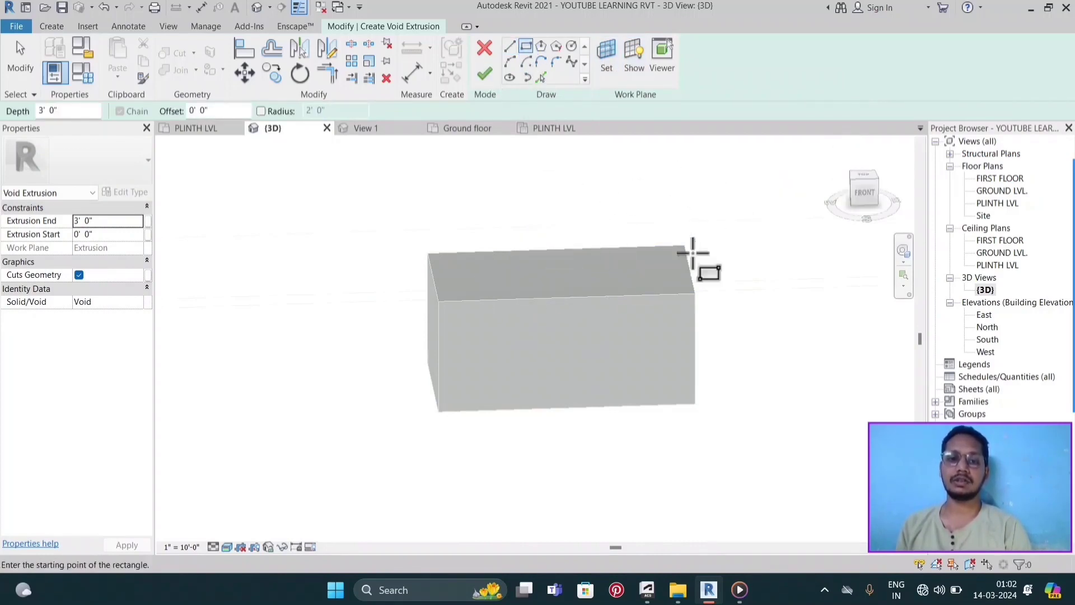
pyautogui.click(860, 179)
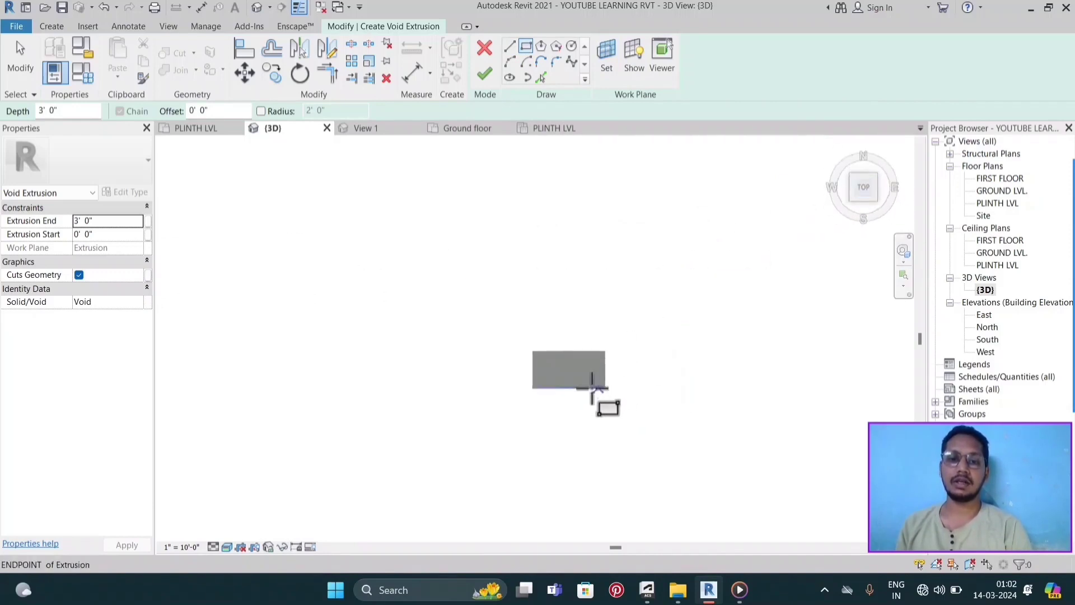
pyautogui.scroll(3, 476, 280)
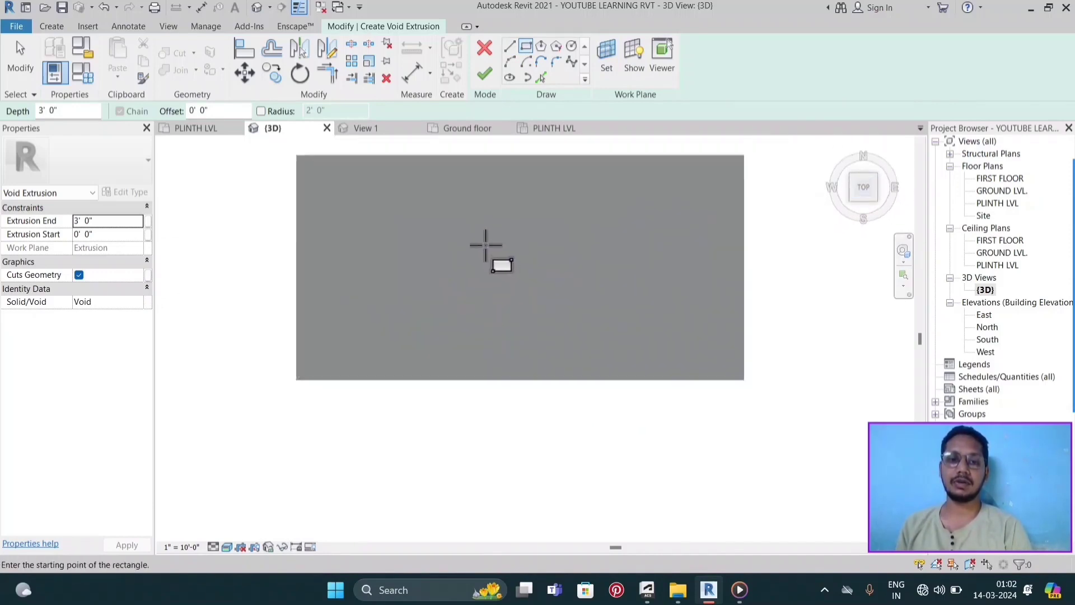
pyautogui.scroll(-1, 485, 243)
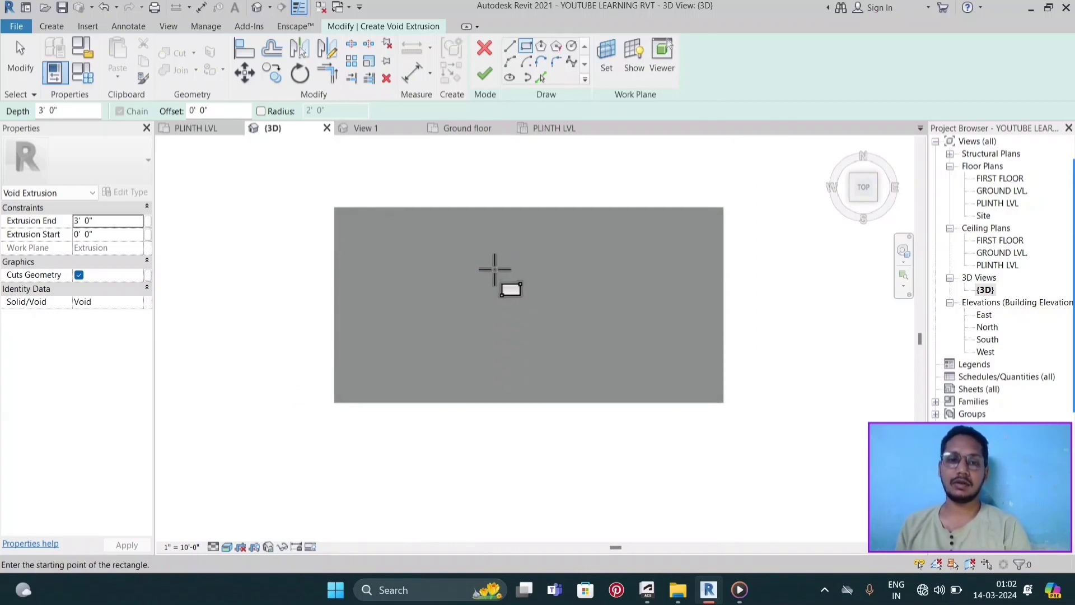
# - Draw the 7' by 4' void rectangle, set Extrusion End to 4', and finish the sketch
pyautogui.click(497, 280)
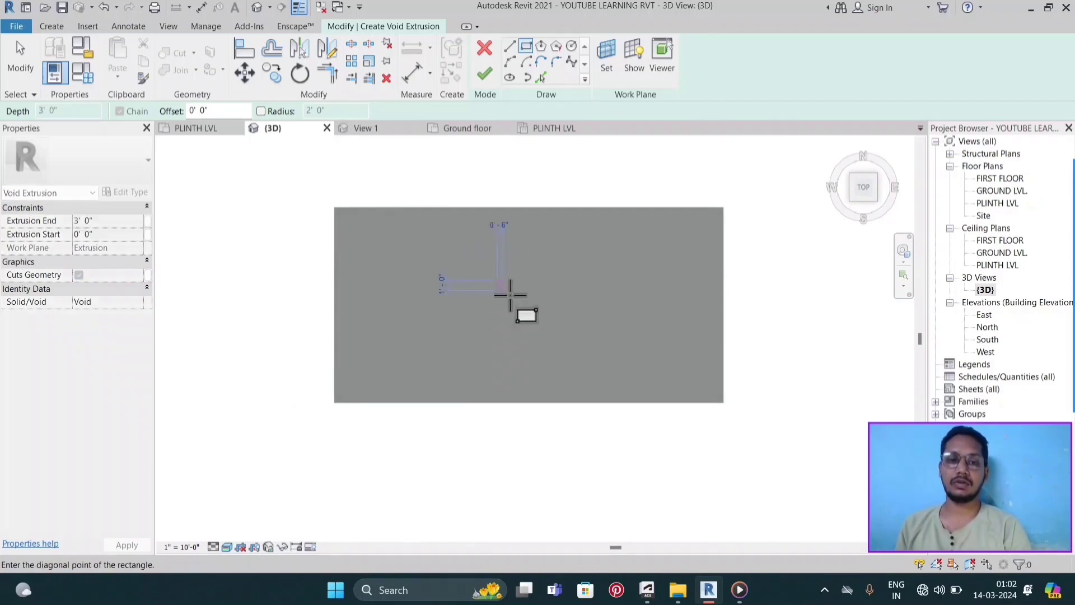
pyautogui.click(565, 325)
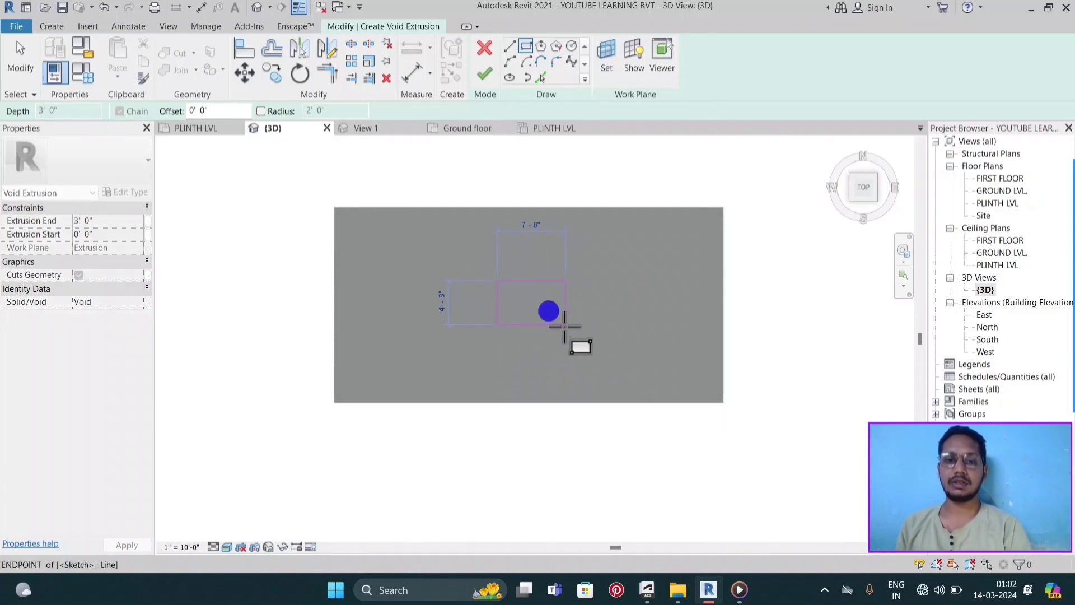
pyautogui.click(84, 221)
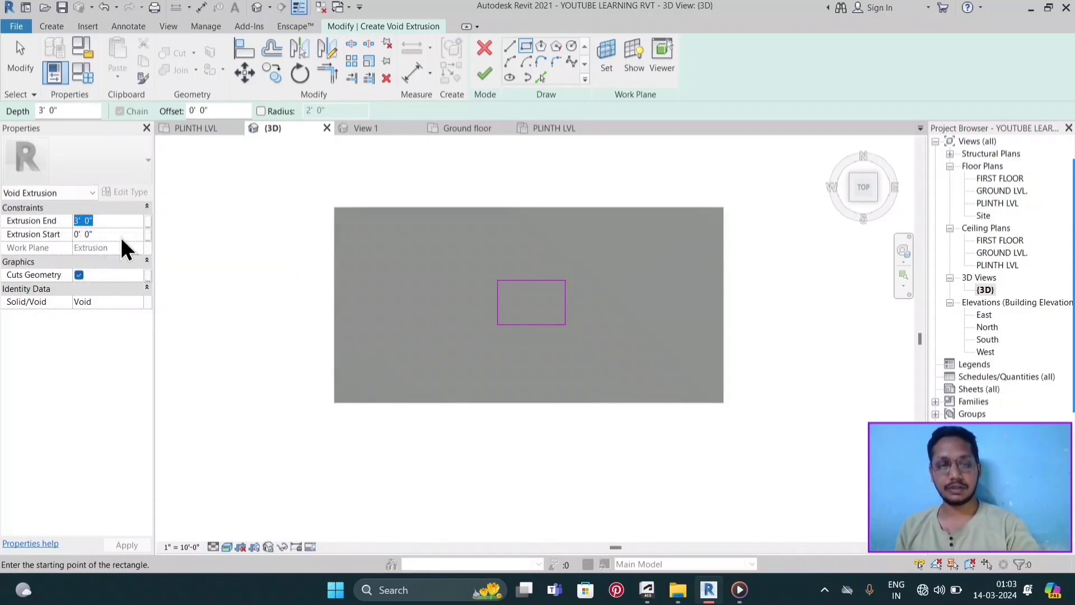
pyautogui.write("4'")
pyautogui.press('Return')
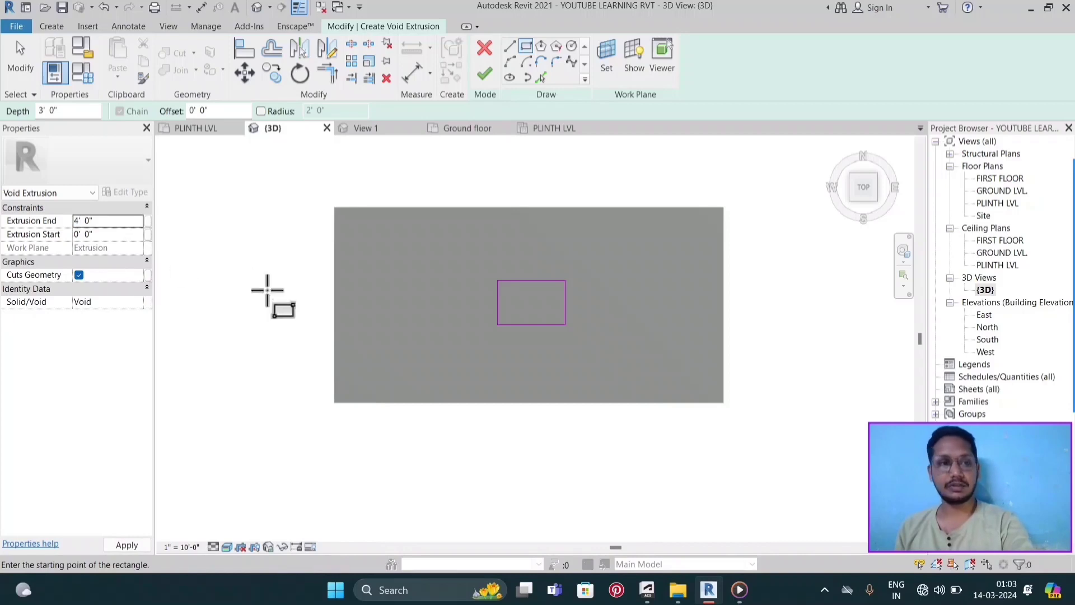
pyautogui.click(483, 82)
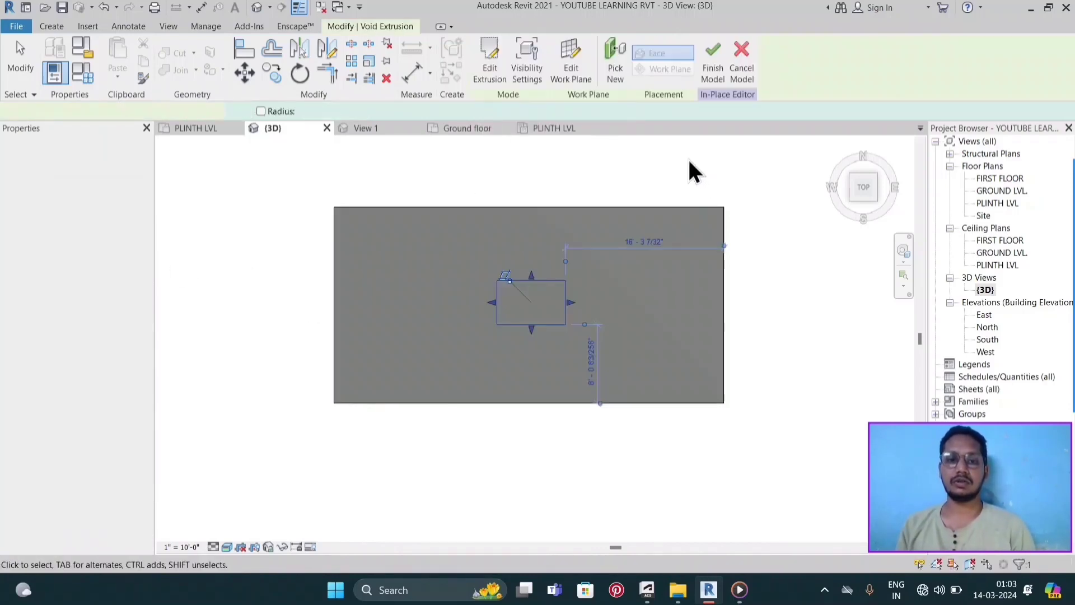
# - Create the void extrusion and orbit around the box to inspect it
pyautogui.click(687, 156)
pyautogui.moveTo(602, 426)
pyautogui.keyDown('shift'); pyautogui.mouseDown(button='middle')
pyautogui.moveTo(602, 218)
pyautogui.moveTo(612, 186)
pyautogui.mouseUp(button='middle'); pyautogui.keyUp('shift')
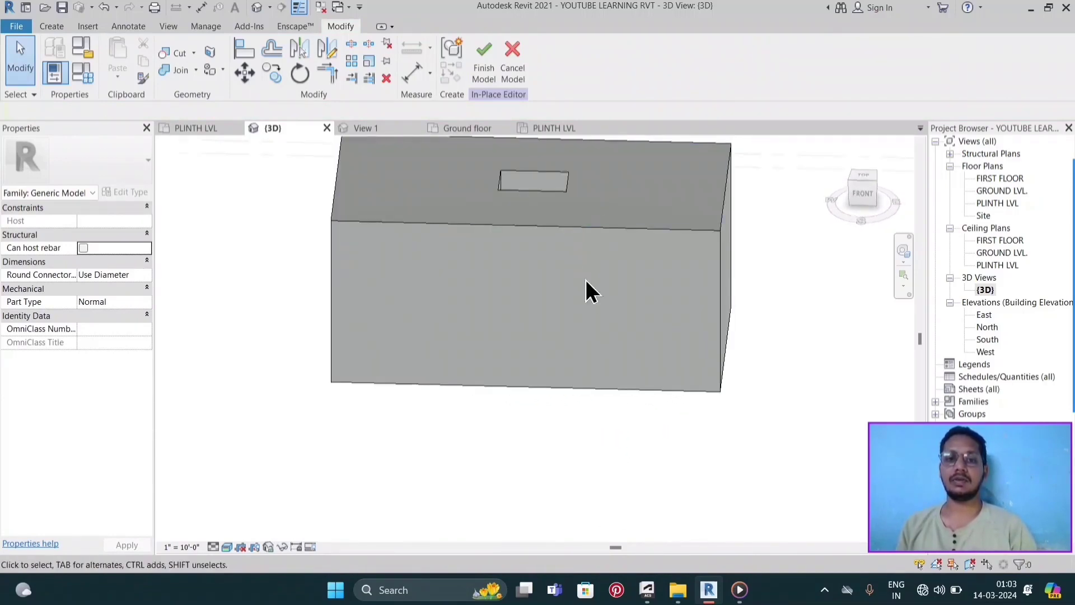
pyautogui.scroll(-4, 462, 297)
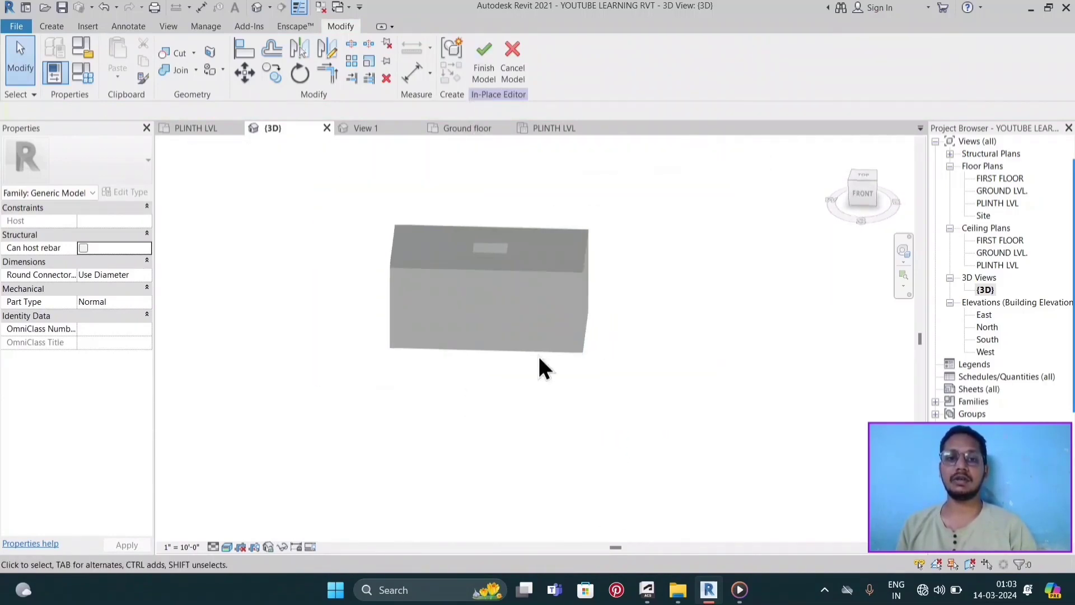
pyautogui.moveTo(511, 266)
pyautogui.keyDown('shift'); pyautogui.mouseDown(button='middle')
pyautogui.moveTo(528, 304)
pyautogui.moveTo(542, 518)
pyautogui.moveTo(521, 307)
pyautogui.mouseUp(button='middle'); pyautogui.keyUp('shift')
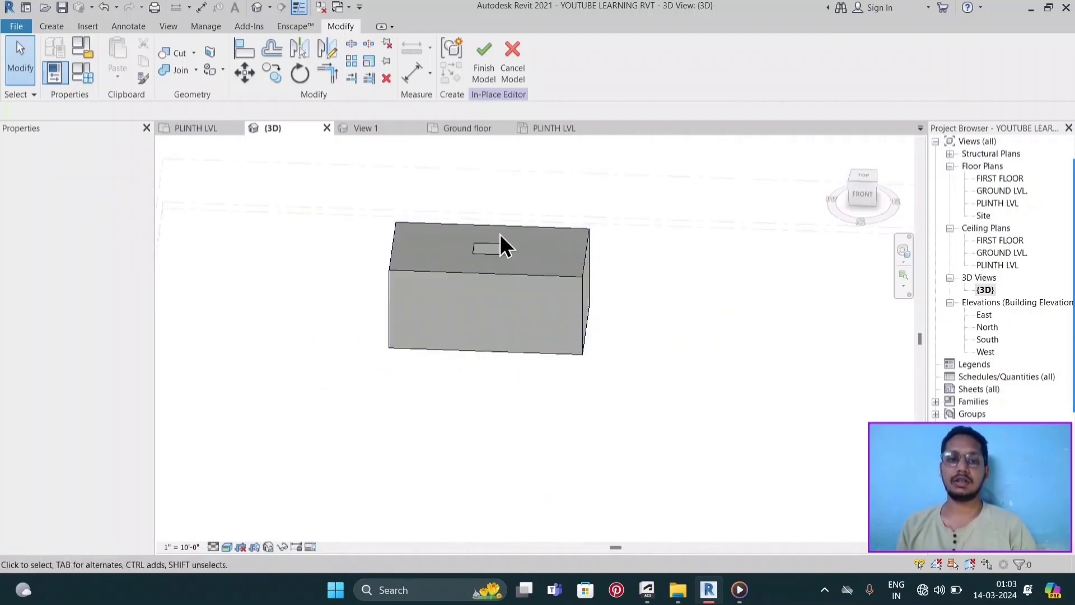
pyautogui.scroll(2, 502, 243)
pyautogui.moveTo(499, 259)
pyautogui.keyDown('shift'); pyautogui.mouseDown(button='middle')
pyautogui.moveTo(522, 478)
pyautogui.moveTo(527, 260)
pyautogui.mouseUp(button='middle'); pyautogui.keyUp('shift')
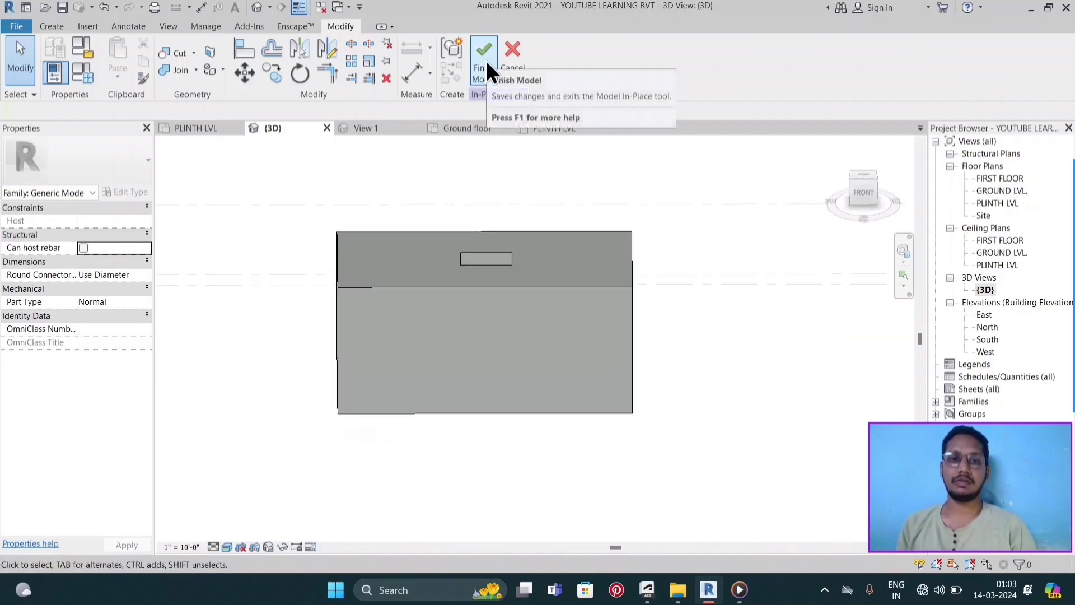
# - Drag the void's shape handle down to deepen it into the box
pyautogui.click(492, 264)
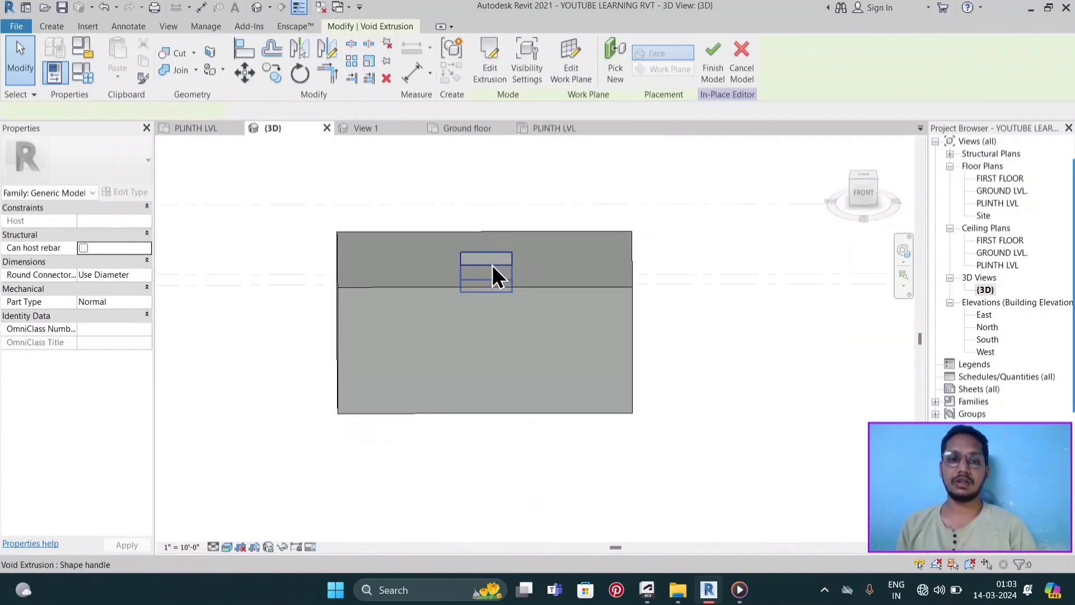
pyautogui.moveTo(486, 293); pyautogui.dragTo(489, 417)
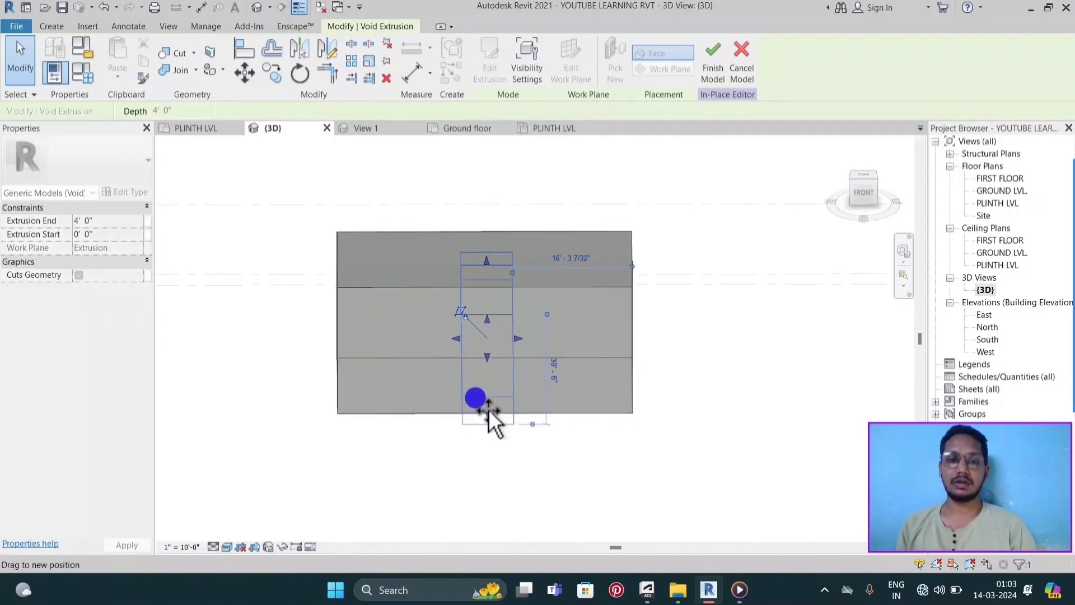
pyautogui.moveTo(490, 417); pyautogui.dragTo(489, 411)
pyautogui.click(713, 320)
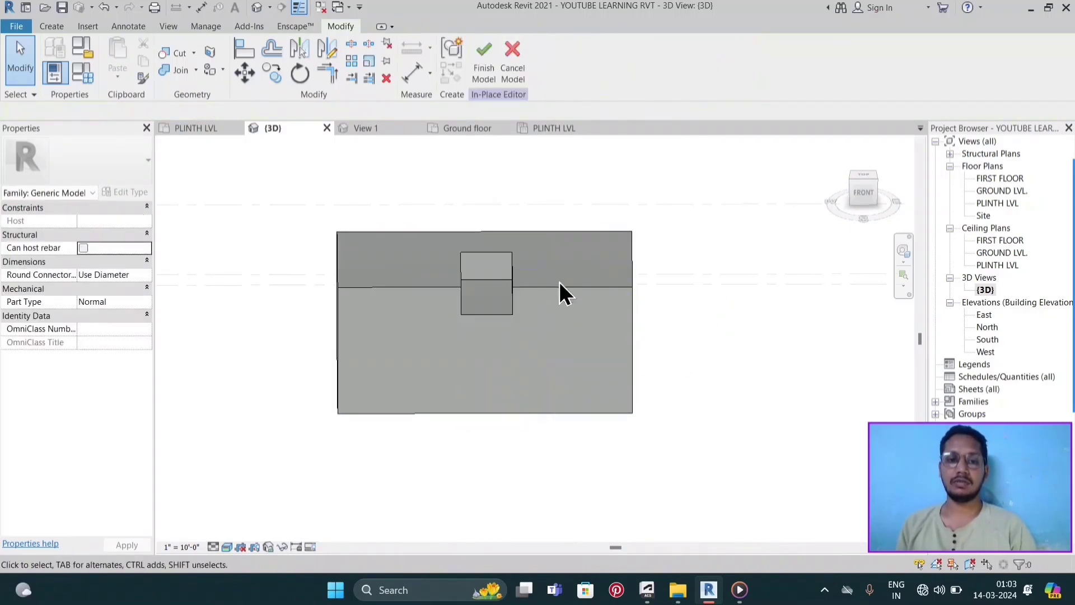
pyautogui.moveTo(543, 298)
pyautogui.keyDown('shift'); pyautogui.mouseDown(button='middle')
pyautogui.moveTo(552, 305)
pyautogui.moveTo(537, 461)
pyautogui.moveTo(547, 331)
pyautogui.moveTo(573, 351)
pyautogui.mouseUp(button='middle'); pyautogui.keyUp('shift')
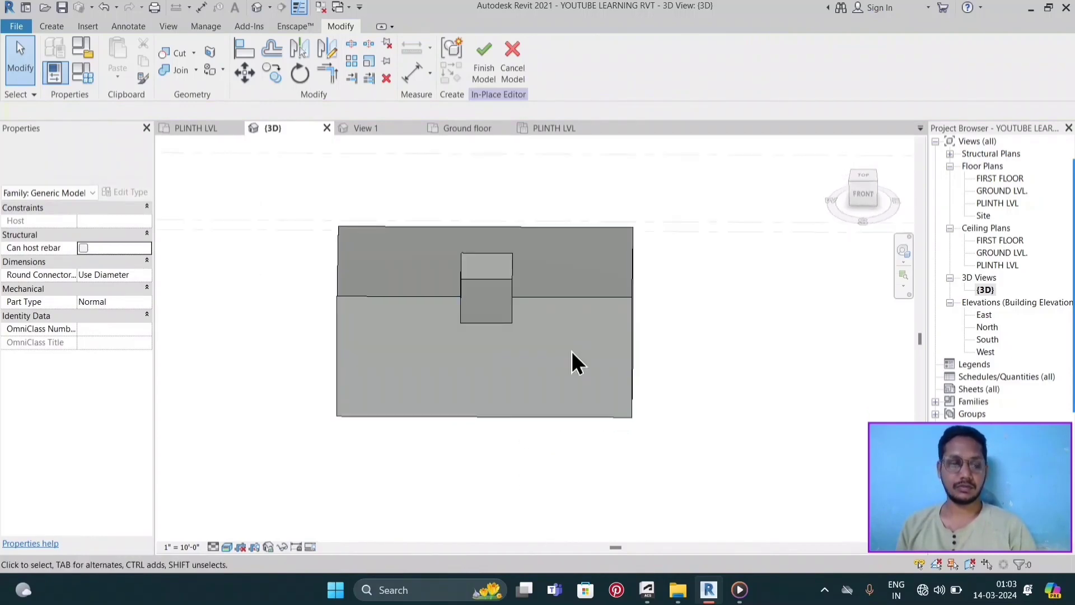
# - Stretch the void further down so it extends below the box
pyautogui.click(489, 263)
pyautogui.click(482, 295)
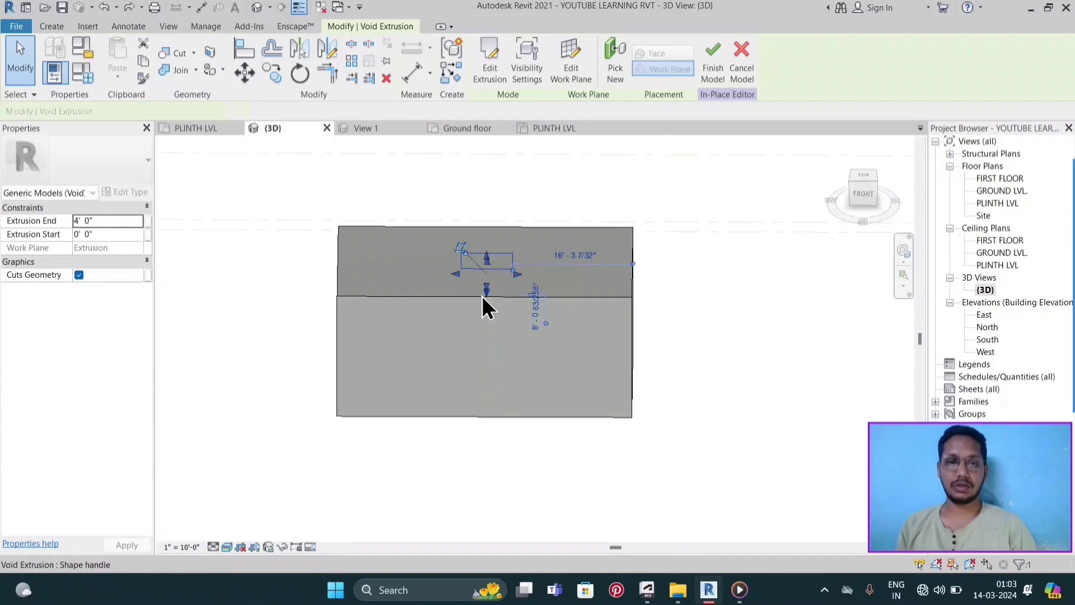
pyautogui.scroll(2, 488, 299)
pyautogui.scroll(2, 489, 294)
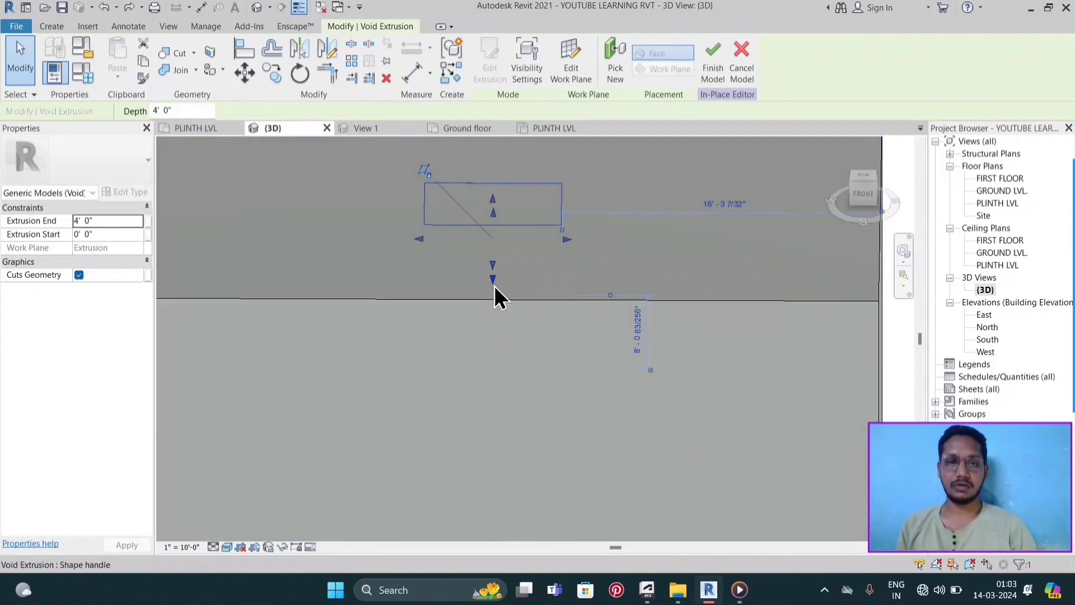
pyautogui.moveTo(494, 280); pyautogui.dragTo(496, 377)
pyautogui.scroll(-3, 495, 286)
pyautogui.click(492, 290)
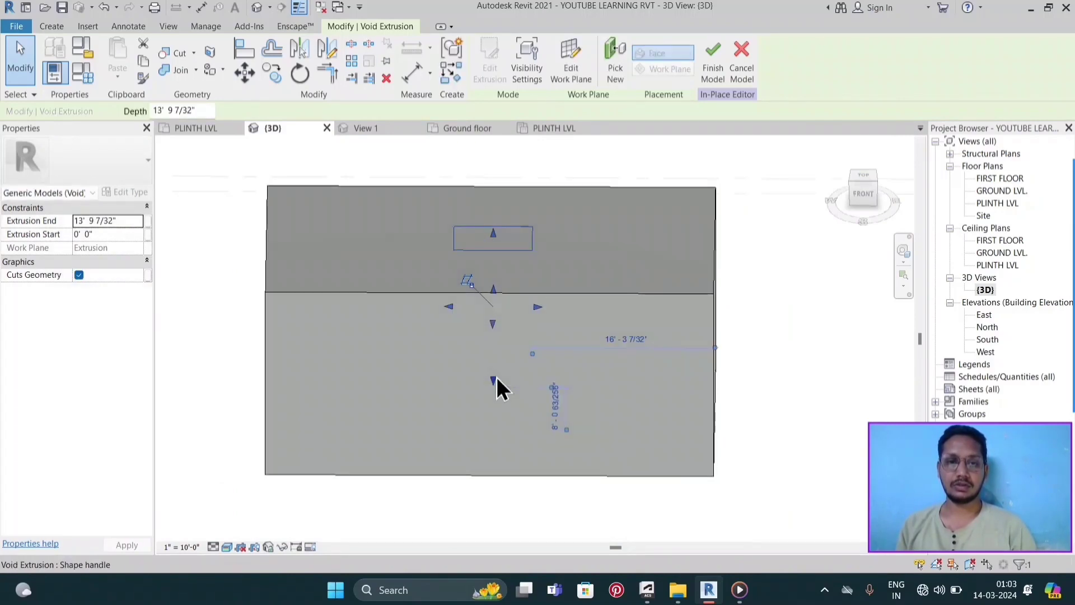
pyautogui.scroll(-3, 533, 358)
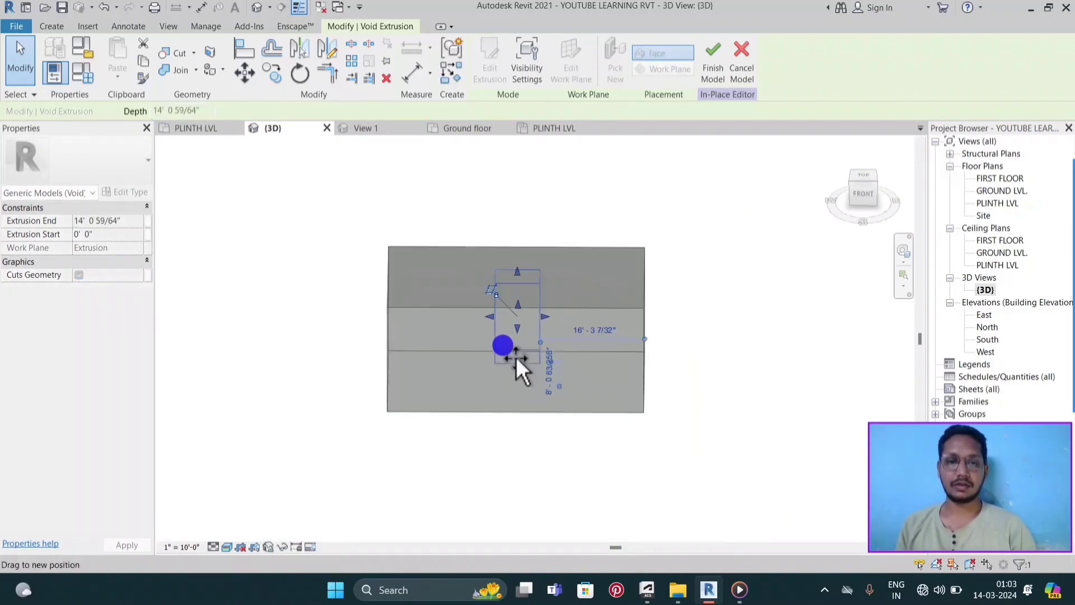
pyautogui.moveTo(515, 357); pyautogui.dragTo(516, 411)
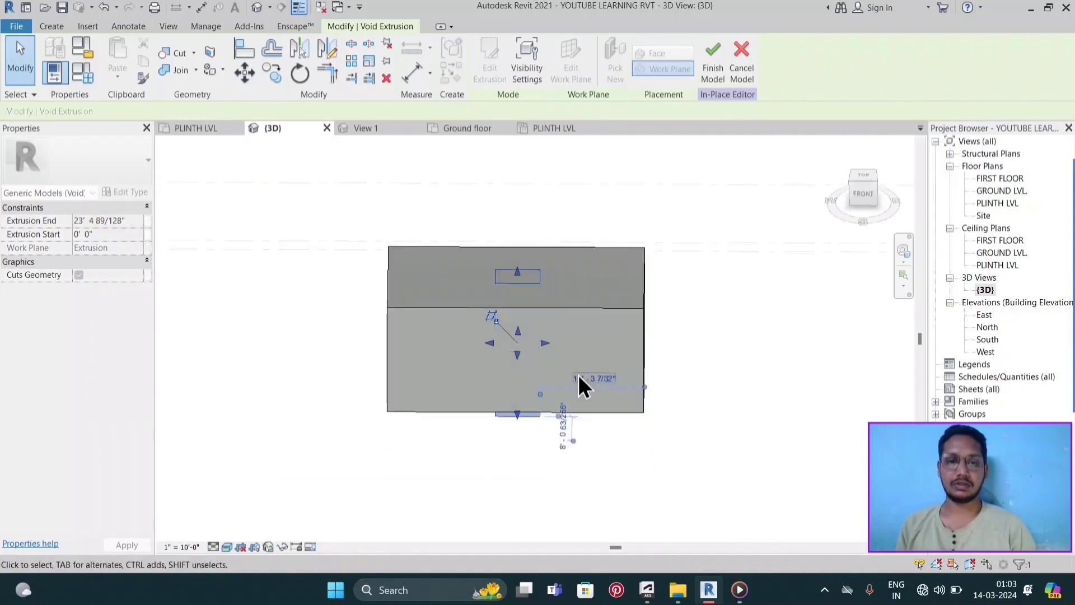
pyautogui.click(670, 306)
pyautogui.moveTo(570, 279)
pyautogui.keyDown('shift'); pyautogui.mouseDown(button='middle')
pyautogui.moveTo(577, 428)
pyautogui.moveTo(556, 328)
pyautogui.mouseUp(button='middle'); pyautogui.keyUp('shift')
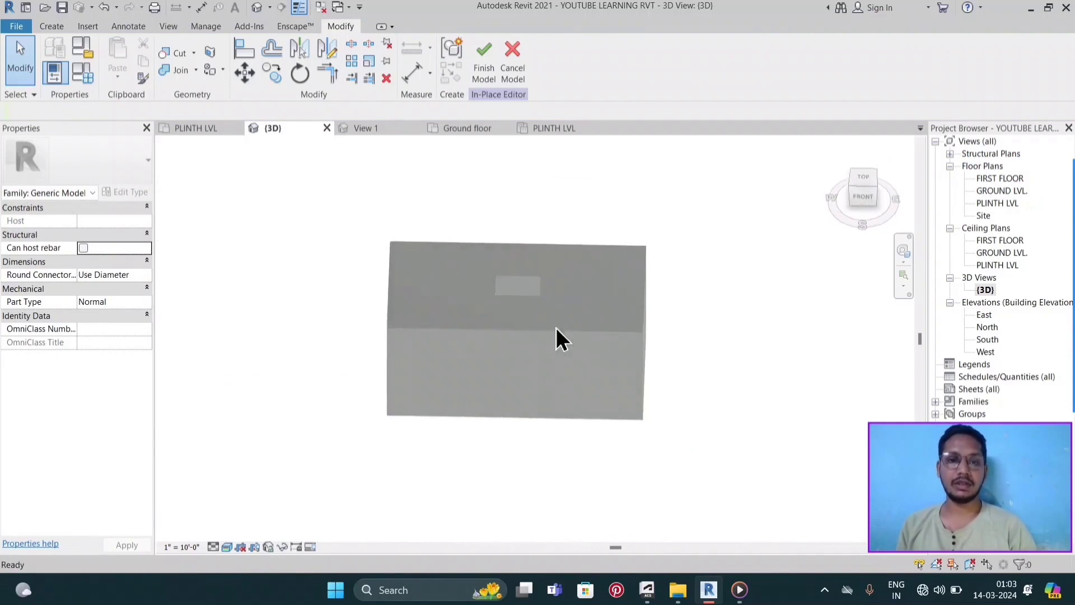
# - Check the void's depth from above and finish the in-place model
pyautogui.click(520, 295)
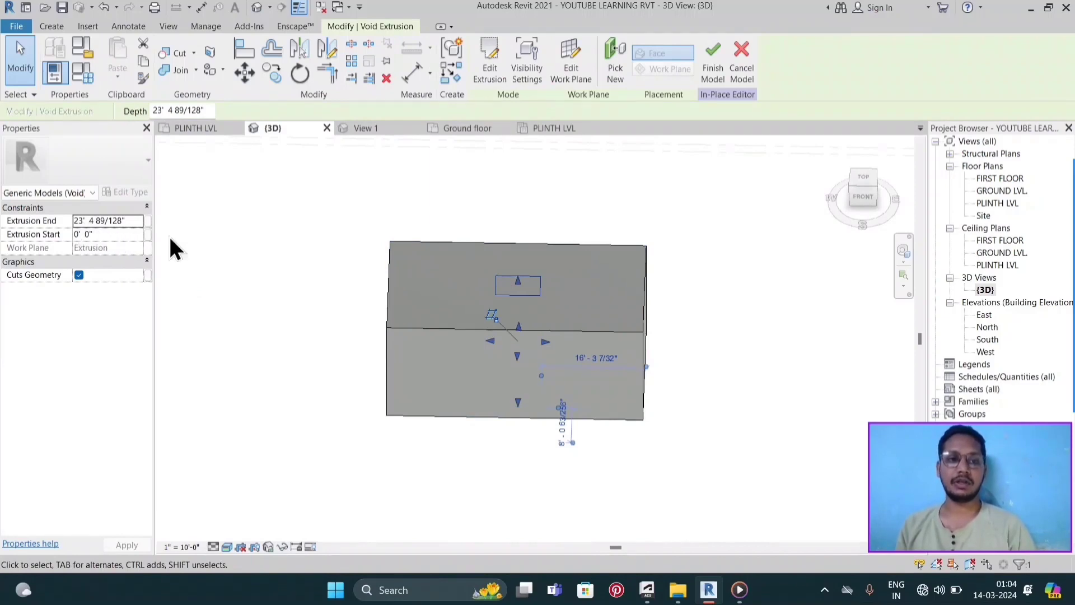
pyautogui.click(314, 263)
pyautogui.moveTo(559, 271)
pyautogui.keyDown('shift'); pyautogui.mouseDown(button='middle')
pyautogui.moveTo(542, 307)
pyautogui.moveTo(538, 482)
pyautogui.moveTo(569, 446)
pyautogui.moveTo(556, 485)
pyautogui.moveTo(559, 211)
pyautogui.moveTo(578, 331)
pyautogui.mouseUp(button='middle'); pyautogui.keyUp('shift')
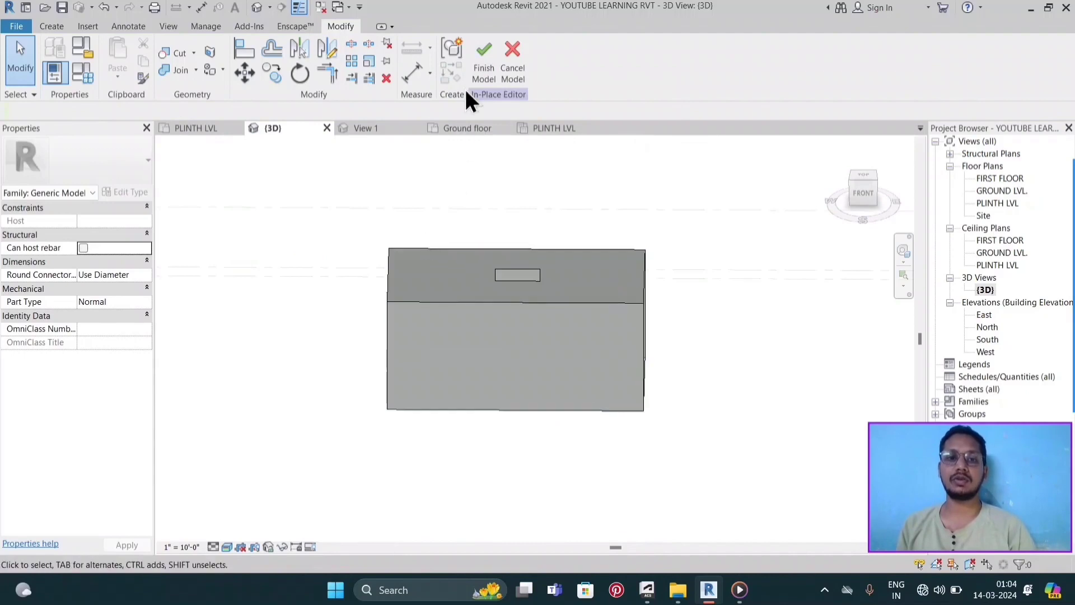
pyautogui.click(486, 80)
# - Reopen the plinth box for in-place editing
pyautogui.moveTo(562, 274)
pyautogui.keyDown('shift'); pyautogui.mouseDown(button='middle')
pyautogui.moveTo(548, 341)
pyautogui.moveTo(552, 529)
pyautogui.moveTo(542, 247)
pyautogui.mouseUp(button='middle'); pyautogui.keyUp('shift')
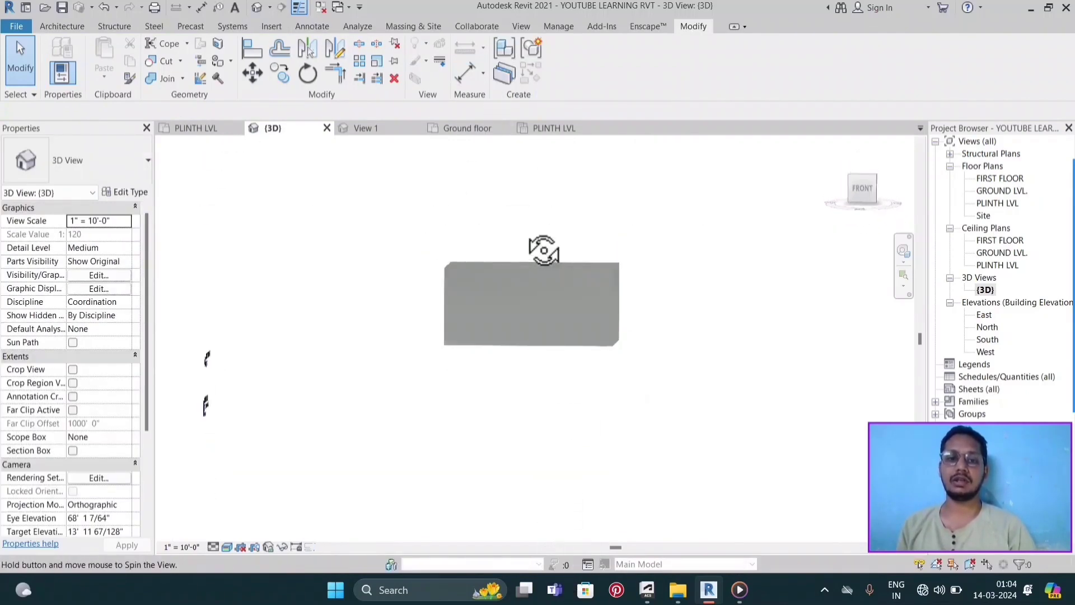
pyautogui.moveTo(607, 388)
pyautogui.keyDown('shift'); pyautogui.mouseDown(button='middle')
pyautogui.moveTo(596, 277)
pyautogui.moveTo(602, 321)
pyautogui.mouseUp(button='middle'); pyautogui.keyUp('shift')
pyautogui.click(587, 274)
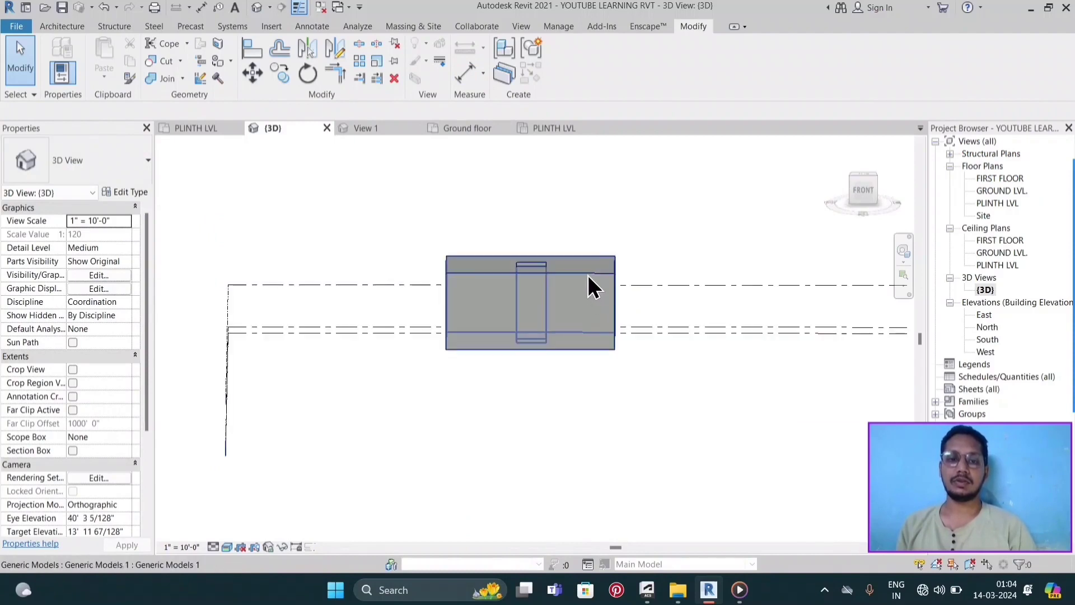
pyautogui.doubleClick(586, 275)
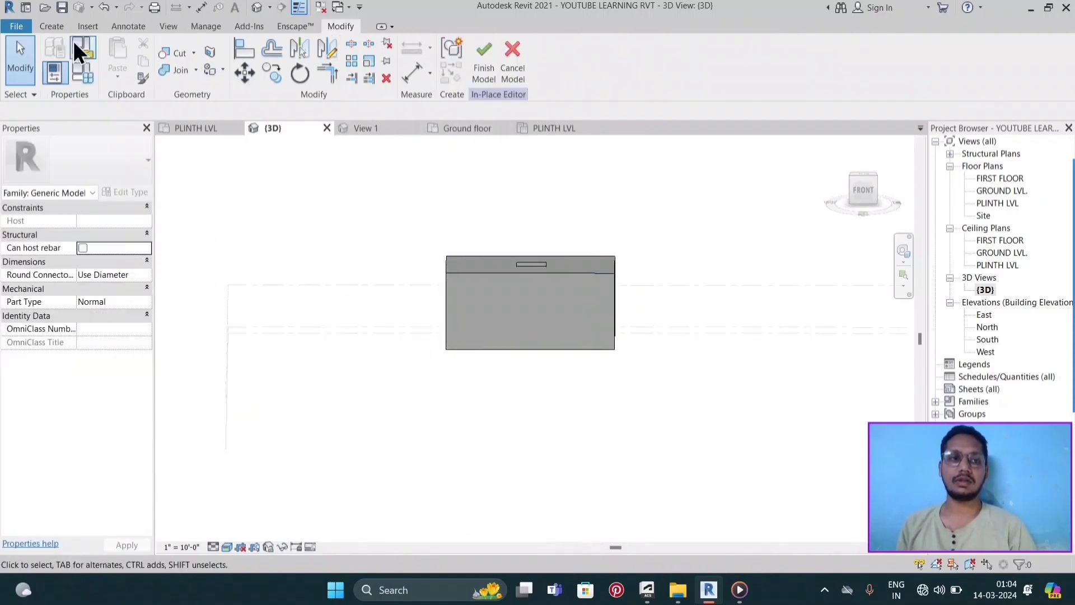
# - Start a new Void Extrusion on a picked work plane on the box
pyautogui.click(51, 26)
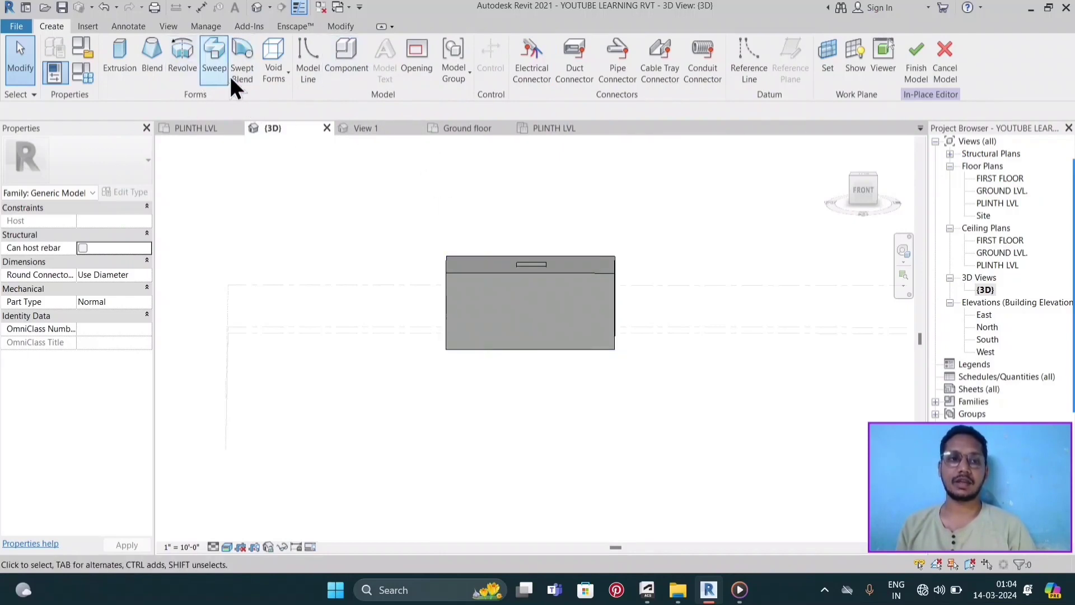
pyautogui.click(266, 84)
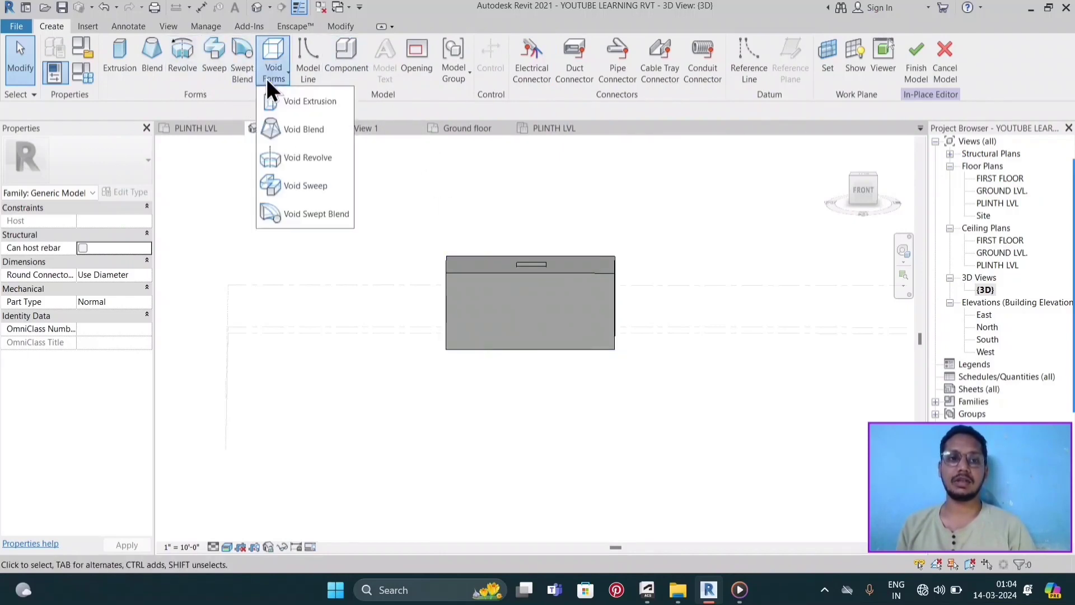
pyautogui.click(298, 103)
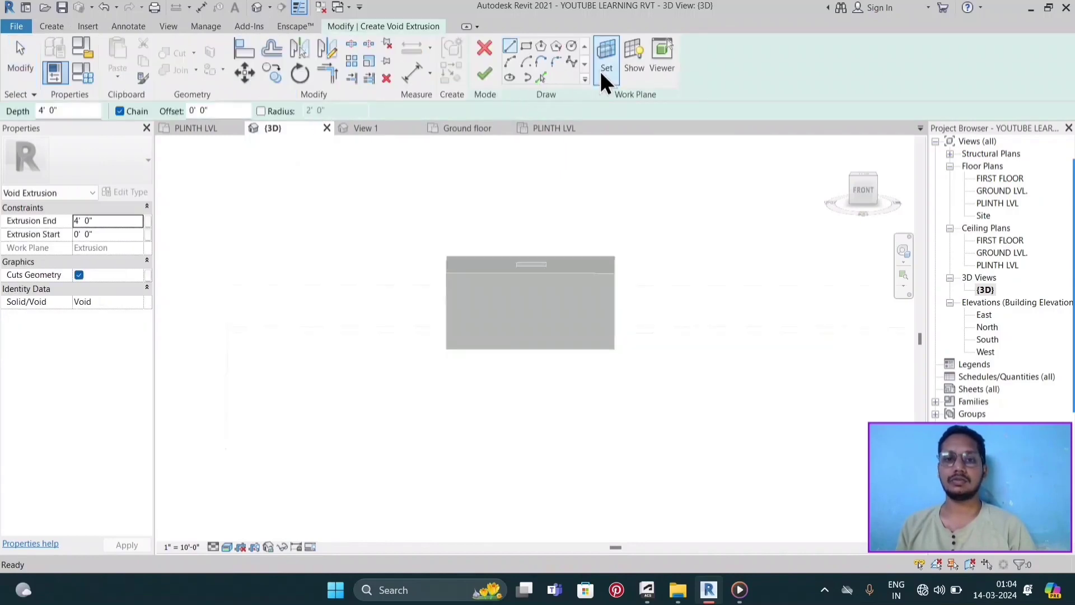
pyautogui.click(451, 310)
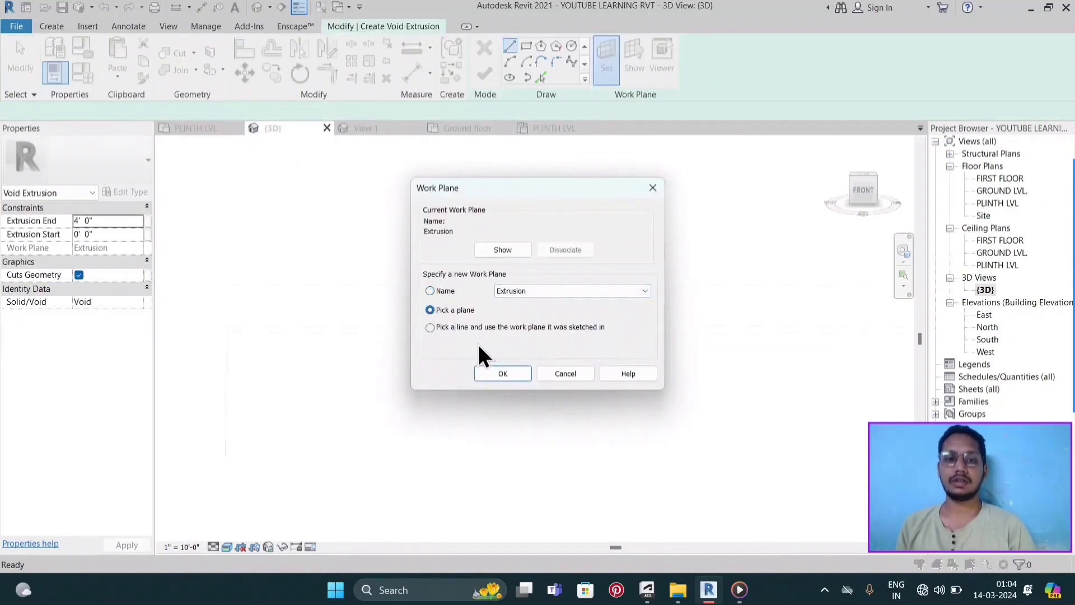
pyautogui.click(501, 371)
pyautogui.scroll(2, 587, 300)
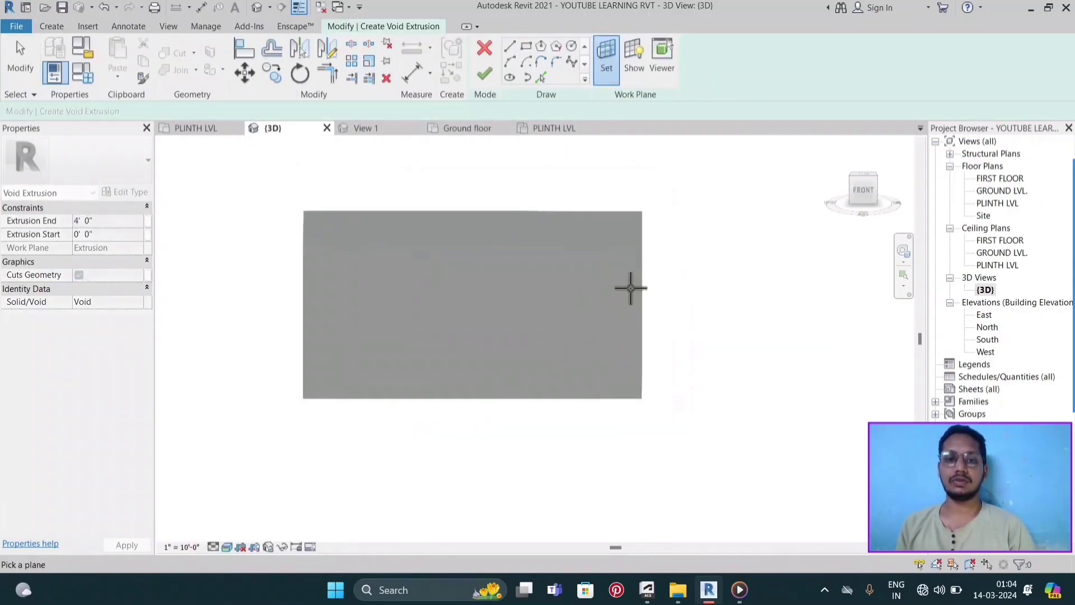
pyautogui.scroll(-1, 638, 288)
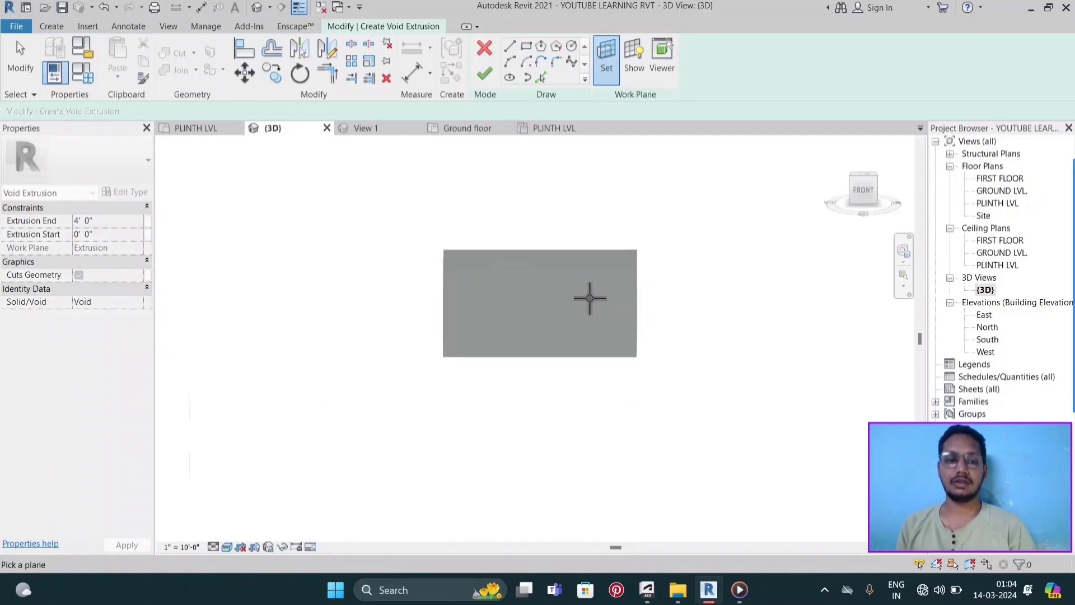
pyautogui.moveTo(573, 290)
pyautogui.keyDown('shift'); pyautogui.mouseDown(button='middle')
pyautogui.moveTo(597, 479)
pyautogui.moveTo(598, 451)
pyautogui.mouseUp(button='middle'); pyautogui.keyUp('shift')
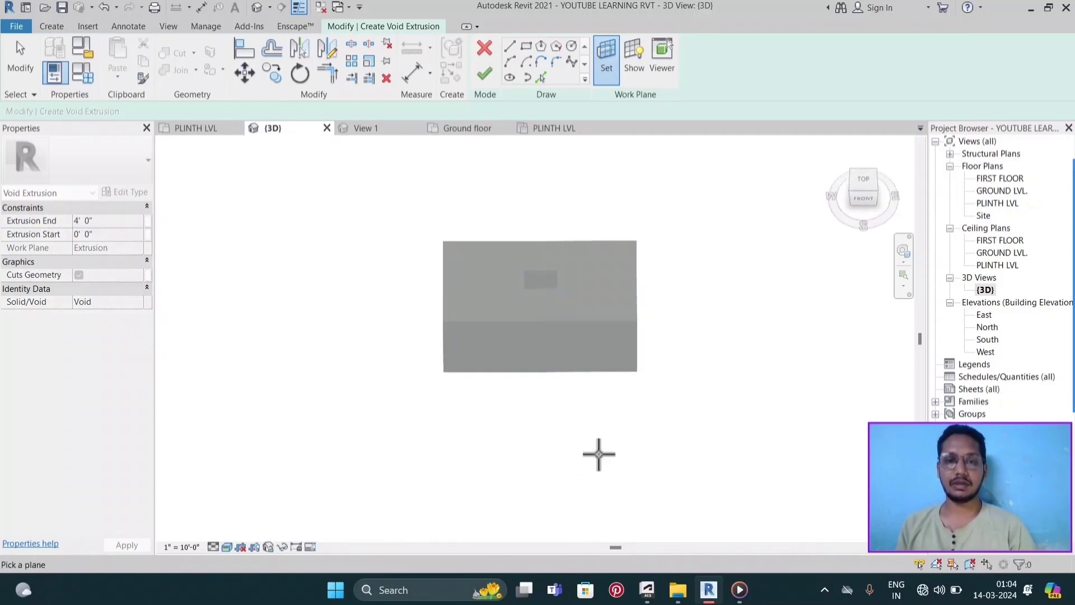
# - Sketch the closed notched wedge outline with Line on the box's front face
pyautogui.click(634, 332)
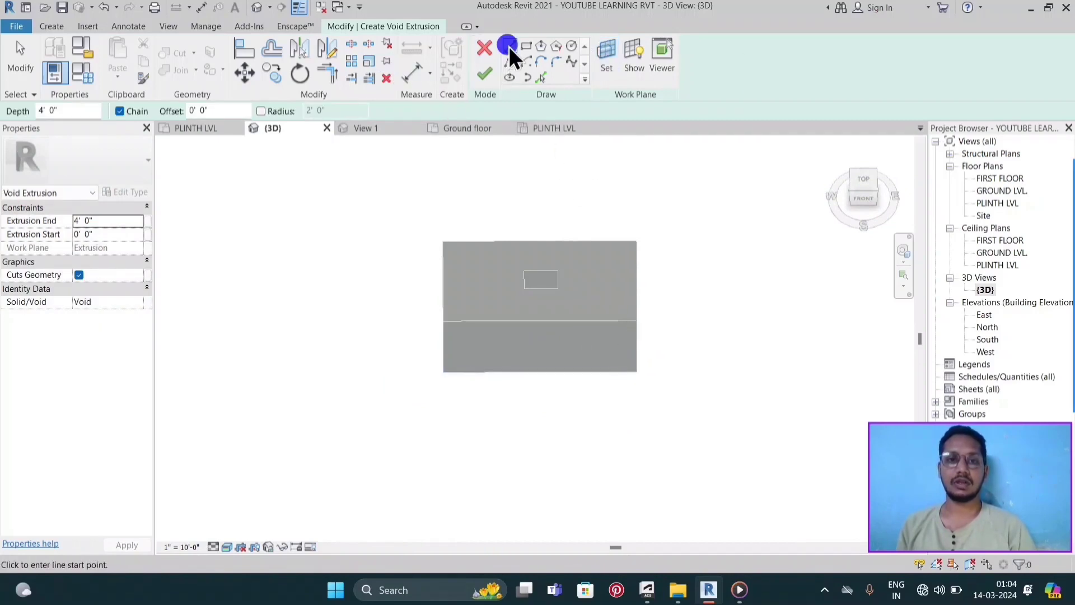
pyautogui.moveTo(583, 335)
pyautogui.keyDown('shift'); pyautogui.mouseDown(button='middle')
pyautogui.moveTo(612, 360)
pyautogui.moveTo(605, 274)
pyautogui.mouseUp(button='middle'); pyautogui.keyUp('shift')
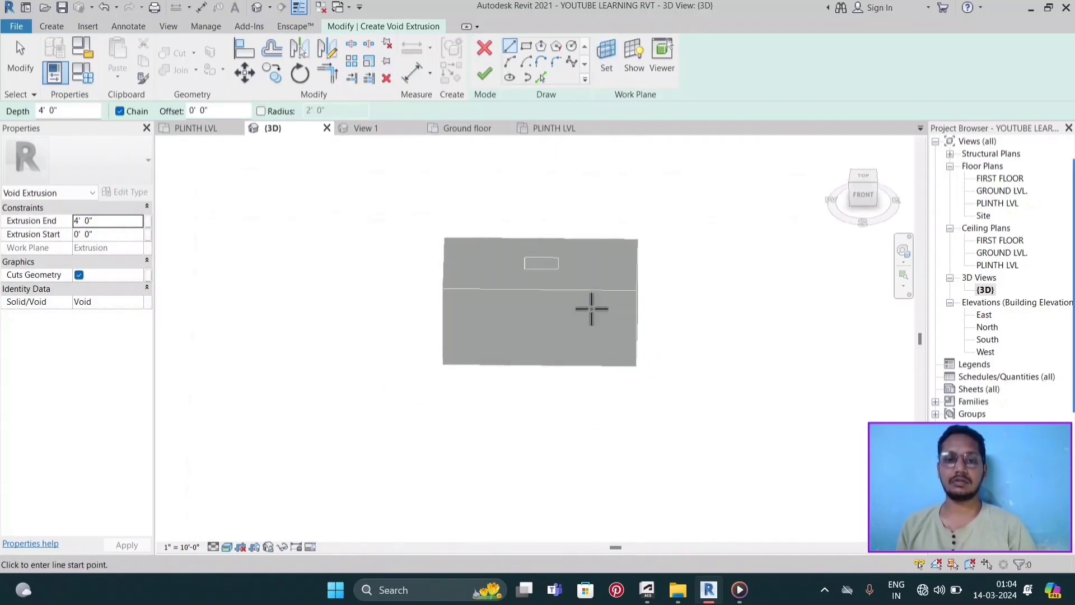
pyautogui.scroll(2, 609, 311)
pyautogui.scroll(3, 619, 311)
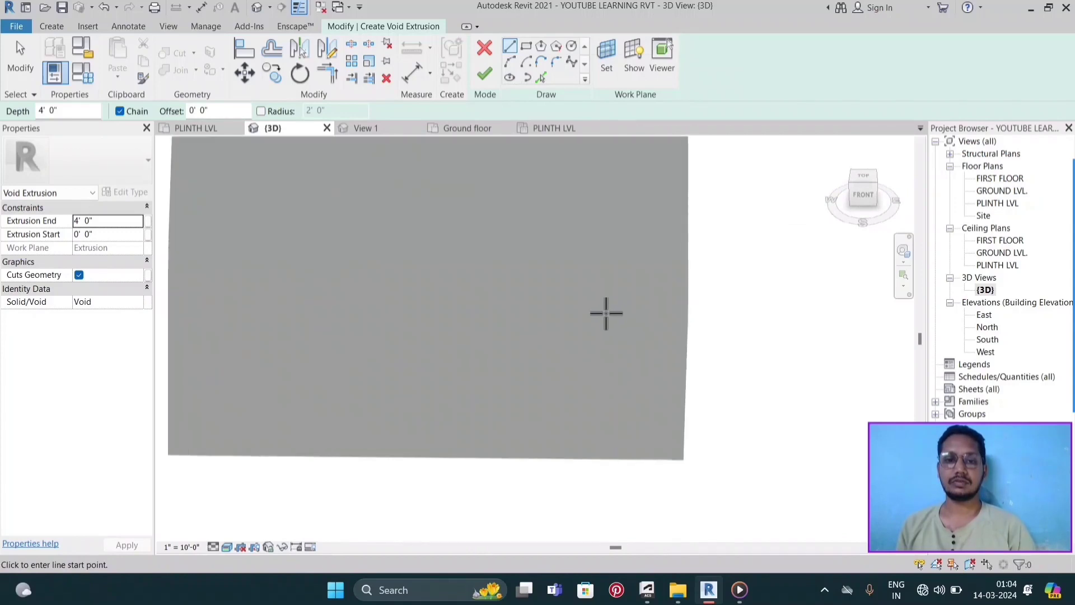
pyautogui.scroll(-2, 606, 313)
pyautogui.click(575, 295)
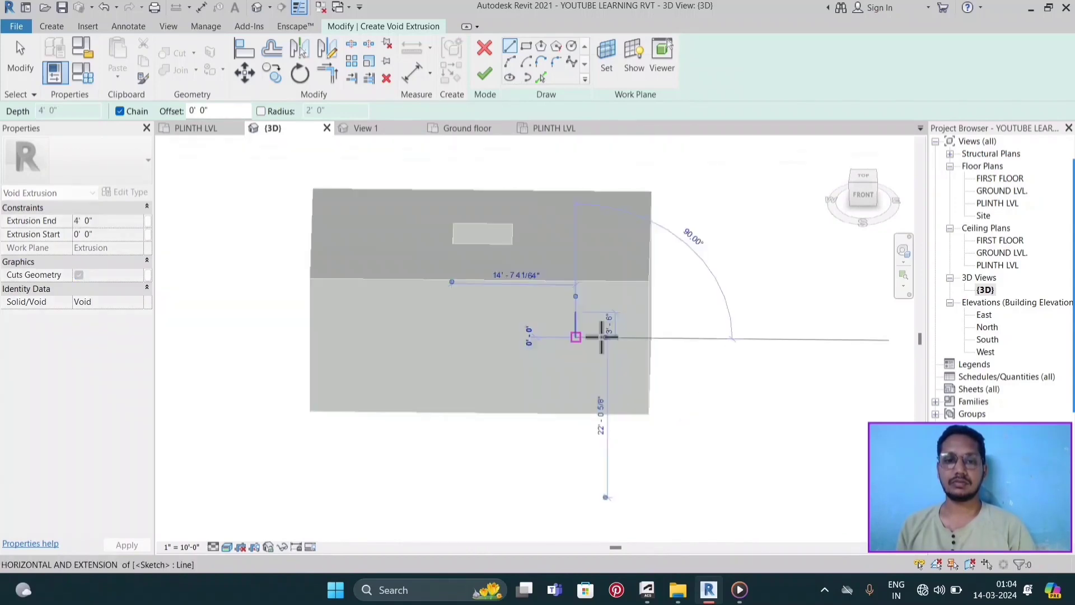
pyautogui.click(601, 336)
pyautogui.scroll(2, 601, 335)
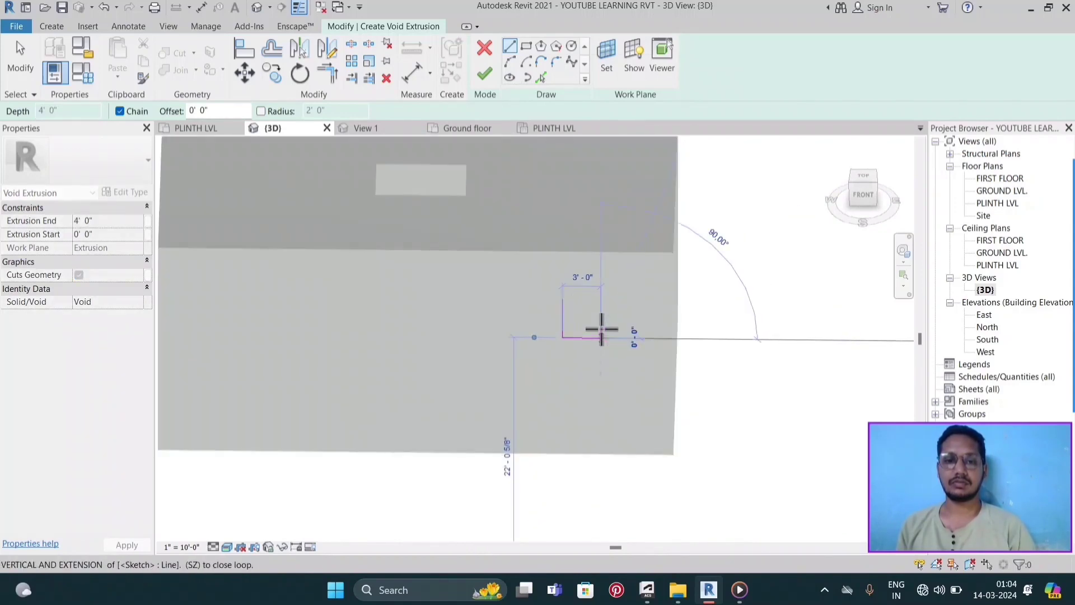
pyautogui.click(589, 325)
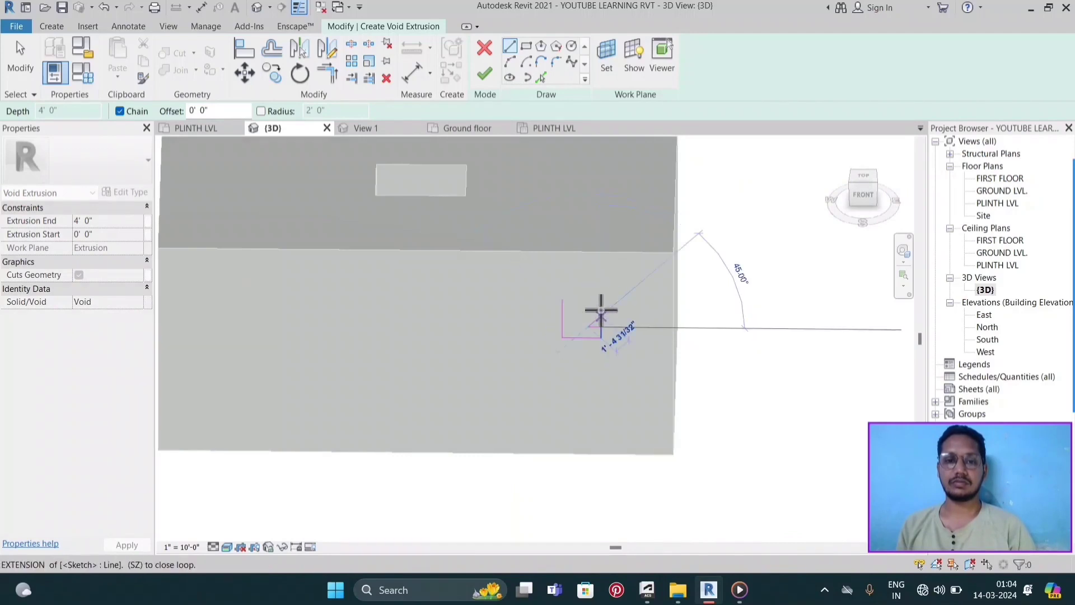
pyautogui.click(601, 306)
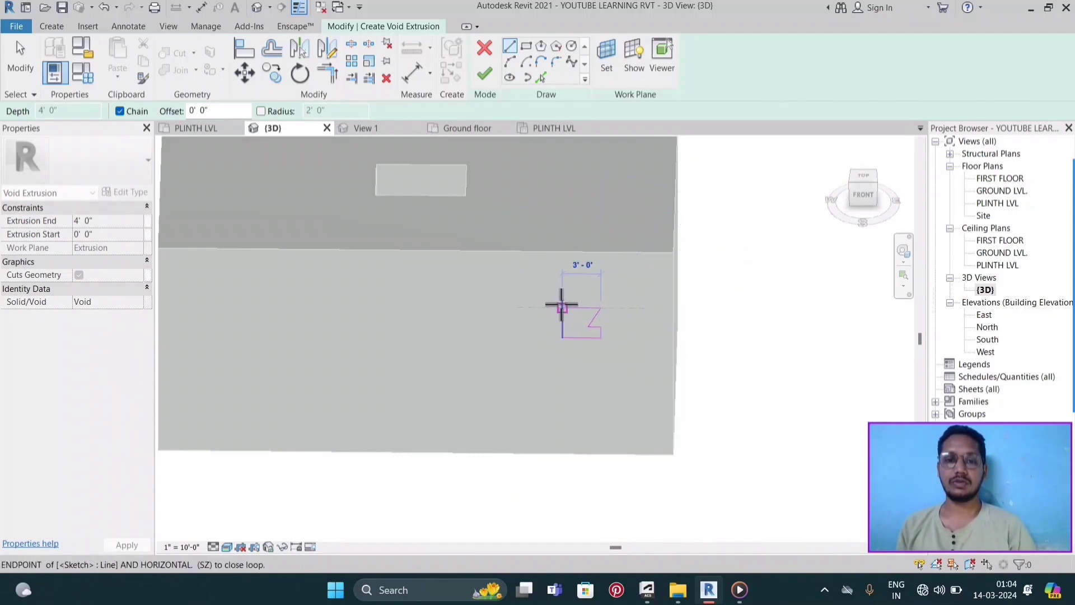
pyautogui.scroll(2, 589, 305)
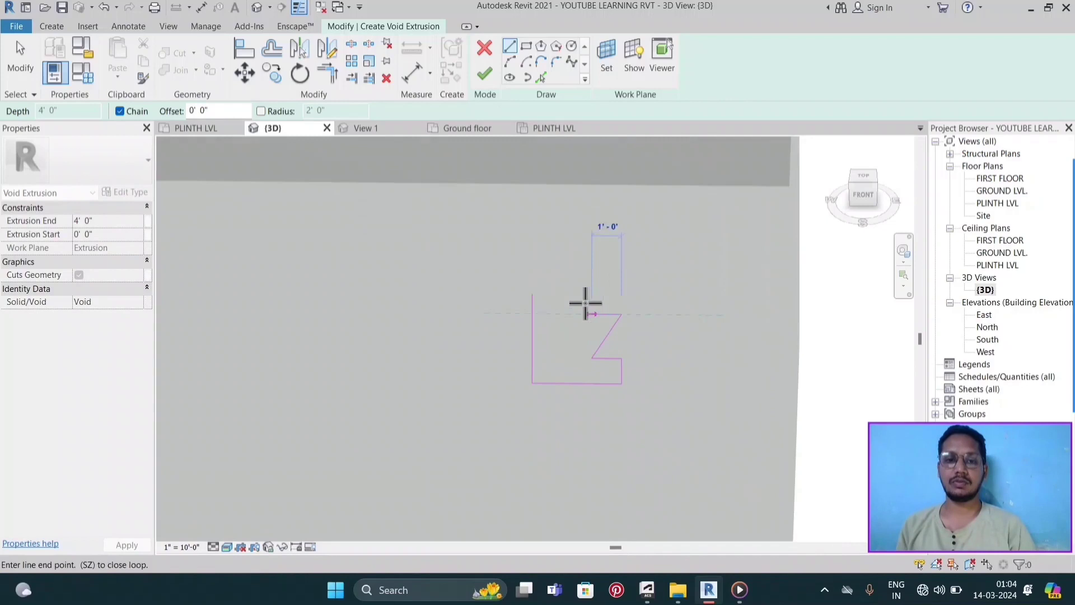
pyautogui.click(531, 293)
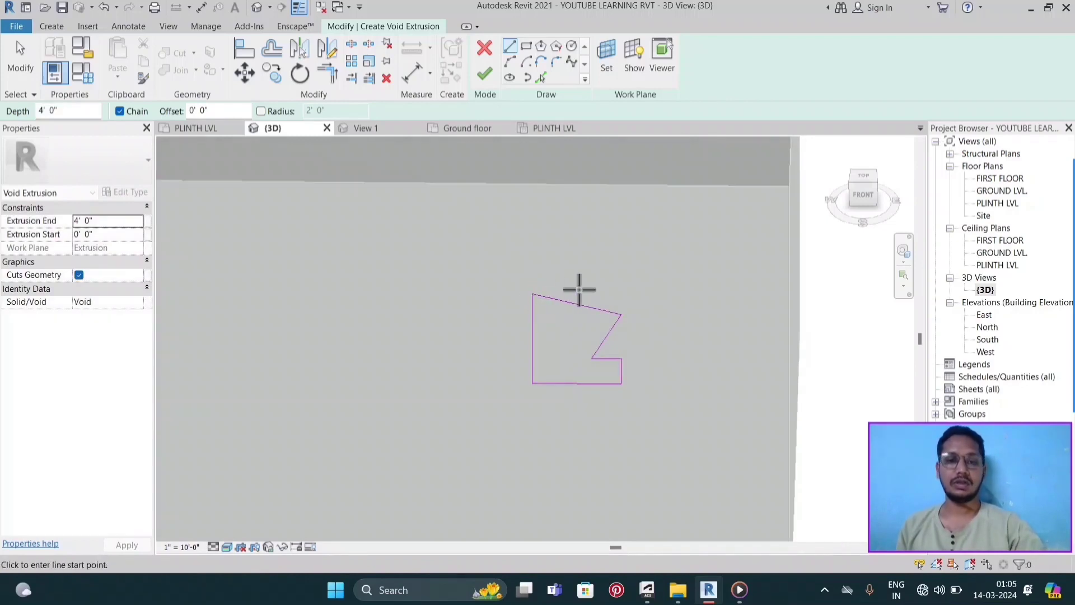
# - Finish the void sketch, inspect the notch, and finish the in-place model
pyautogui.click(486, 76)
pyautogui.scroll(-2, 509, 237)
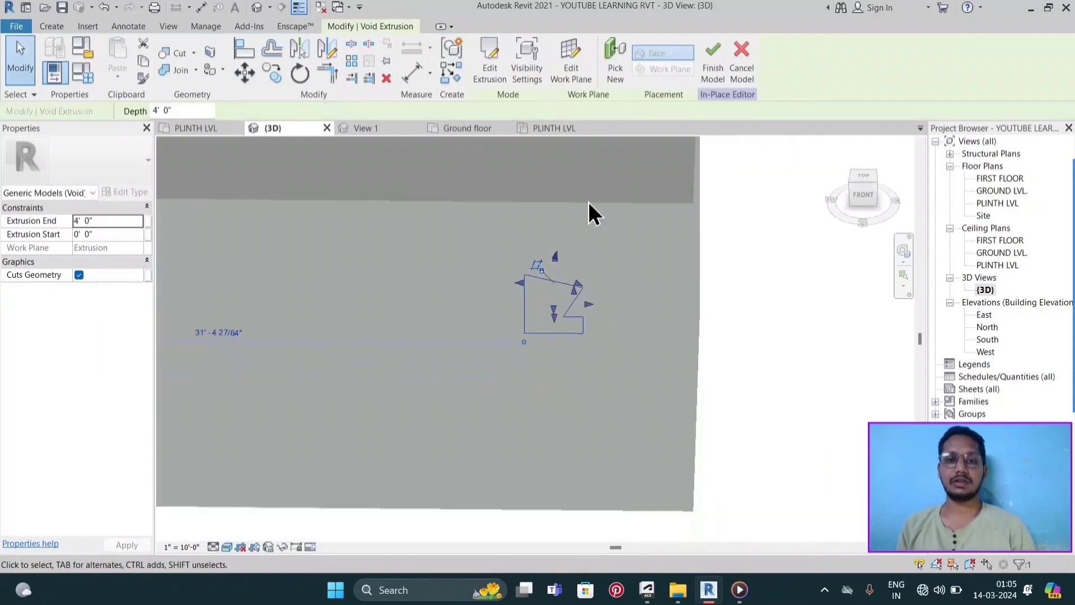
pyautogui.click(747, 330)
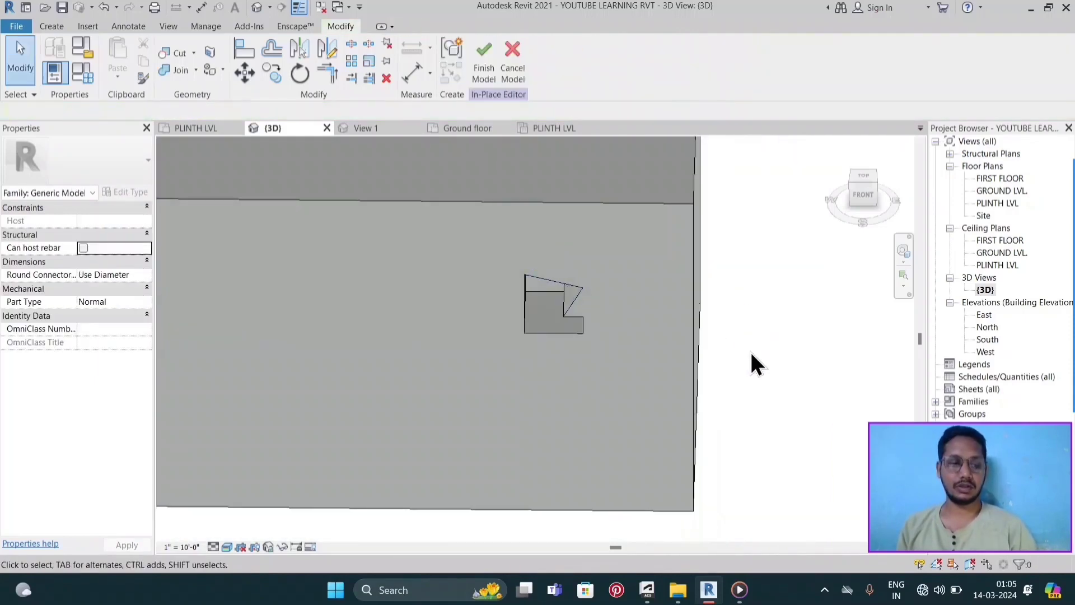
pyautogui.moveTo(750, 353)
pyautogui.keyDown('shift'); pyautogui.mouseDown(button='middle')
pyautogui.moveTo(744, 292)
pyautogui.moveTo(770, 314)
pyautogui.moveTo(757, 298)
pyautogui.mouseUp(button='middle'); pyautogui.keyUp('shift')
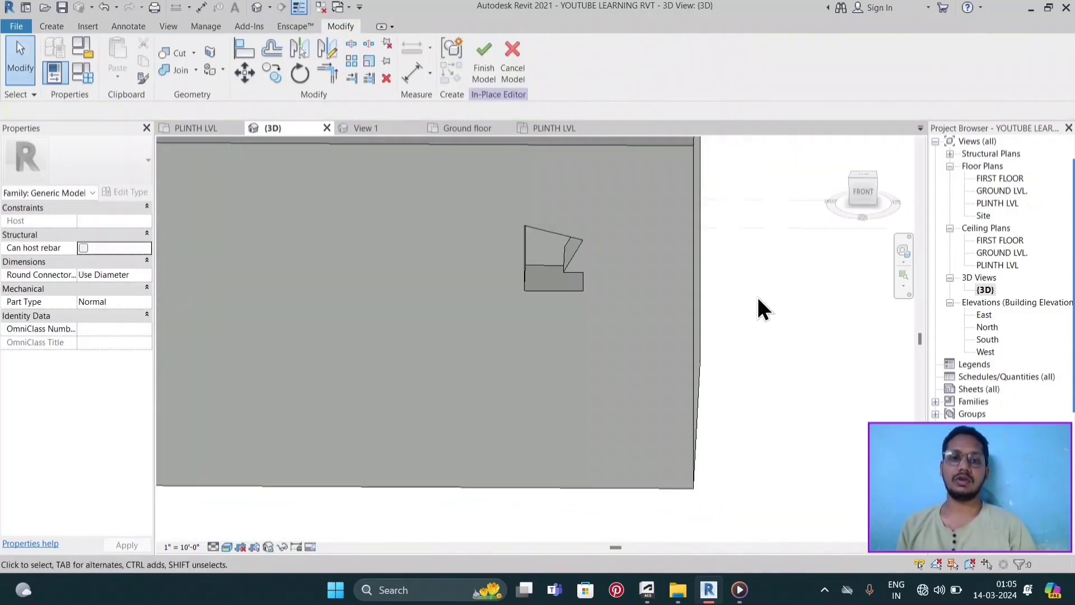
pyautogui.scroll(-2, 505, 356)
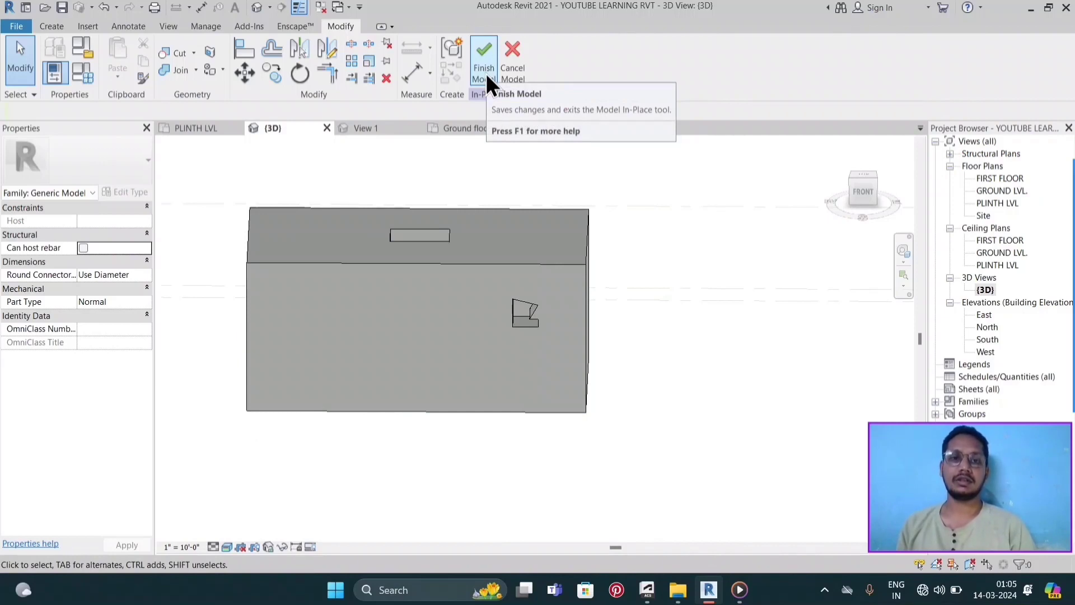
pyautogui.click(485, 72)
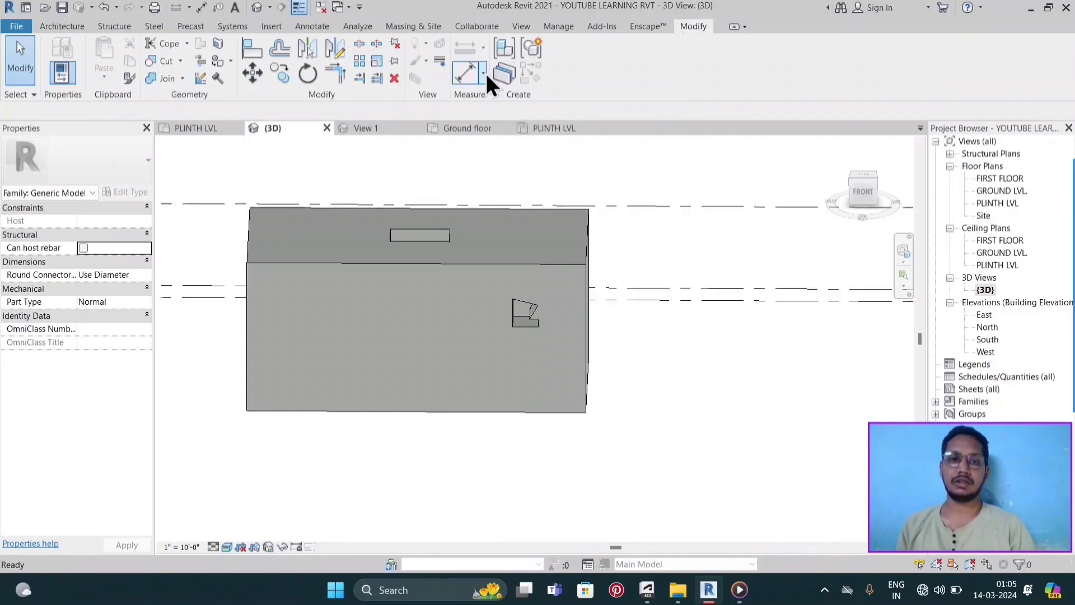
pyautogui.keyDown('shift'); pyautogui.moveTo(640, 408); pyautogui.dragTo(750, 355, button='middle'); pyautogui.keyUp('shift')
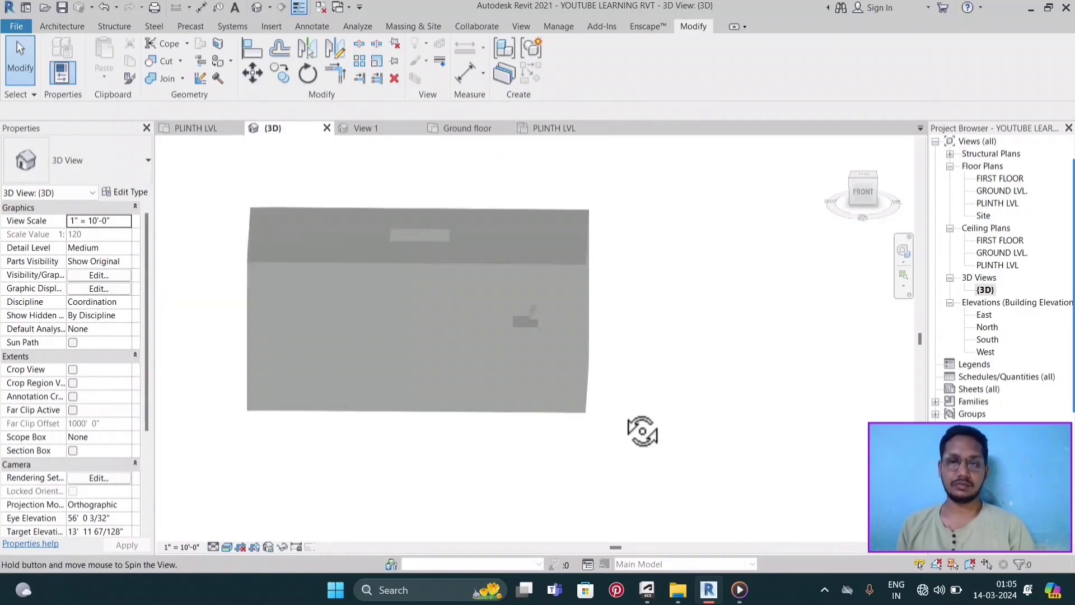
# - Open the PLINTH LVL ceiling plan view
pyautogui.doubleClick(981, 254)
pyautogui.doubleClick(983, 264)
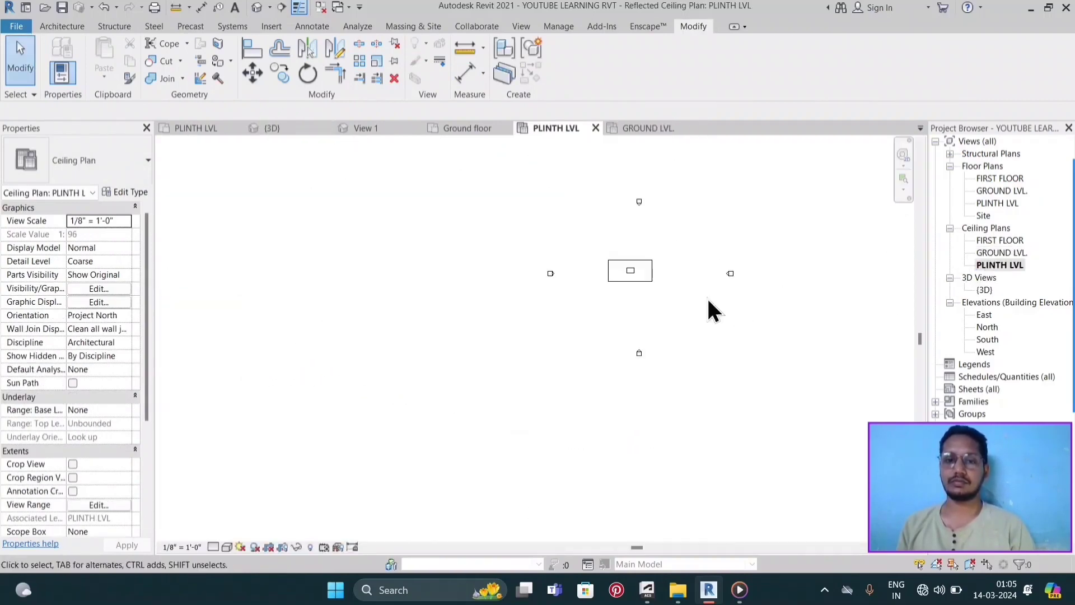
pyautogui.scroll(2, 657, 269)
pyautogui.scroll(2, 652, 264)
pyautogui.scroll(2, 653, 263)
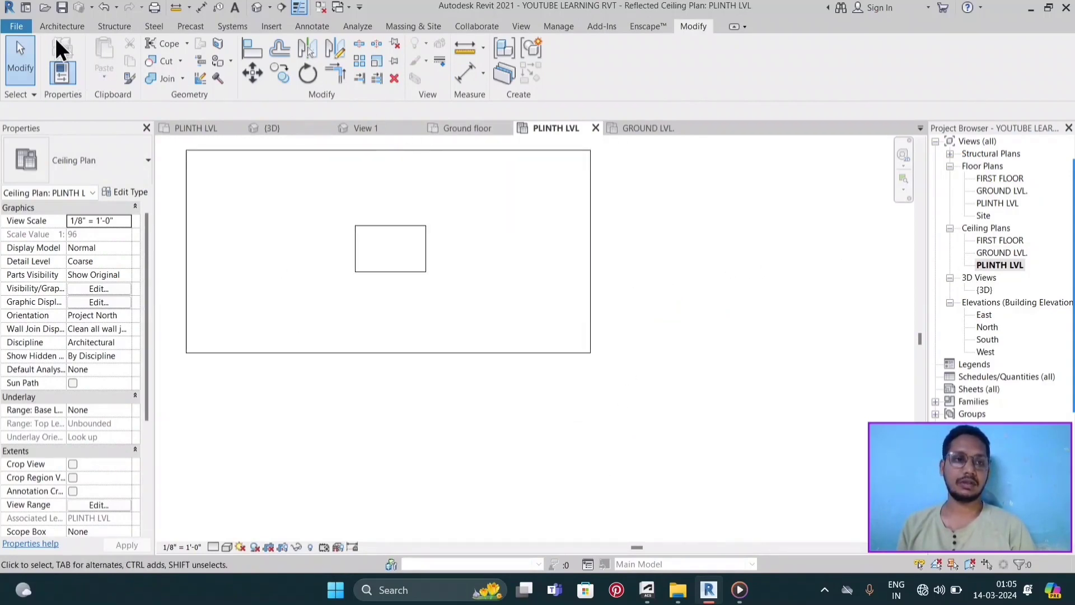
# - Start a new in-place model in the Generic Models category, named Generic Models 2
pyautogui.click(65, 26)
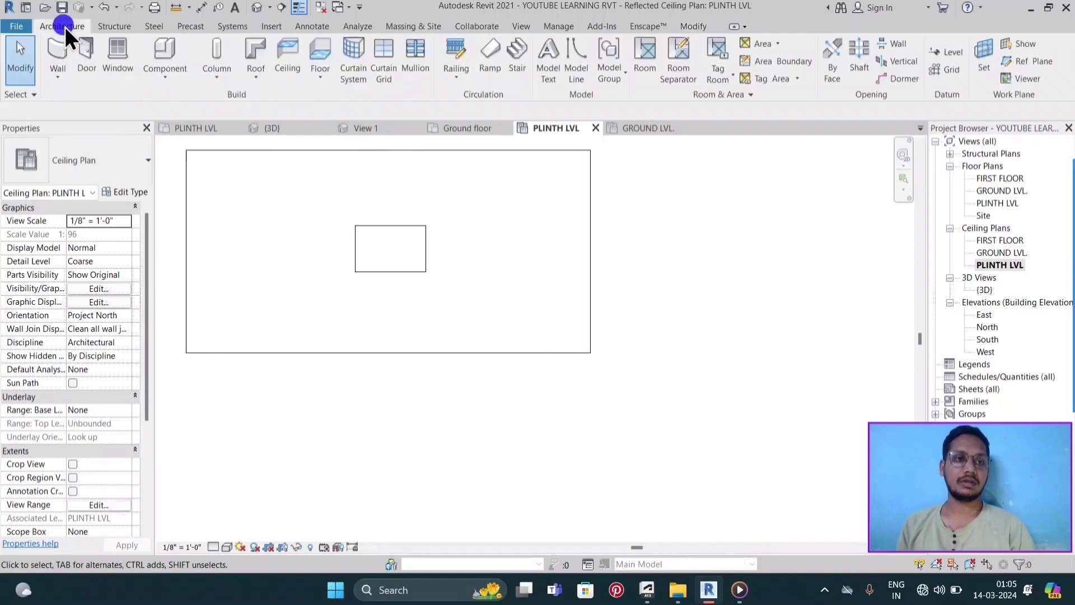
pyautogui.click(166, 75)
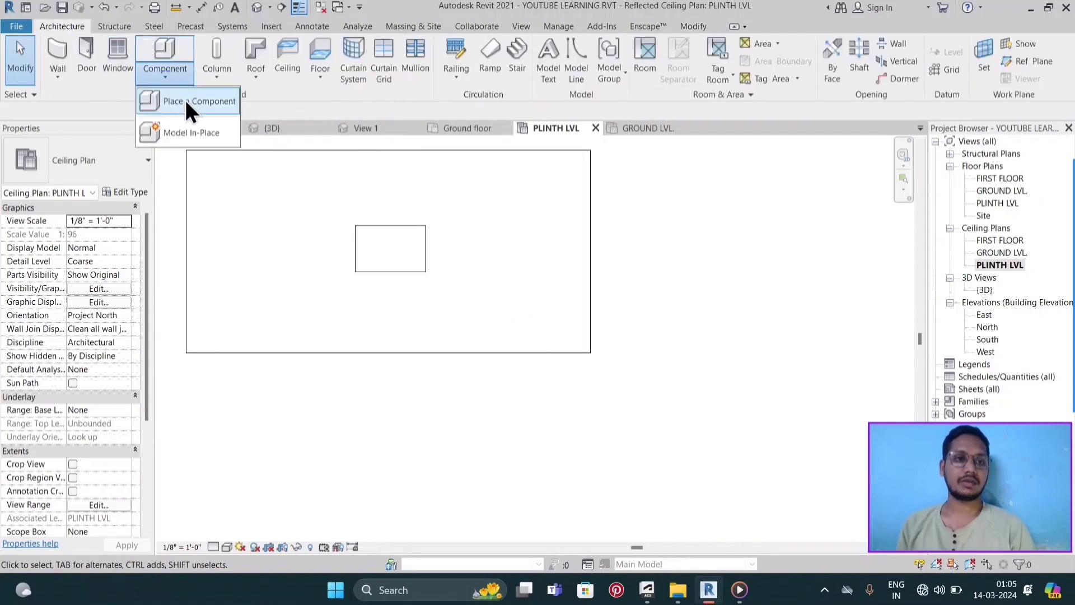
pyautogui.click(189, 134)
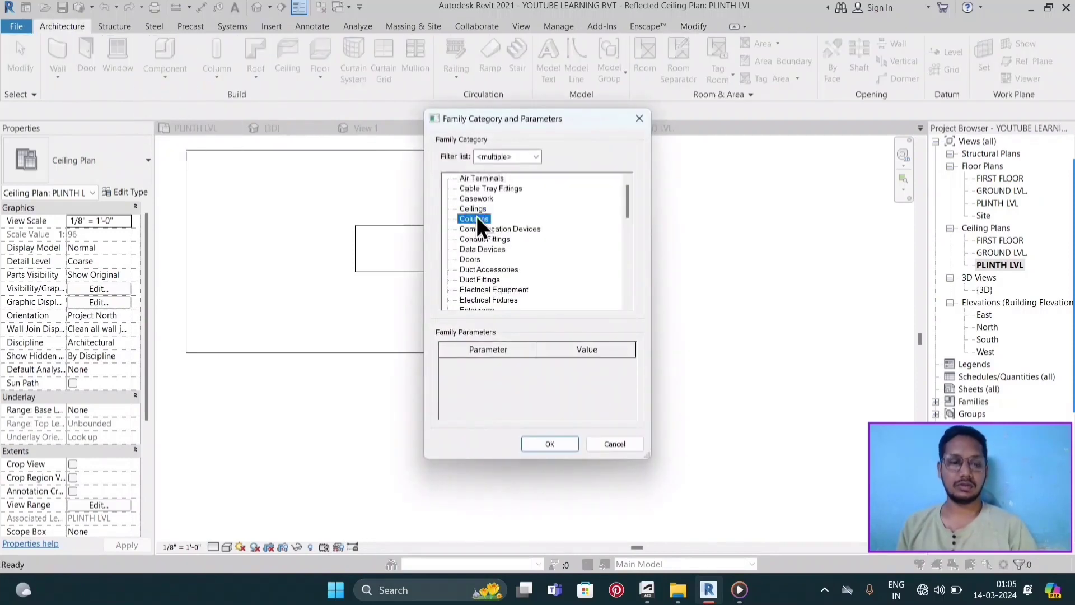
pyautogui.press('g')
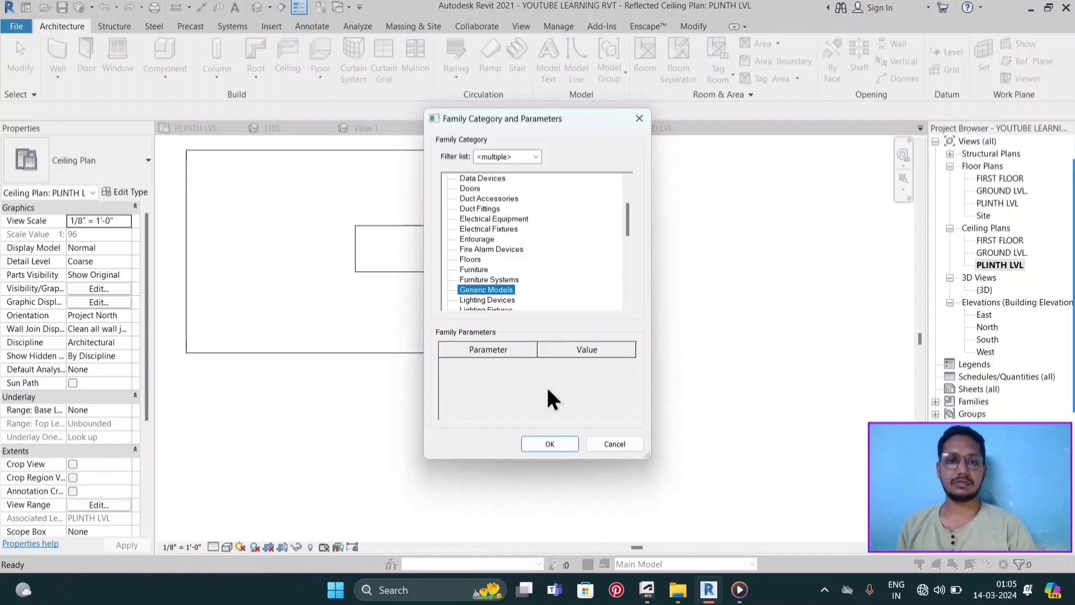
pyautogui.click(550, 445)
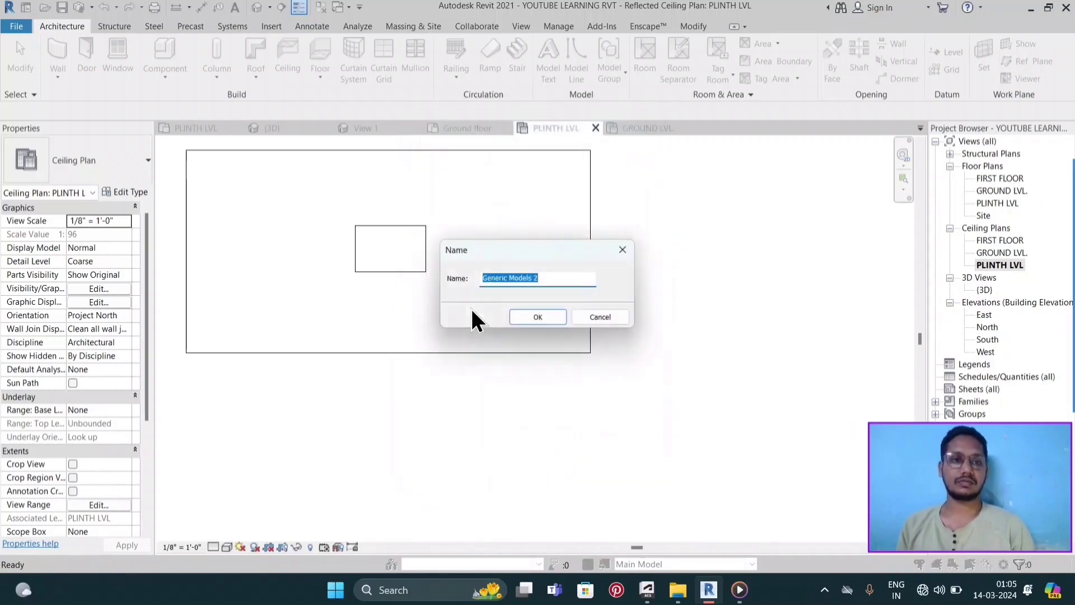
pyautogui.click(536, 321)
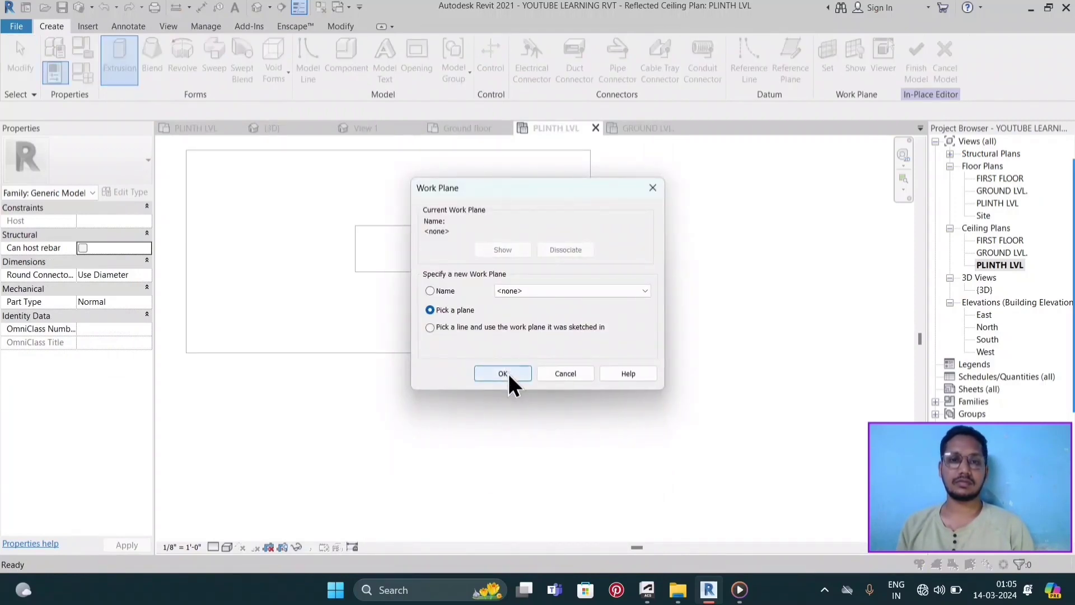
# - Start a solid Extrusion on a picked work plane and go to the East elevation
pyautogui.click(503, 373)
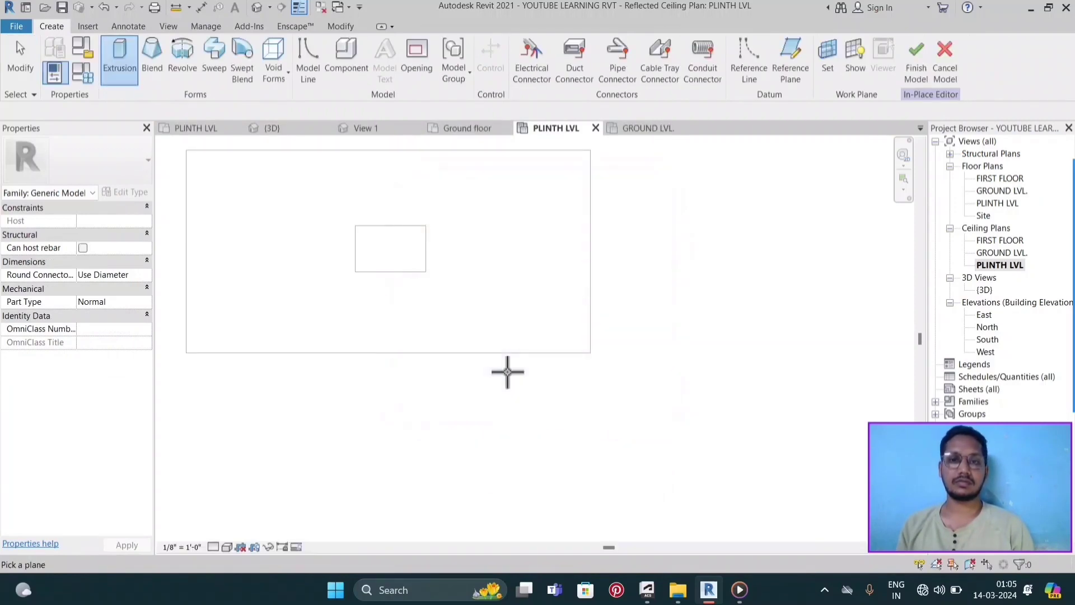
pyautogui.click(126, 73)
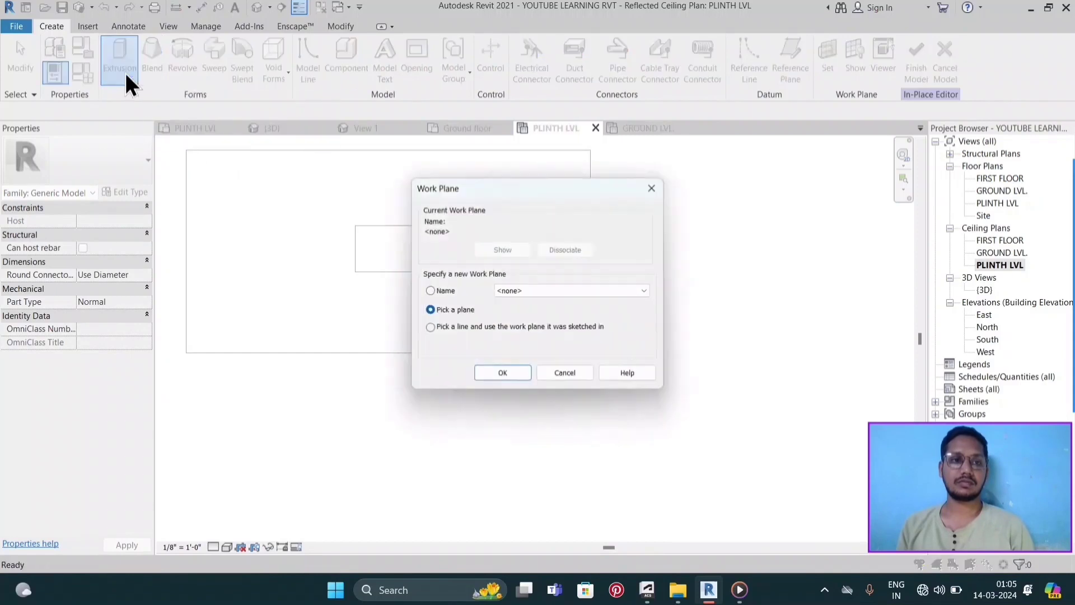
pyautogui.click(505, 380)
pyautogui.click(589, 301)
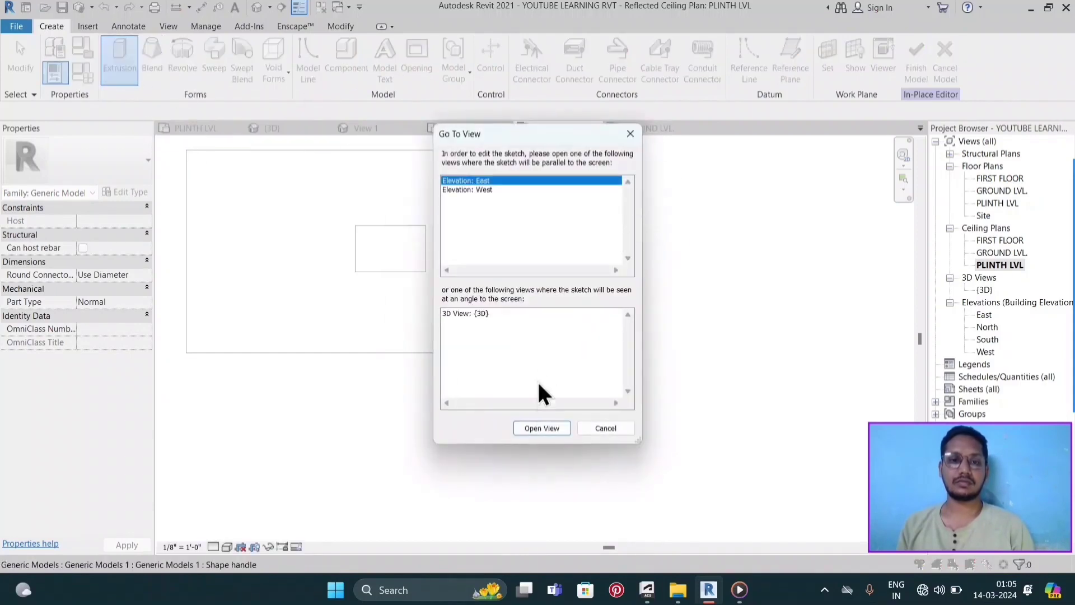
pyautogui.click(541, 428)
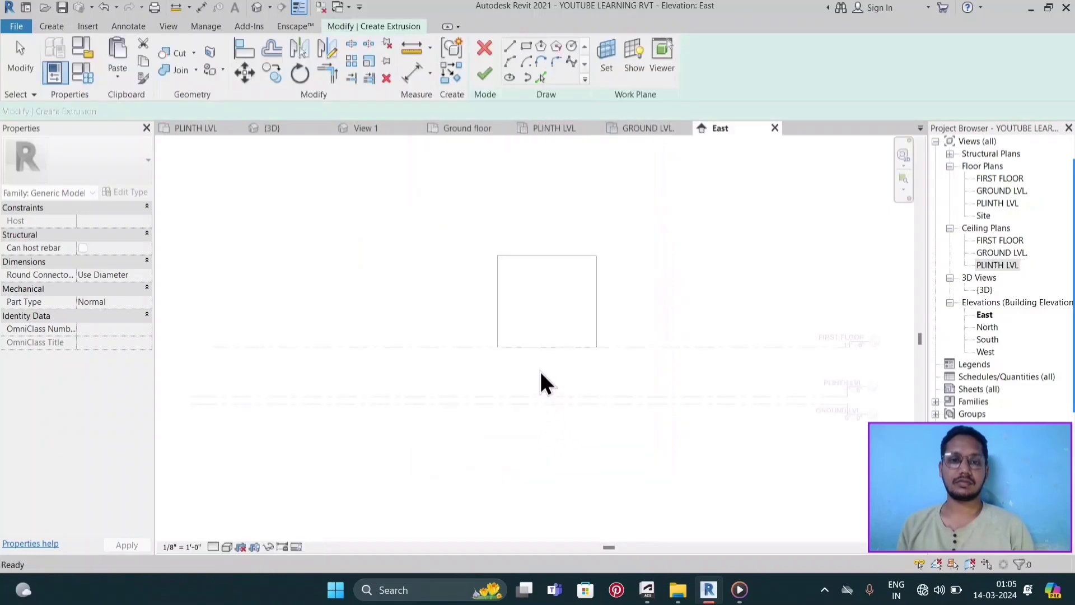
# - Sketch a thin rectangle from the box's top-right down to FIRST FLOOR level and finish the extrusion
pyautogui.scroll(4, 596, 273)
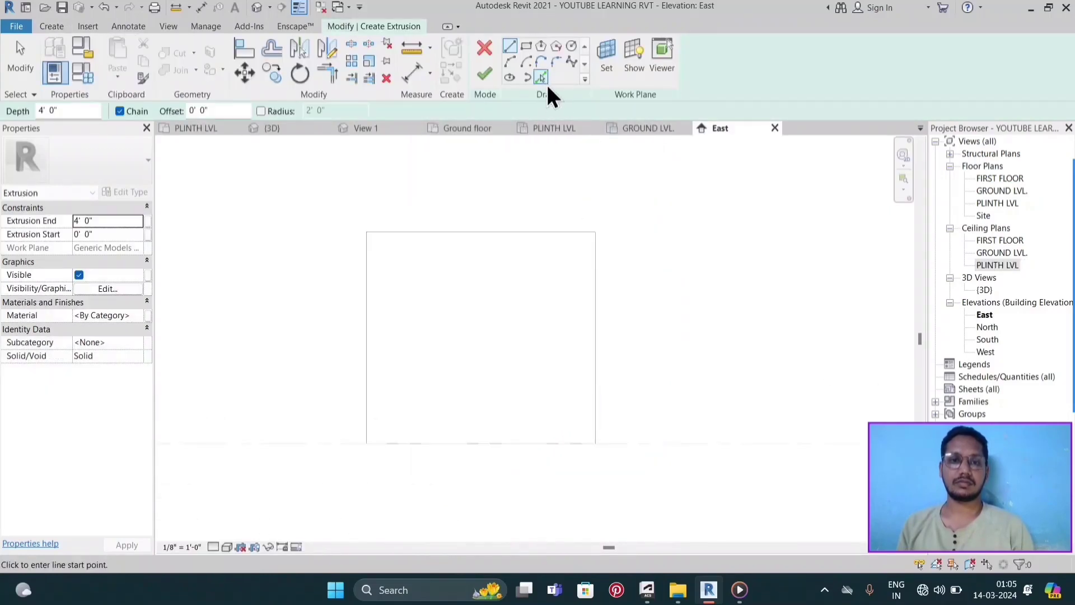
pyautogui.click(529, 47)
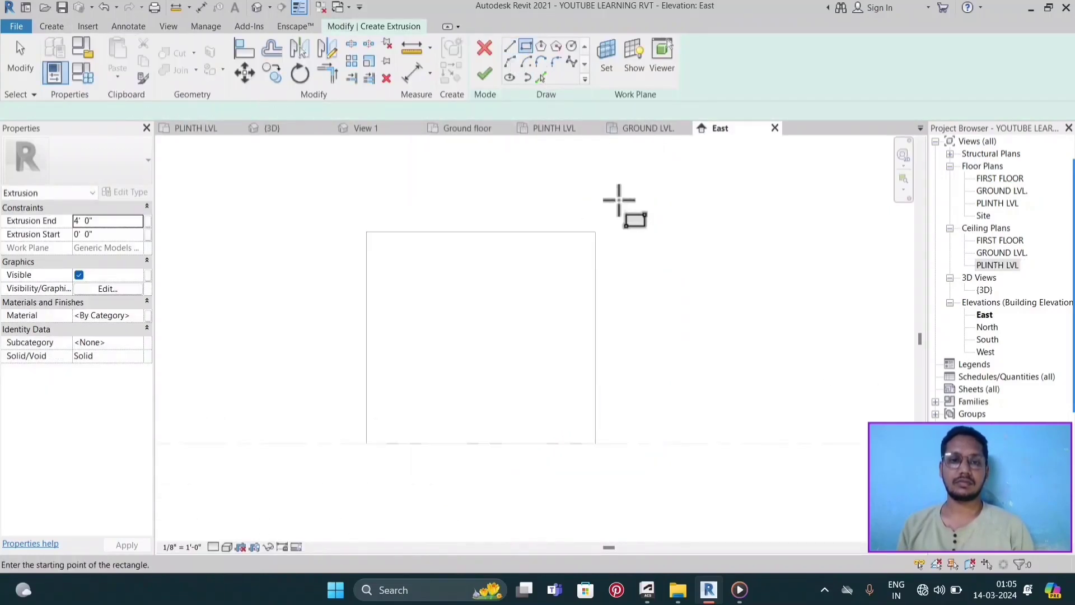
pyautogui.click(595, 232)
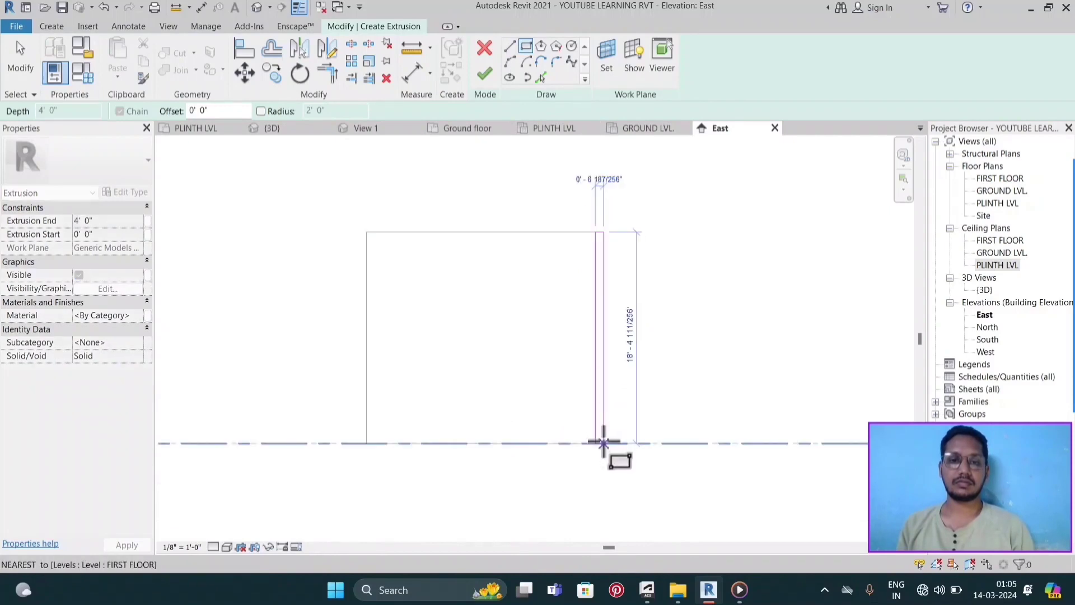
pyautogui.click(603, 442)
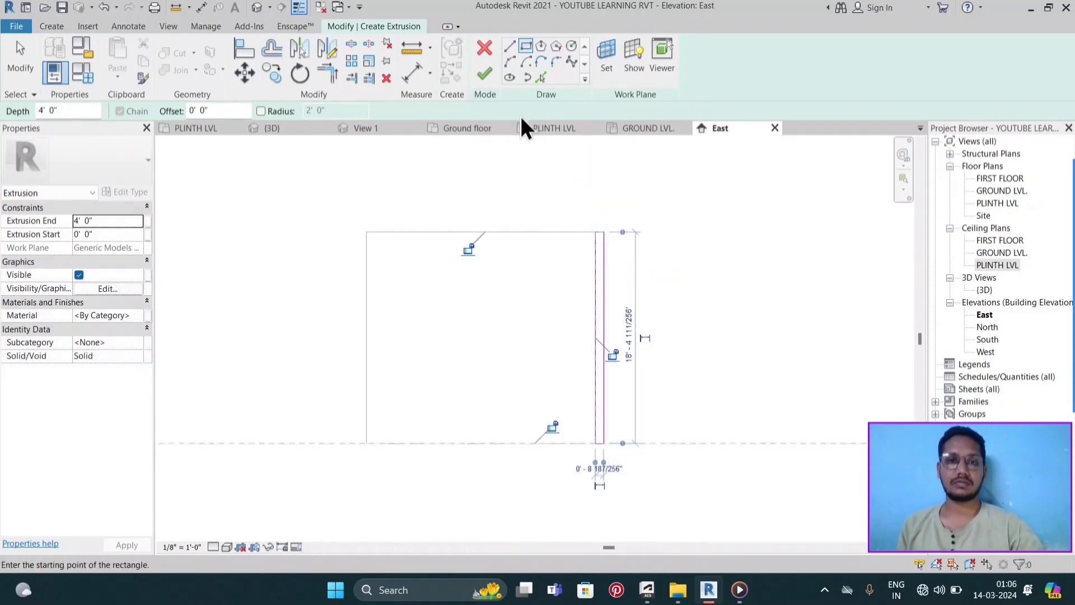
pyautogui.click(486, 75)
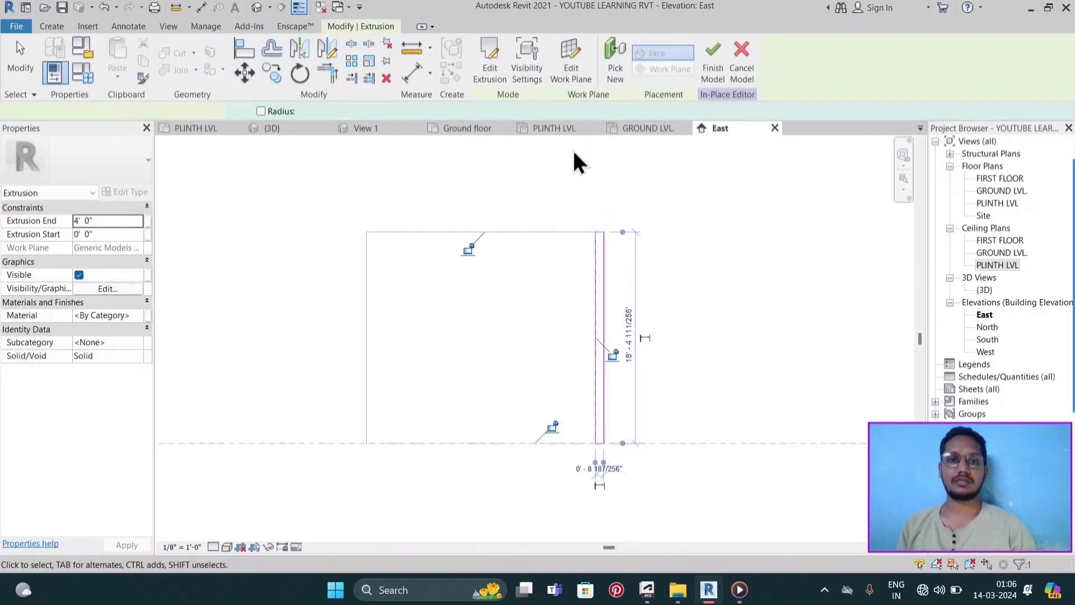
# - Finish the in-place model and orbit it in the 3D view
pyautogui.click(709, 78)
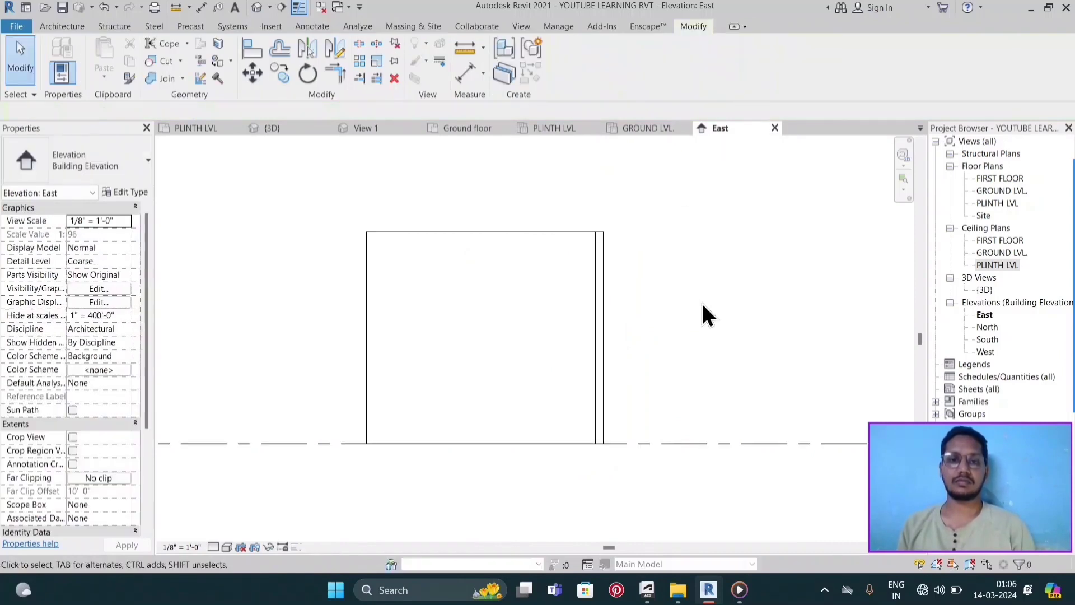
pyautogui.doubleClick(983, 290)
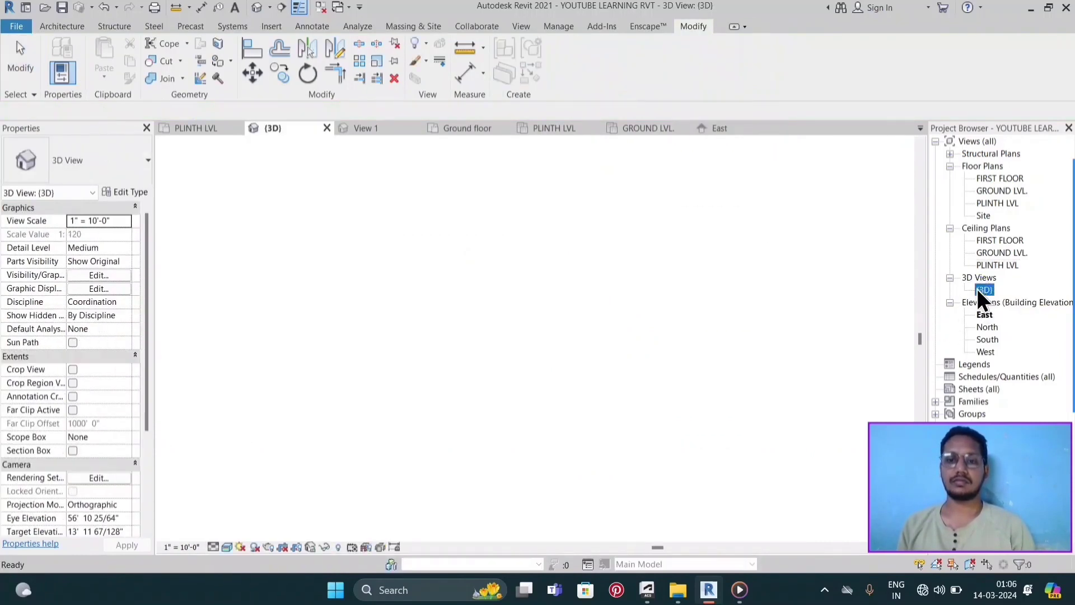
pyautogui.moveTo(646, 404)
pyautogui.keyDown('shift'); pyautogui.mouseDown(button='middle')
pyautogui.moveTo(709, 319)
pyautogui.moveTo(552, 368)
pyautogui.moveTo(693, 379)
pyautogui.moveTo(748, 342)
pyautogui.mouseUp(button='middle'); pyautogui.keyUp('shift')
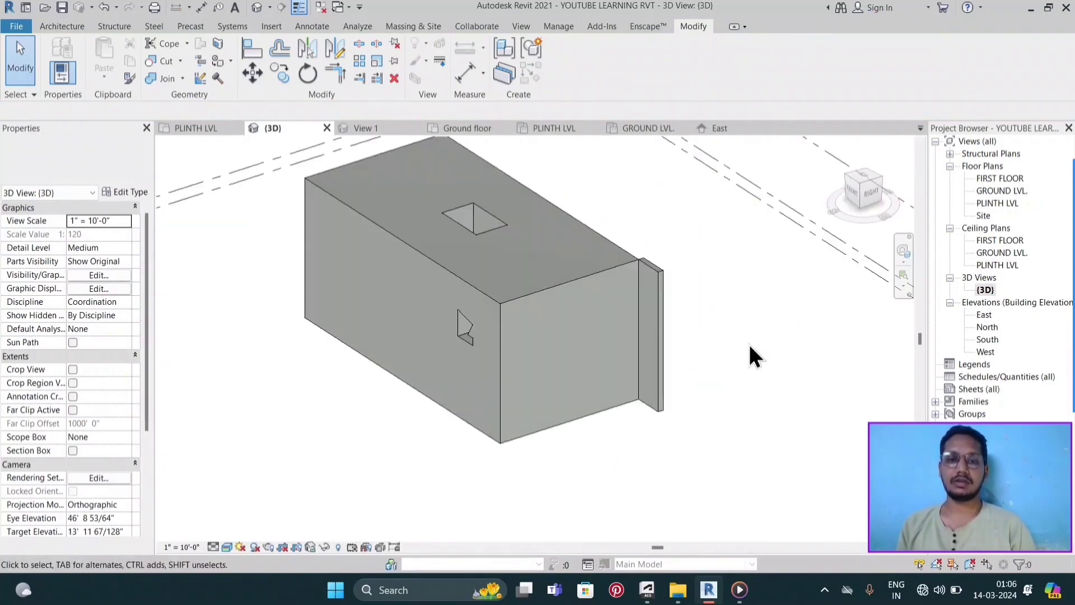
# - Select the thin Generic Models 2 slab at the box's end, re-picking it after orbiting and zooming
pyautogui.click(657, 294)
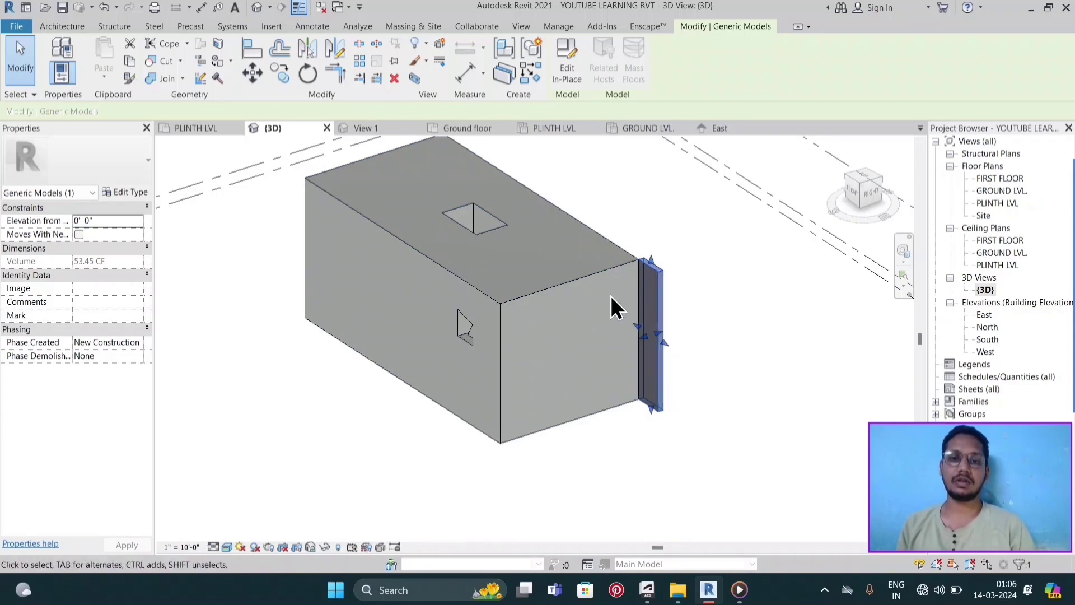
pyautogui.click(697, 296)
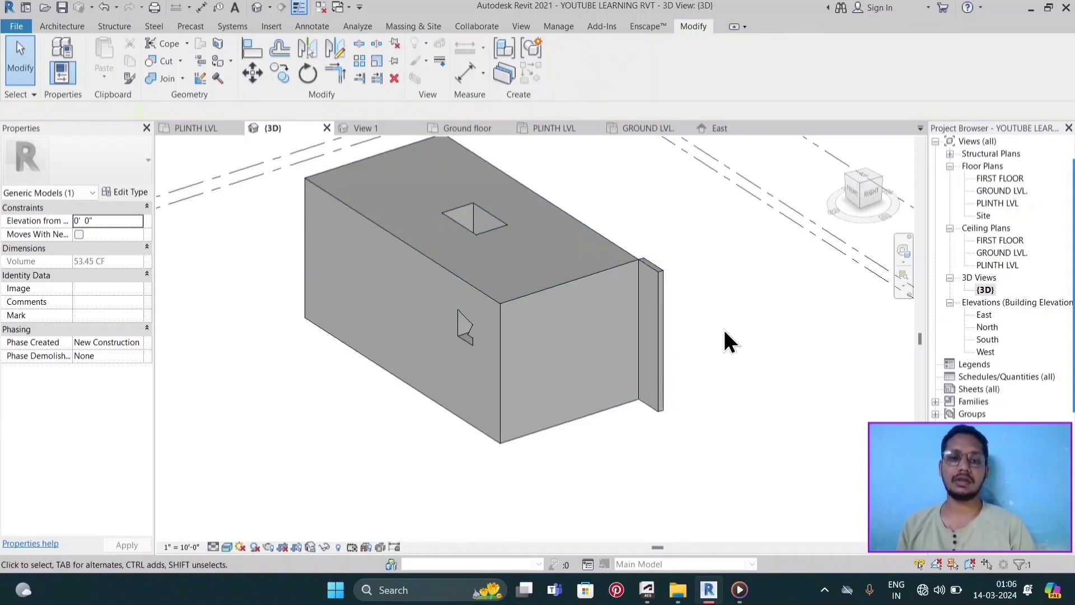
pyautogui.moveTo(709, 325)
pyautogui.keyDown('shift'); pyautogui.mouseDown(button='middle')
pyautogui.moveTo(587, 347)
pyautogui.moveTo(659, 265)
pyautogui.mouseUp(button='middle'); pyautogui.keyUp('shift')
pyautogui.scroll(3, 660, 262)
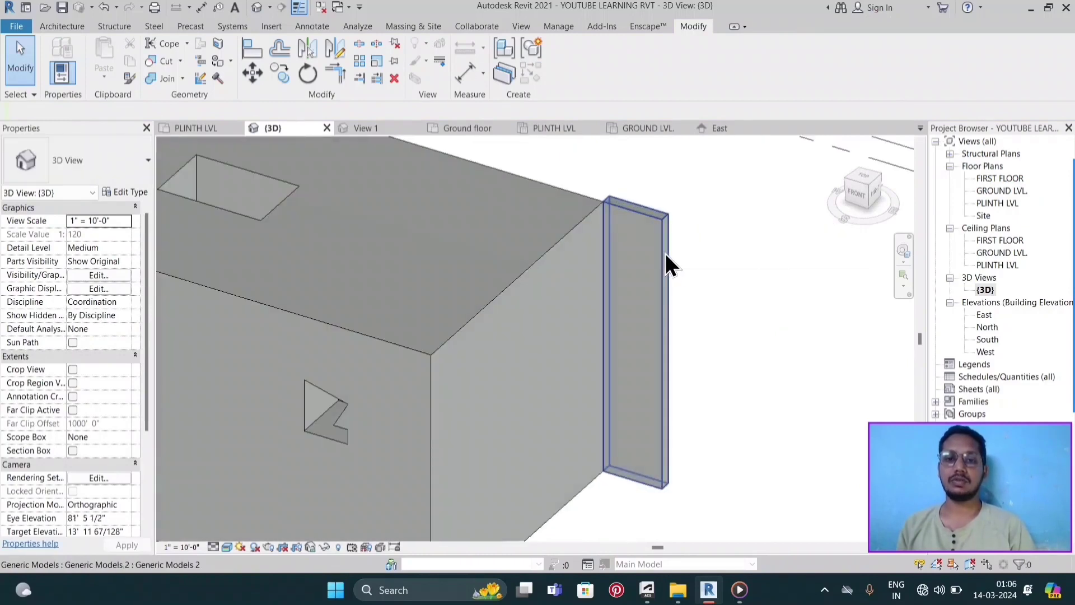
pyautogui.click(666, 246)
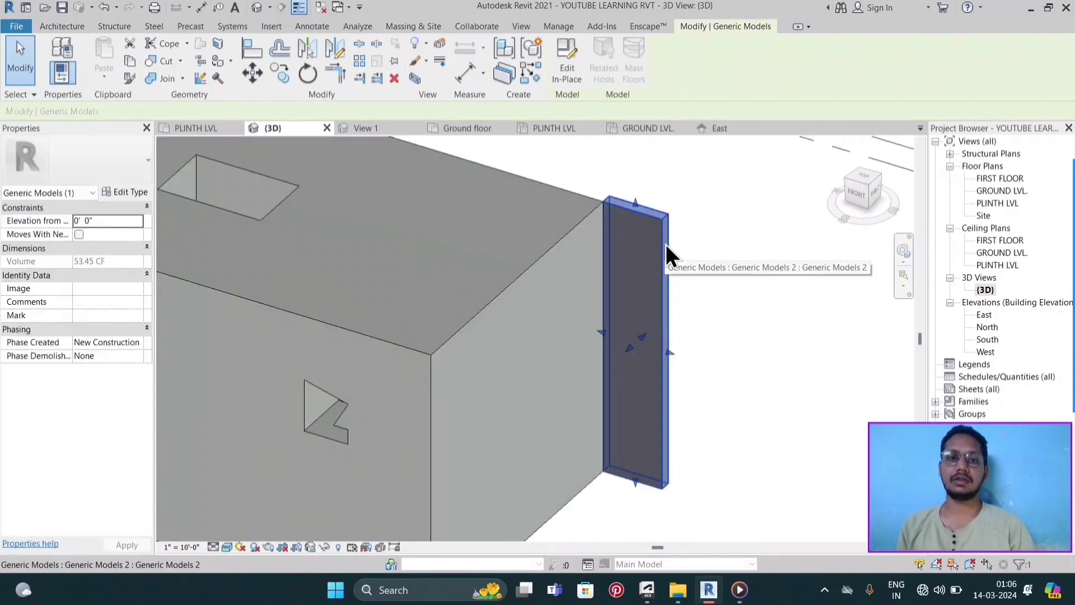
# - Edit the thin wall in place and start a void extrusion on the wall's face as work plane
pyautogui.doubleClick(666, 246)
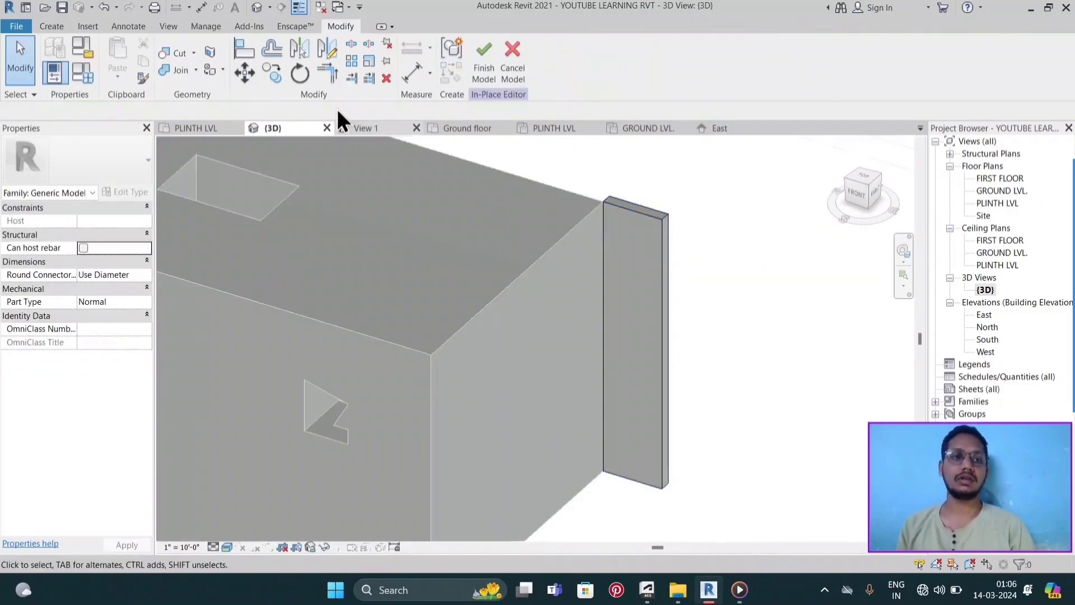
pyautogui.click(53, 26)
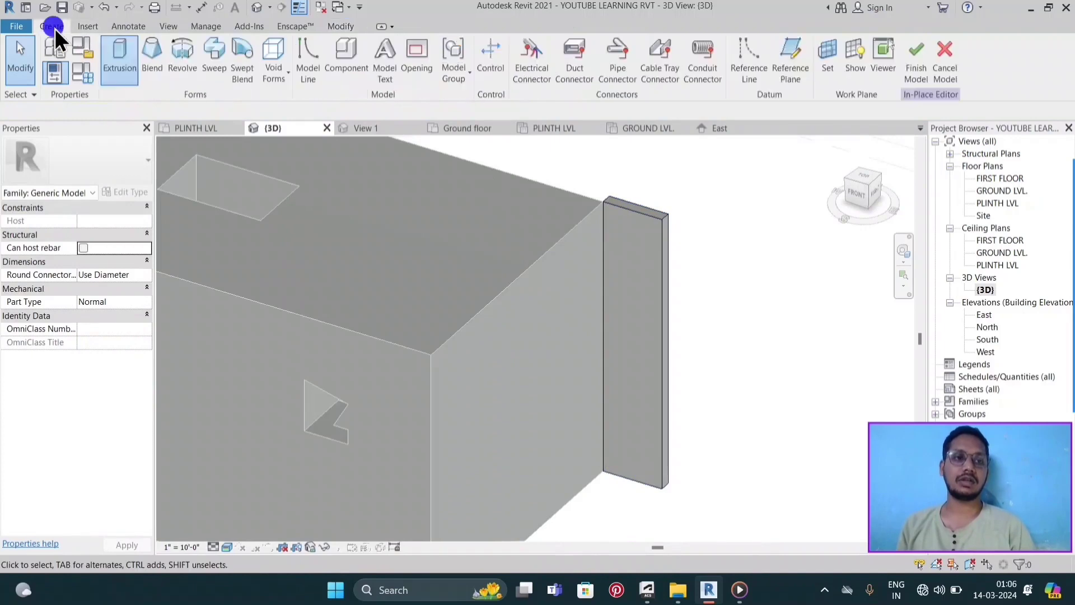
pyautogui.click(281, 85)
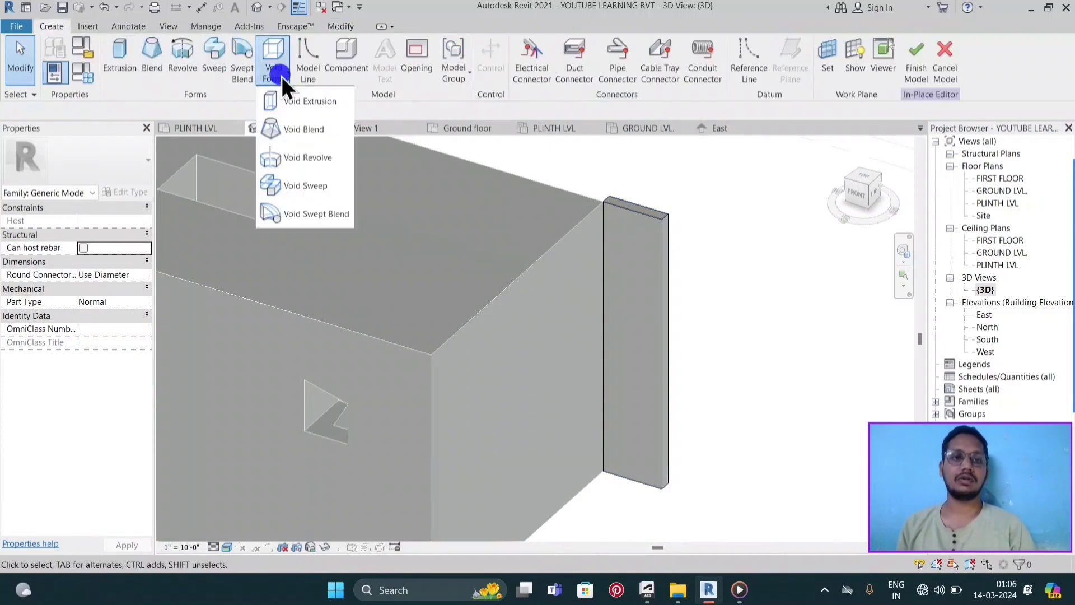
pyautogui.click(315, 109)
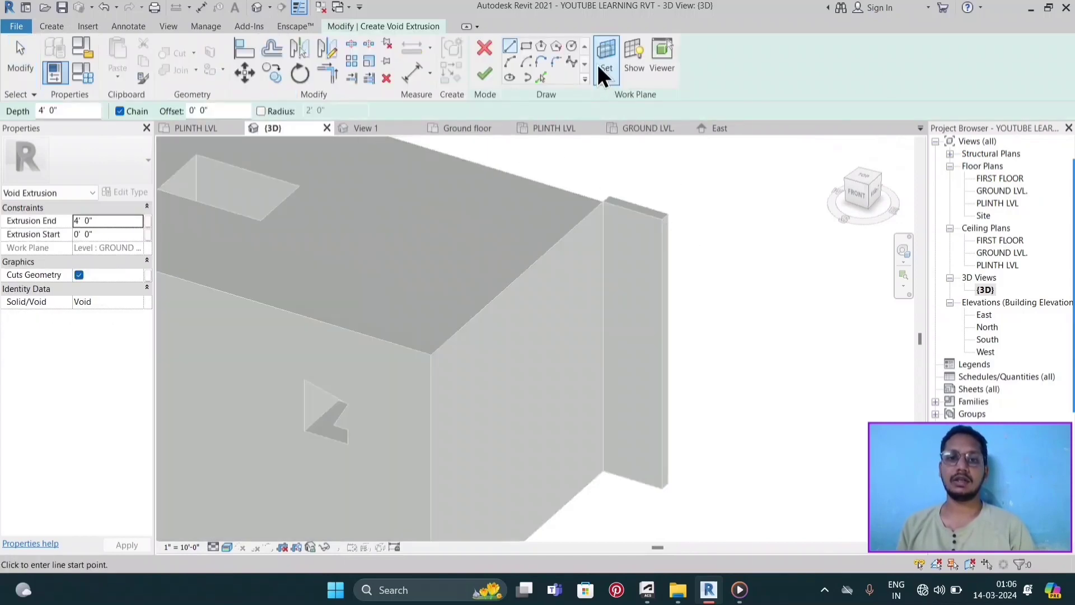
pyautogui.click(597, 64)
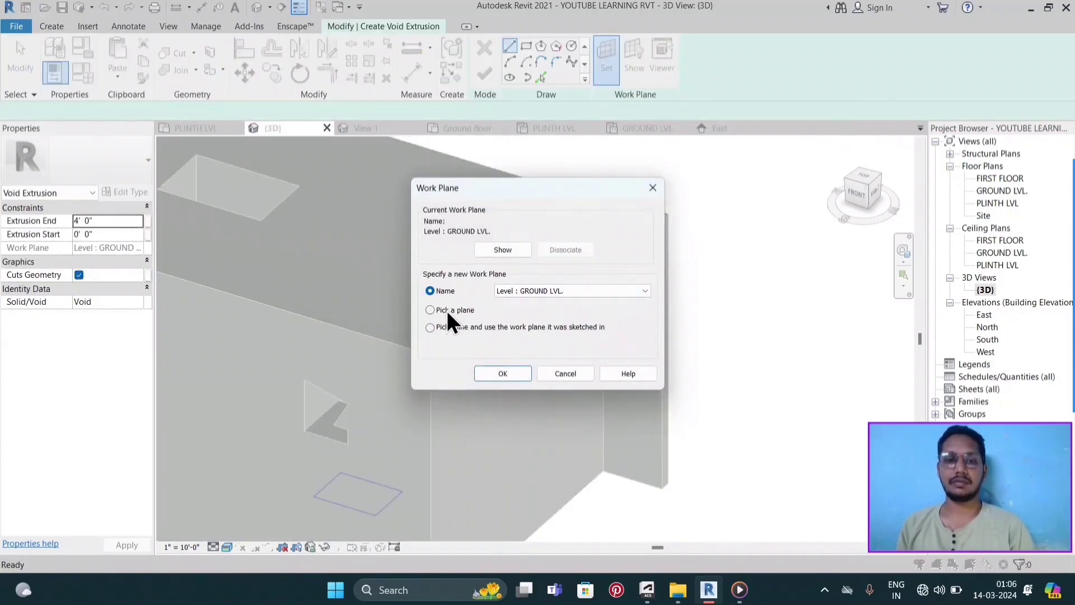
pyautogui.click(502, 374)
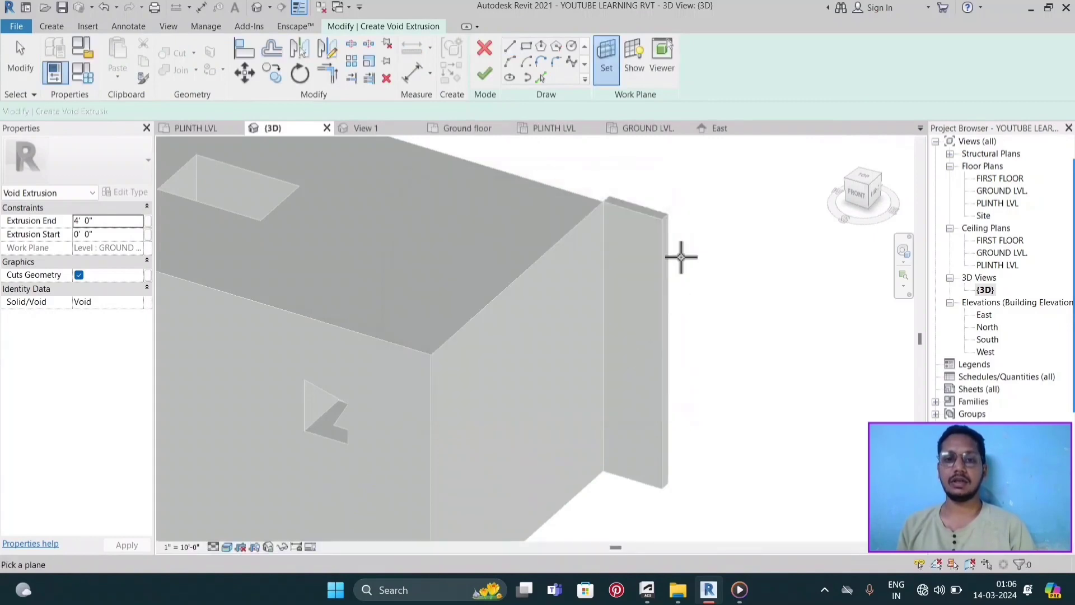
pyautogui.scroll(3, 671, 249)
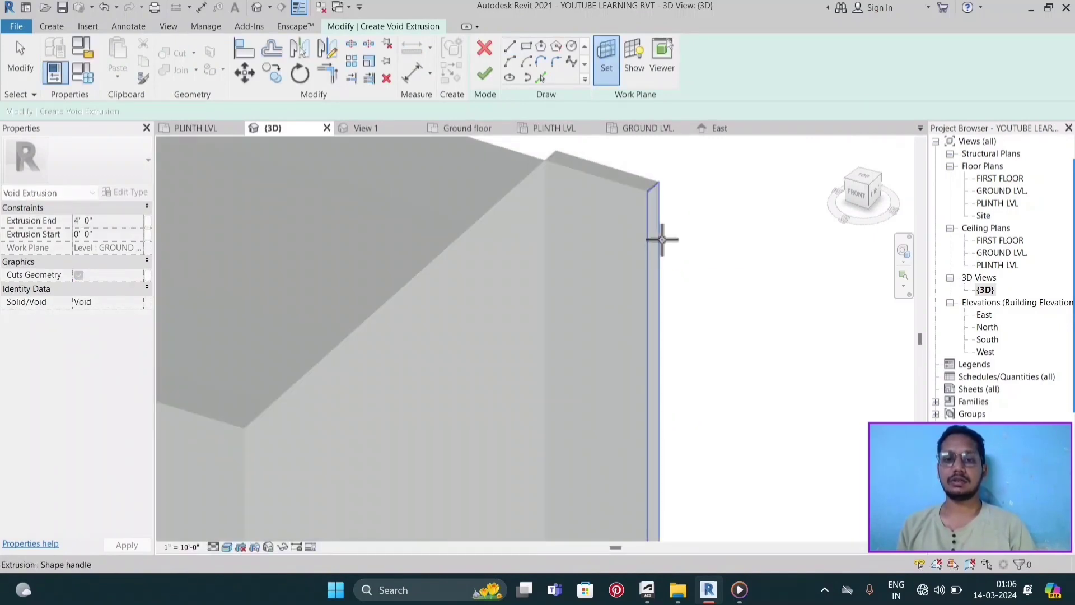
pyautogui.click(661, 239)
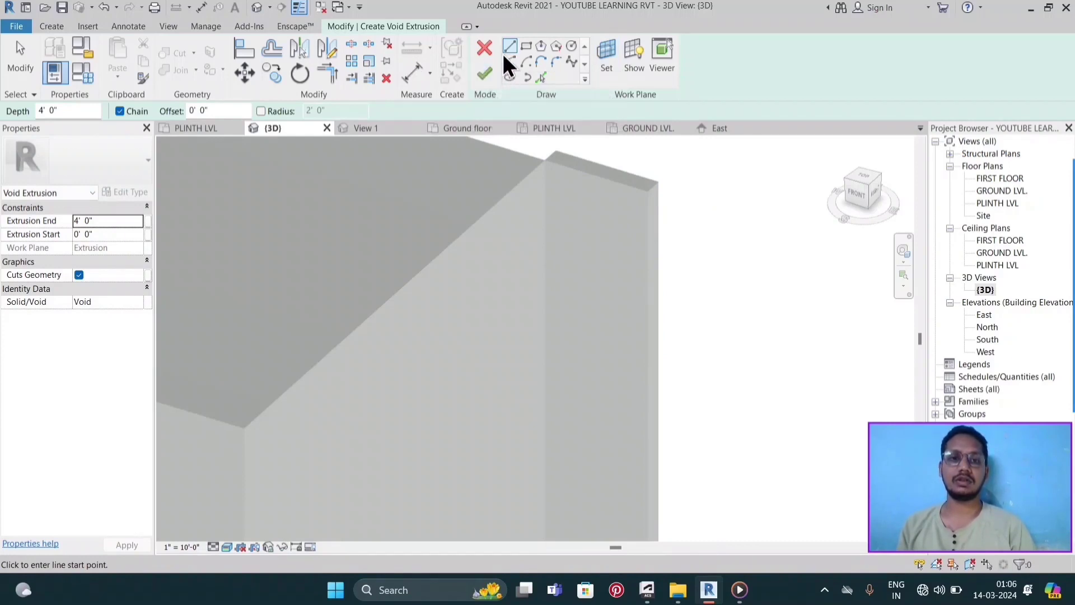
# - Sketch the stepped void outline from the wall's top corner and finish the 4' deep extrusion
pyautogui.scroll(2, 669, 168)
pyautogui.scroll(2, 666, 190)
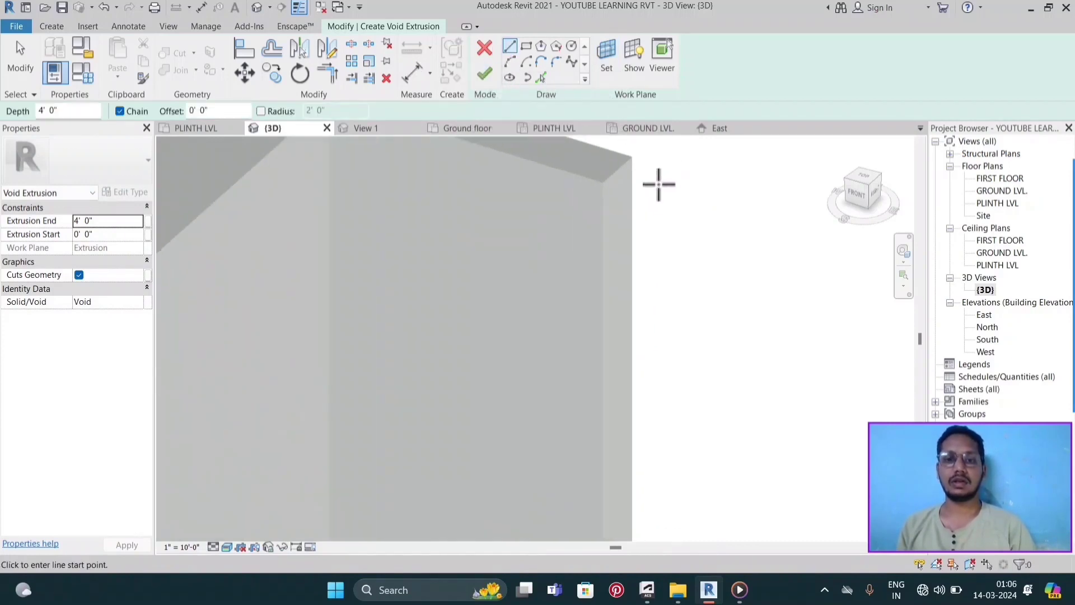
pyautogui.click(631, 159)
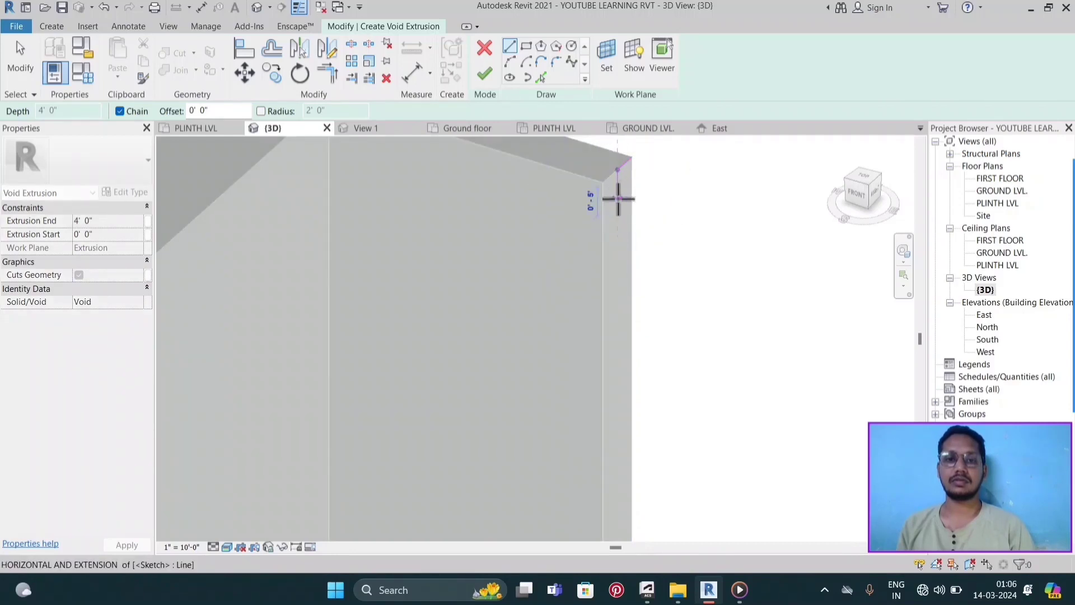
pyautogui.scroll(1, 620, 197)
pyautogui.scroll(1, 629, 198)
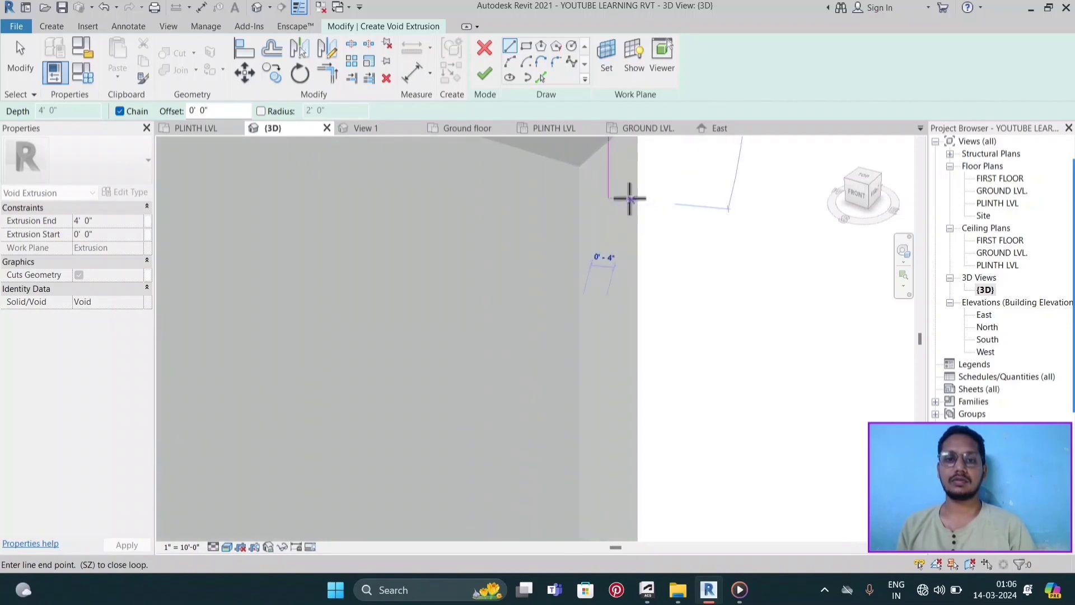
pyautogui.scroll(1, 626, 193)
pyautogui.moveTo(620, 218); pyautogui.dragTo(559, 237, button='middle')
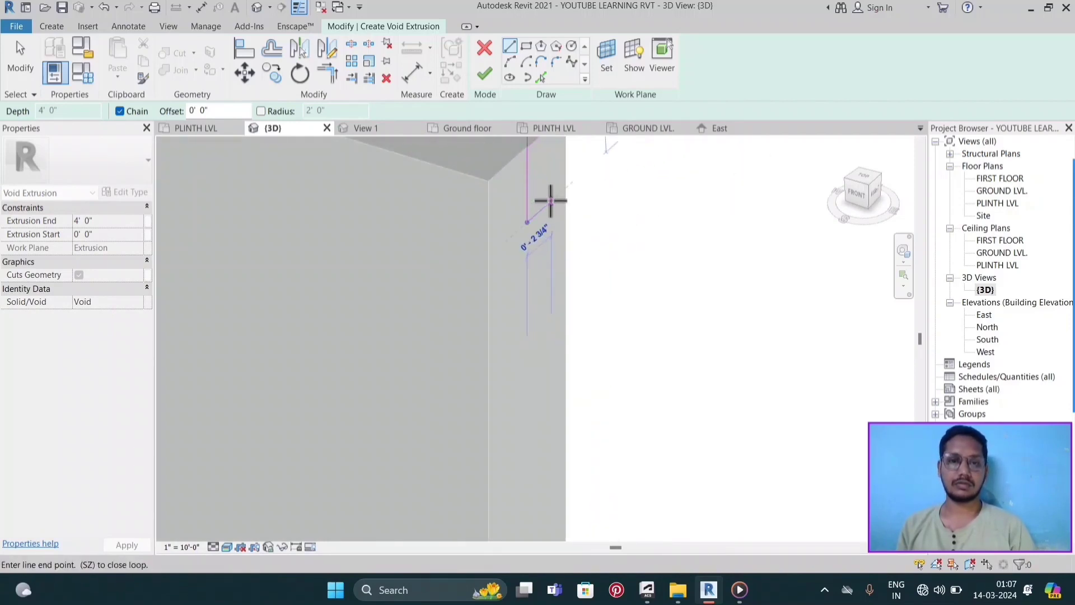
pyautogui.click(551, 200)
pyautogui.keyDown('shift'); pyautogui.moveTo(551, 220); pyautogui.dragTo(576, 432, button='middle'); pyautogui.keyUp('shift')
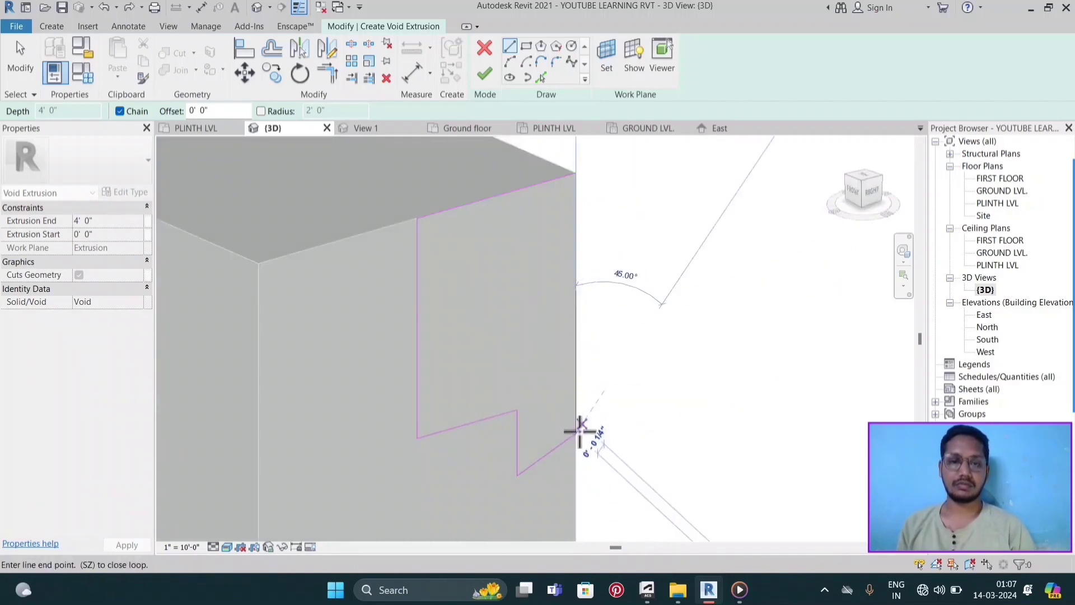
pyautogui.click(574, 174)
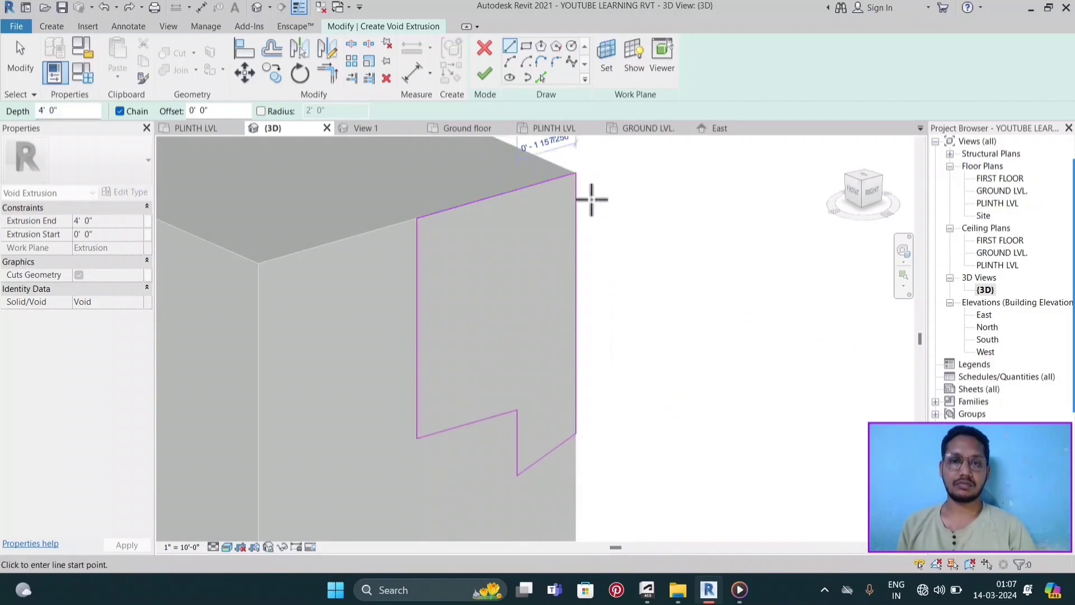
pyautogui.click(485, 74)
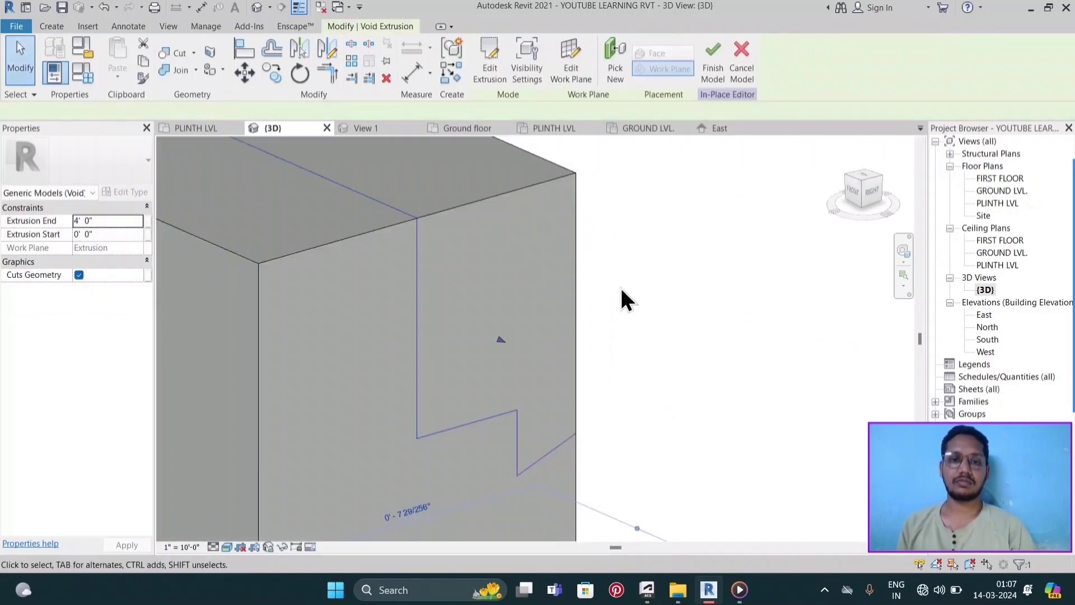
# - Shift the void extrusion along the wall, then deselect it
pyautogui.moveTo(559, 212); pyautogui.dragTo(593, 219)
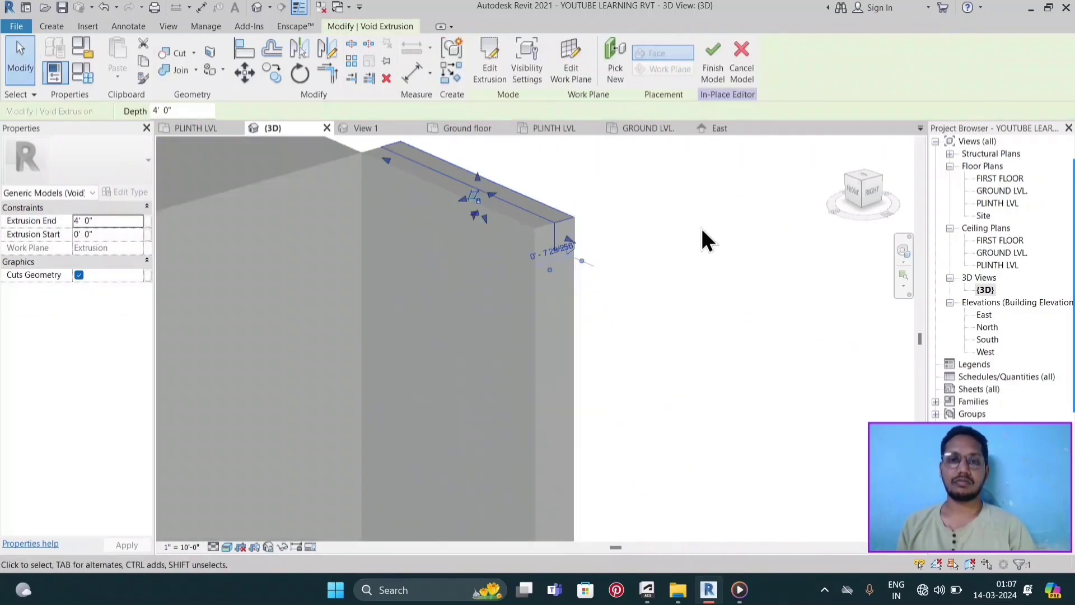
pyautogui.click(704, 199)
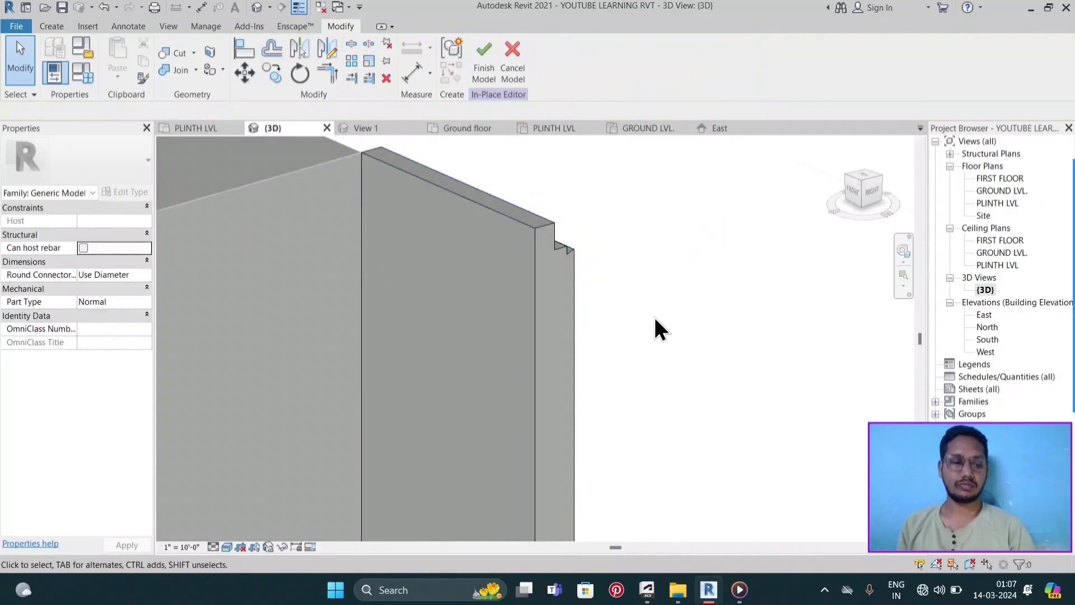
pyautogui.keyDown('shift'); pyautogui.moveTo(630, 326); pyautogui.dragTo(582, 343, button='middle'); pyautogui.keyUp('shift')
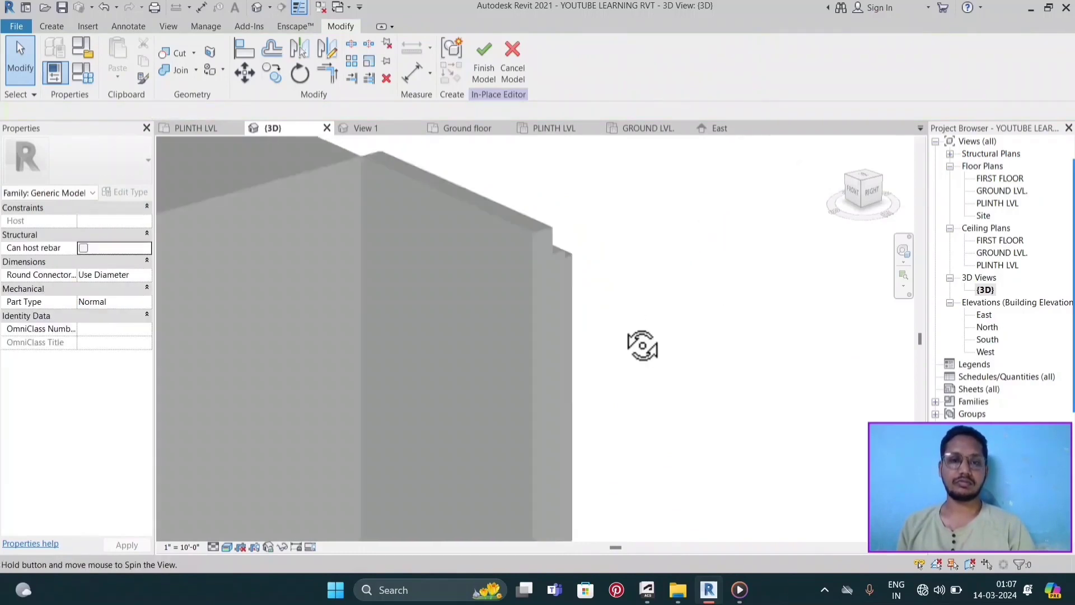
pyautogui.scroll(-2, 408, 220)
pyautogui.scroll(-2, 394, 206)
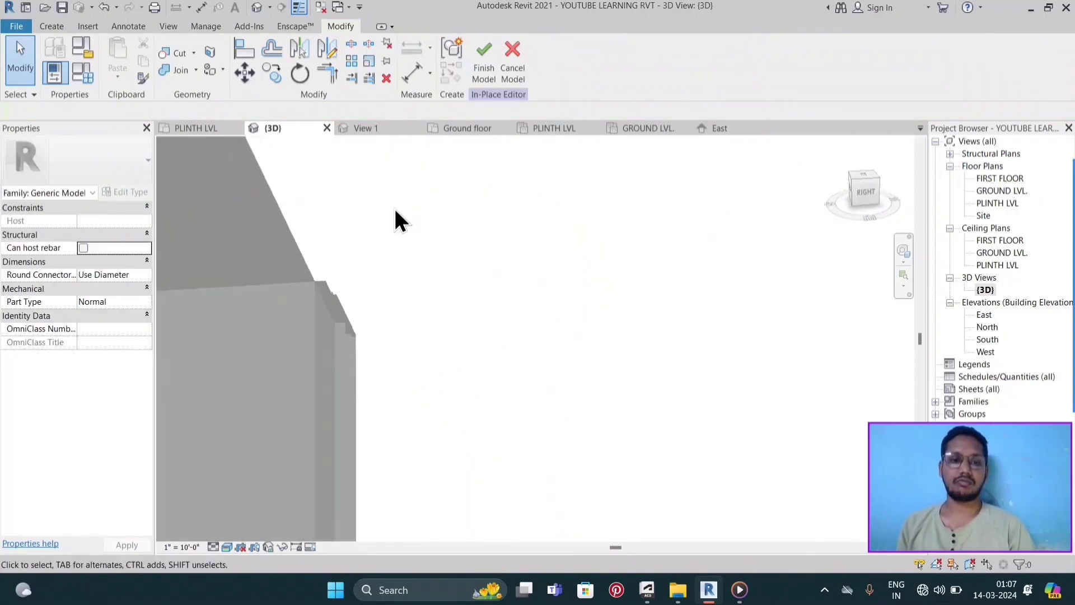
pyautogui.scroll(-3, 491, 235)
# - Orbit and zoom around the whole box to check the stepped void cut
pyautogui.keyDown('shift'); pyautogui.moveTo(490, 235); pyautogui.dragTo(432, 308, button='middle'); pyautogui.keyUp('shift')
pyautogui.scroll(2, 374, 262)
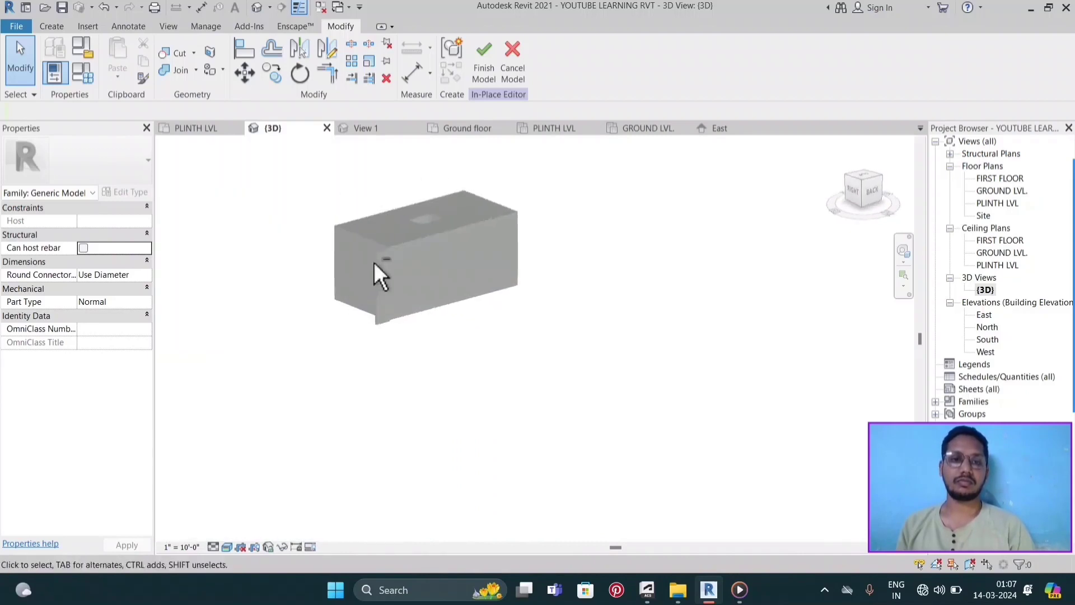
pyautogui.scroll(2, 379, 269)
pyautogui.scroll(3, 384, 265)
pyautogui.scroll(2, 375, 254)
pyautogui.scroll(-3, 263, 271)
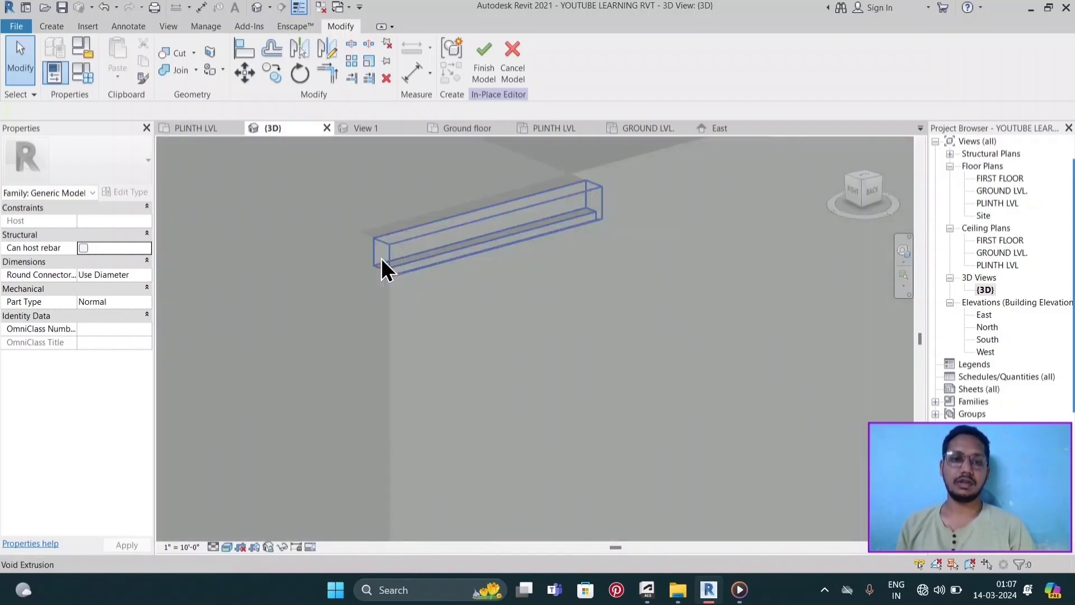
pyautogui.scroll(2, 384, 264)
pyautogui.scroll(2, 448, 276)
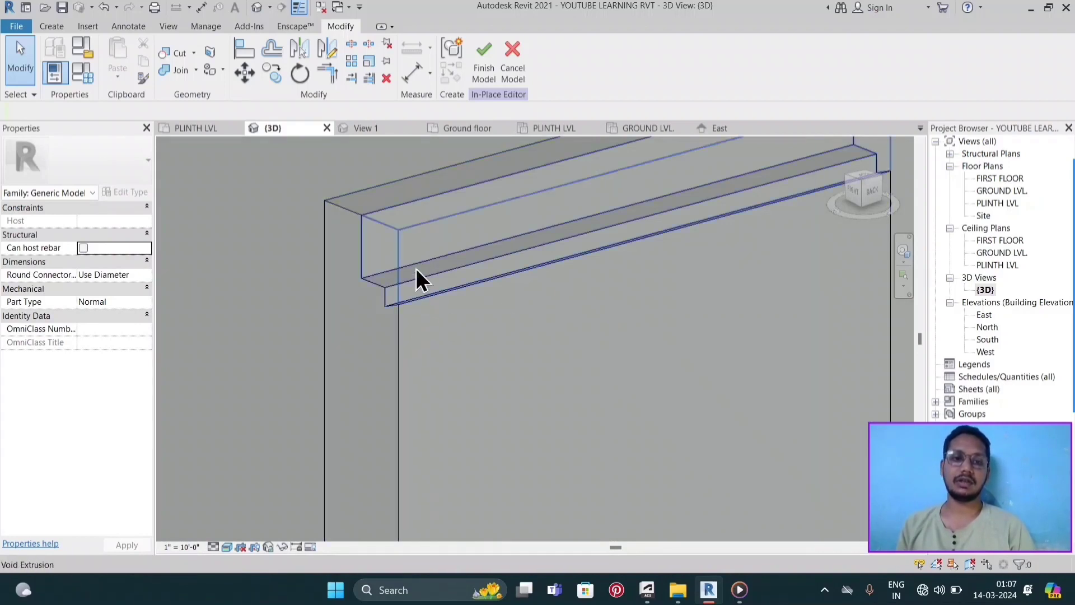
pyautogui.scroll(-2, 473, 275)
pyautogui.scroll(2, 411, 279)
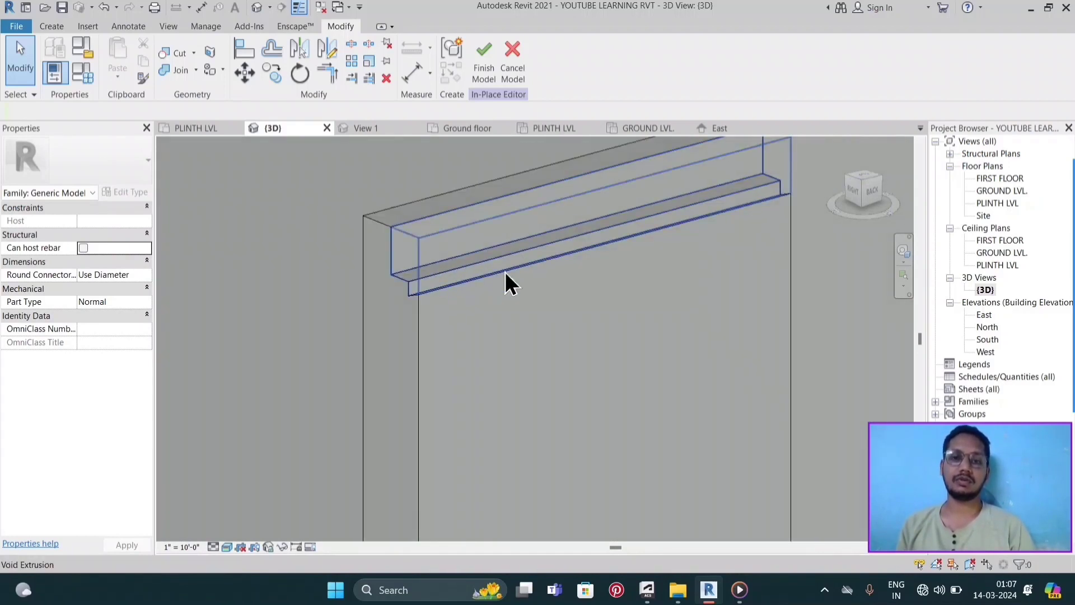
pyautogui.scroll(3, 532, 280)
pyautogui.scroll(-2, 479, 291)
pyautogui.scroll(1, 485, 286)
pyautogui.scroll(-1, 461, 294)
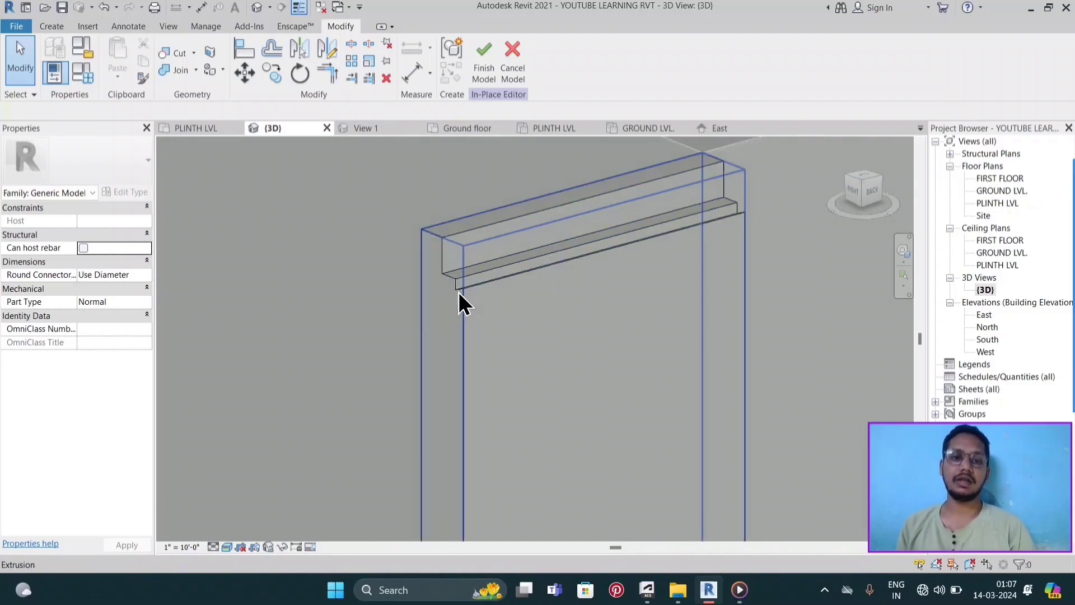
pyautogui.scroll(2, 462, 287)
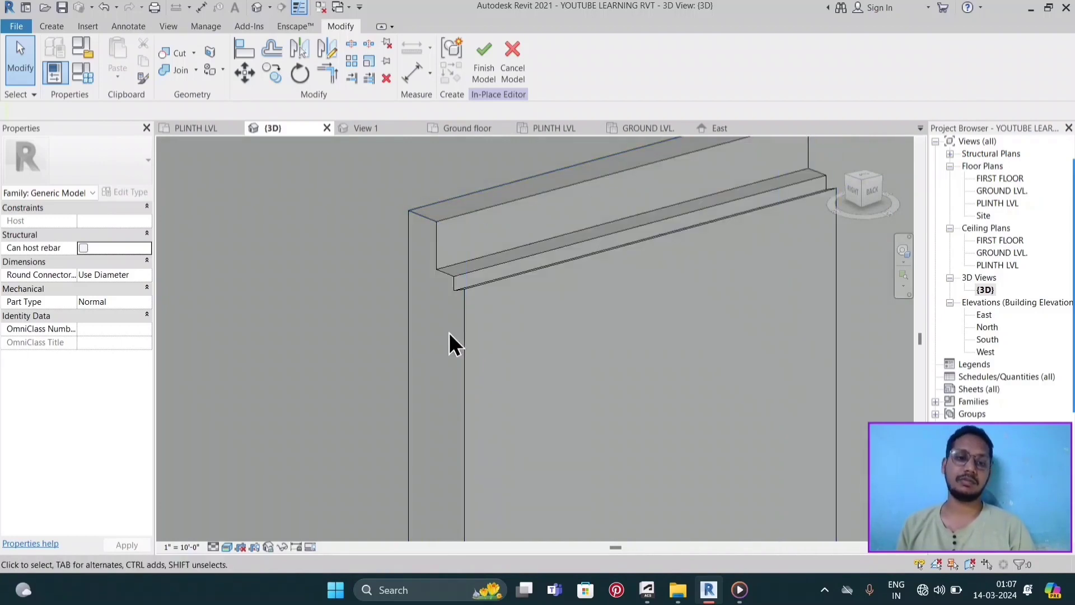
pyautogui.scroll(1, 451, 336)
pyautogui.scroll(-2, 422, 337)
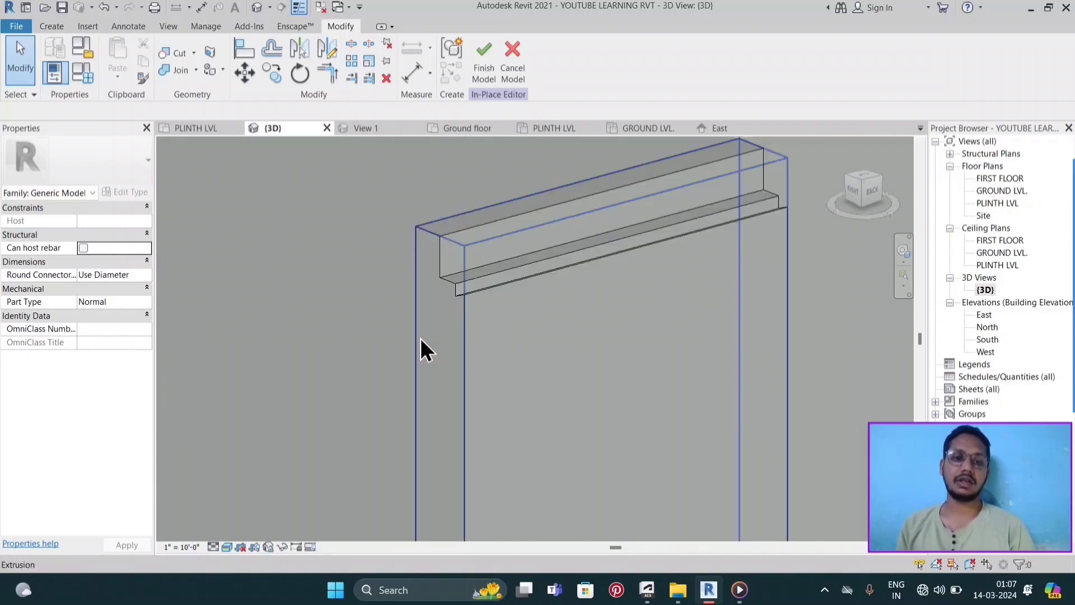
pyautogui.scroll(2, 481, 362)
pyautogui.scroll(2, 526, 381)
pyautogui.scroll(1, 541, 362)
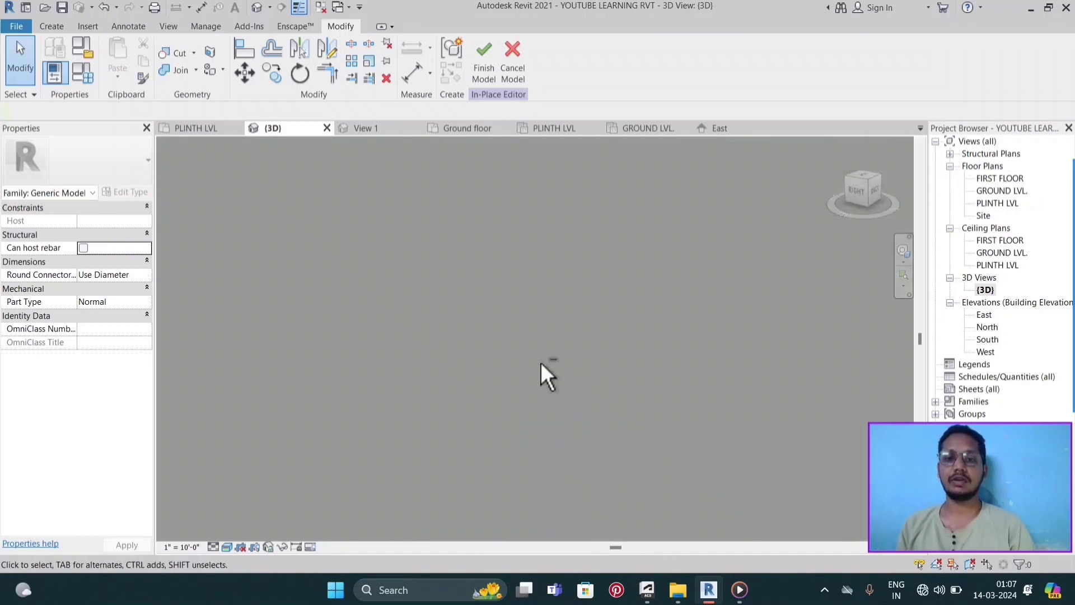
pyautogui.scroll(-2, 441, 317)
pyautogui.scroll(-3, 438, 306)
pyautogui.scroll(-2, 432, 287)
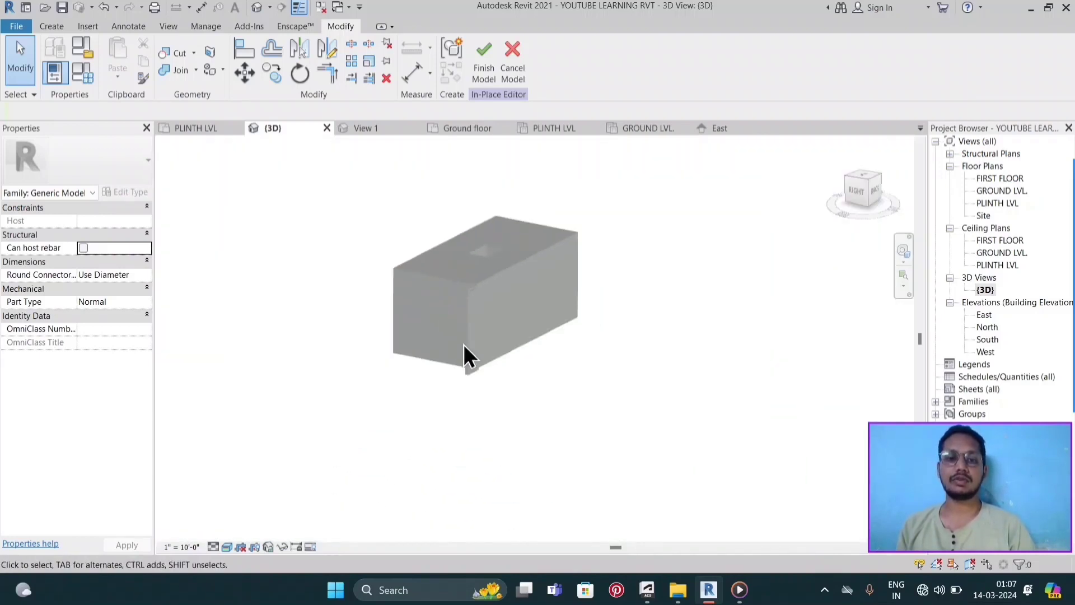
pyautogui.moveTo(462, 344)
pyautogui.keyDown('shift'); pyautogui.mouseDown(button='middle')
pyautogui.moveTo(537, 385)
pyautogui.moveTo(700, 411)
pyautogui.mouseUp(button='middle'); pyautogui.keyUp('shift')
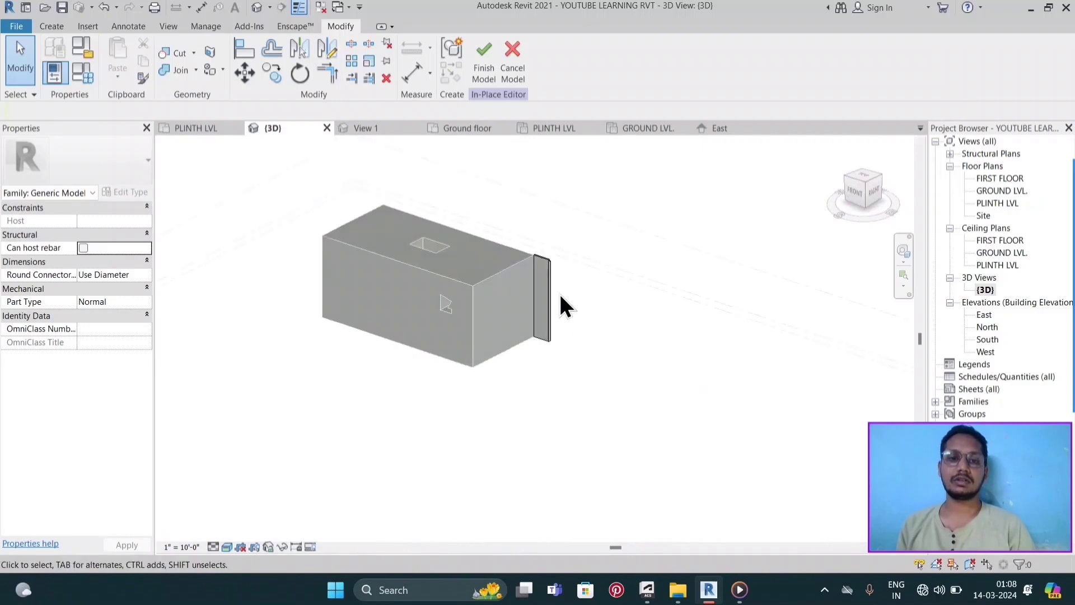
pyautogui.scroll(4, 541, 283)
# - Finish the in-place model and orbit to view the box from above
pyautogui.click(480, 58)
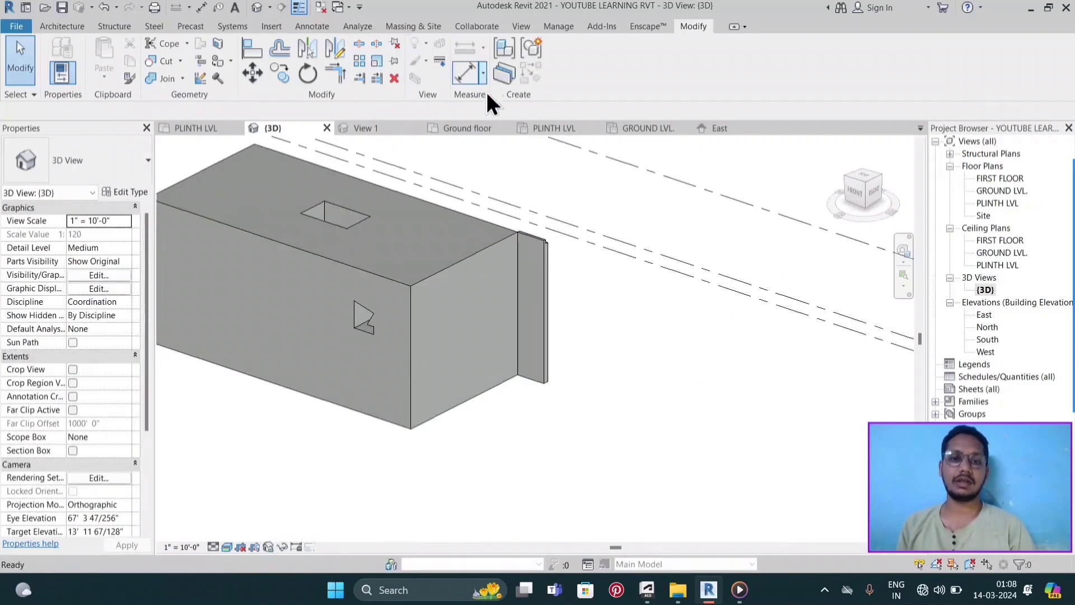
pyautogui.scroll(-3, 615, 304)
pyautogui.keyDown('shift'); pyautogui.moveTo(516, 375); pyautogui.dragTo(622, 406, button='middle'); pyautogui.keyUp('shift')
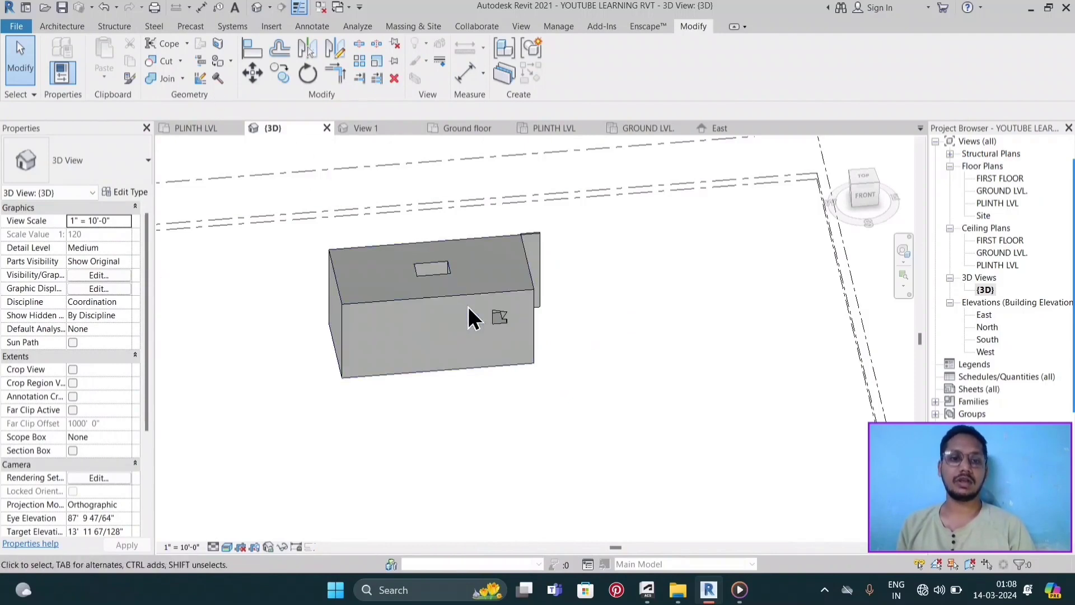
pyautogui.click(430, 302)
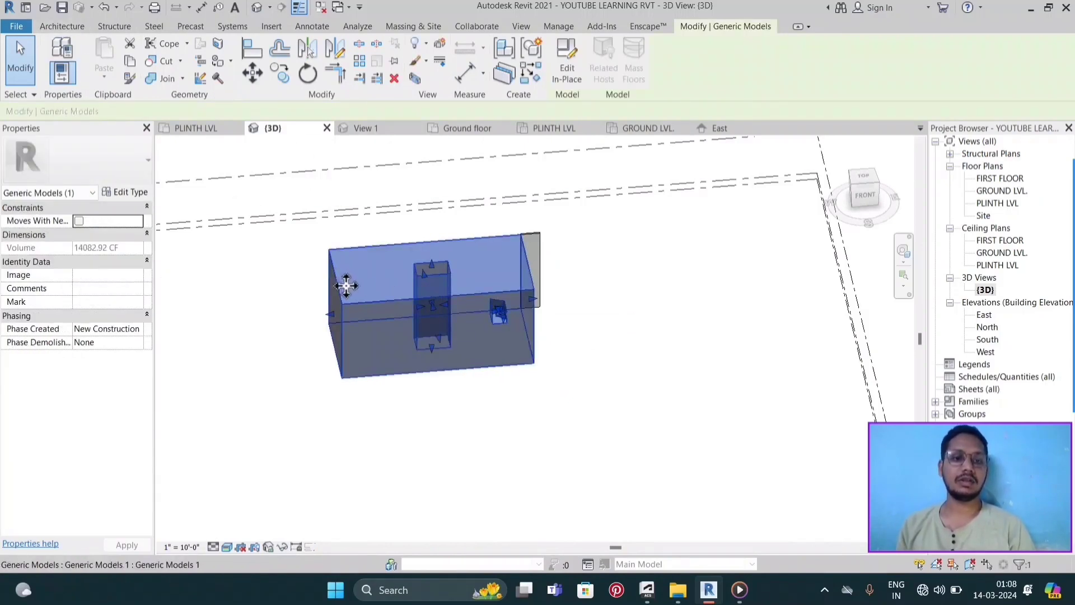
pyautogui.press('Escape')
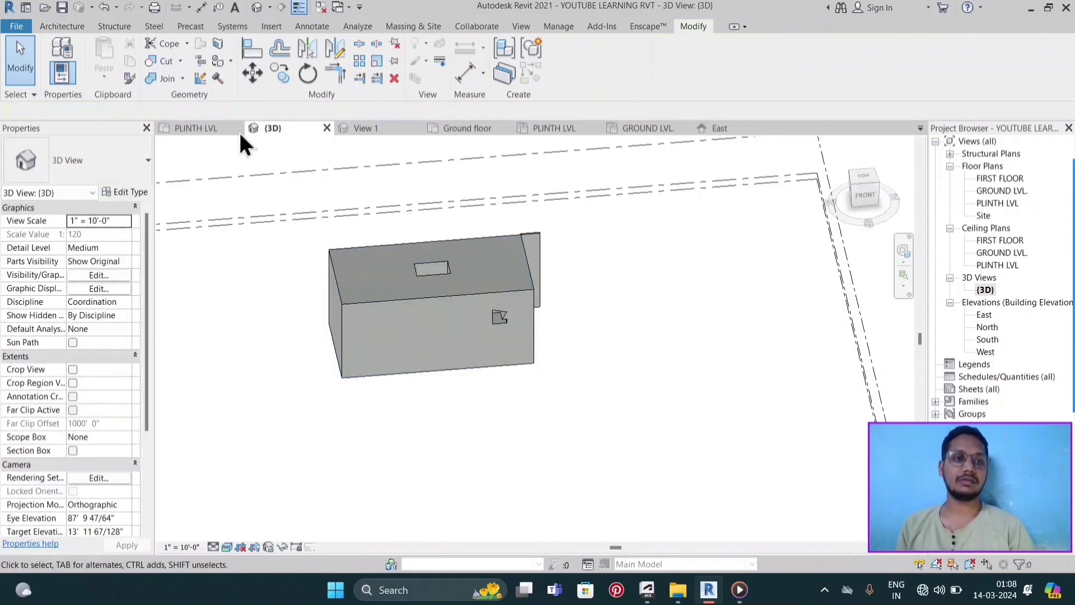
# - Reopen the box for in-place editing and expand the Void Forms list
pyautogui.doubleClick(374, 300)
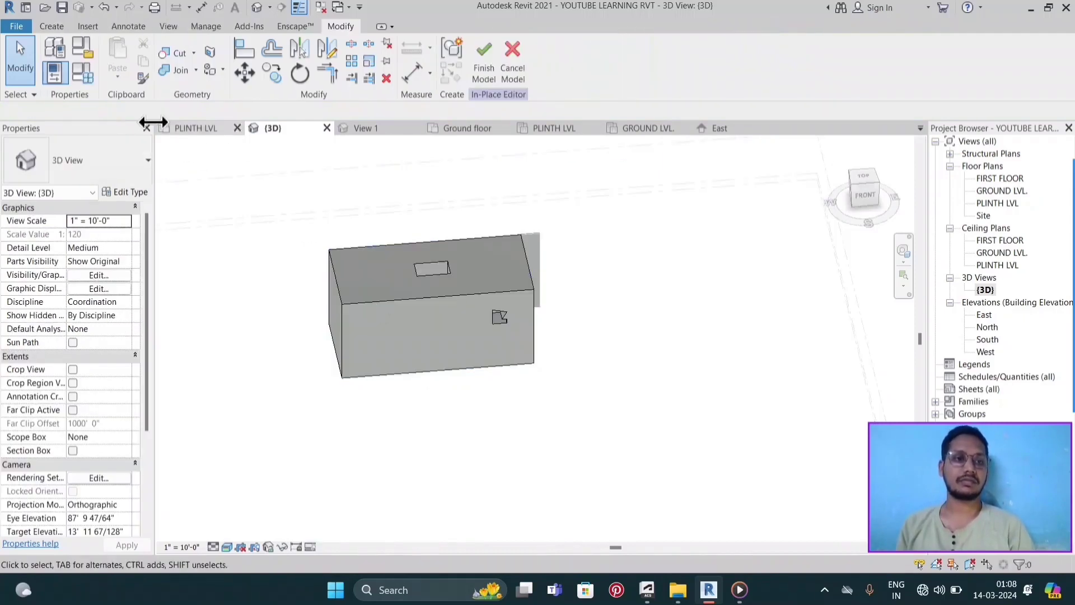
pyautogui.click(57, 31)
pyautogui.click(267, 82)
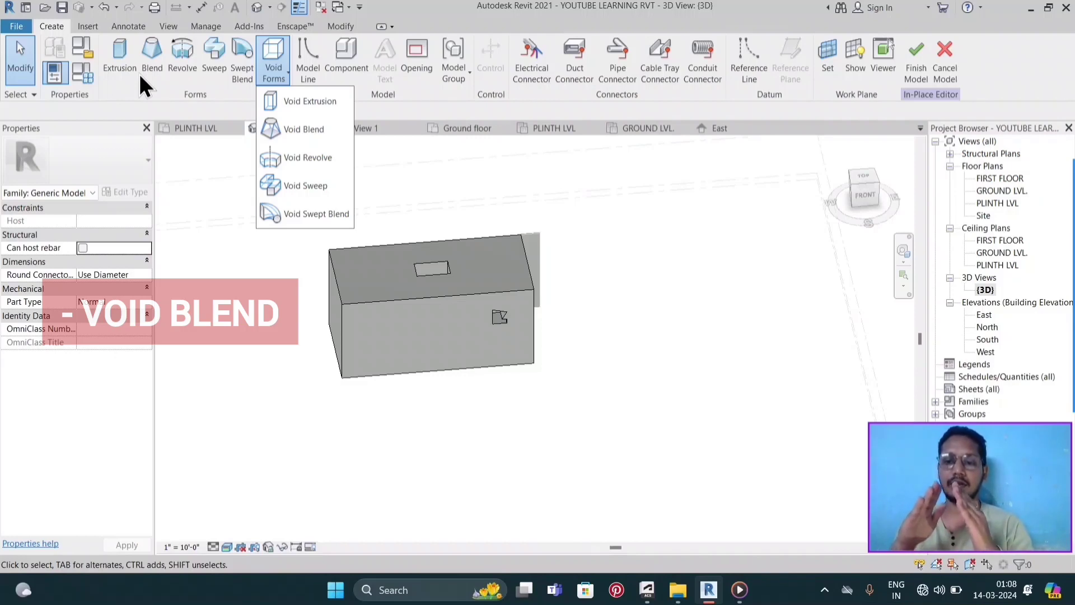
# - Start a void blend with the box's side face picked as the work plane
pyautogui.click(286, 125)
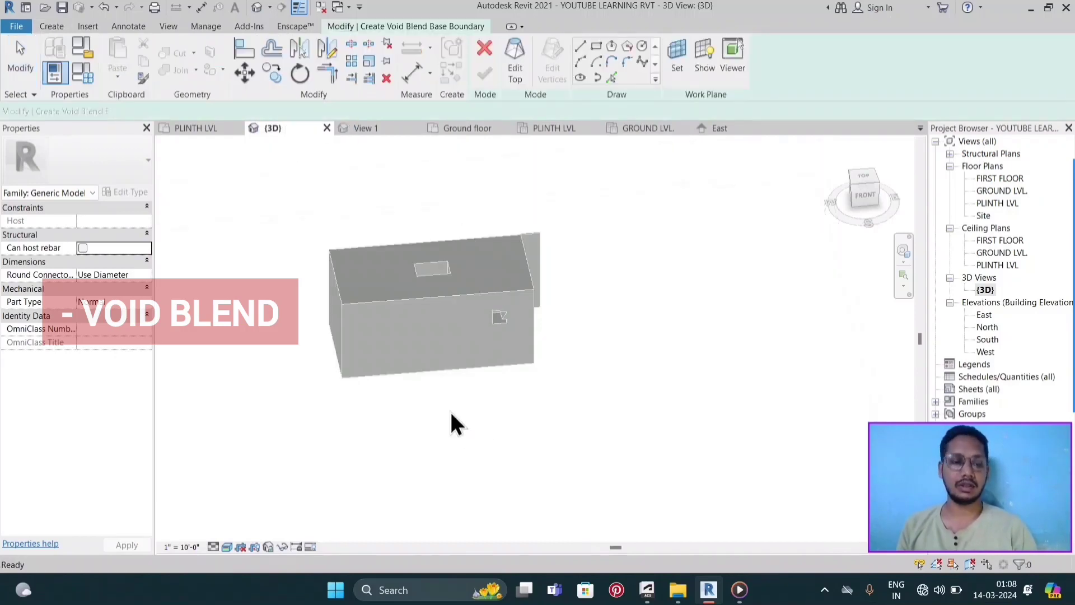
pyautogui.moveTo(437, 395)
pyautogui.keyDown('shift'); pyautogui.mouseDown(button='middle')
pyautogui.moveTo(609, 374)
pyautogui.moveTo(633, 341)
pyautogui.mouseUp(button='middle'); pyautogui.keyUp('shift')
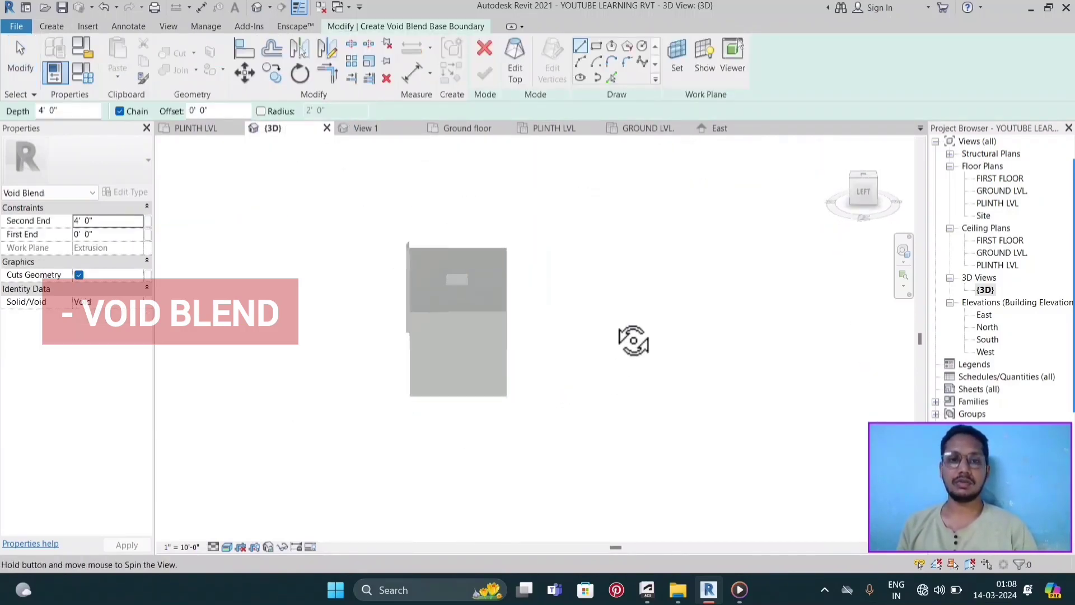
pyautogui.click(678, 51)
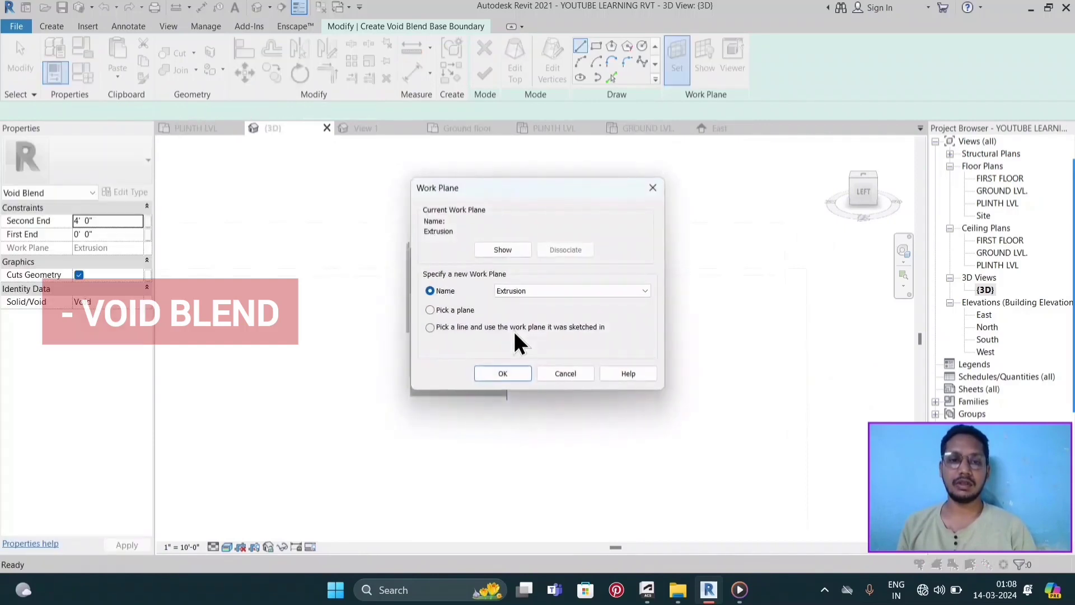
pyautogui.click(435, 309)
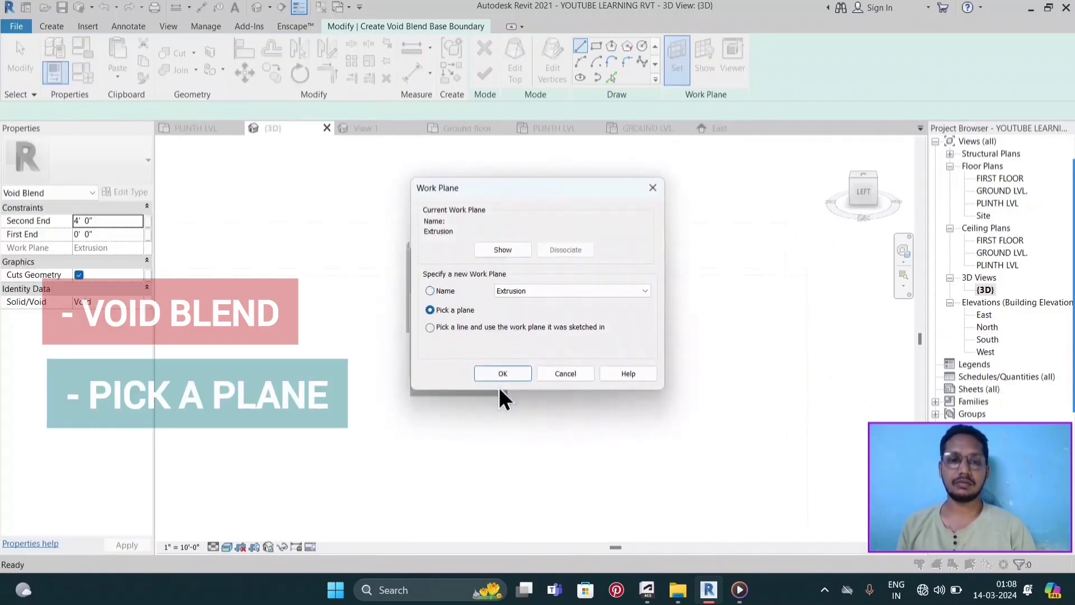
pyautogui.click(506, 373)
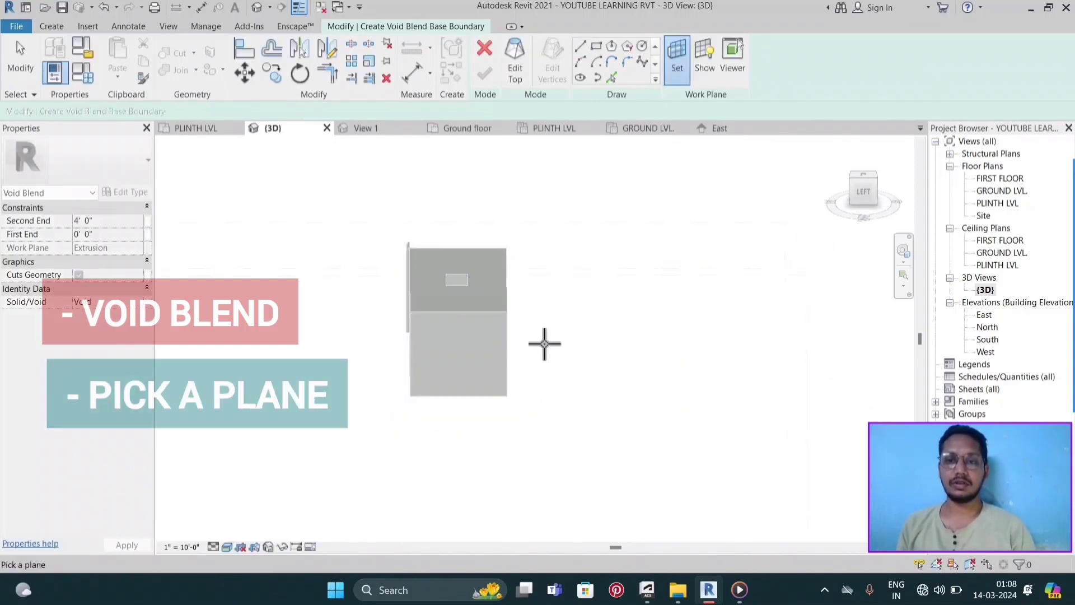
pyautogui.click(511, 346)
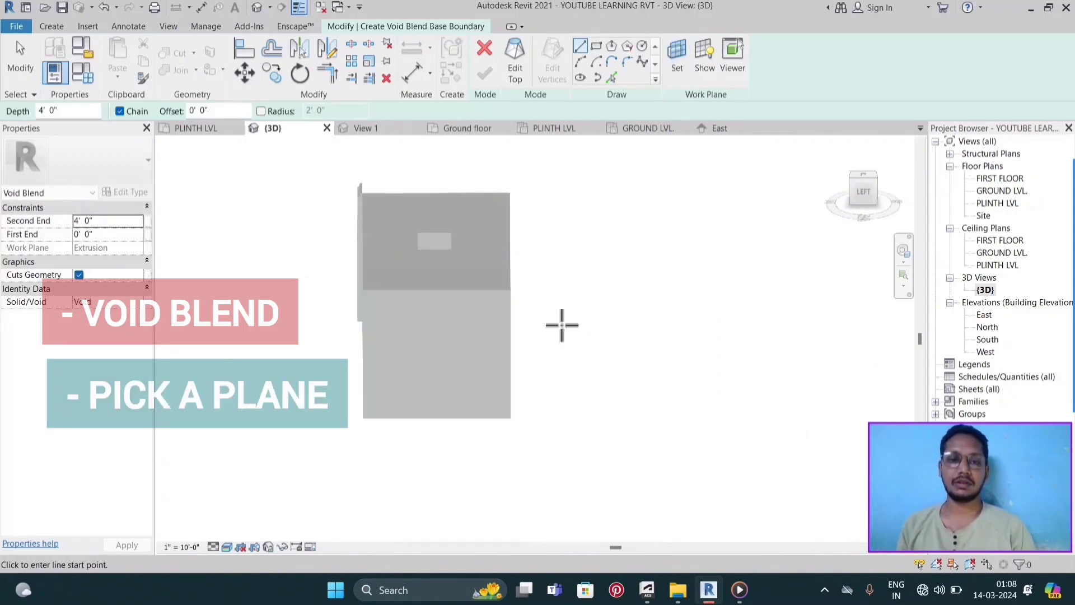
# - Sketch the large triangular base from the face's bottom corners up to an apex
pyautogui.click(582, 49)
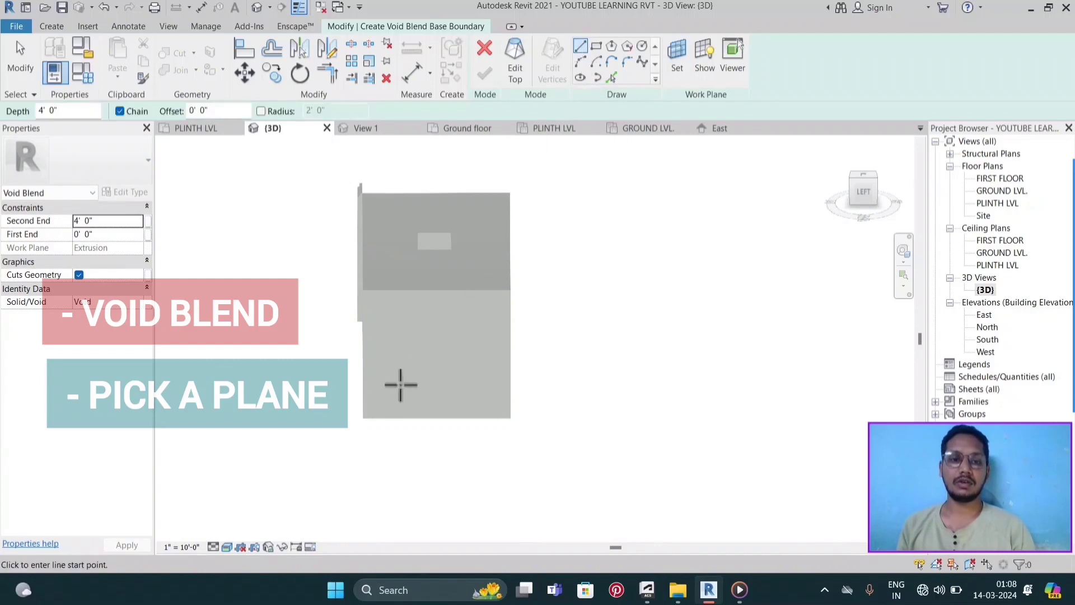
pyautogui.click(362, 419)
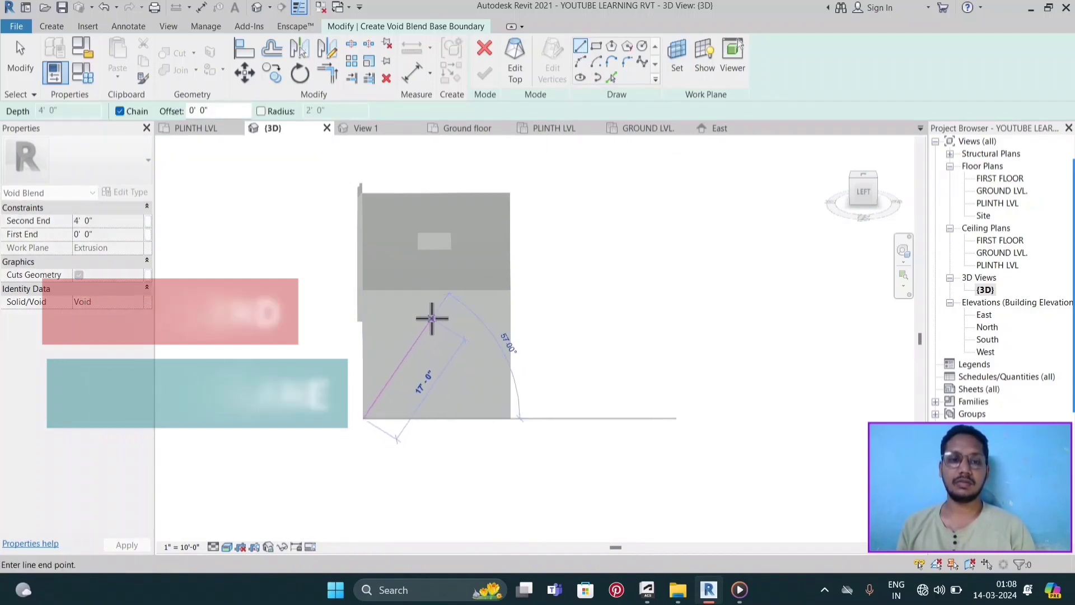
pyautogui.click(431, 320)
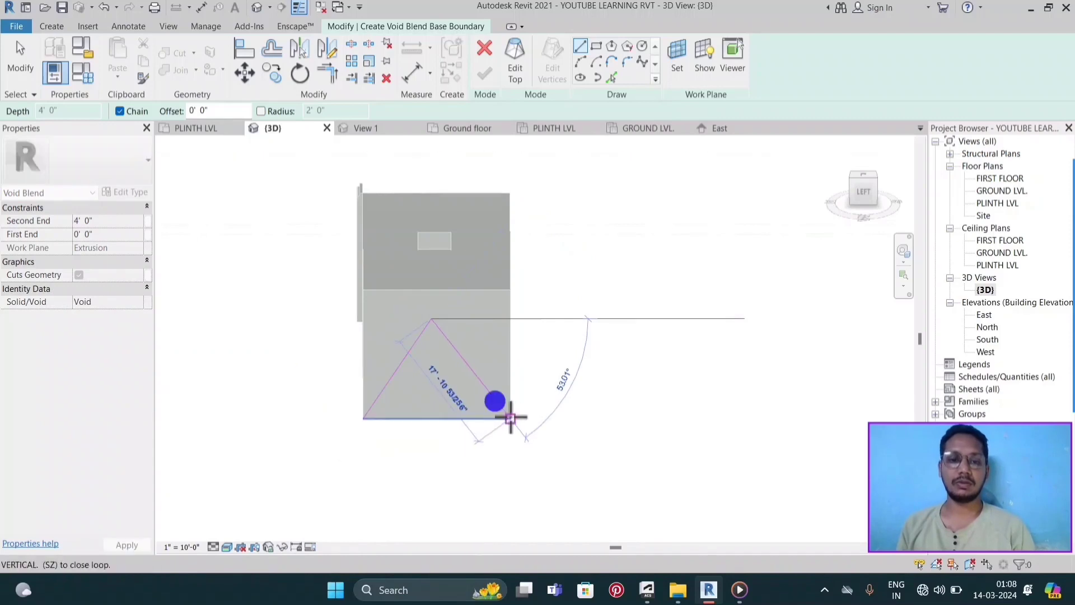
pyautogui.click(510, 419)
pyautogui.click(361, 417)
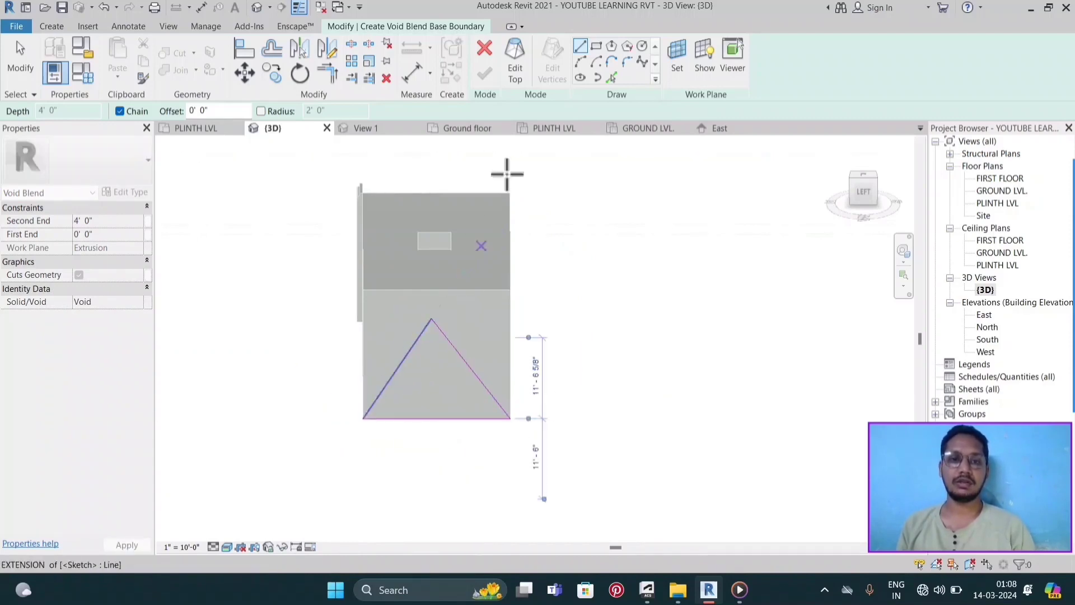
# - Sketch the smaller triangular top outline and finish the 4' 0" void blend
pyautogui.click(520, 65)
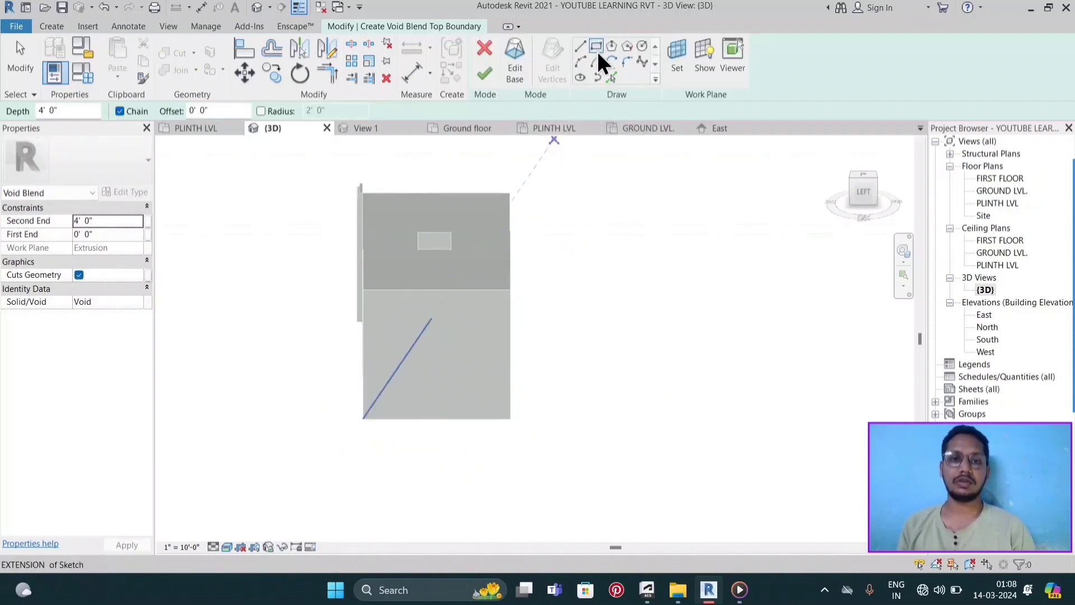
pyautogui.click(581, 48)
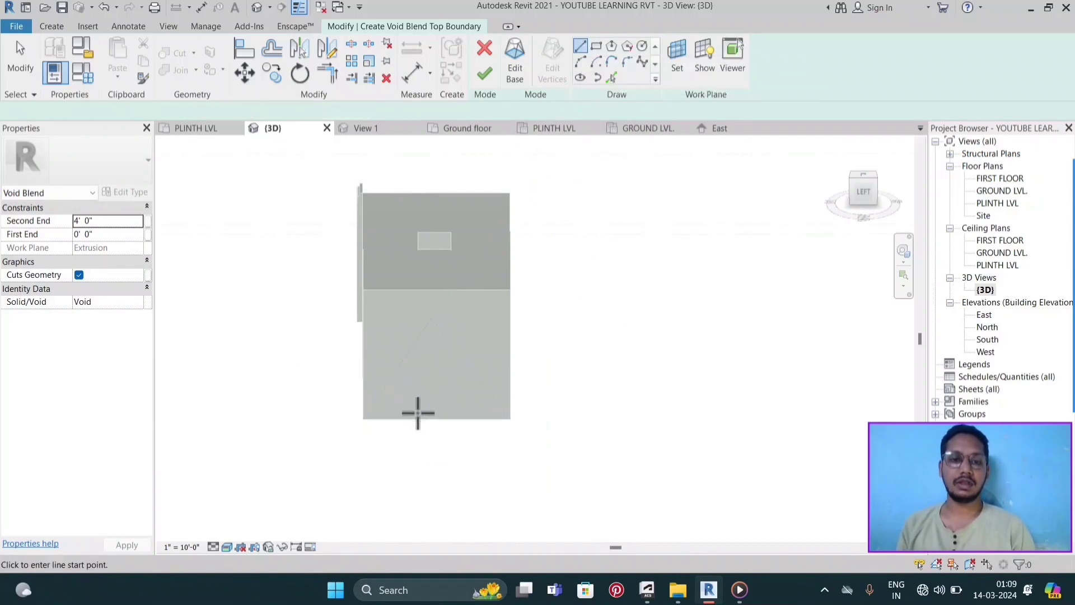
pyautogui.scroll(3, 417, 412)
pyautogui.click(393, 438)
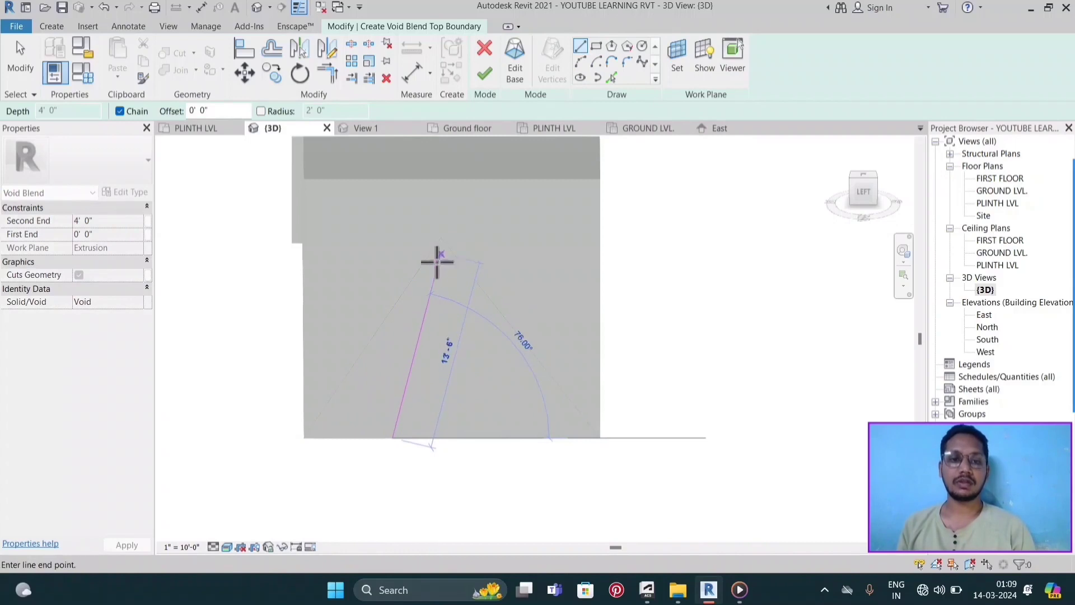
pyautogui.click(436, 320)
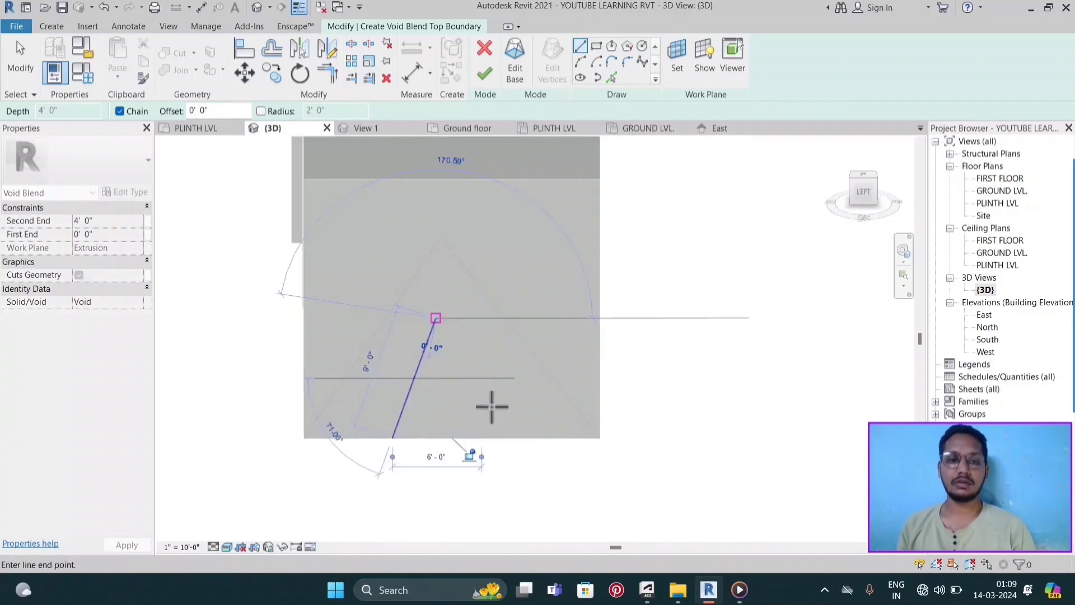
pyautogui.click(489, 437)
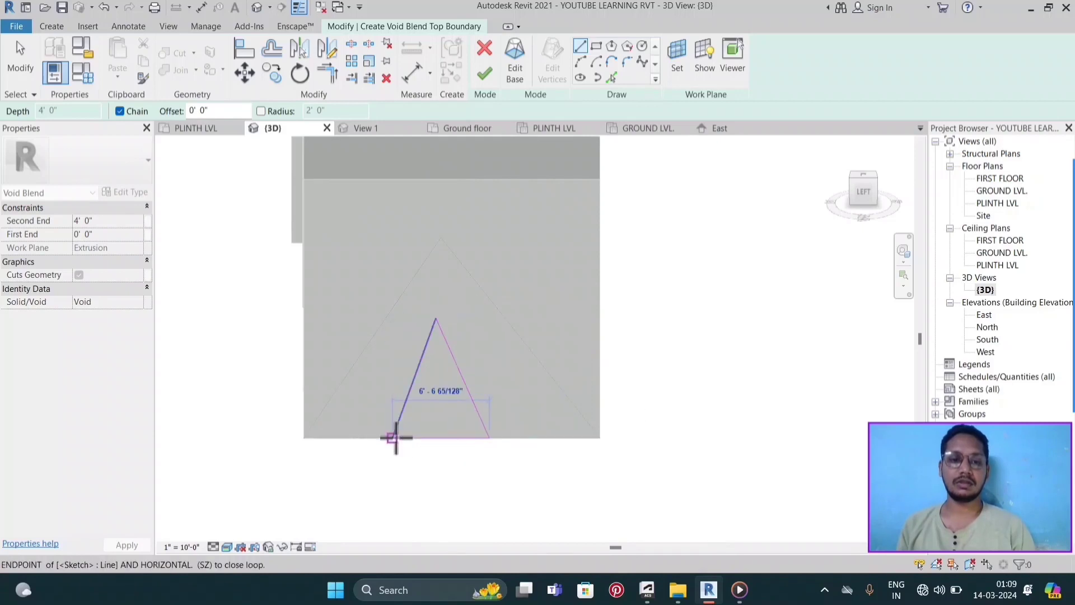
pyautogui.click(394, 437)
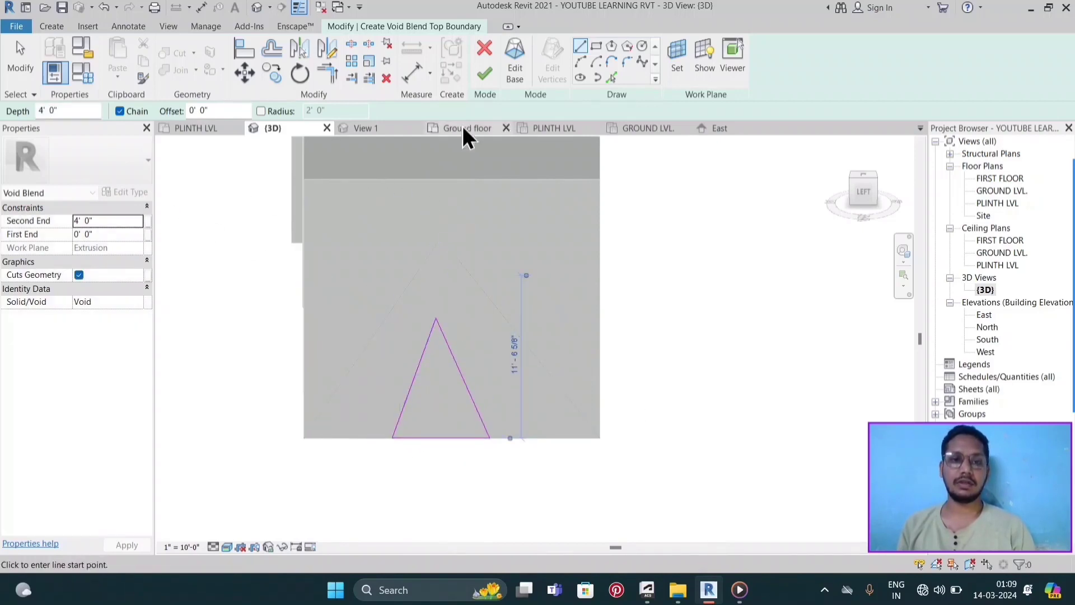
pyautogui.click(483, 83)
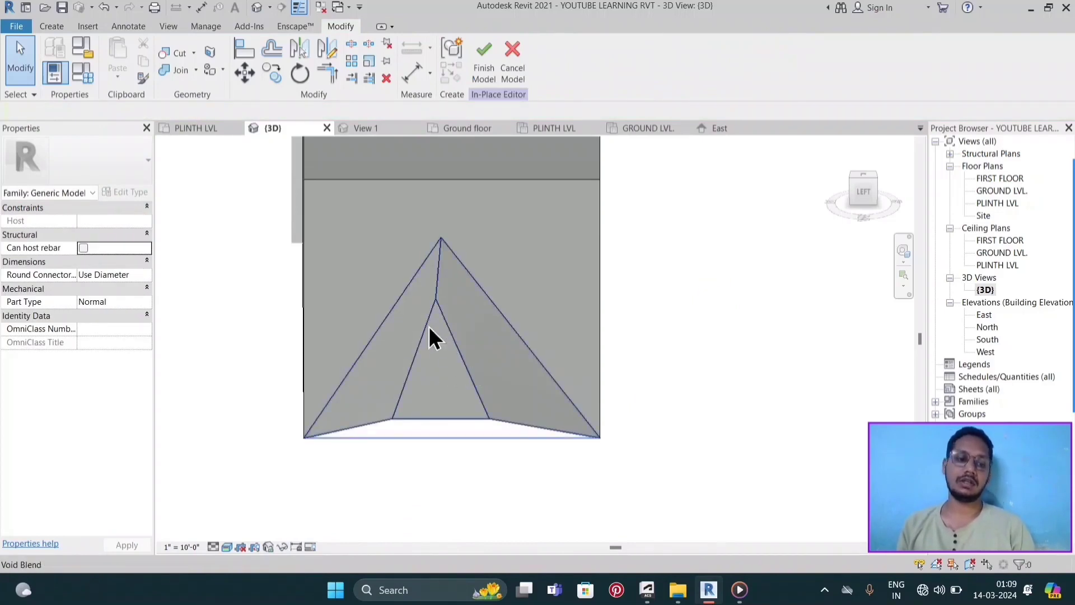
# - Orbit to an isometric view and double-click the plinth box to edit it in place
pyautogui.keyDown('shift'); pyautogui.moveTo(430, 330); pyautogui.dragTo(561, 418, button='middle'); pyautogui.keyUp('shift')
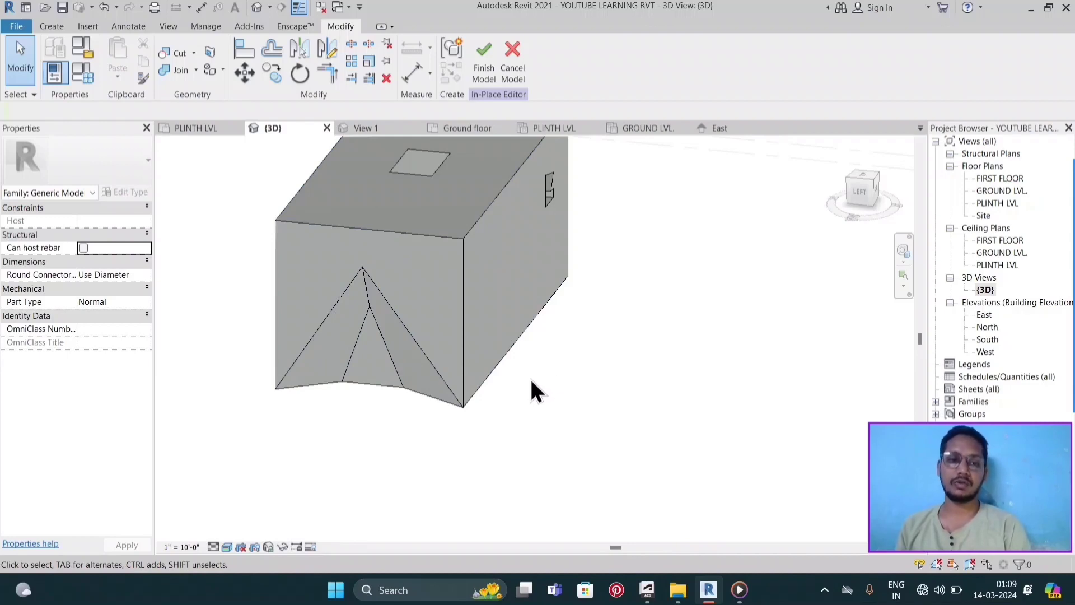
pyautogui.moveTo(449, 413)
pyautogui.keyDown('shift'); pyautogui.mouseDown(button='middle')
pyautogui.moveTo(487, 434)
pyautogui.moveTo(468, 384)
pyautogui.mouseUp(button='middle'); pyautogui.keyUp('shift')
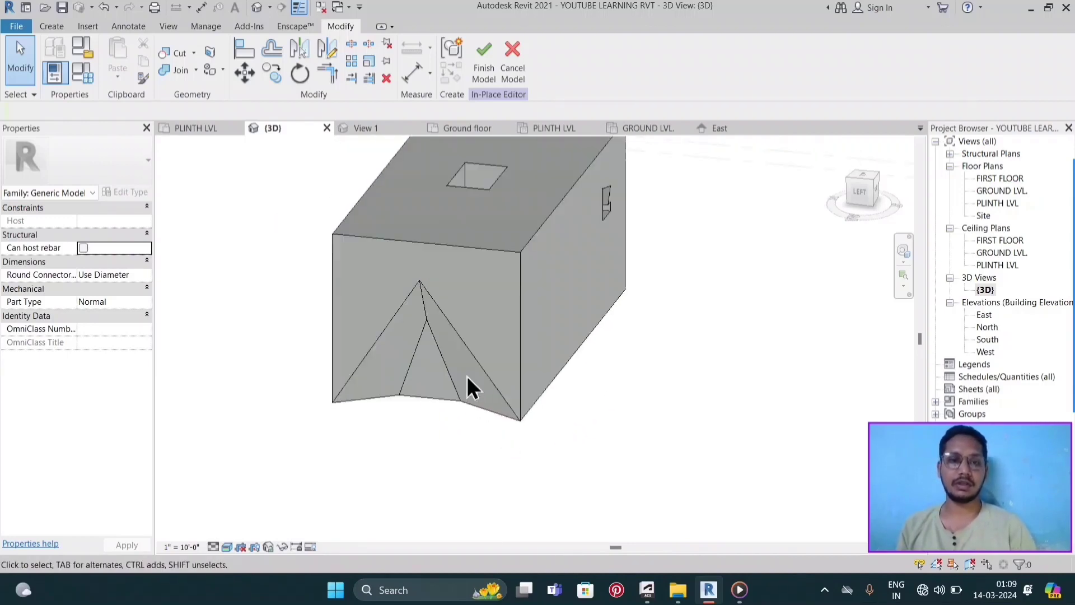
pyautogui.scroll(3, 519, 367)
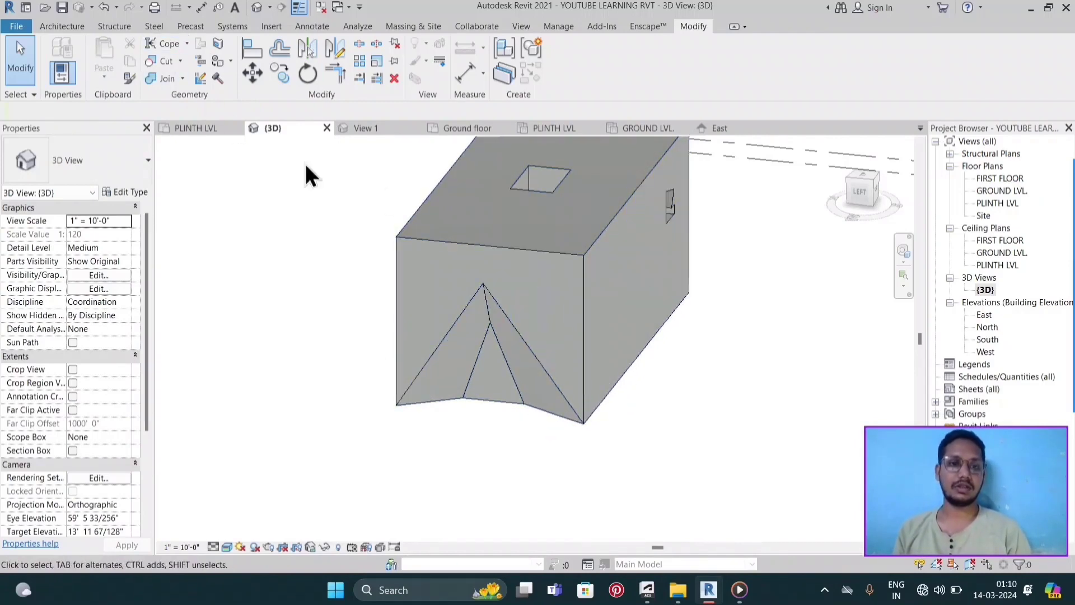
pyautogui.moveTo(565, 363)
pyautogui.mouseDown(button='middle')
pyautogui.moveTo(526, 368)
pyautogui.moveTo(538, 396)
pyautogui.moveTo(354, 393)
pyautogui.moveTo(470, 422)
pyautogui.moveTo(432, 239)
pyautogui.mouseUp(button='middle')
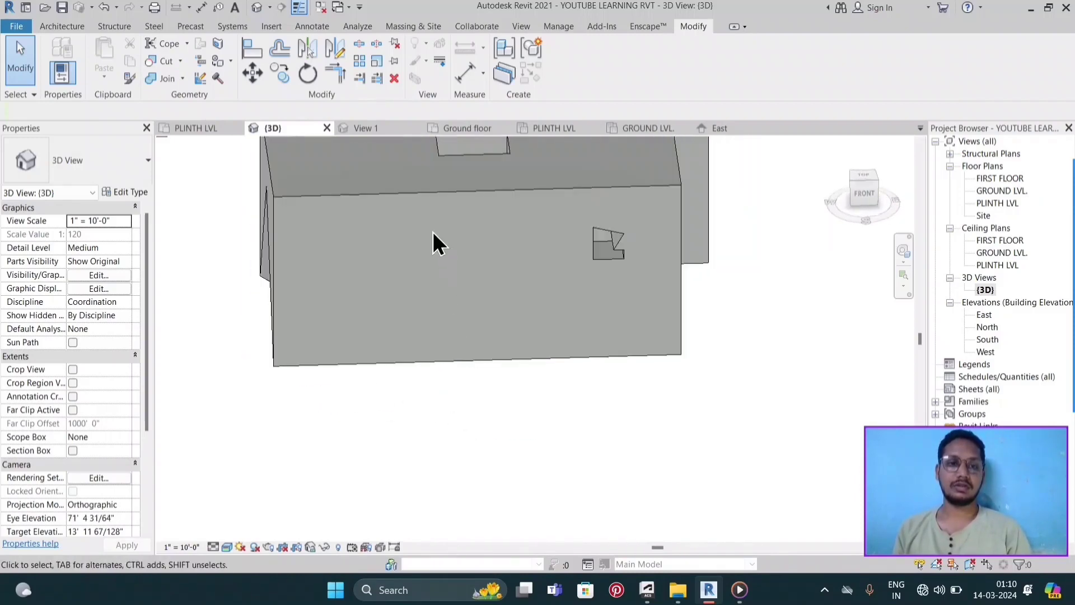
pyautogui.doubleClick(419, 193)
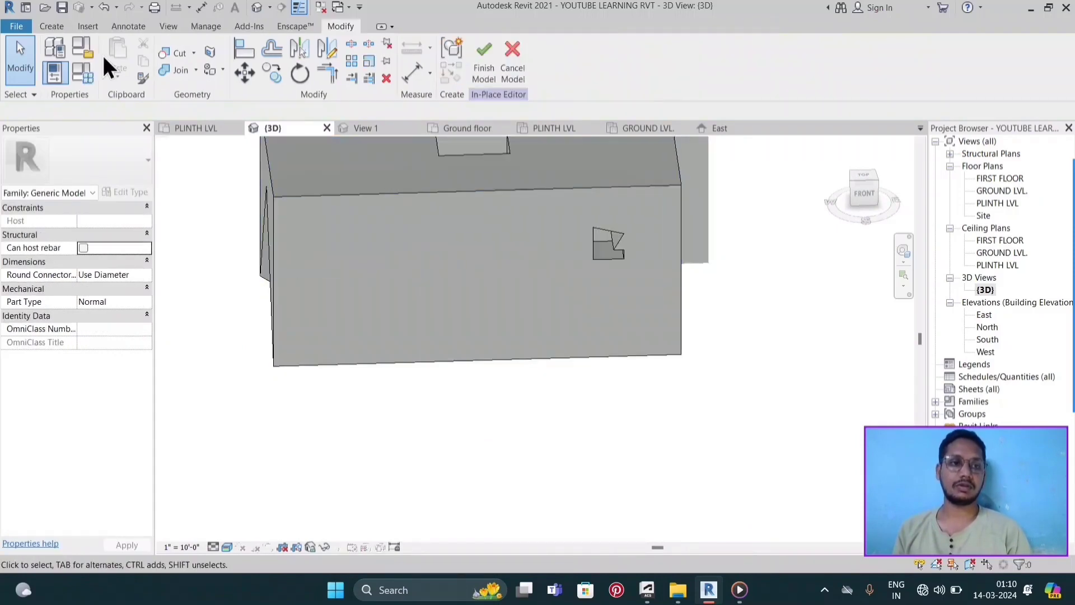
# - Start a void revolve from the Void Forms list on the Create tab
pyautogui.click(51, 26)
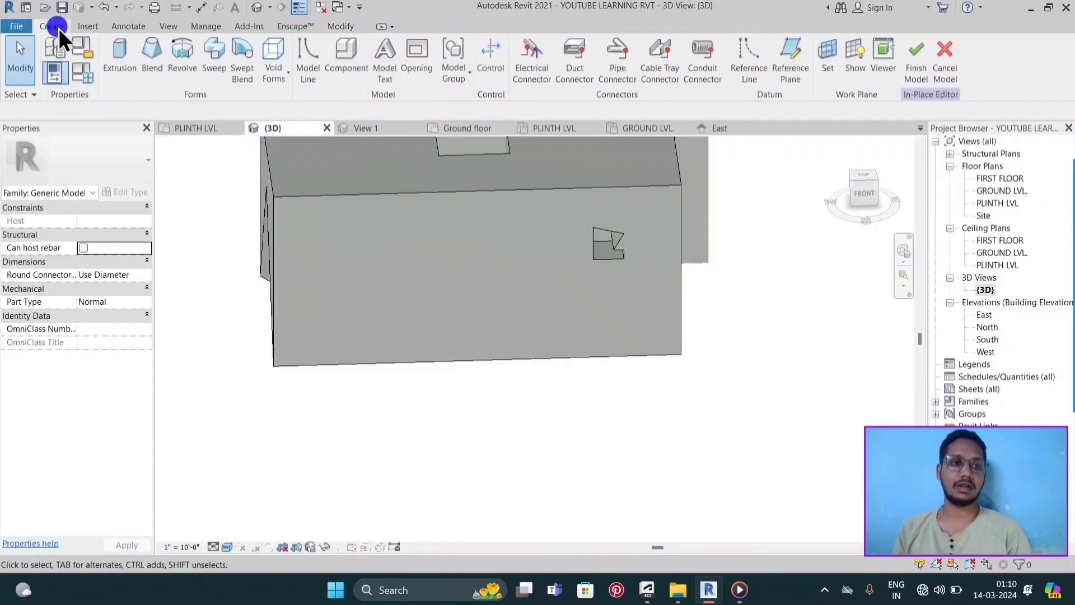
pyautogui.click(281, 83)
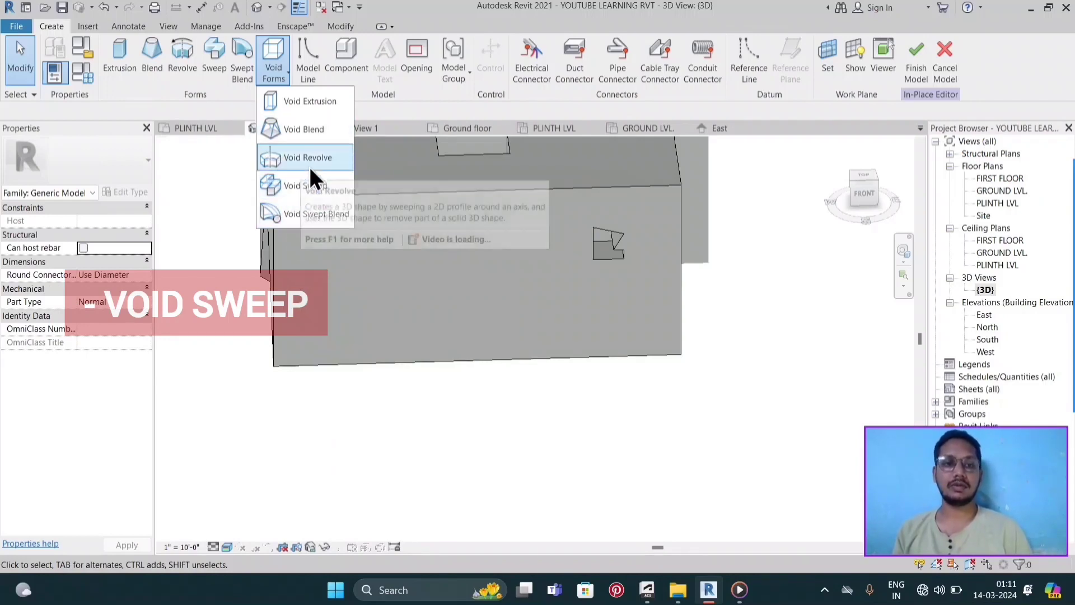
pyautogui.press('Escape')
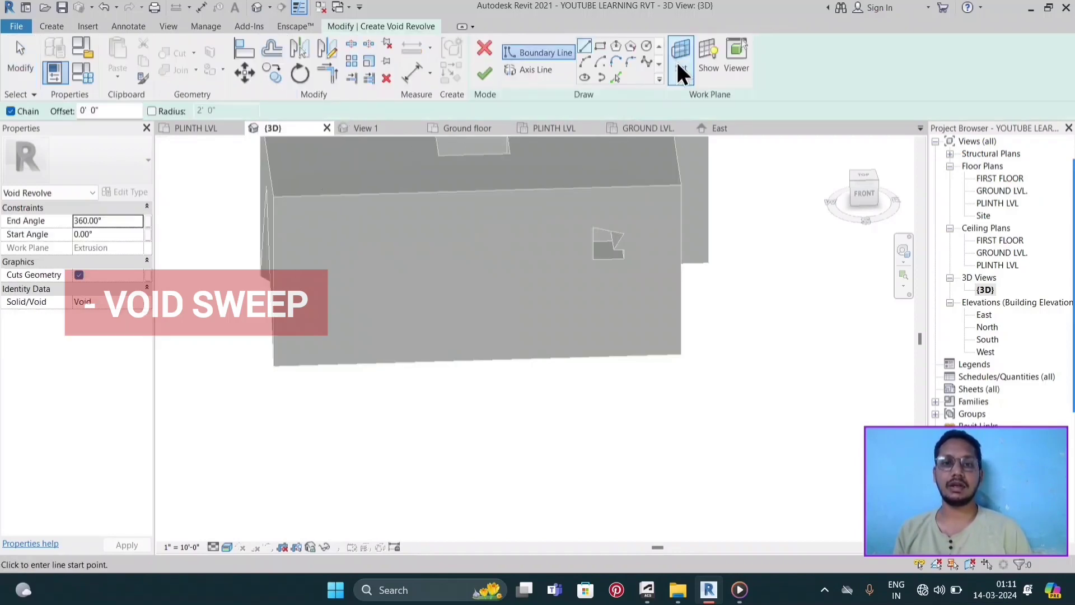
# - Set the box's front face as the work plane for the revolve sketch
pyautogui.click(678, 64)
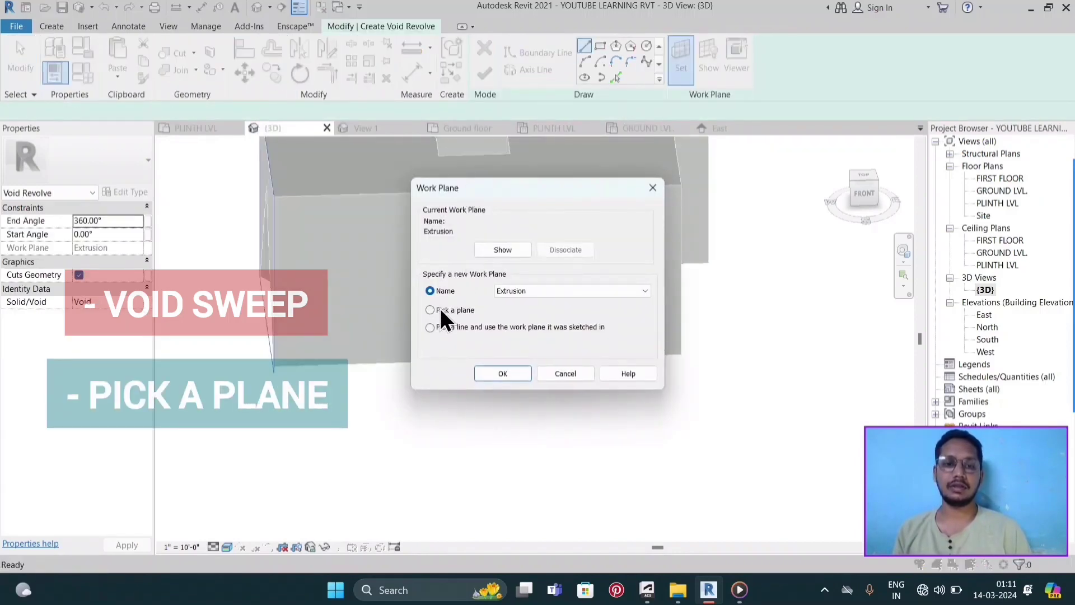
pyautogui.click(440, 310)
pyautogui.click(501, 374)
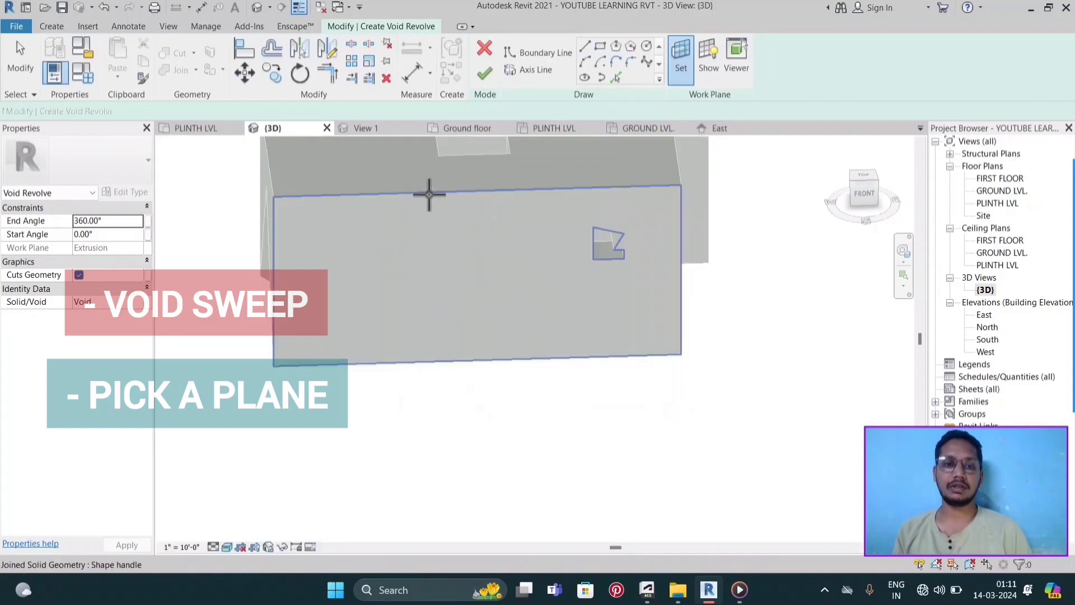
pyautogui.click(427, 192)
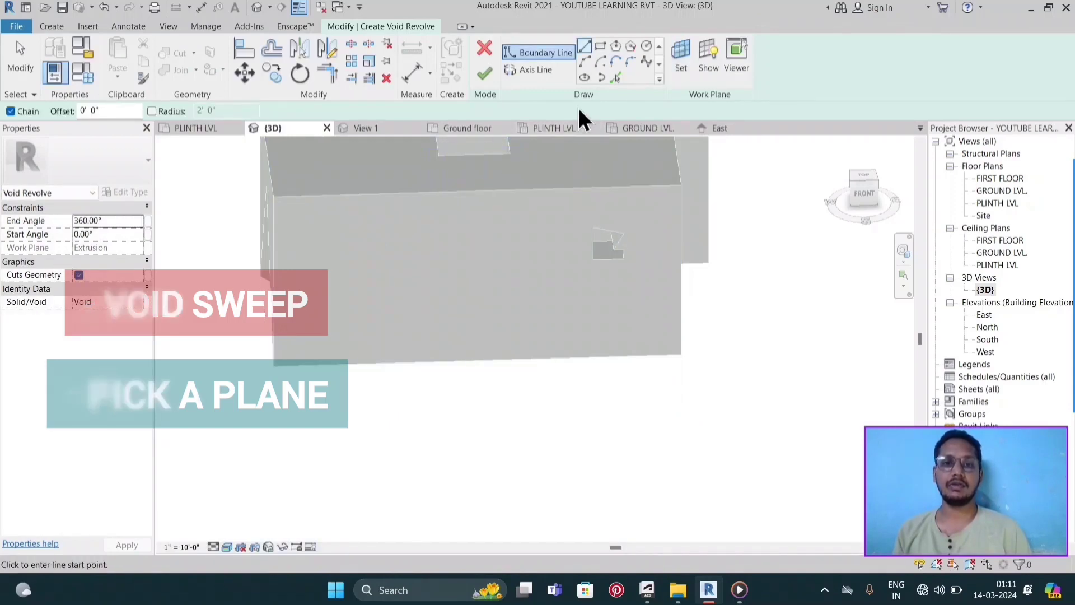
# - Draw a 4'-0" square rectangle profile and continue past the missing-axis error
pyautogui.click(599, 49)
pyautogui.click(347, 252)
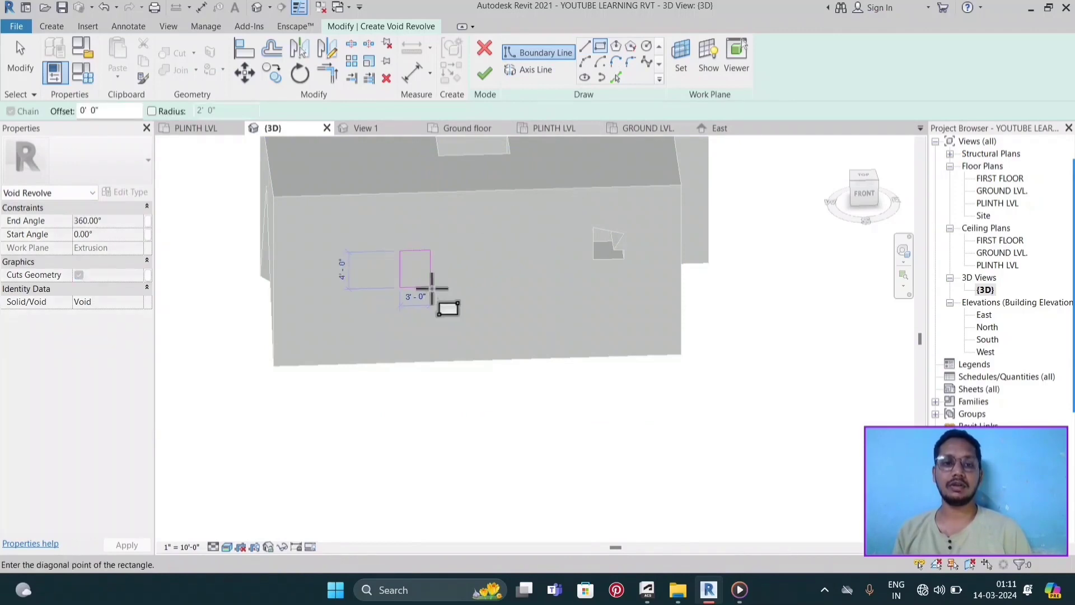
pyautogui.click(441, 291)
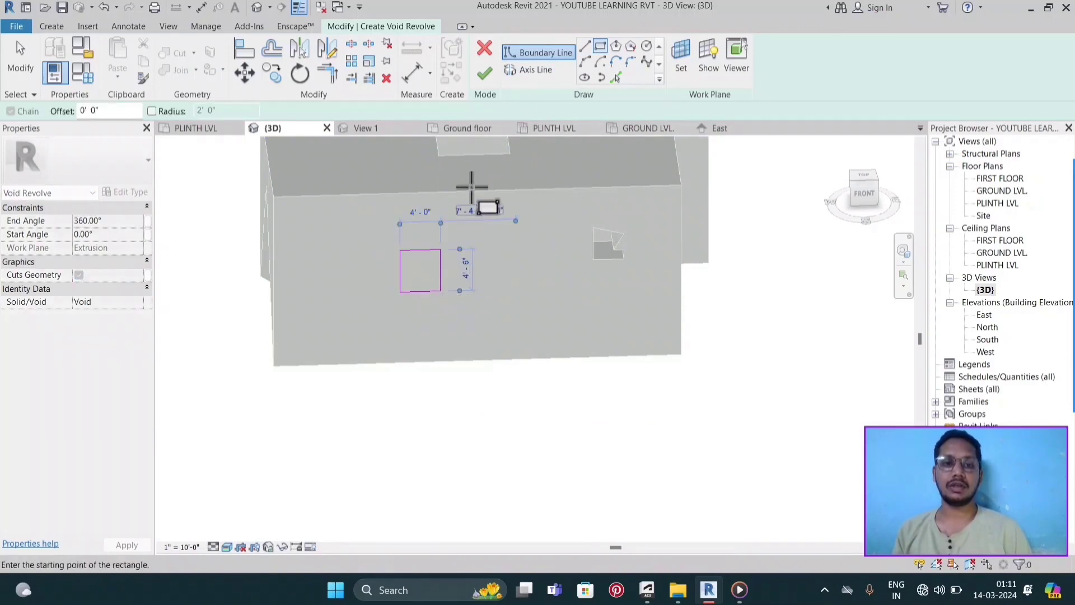
pyautogui.click(486, 74)
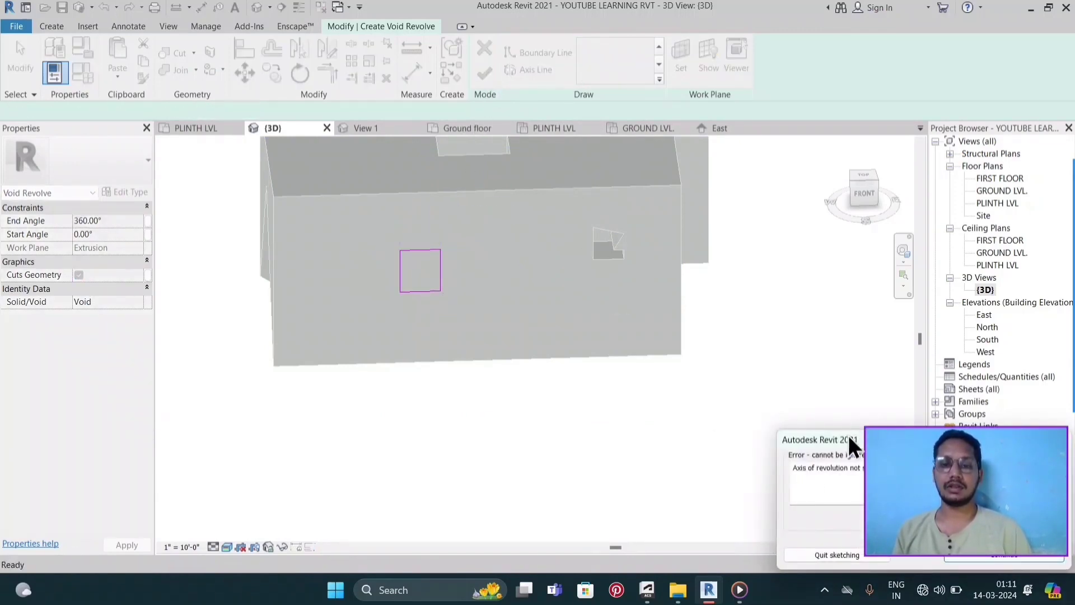
pyautogui.moveTo(876, 456); pyautogui.dragTo(846, 343)
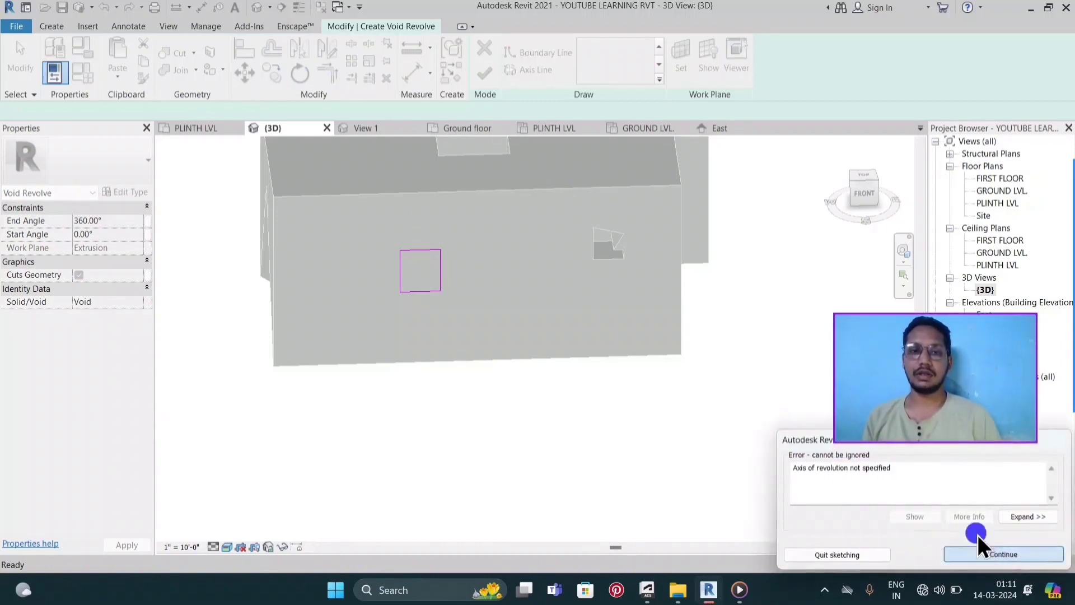
pyautogui.click(984, 551)
pyautogui.moveTo(905, 381); pyautogui.dragTo(927, 481)
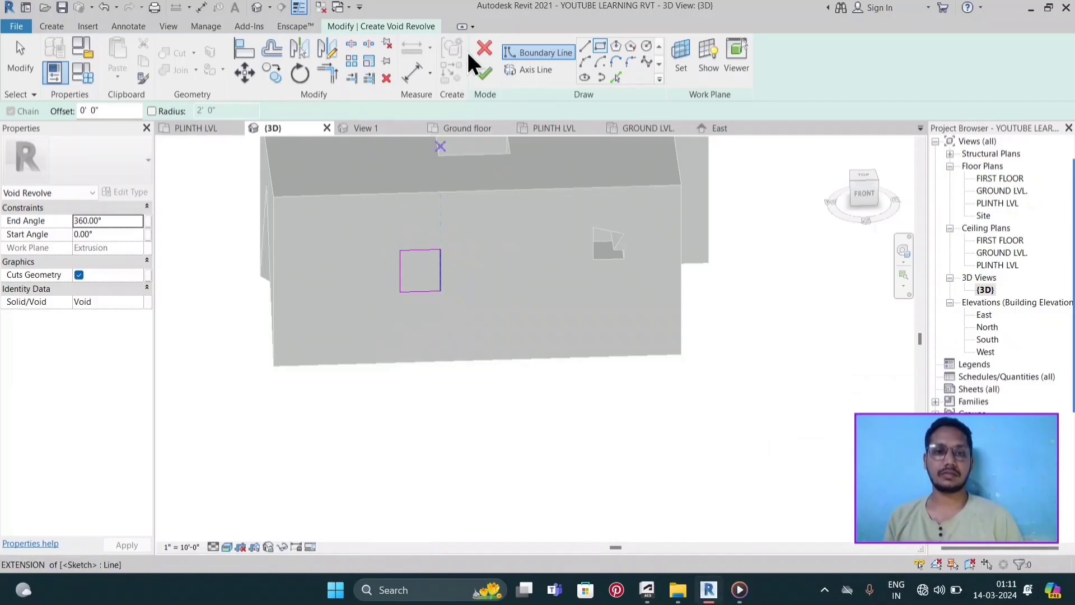
# - Draw a horizontal axis above the square profile and finish the void revolve
pyautogui.click(532, 70)
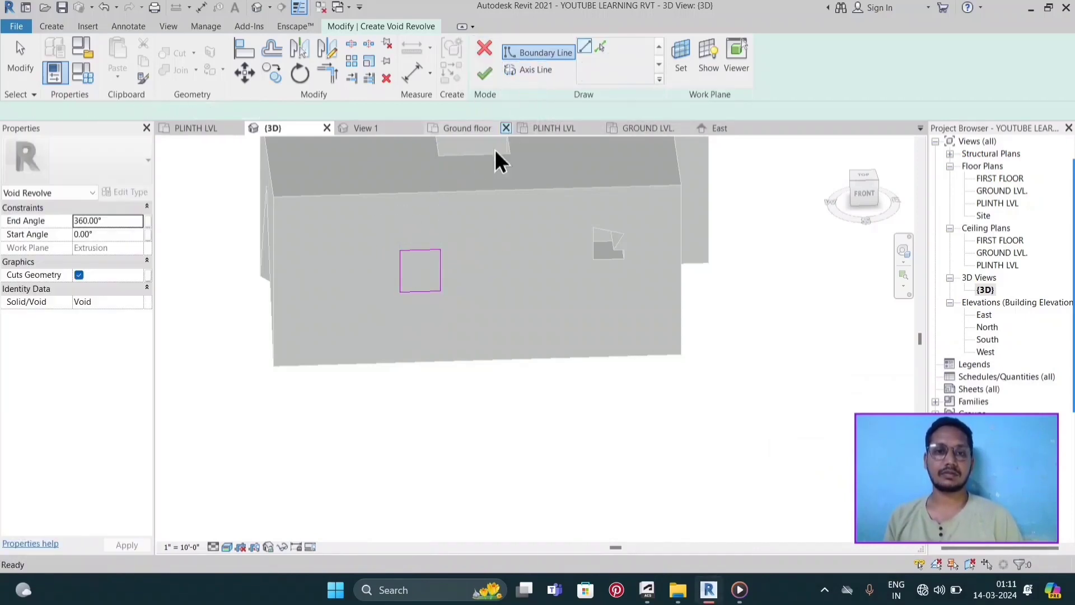
pyautogui.click(364, 230)
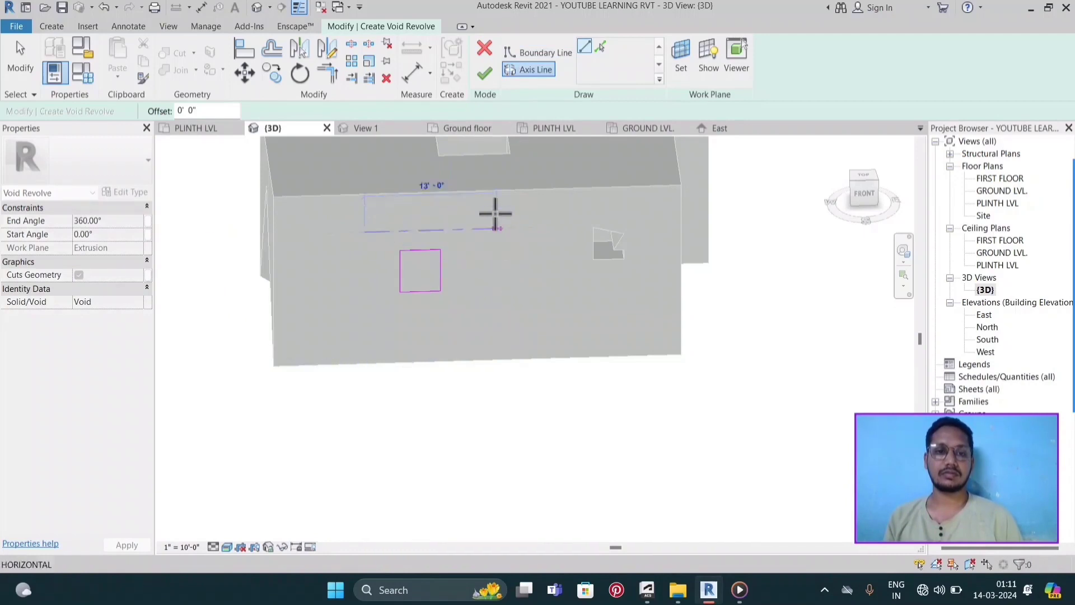
pyautogui.click(508, 228)
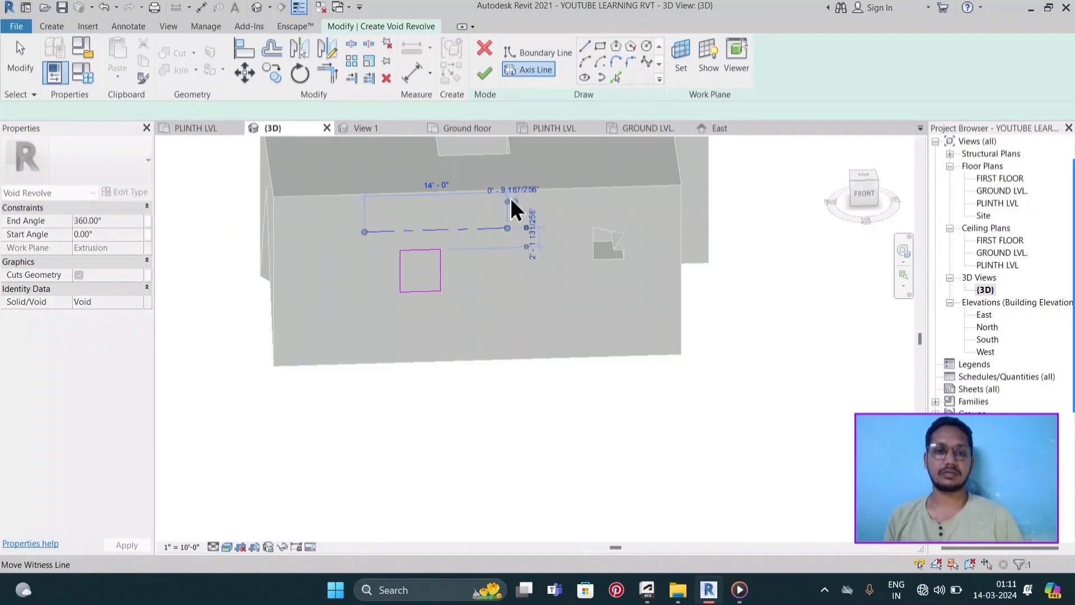
pyautogui.click(484, 74)
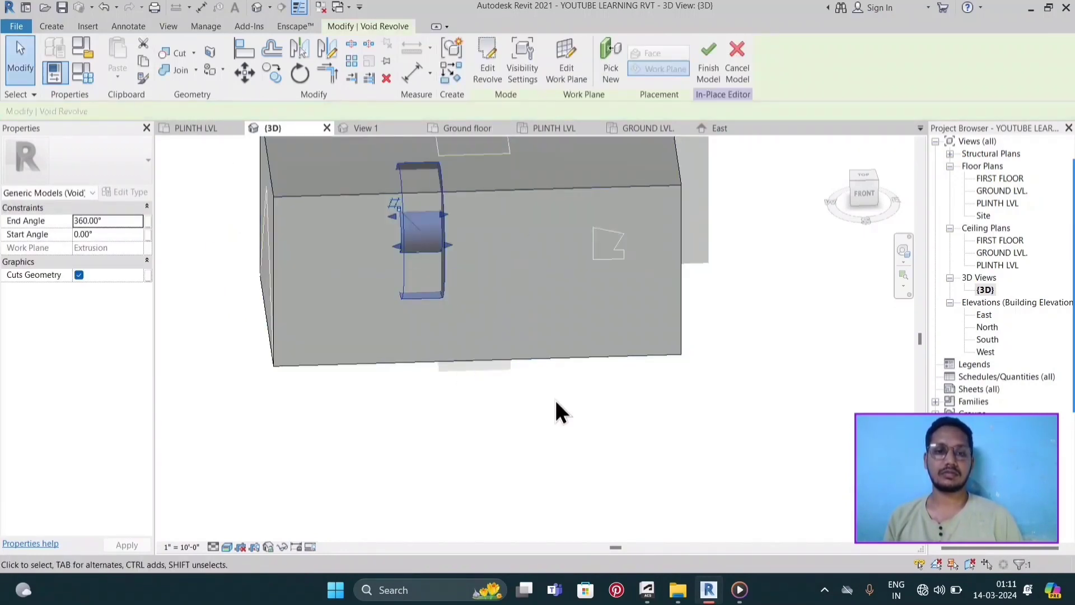
pyautogui.click(556, 401)
# - Orbit to inspect the front and top openings, then finish the in-place model
pyautogui.scroll(3, 408, 167)
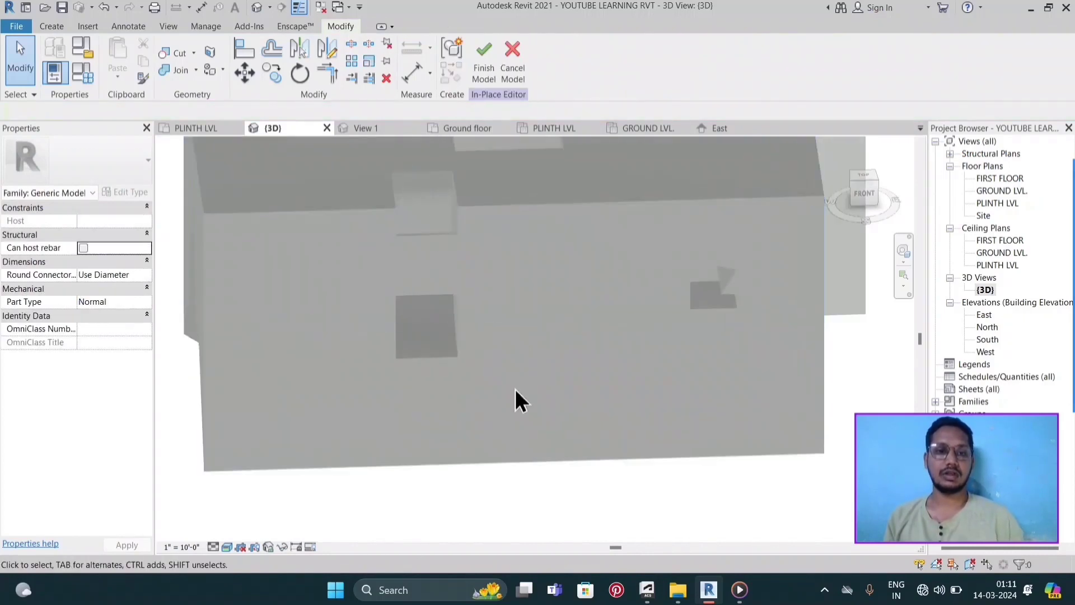
pyautogui.scroll(-4, 525, 454)
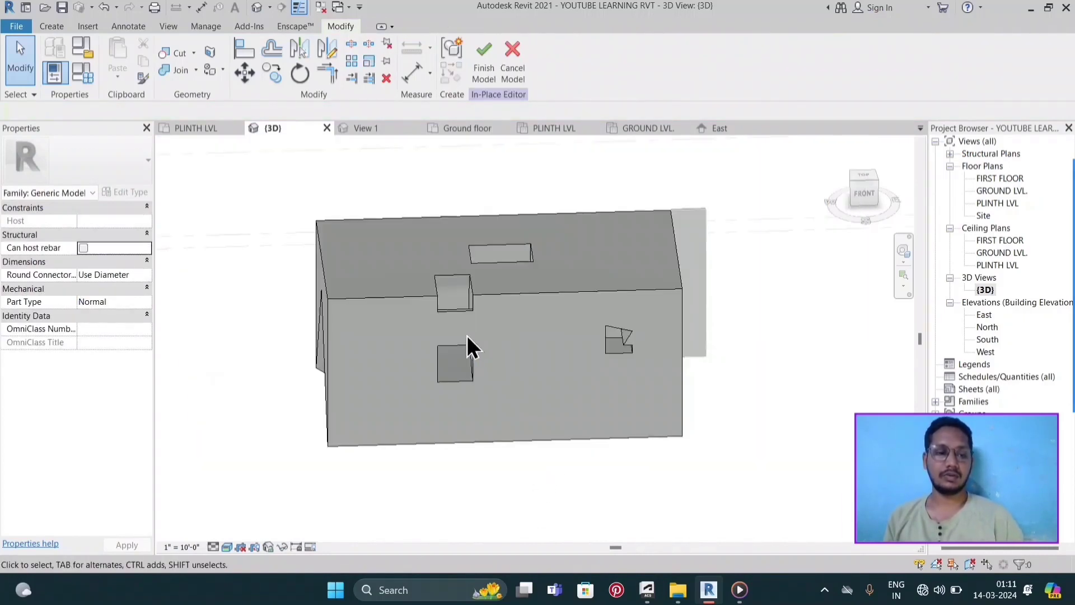
pyautogui.keyDown('shift'); pyautogui.moveTo(466, 296); pyautogui.dragTo(488, 367, button='middle'); pyautogui.keyUp('shift')
pyautogui.keyDown('shift'); pyautogui.moveTo(594, 430); pyautogui.dragTo(764, 261, button='middle'); pyautogui.keyUp('shift')
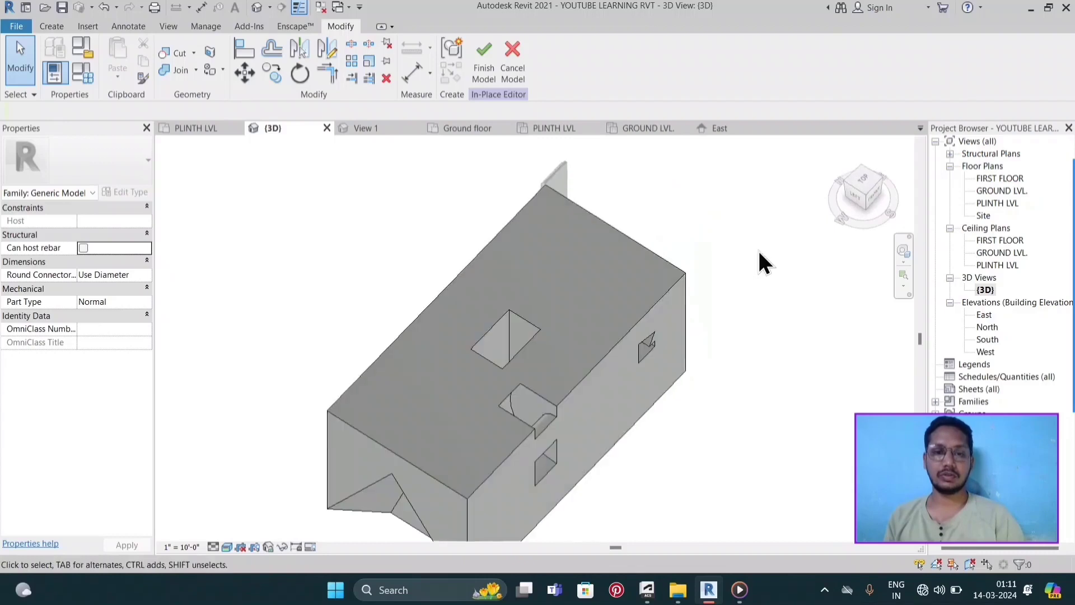
pyautogui.scroll(3, 567, 440)
pyautogui.moveTo(570, 451)
pyautogui.keyDown('shift'); pyautogui.mouseDown(button='middle')
pyautogui.moveTo(516, 463)
pyautogui.moveTo(498, 521)
pyautogui.moveTo(501, 551)
pyautogui.moveTo(506, 252)
pyautogui.moveTo(668, 461)
pyautogui.moveTo(492, 346)
pyautogui.moveTo(394, 255)
pyautogui.moveTo(561, 333)
pyautogui.moveTo(529, 358)
pyautogui.moveTo(431, 163)
pyautogui.mouseUp(button='middle'); pyautogui.keyUp('shift')
pyautogui.click(485, 70)
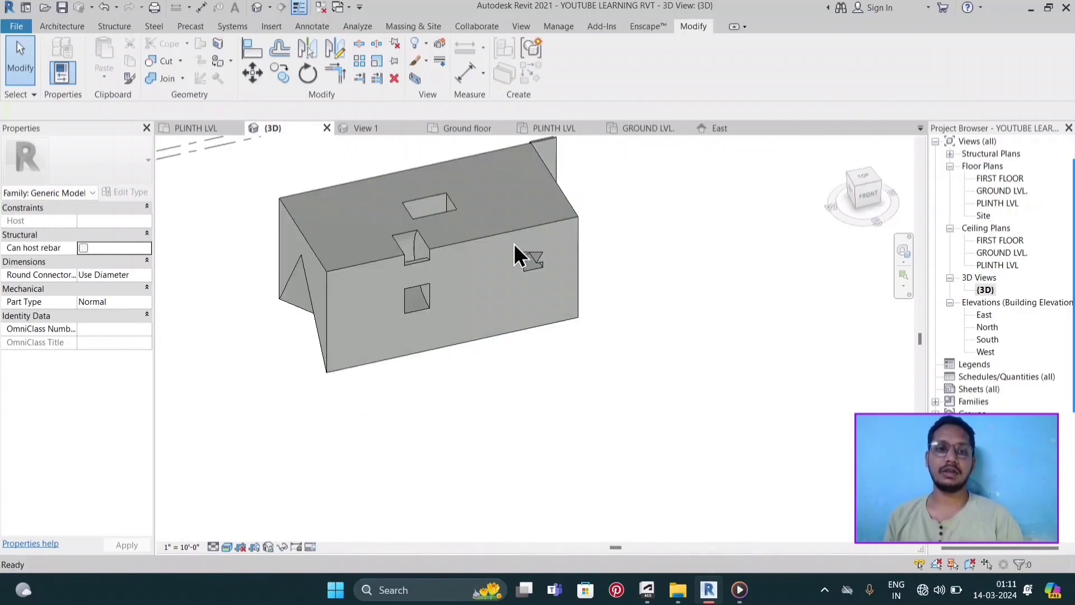
pyautogui.scroll(3, 396, 264)
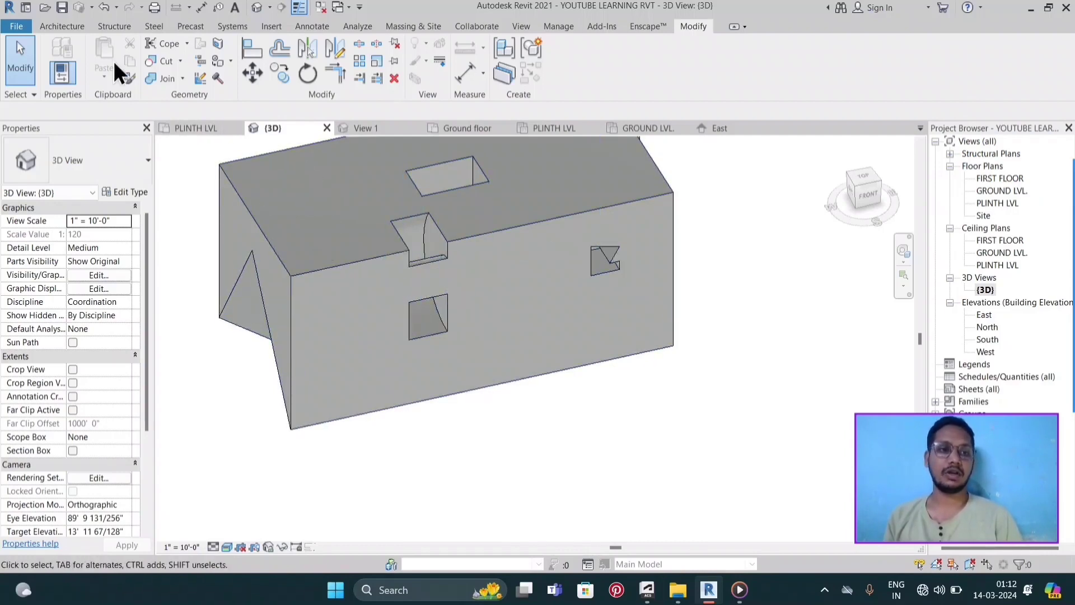
pyautogui.click(73, 29)
pyautogui.click(177, 74)
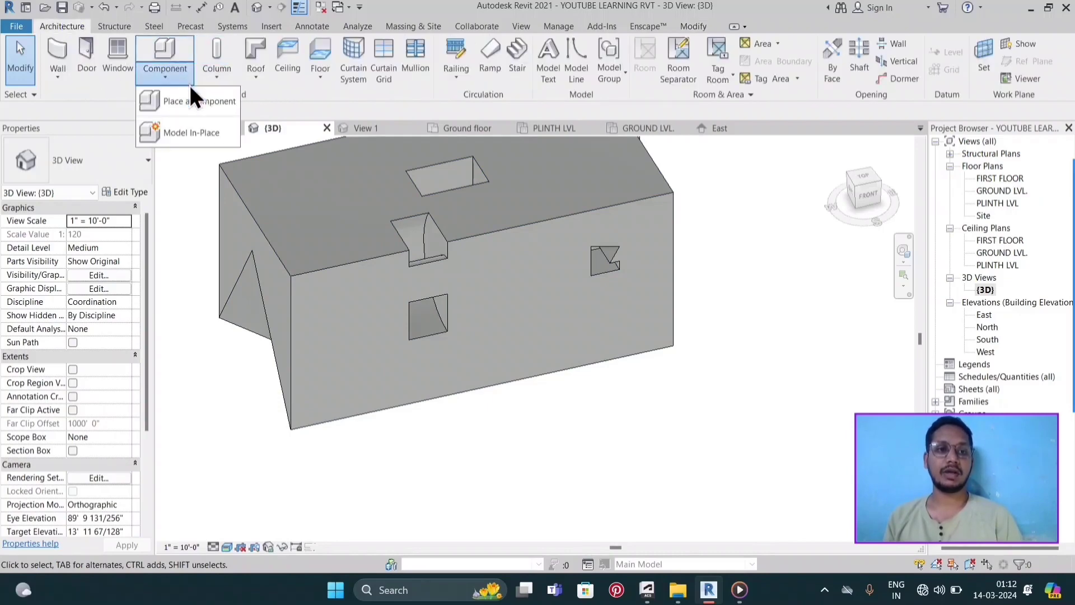
pyautogui.click(200, 133)
pyautogui.click(487, 238)
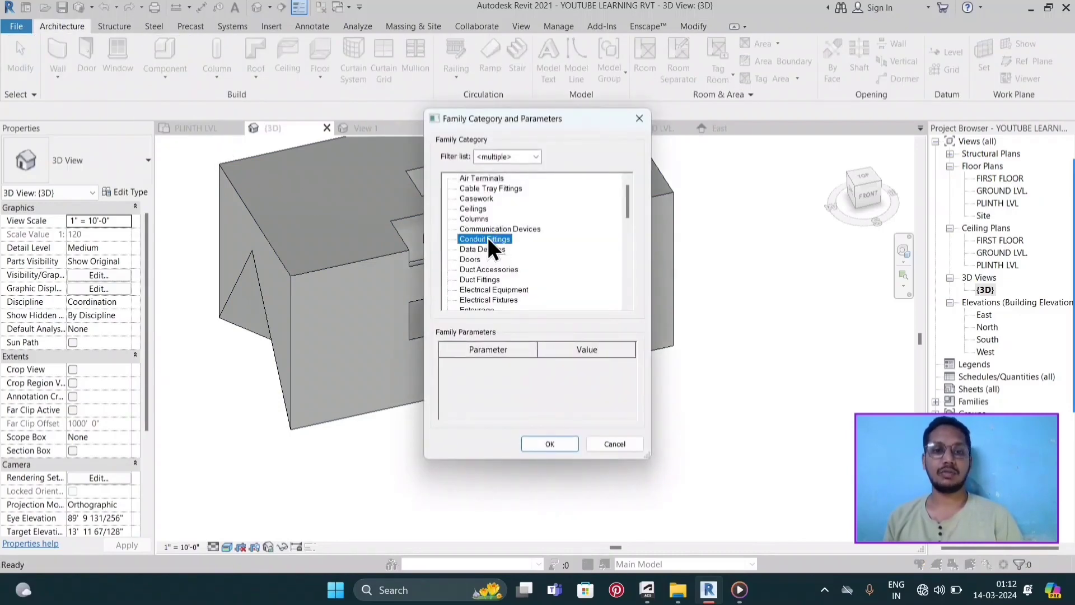
pyautogui.scroll(-2, 487, 240)
pyautogui.click(503, 290)
pyautogui.click(550, 444)
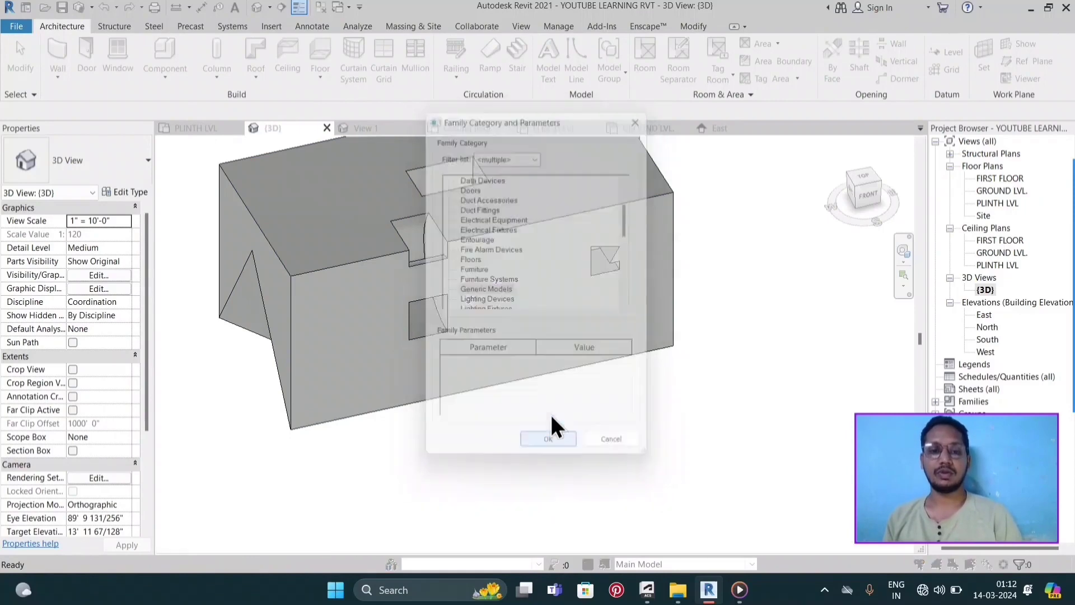
pyautogui.click(535, 318)
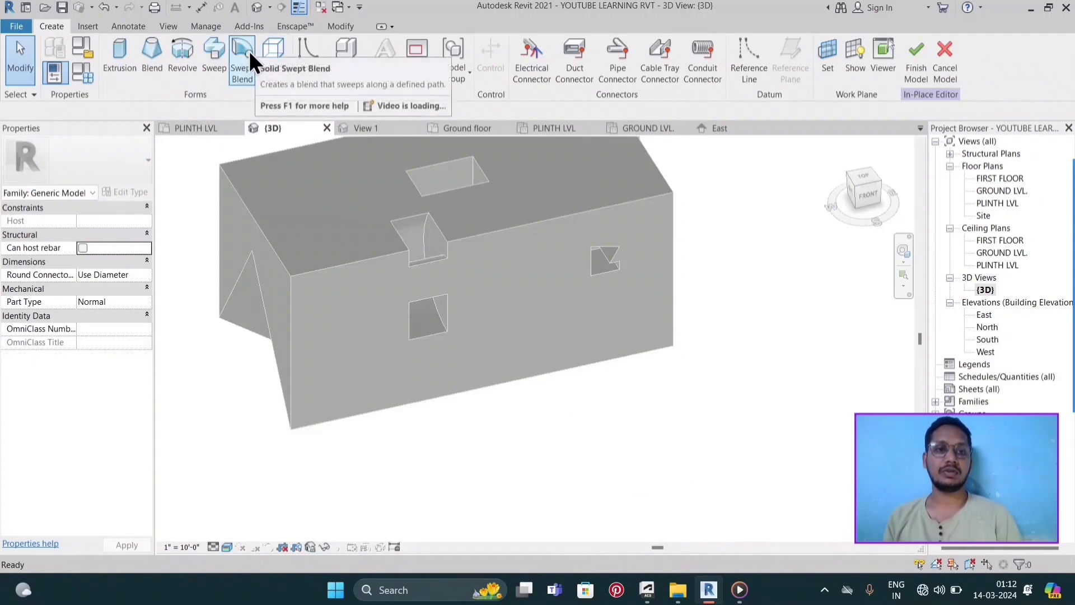
pyautogui.click(286, 82)
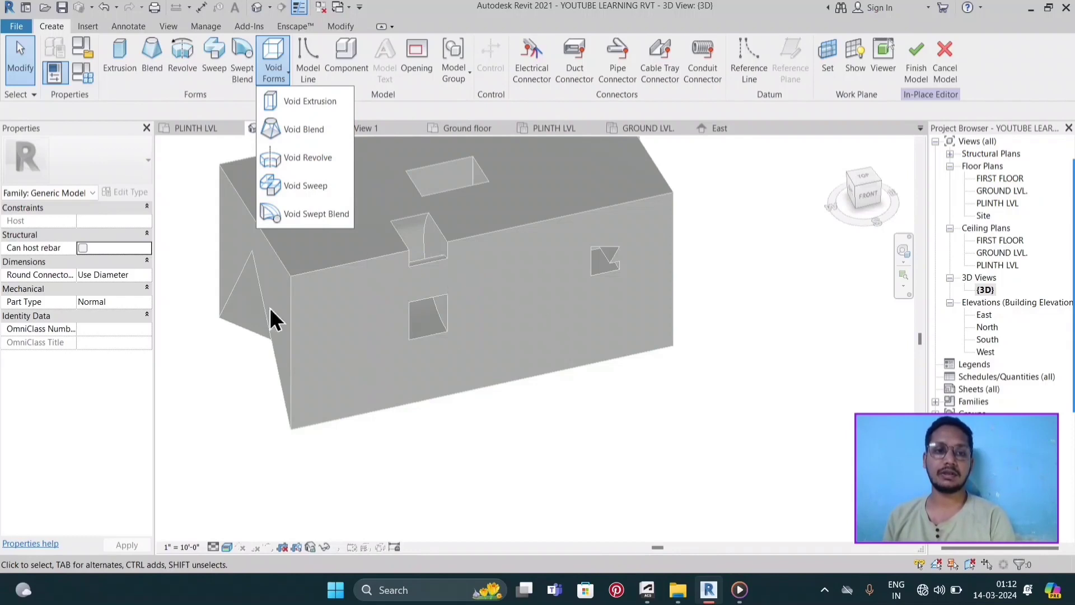
pyautogui.click(712, 397)
pyautogui.click(924, 62)
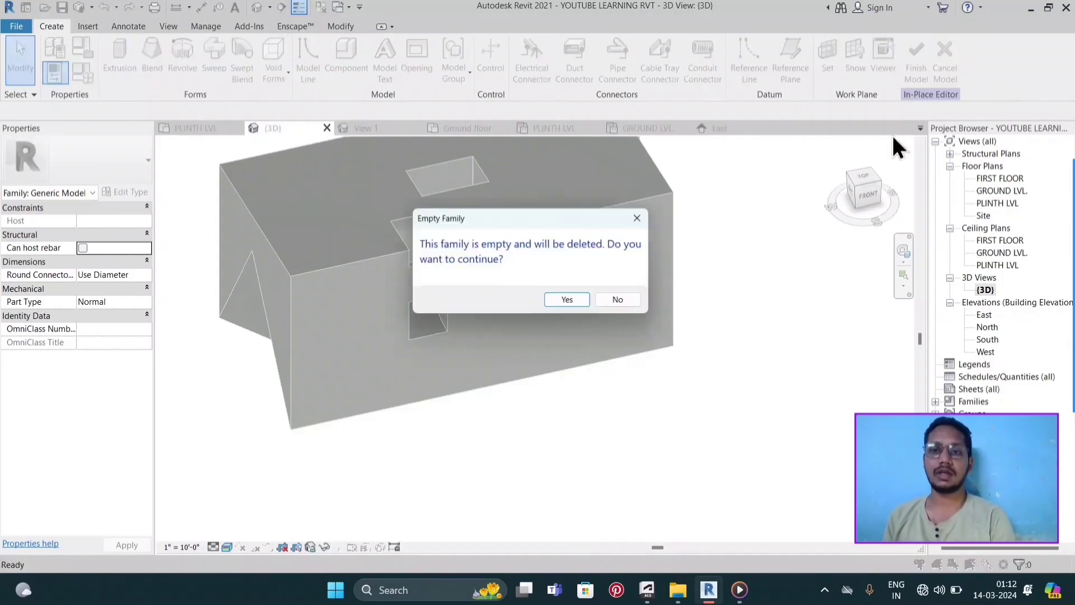
pyautogui.click(570, 301)
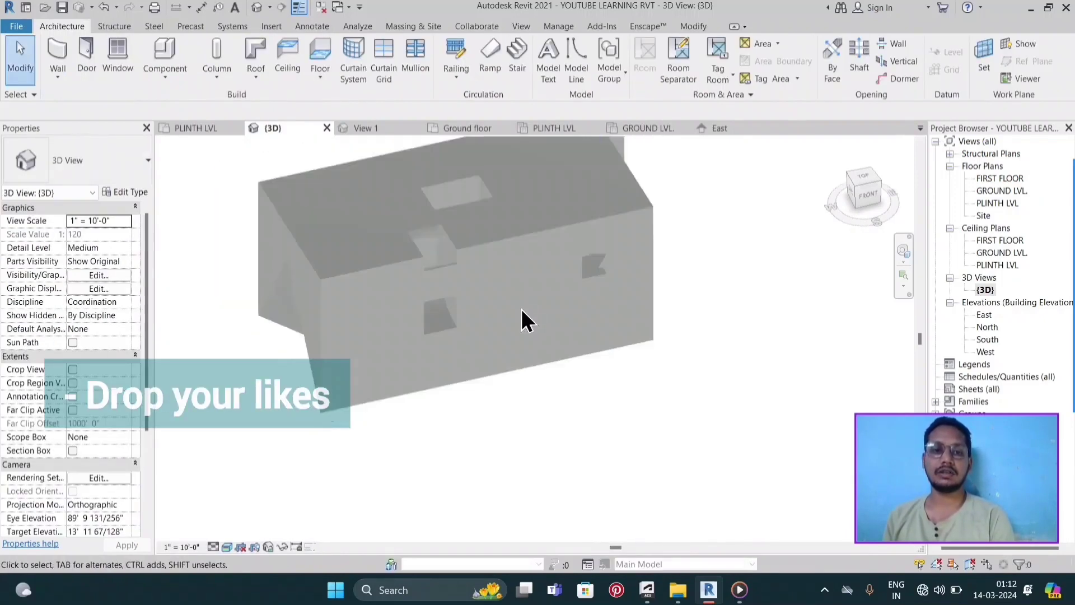
pyautogui.scroll(-3, 522, 308)
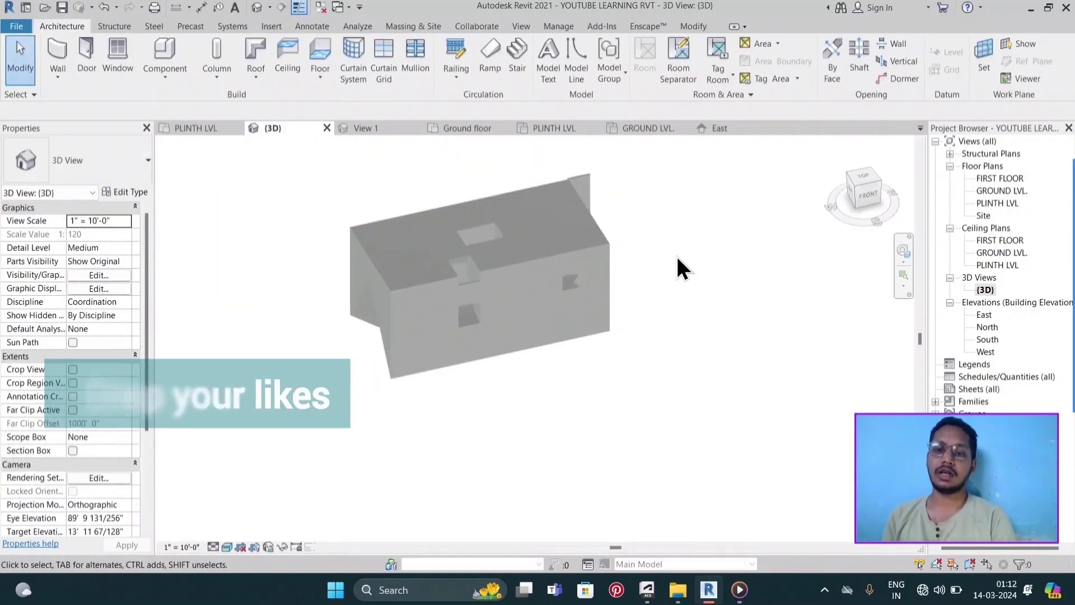